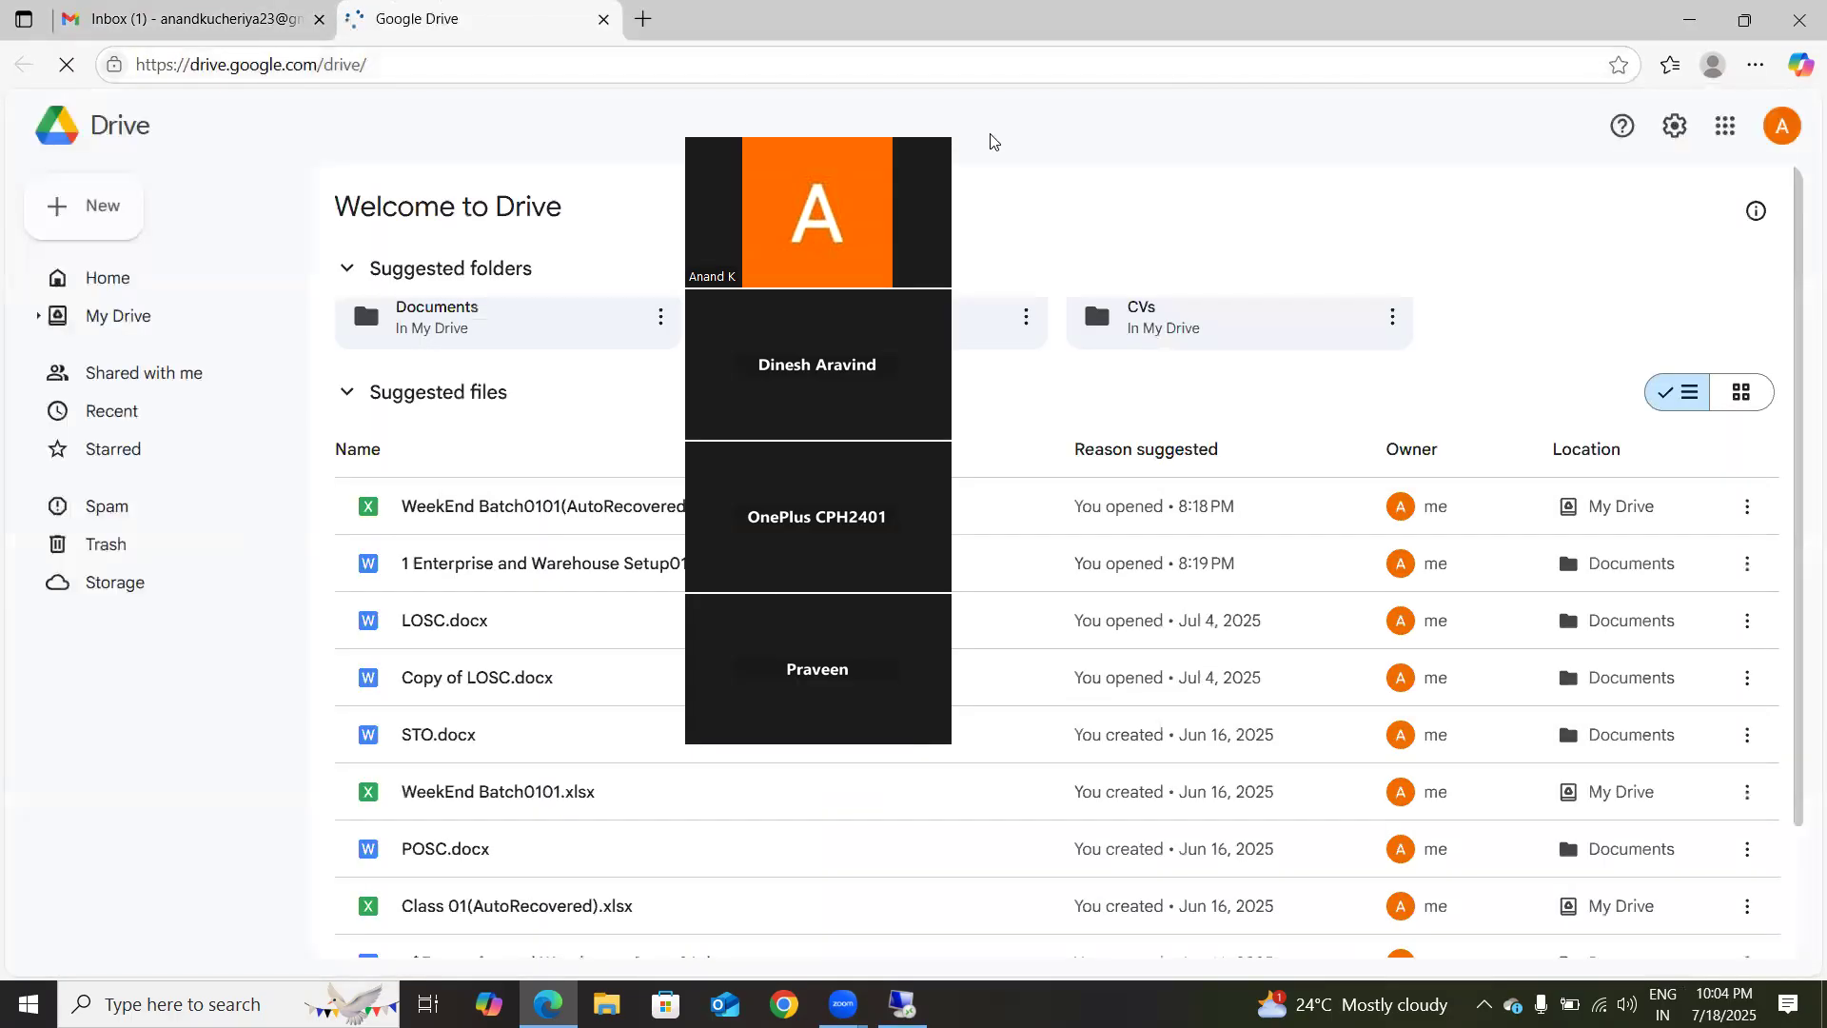
Step: Open the WeekEnd Batch0101(AutoRecovered) spreadsheet from the suggested files and show its Sheet2
{"action": "double_click", "coordinate": [442, 514]}
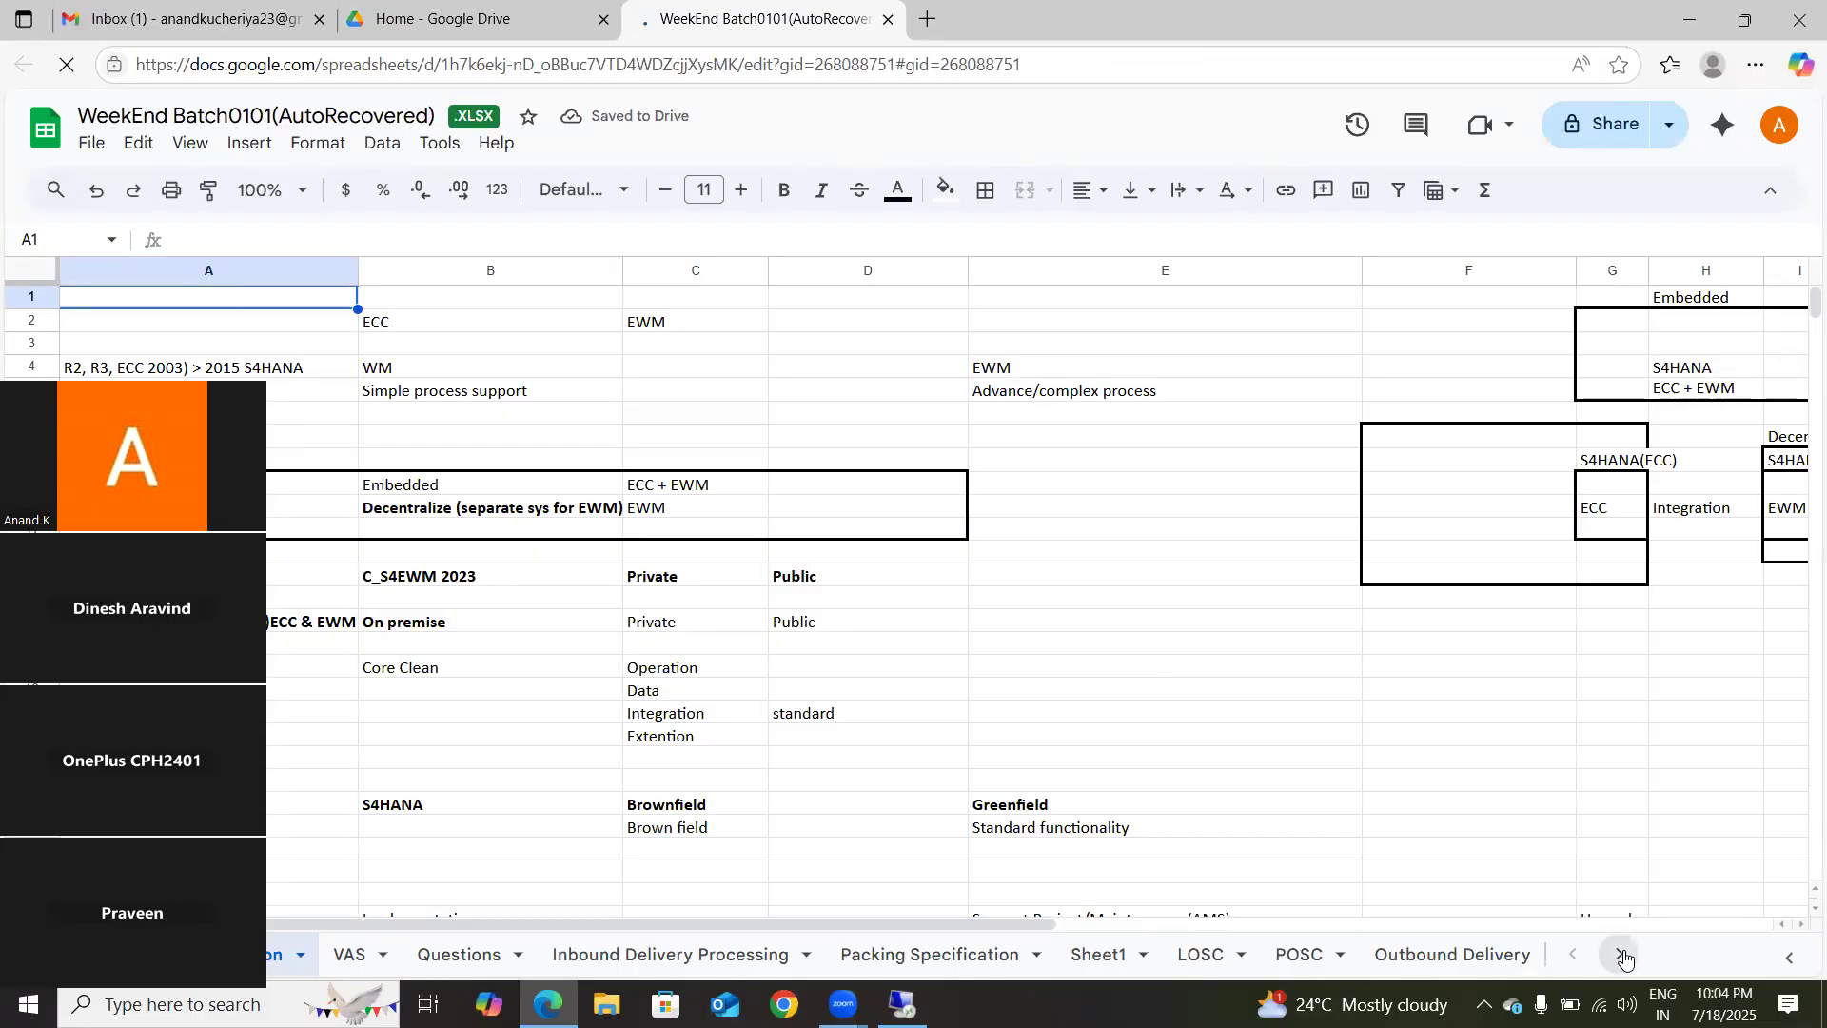
{"action": "left_click", "coordinate": [1618, 955]}
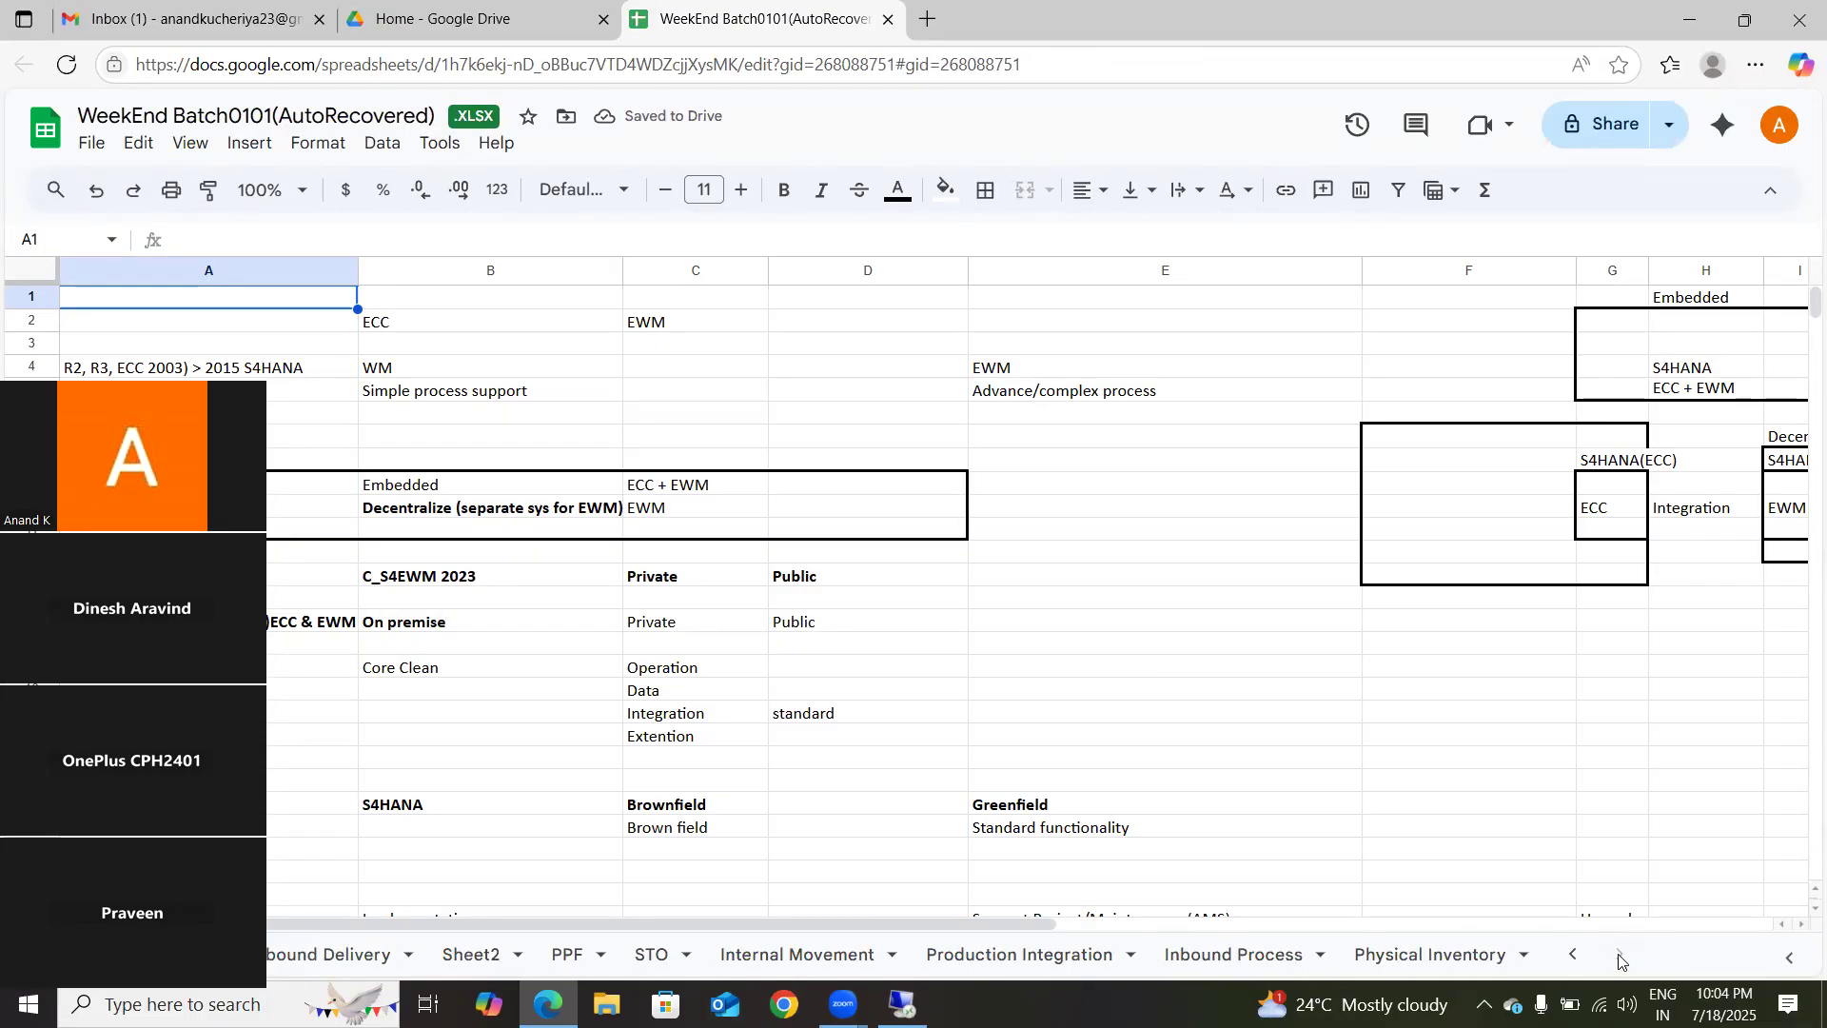
{"action": "left_click", "coordinate": [1572, 955]}
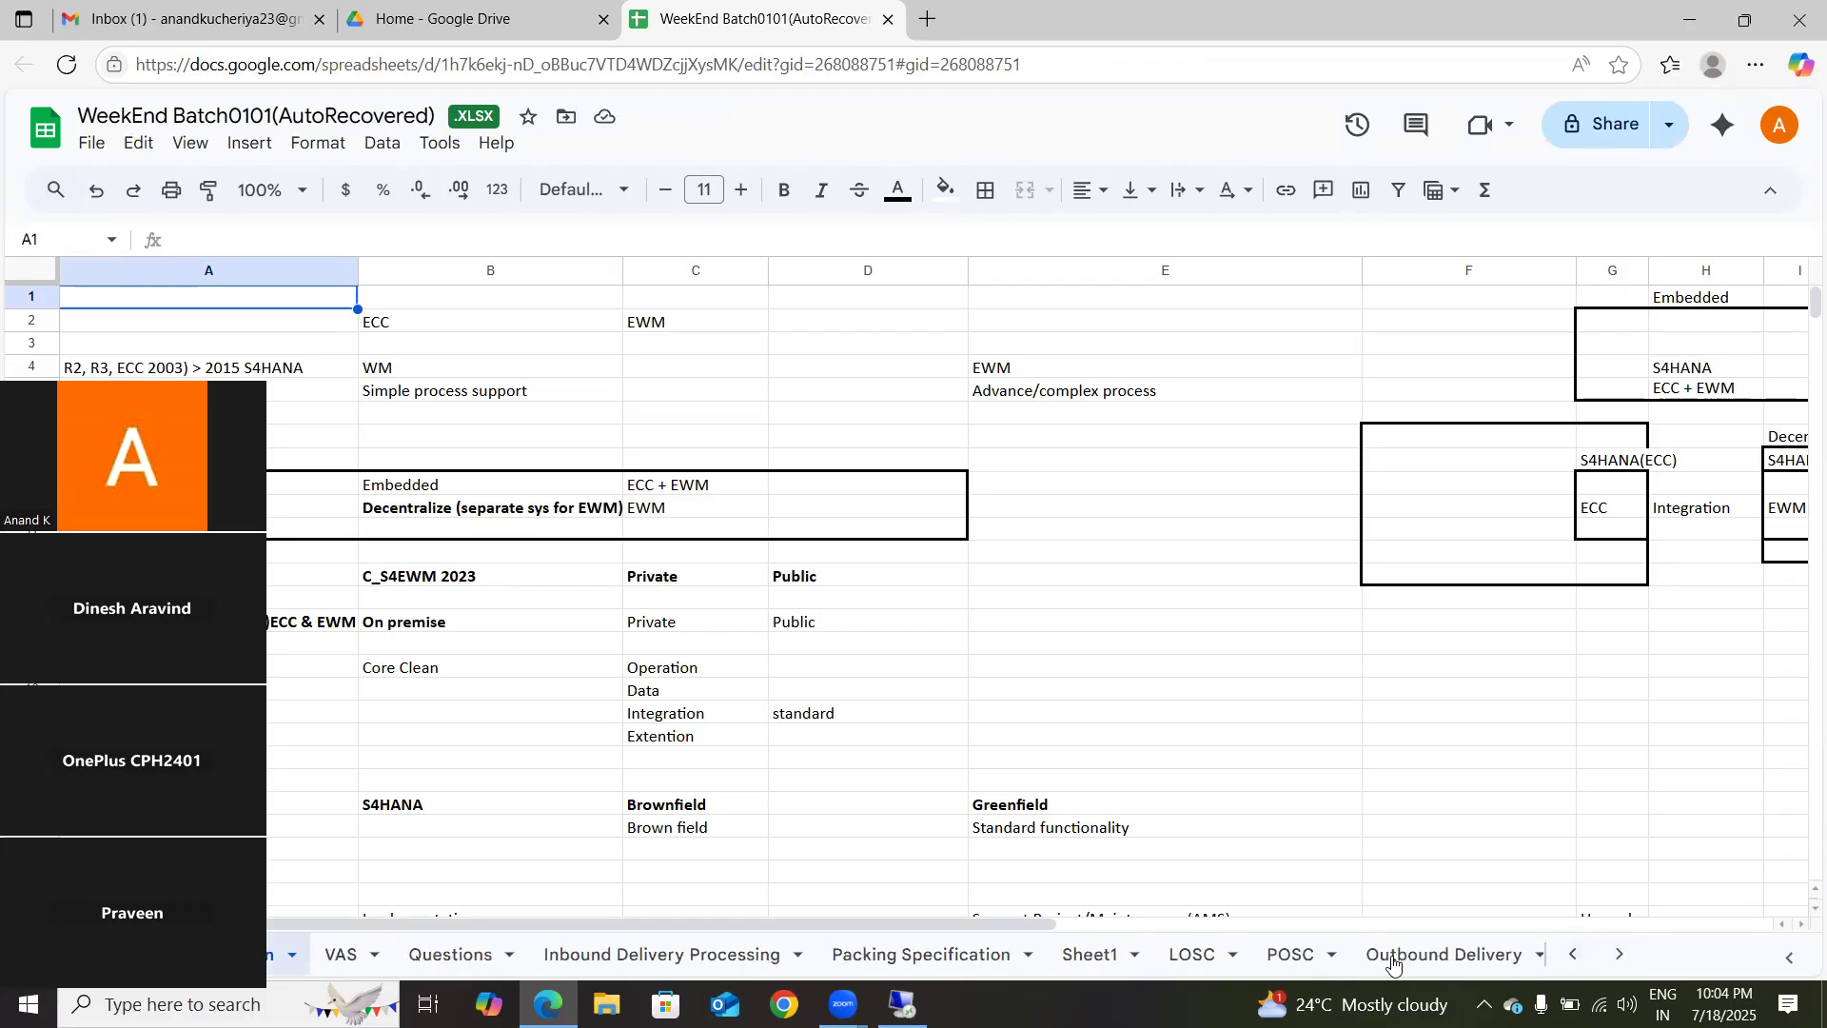
{"action": "left_click", "coordinate": [1607, 960]}
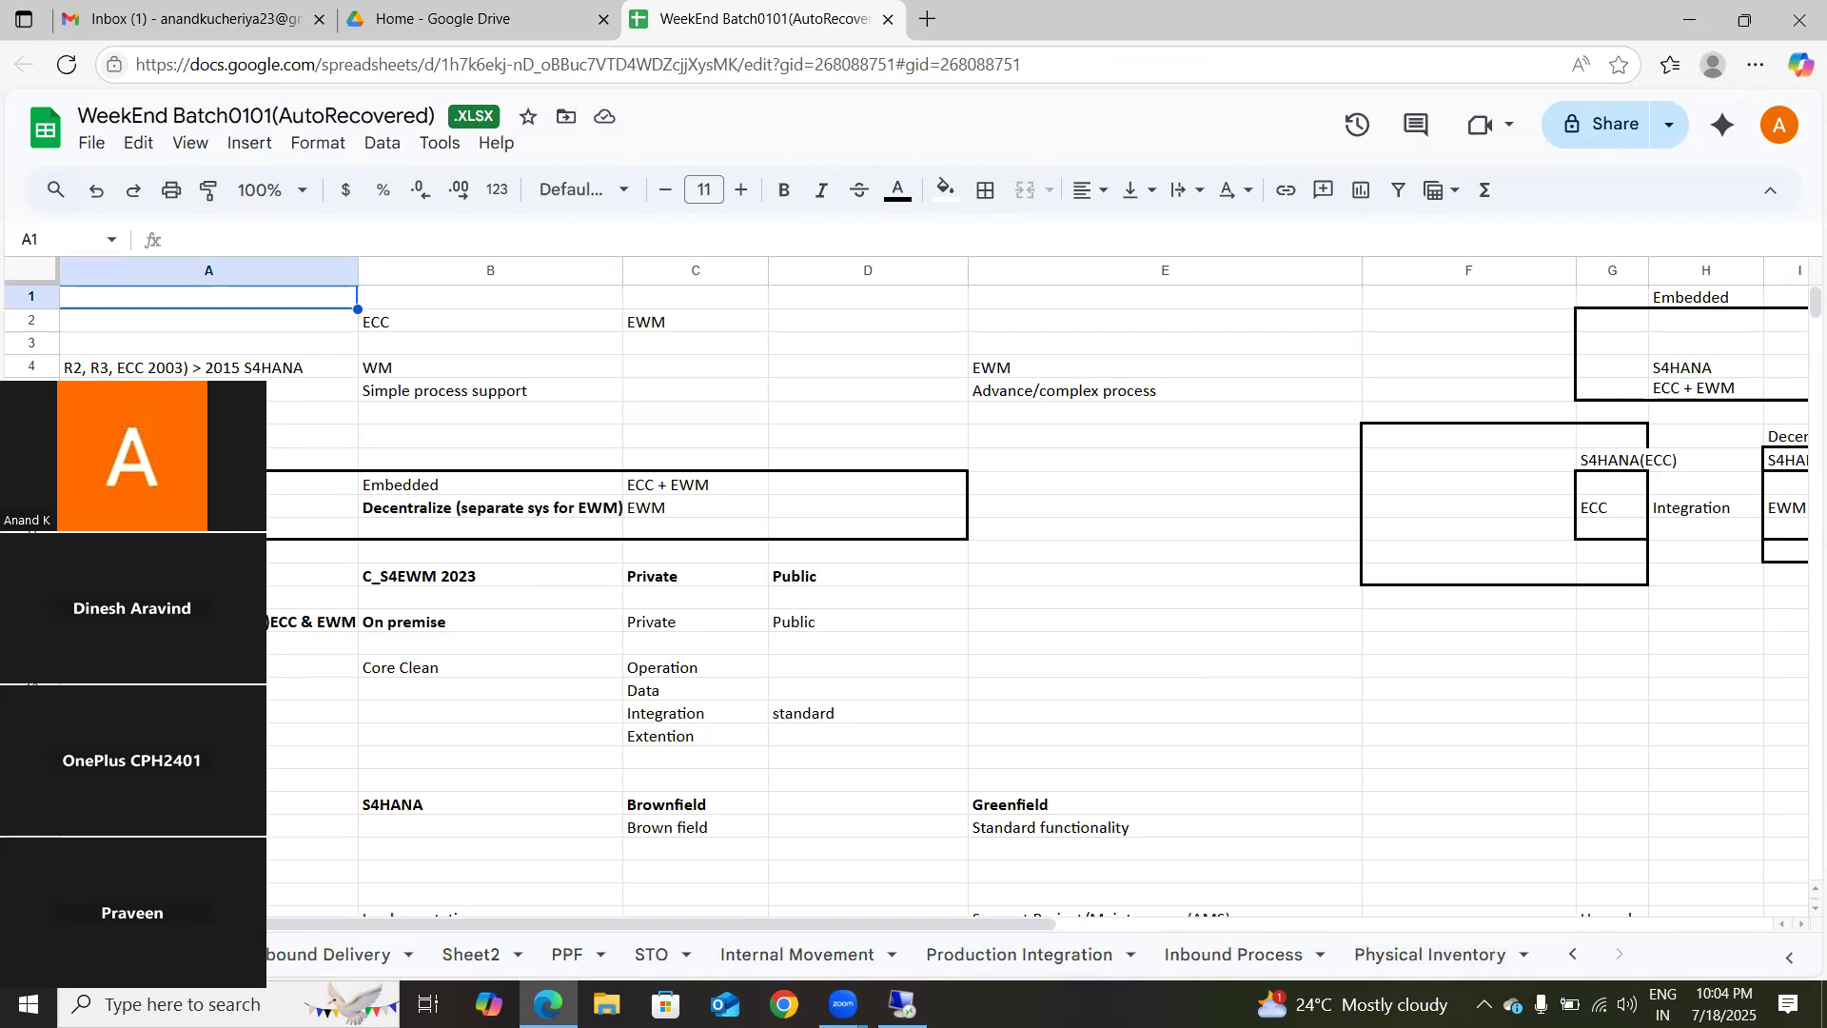
{"action": "left_click_drag", "start_coordinate": [145, 398], "coordinate": [952, 383]}
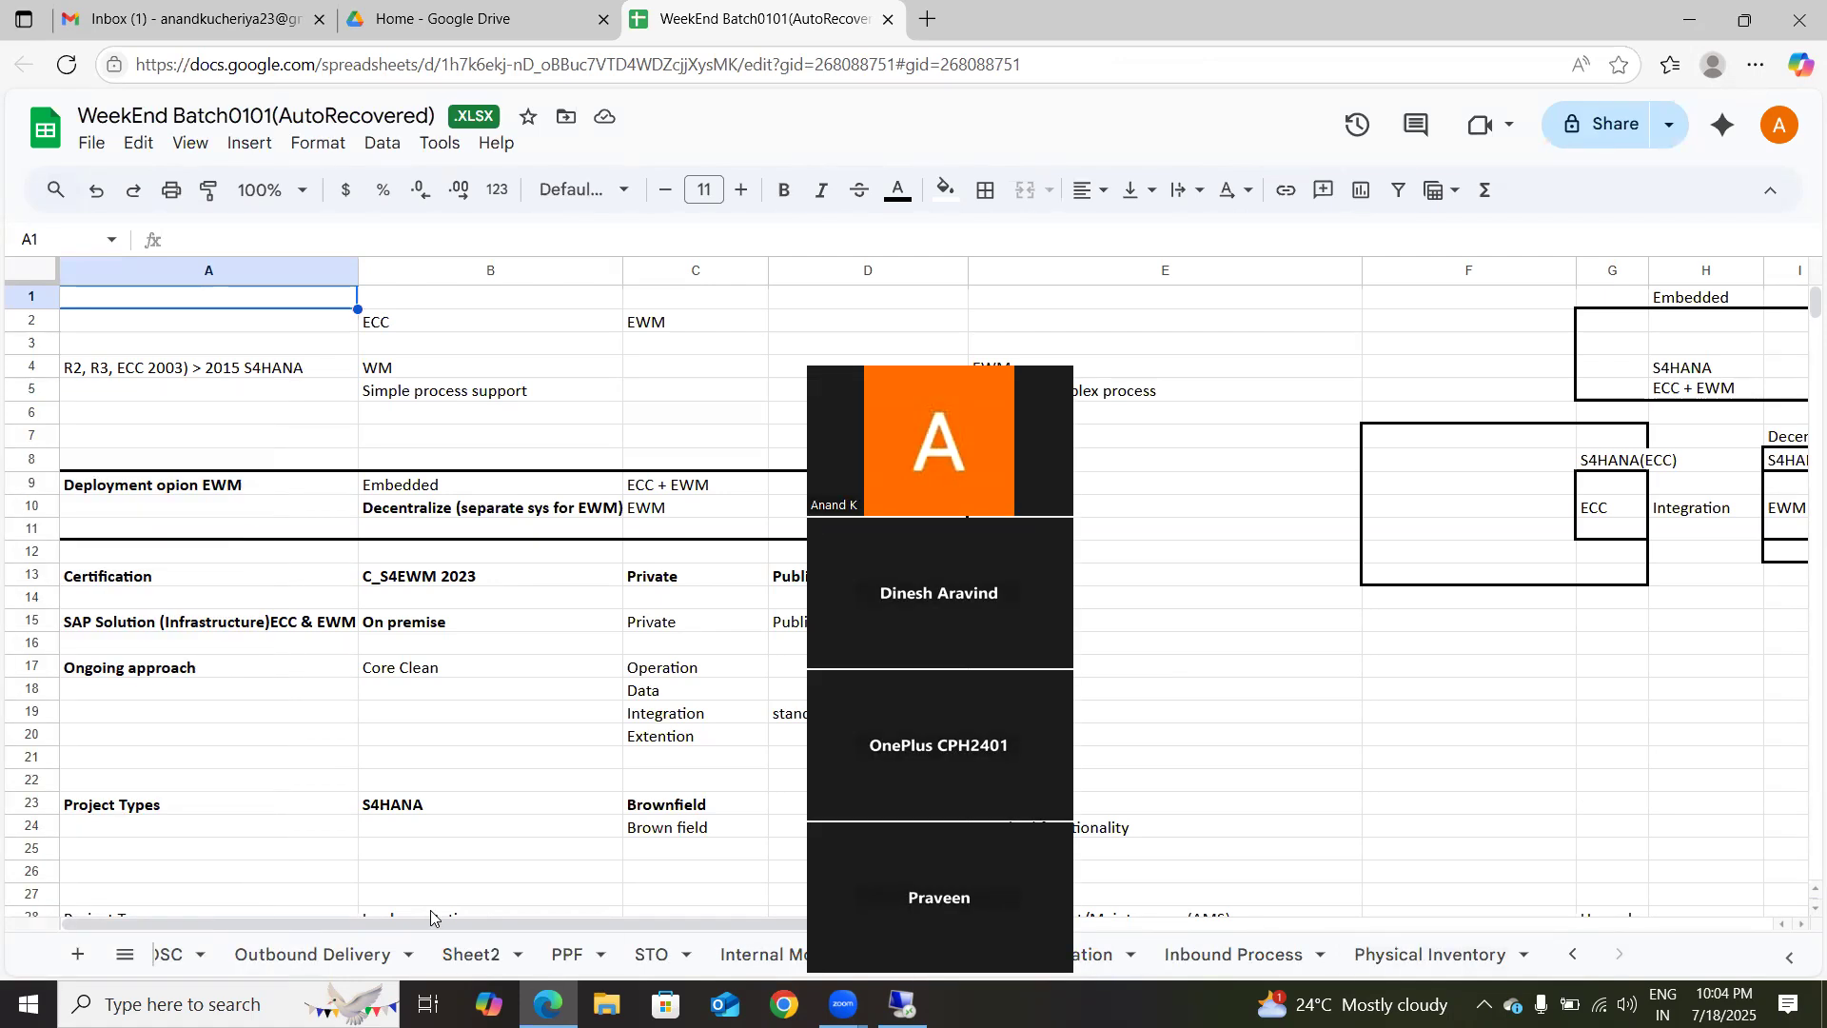
{"action": "left_click", "coordinate": [470, 954]}
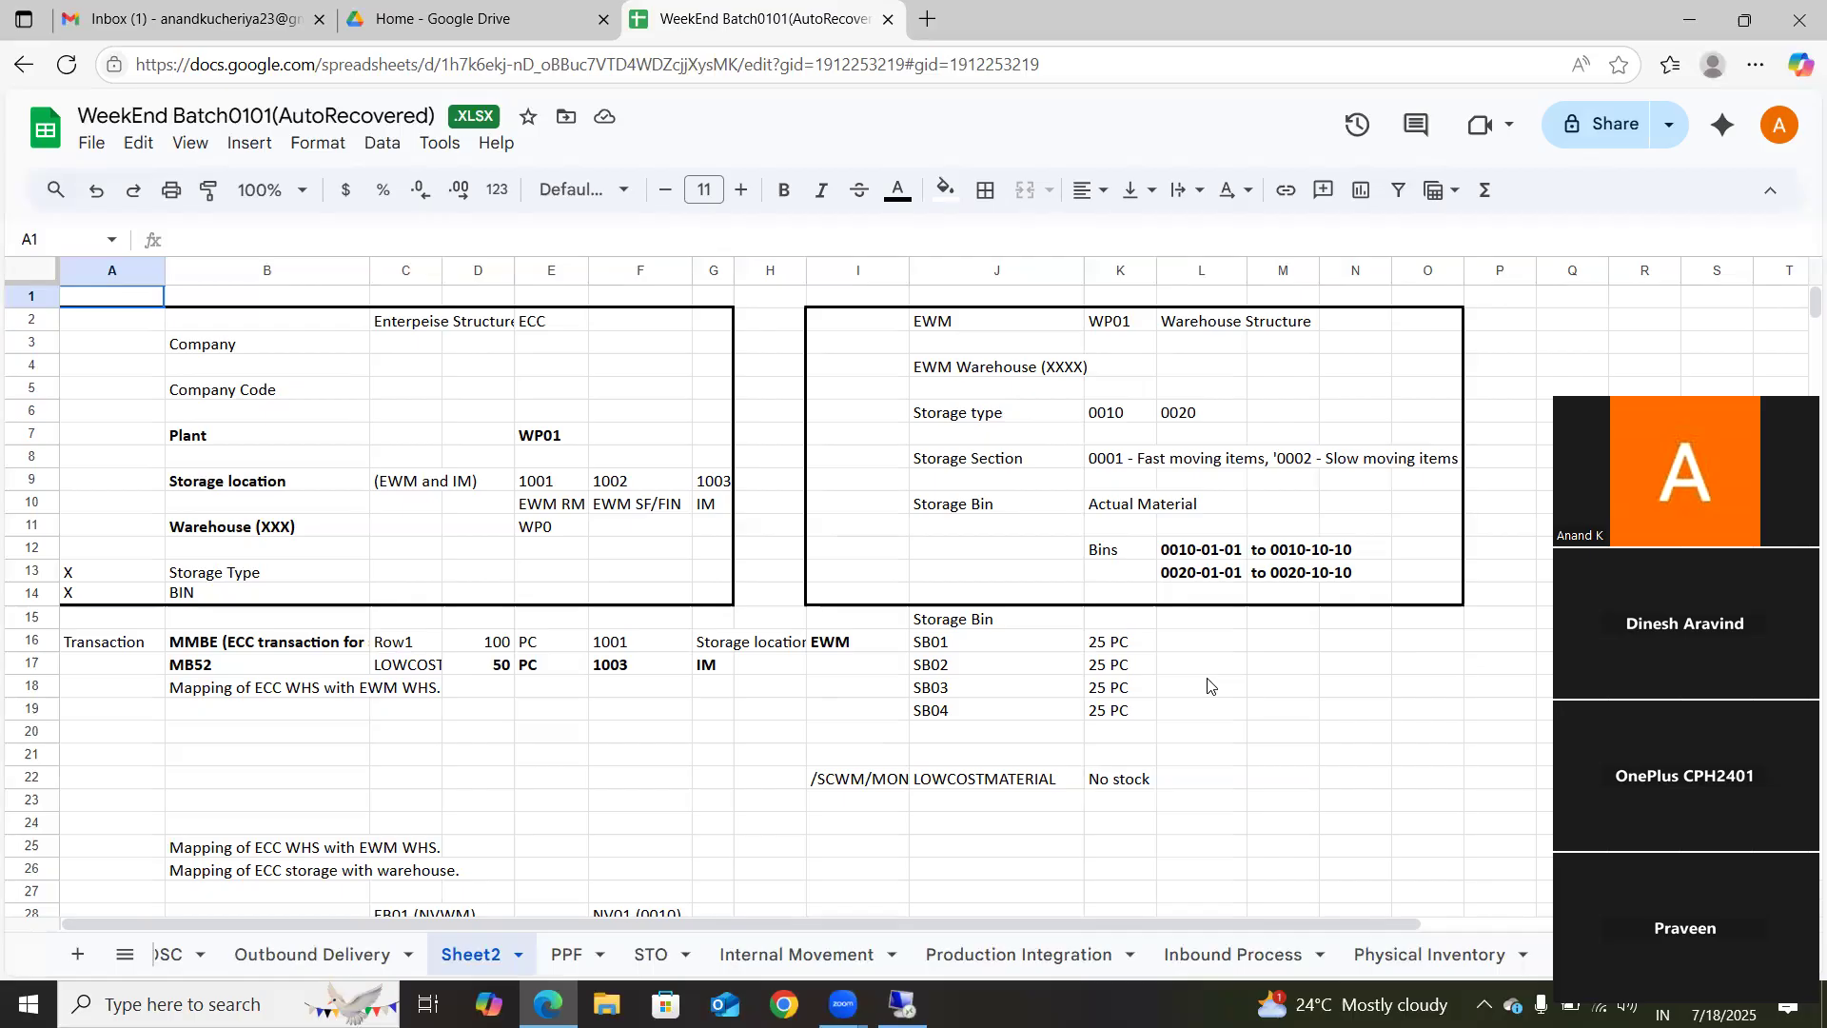
Step: Set the Plant value in cell E7 of the ECC enterprise structure to 1710
{"action": "left_click", "coordinate": [222, 489]}
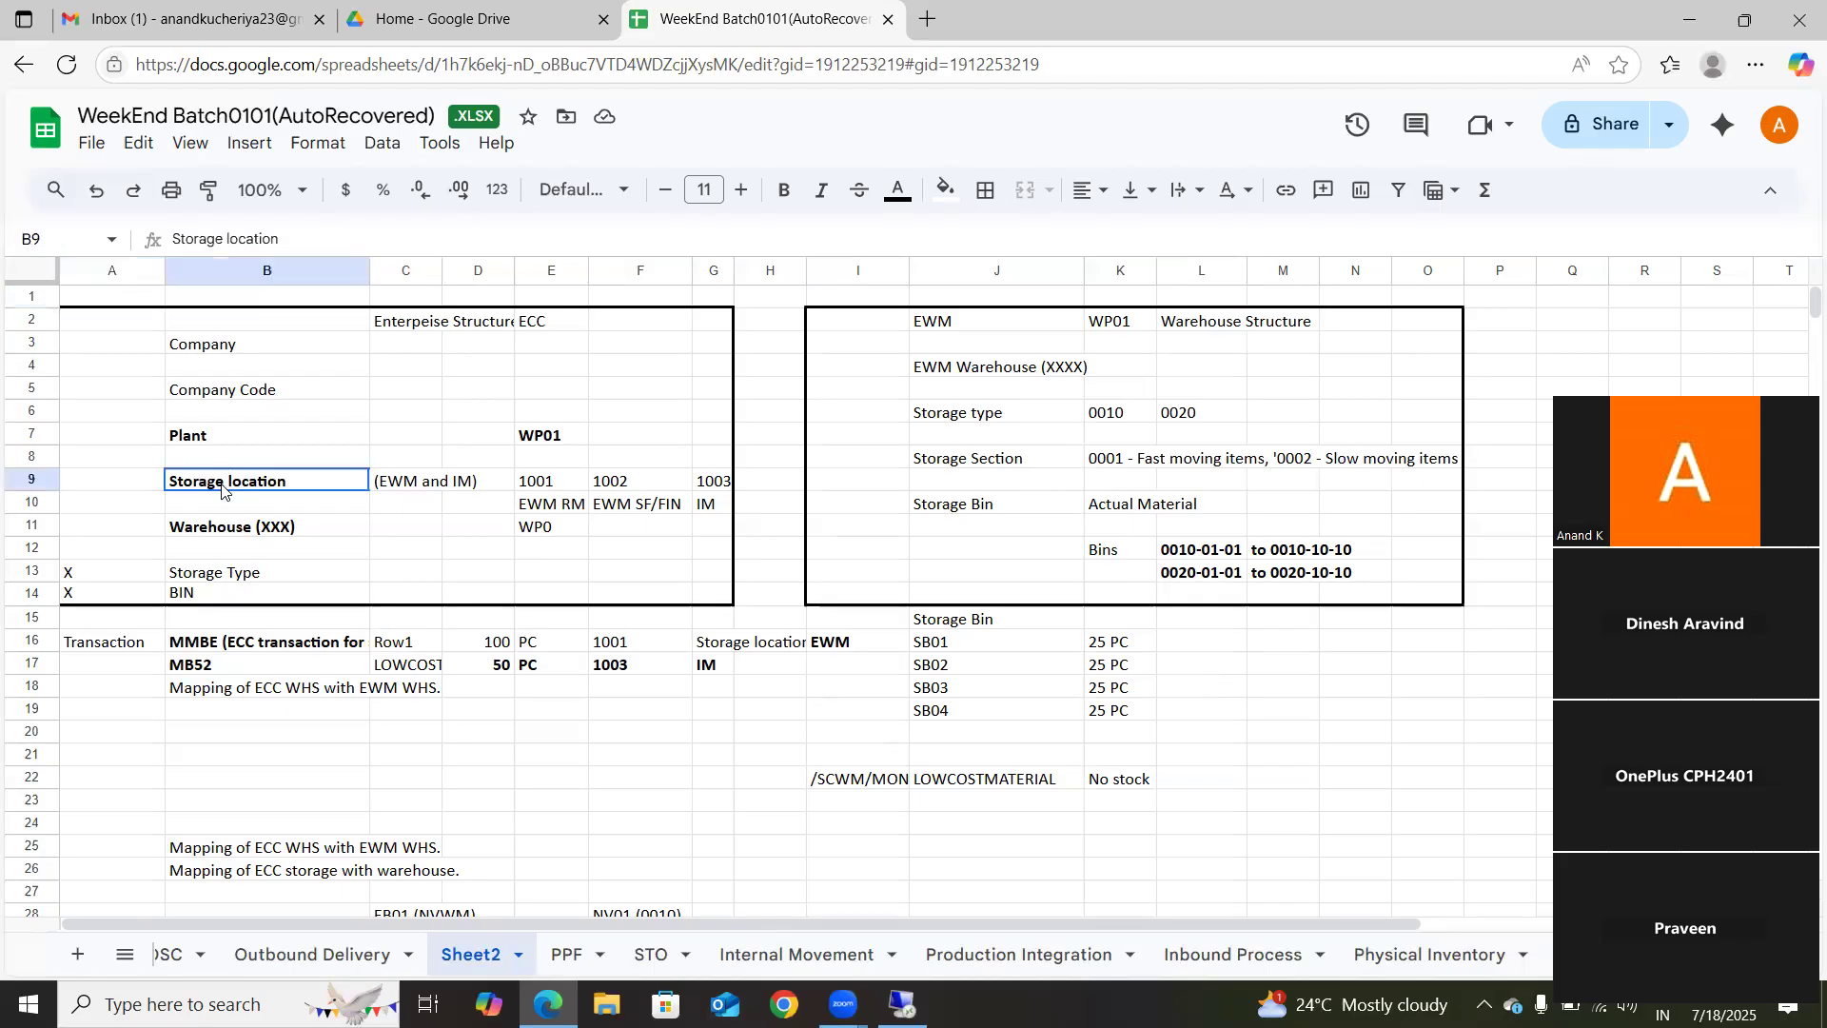
{"action": "left_click", "coordinate": [197, 439]}
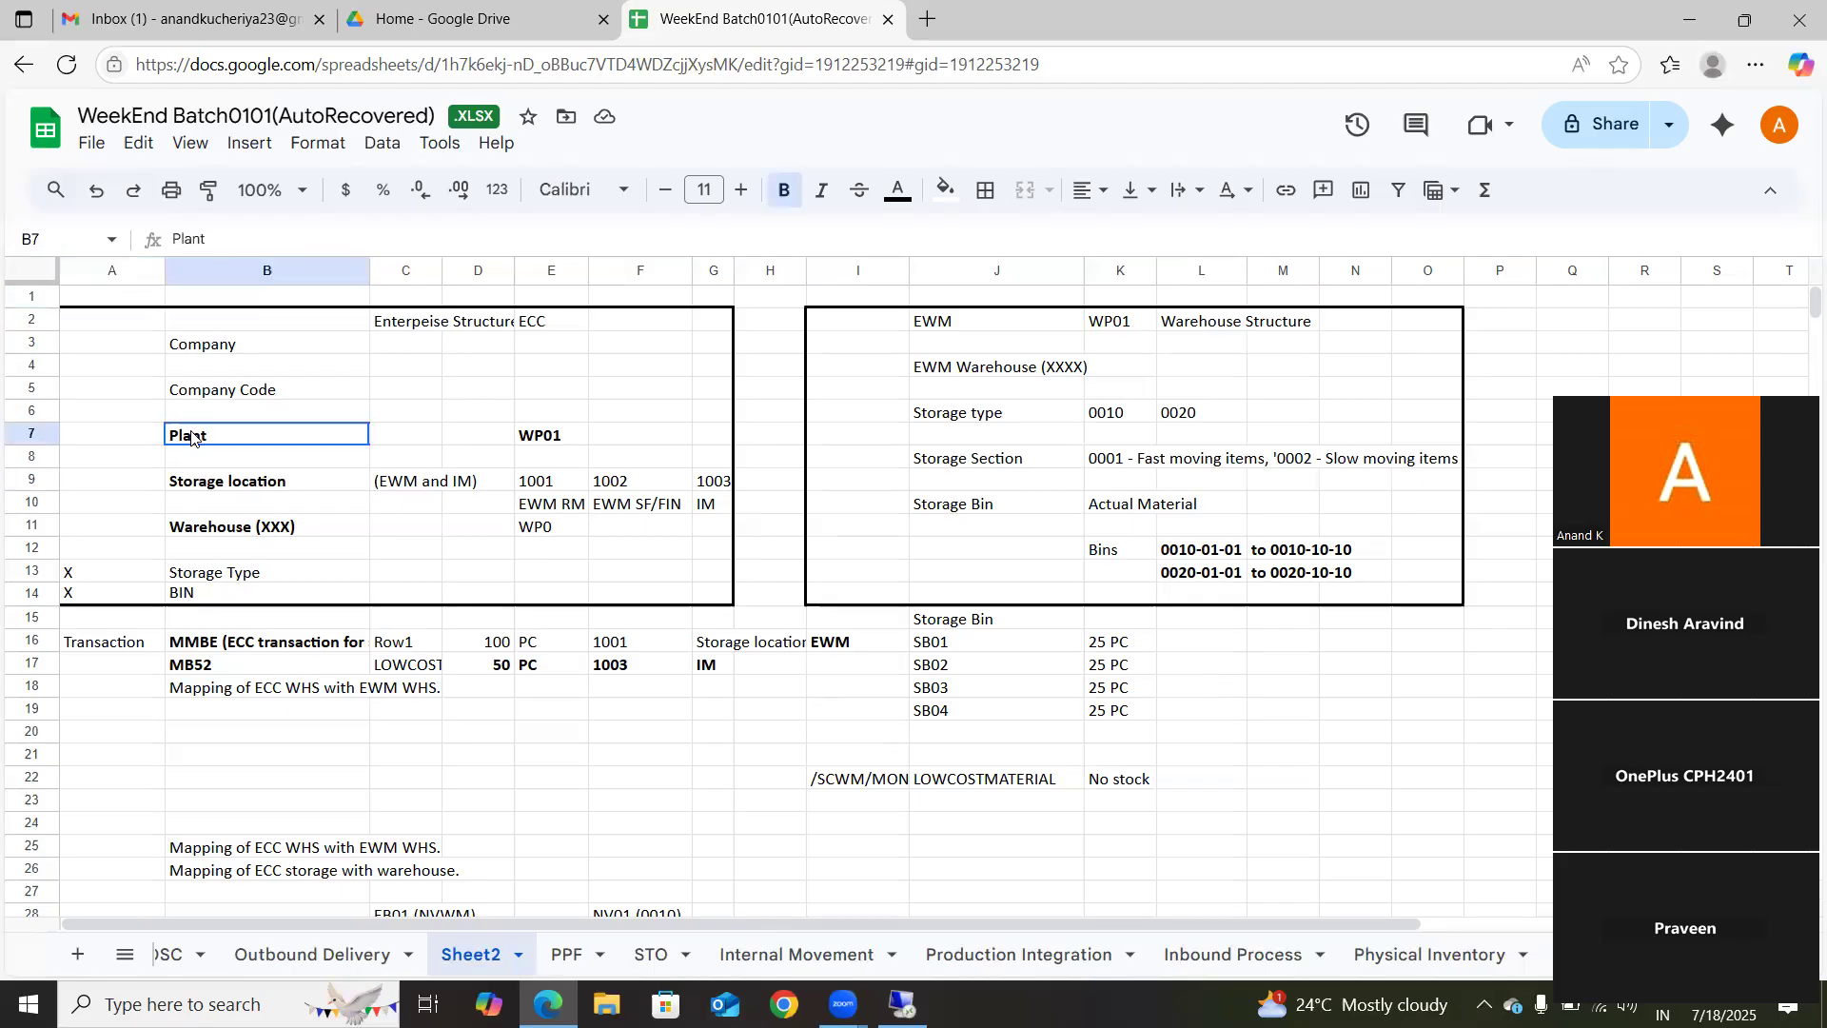
{"action": "left_click", "coordinate": [538, 439]}
{"action": "type", "text": "1710"}
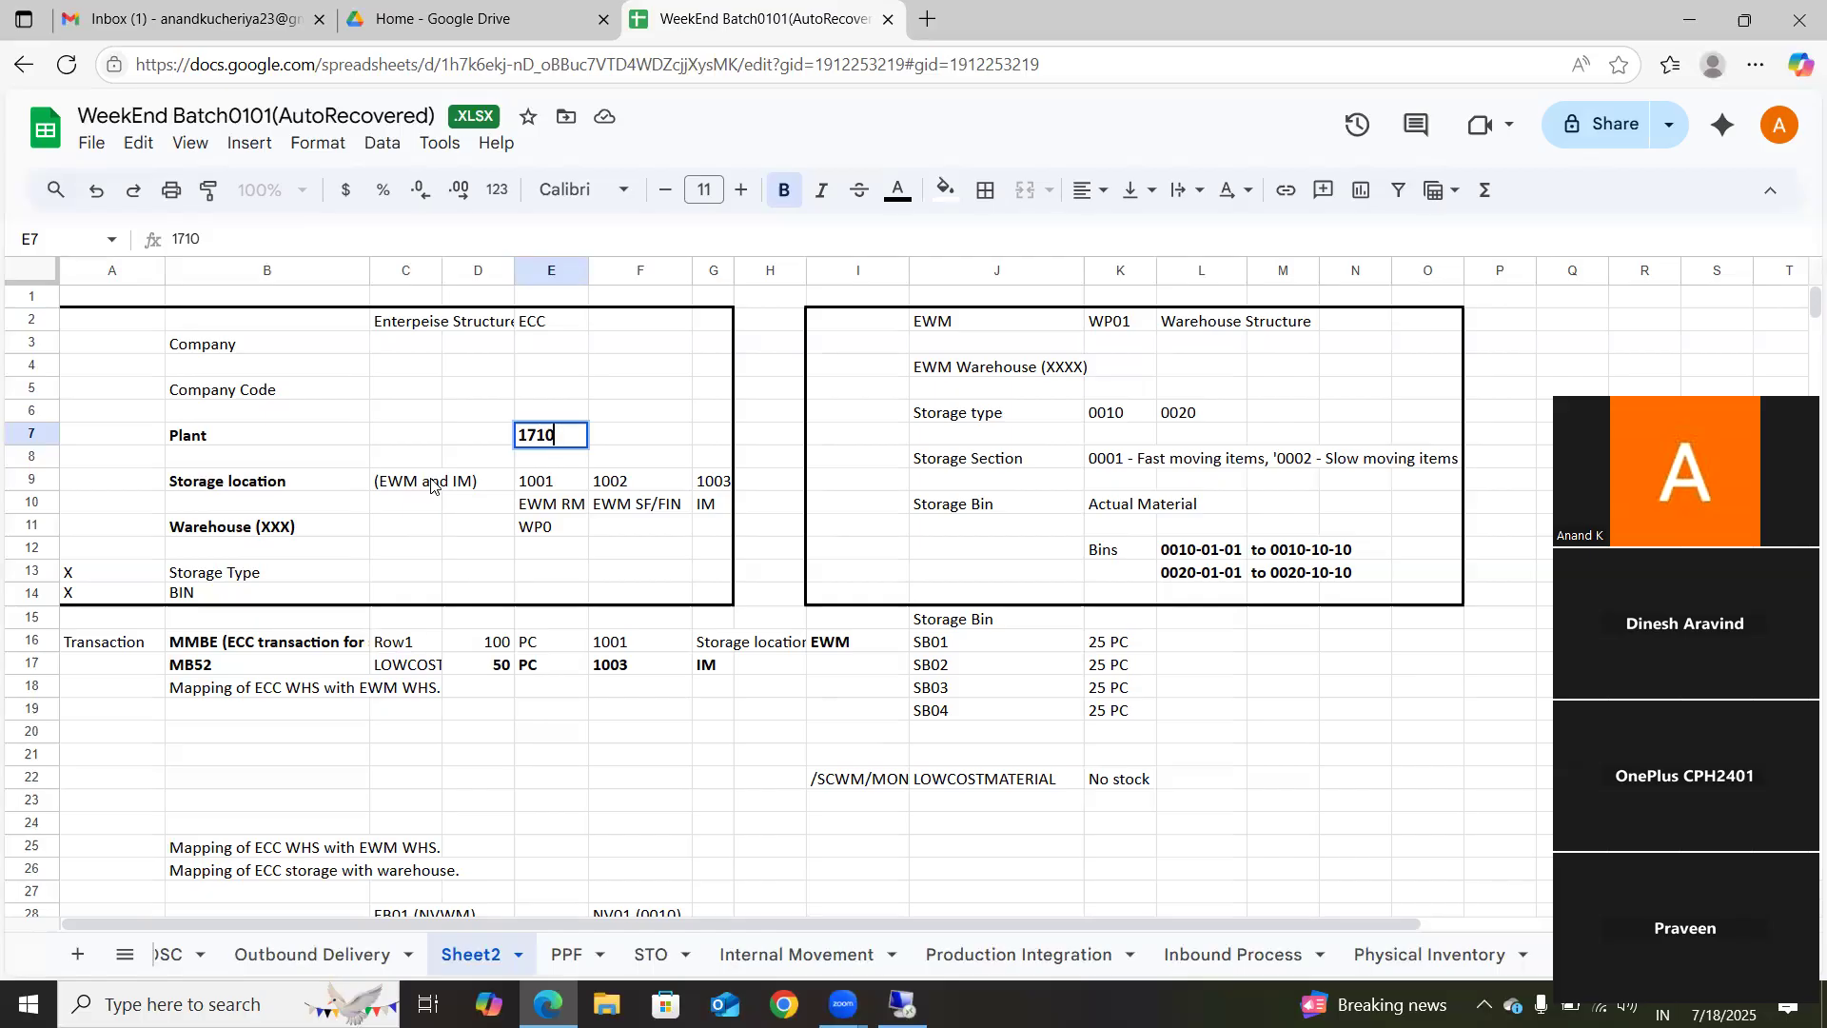
{"action": "left_click", "coordinate": [559, 484]}
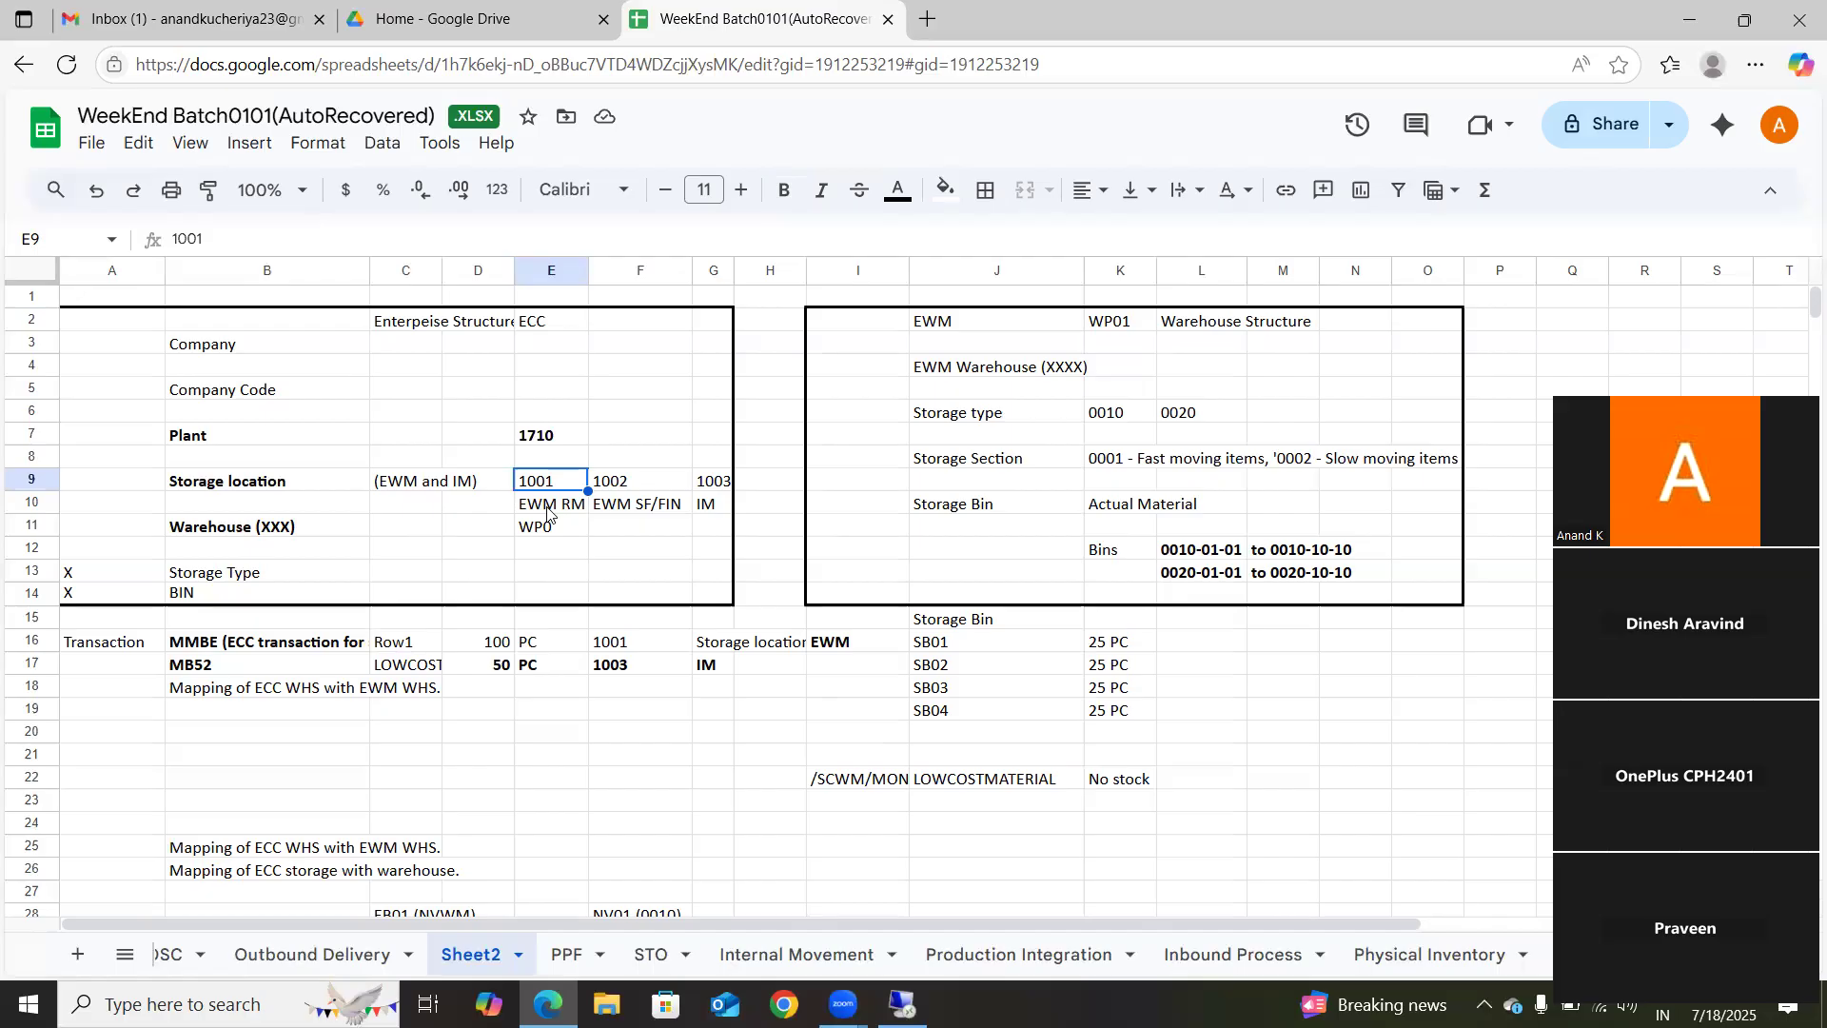
Step: Examine storage locations 1001, 1002 and 1003 and whether each is EWM or IM managed
{"action": "left_click", "coordinate": [629, 485]}
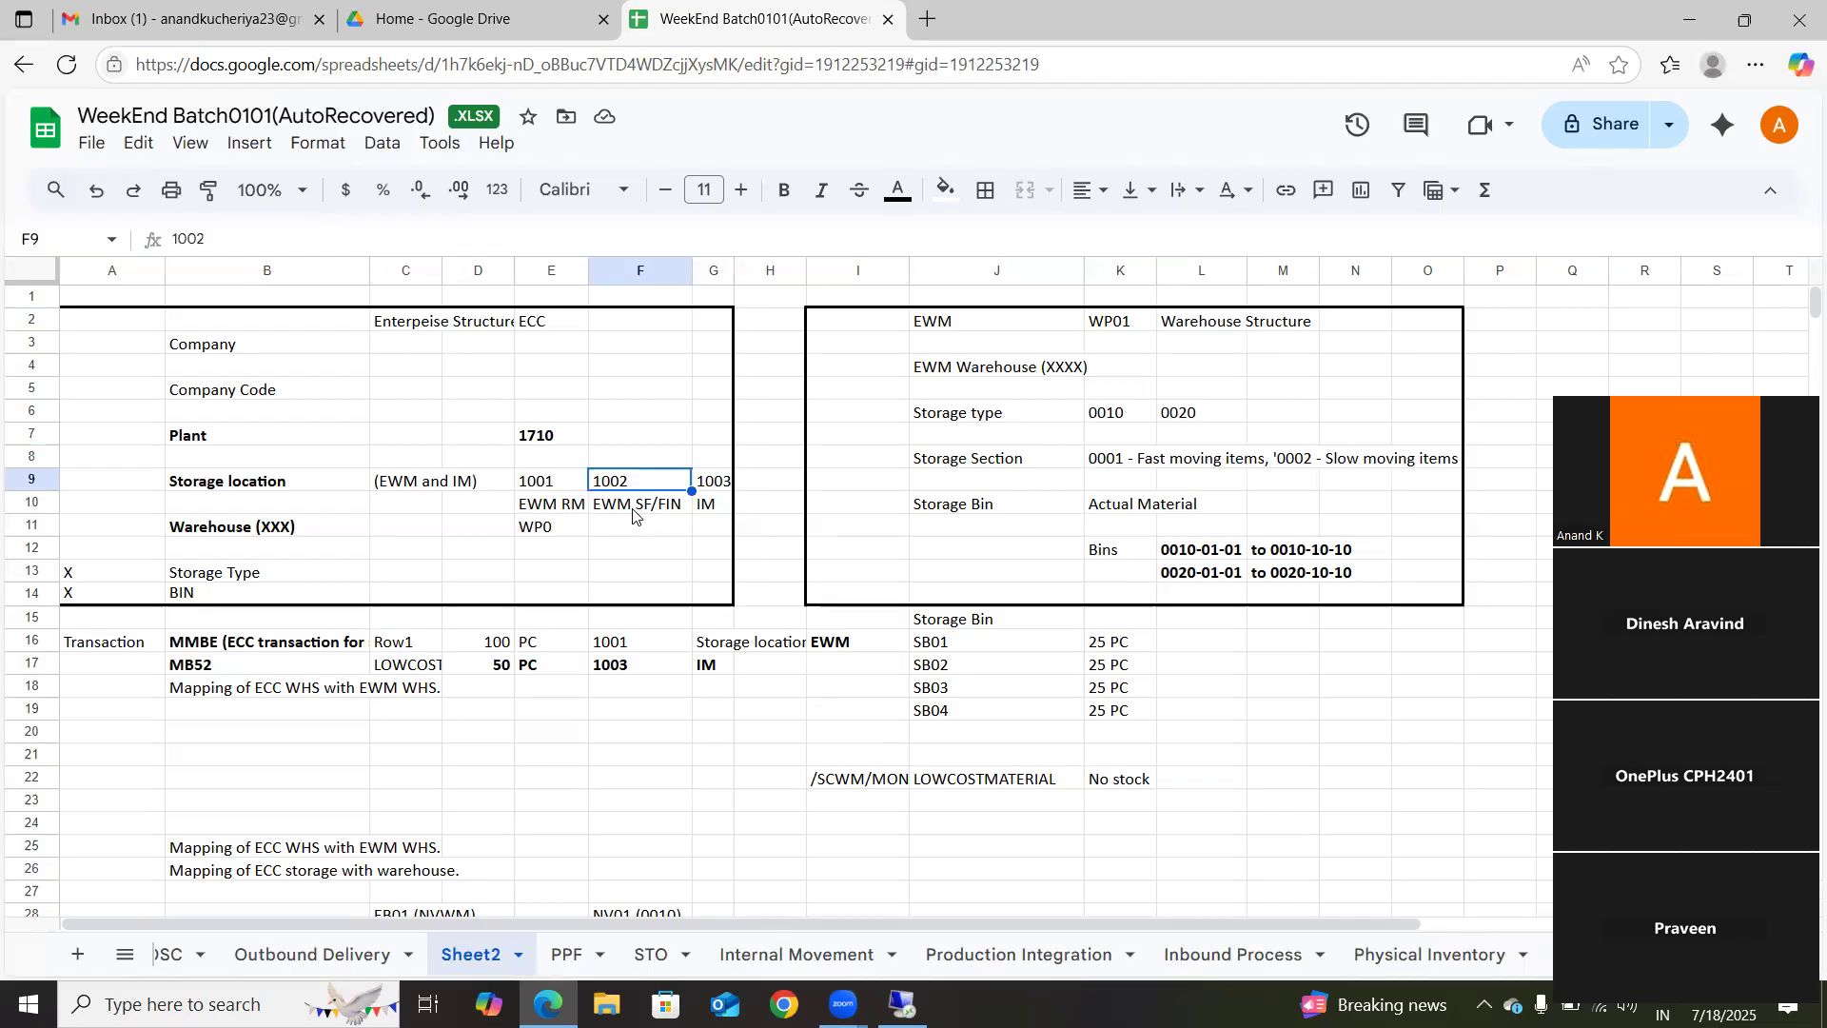
{"action": "left_click", "coordinate": [716, 485]}
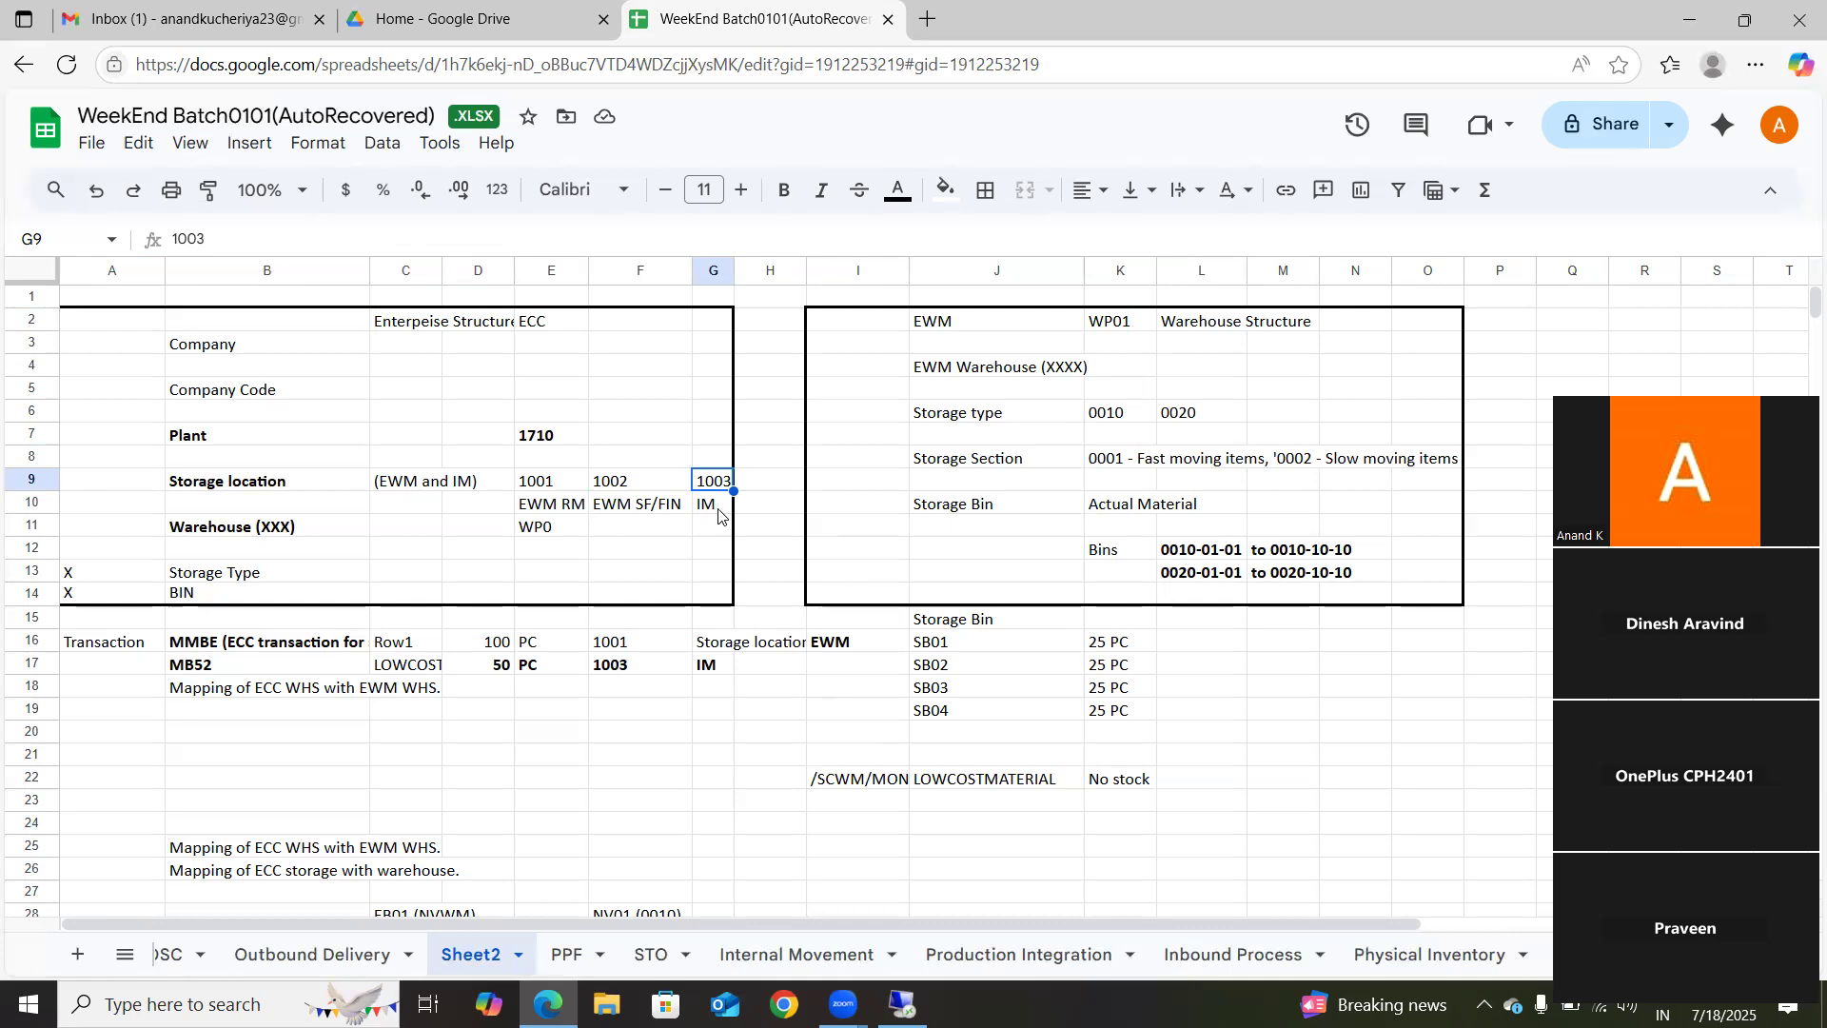
{"action": "left_click", "coordinate": [713, 516]}
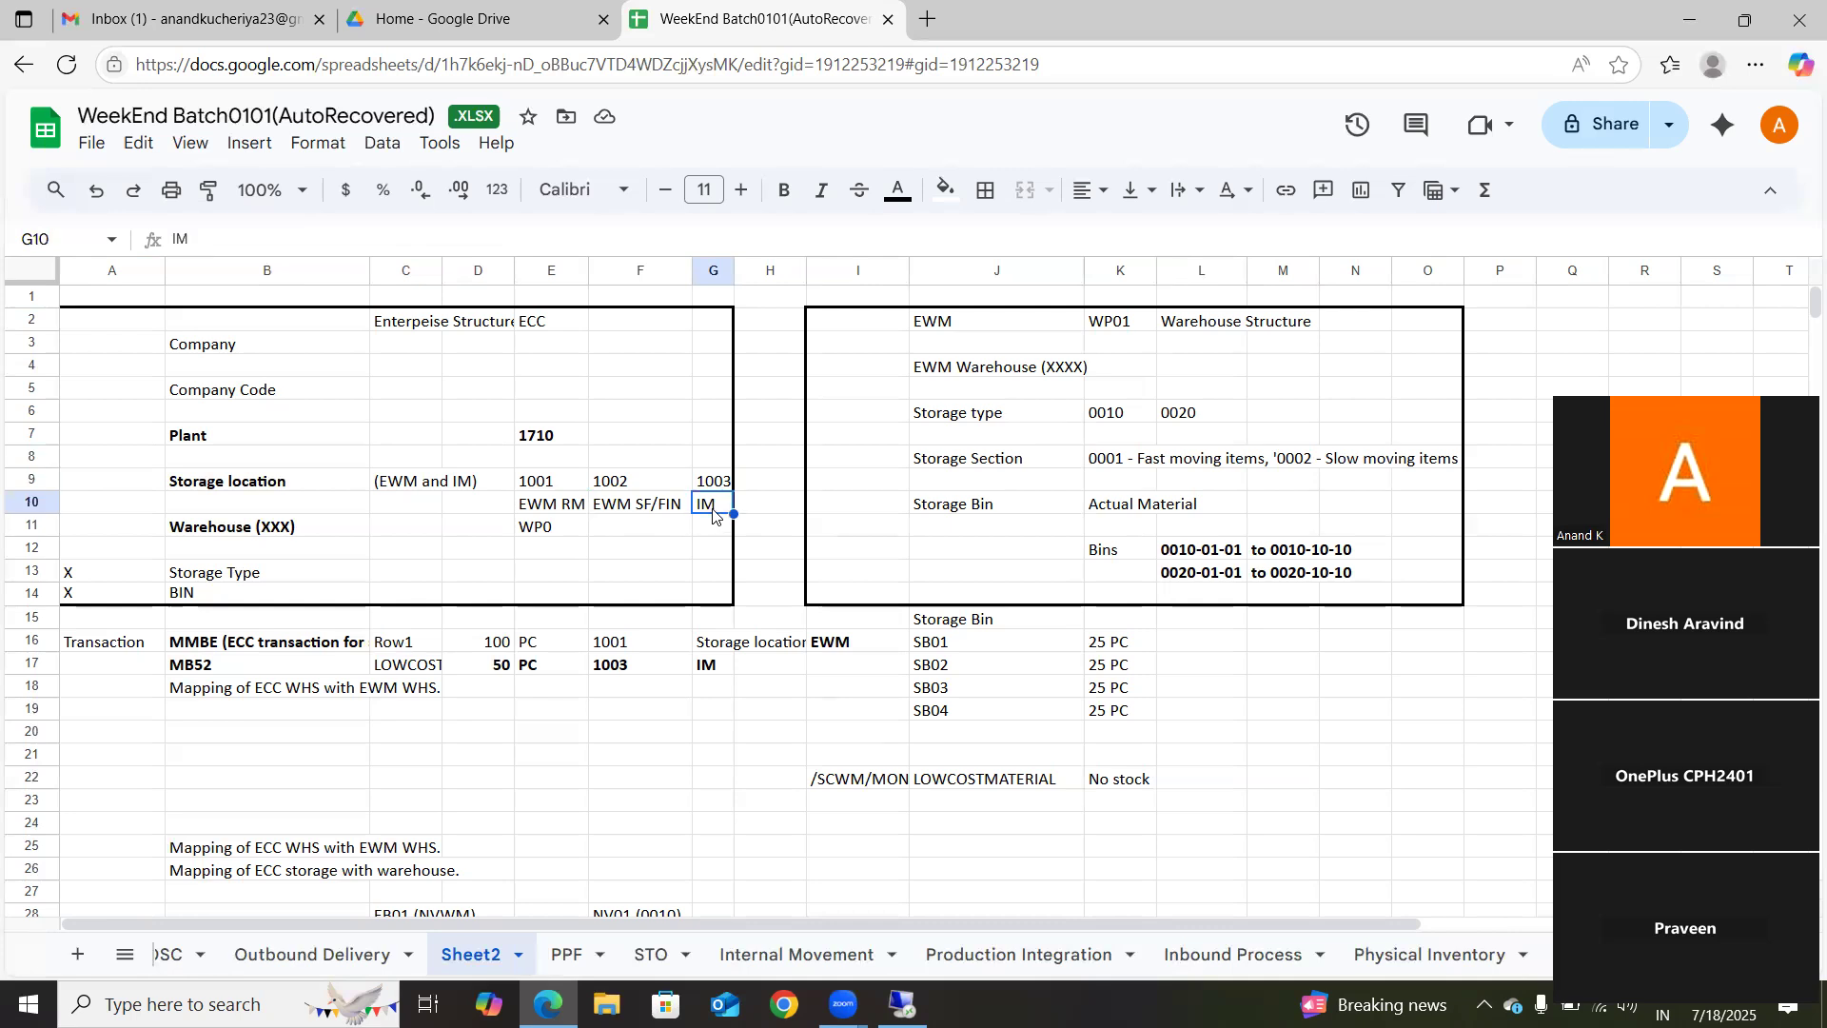
{"action": "left_click", "coordinate": [540, 483]}
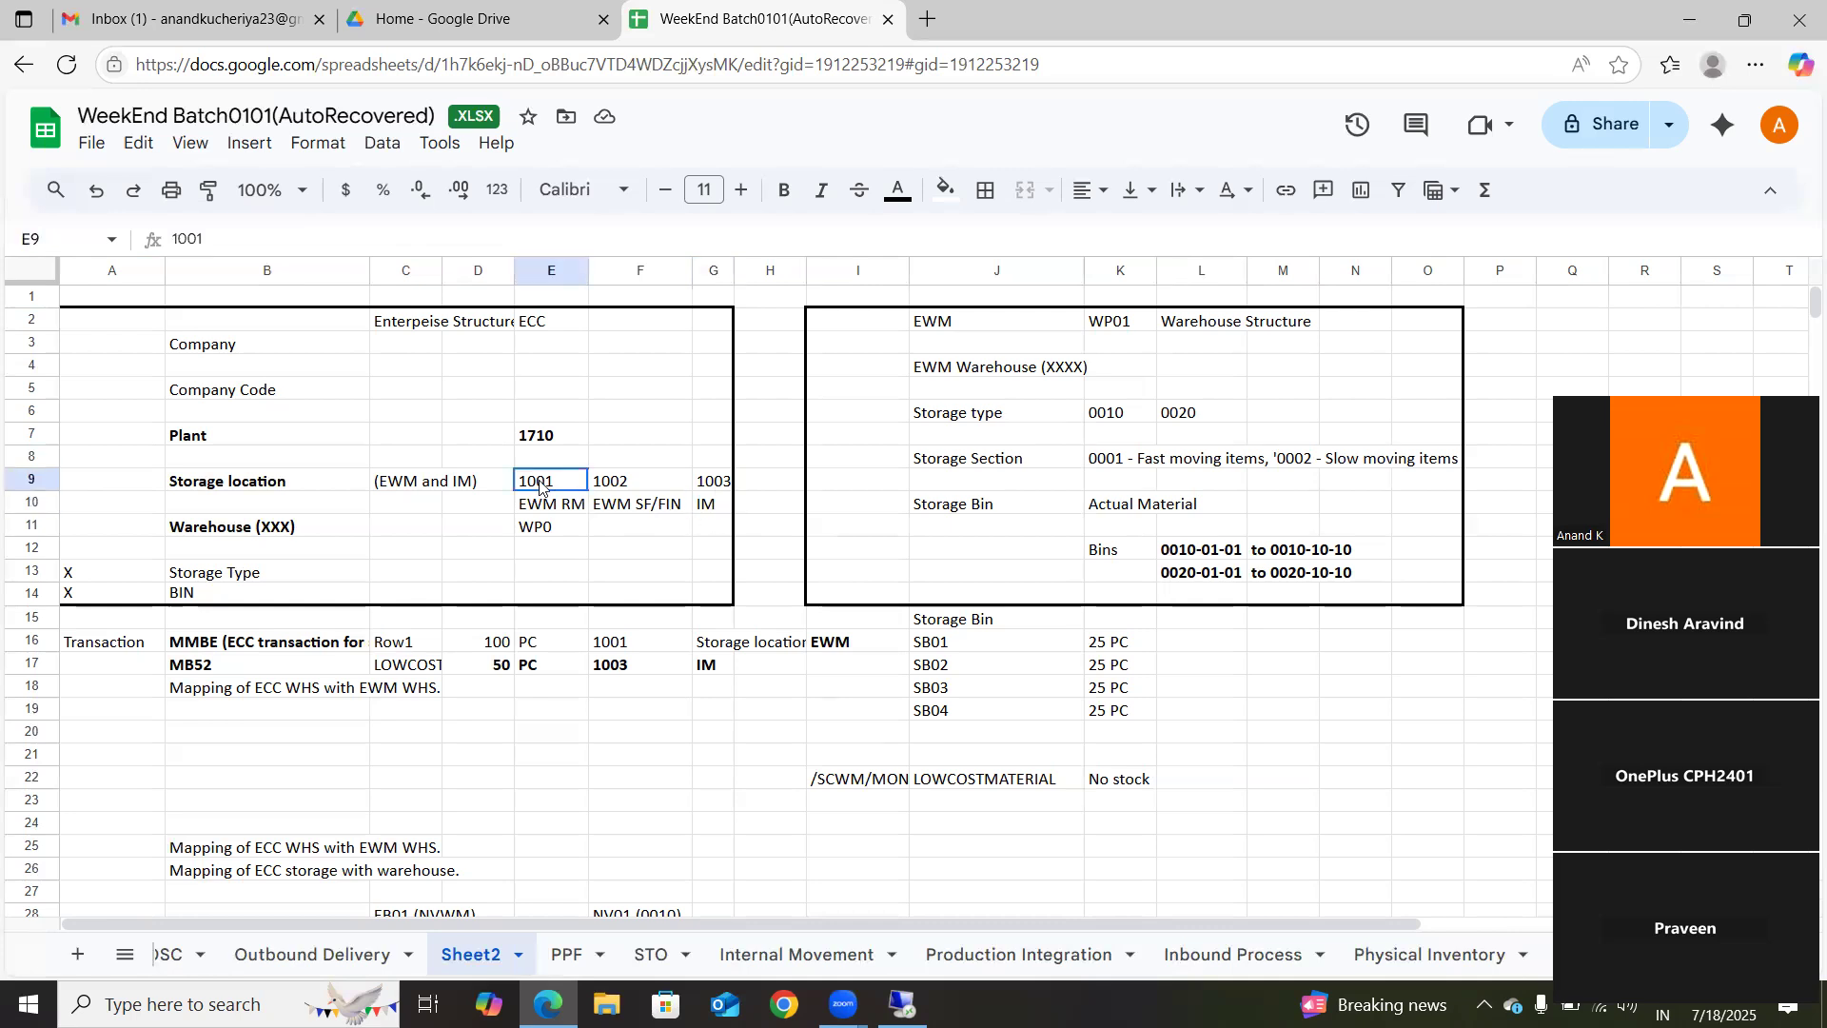
{"action": "left_click", "coordinate": [641, 507], "text": "shift"}
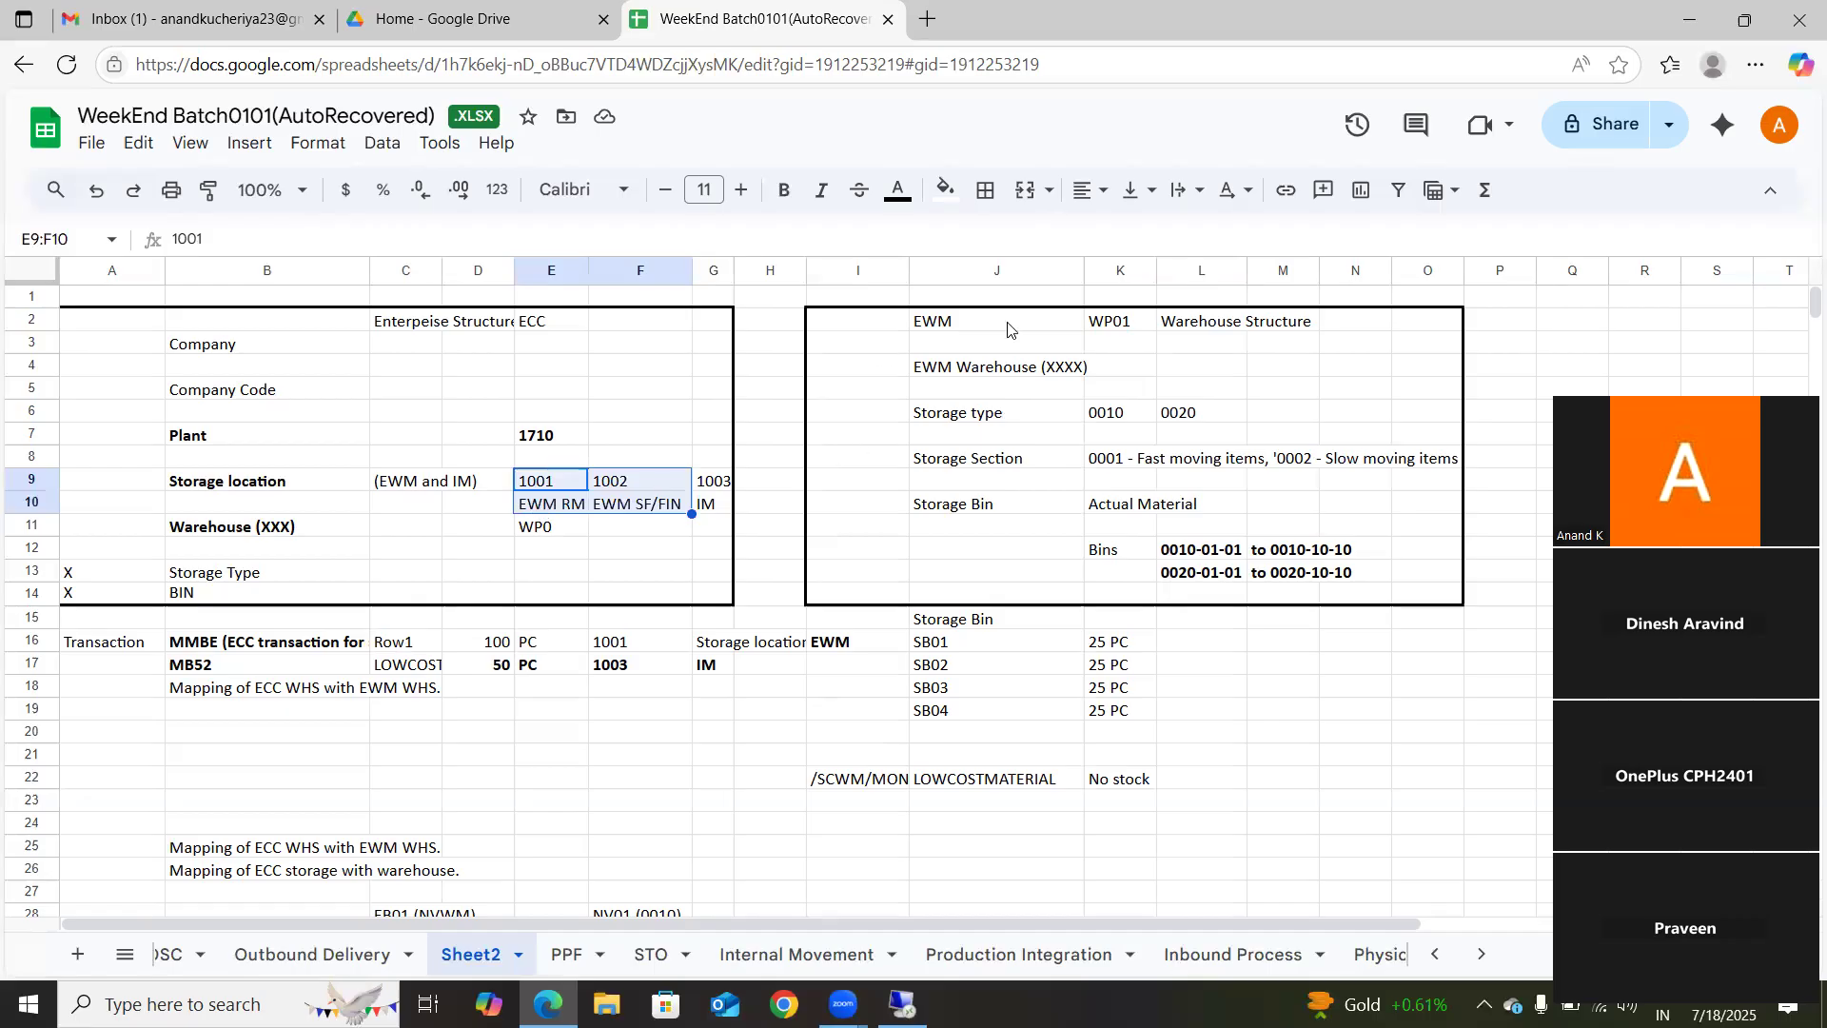
{"action": "left_click", "coordinate": [528, 481]}
{"action": "left_click_drag", "start_coordinate": [528, 481], "coordinate": [639, 515]}
{"action": "left_click_drag", "start_coordinate": [714, 485], "coordinate": [715, 510]}
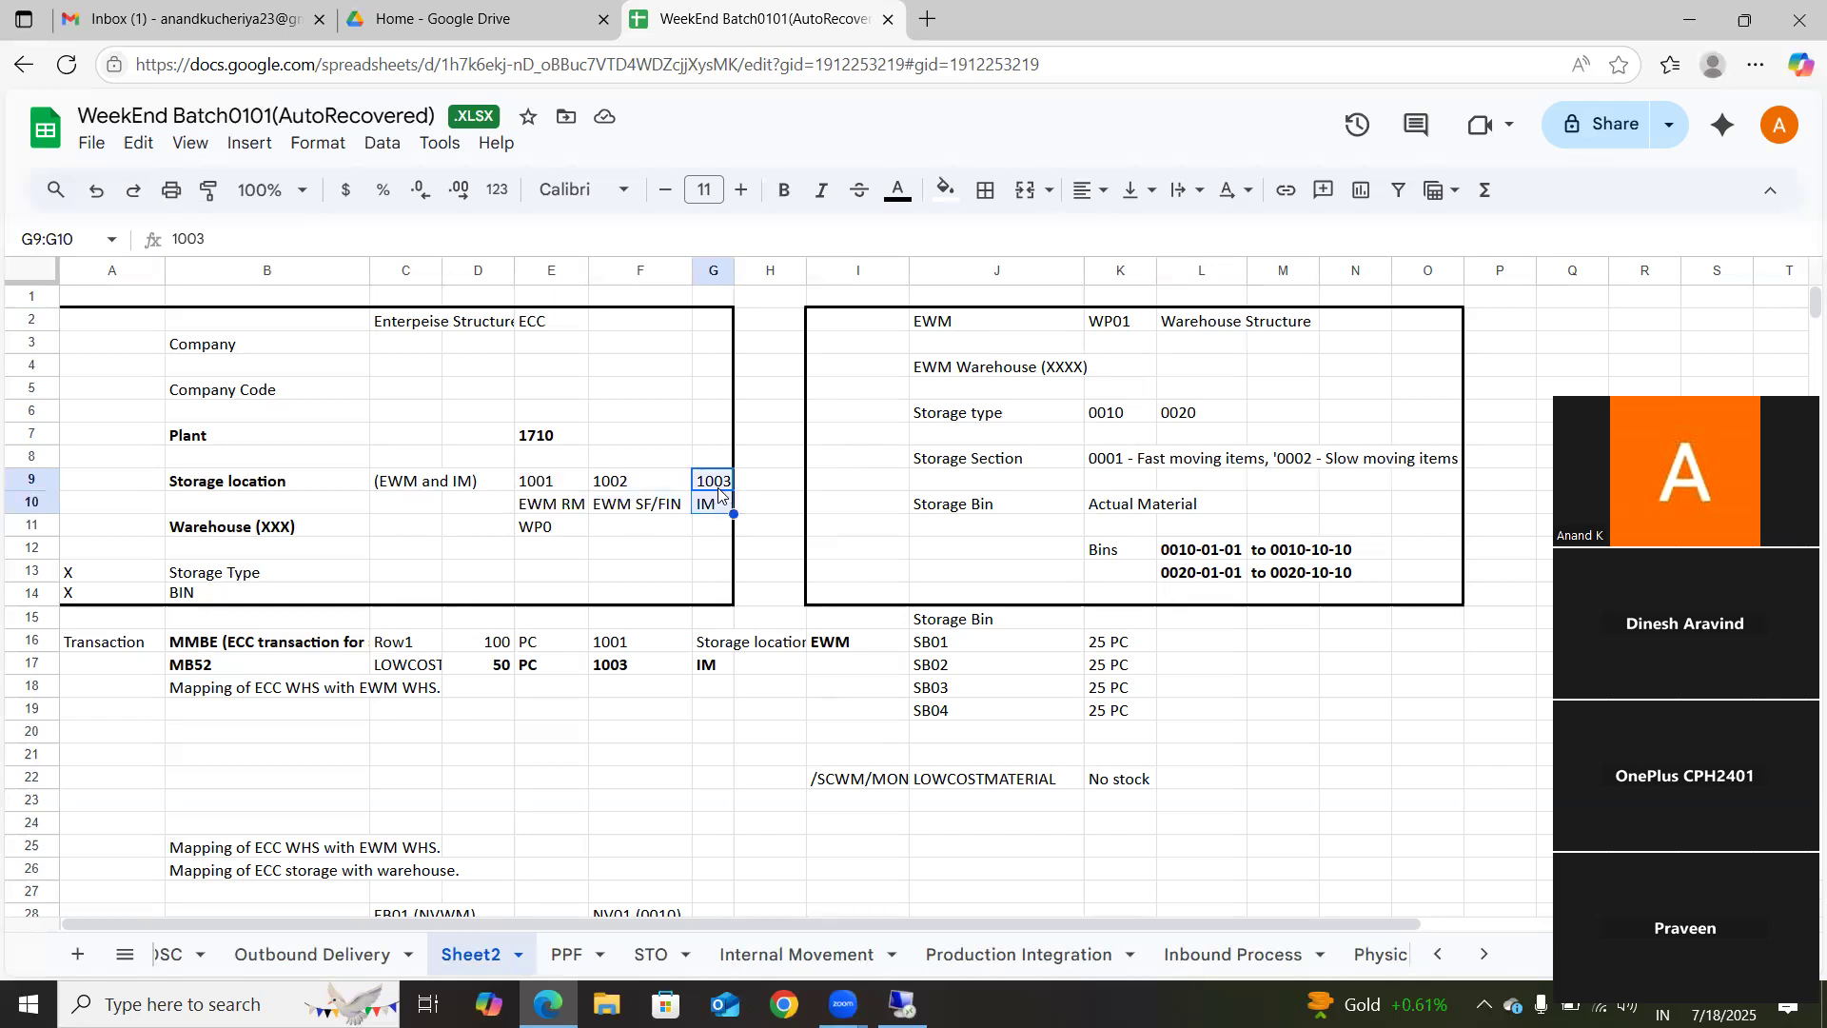
{"action": "left_click", "coordinate": [718, 491]}
{"action": "left_click_drag", "start_coordinate": [718, 490], "coordinate": [716, 509]}
Step: Widen column I to fit the /SCWM/MON transaction entry
{"action": "left_click", "coordinate": [195, 645]}
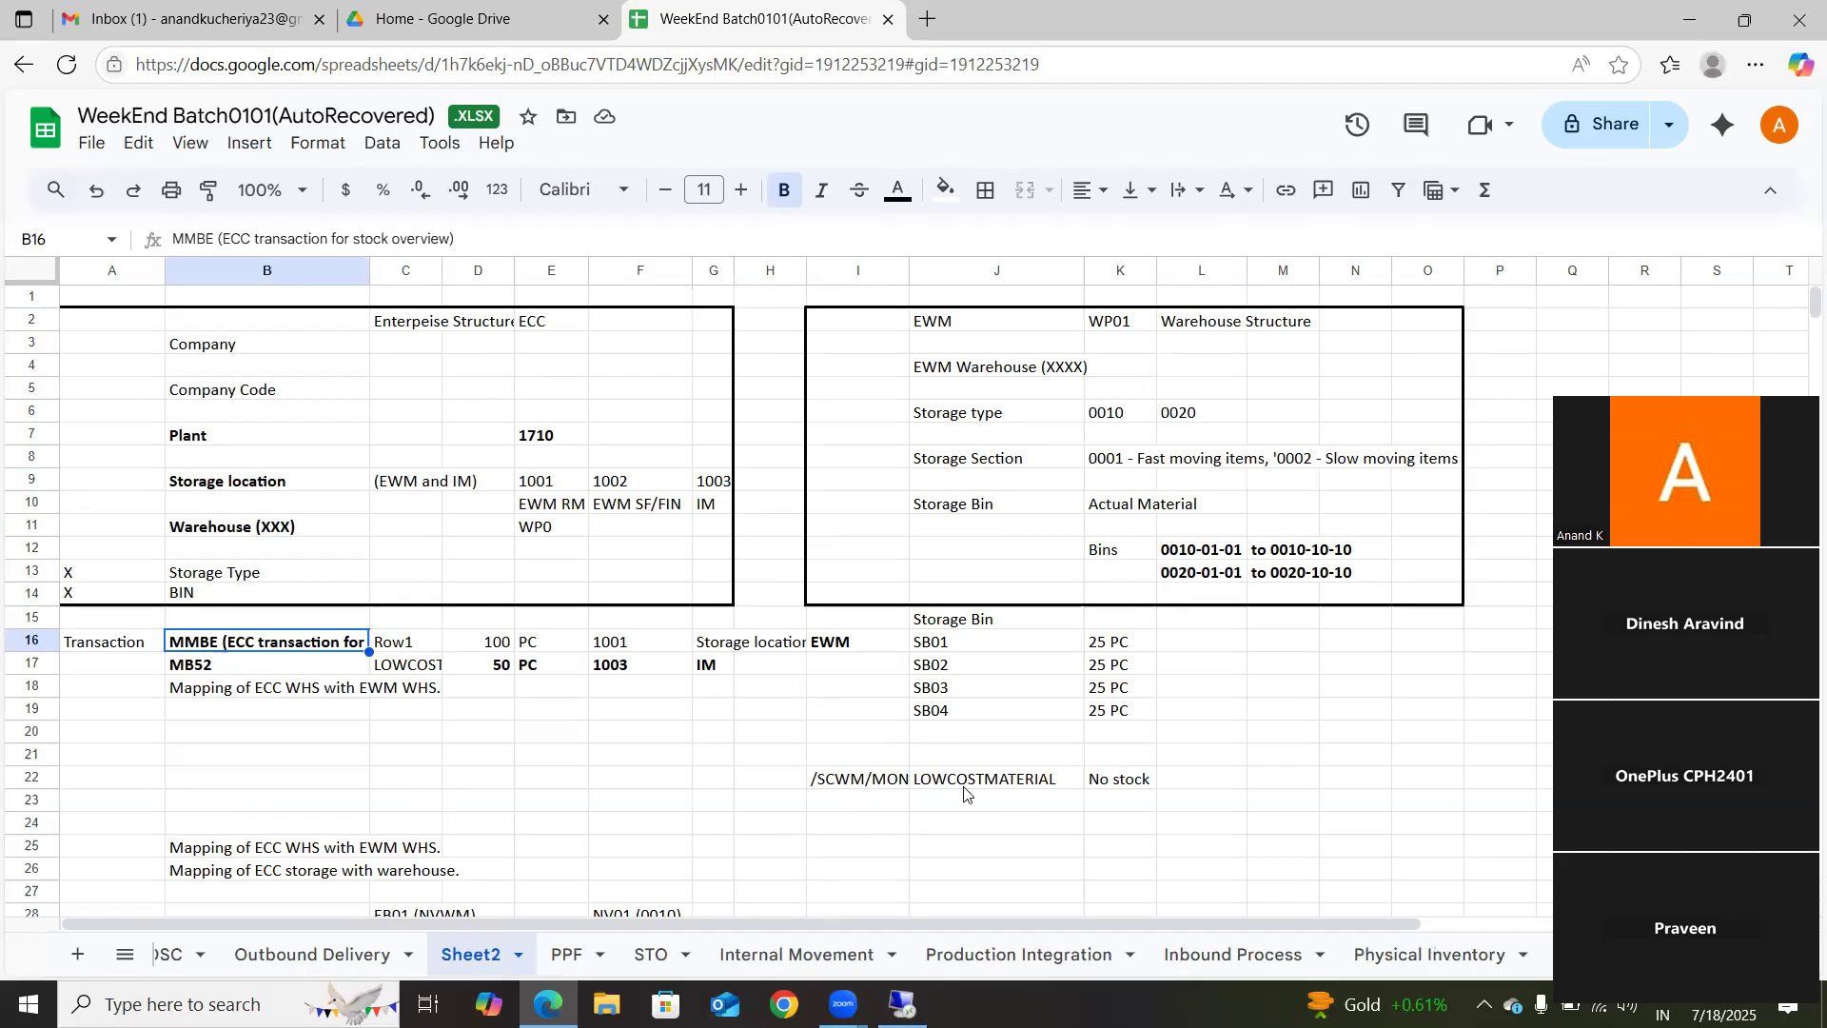
{"action": "left_click", "coordinate": [882, 786]}
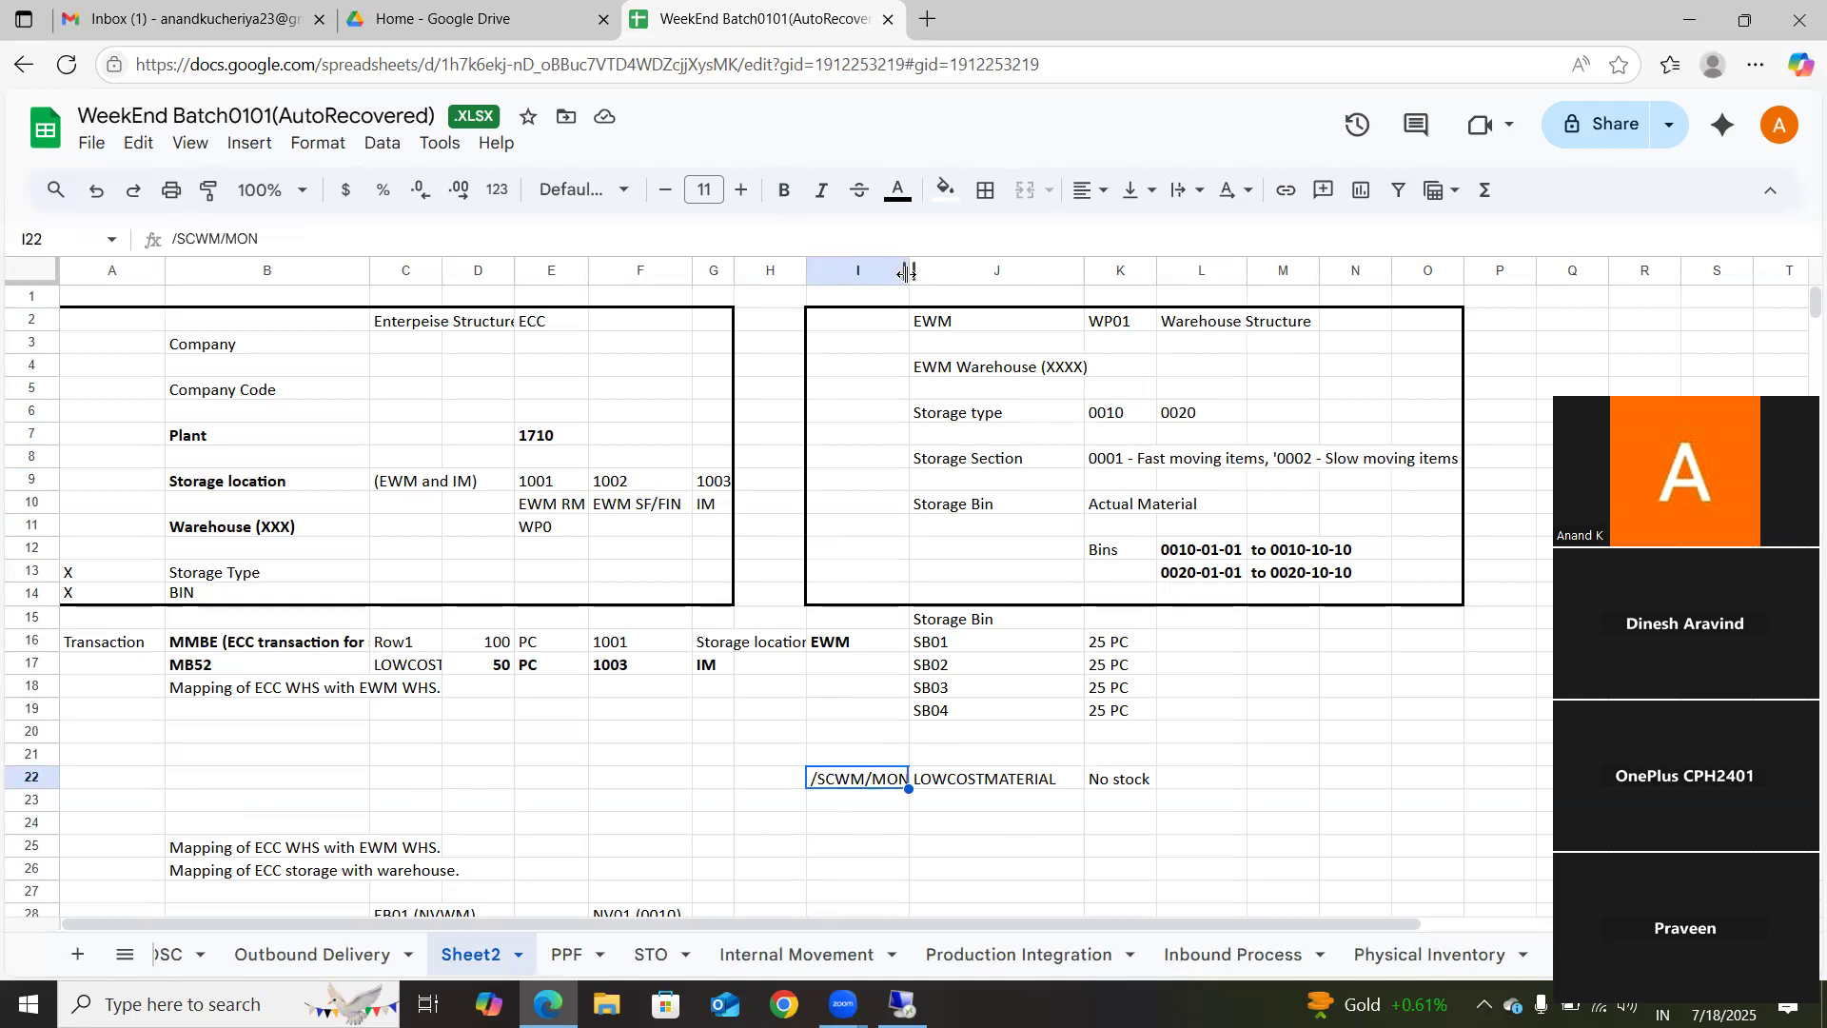
{"action": "left_click_drag", "start_coordinate": [910, 273], "coordinate": [963, 273]}
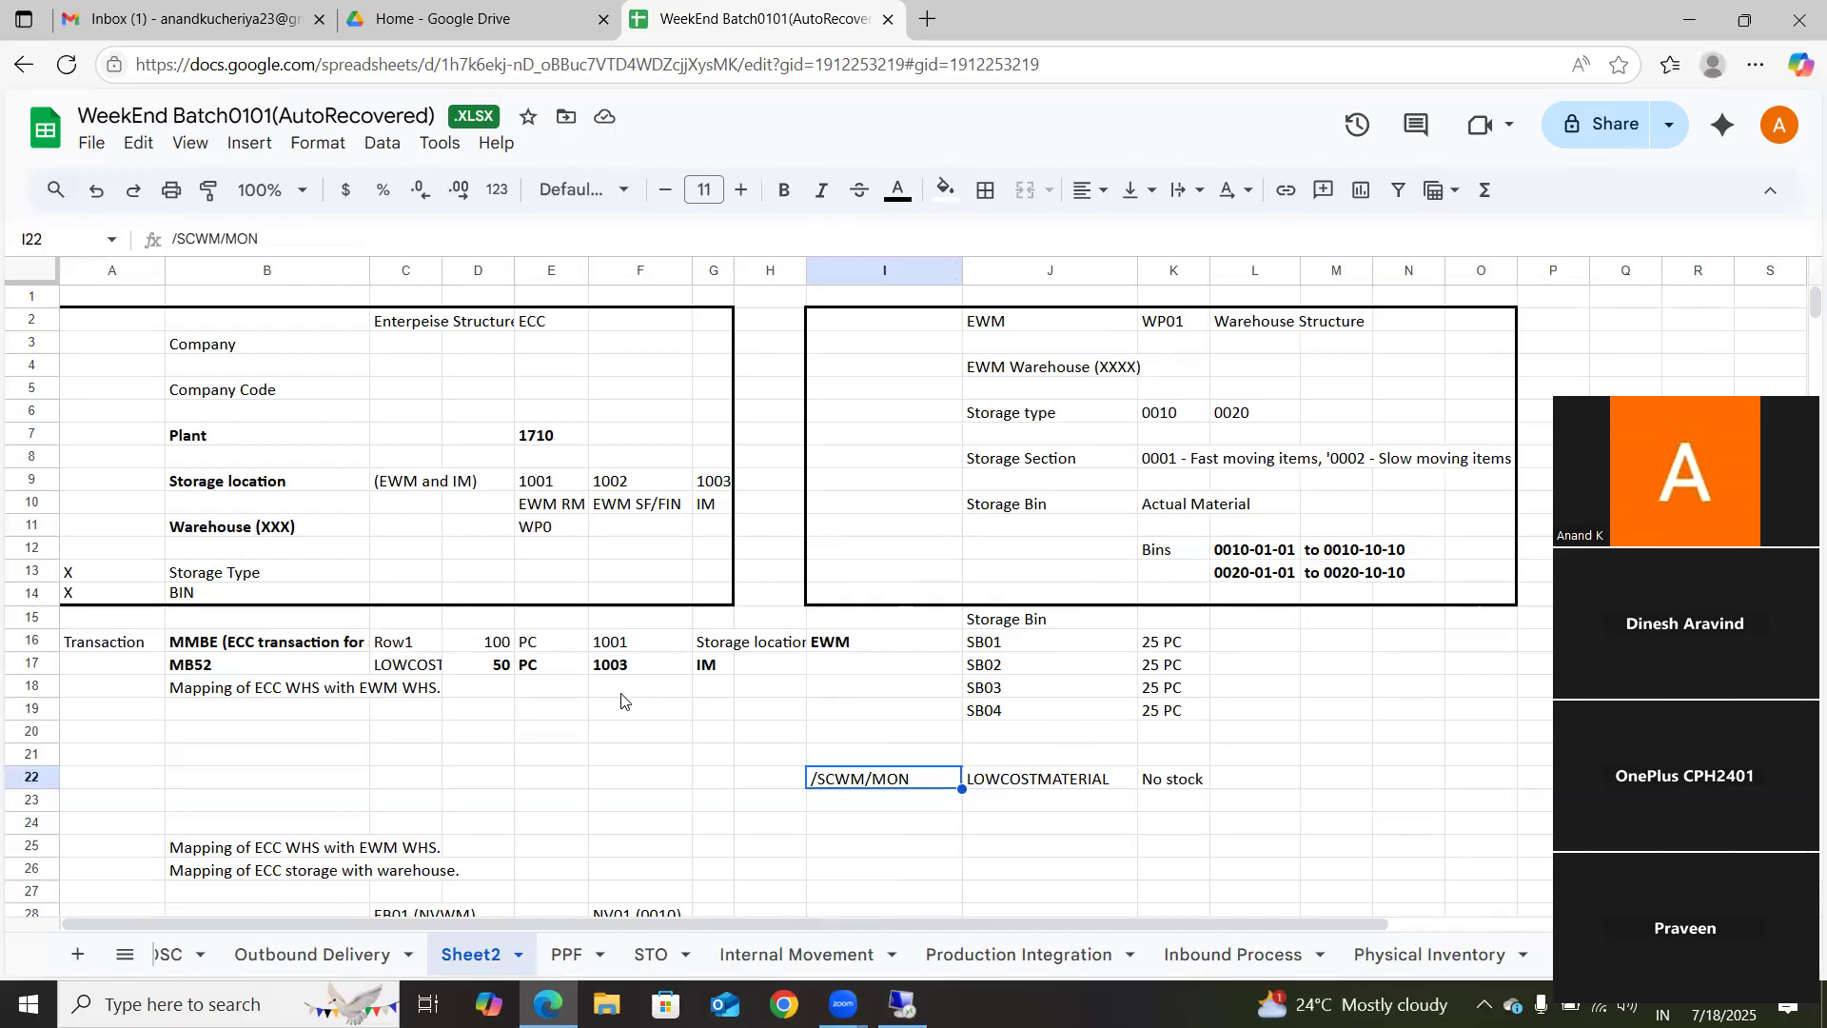
Step: Fill the MMBE transaction cell B16 and the /SCWM/MON transaction cell I22 with bright green
{"action": "left_click", "coordinate": [601, 717]}
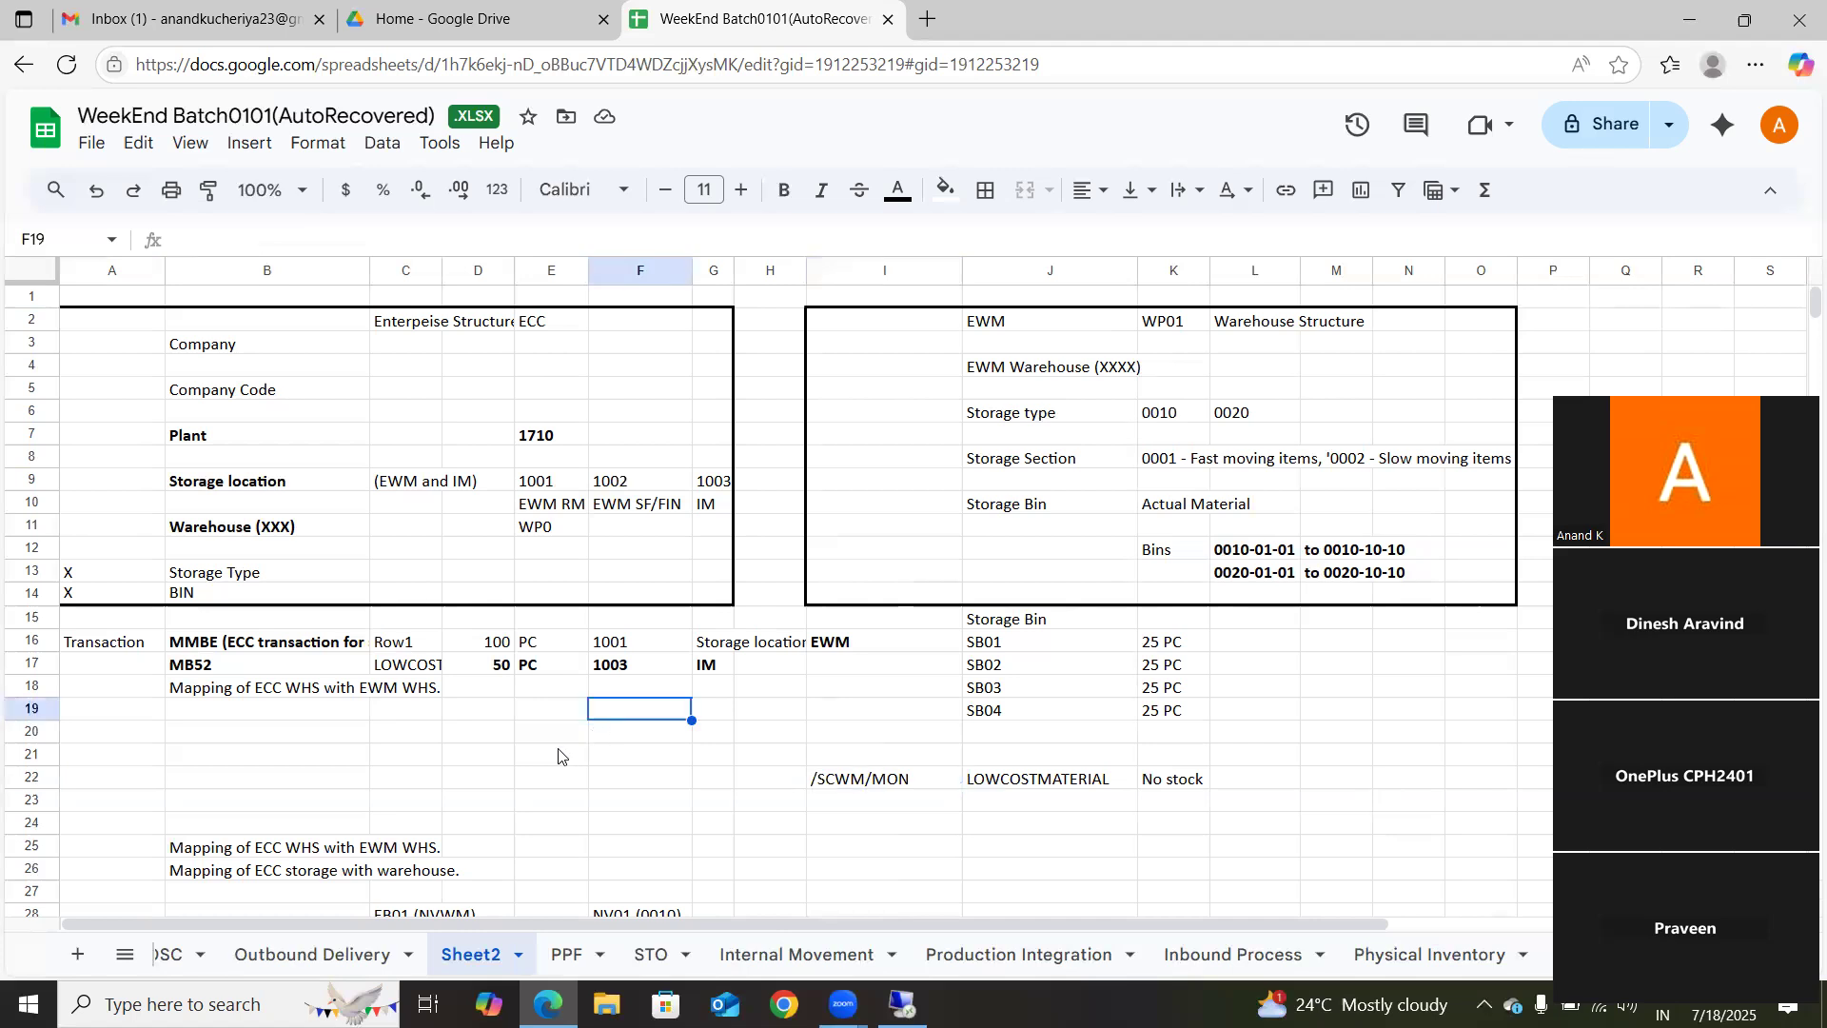
{"action": "left_click", "coordinate": [191, 651]}
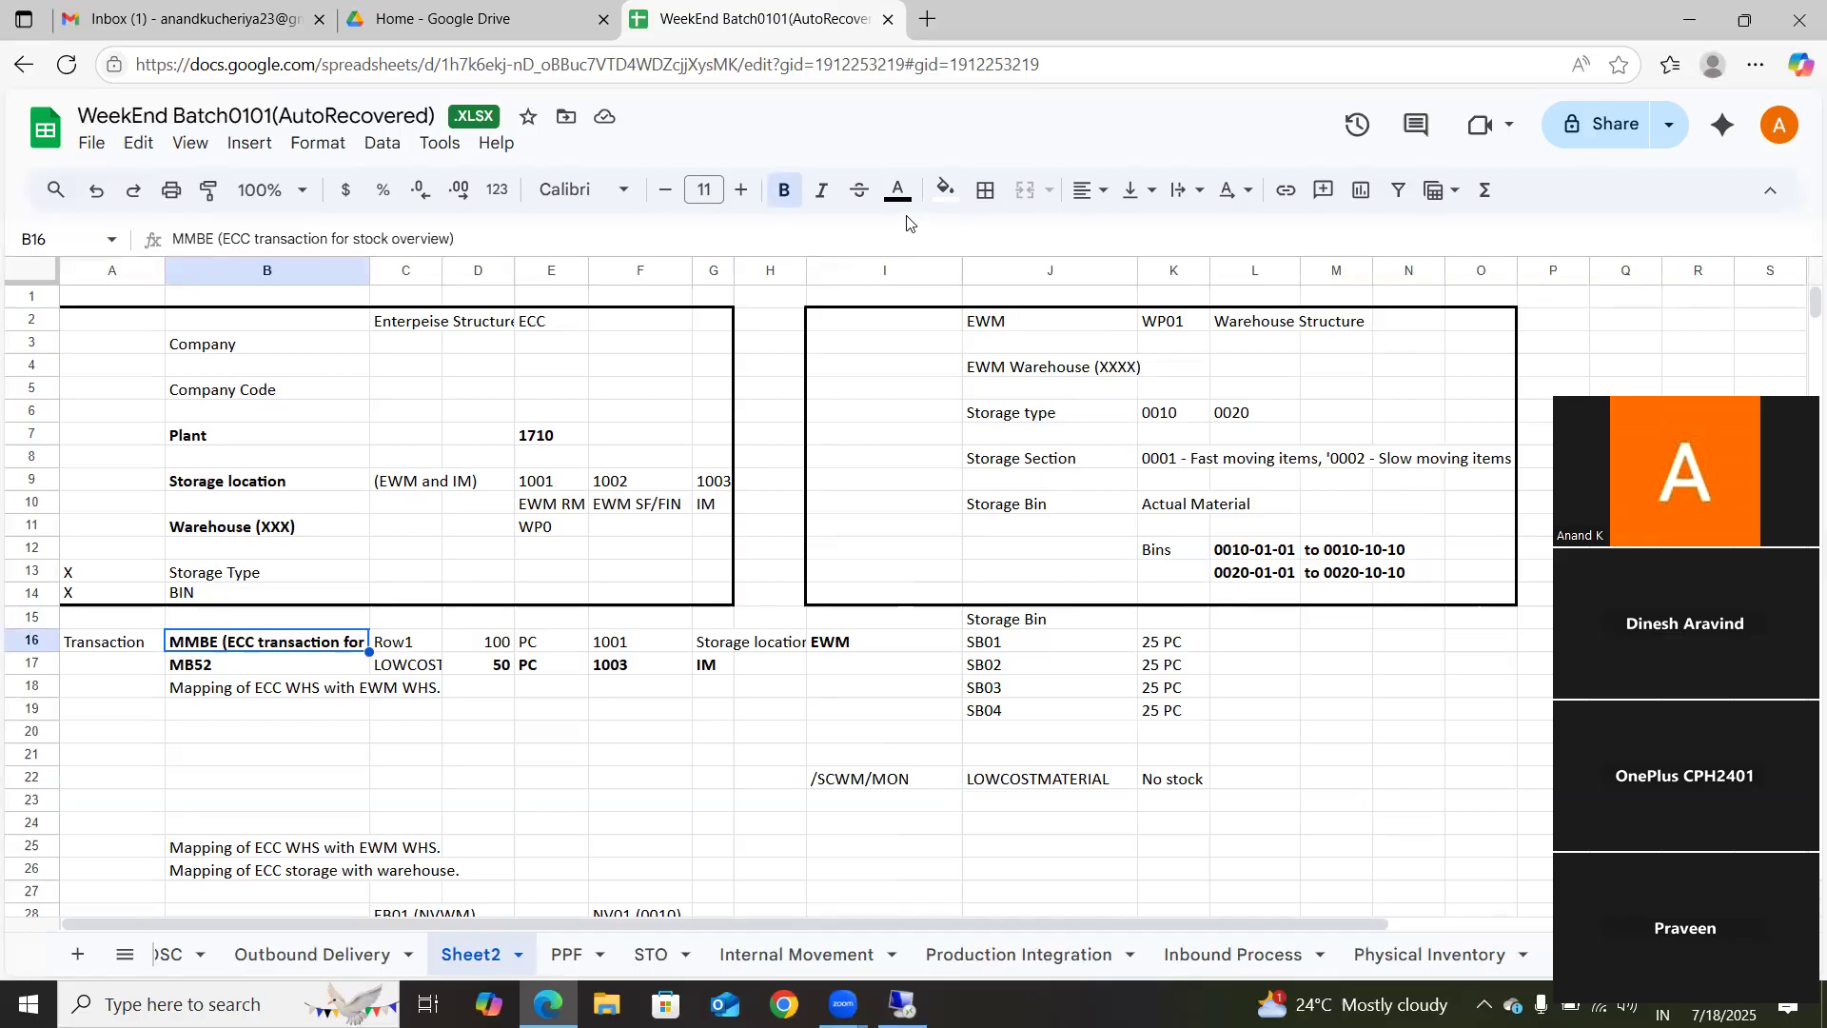
{"action": "left_click", "coordinate": [946, 189]}
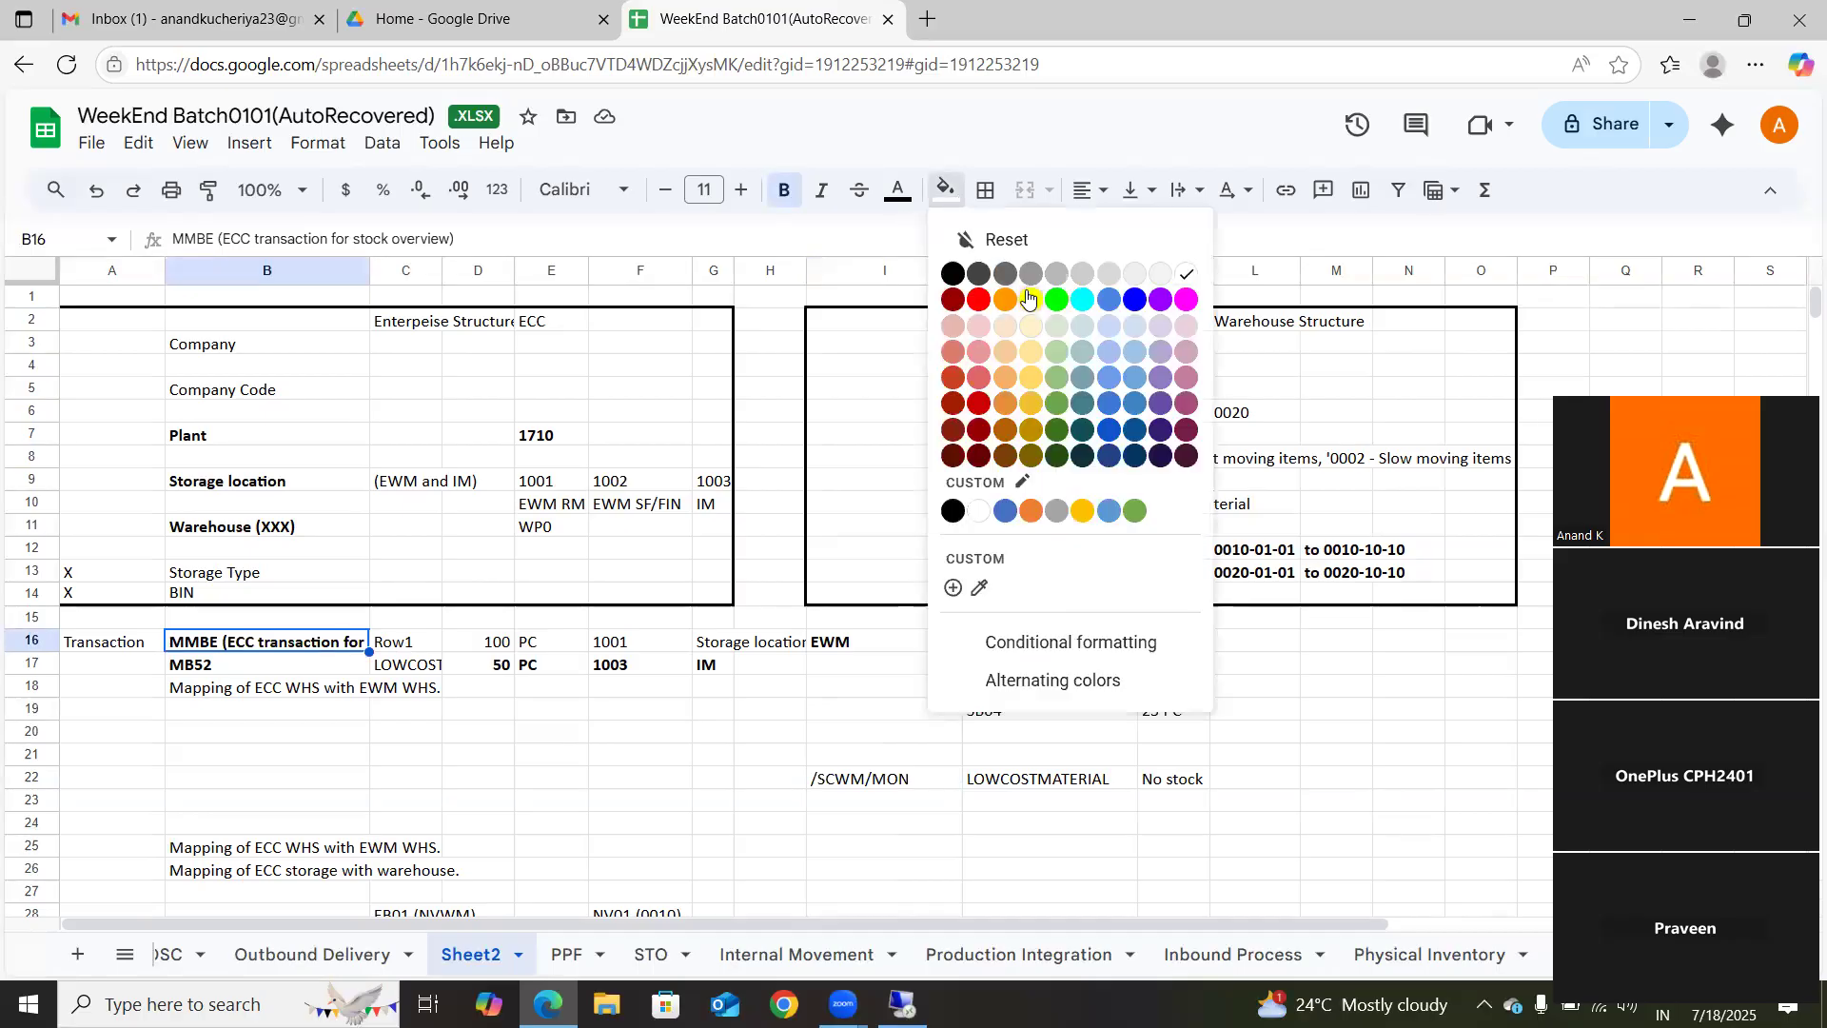
{"action": "left_click", "coordinate": [1061, 299]}
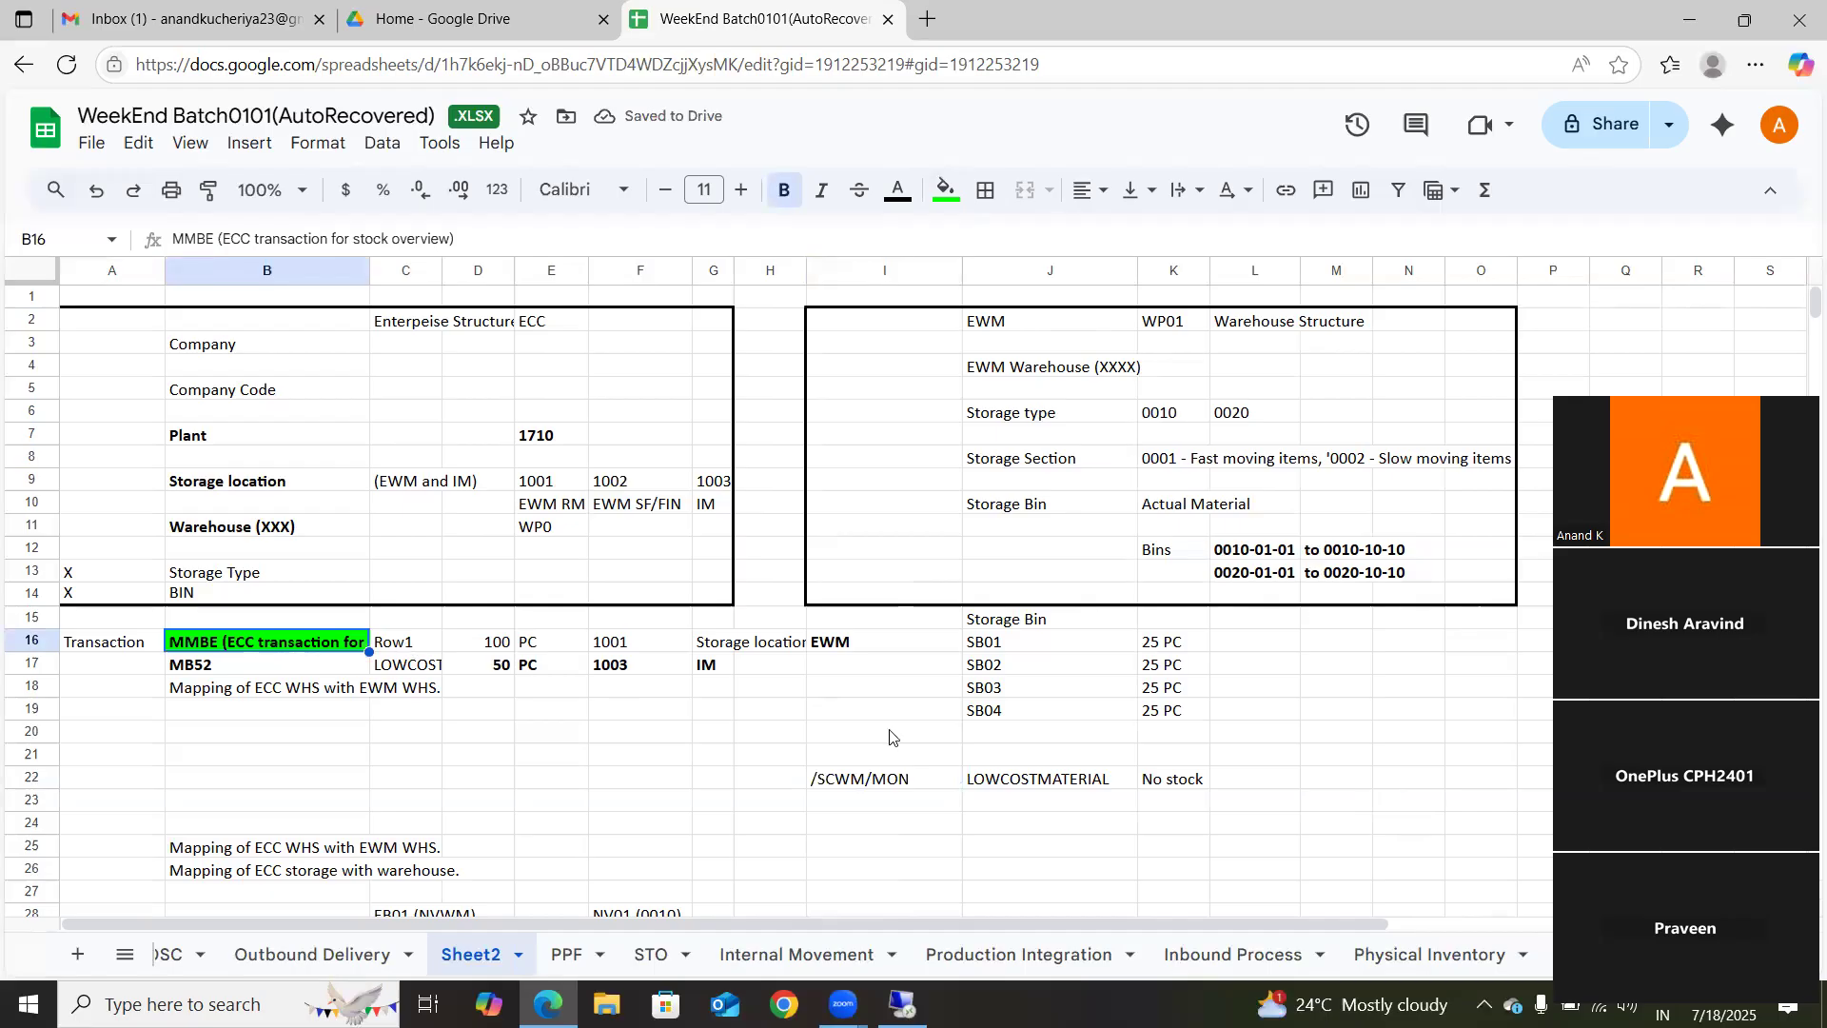
{"action": "left_click", "coordinate": [869, 788]}
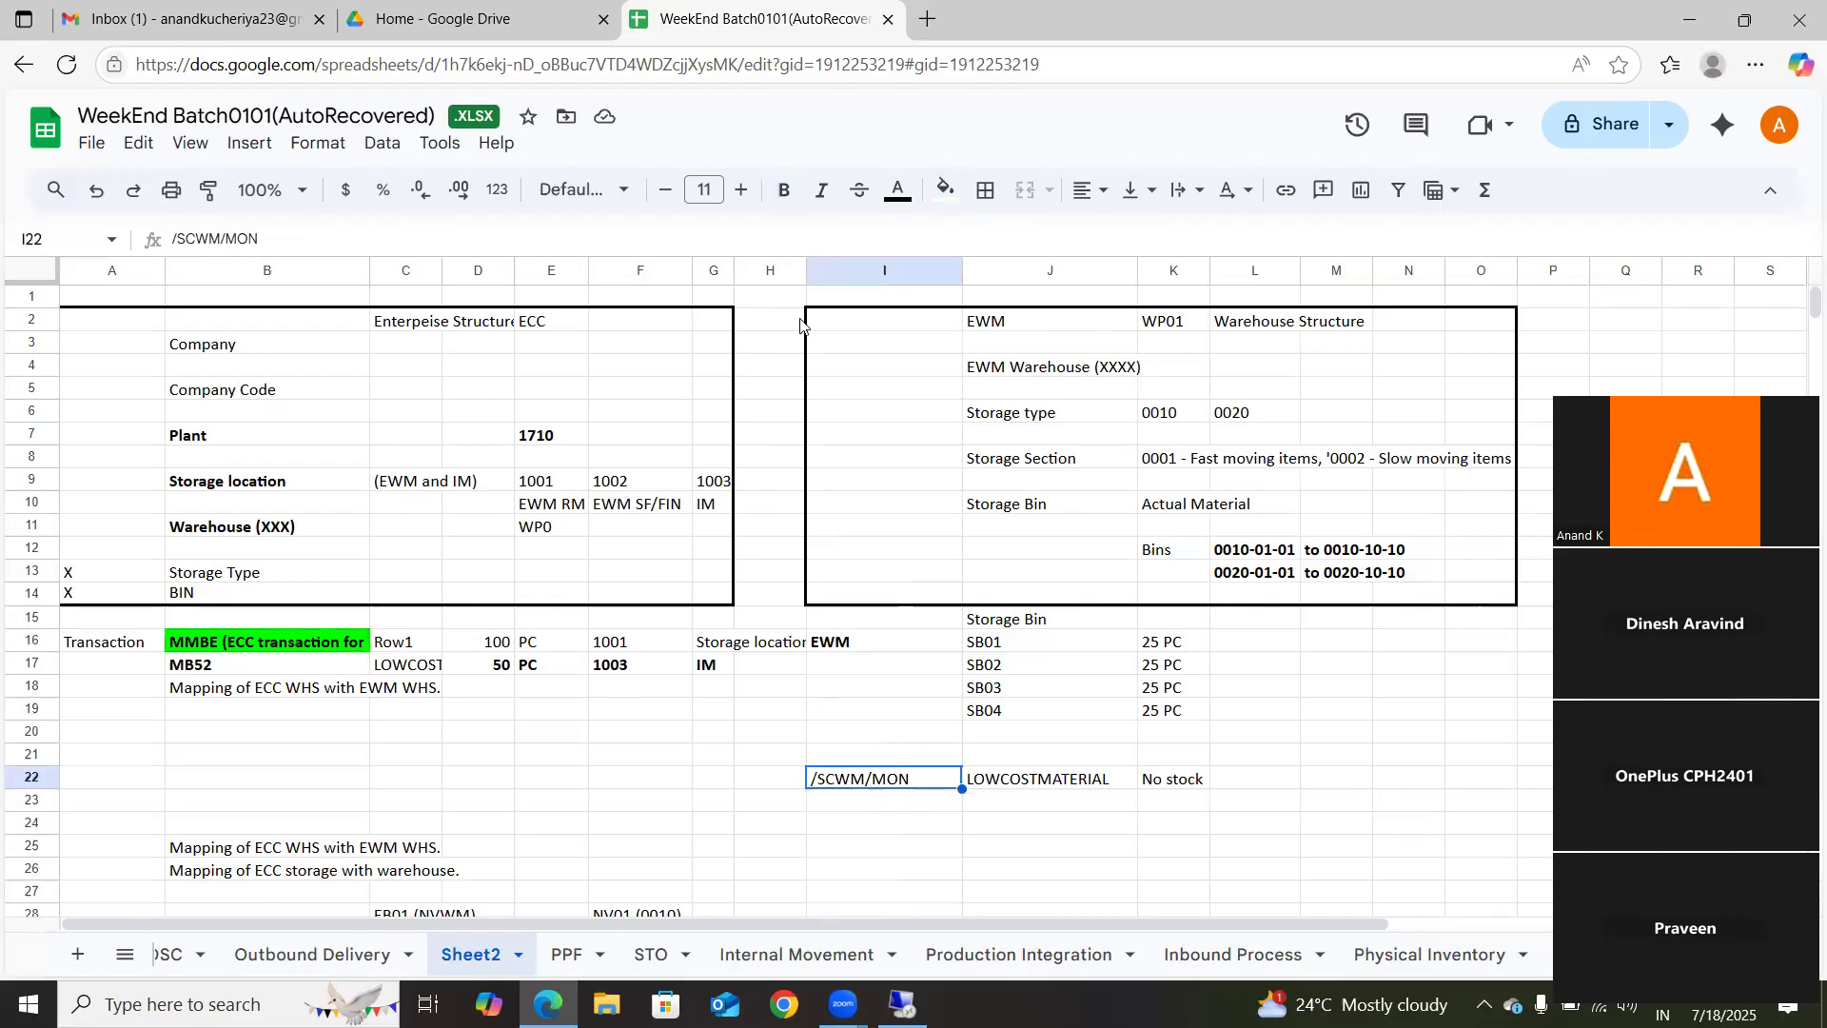
{"action": "left_click", "coordinate": [943, 188]}
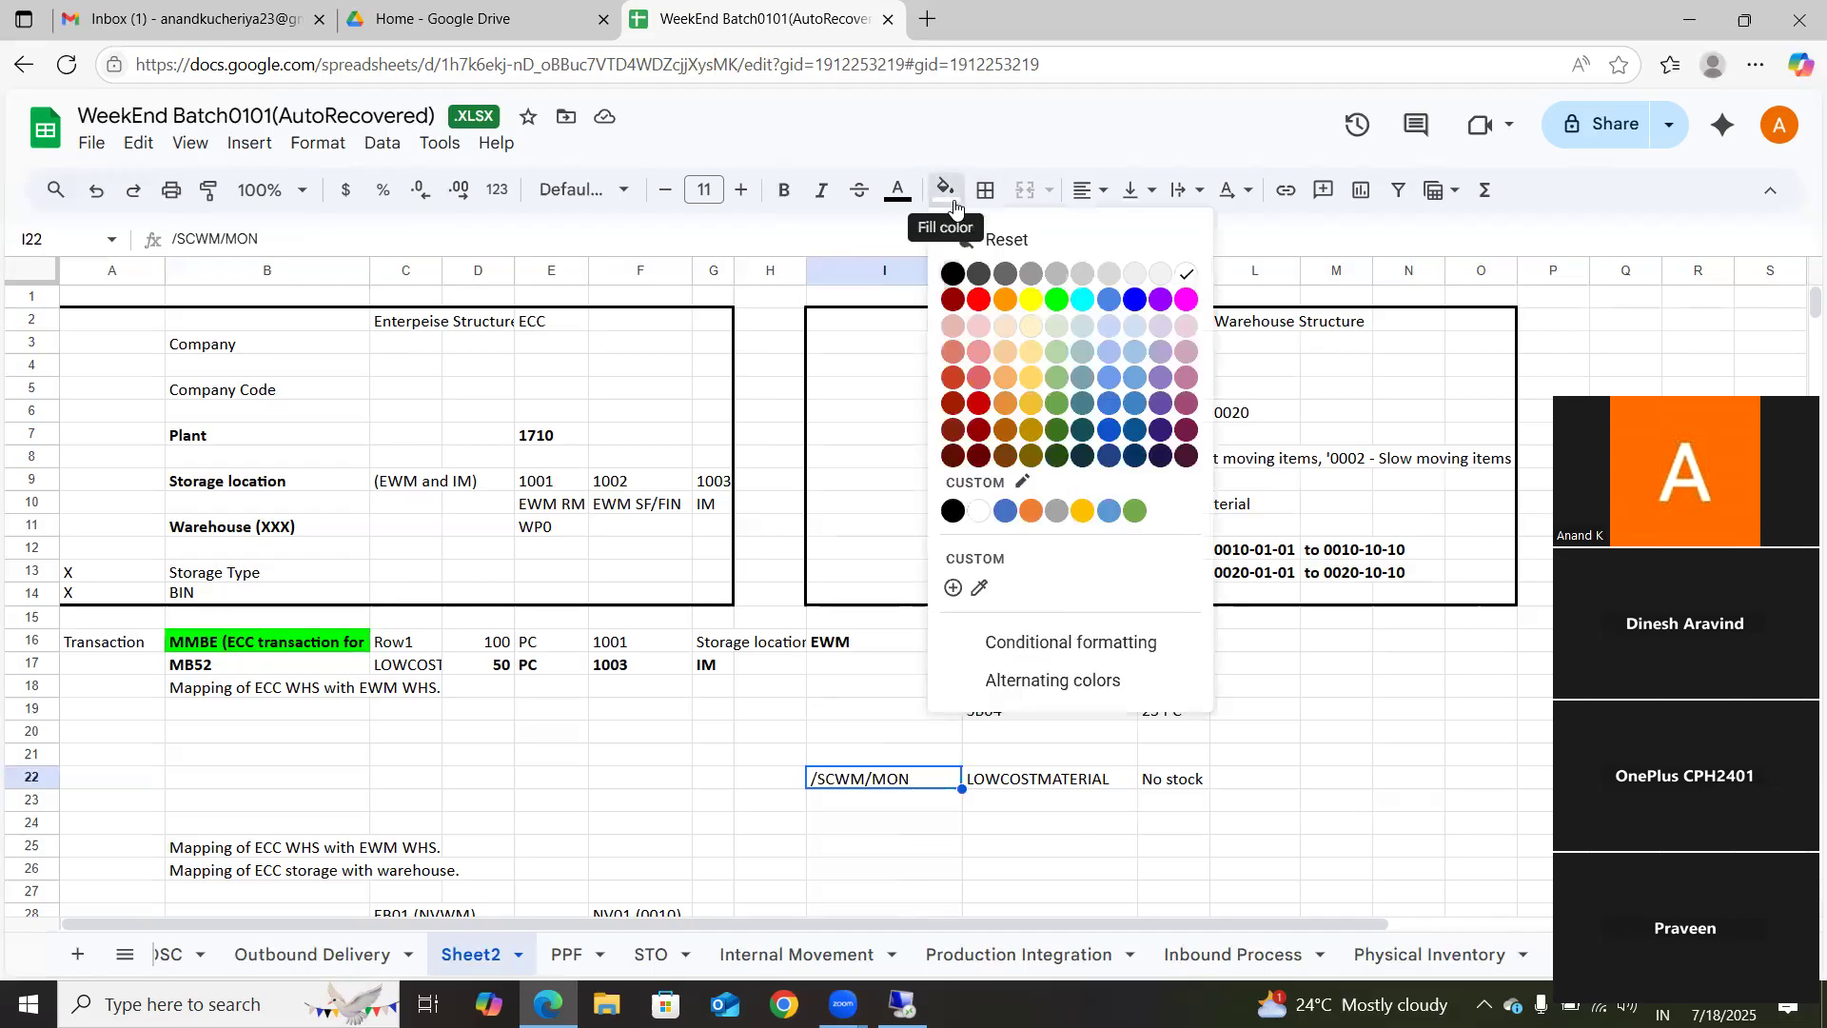
{"action": "left_click", "coordinate": [1058, 300]}
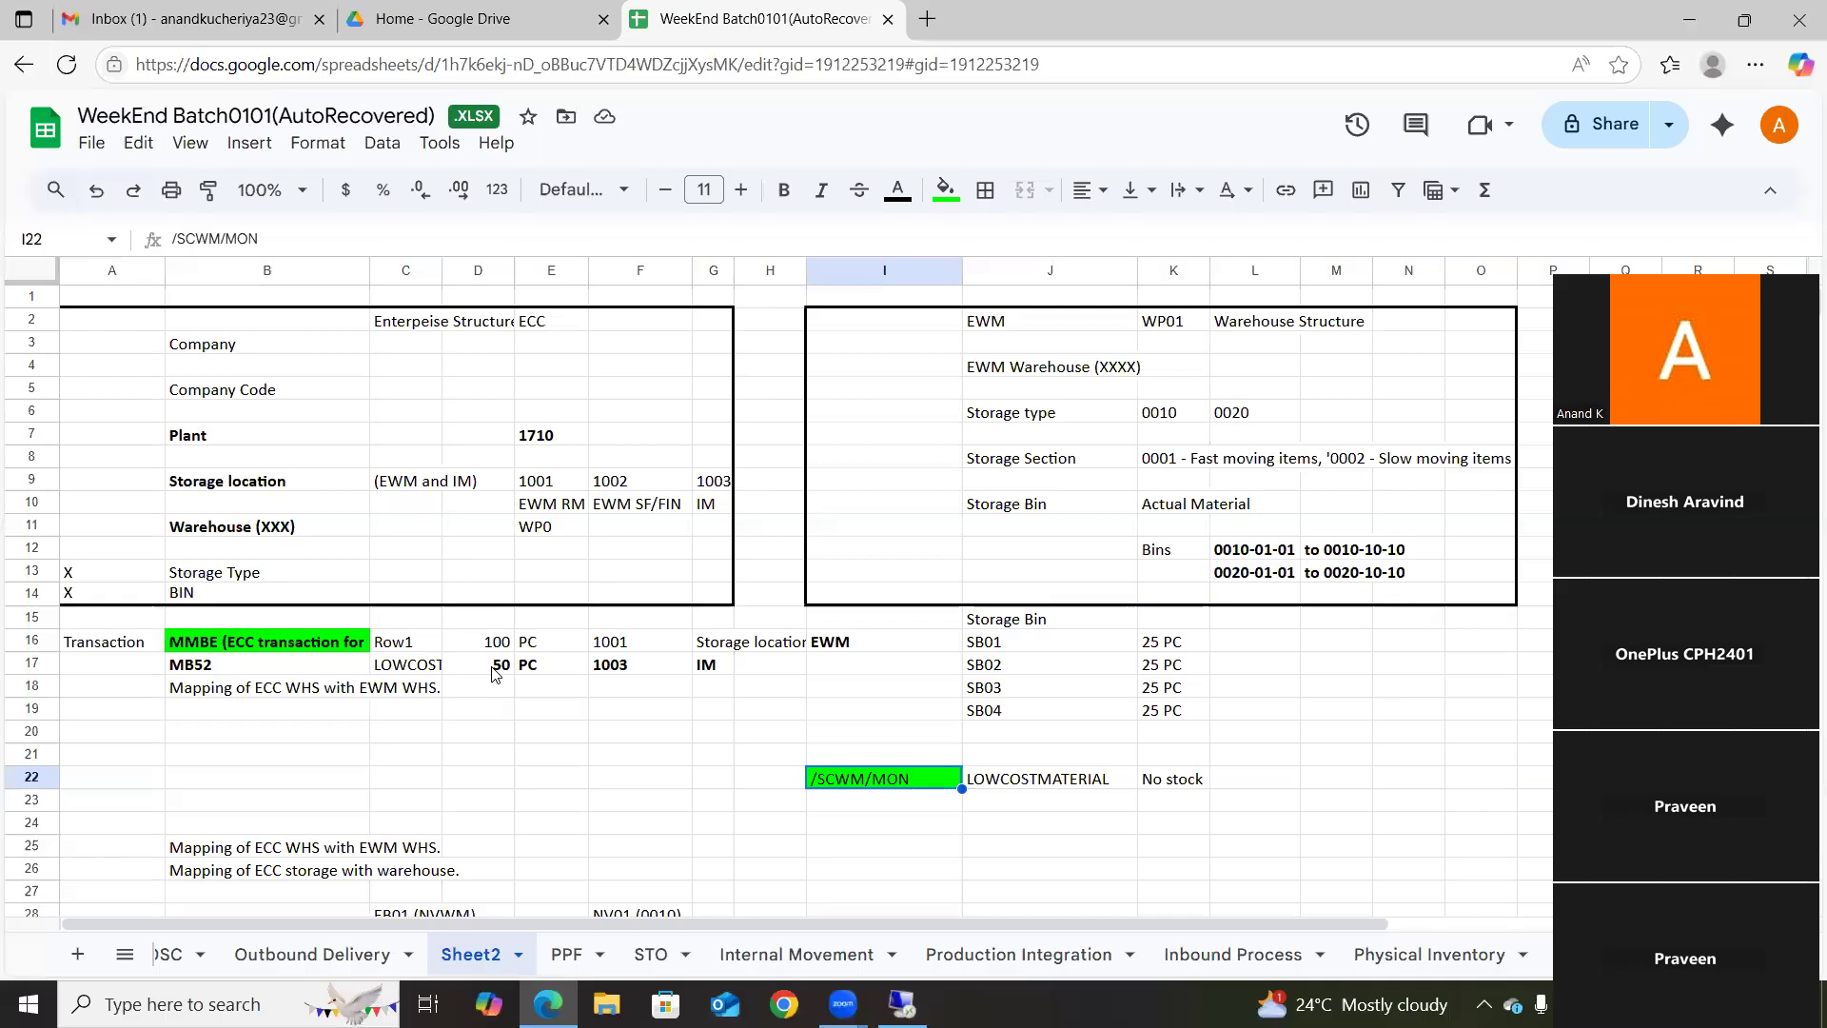
Step: Replace the material name in cell C16 of the MMBE row with XYZ
{"action": "left_click", "coordinate": [411, 647]}
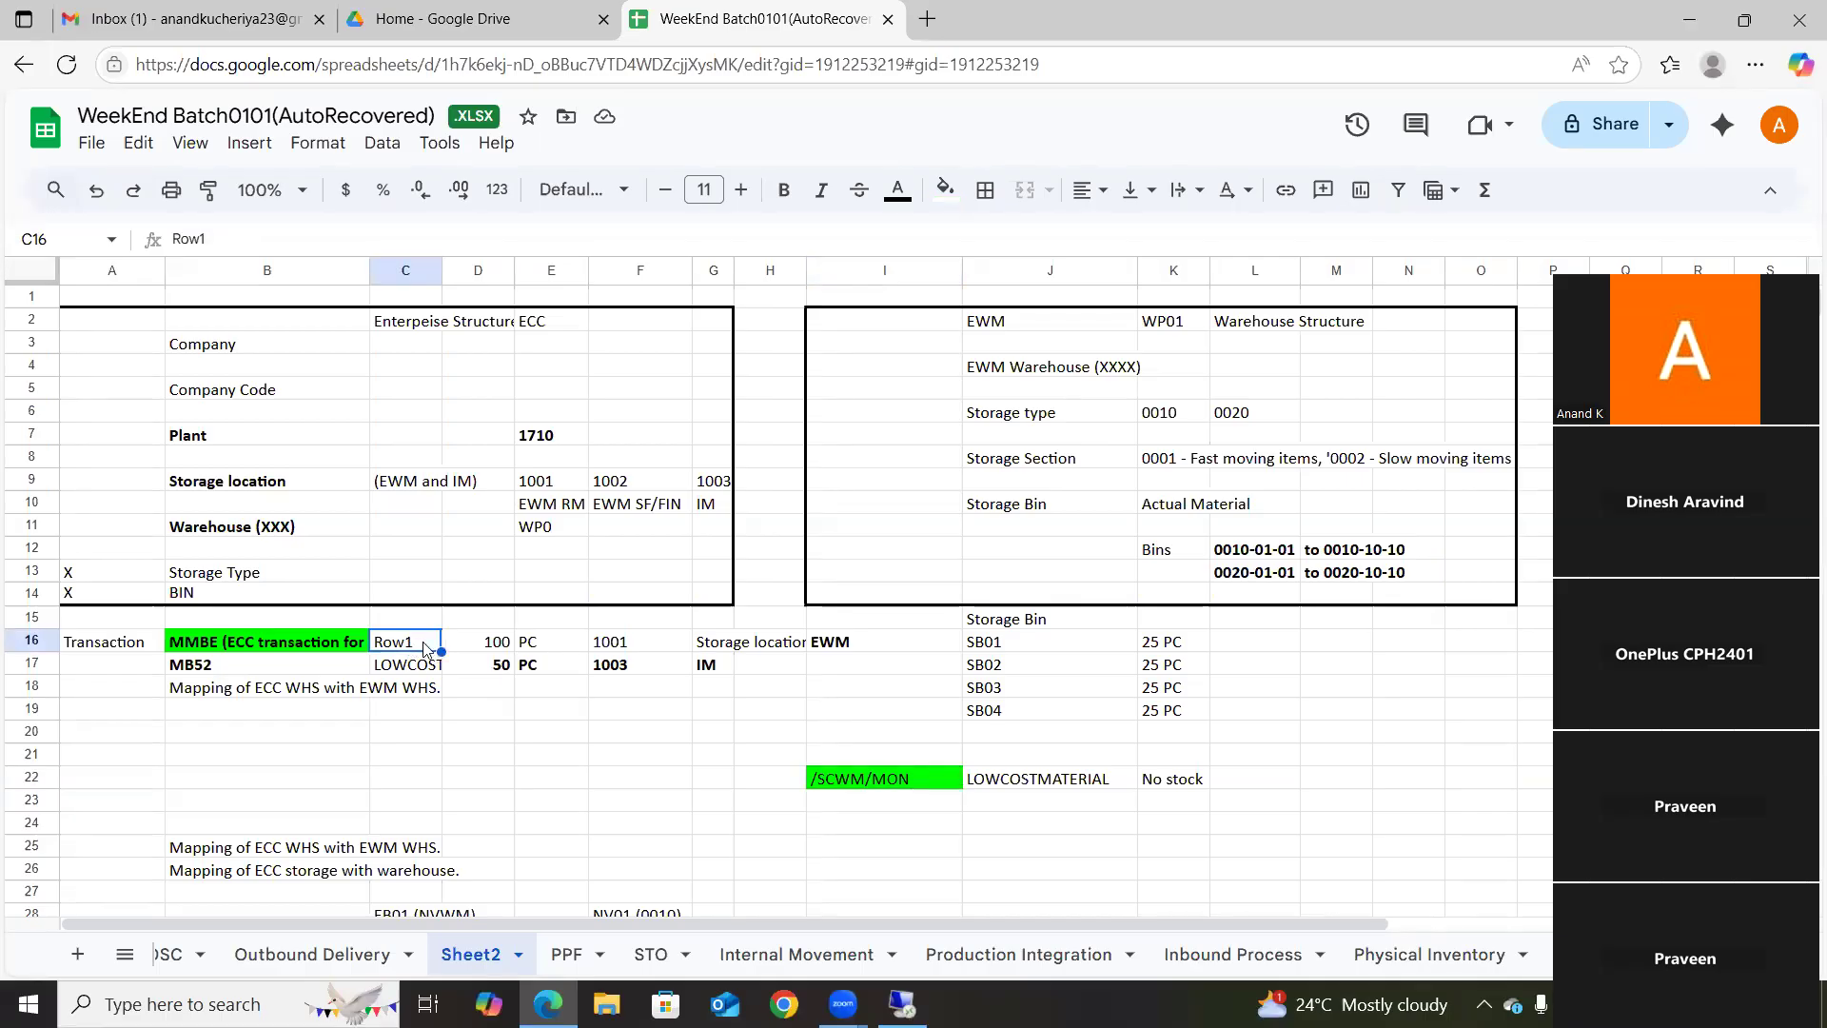
{"action": "double_click", "coordinate": [426, 647]}
{"action": "type", "text": "XYZ"}
{"action": "key", "text": "BackSpace"}
{"action": "key", "text": "BackSpace"}
{"action": "key", "text": "BackSpace"}
{"action": "key", "text": "BackSpace"}
{"action": "key", "text": "BackSpace"}
{"action": "key", "text": "BackSpace"}
{"action": "key", "text": "BackSpace"}
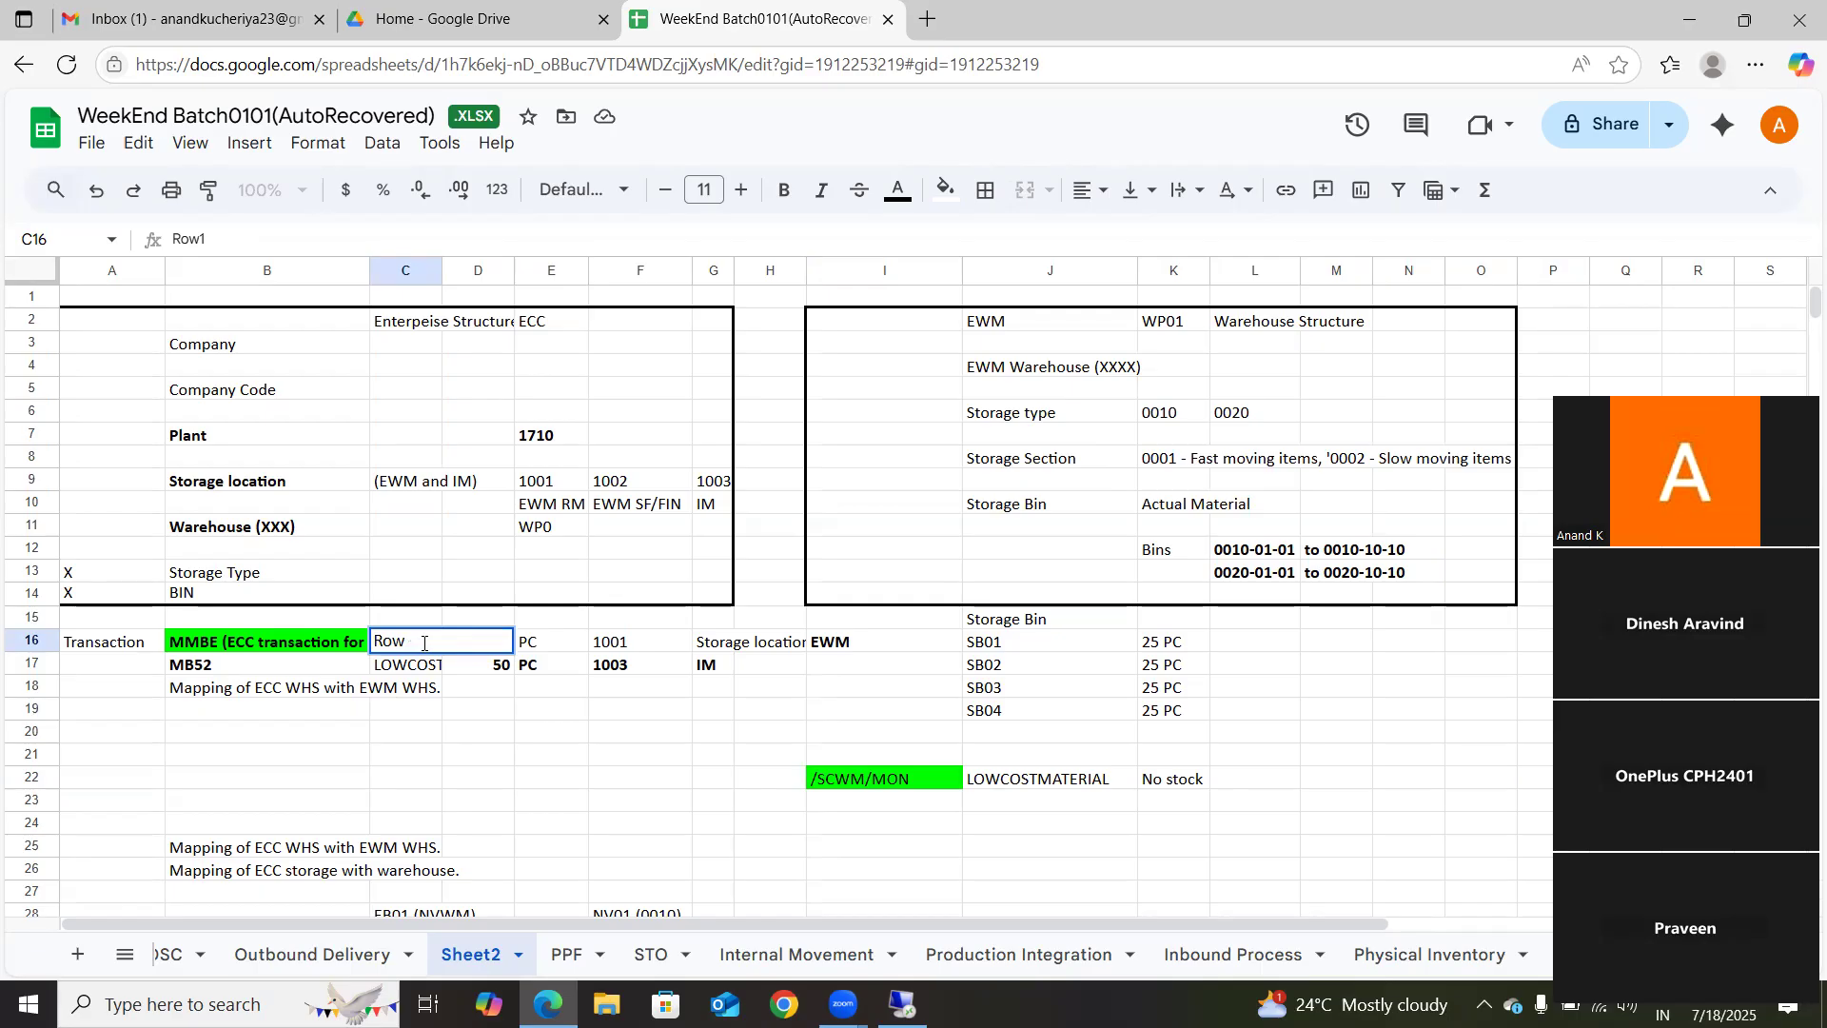
{"action": "type", "text": "XYZ"}
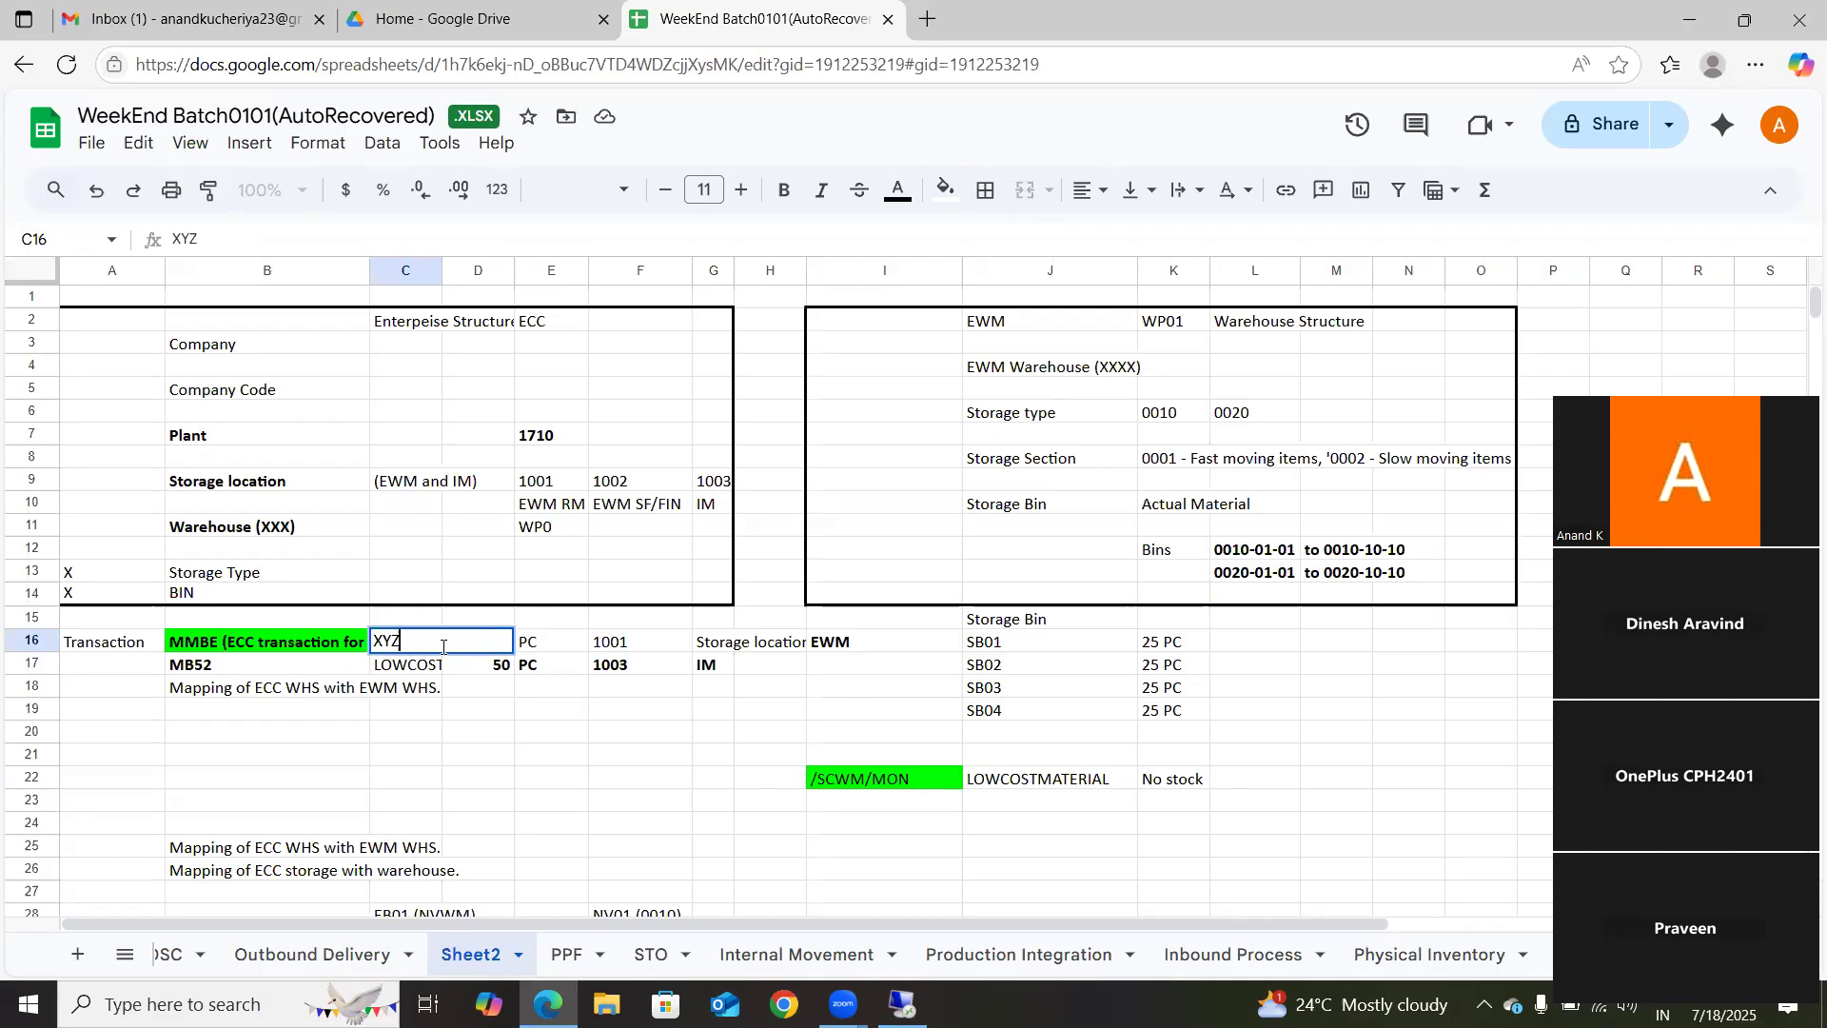
{"action": "left_click", "coordinate": [471, 739]}
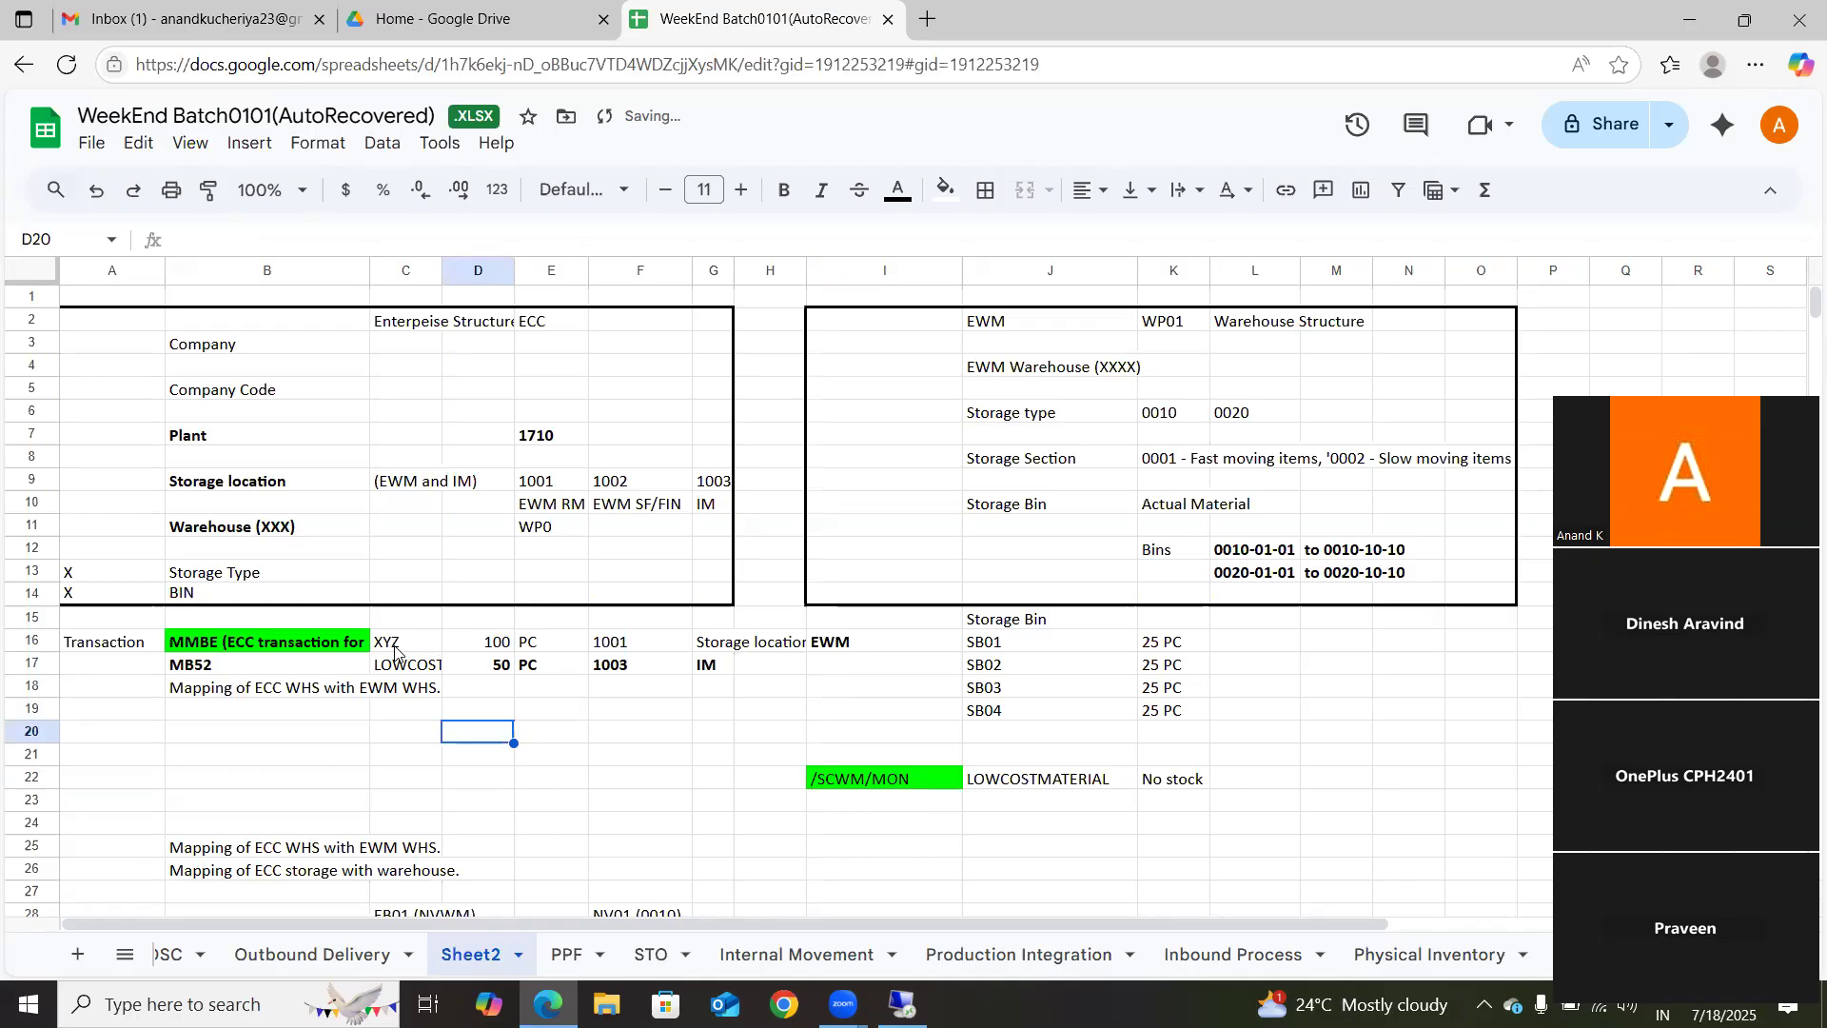
Step: Extend the EWM label in cell I16 beside the storage bin list to read EWM XYZ
{"action": "left_click", "coordinate": [498, 650]}
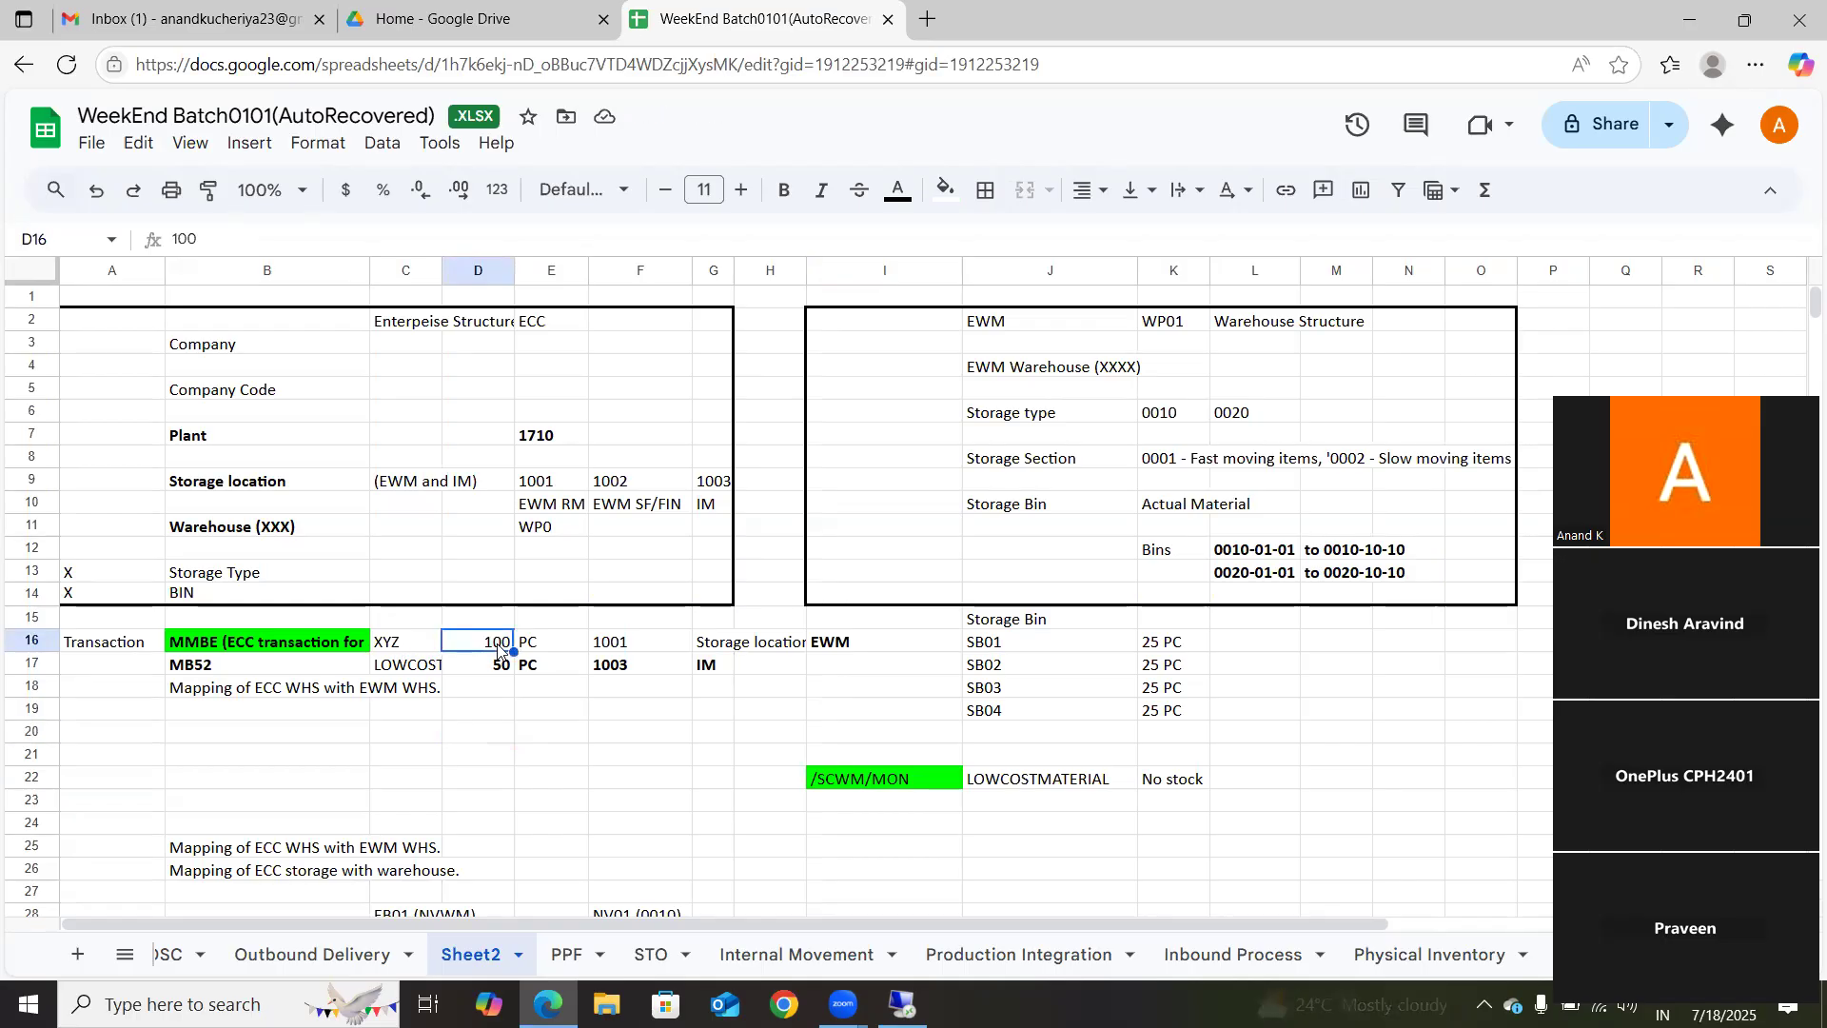
{"action": "left_click", "coordinate": [643, 650]}
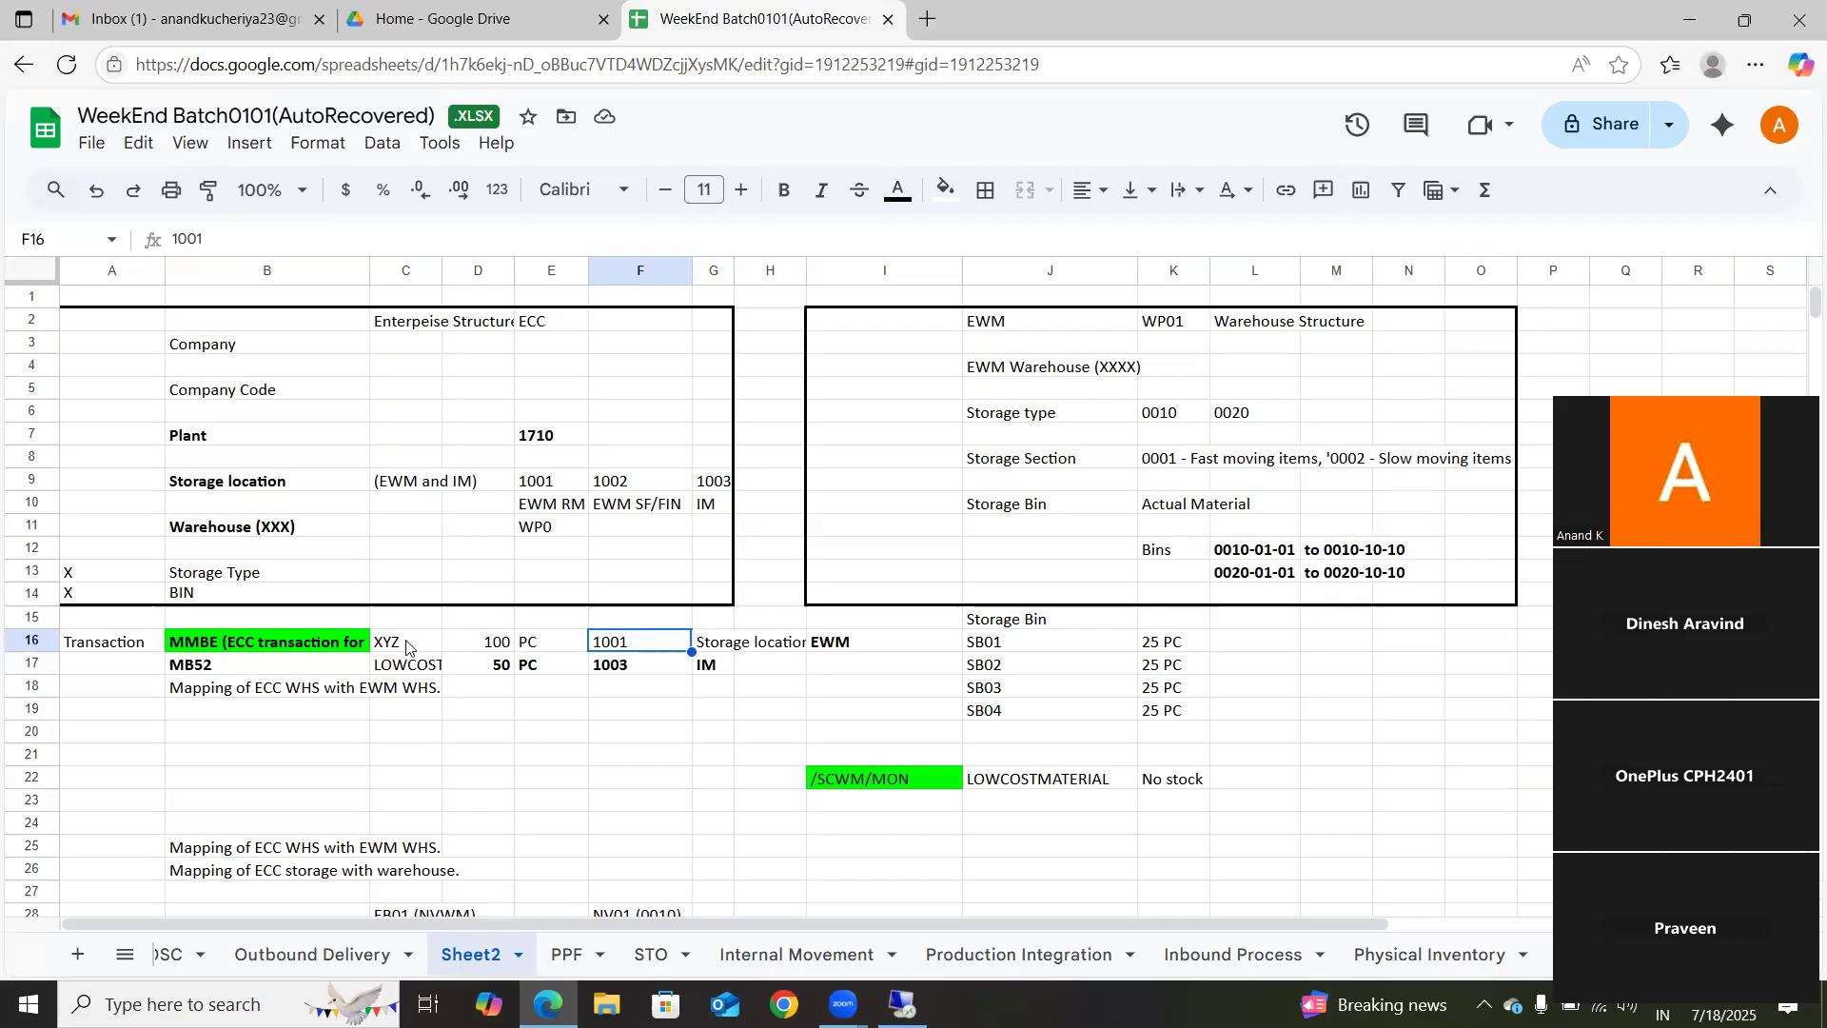
{"action": "double_click", "coordinate": [893, 635]}
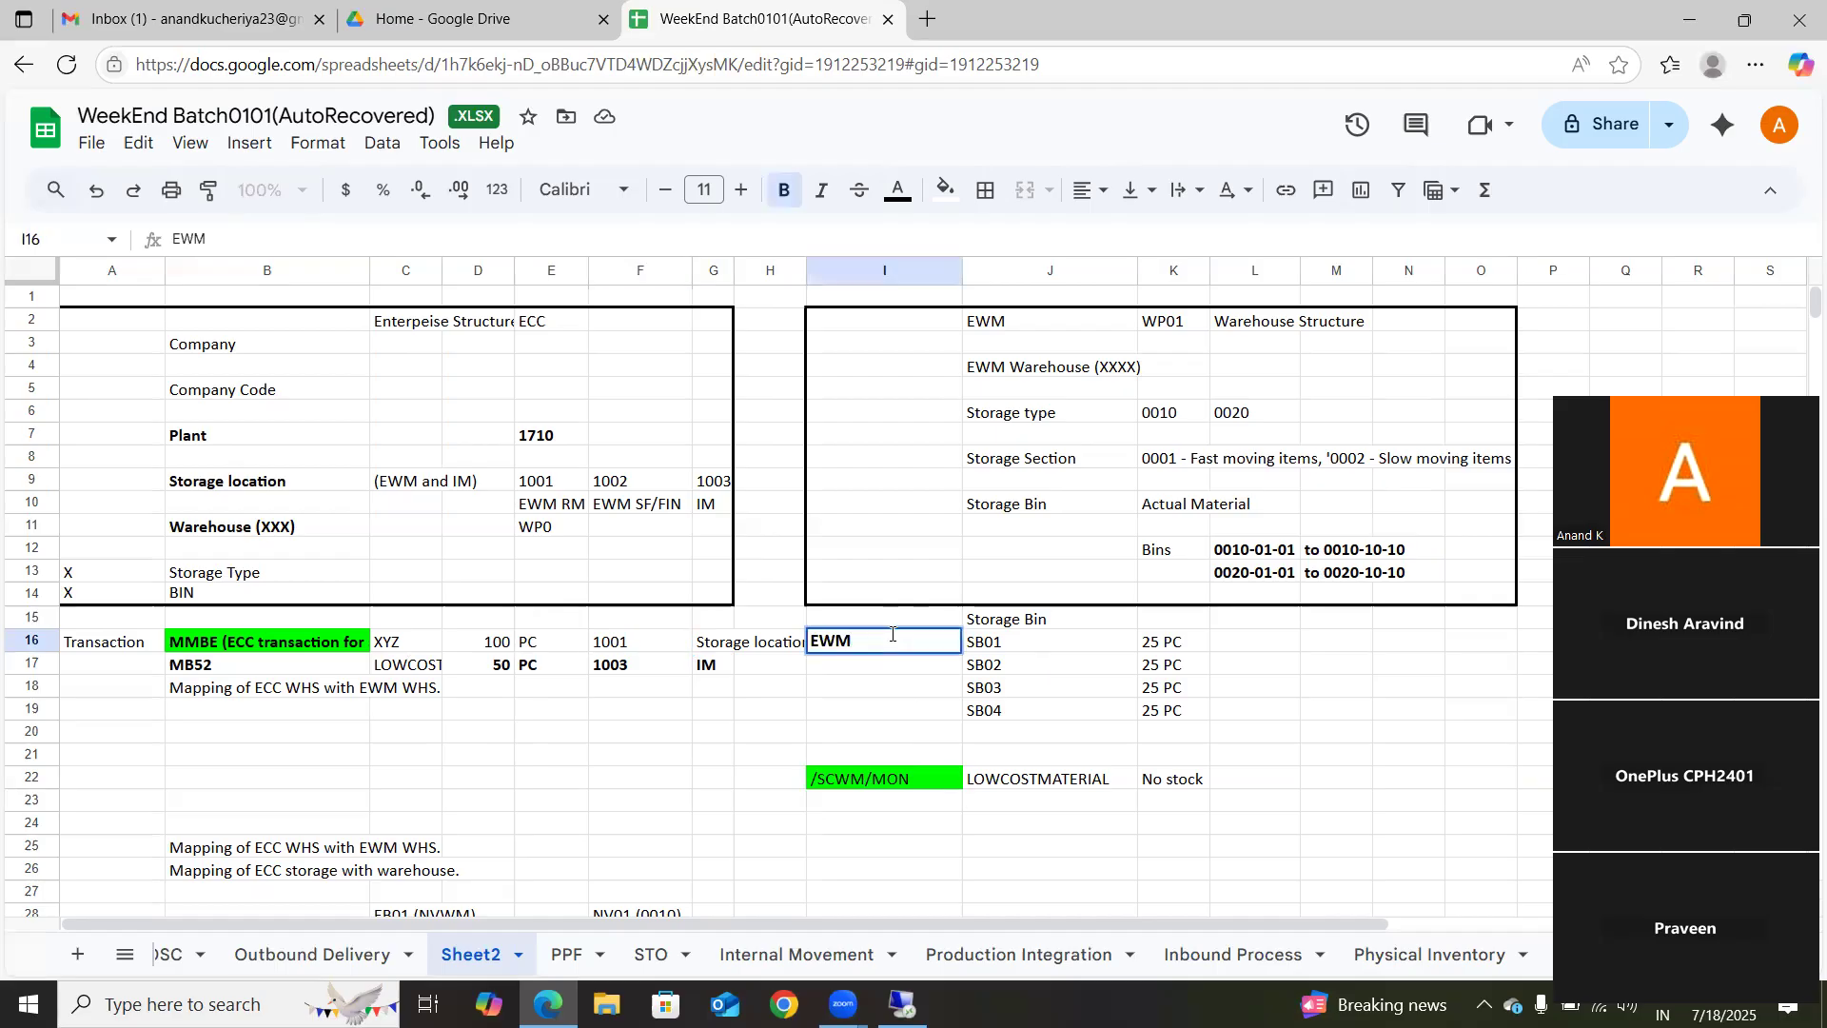
{"action": "type", "text": "XYZ"}
{"action": "left_click", "coordinate": [929, 758]}
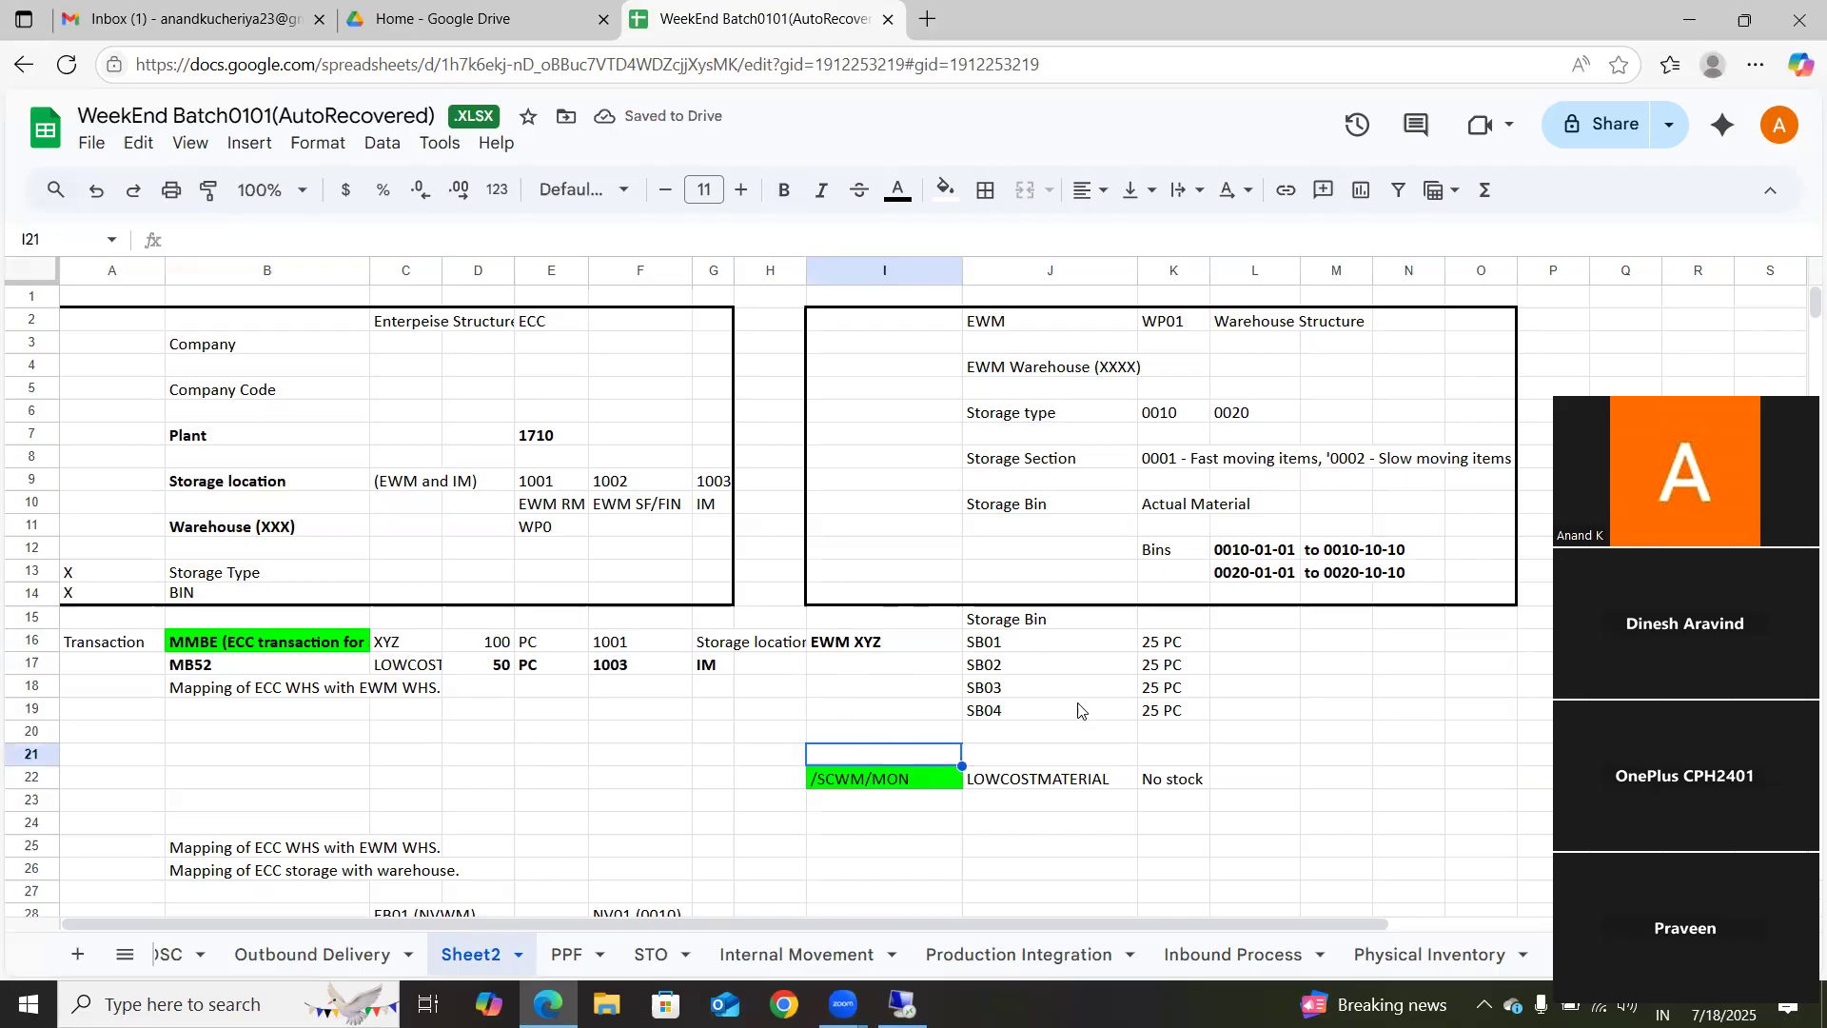
{"action": "left_click", "coordinate": [1015, 650]}
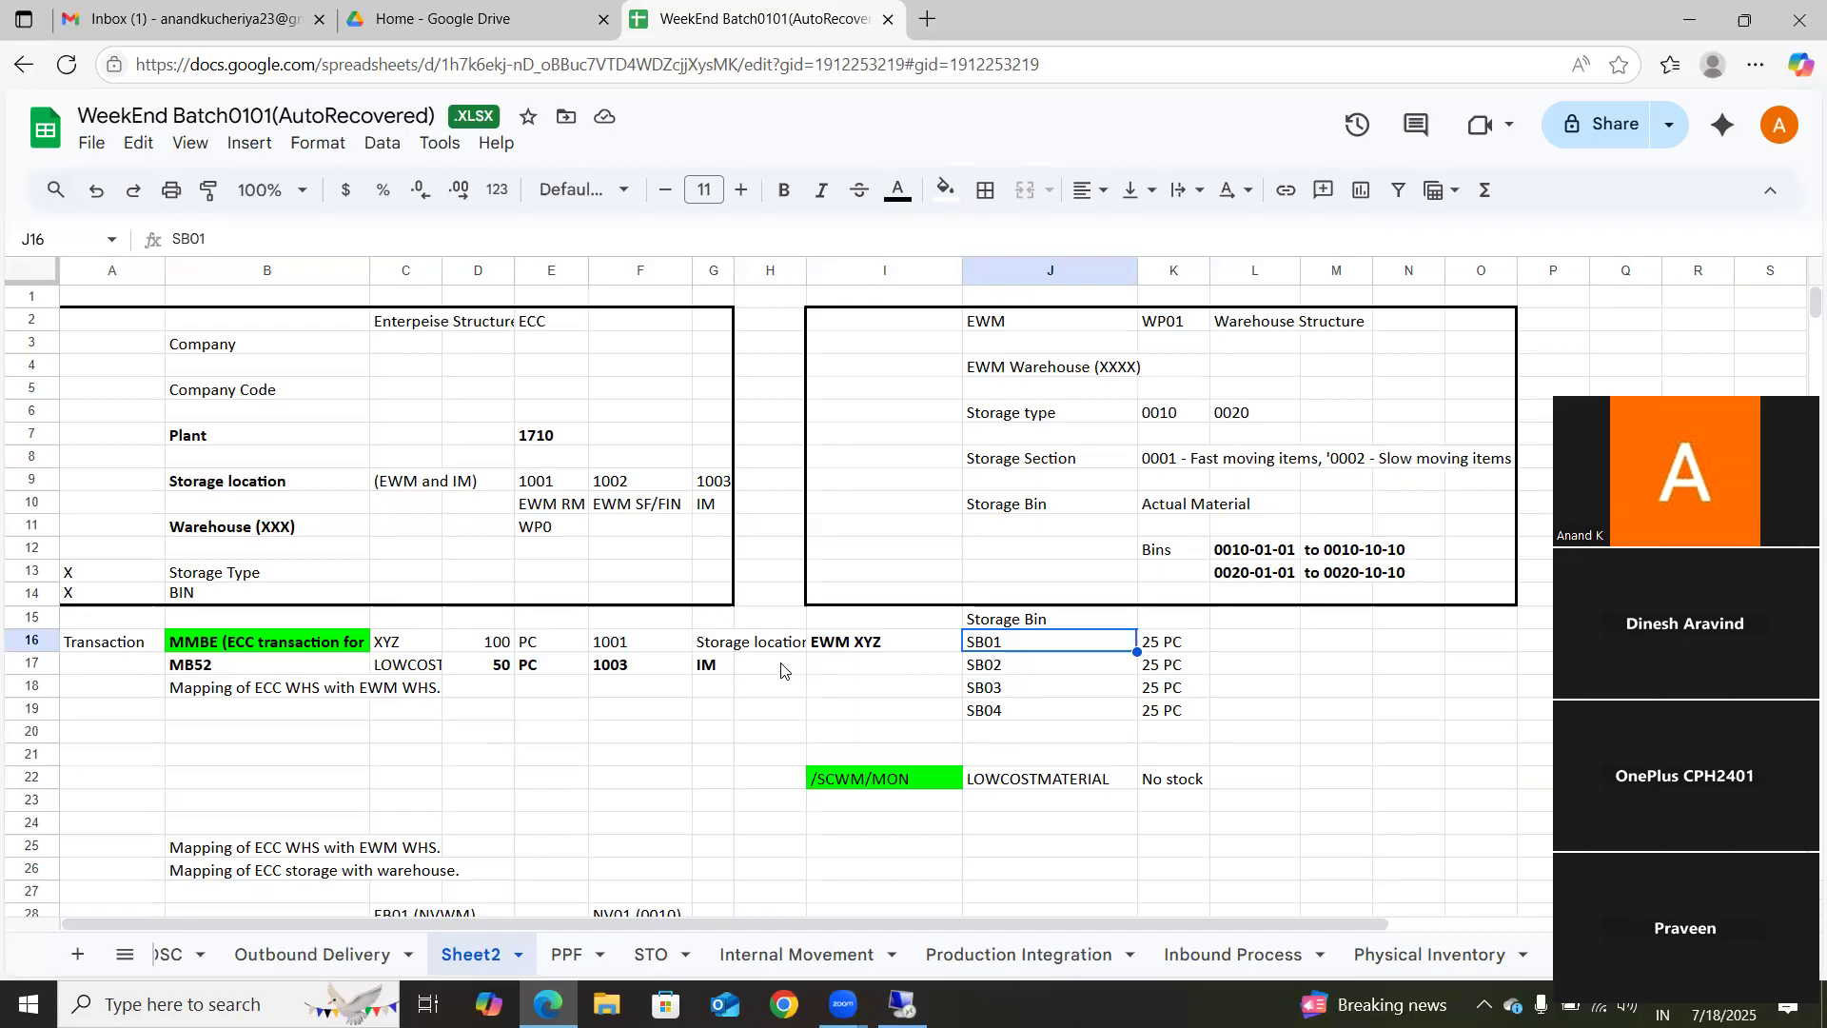
Step: Review the MMBE stock row against the EWM XYZ bin quantities, and the plant and storage locations against the EWM warehouse structure
{"action": "left_click", "coordinate": [393, 645]}
{"action": "left_click_drag", "start_coordinate": [393, 645], "coordinate": [623, 655]}
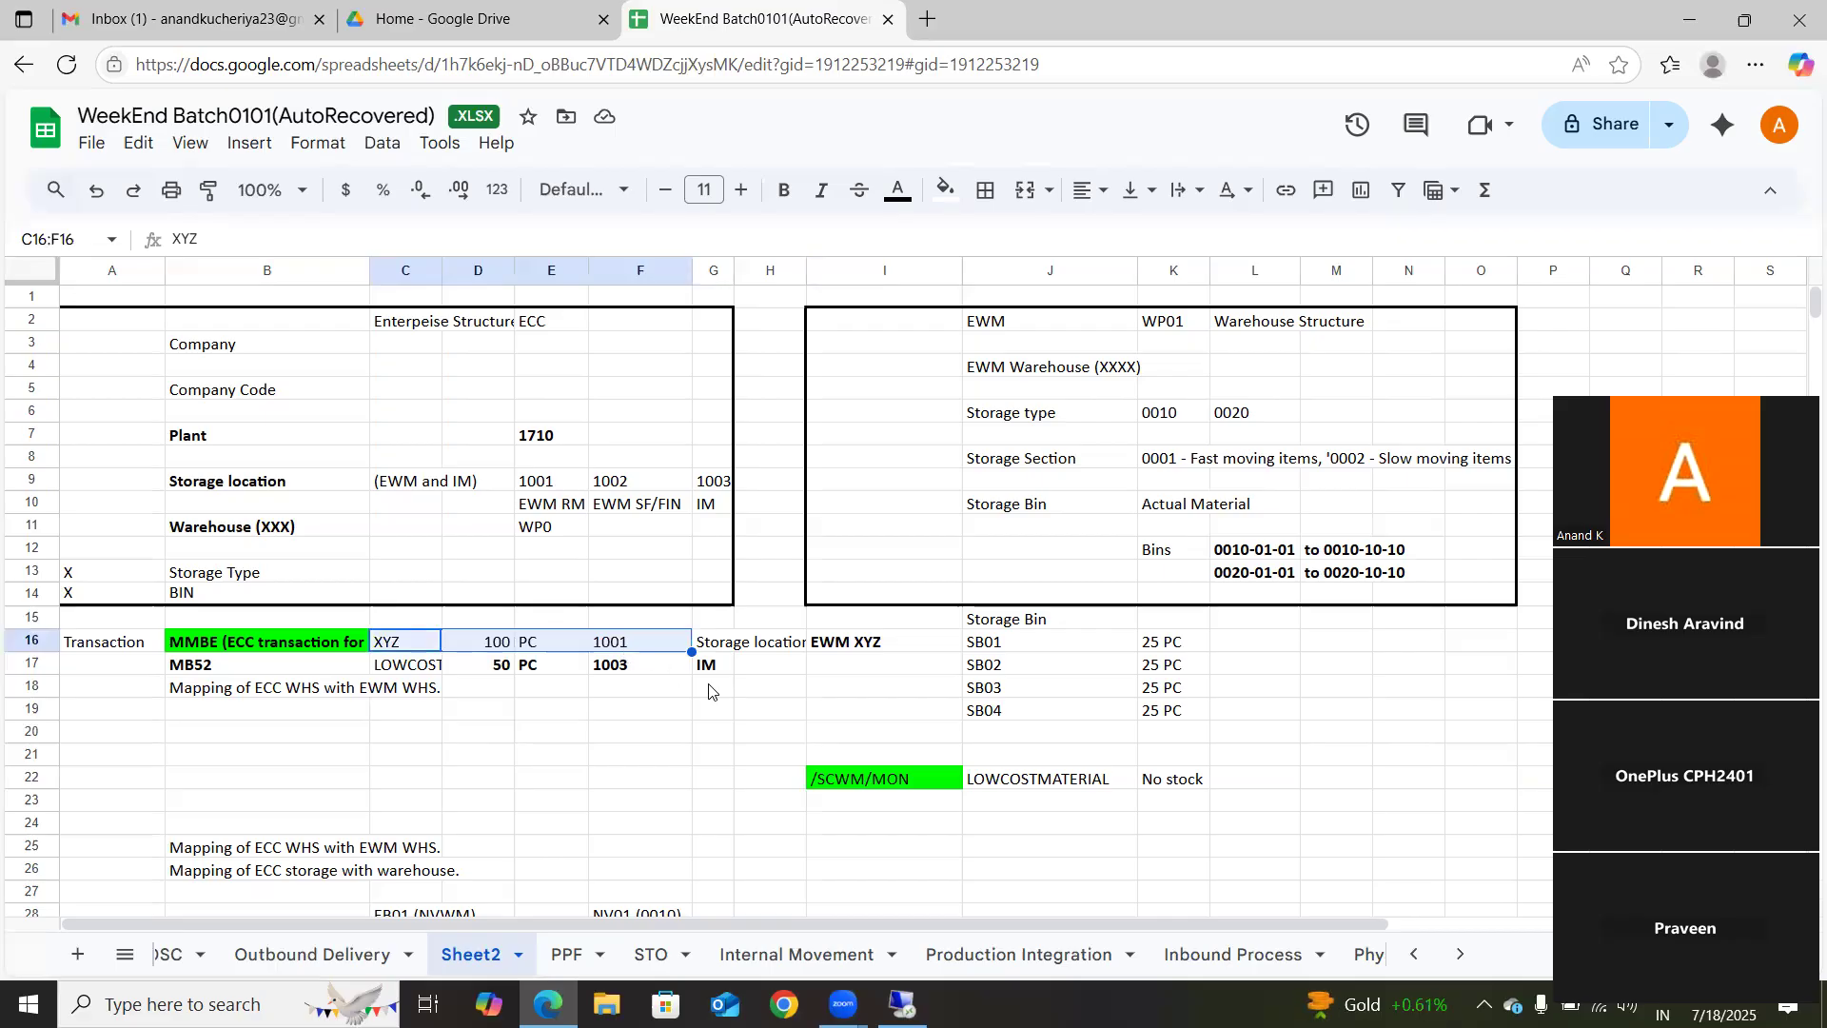
{"action": "left_click", "coordinate": [841, 647]}
{"action": "left_click_drag", "start_coordinate": [1090, 715], "coordinate": [1173, 716]}
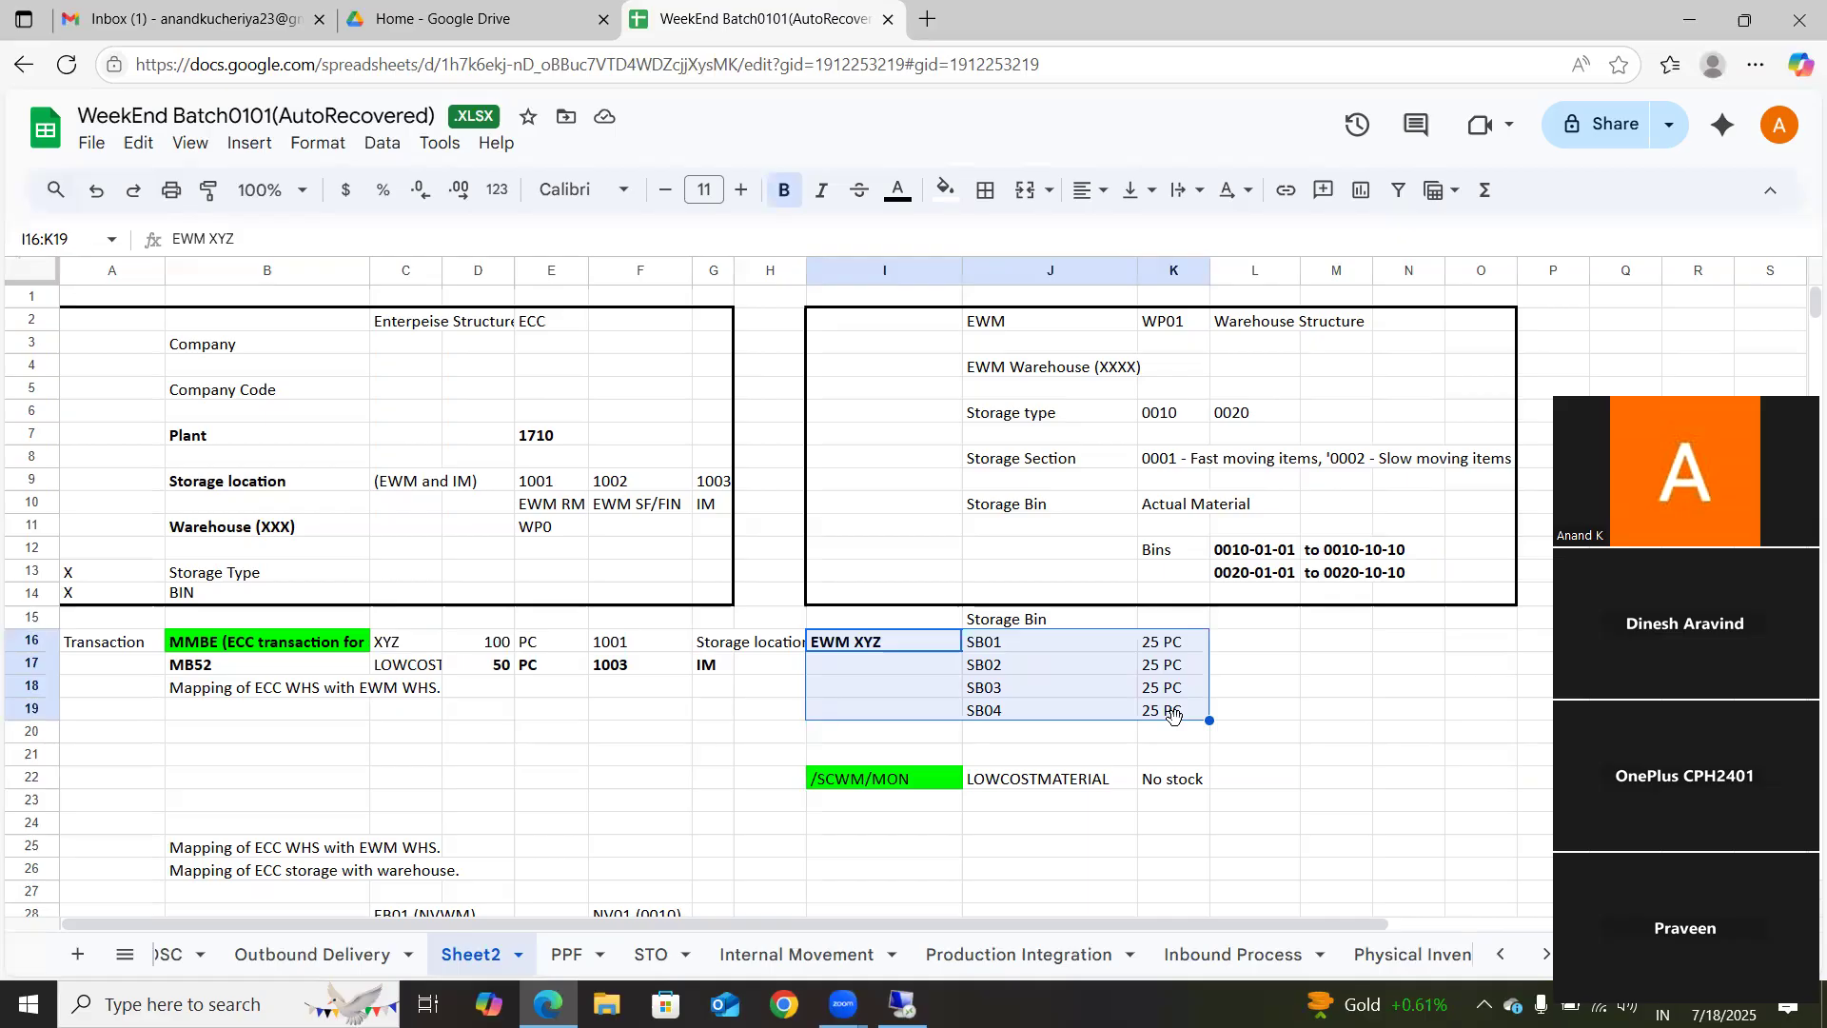
{"action": "left_click", "coordinate": [1014, 643]}
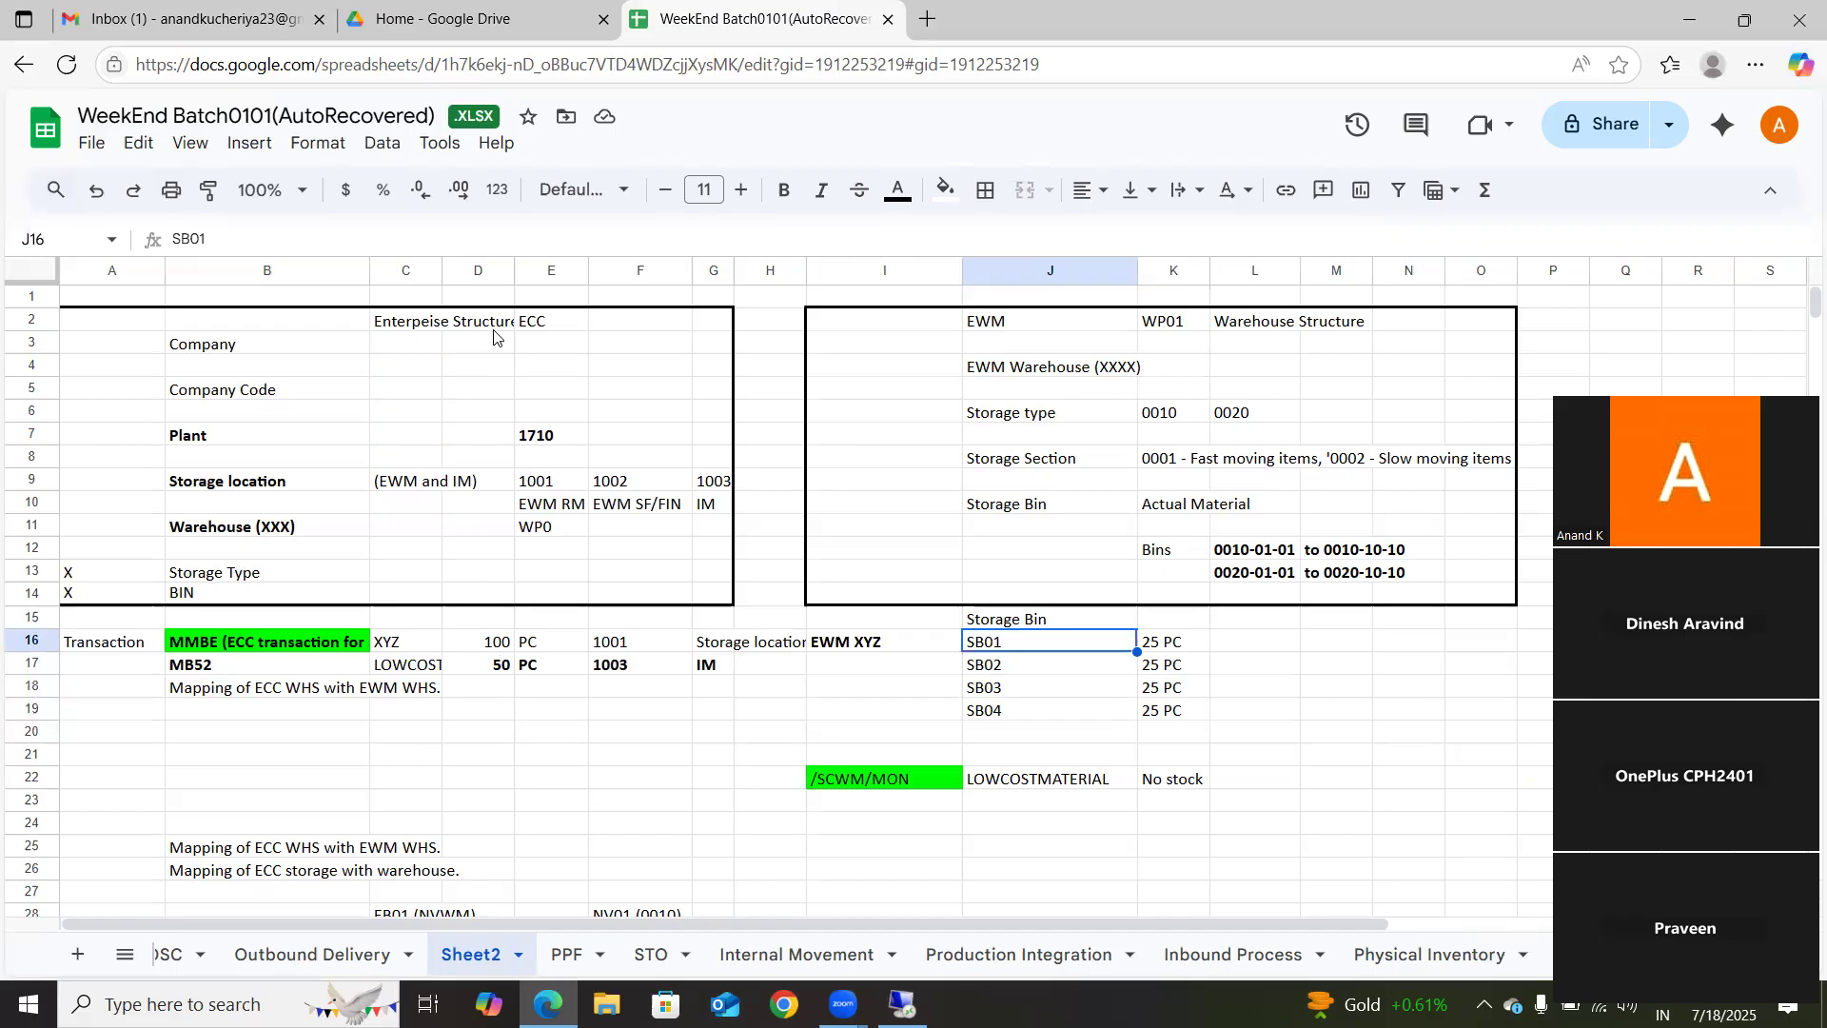
{"action": "left_click", "coordinate": [212, 436]}
{"action": "left_click_drag", "start_coordinate": [231, 451], "coordinate": [705, 507]}
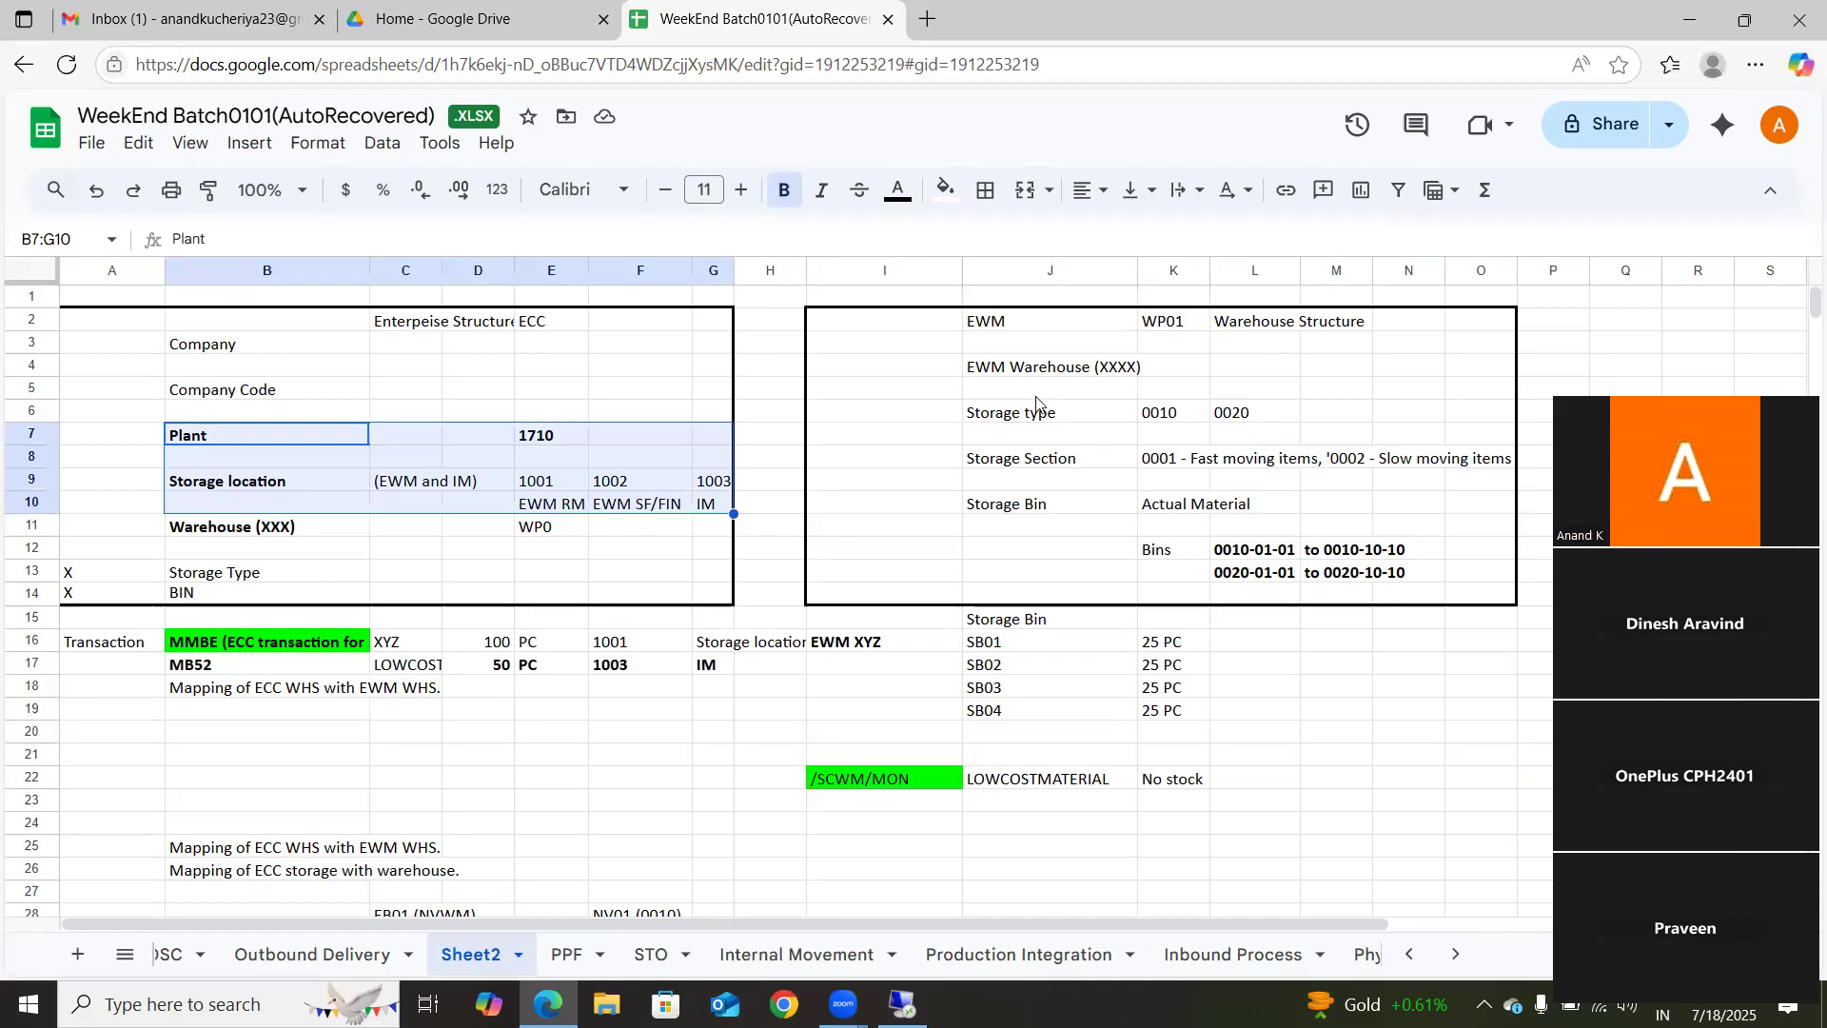
{"action": "left_click", "coordinate": [1092, 376]}
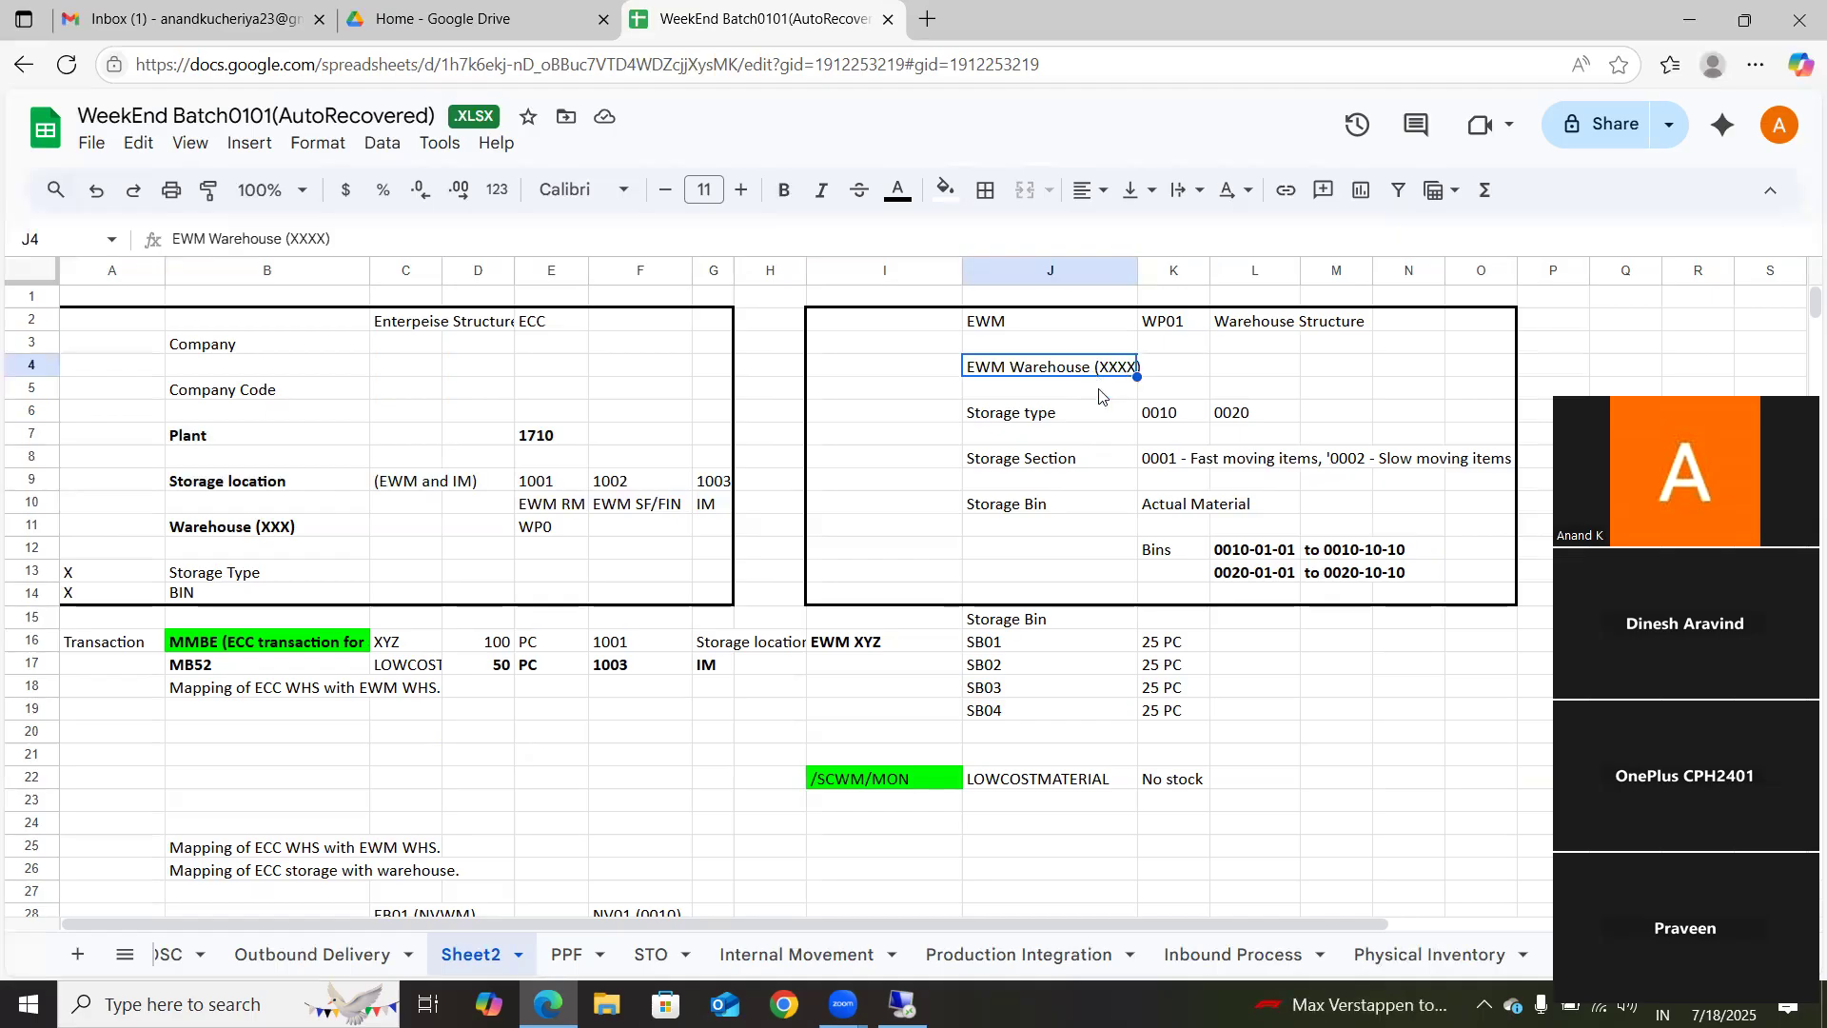
{"action": "left_click_drag", "start_coordinate": [1027, 426], "coordinate": [1034, 522]}
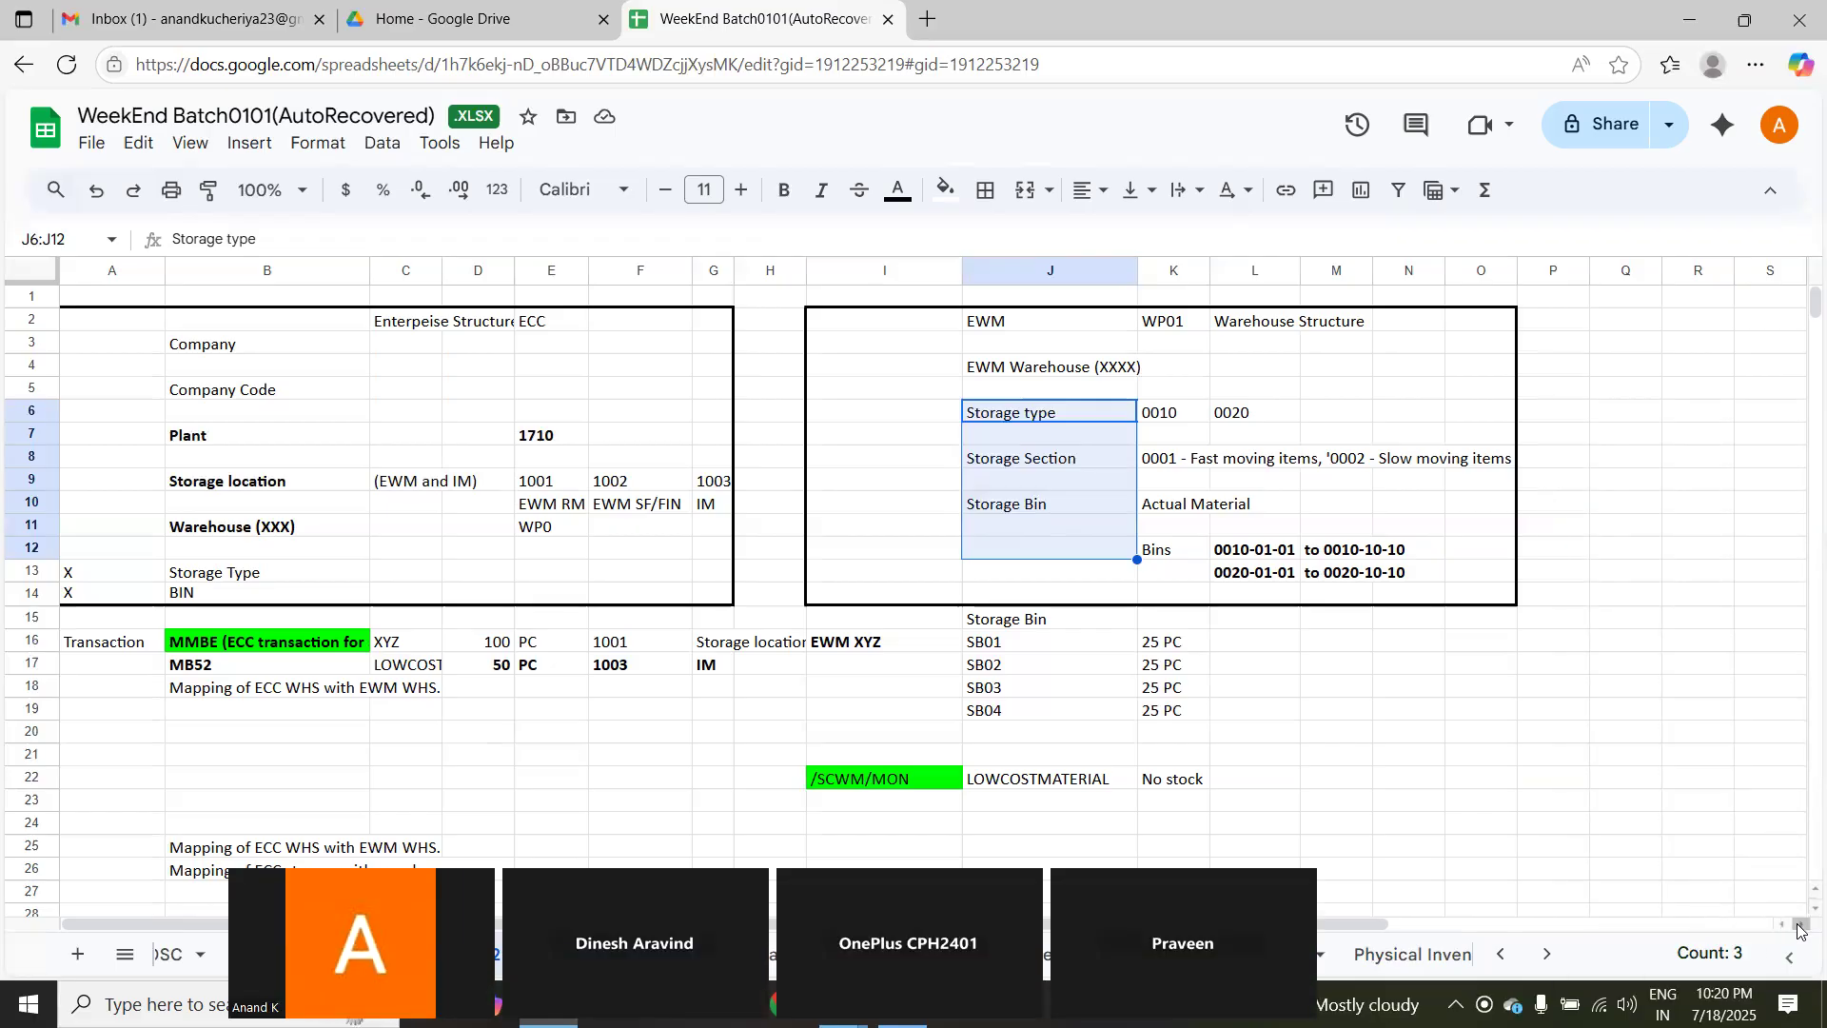
Step: Enter the label Embedded System in cell R2, beyond the EWM warehouse structure box
{"action": "left_click", "coordinate": [1801, 925]}
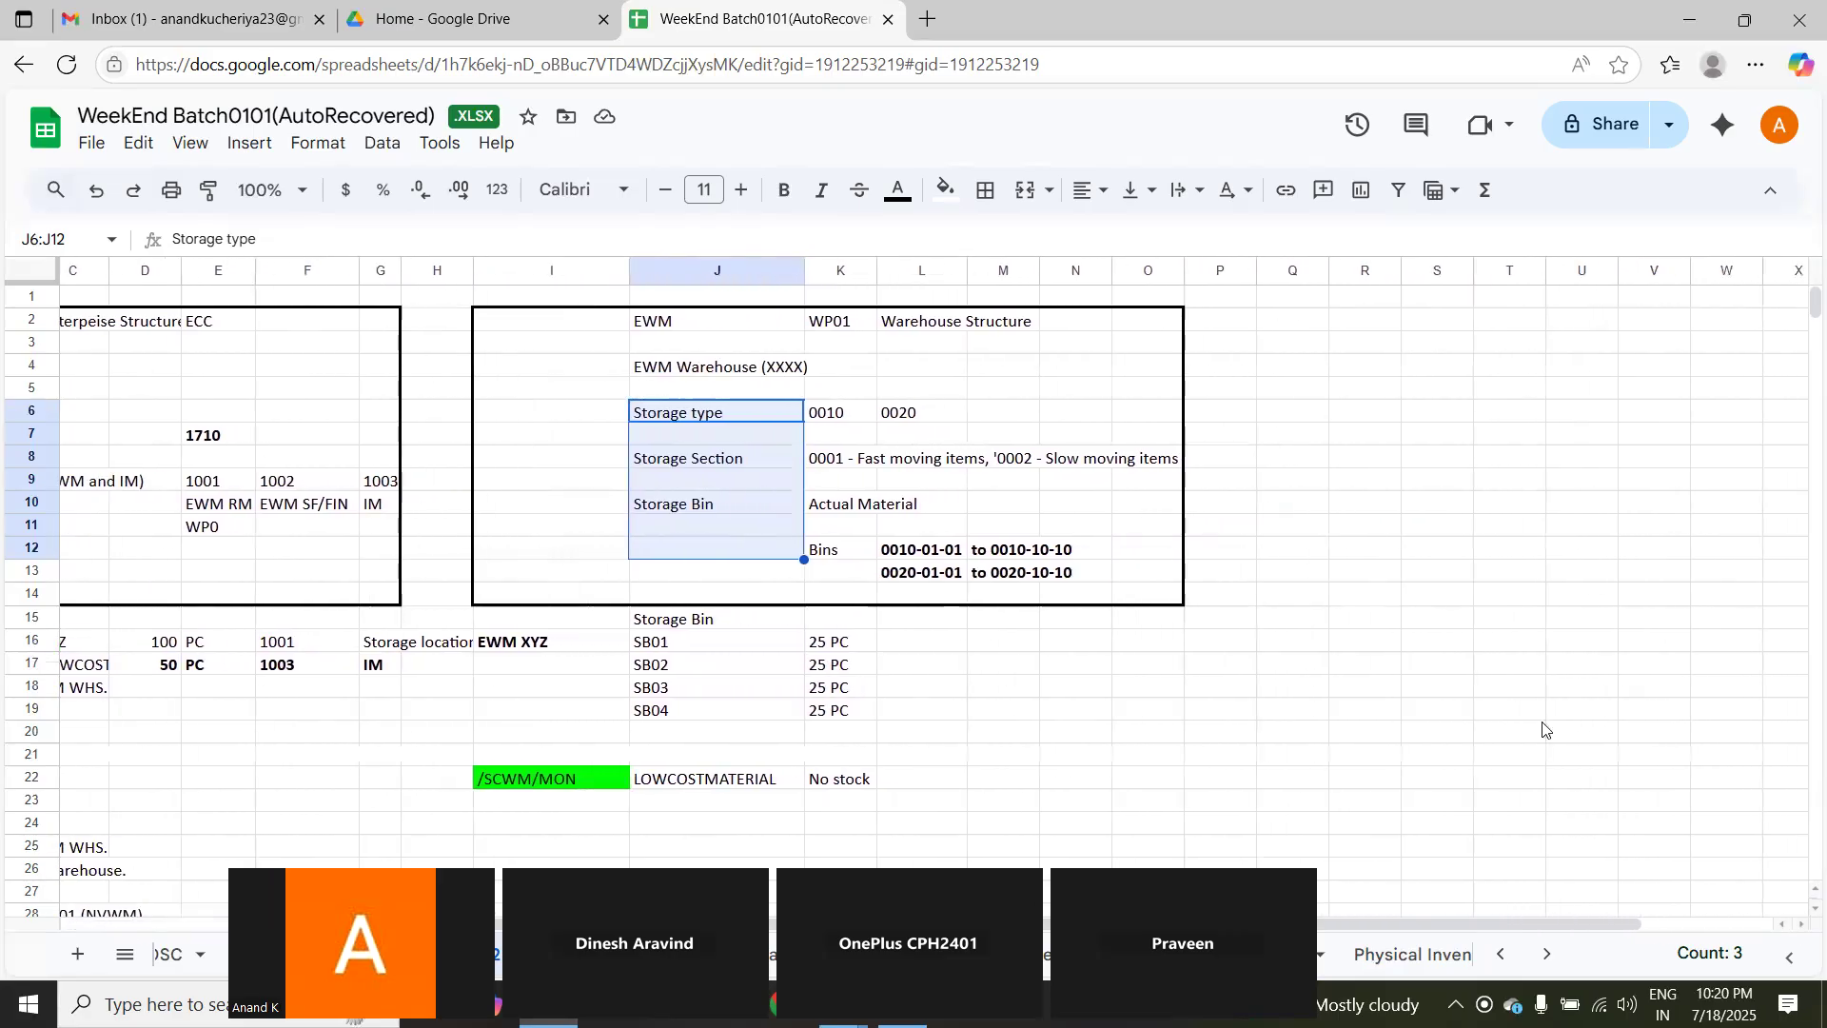
{"action": "left_click", "coordinate": [1365, 327]}
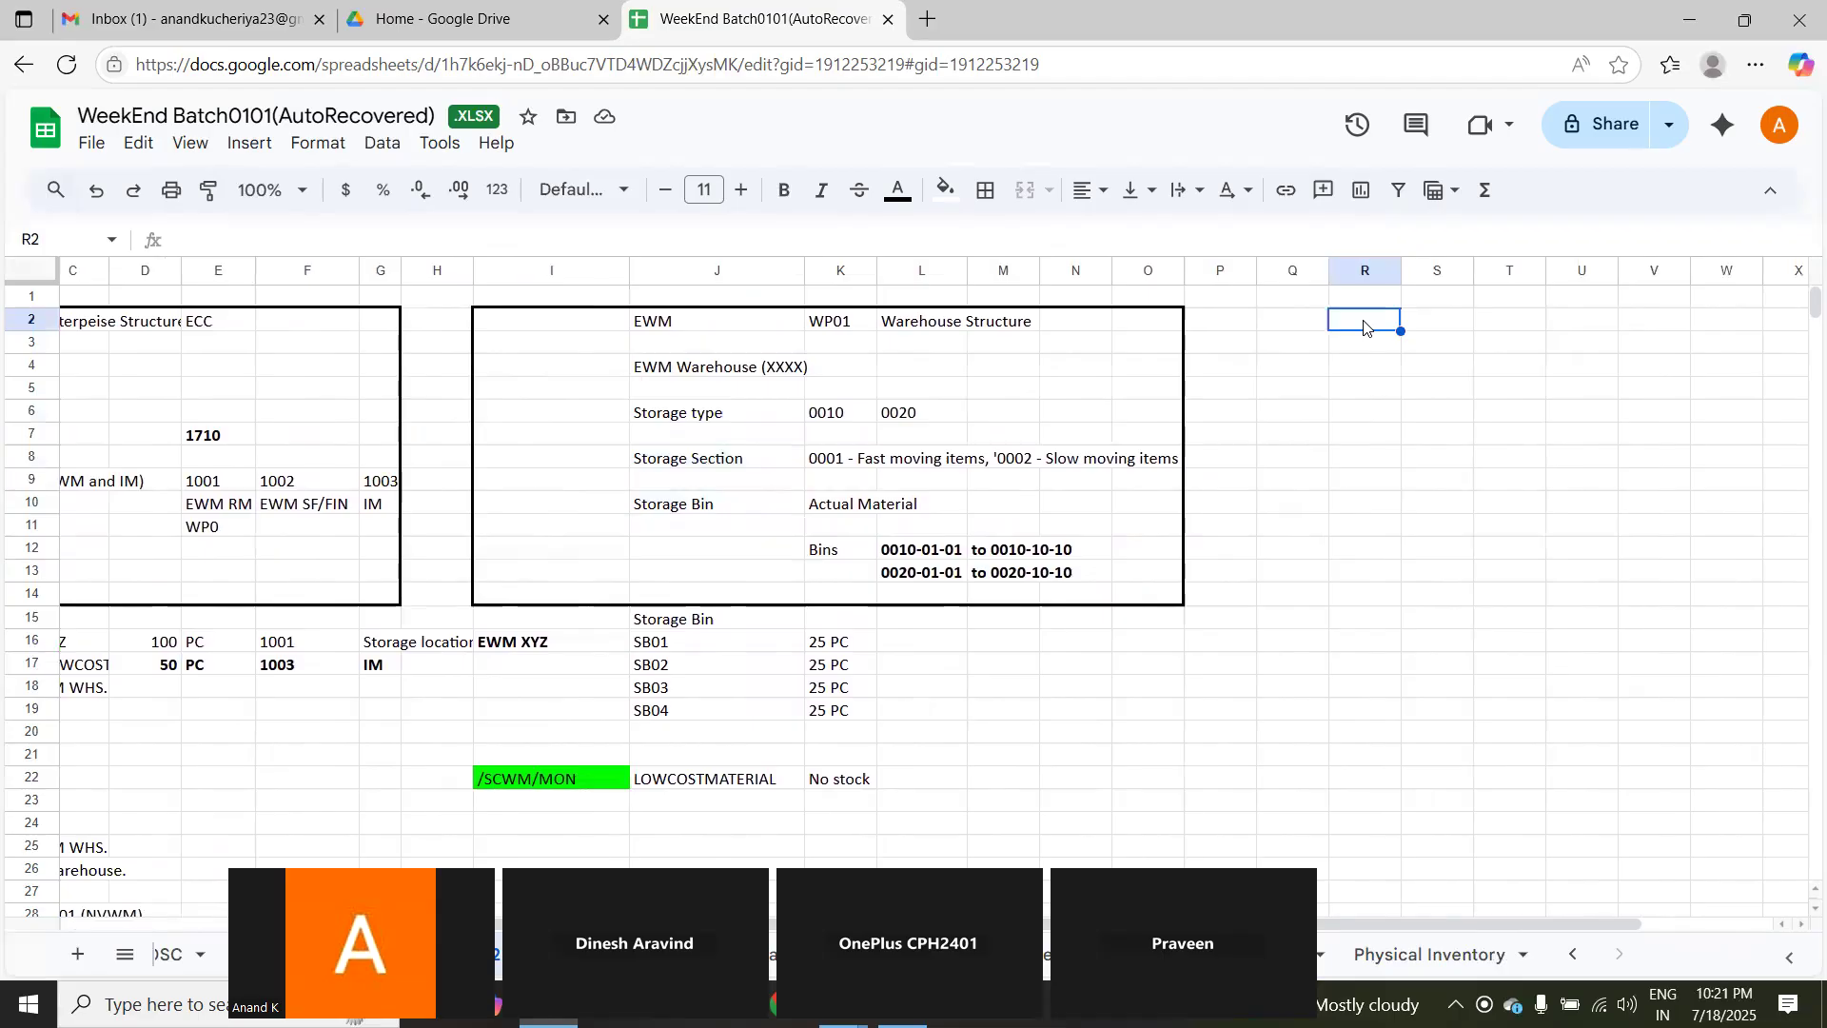
{"action": "type", "text": "Embedded Systte"}
{"action": "key", "text": "BackSpace"}
{"action": "key", "text": "BackSpace"}
{"action": "type", "text": "em"}
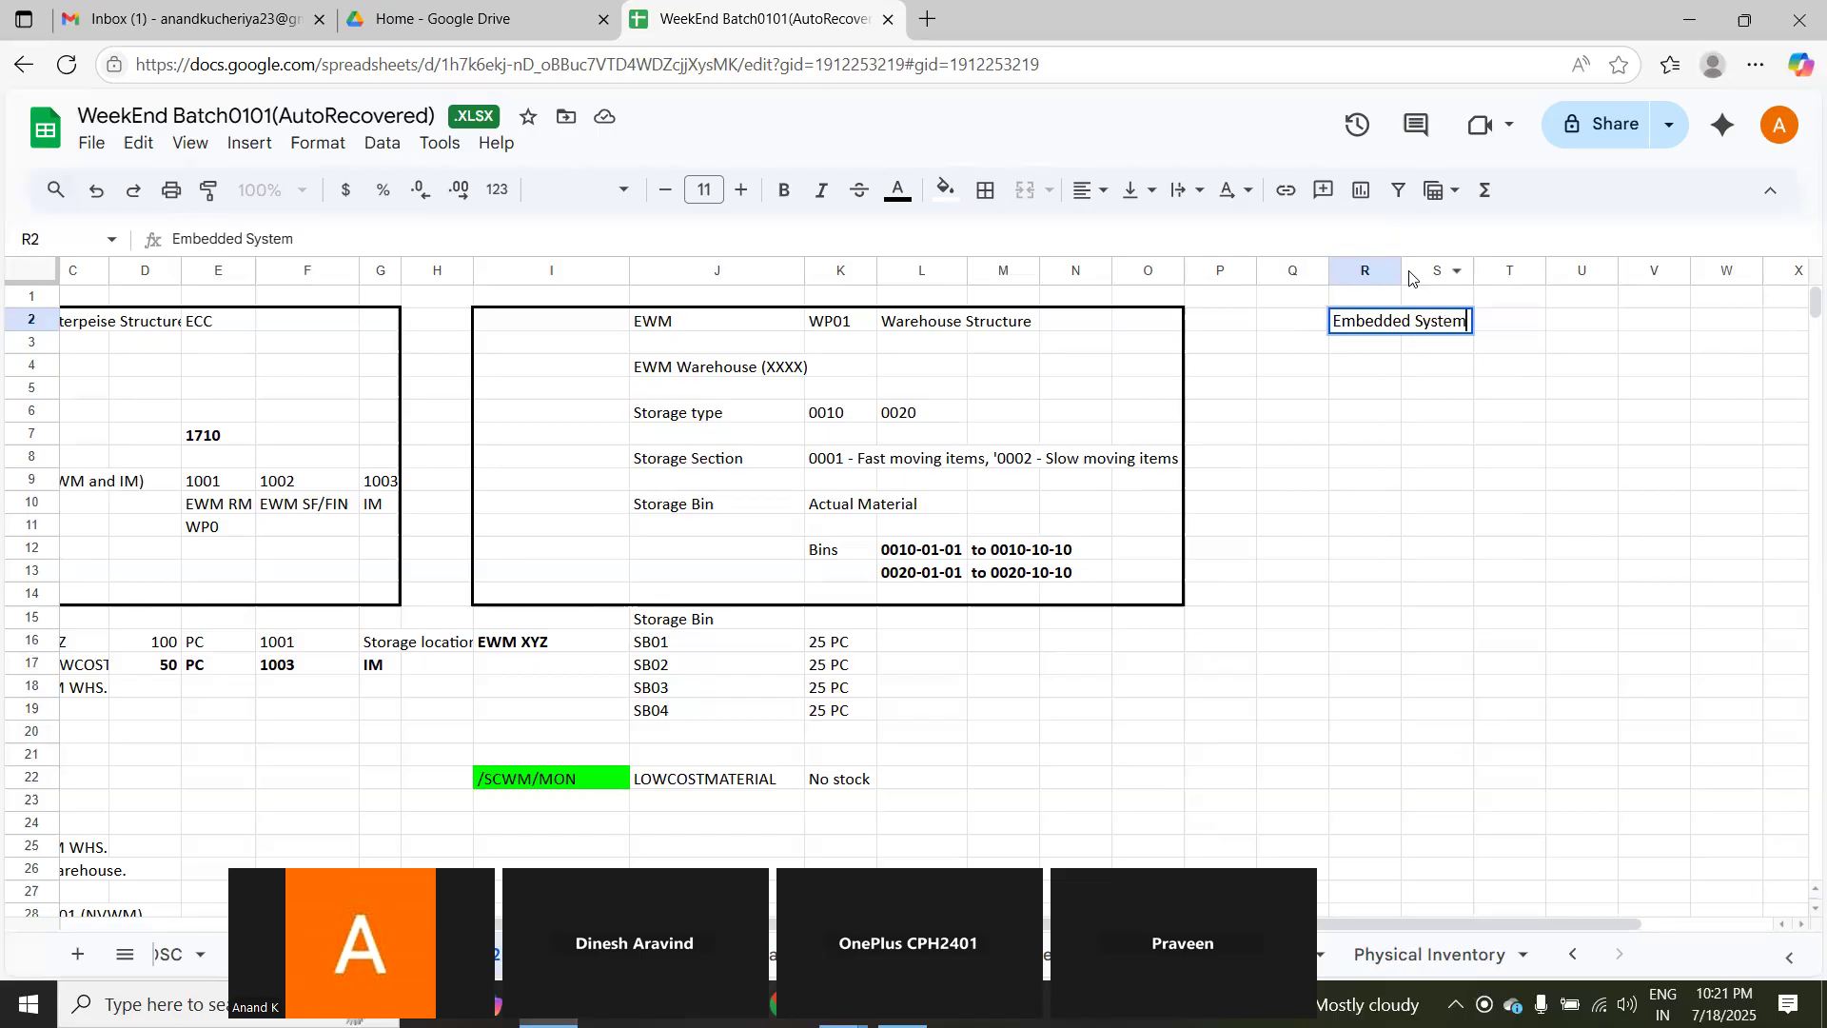
{"action": "double_click", "coordinate": [1401, 271]}
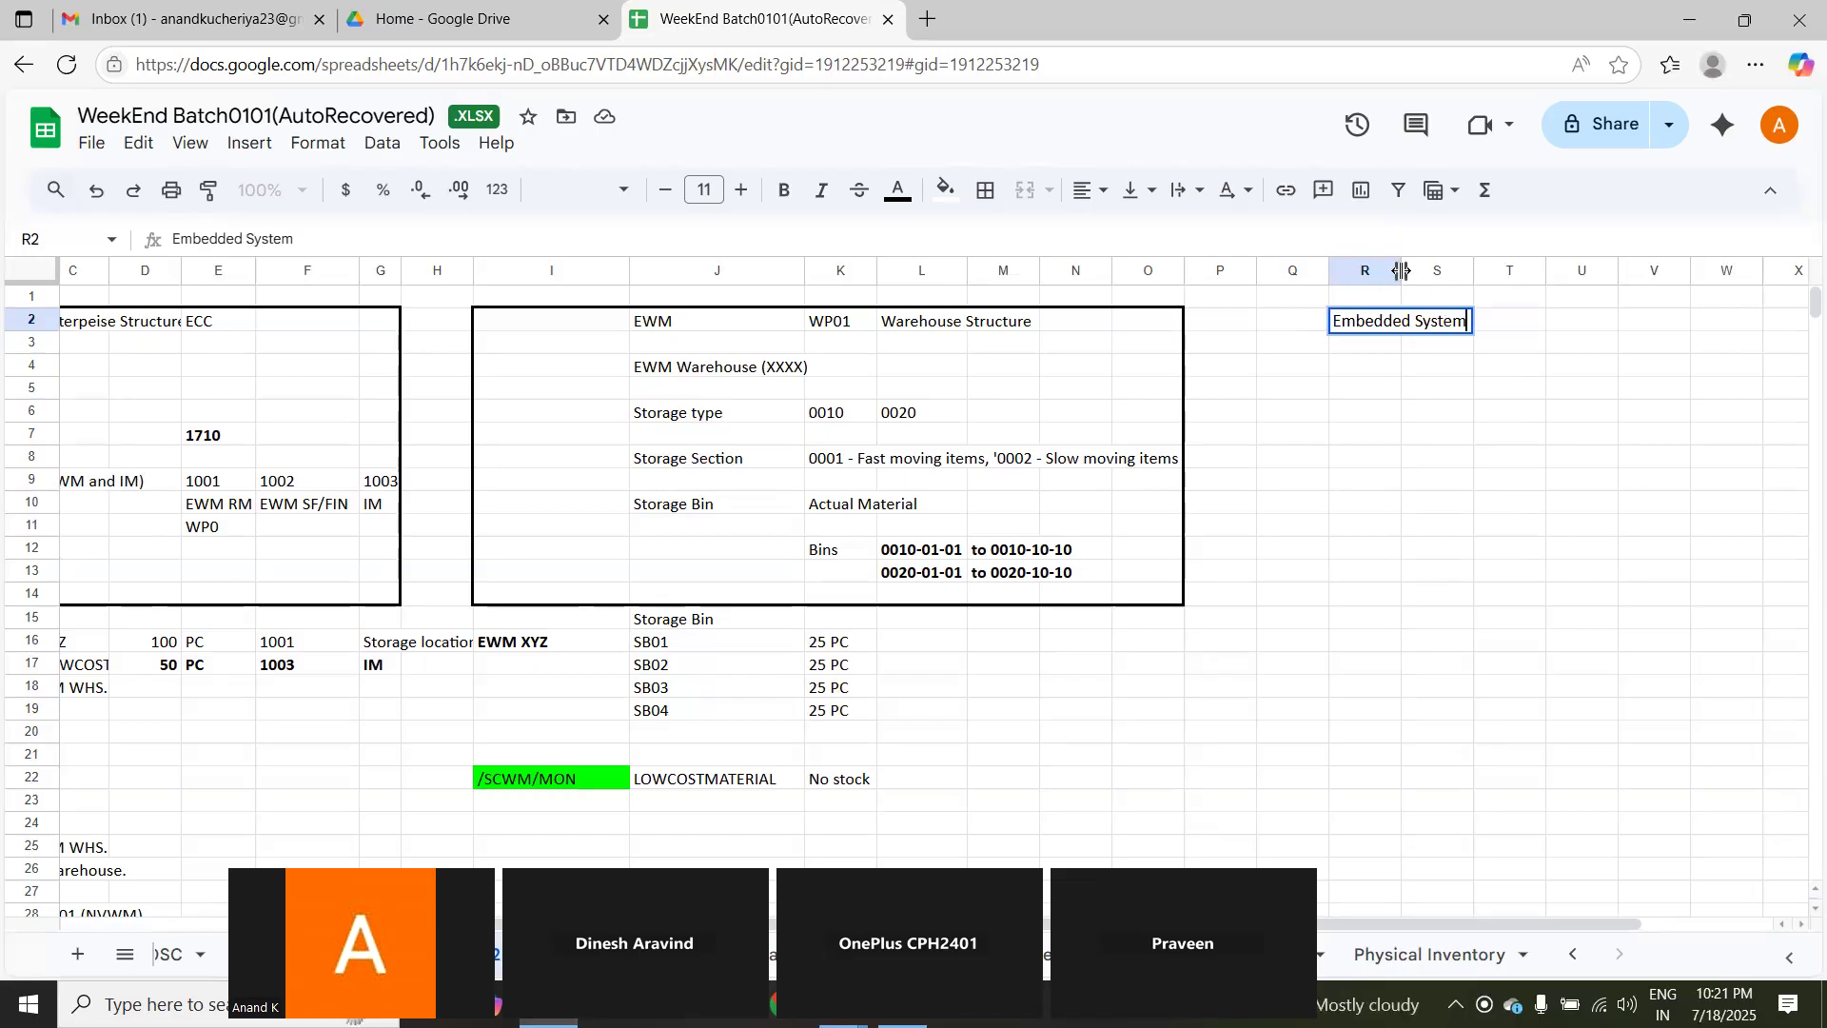
{"action": "left_click", "coordinate": [1606, 322]}
Step: Enter the heading ECC Functionality in cell U1
{"action": "left_click", "coordinate": [1578, 302]}
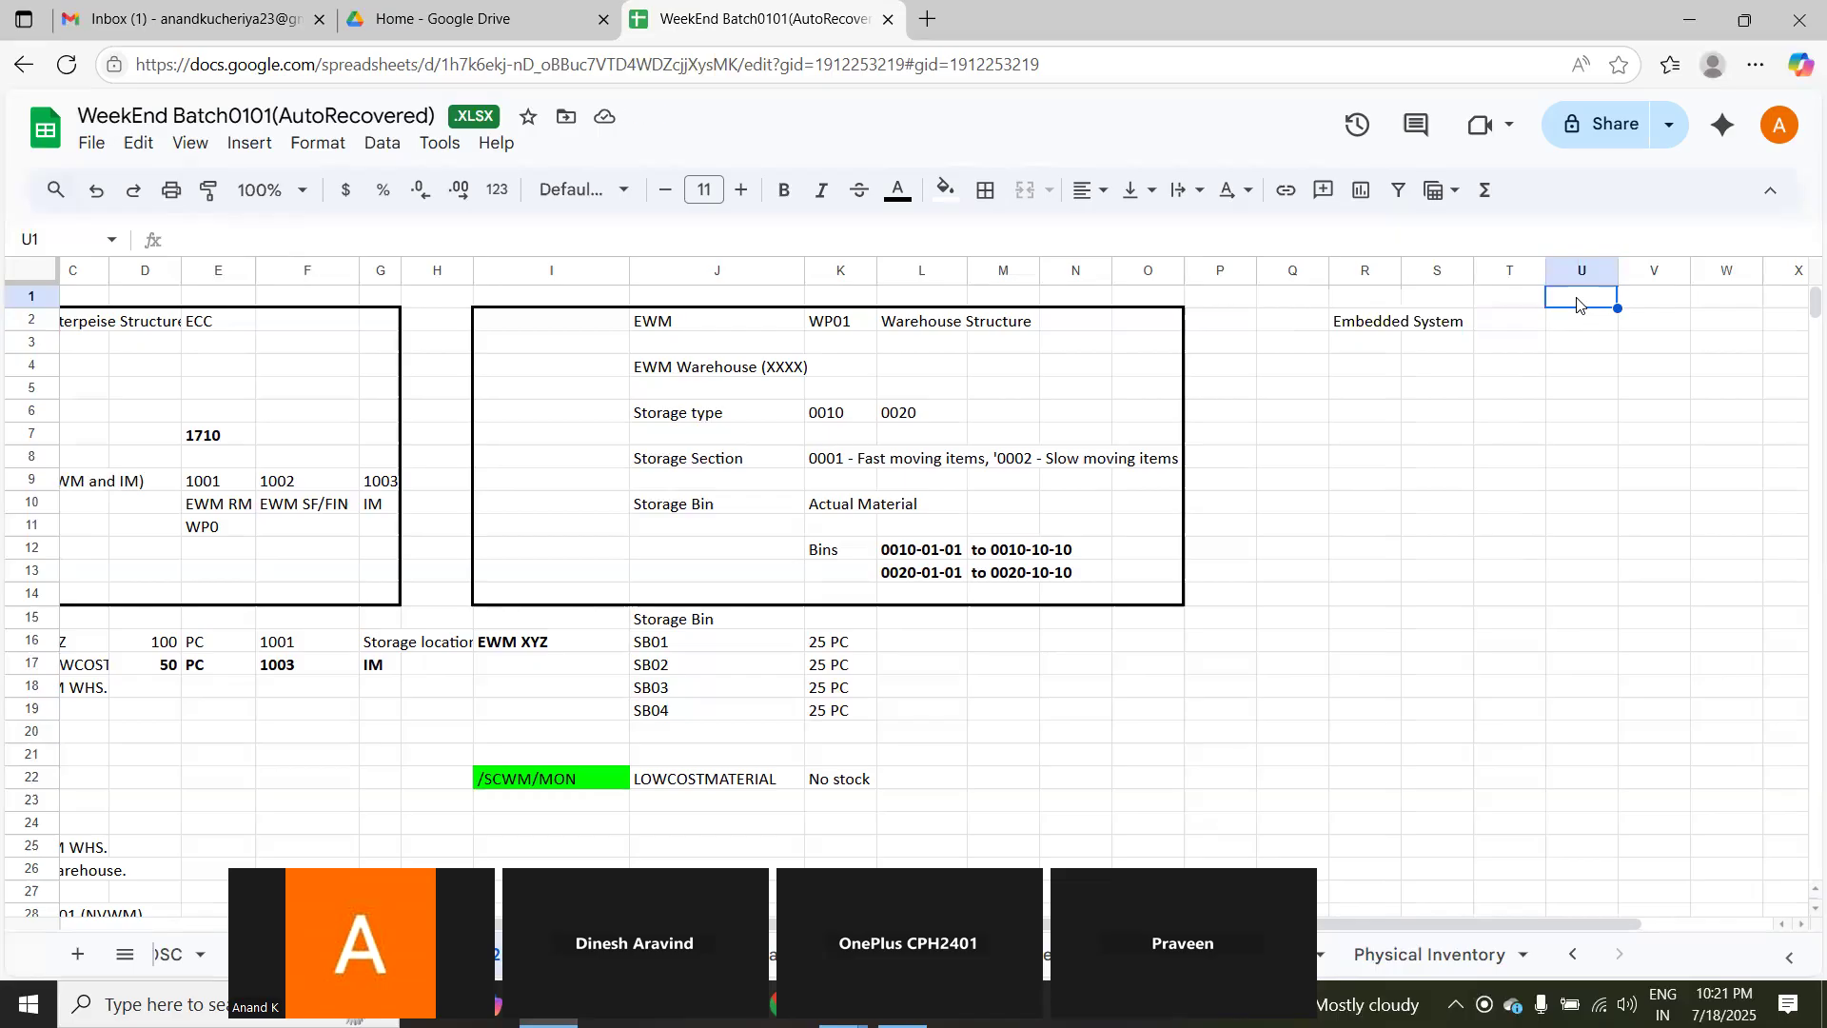
{"action": "type", "text": "ECC Func"}
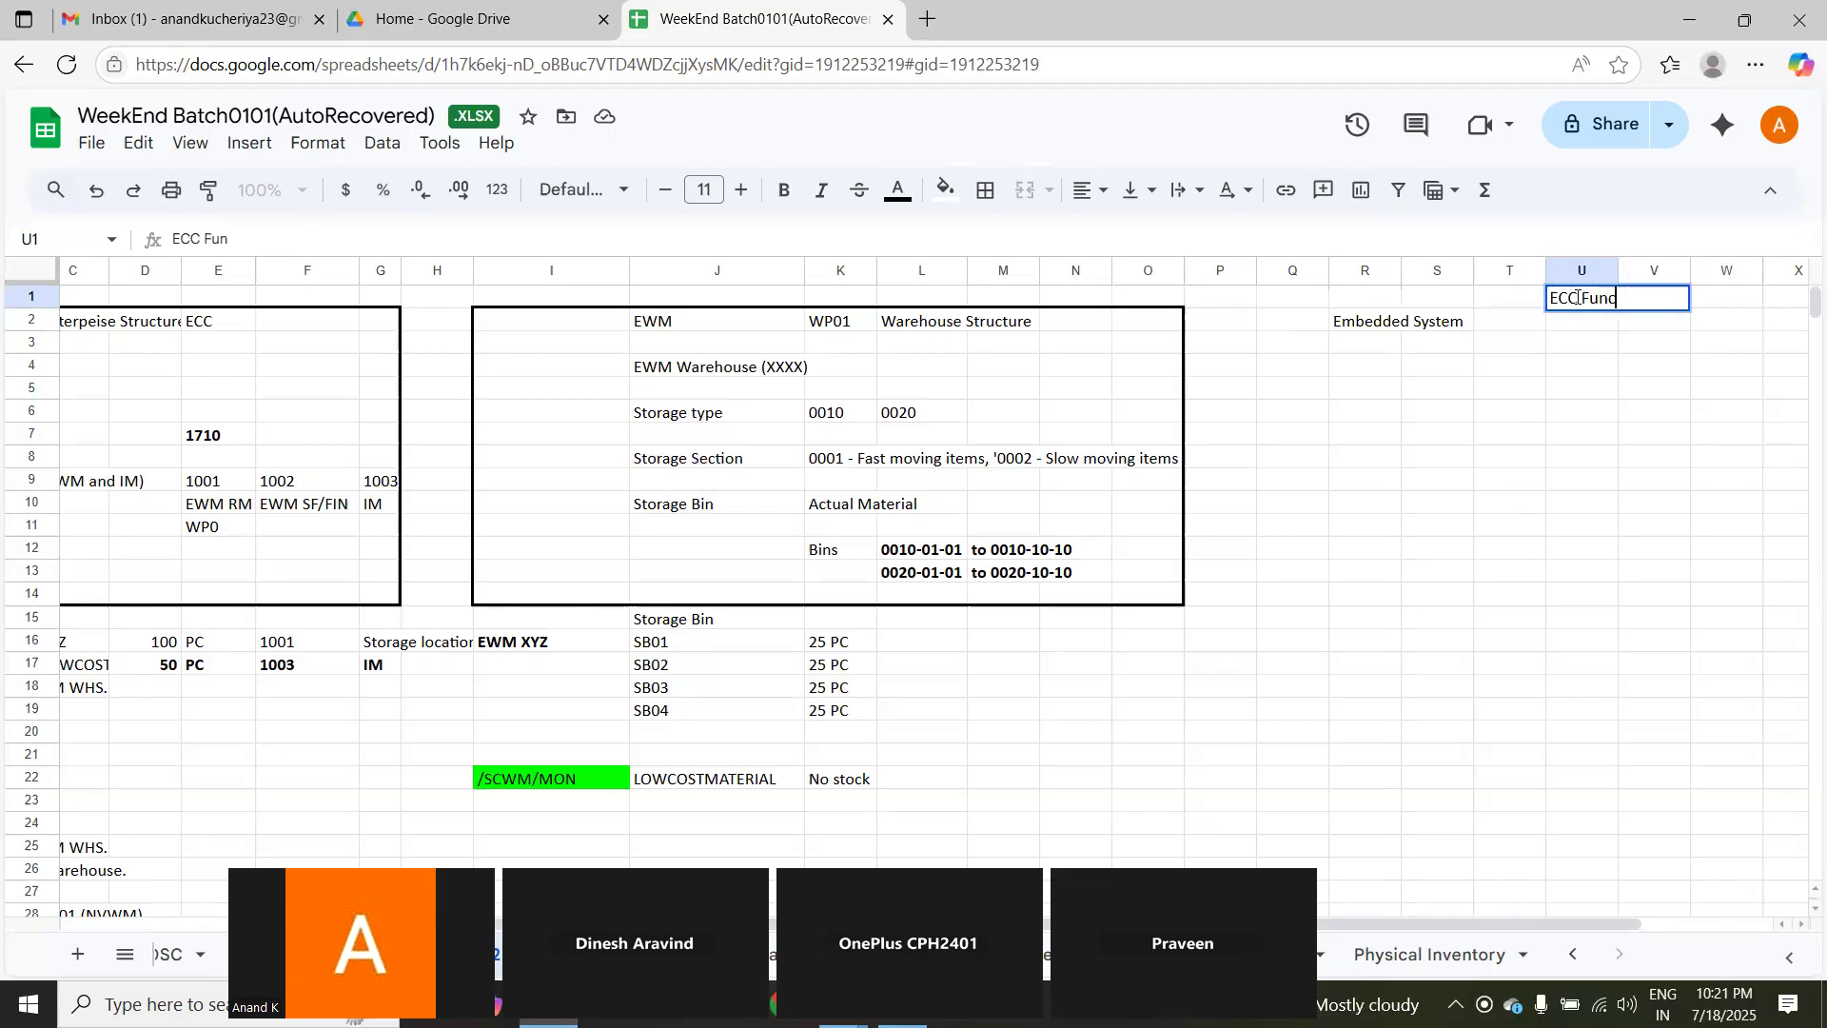
{"action": "type", "text": "tionality"}
{"action": "left_click", "coordinate": [1713, 394]}
Step: Enter the heading EWM Functionality in cell W1
{"action": "left_click", "coordinate": [1711, 276]}
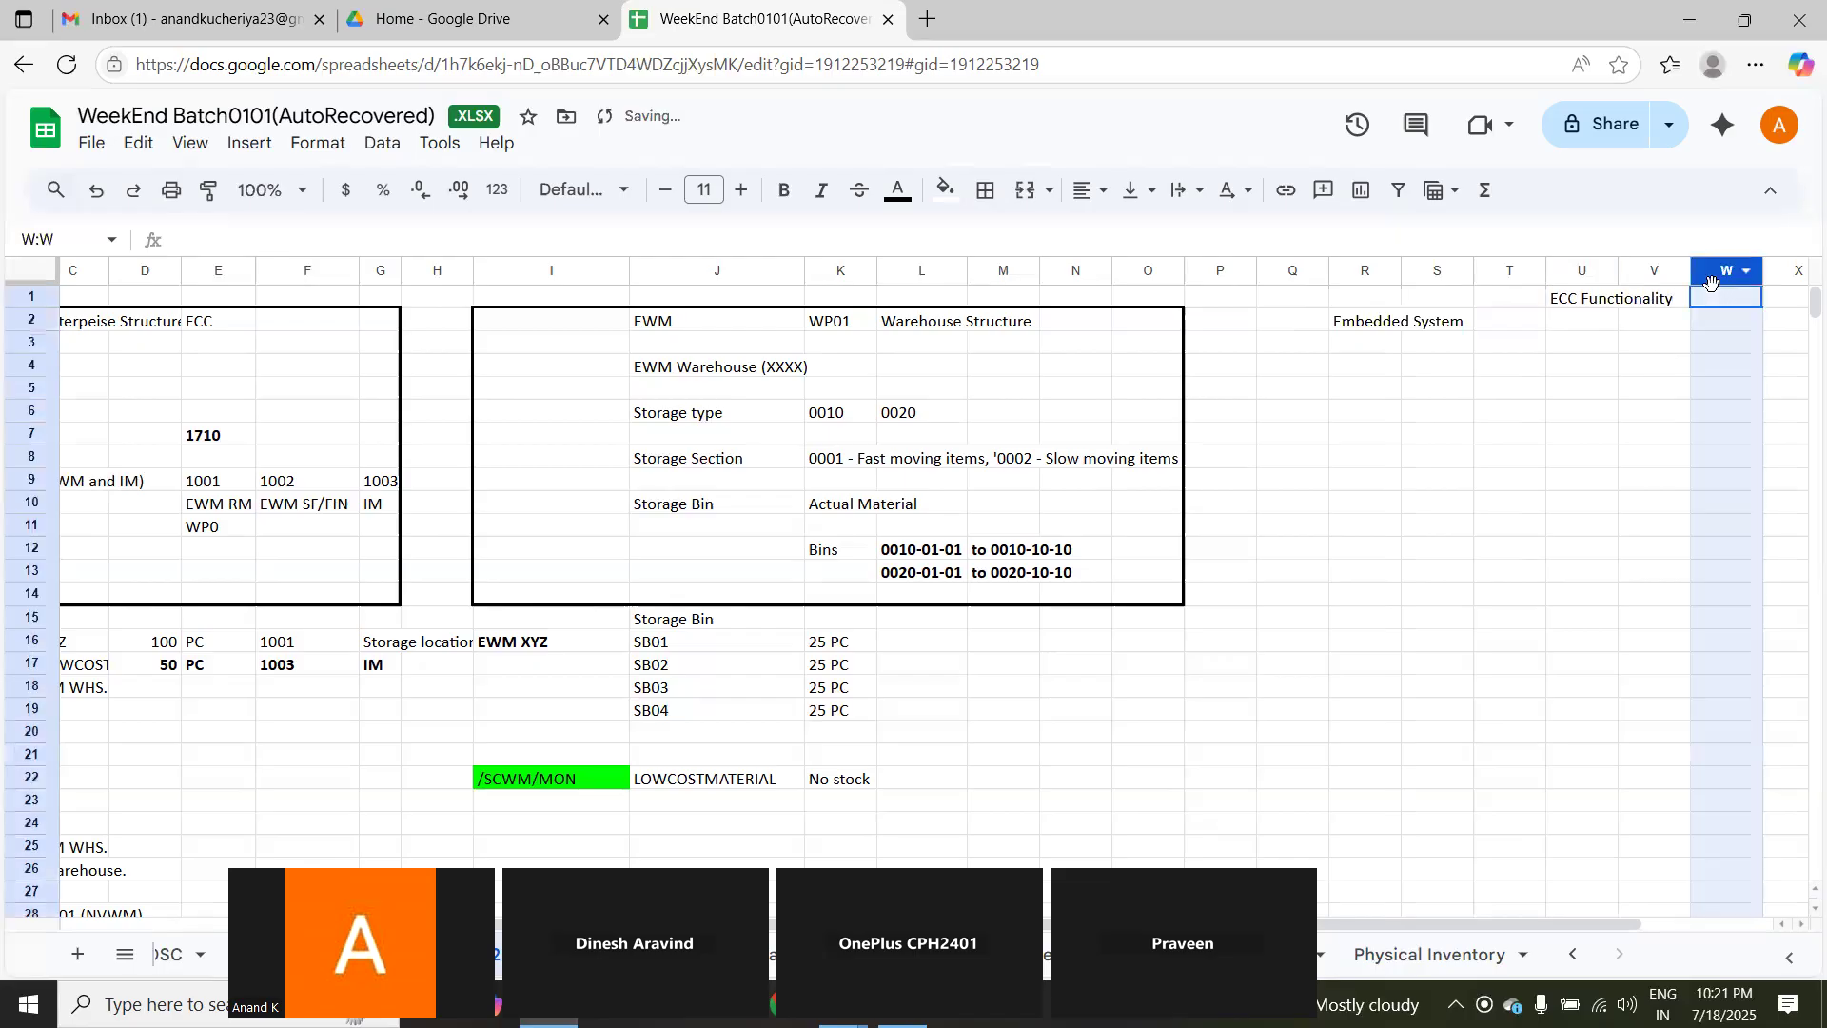
{"action": "left_click", "coordinate": [1713, 303]}
{"action": "type", "text": "E"}
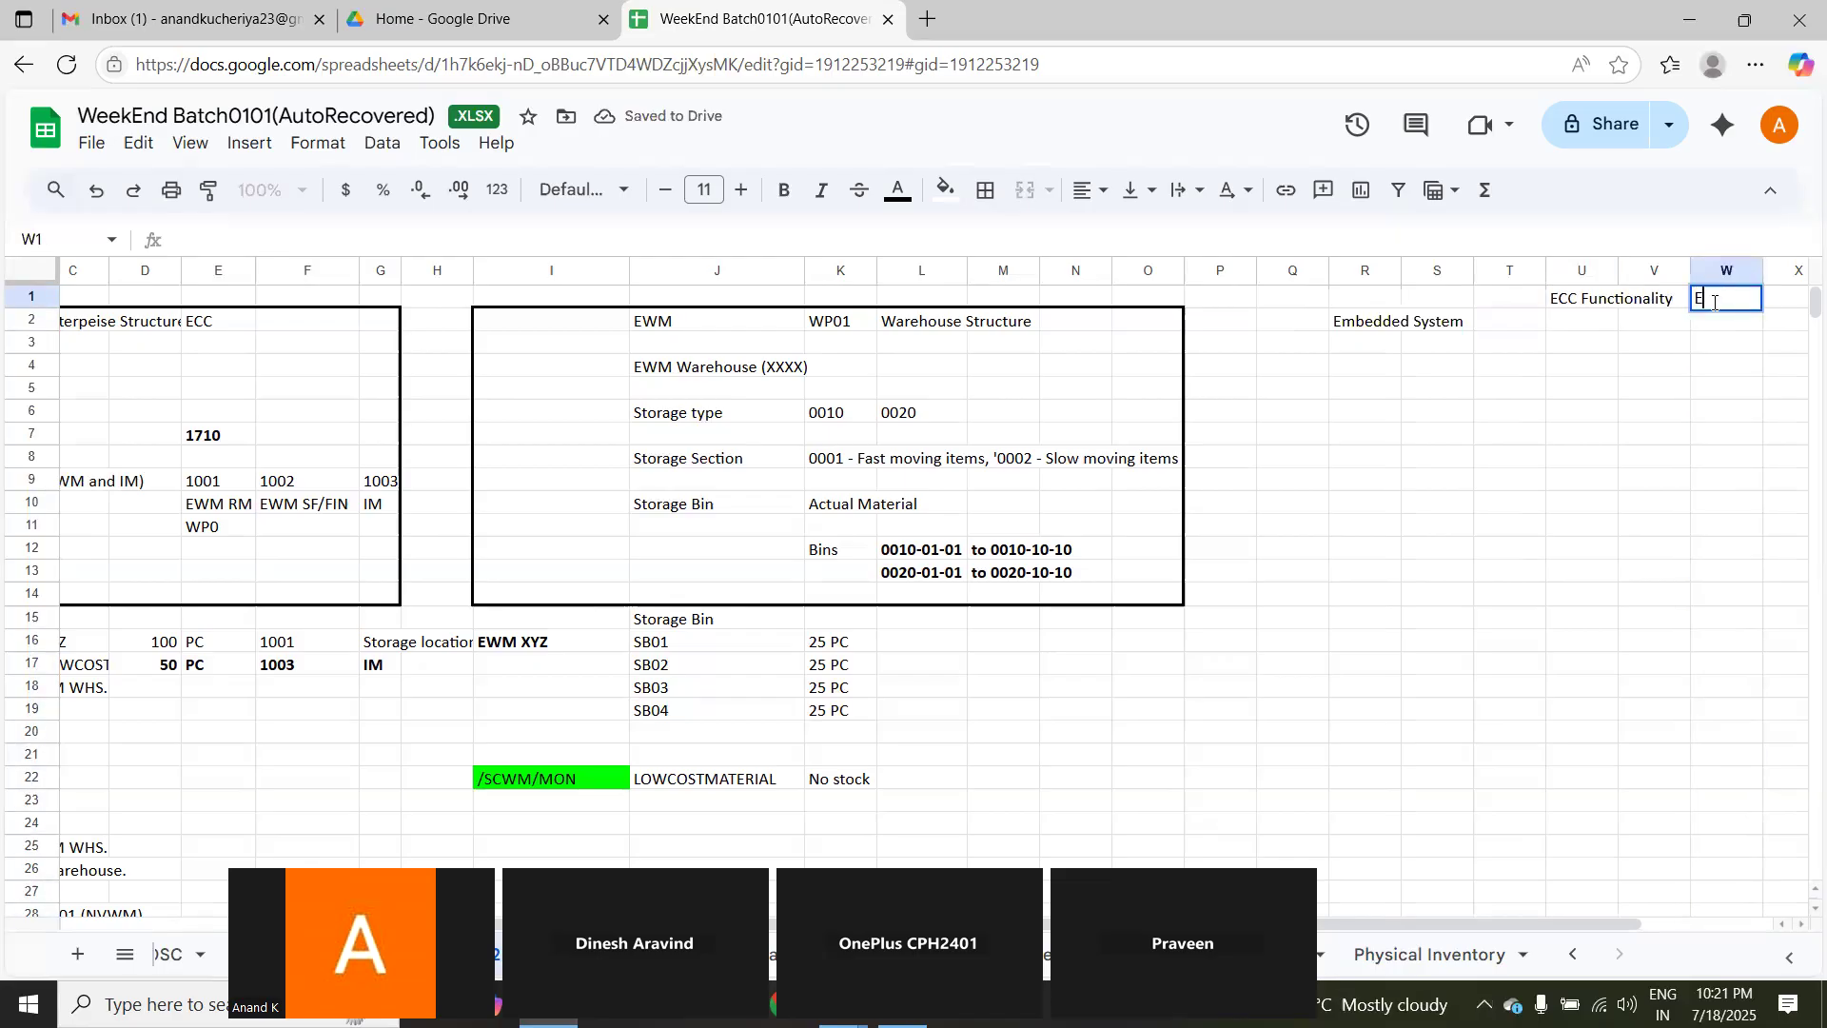
{"action": "type", "text": "WM Func"}
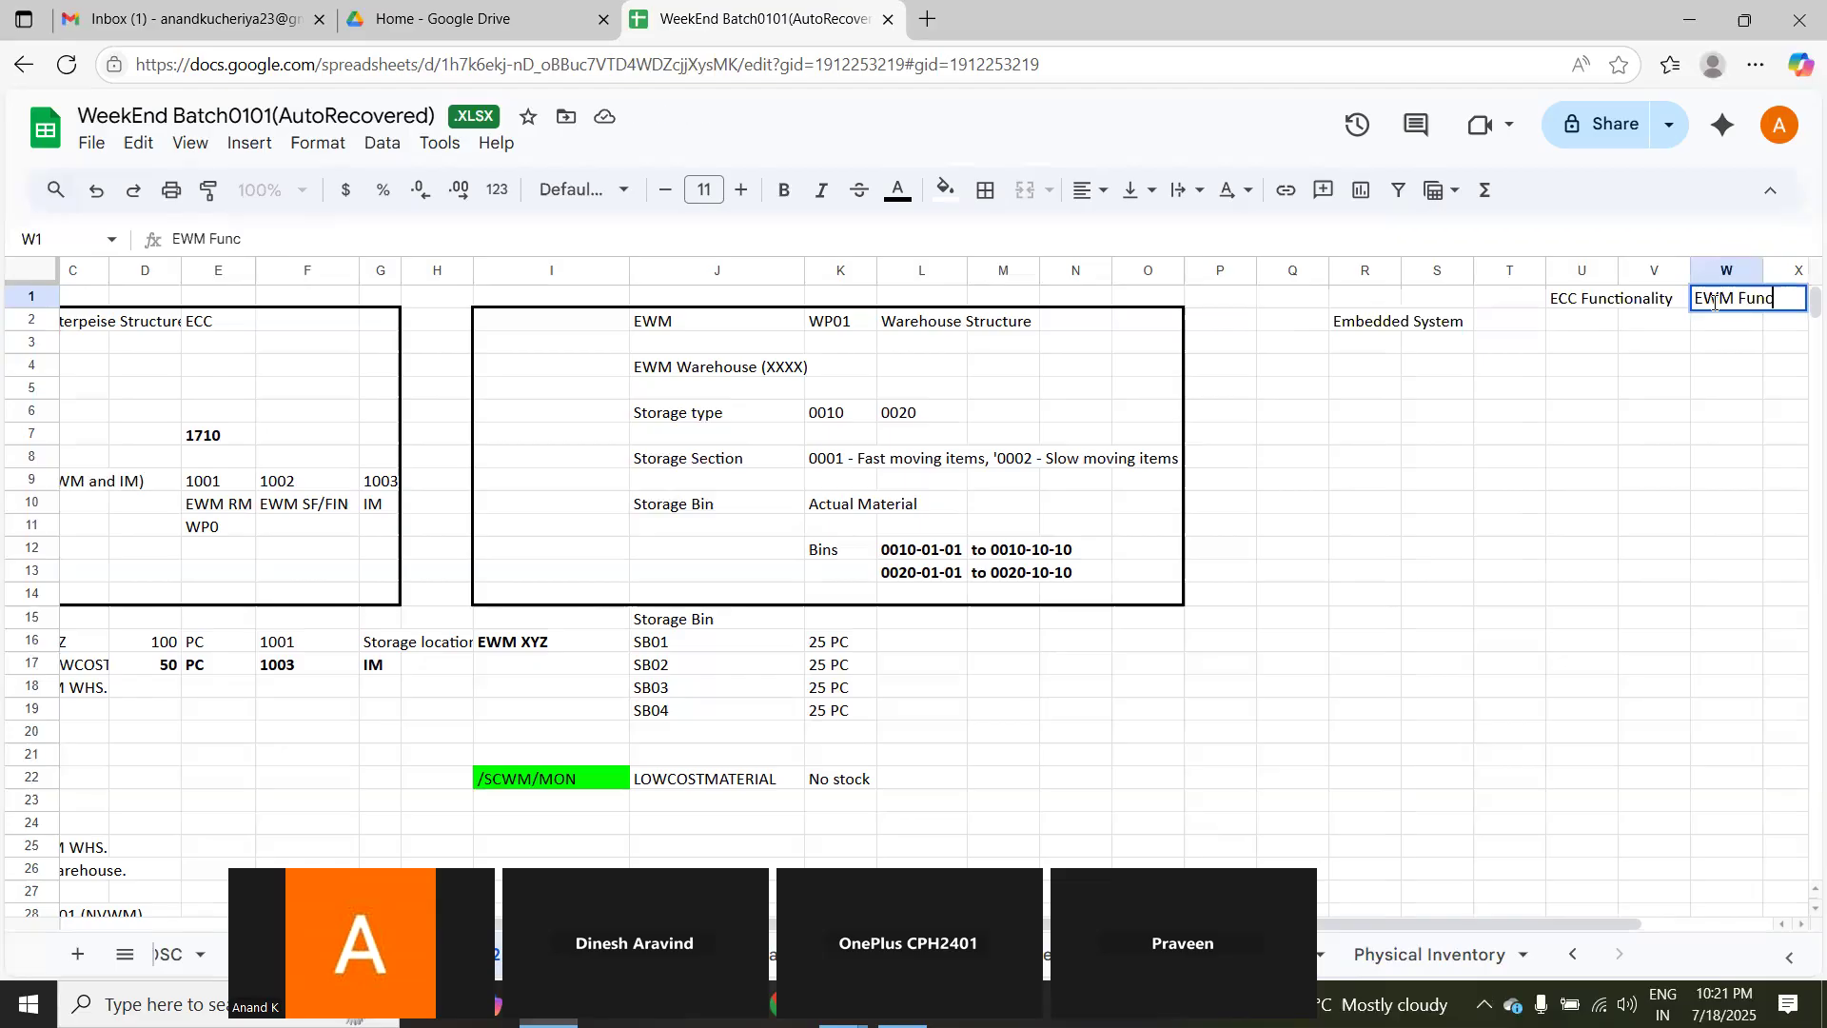
{"action": "type", "text": "tionality"}
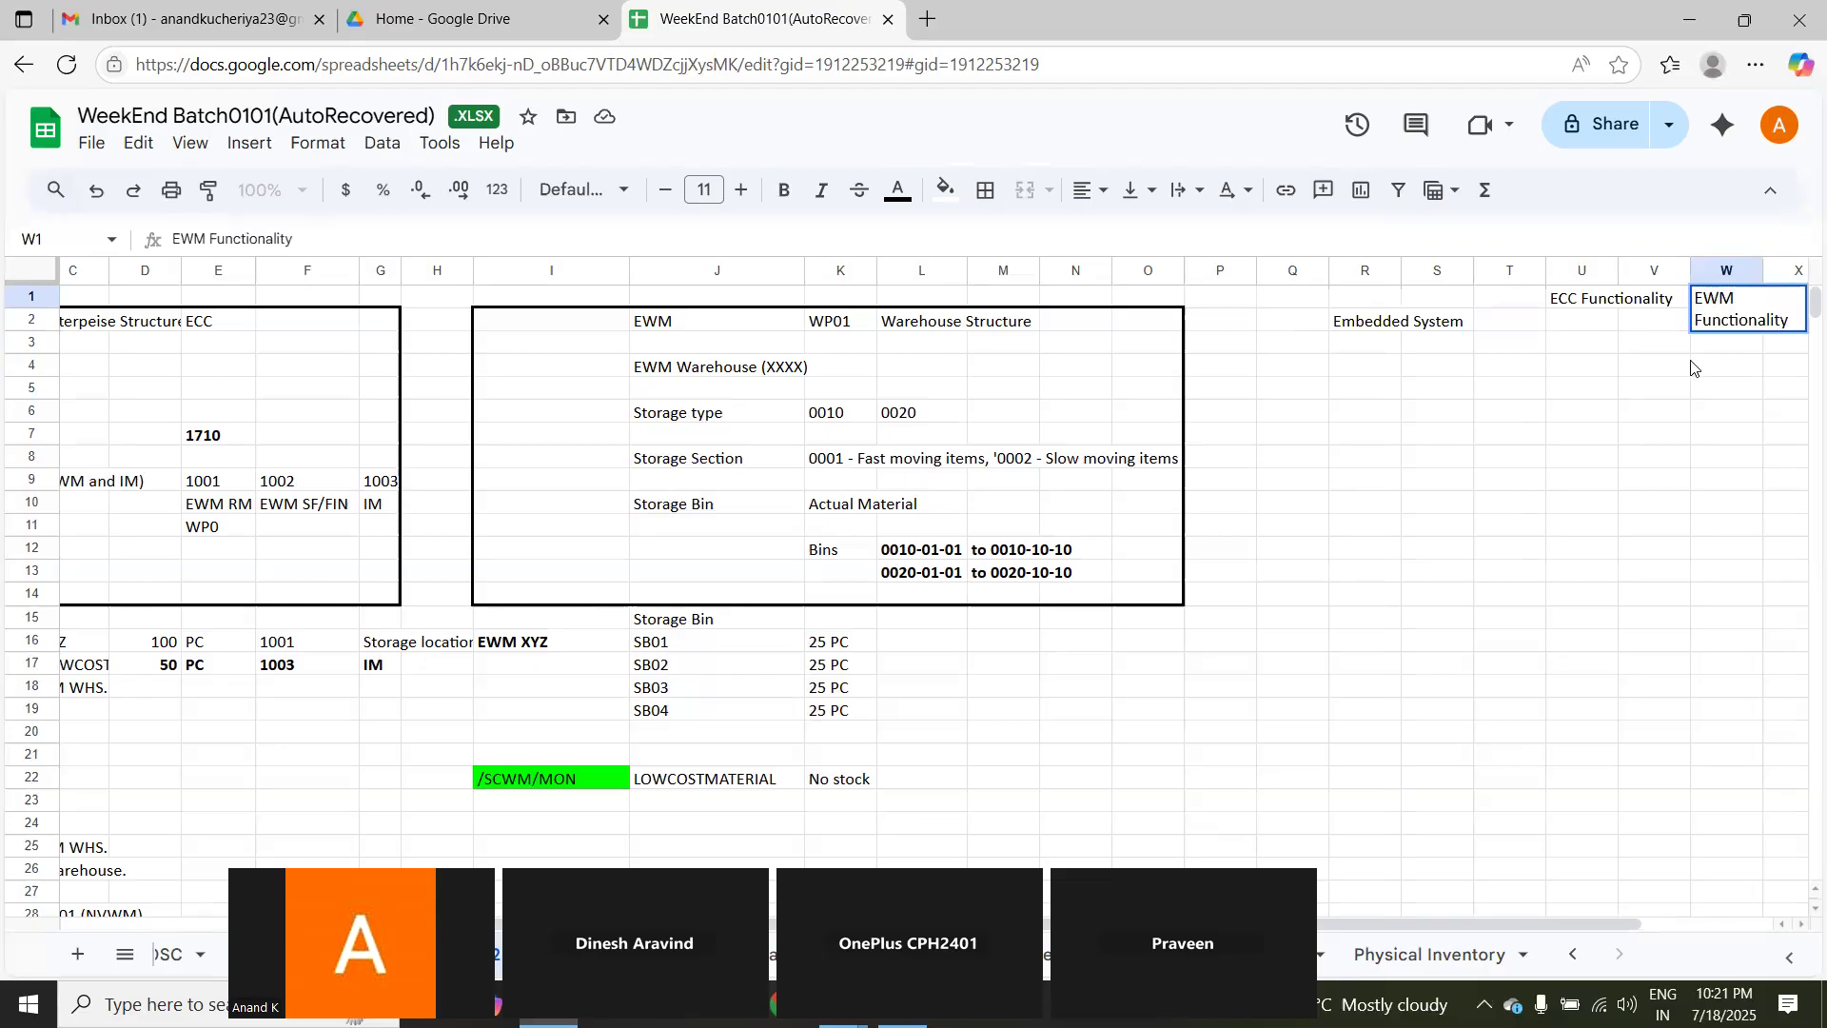
{"action": "left_click", "coordinate": [1658, 406]}
Step: Enter 1 Server in T2 for the Embedded System row and mark X in U2 and W2 under both functionality headings
{"action": "left_click", "coordinate": [1514, 324]}
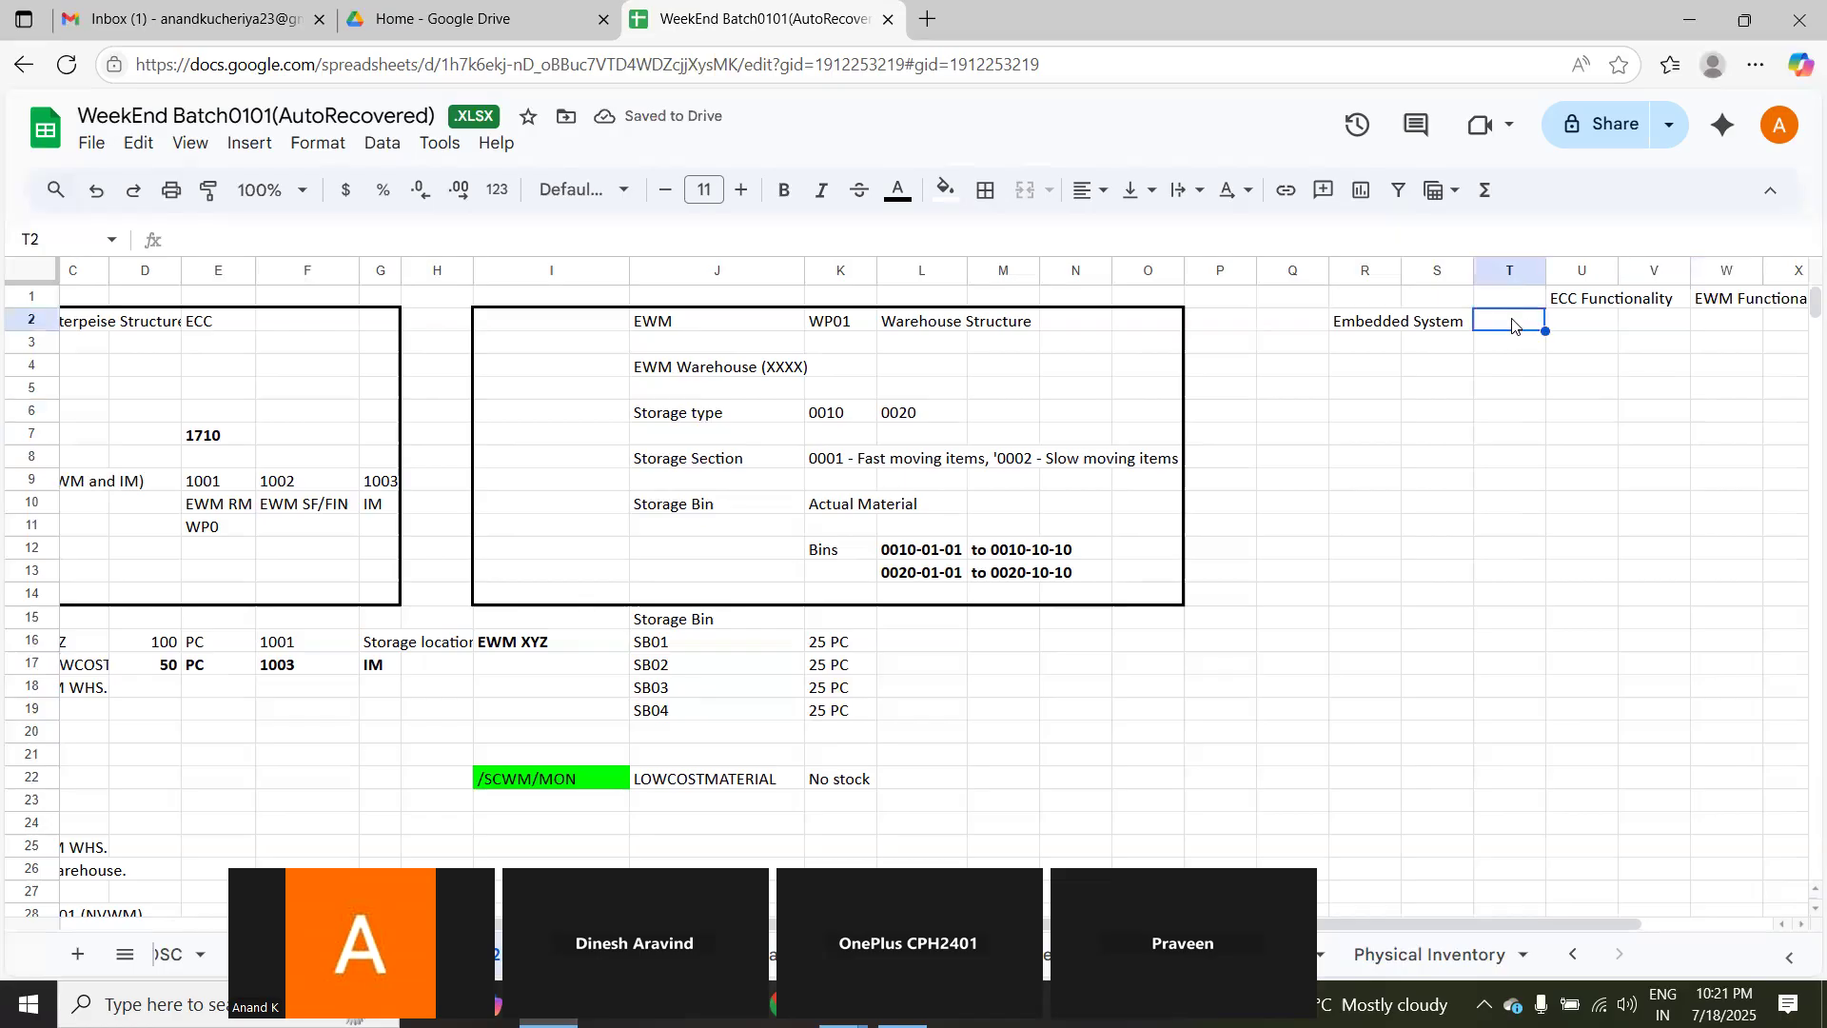
{"action": "type", "text": "1"}
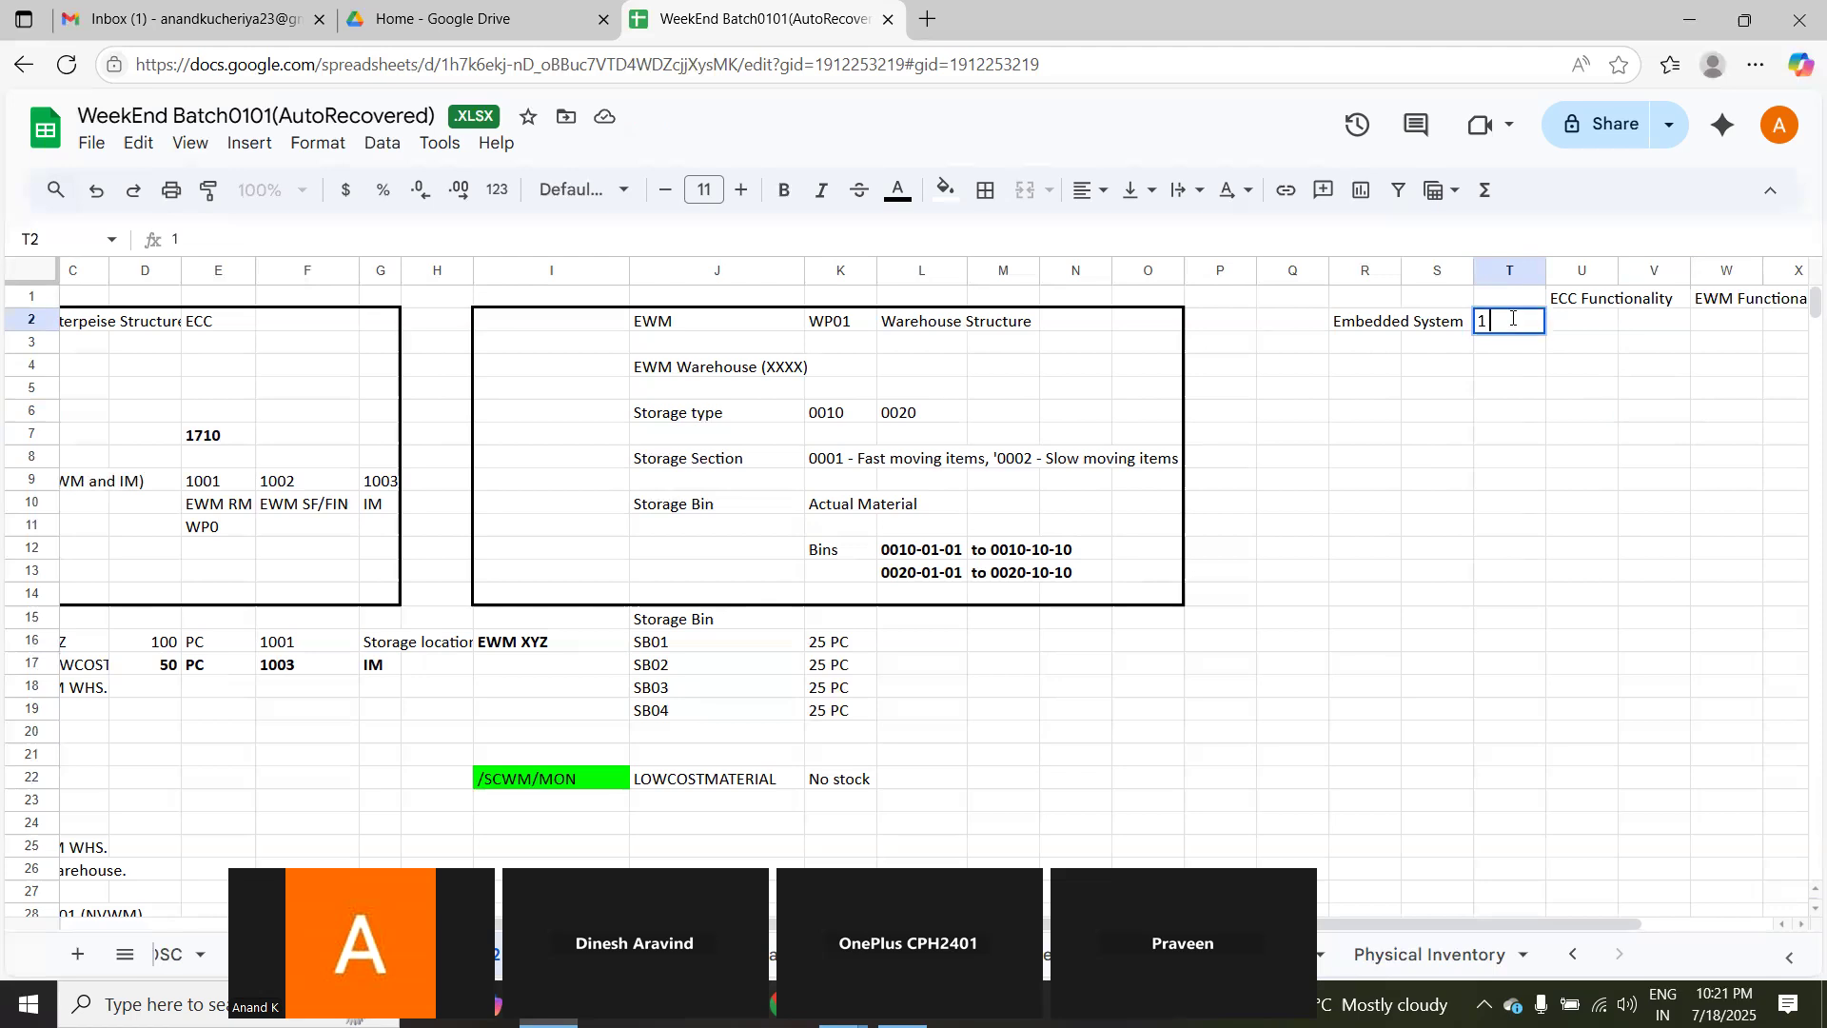
{"action": "type", "text": " Server"}
{"action": "key", "text": "Tab"}
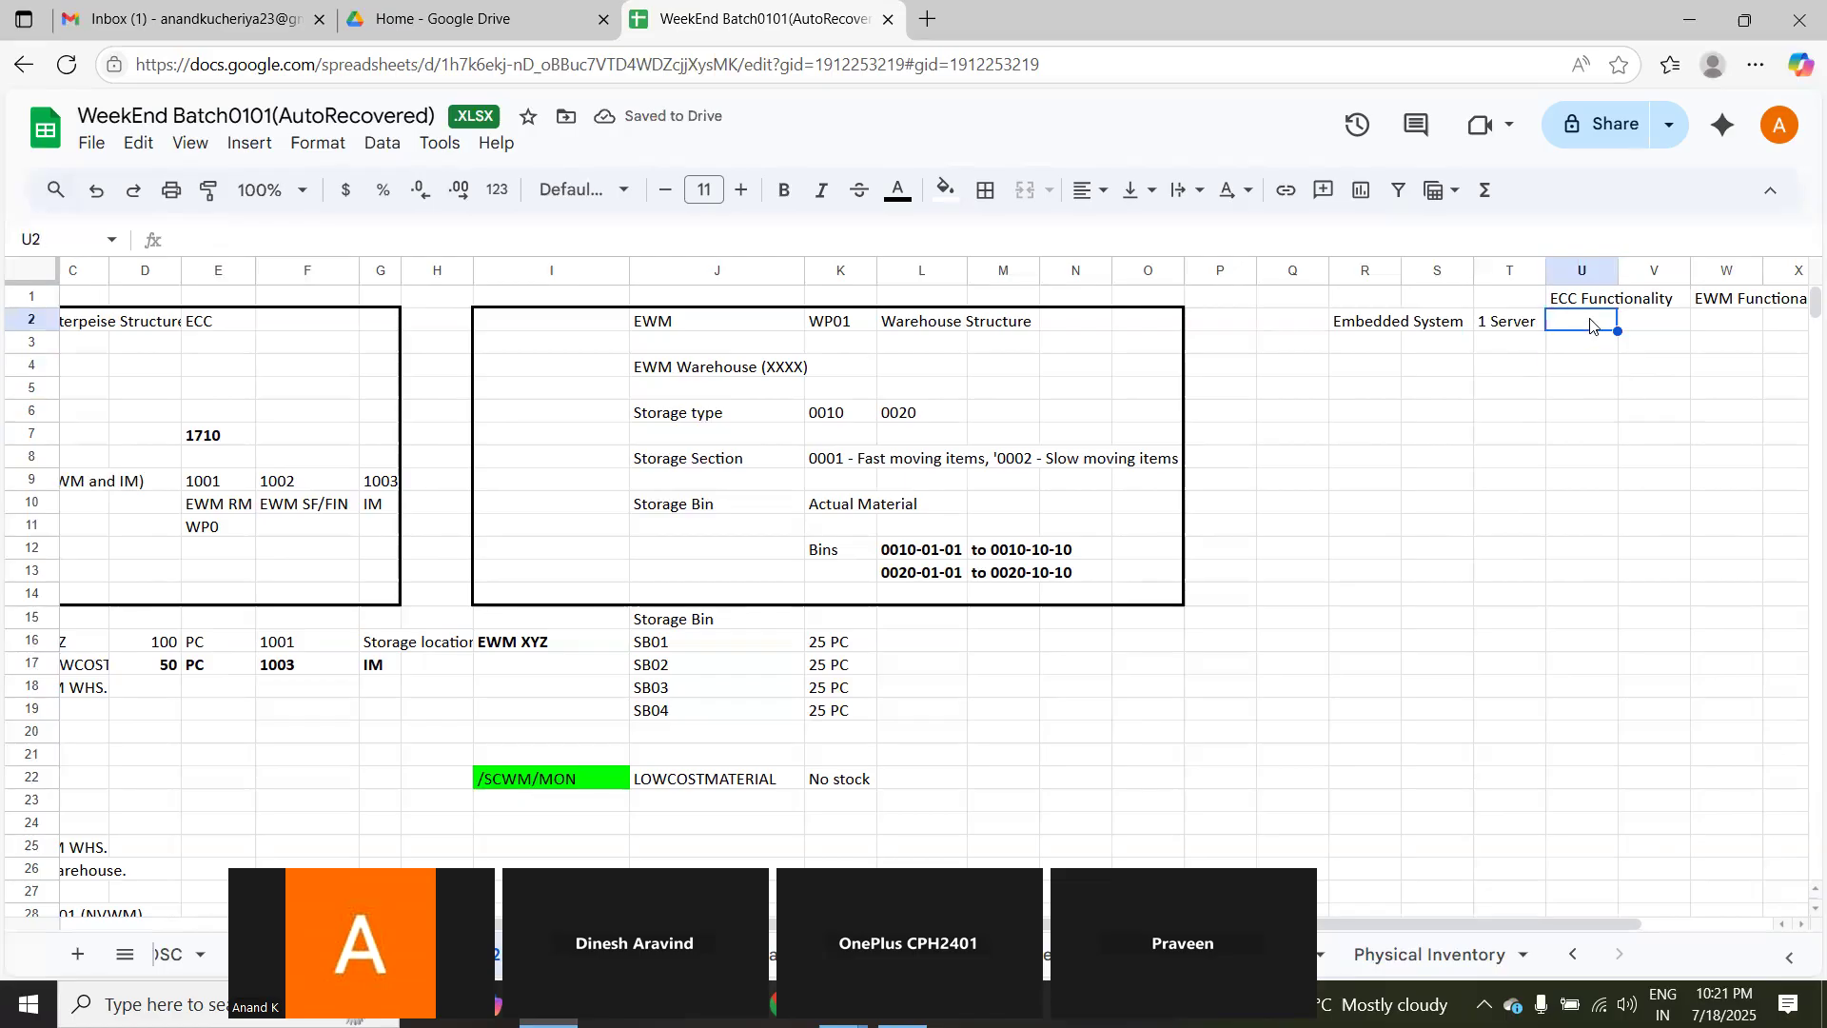
{"action": "type", "text": "X"}
{"action": "left_click", "coordinate": [1742, 326]}
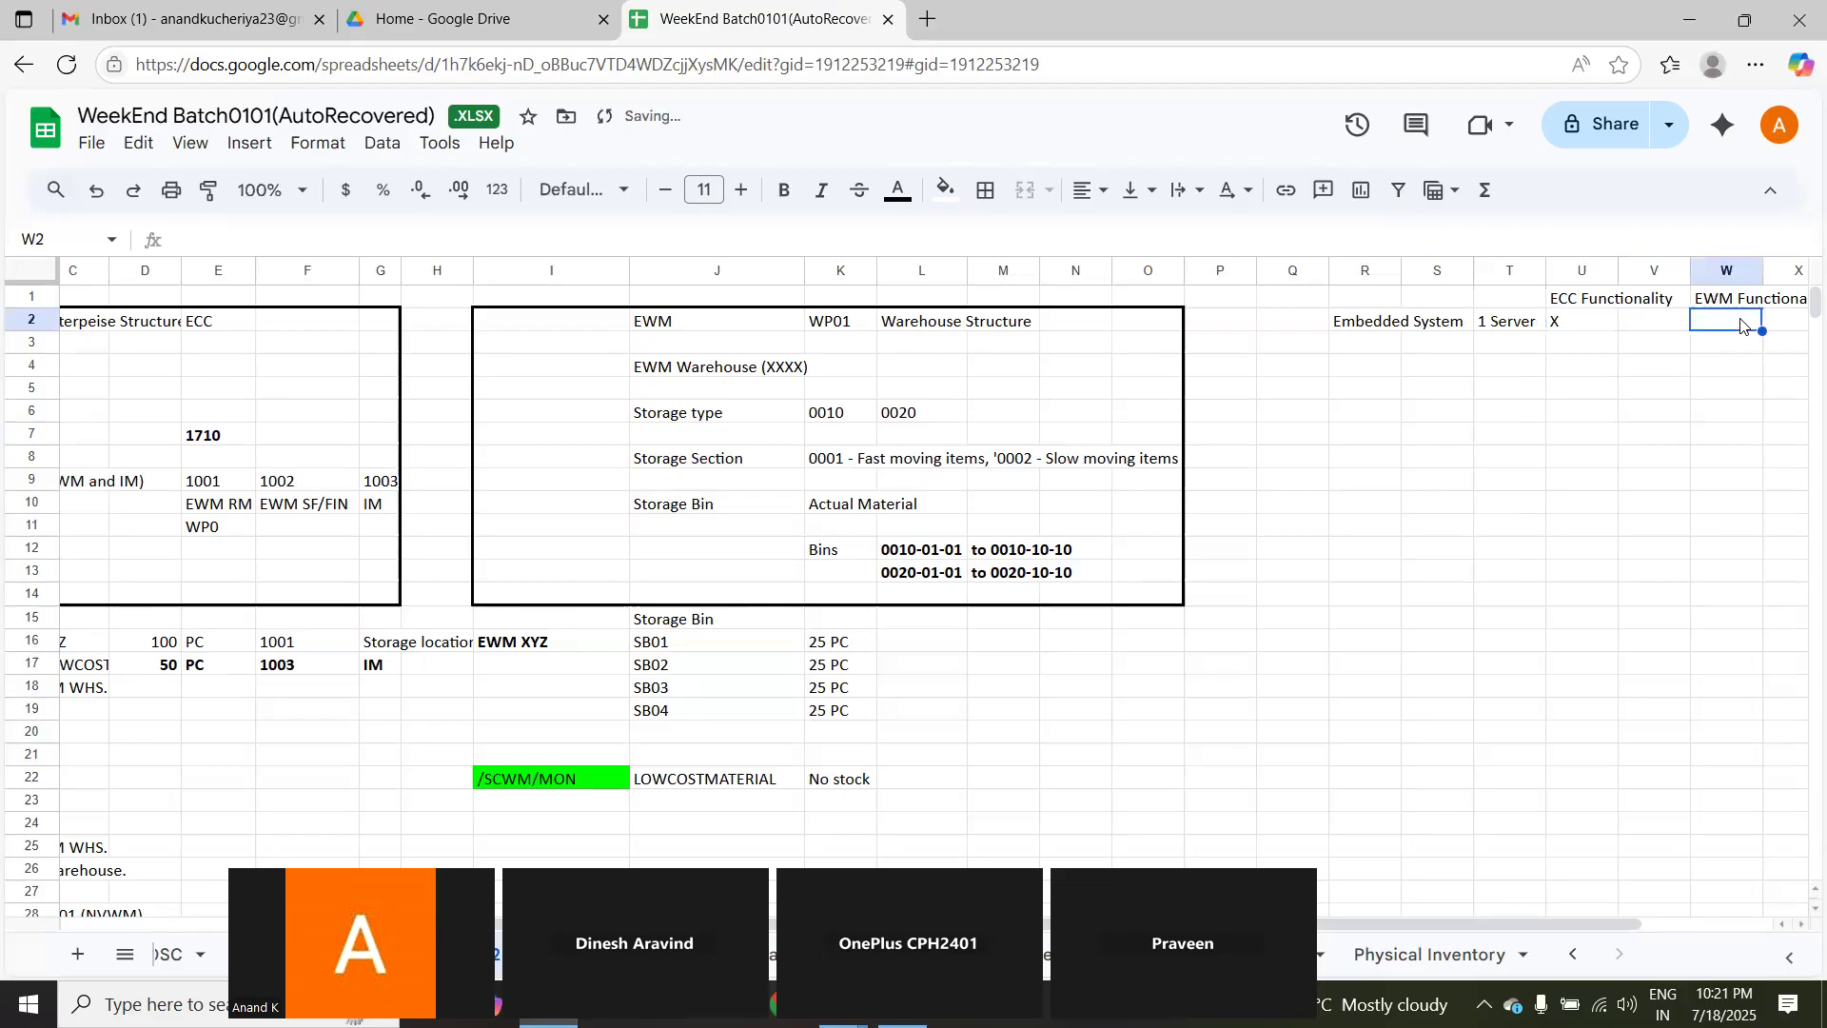
{"action": "type", "text": "X"}
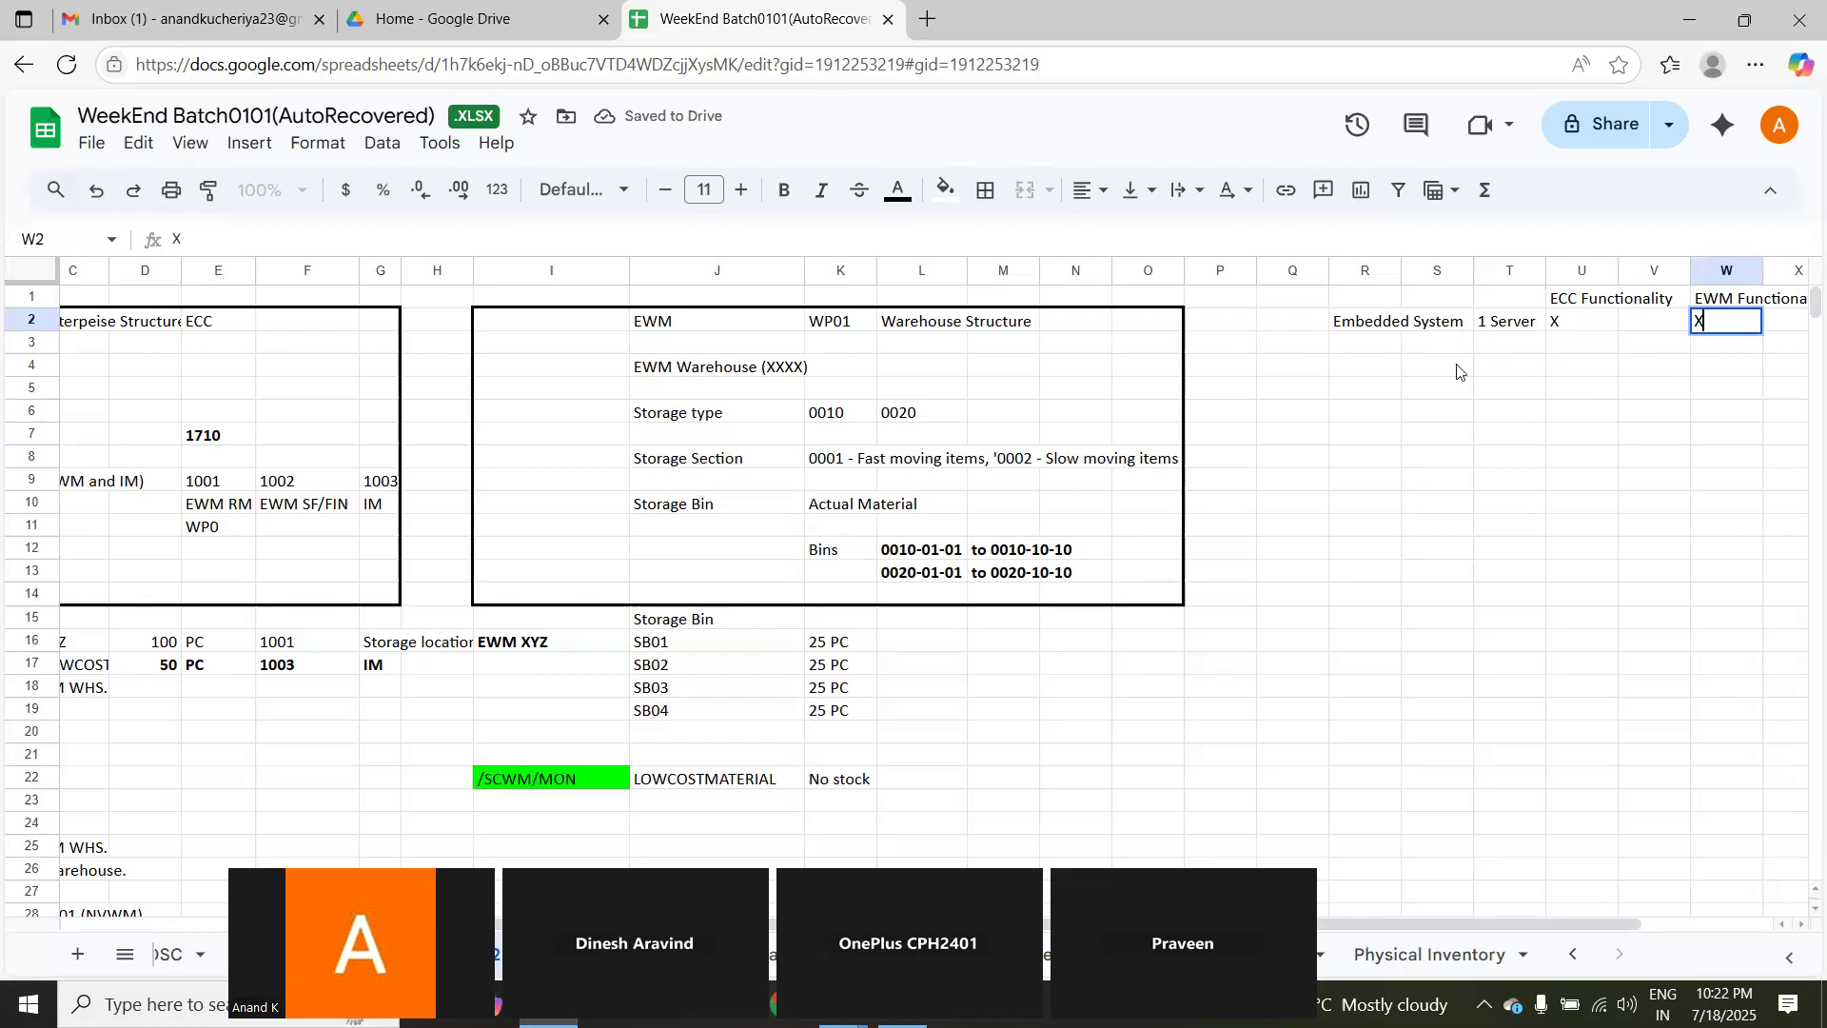
{"action": "left_click", "coordinate": [1357, 388]}
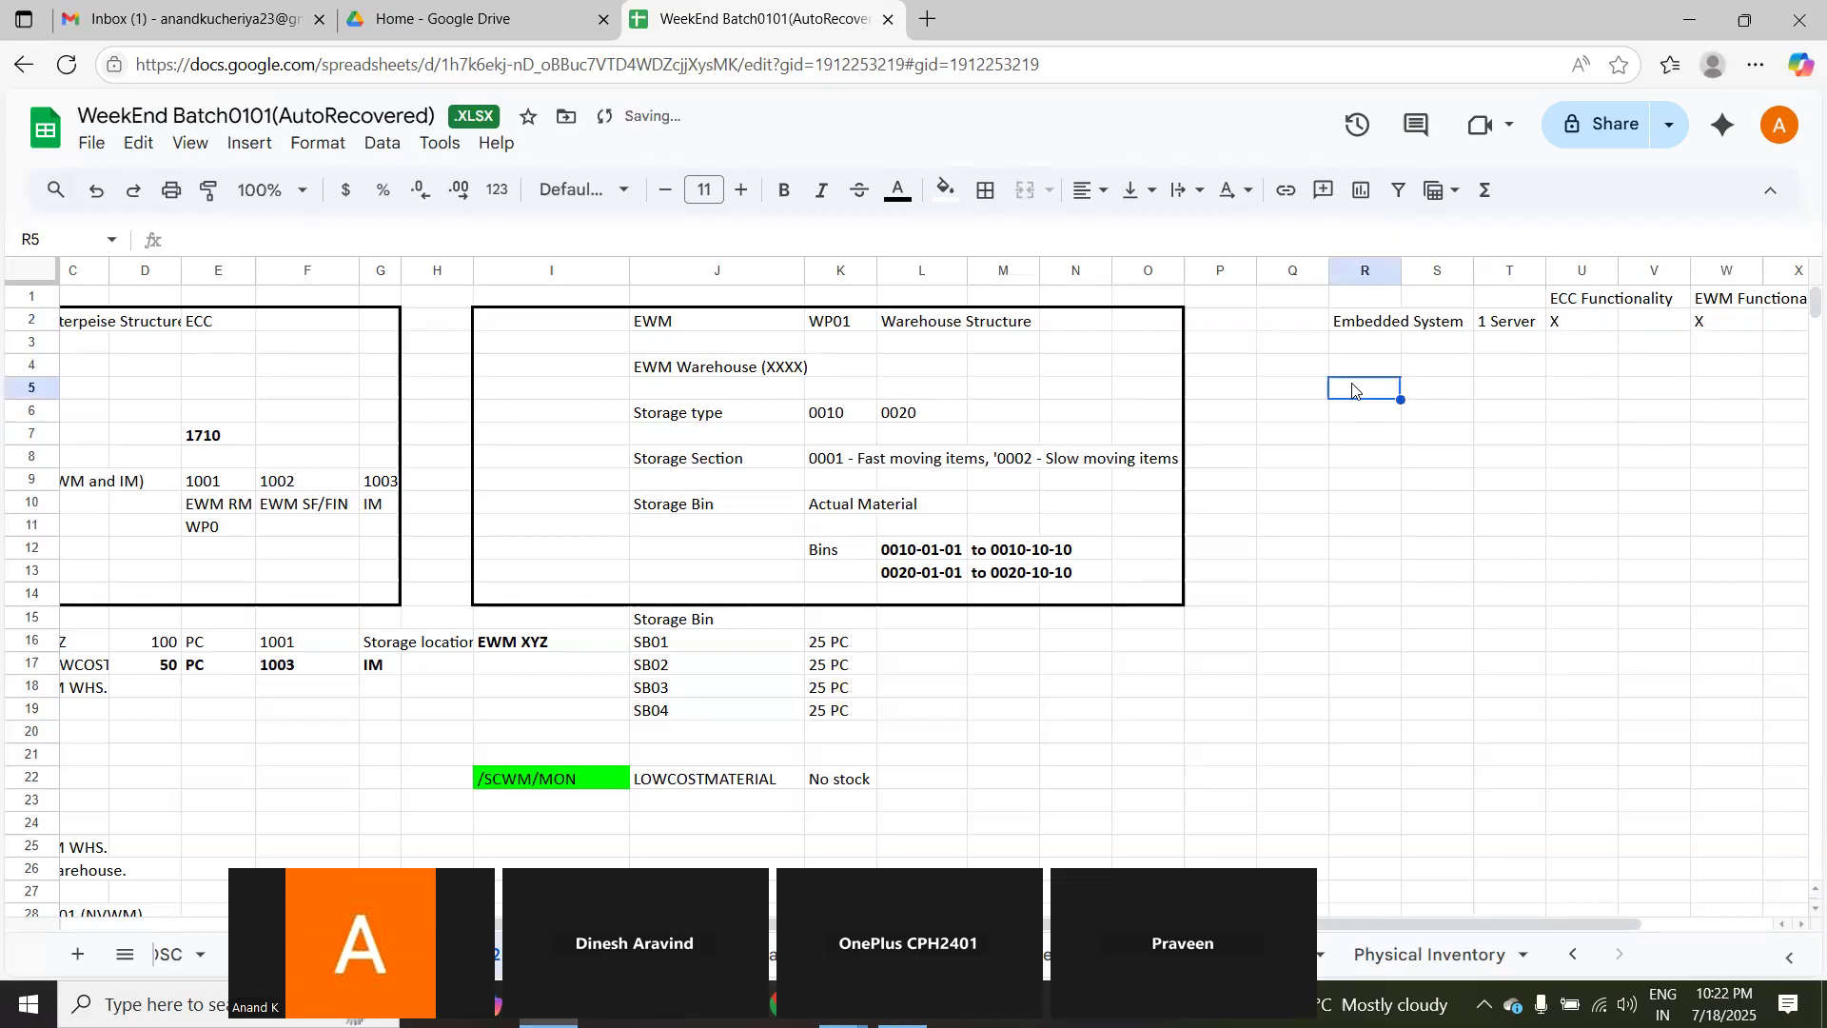
Step: Enter MMBE in U3 under ECC Functionality and MON in W3 under EWM Functionality
{"action": "left_click", "coordinate": [1576, 352]}
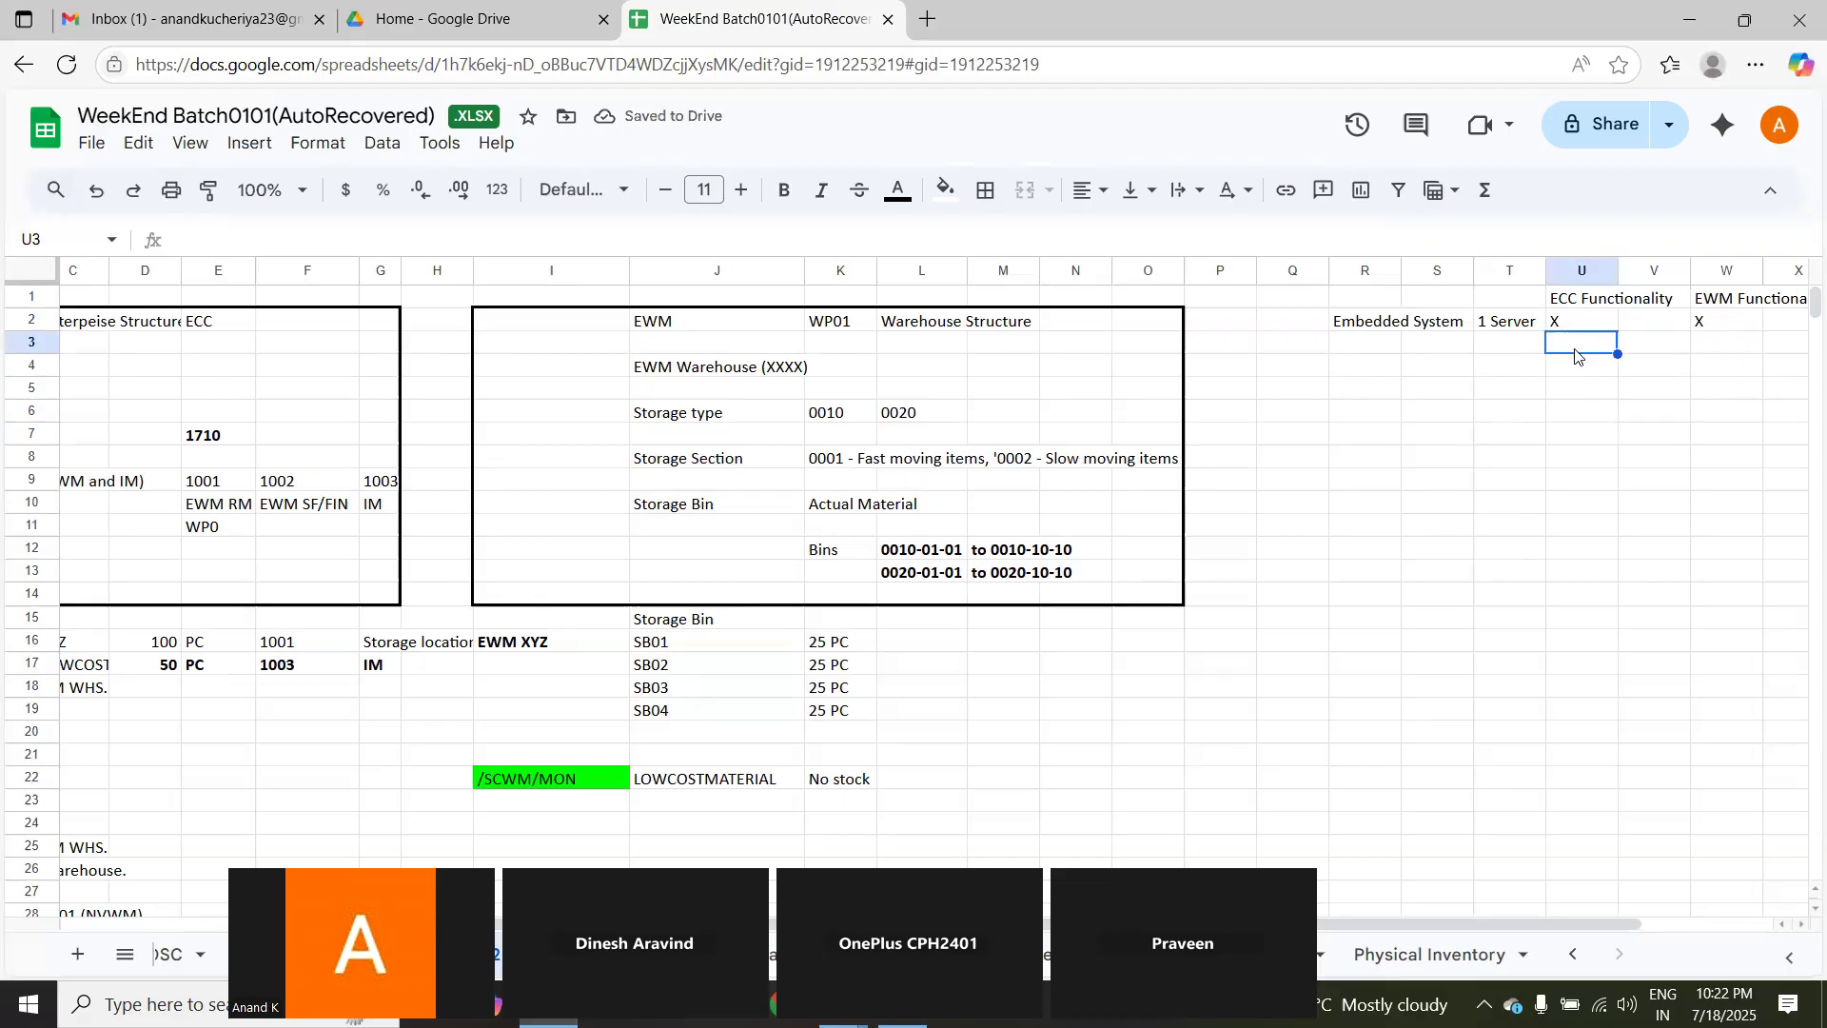
{"action": "type", "text": "MMBE"}
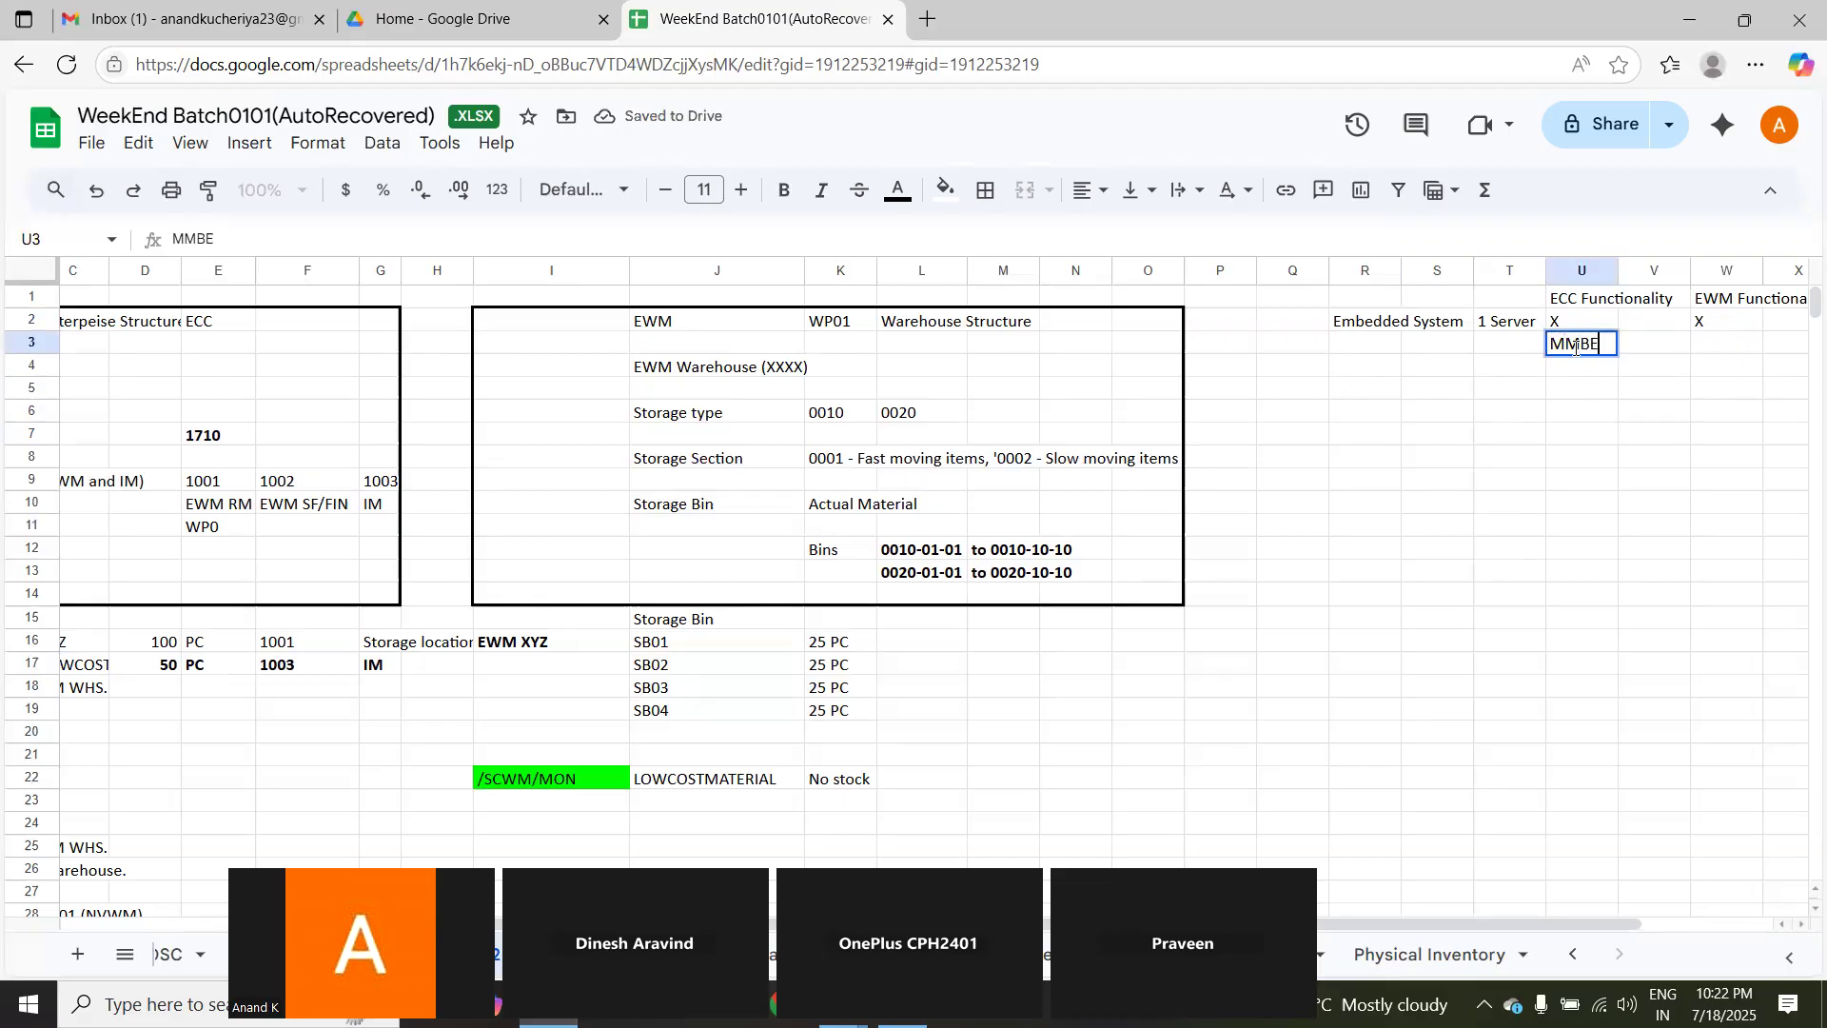
{"action": "left_click", "coordinate": [1715, 351]}
{"action": "type", "text": "M"}
{"action": "type", "text": "OO"}
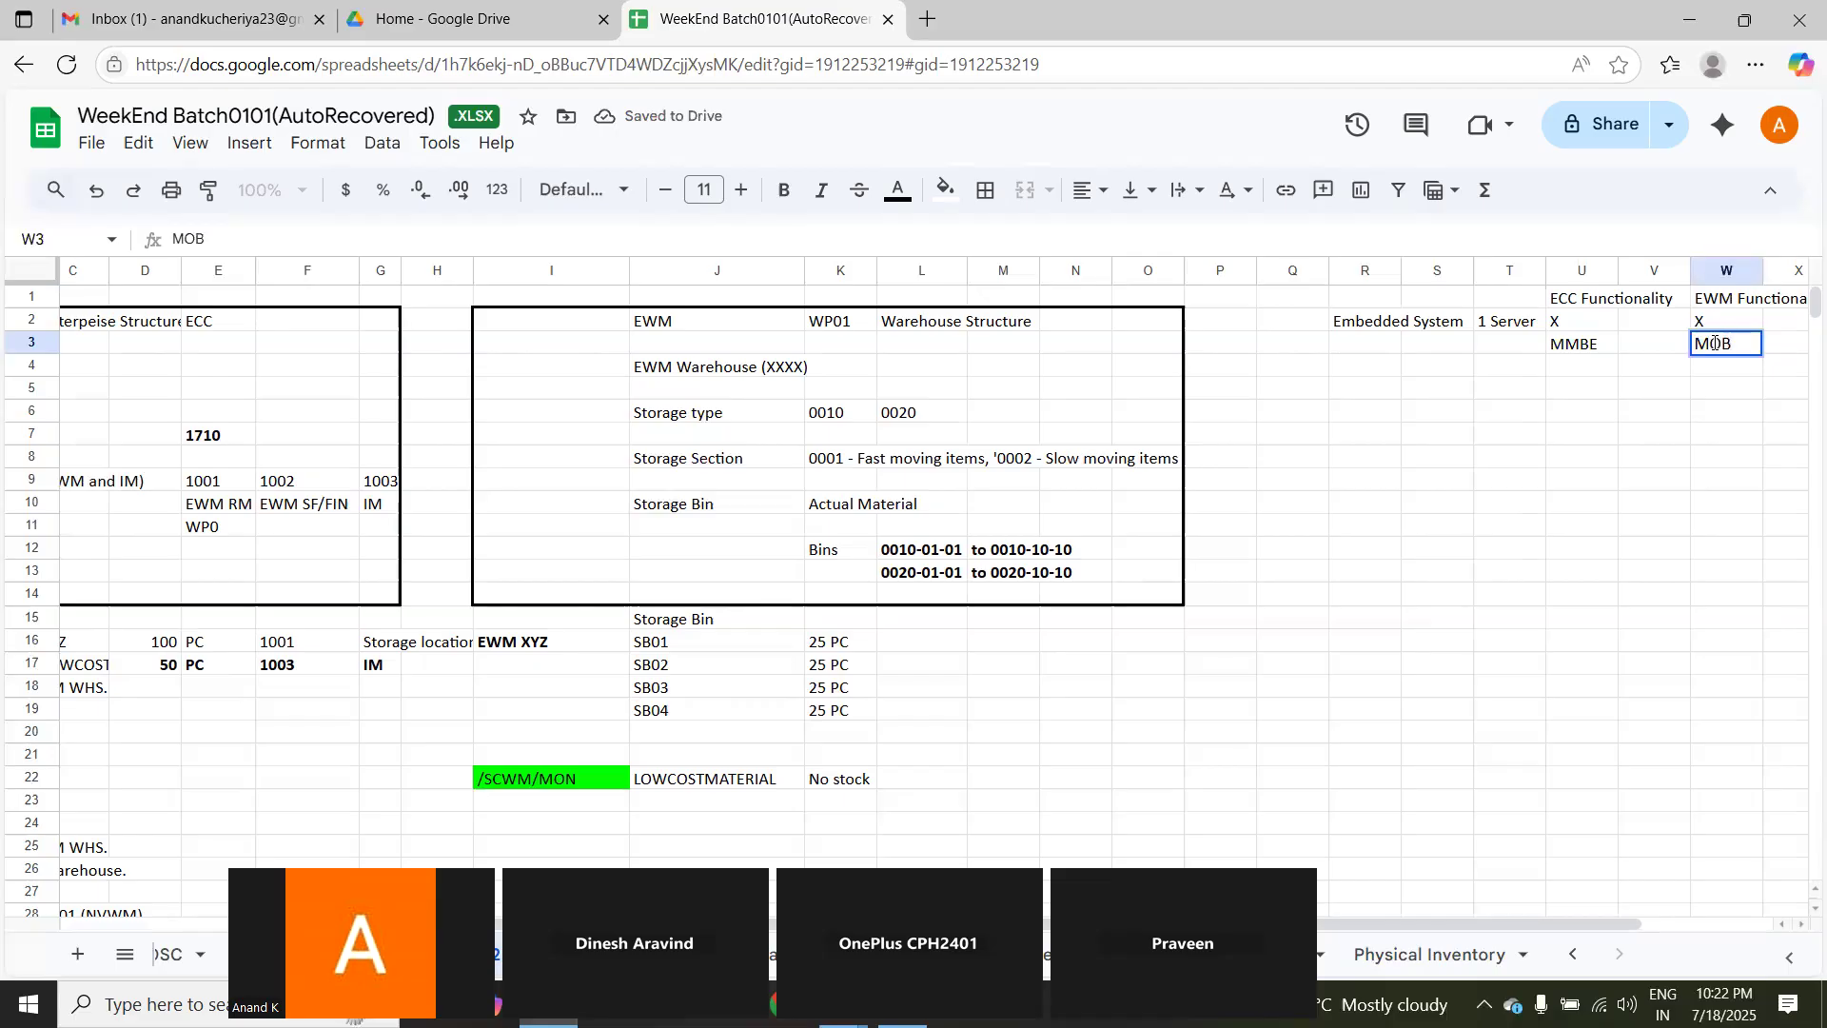
{"action": "key", "text": "BackSpace"}
{"action": "type", "text": "N"}
Step: Extend the server entry in cell T2 to read 1 Server/System
{"action": "left_click", "coordinate": [1514, 323]}
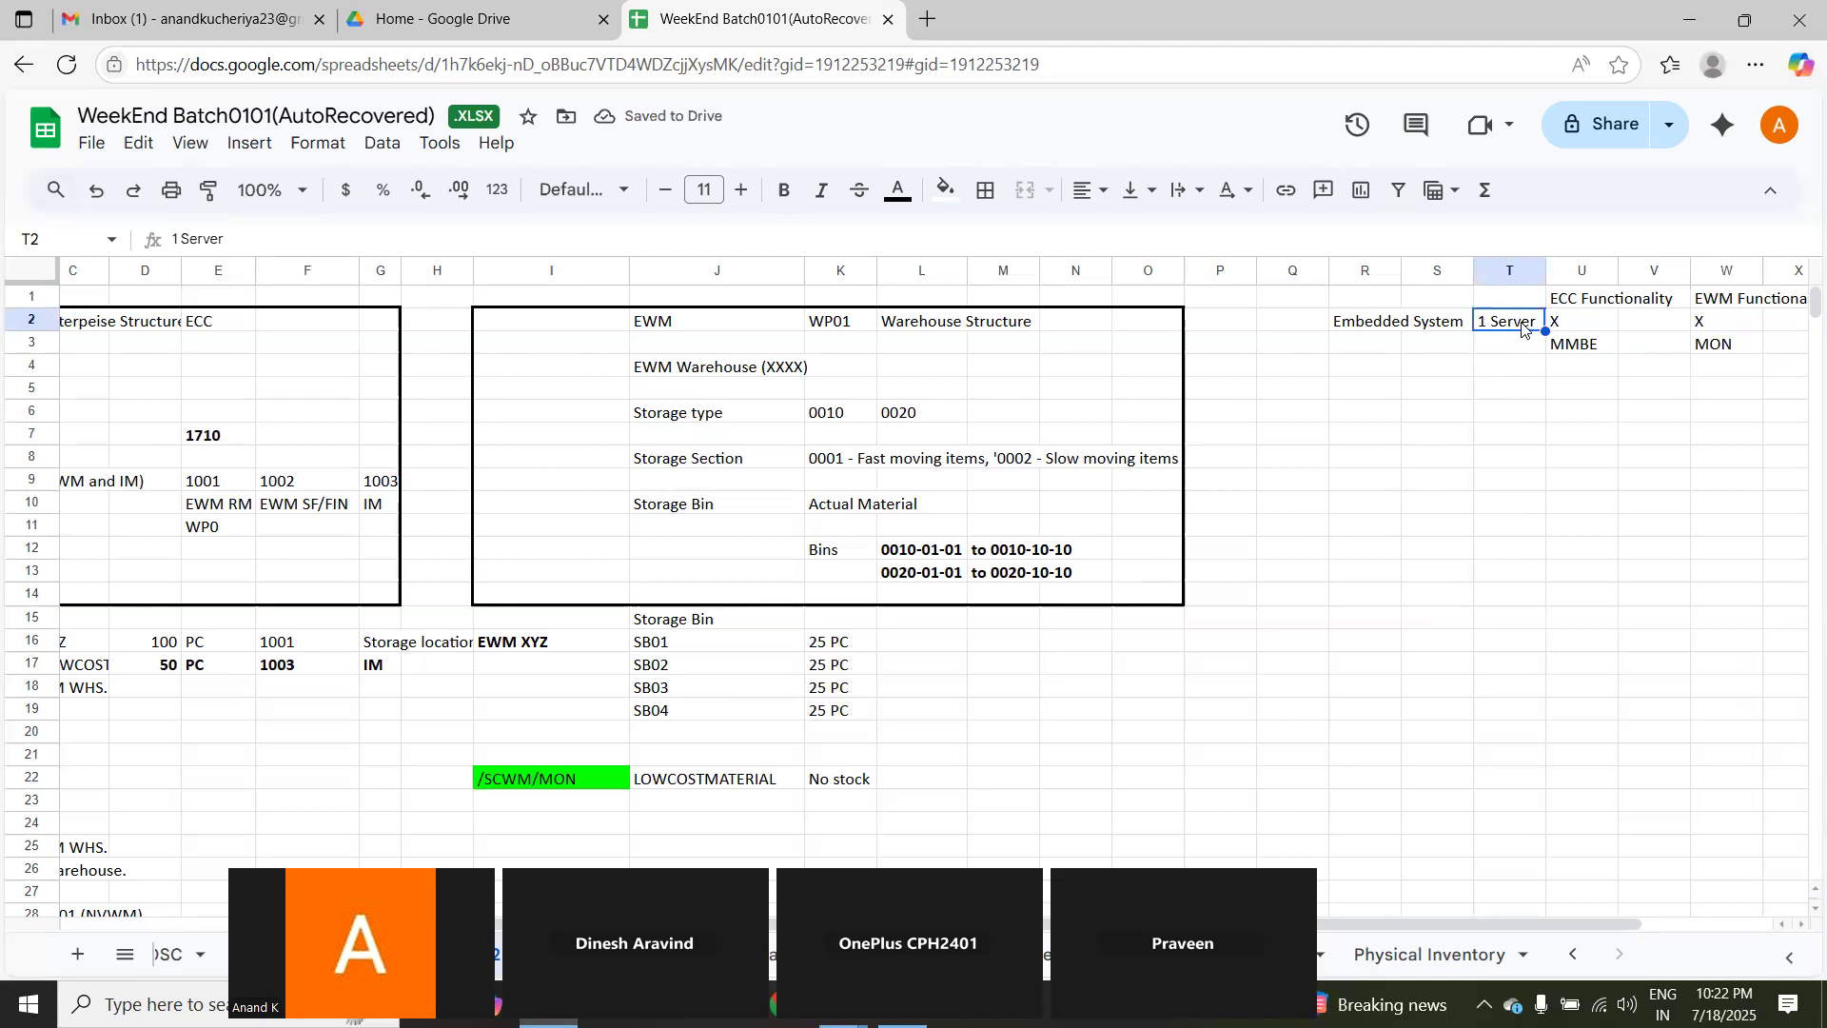
{"action": "left_click", "coordinate": [239, 232]}
{"action": "type", "text": "/System"}
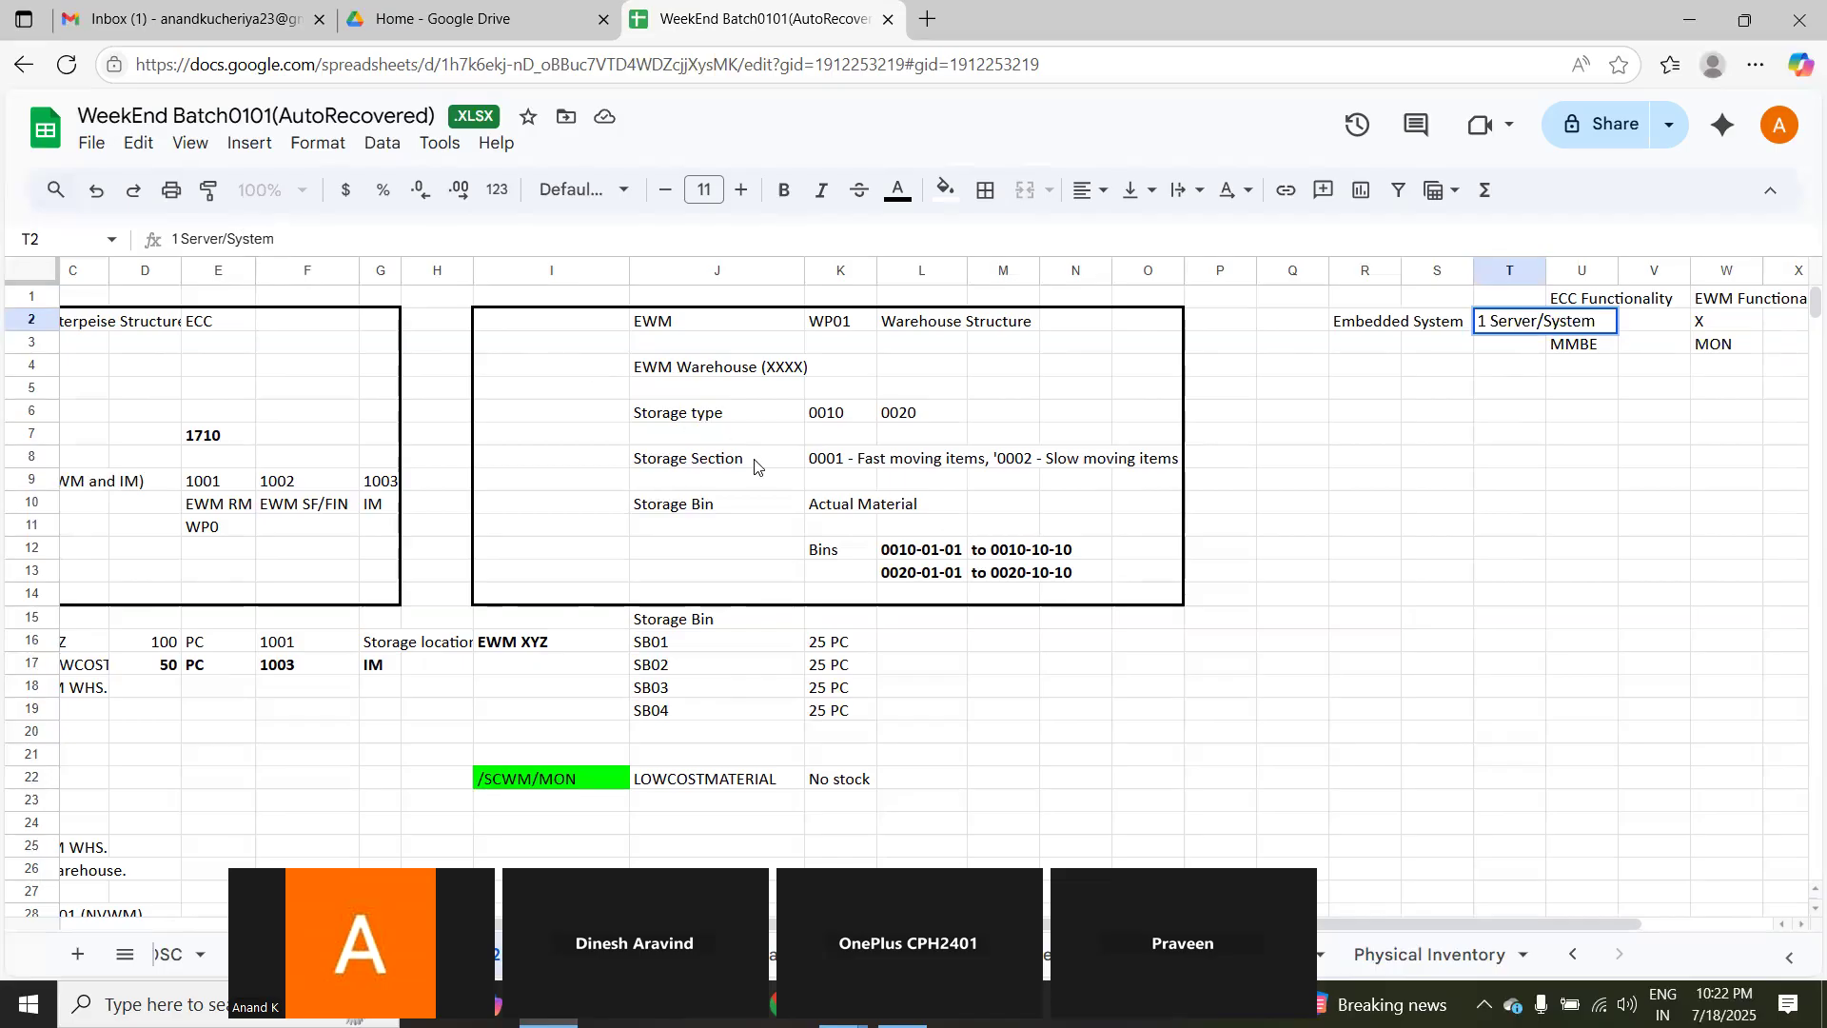
{"action": "left_click", "coordinate": [1438, 388]}
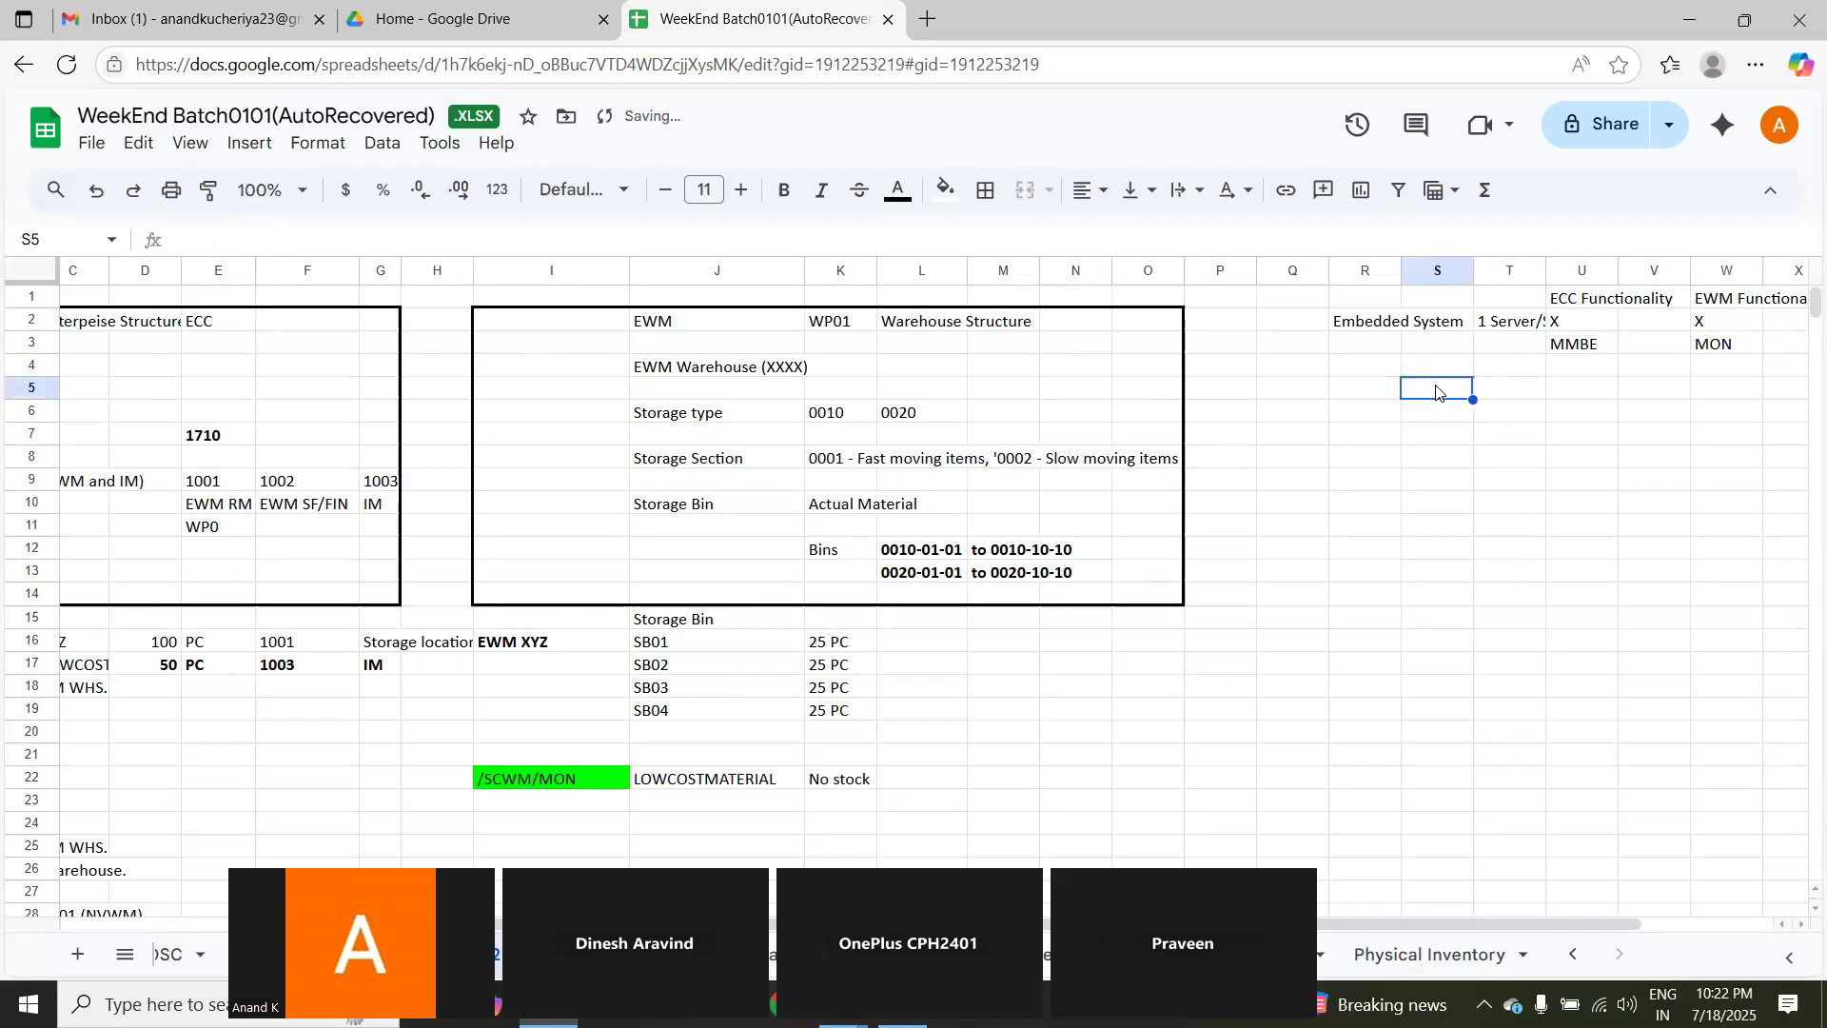
Step: Add a Decen System row with that label in R5 and 1 + 1 Server in T5
{"action": "left_click", "coordinate": [1348, 393]}
{"action": "type", "text": "Dec"}
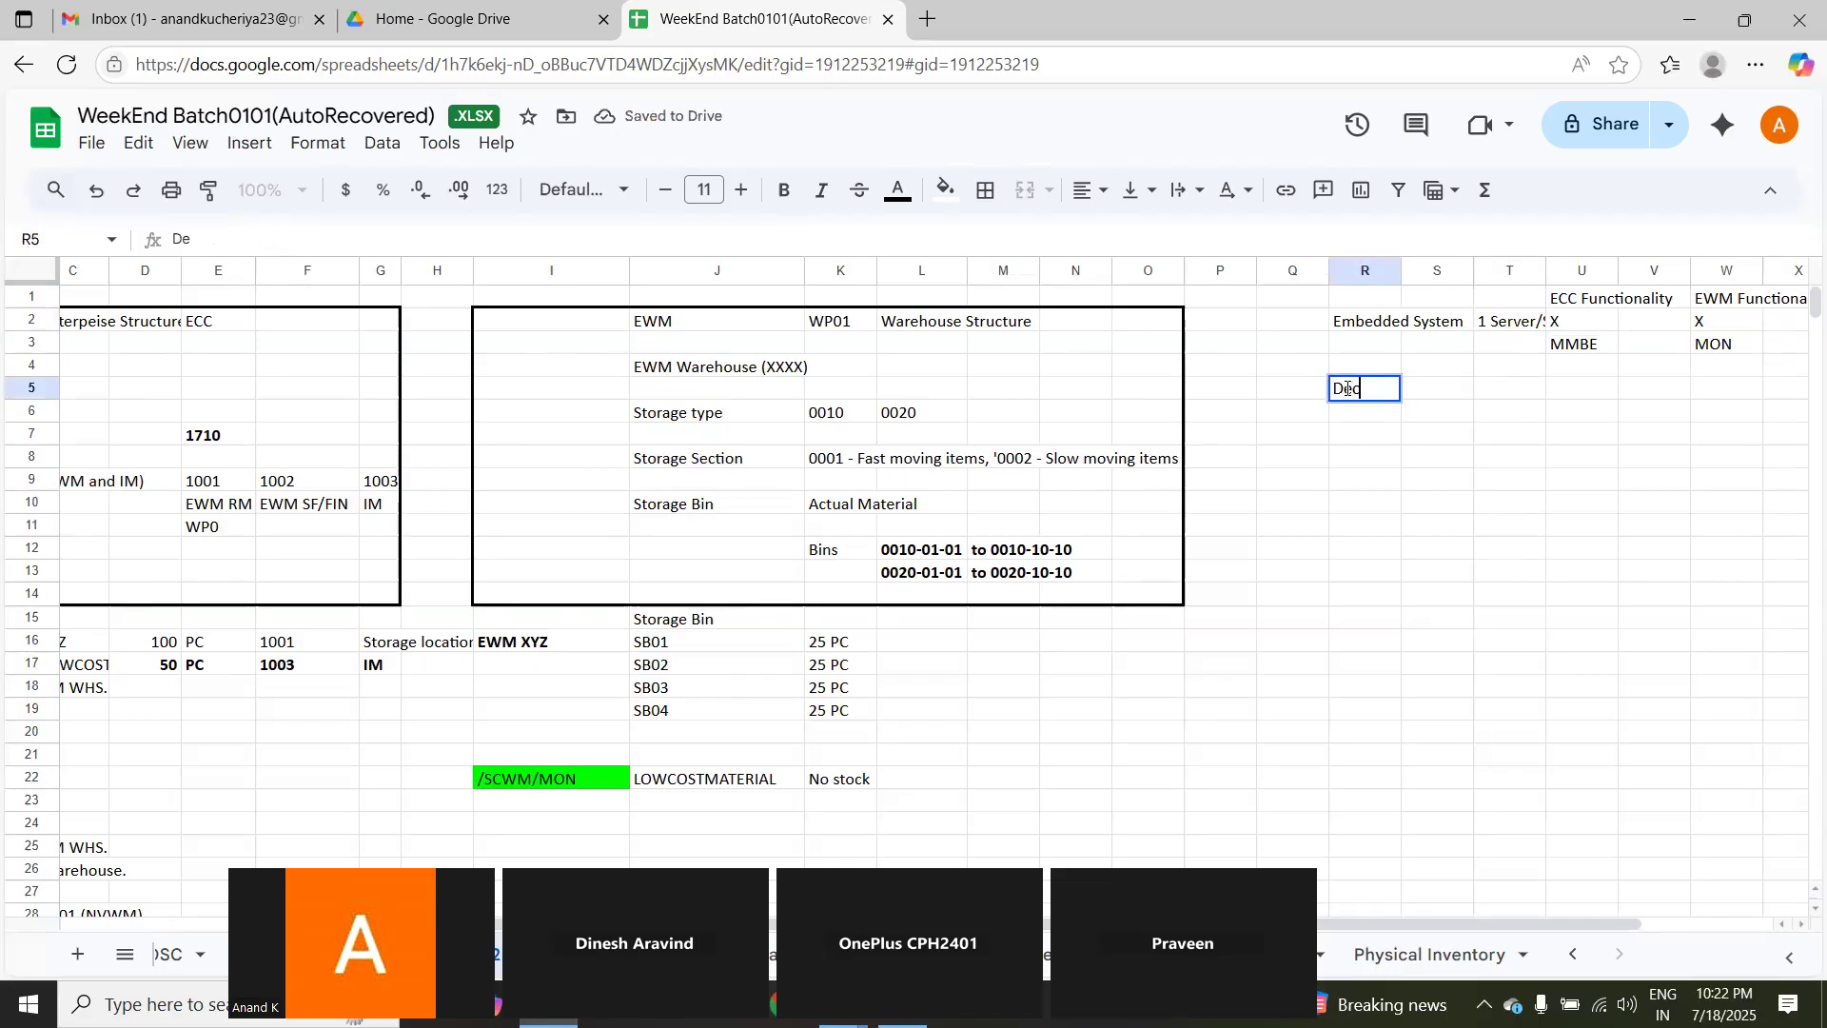
{"action": "type", "text": "en System"}
{"action": "key", "text": "Tab"}
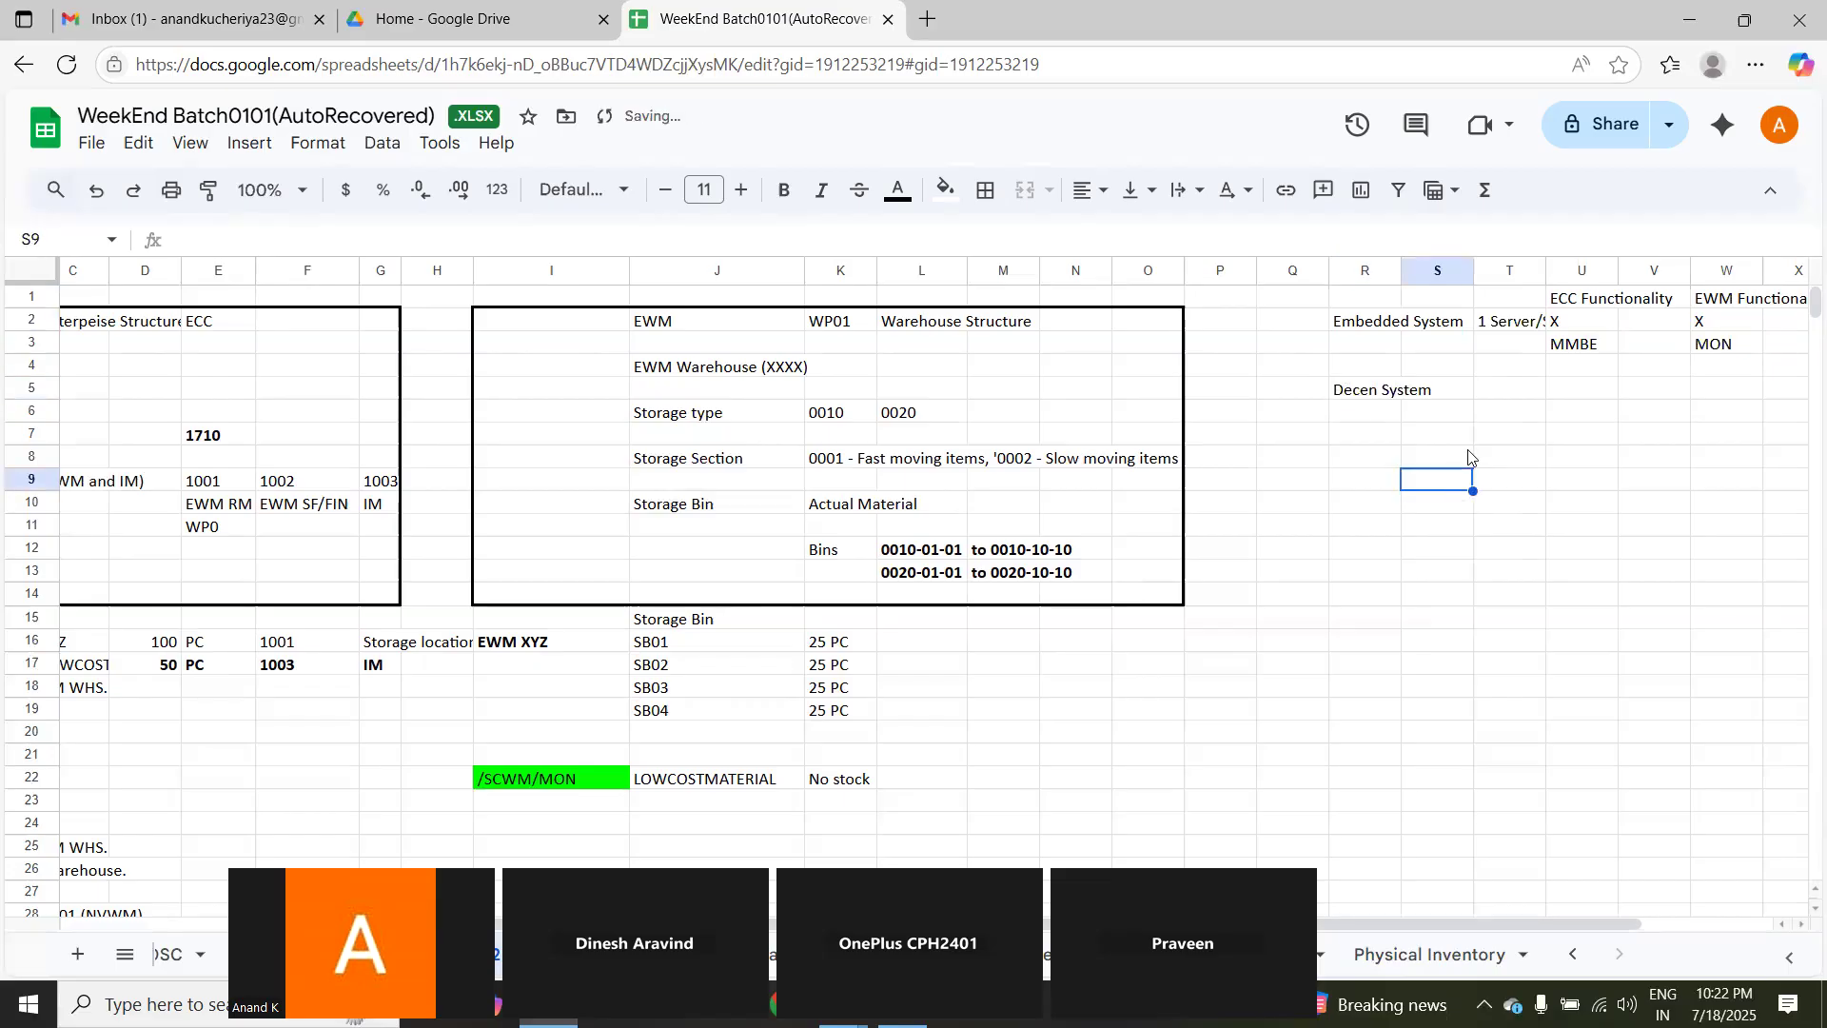
{"action": "left_click", "coordinate": [1490, 396]}
{"action": "type", "text": "1 + 1"}
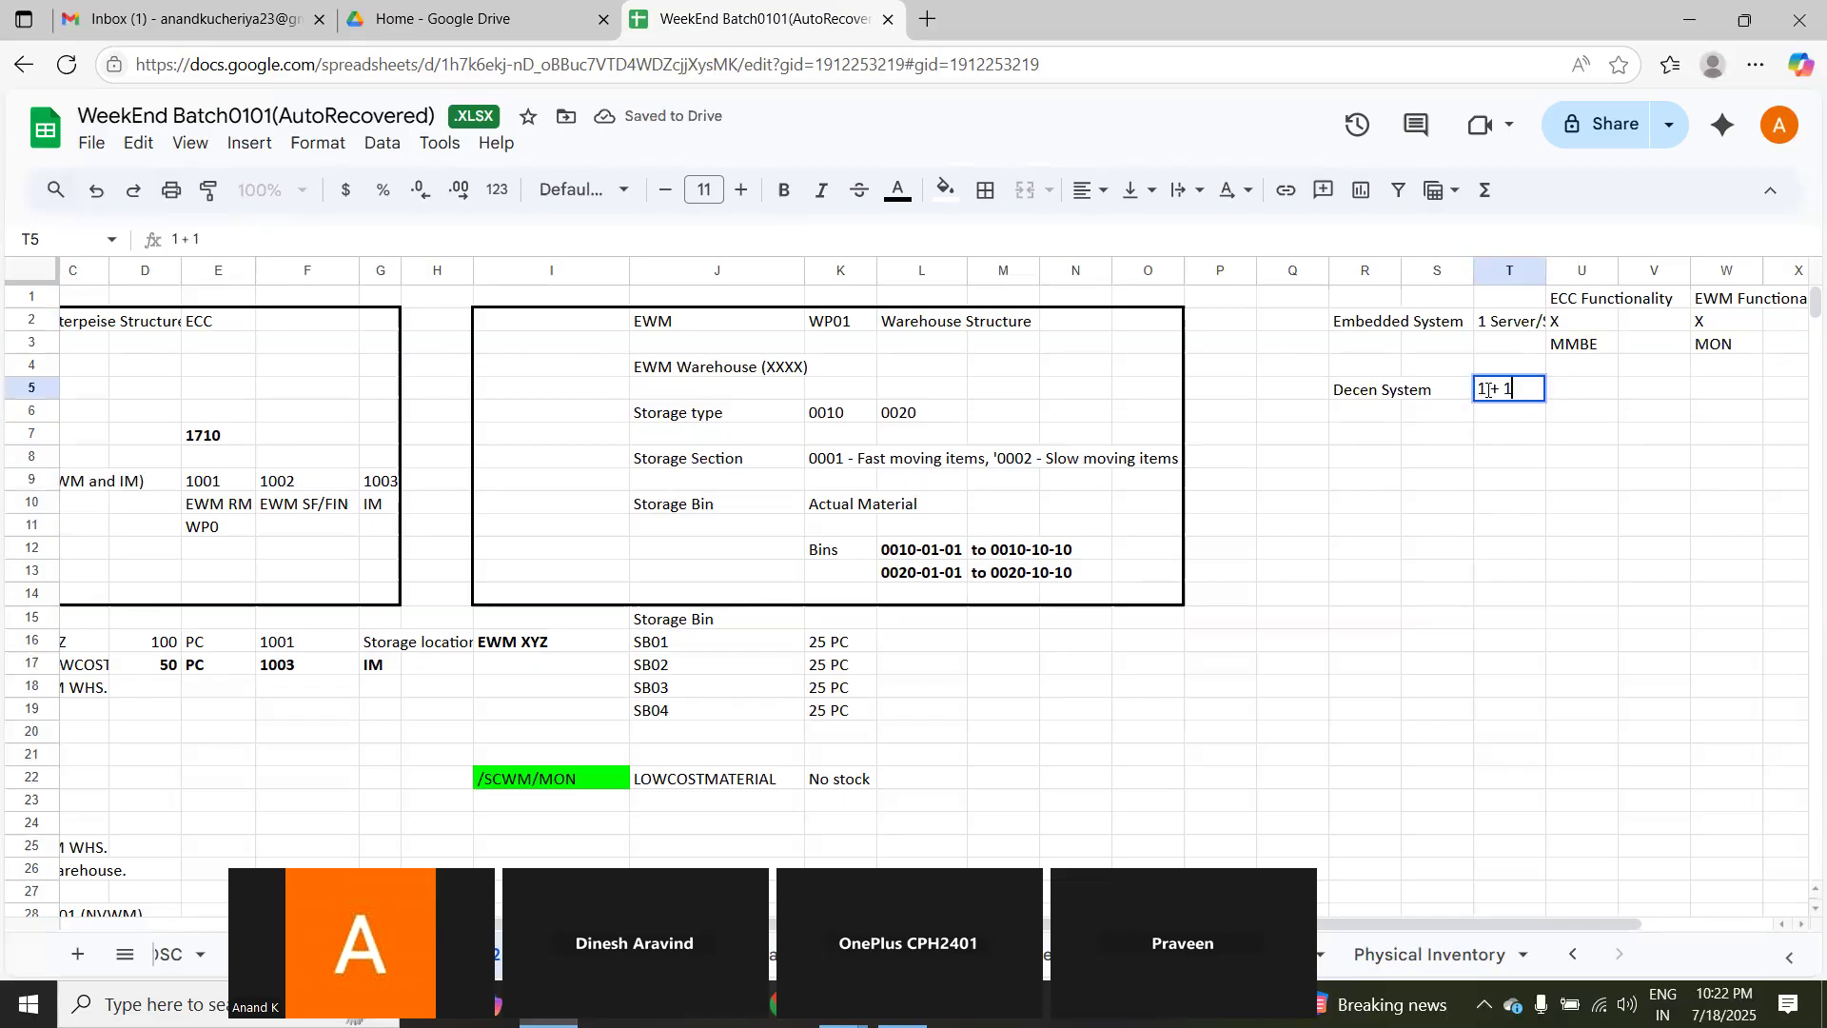
{"action": "type", "text": " Server"}
{"action": "left_click", "coordinate": [1523, 483]}
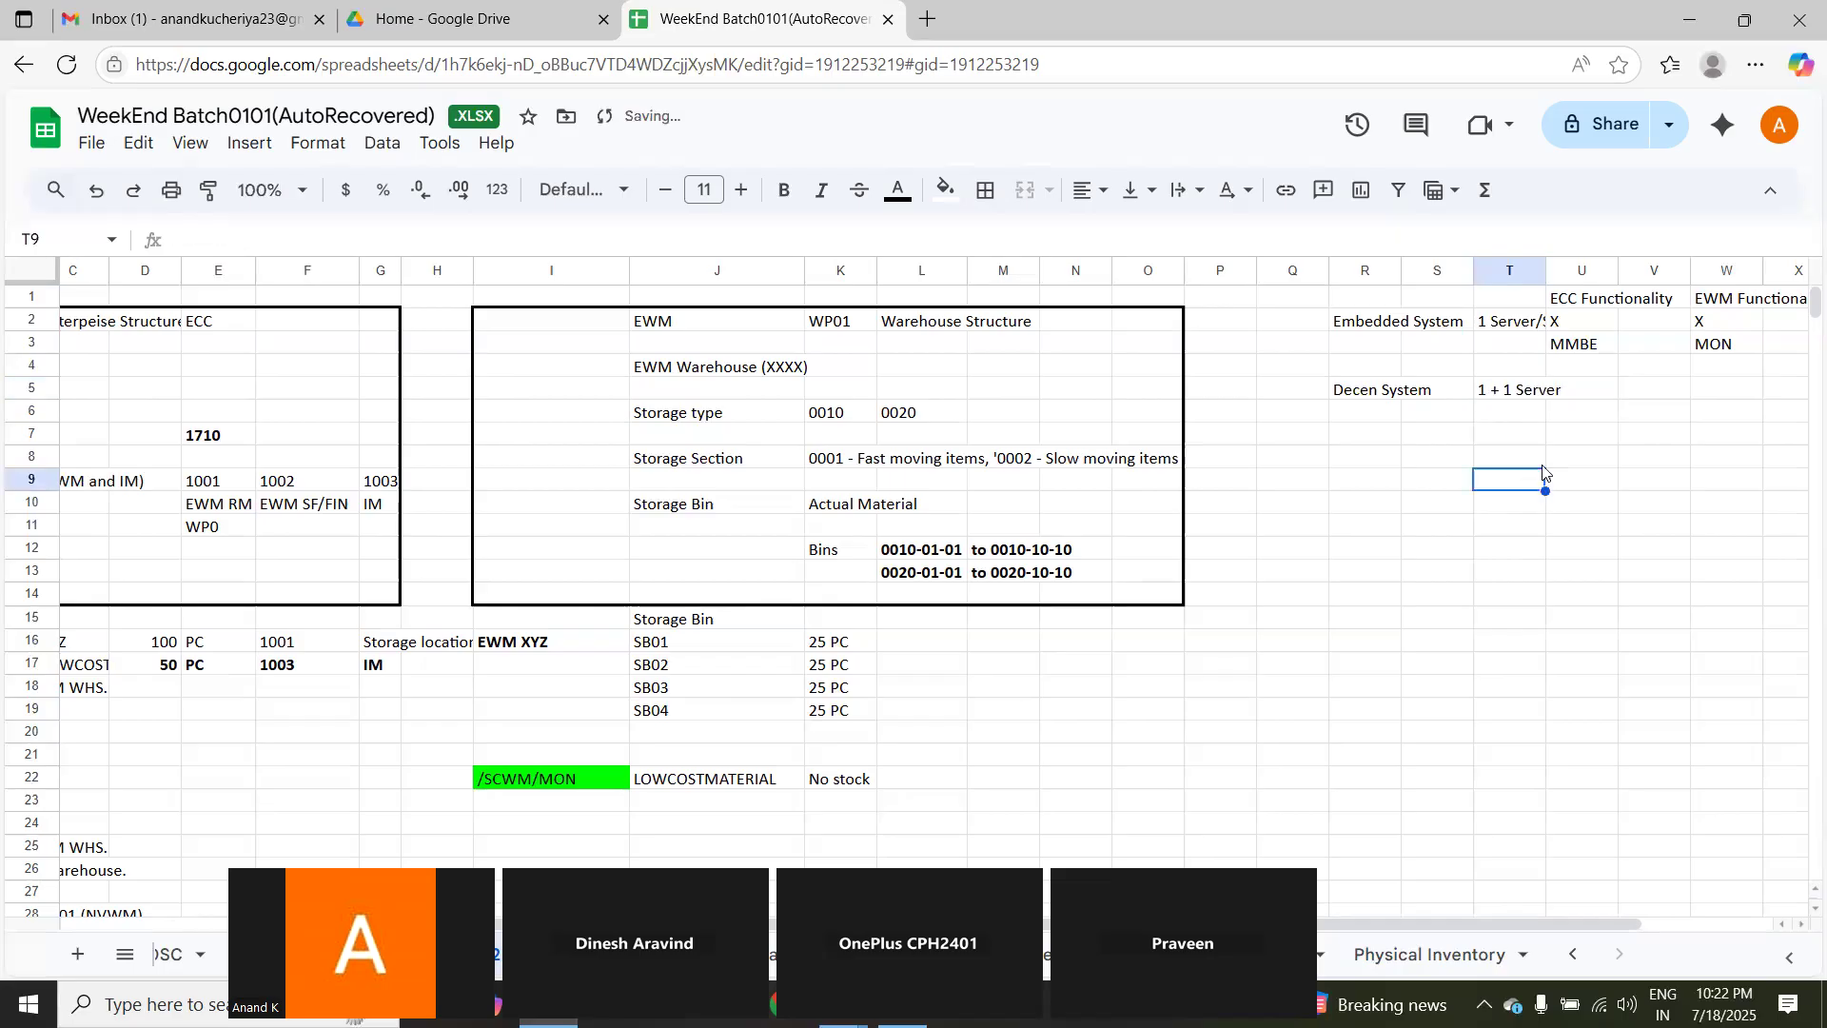
Step: Mark X for the Decen System row in U5 and W5 under the ECC and EWM functionality headings
{"action": "left_click", "coordinate": [1581, 390]}
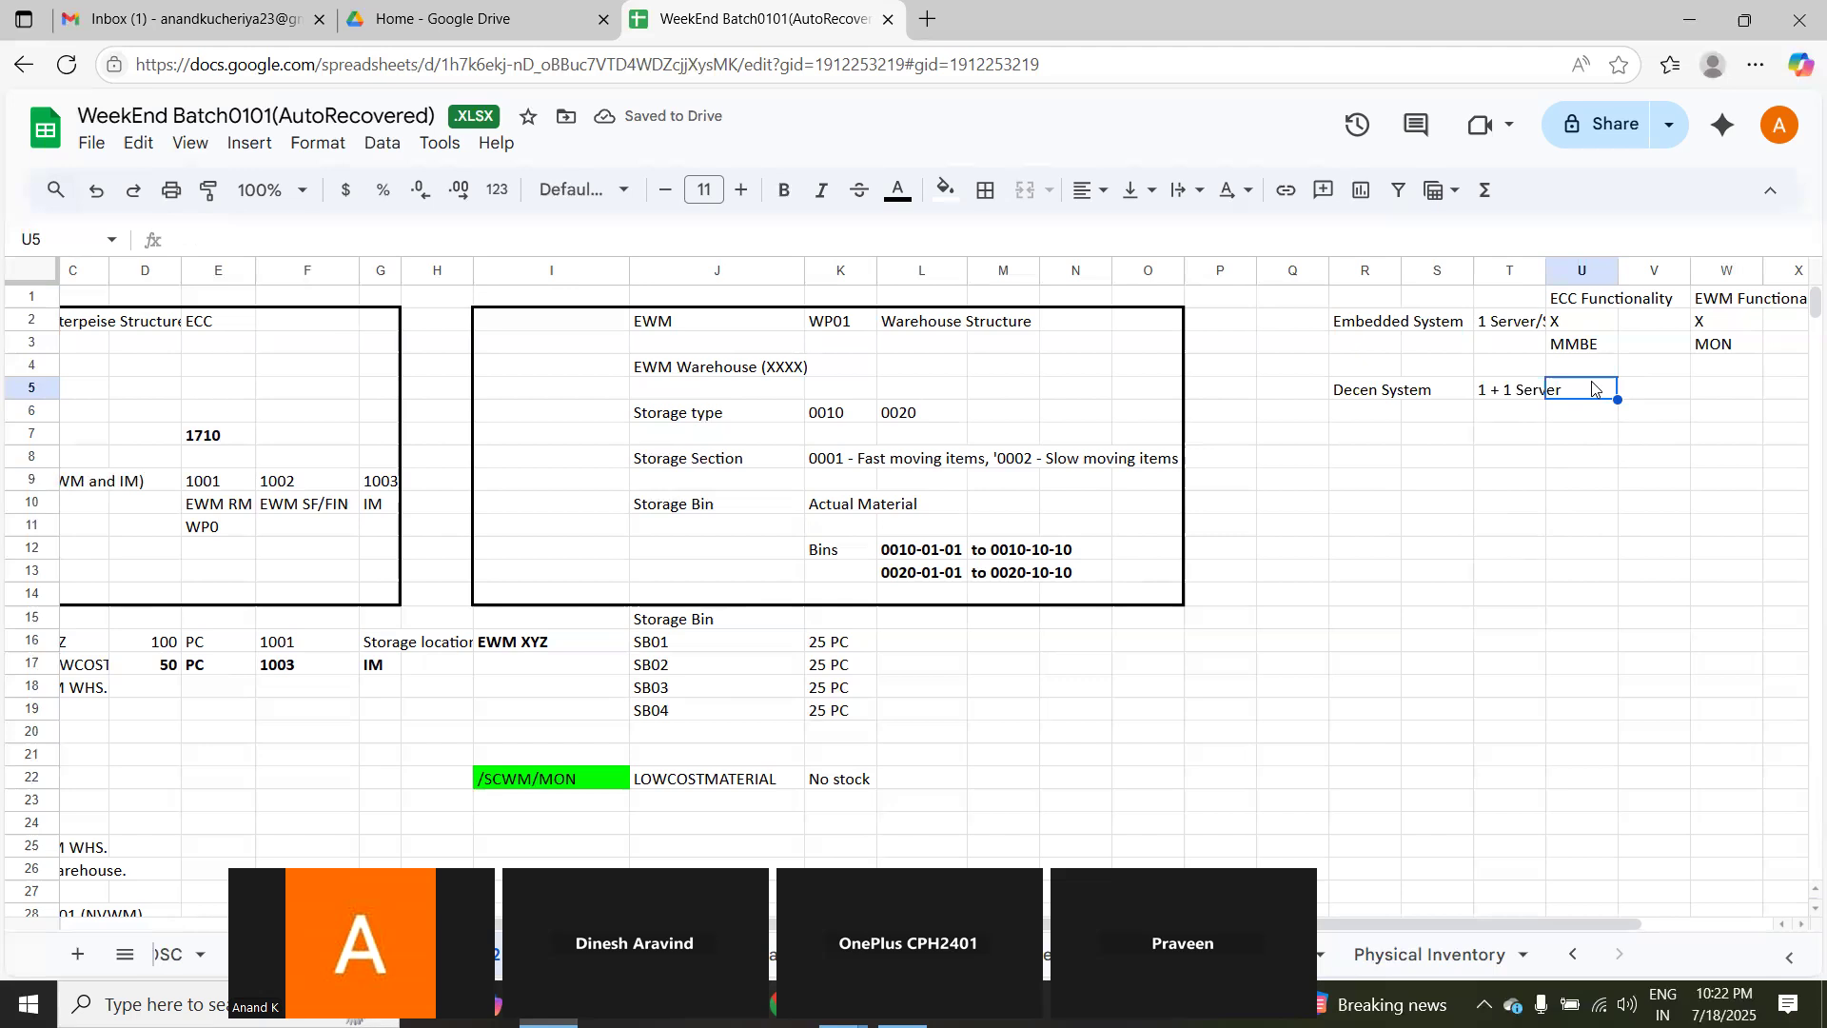
{"action": "type", "text": "X"}
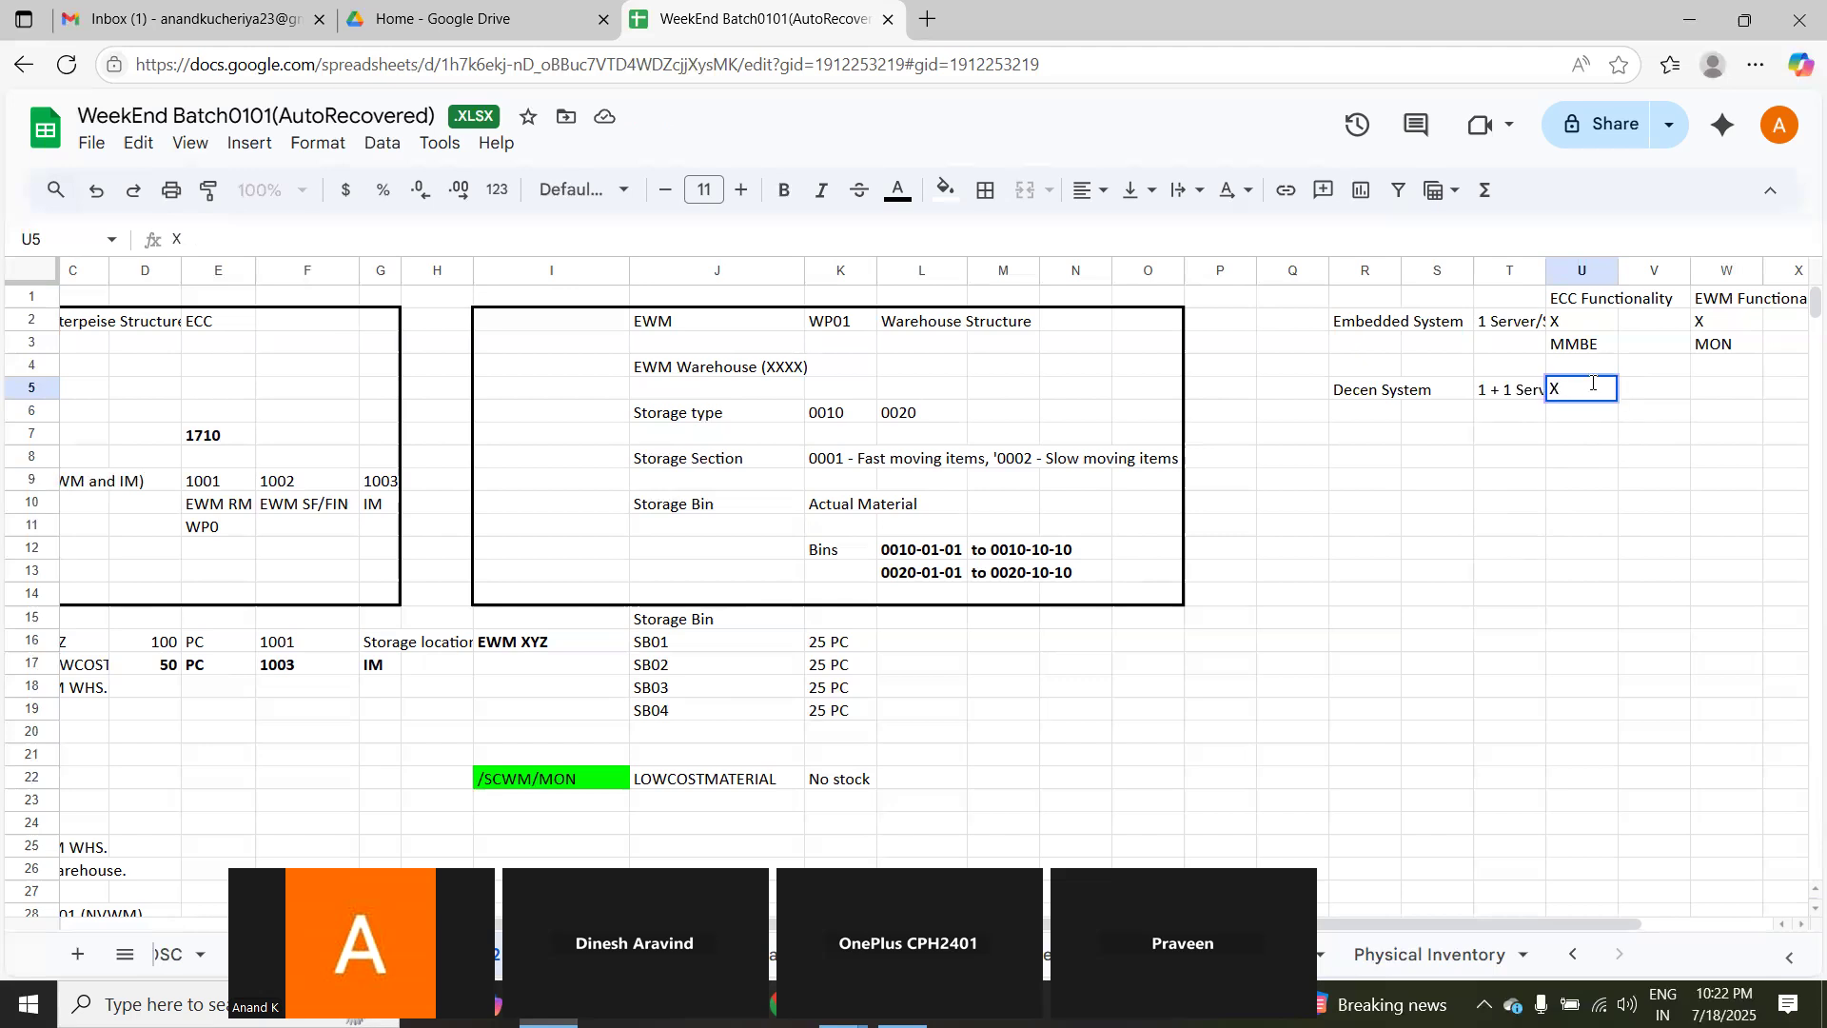
{"action": "left_click", "coordinate": [1733, 391]}
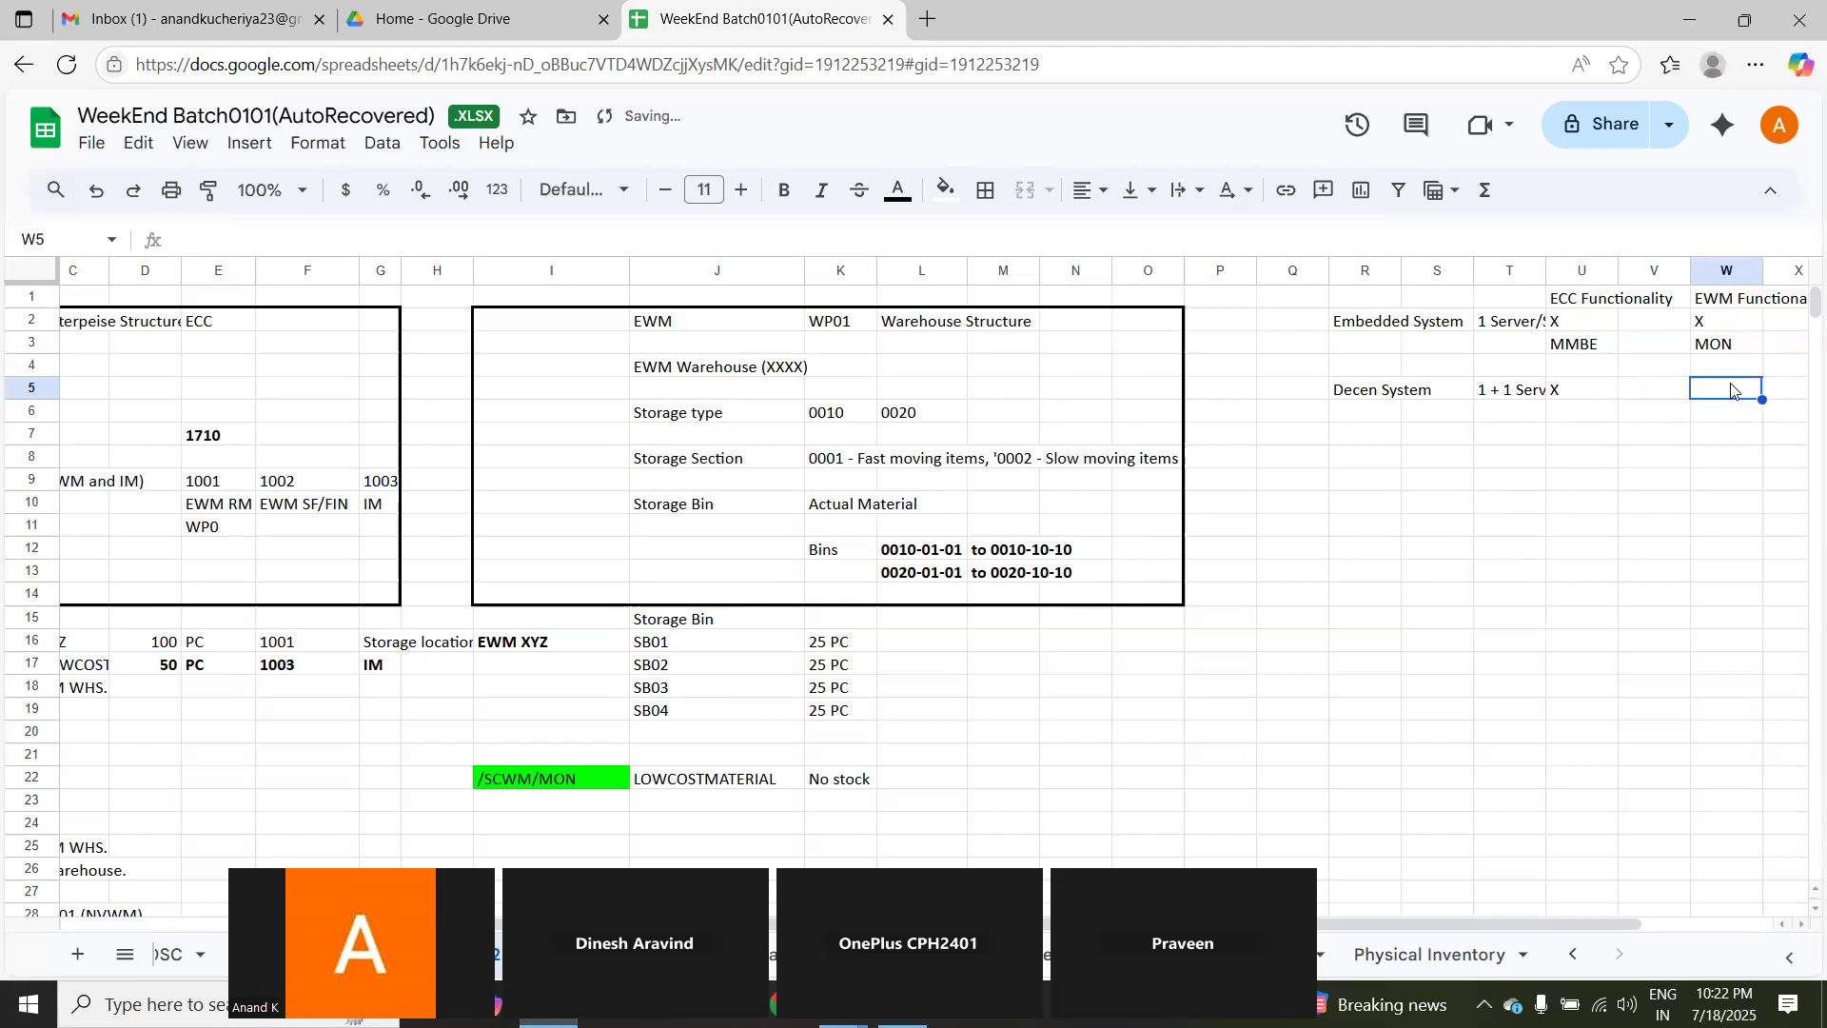
{"action": "type", "text": "X"}
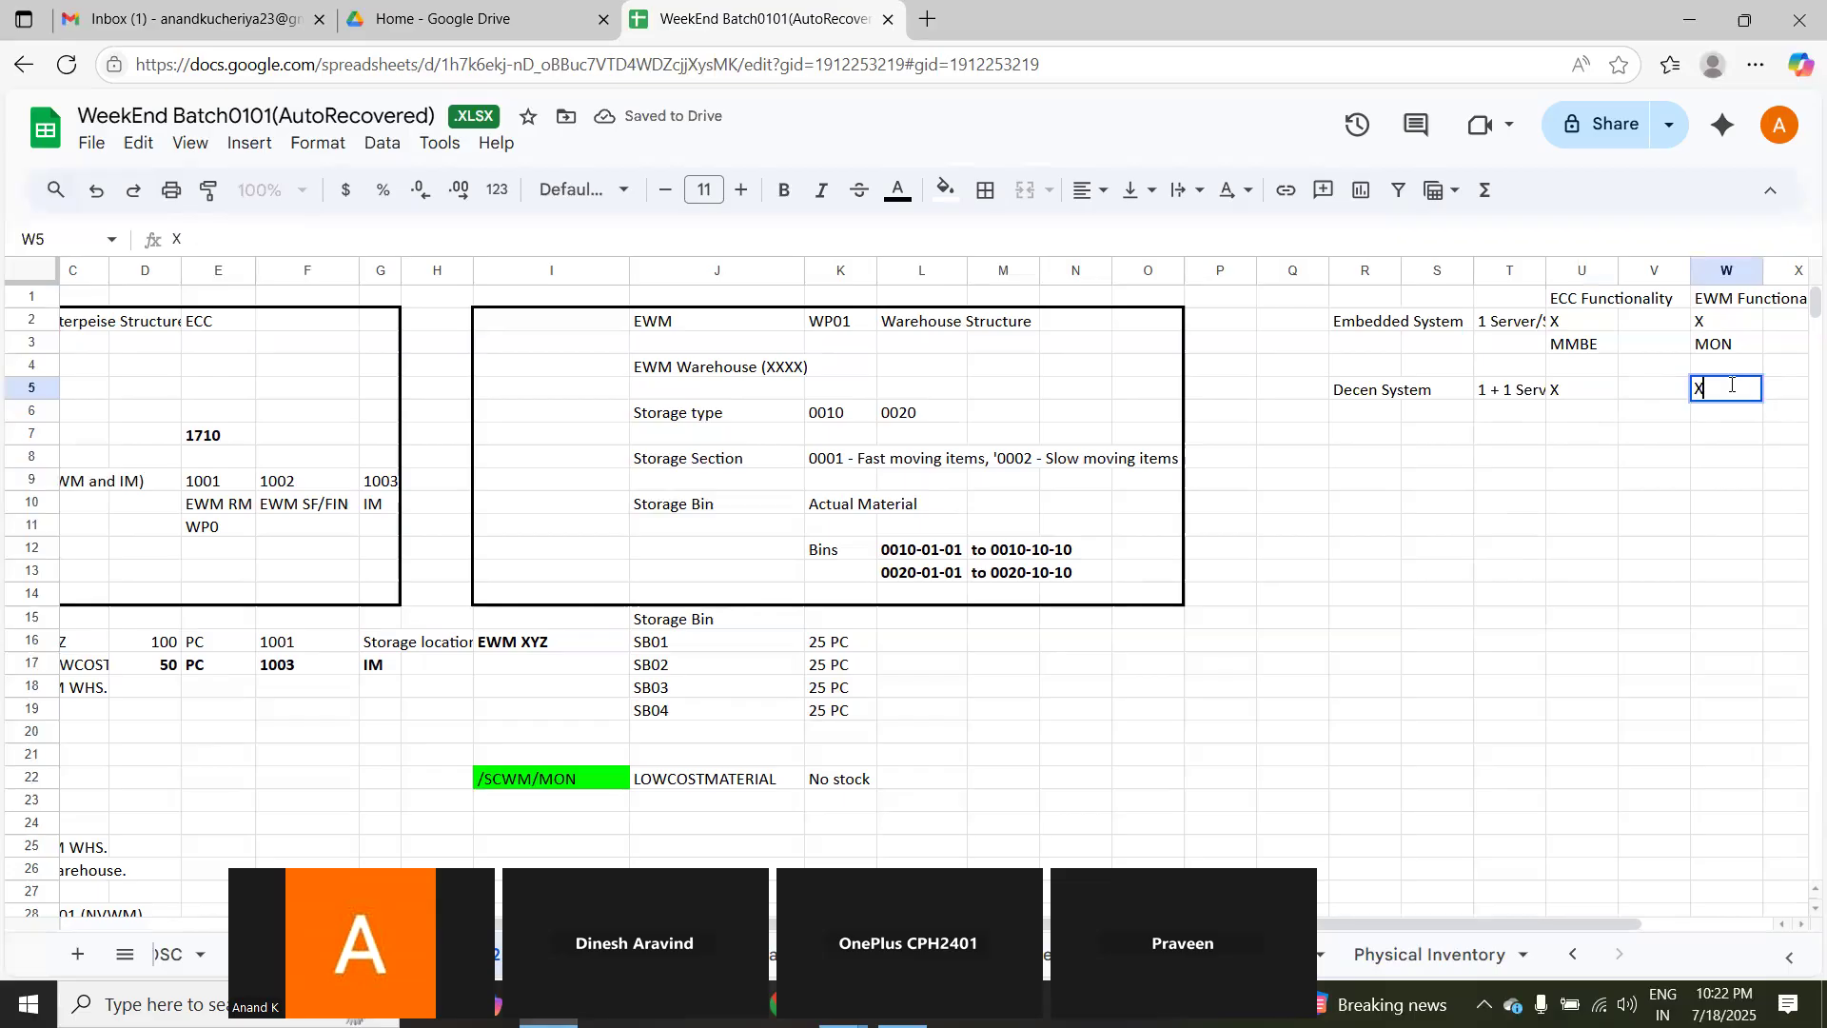
Step: Enter 1 ECC Server in U6 and MMBE in U8 for the Decen System's ECC functionality
{"action": "left_click", "coordinate": [1569, 425]}
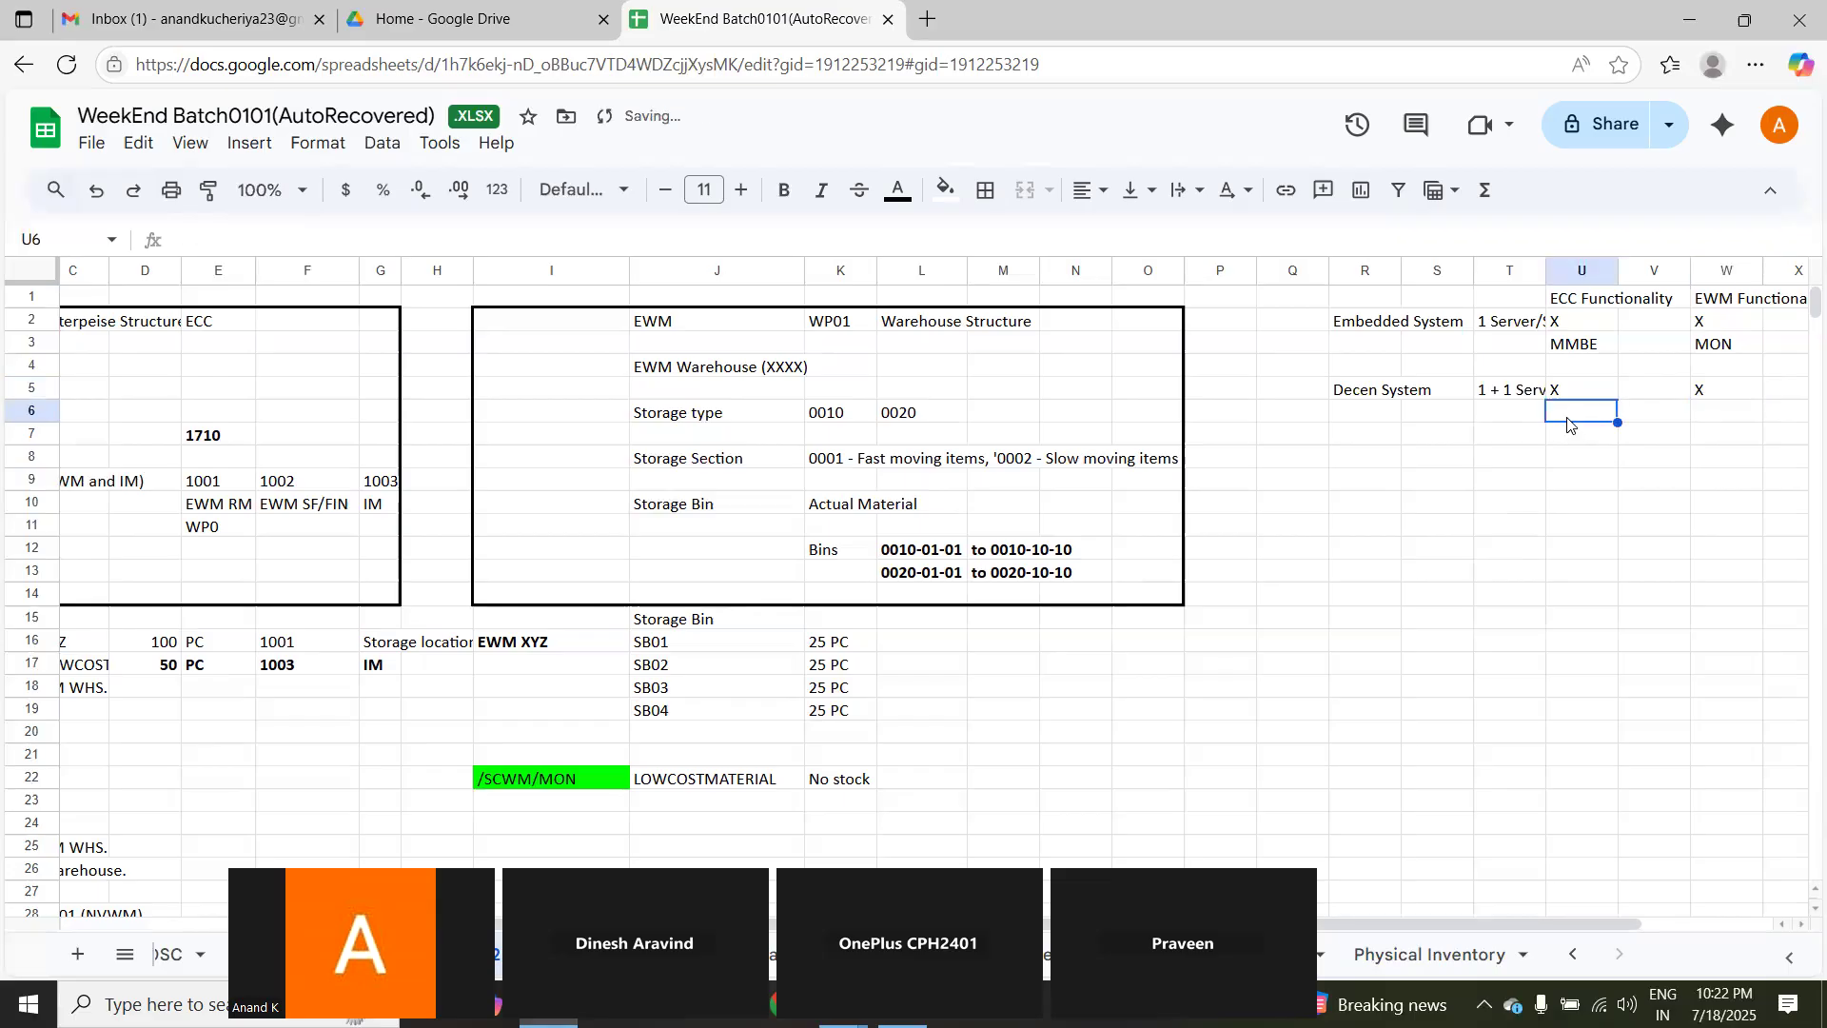
{"action": "type", "text": "1"}
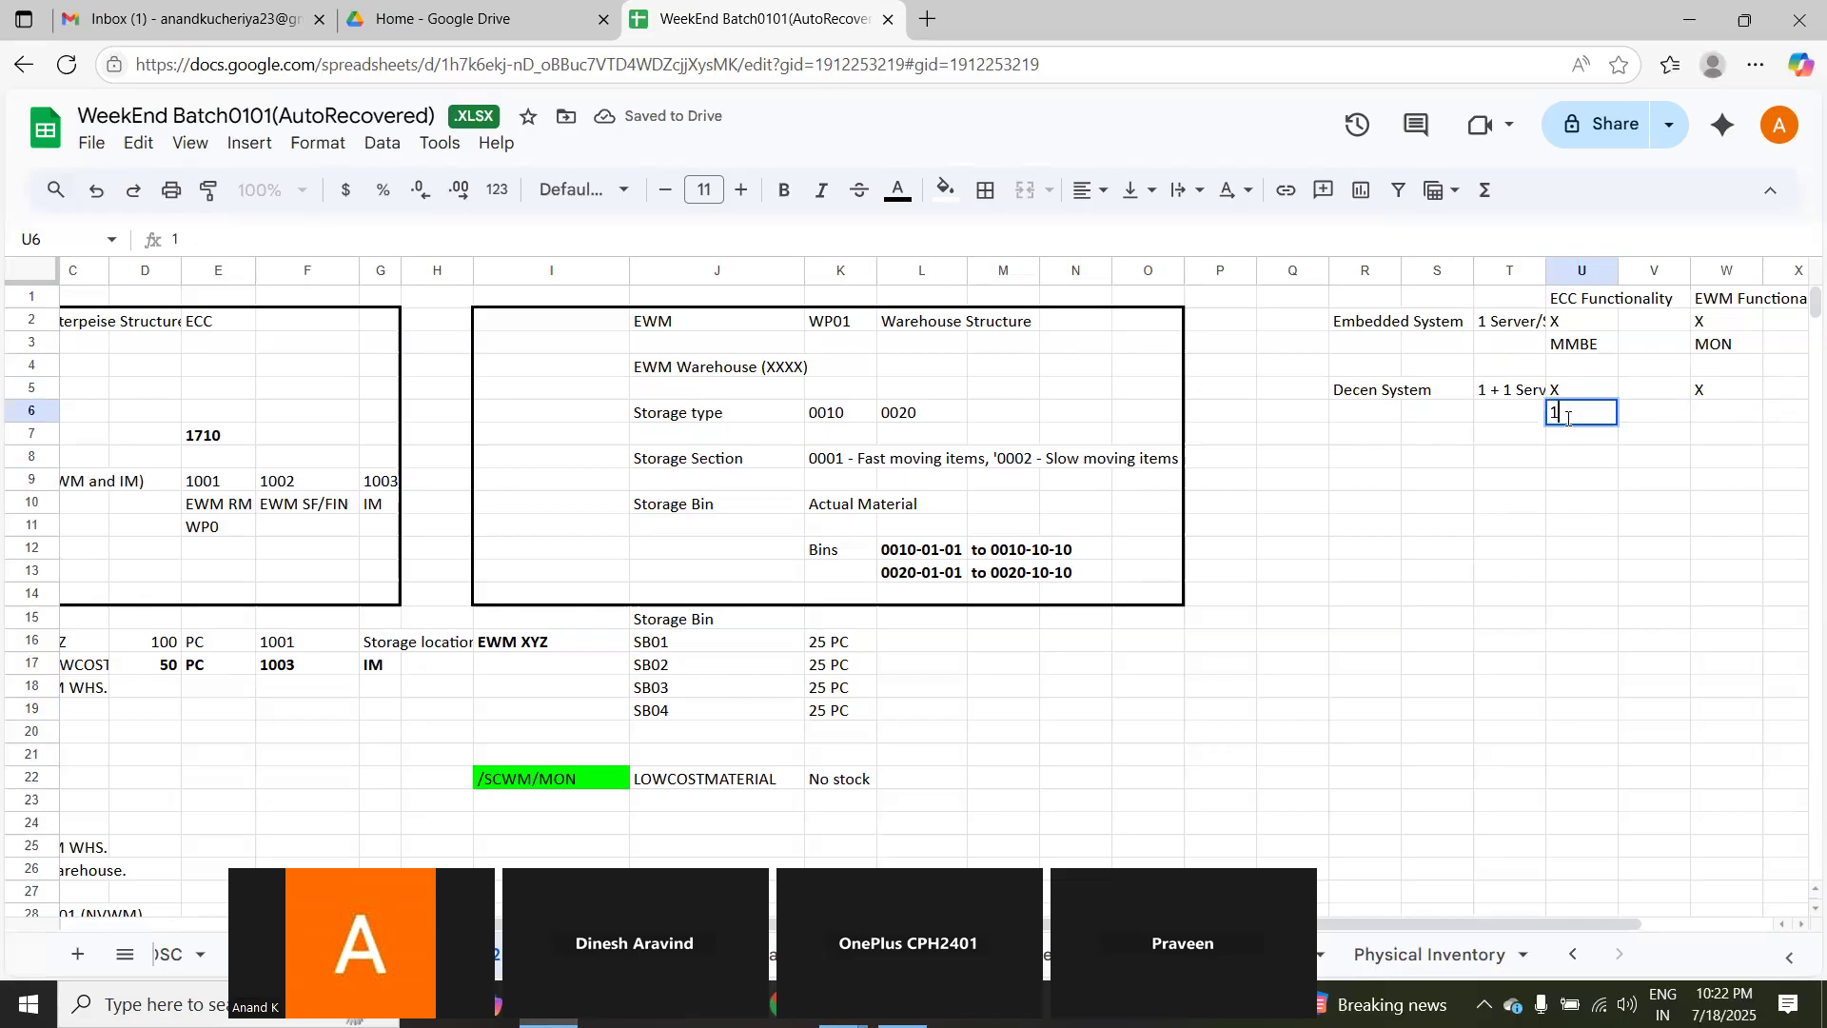
{"action": "type", "text": " Server"}
{"action": "key", "text": "BackSpace"}
{"action": "key", "text": "BackSpace"}
{"action": "key", "text": "BackSpace"}
{"action": "key", "text": "BackSpace"}
{"action": "key", "text": "BackSpace"}
{"action": "key", "text": "BackSpace"}
{"action": "key", "text": "BackSpace"}
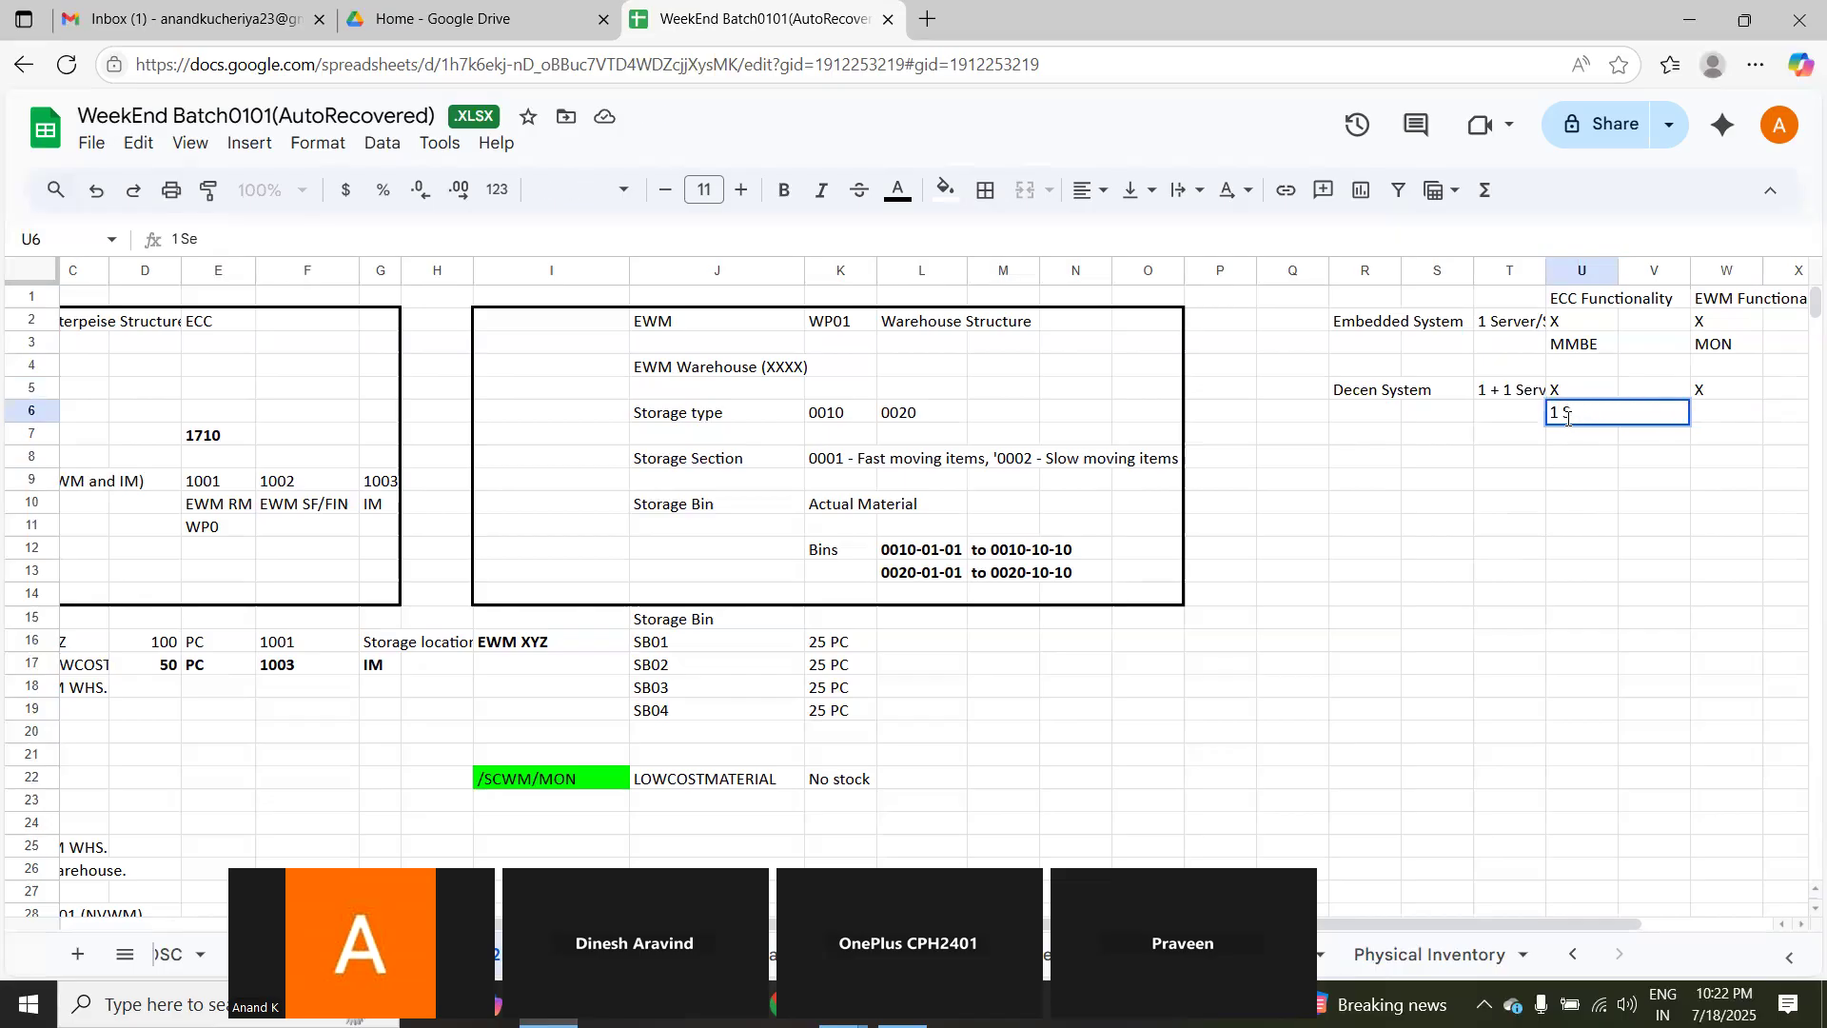
{"action": "type", "text": "ECC Server"}
{"action": "left_click", "coordinate": [1572, 487]}
{"action": "left_click", "coordinate": [1561, 449]}
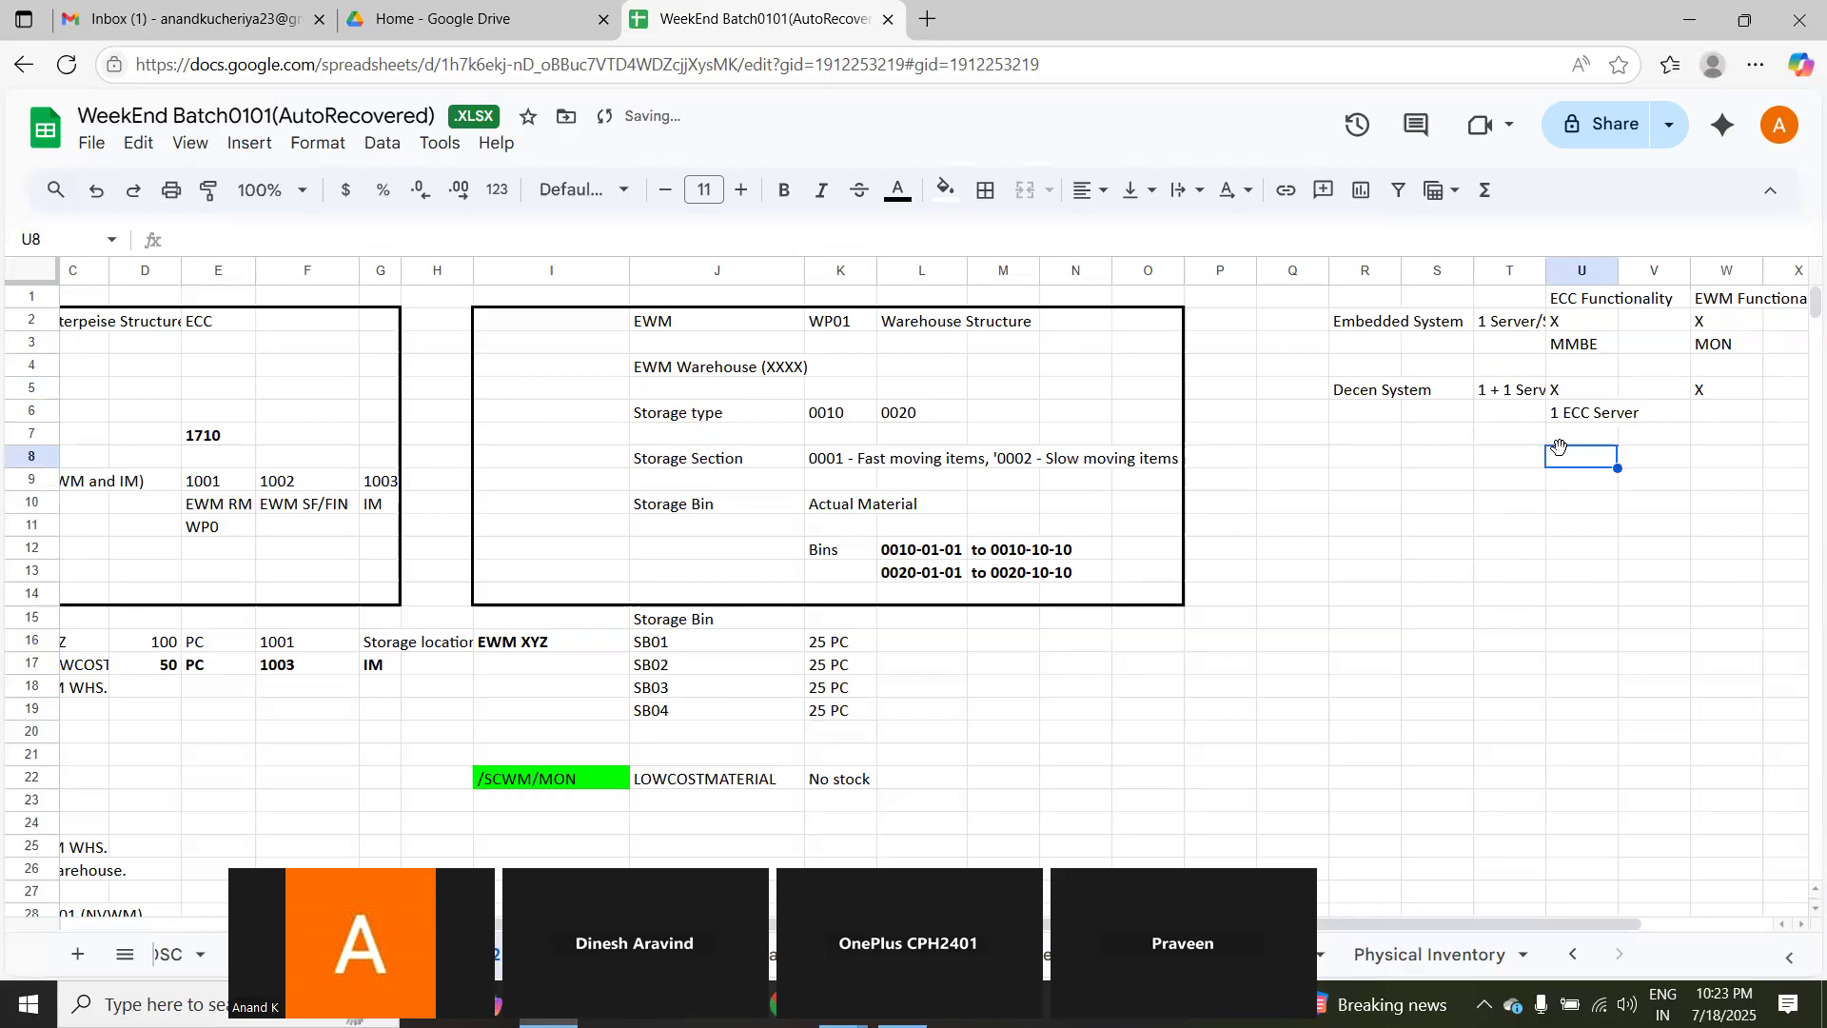
{"action": "type", "text": "MMBE"}
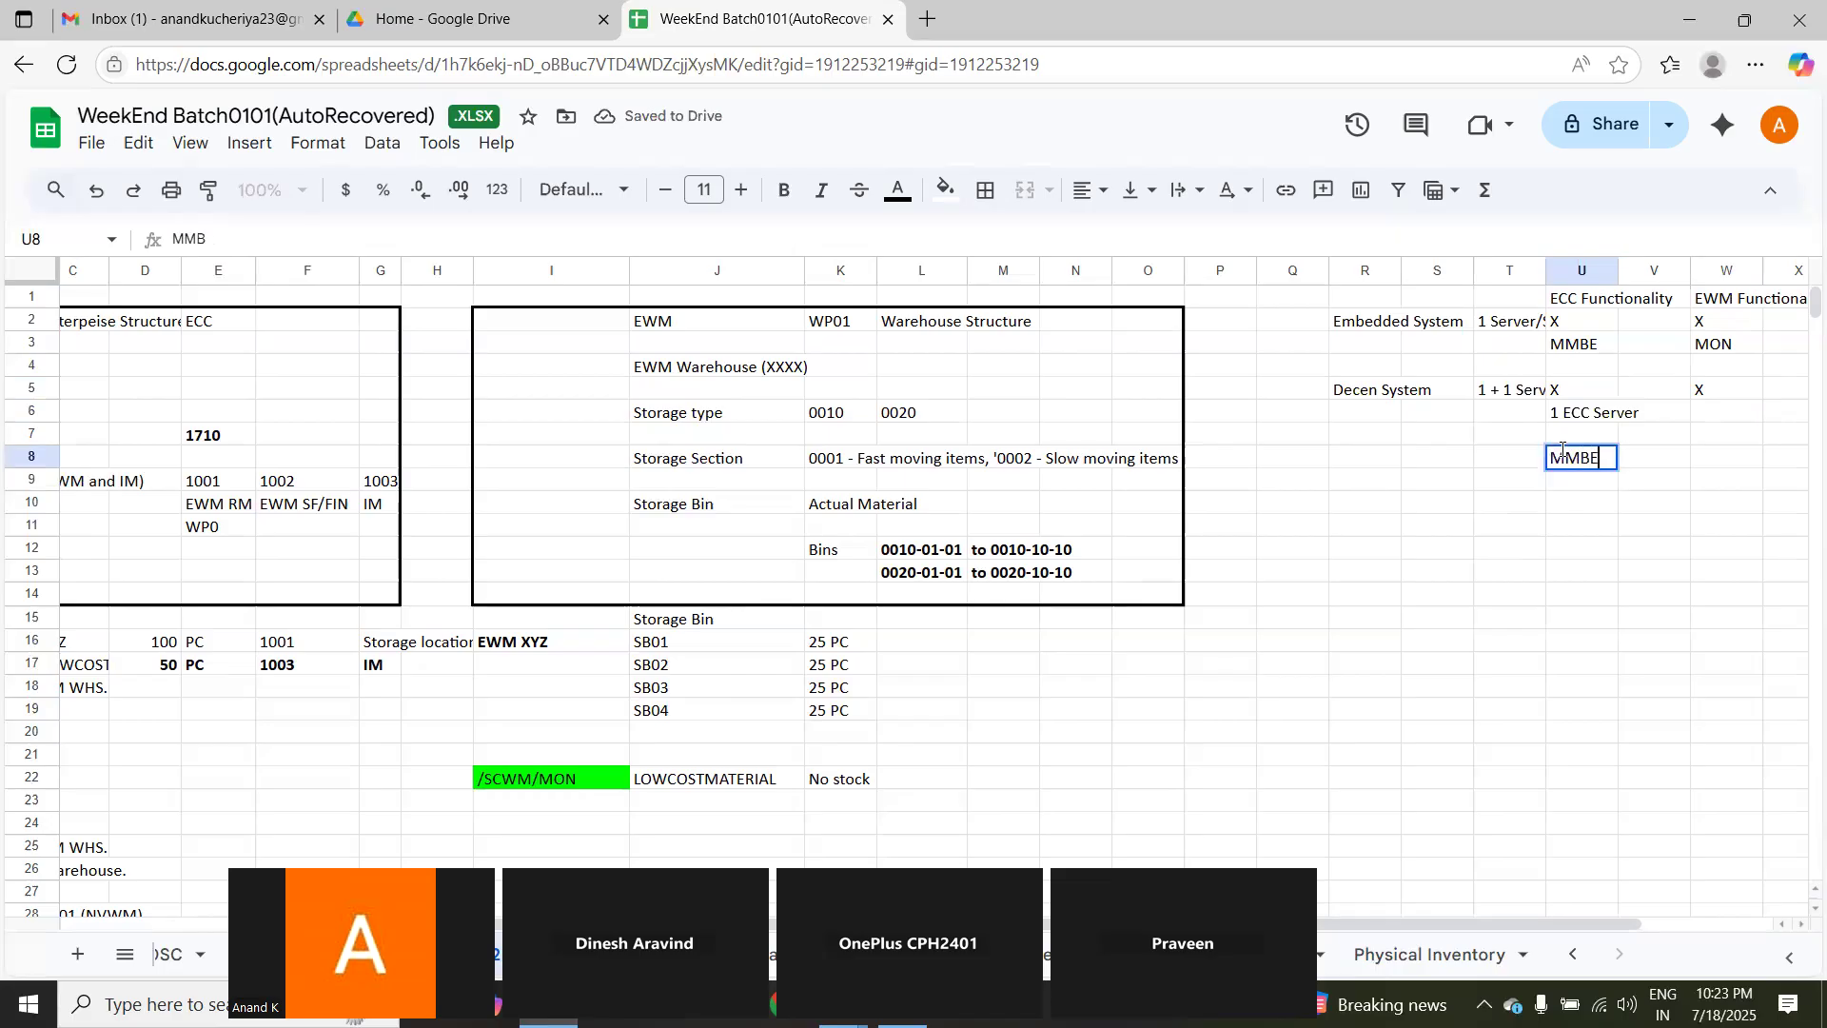
Step: Enter 2 EWM Server in W6 and MON in W8 for the Decen System's EWM functionality
{"action": "left_click", "coordinate": [1711, 415]}
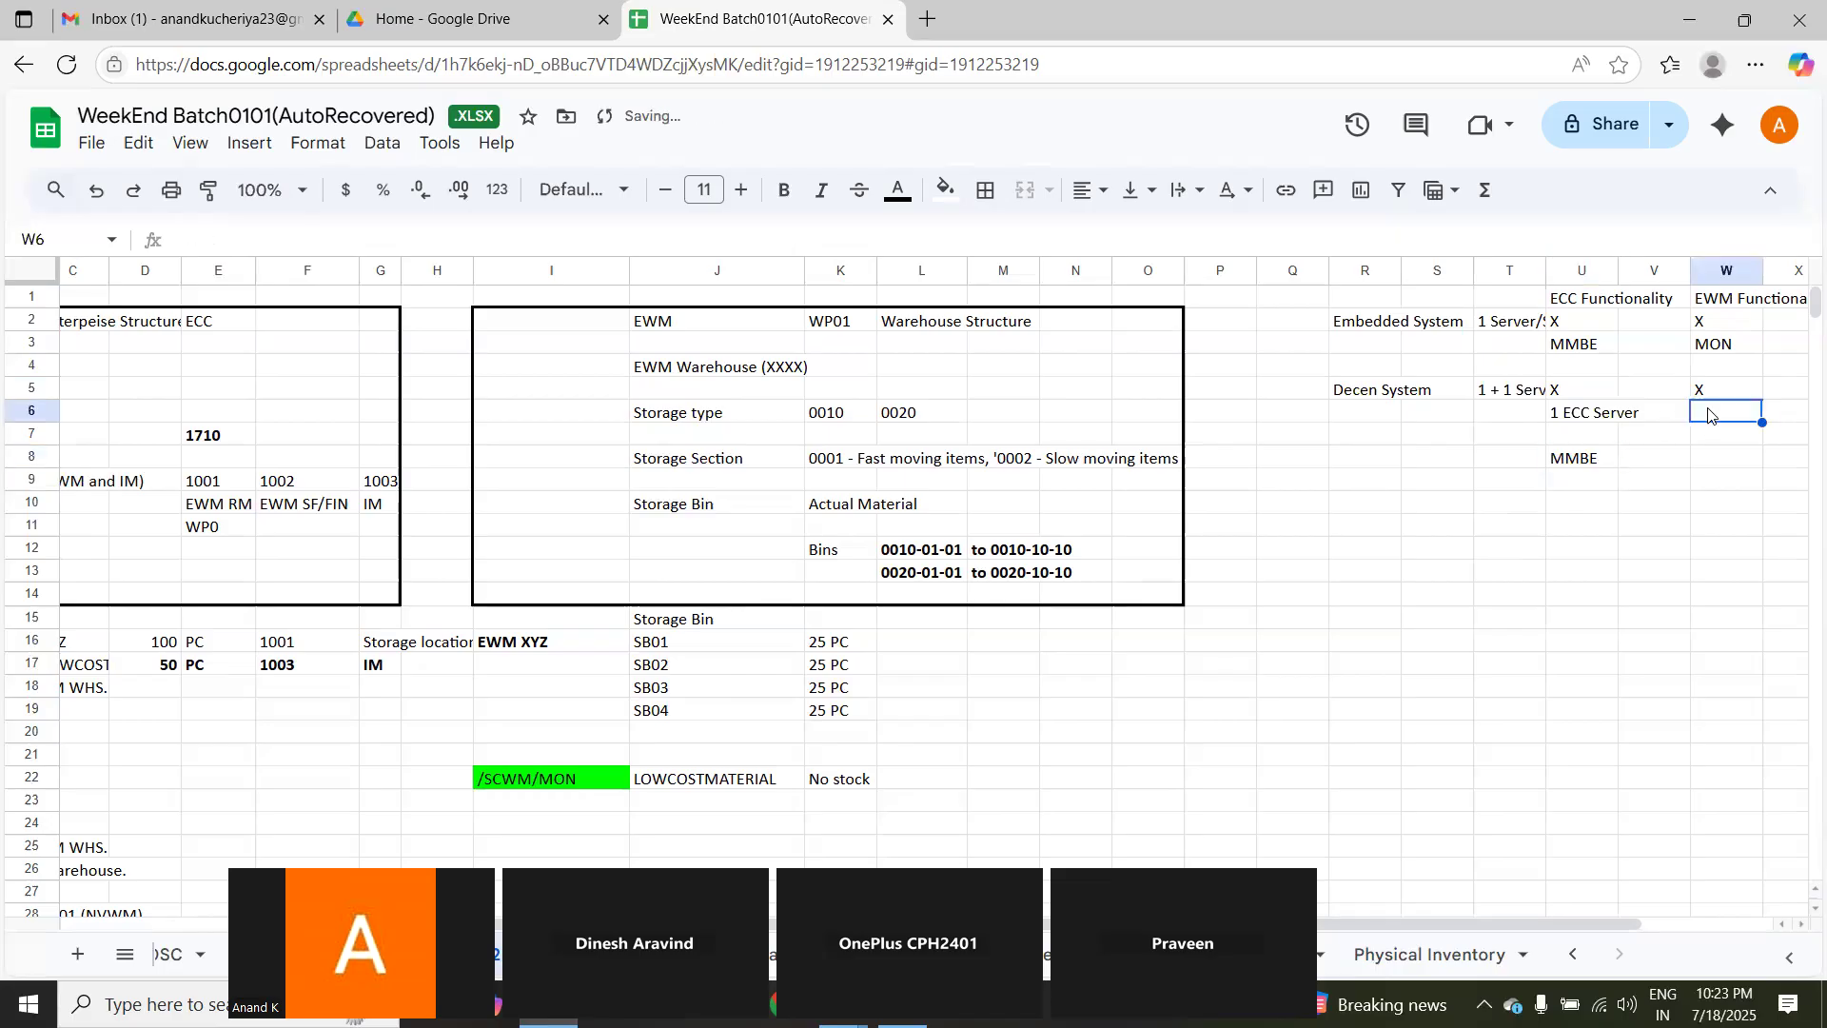
{"action": "type", "text": "2"}
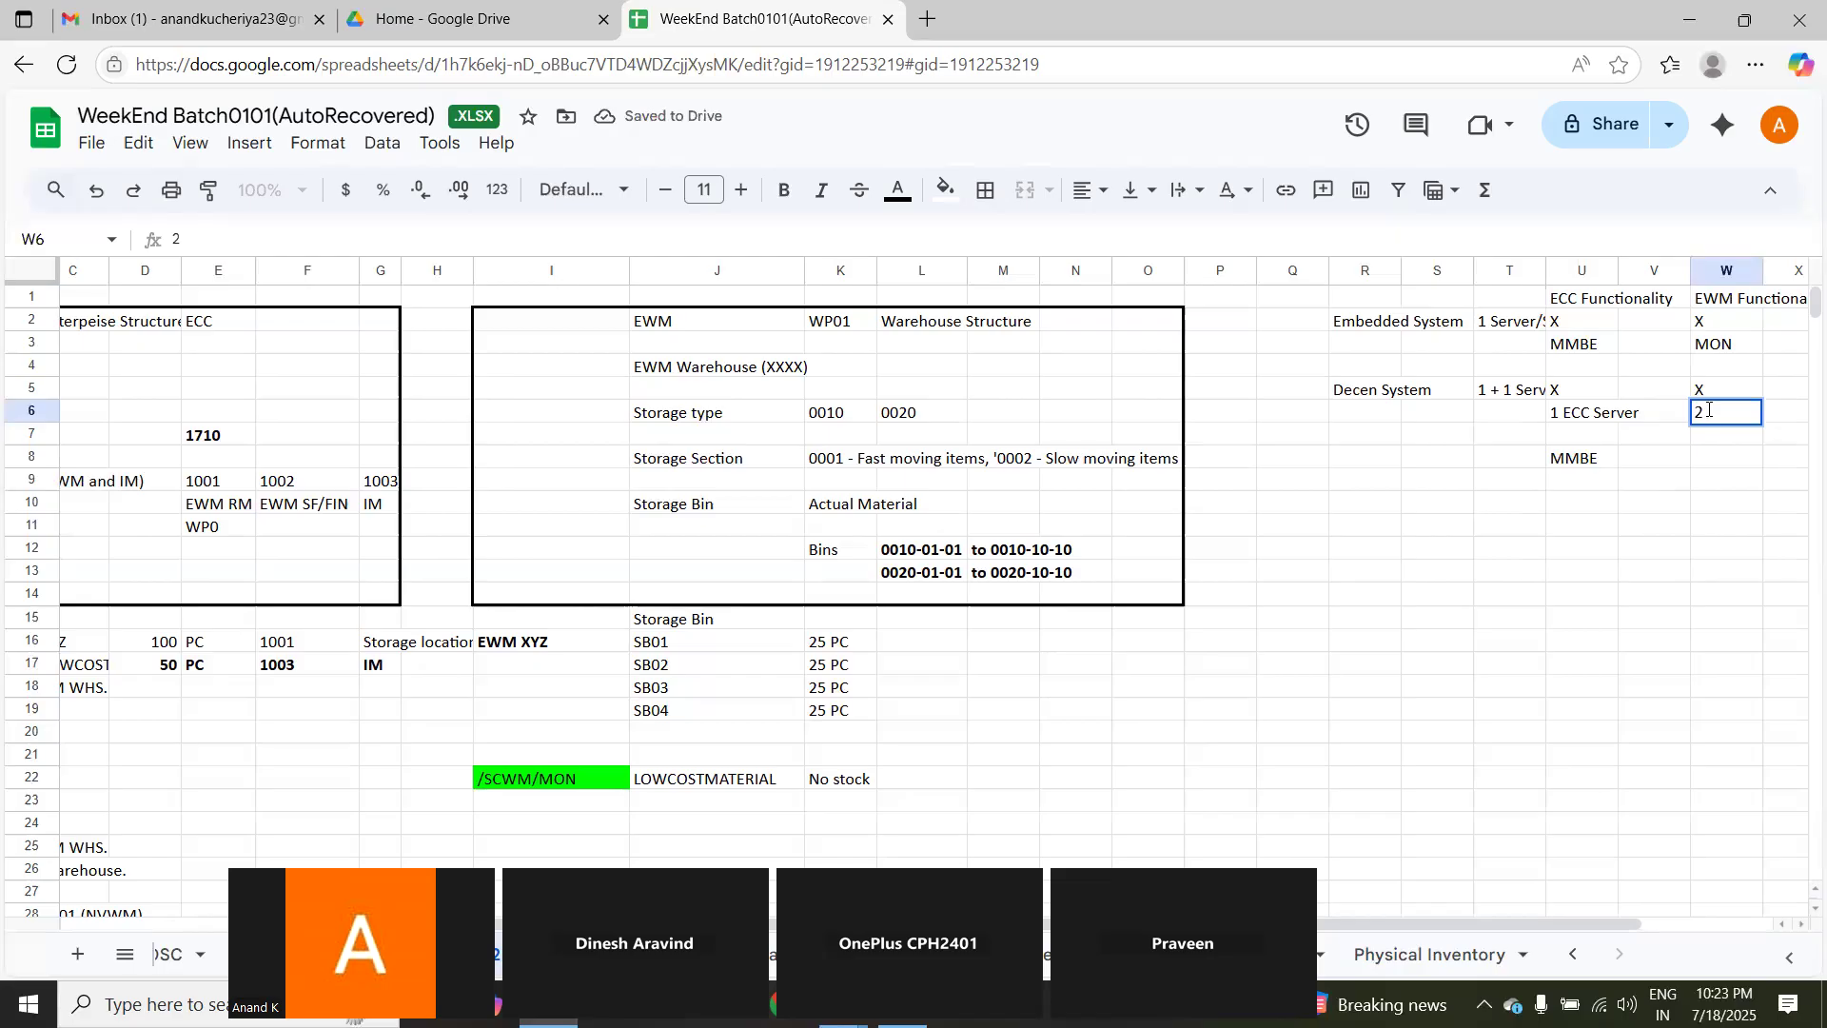
{"action": "type", "text": " EWM Server"}
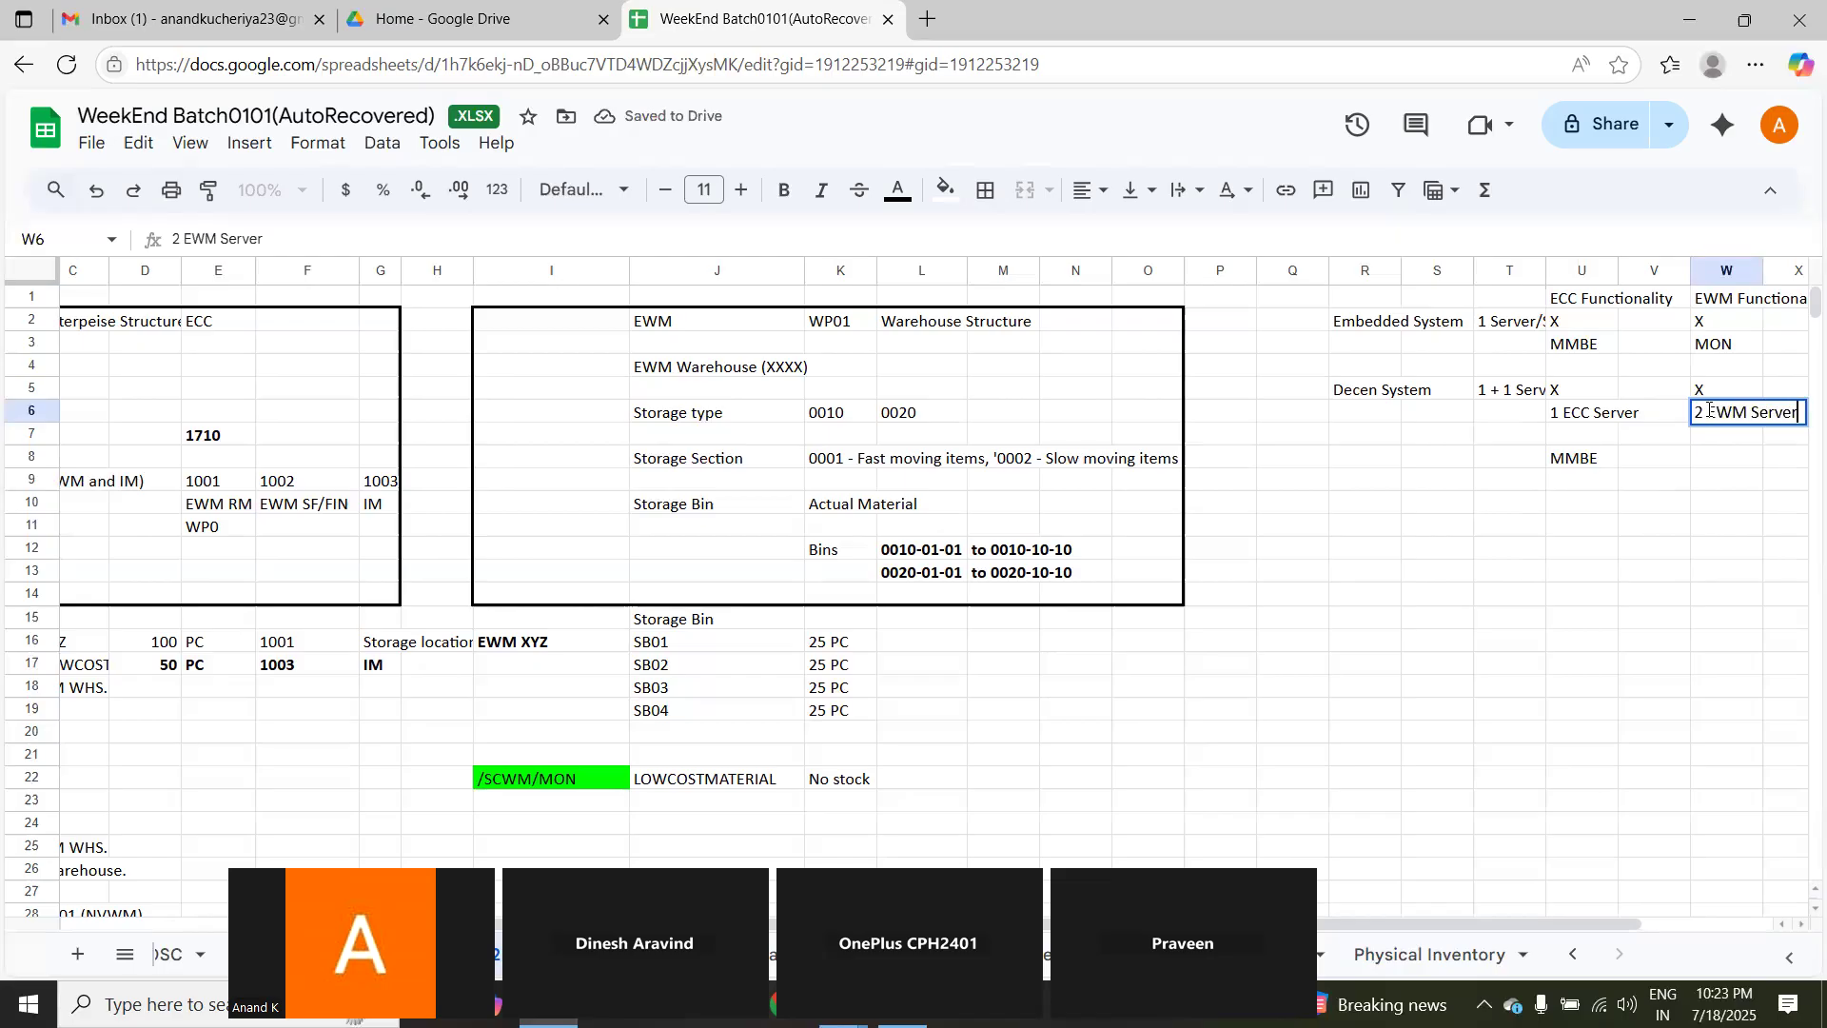
{"action": "left_click", "coordinate": [1701, 462]}
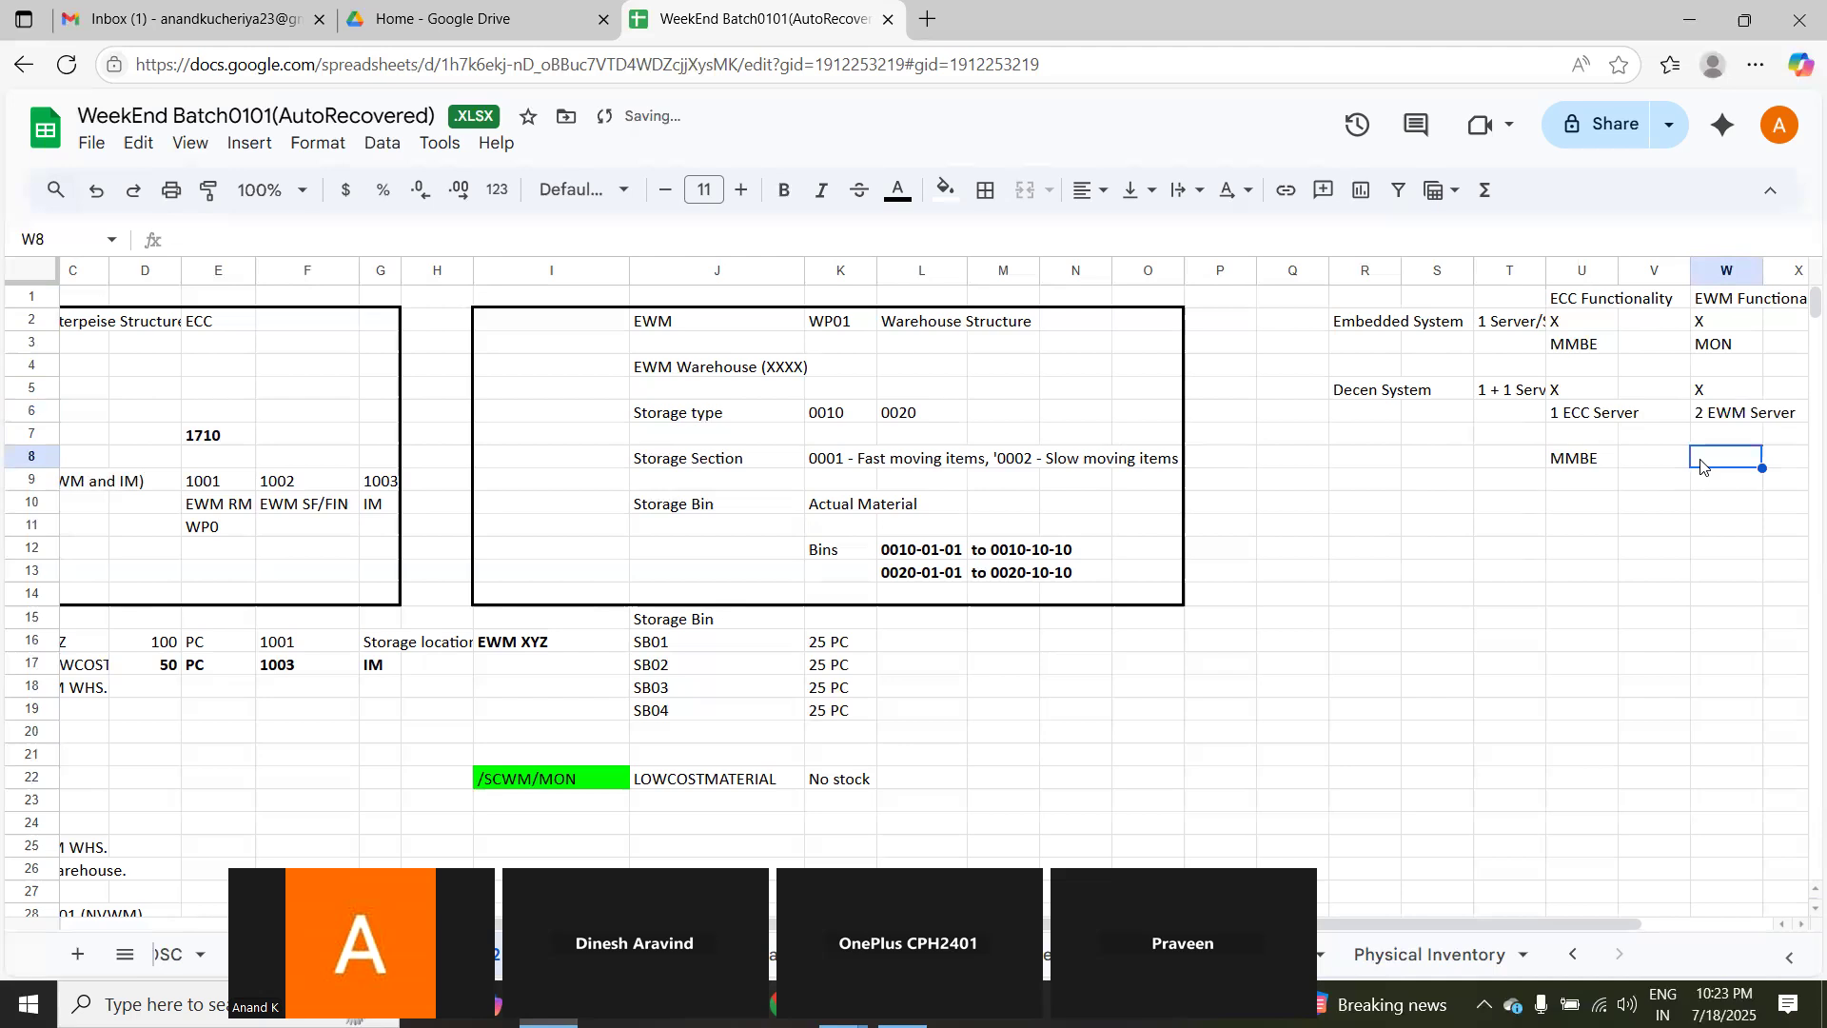
{"action": "type", "text": "MON"}
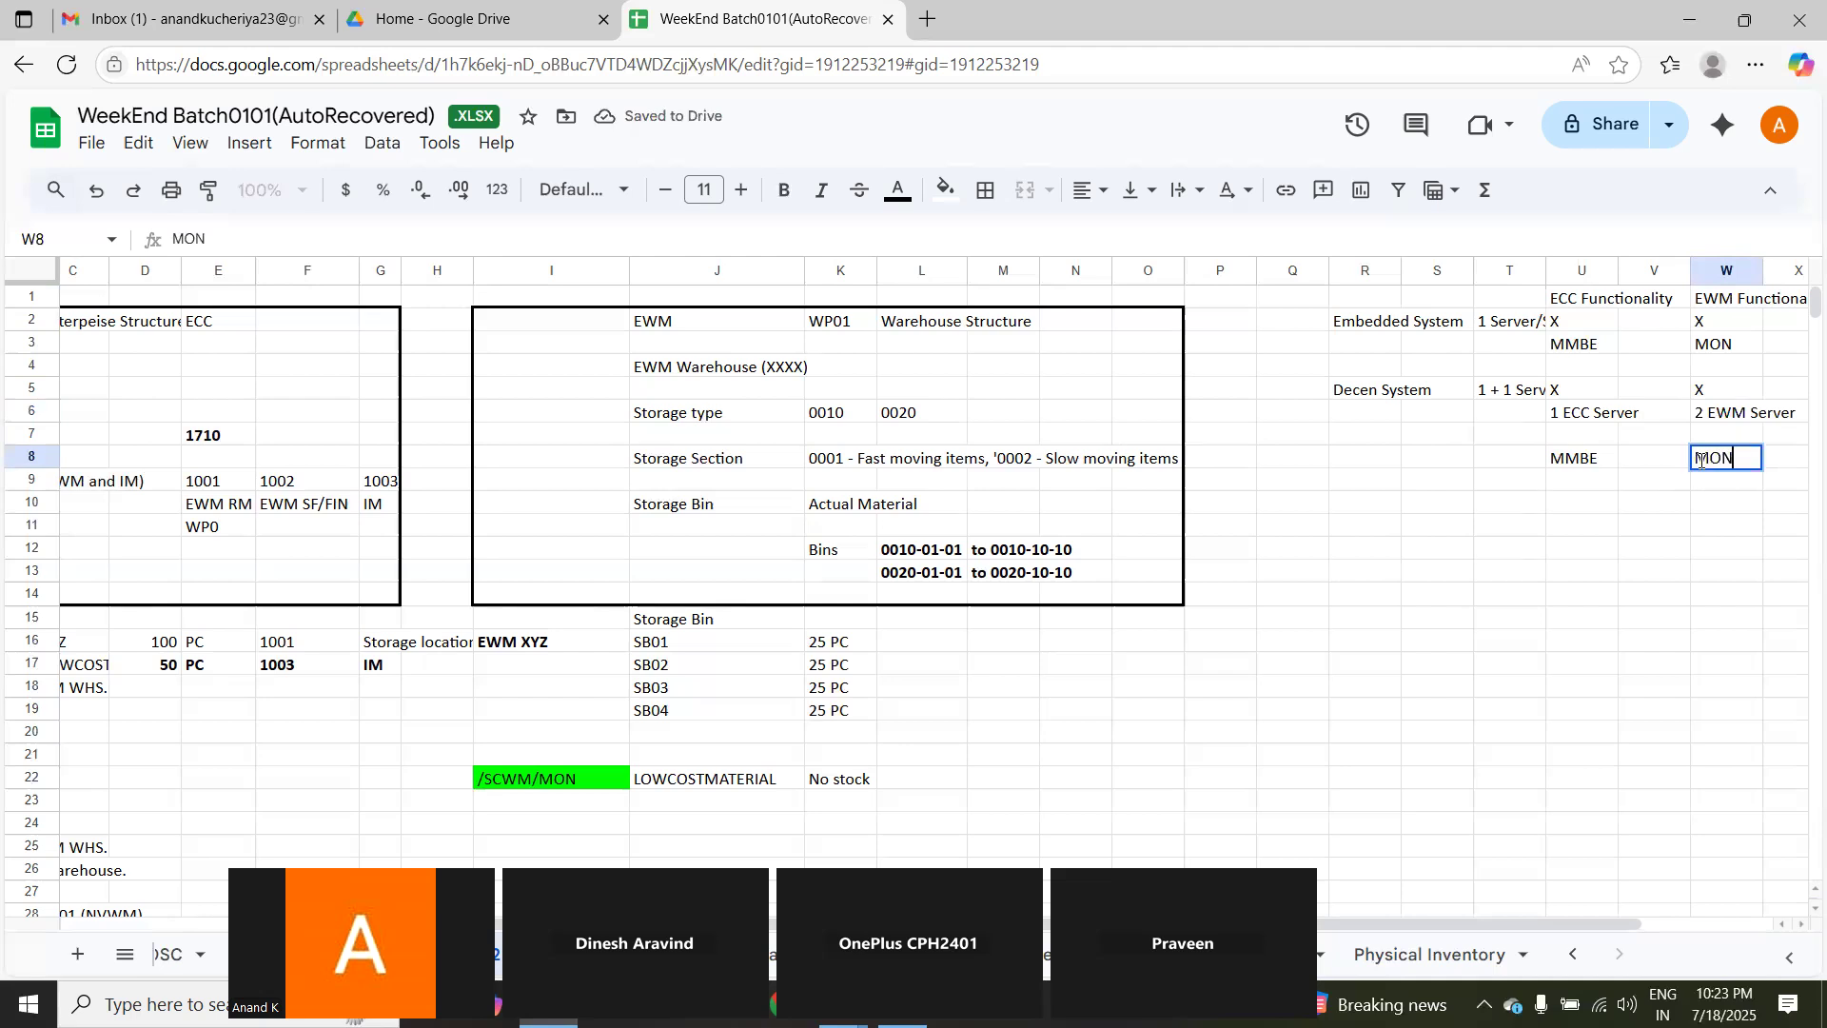
{"action": "key", "text": "Down"}
{"action": "key", "text": "Down"}
{"action": "key", "text": "Down"}
{"action": "key", "text": "Left"}
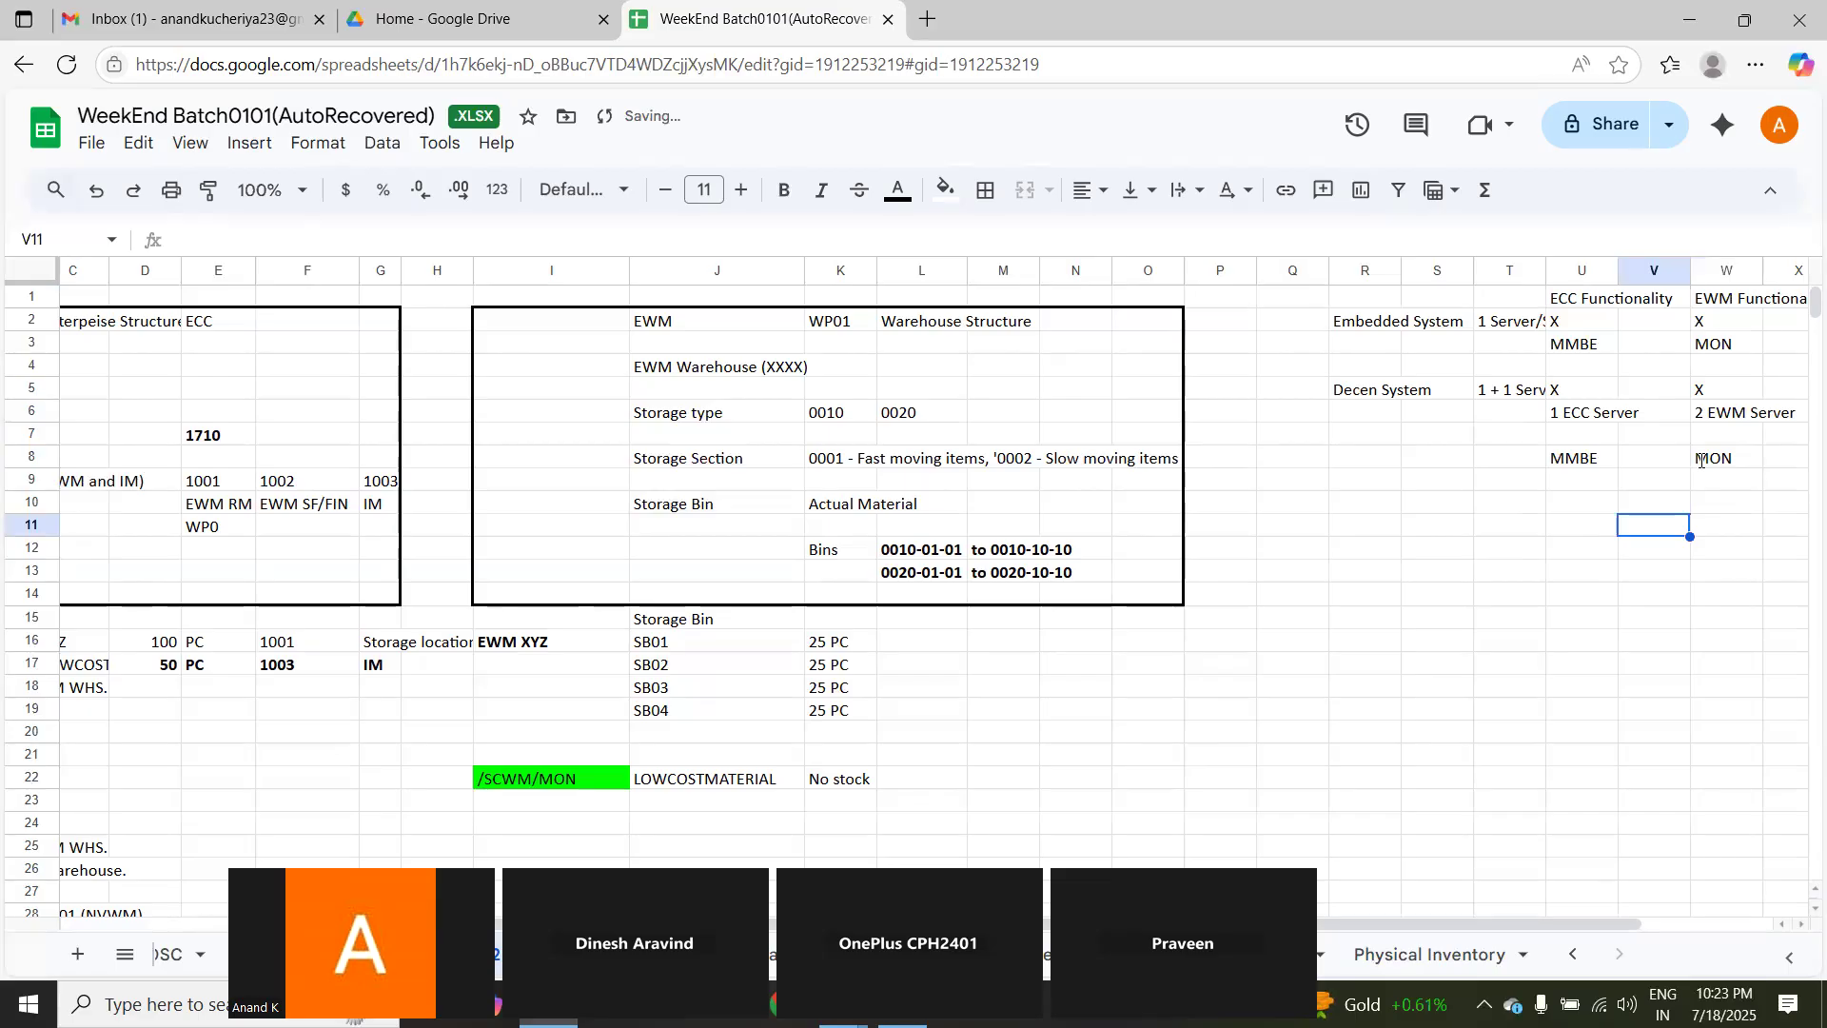
Step: Fit the width of column R to its system labels
{"action": "left_click", "coordinate": [1800, 925]}
{"action": "left_click", "coordinate": [1800, 924]}
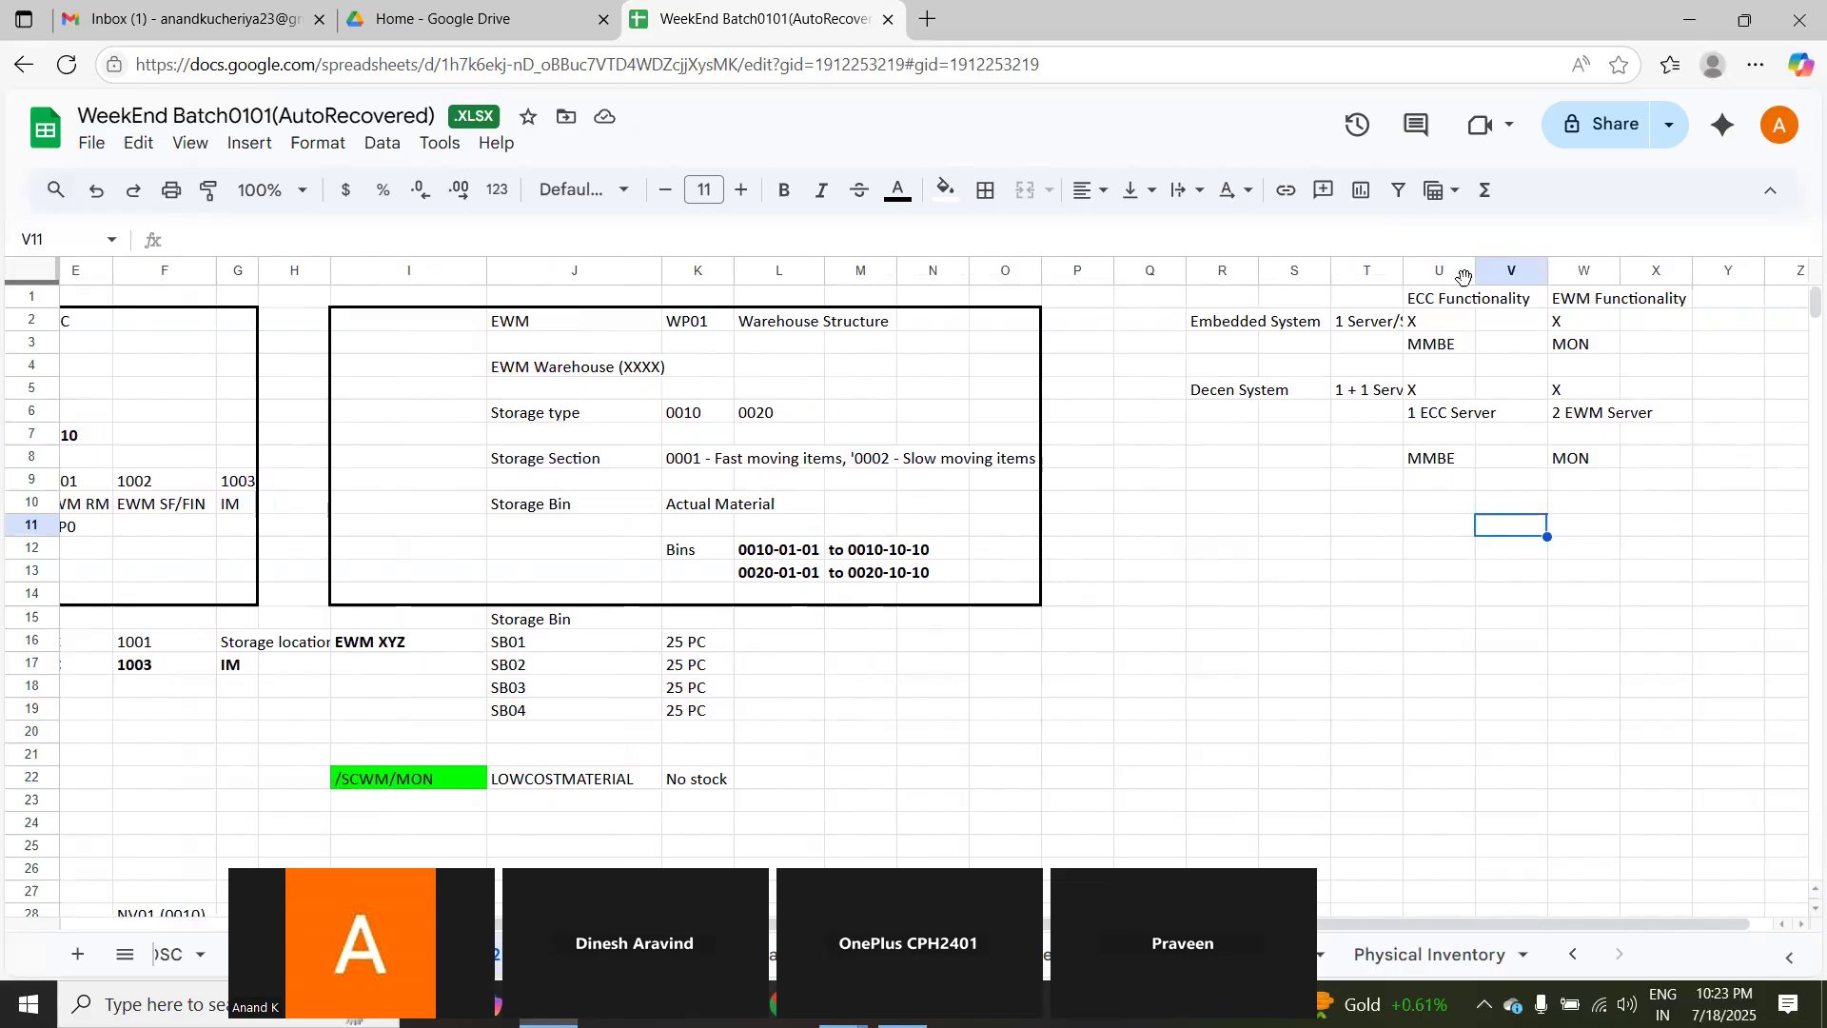
{"action": "double_click", "coordinate": [1256, 270]}
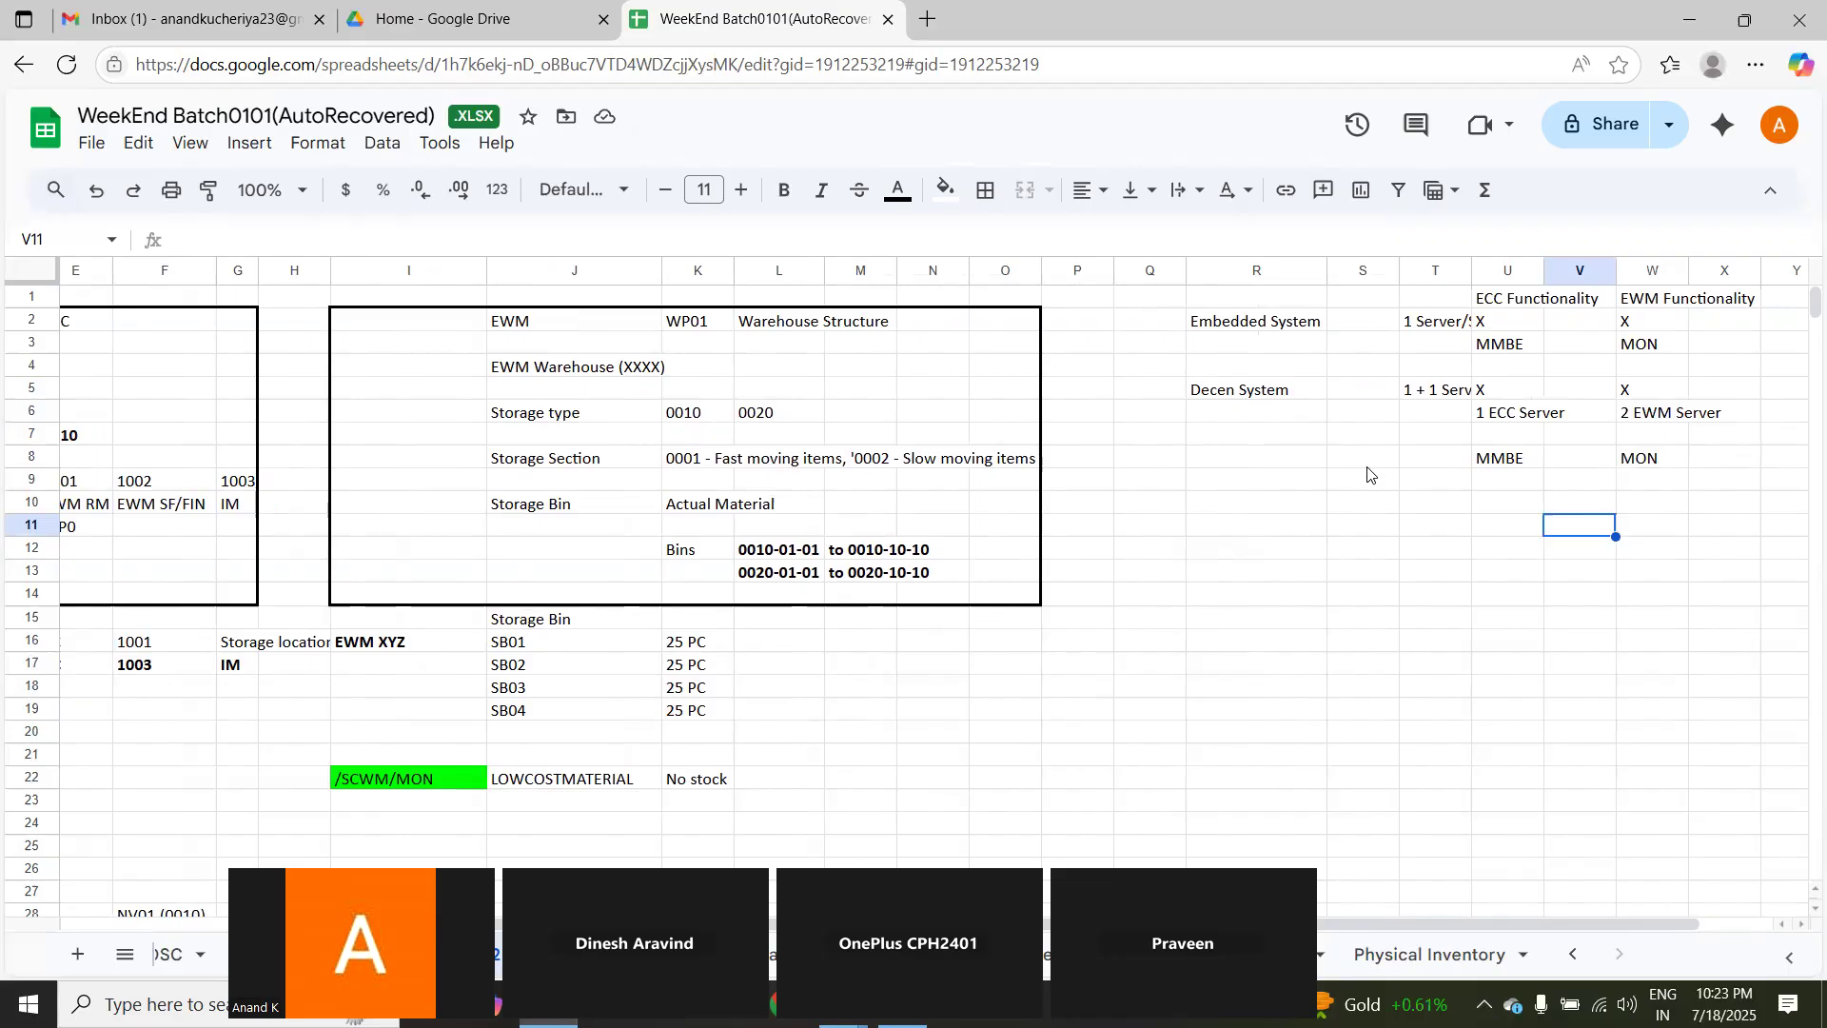
Step: Enter S4HANA in U7 and W7 beneath the ECC and EWM server entries
{"action": "double_click", "coordinate": [1494, 440]}
{"action": "type", "text": "S"}
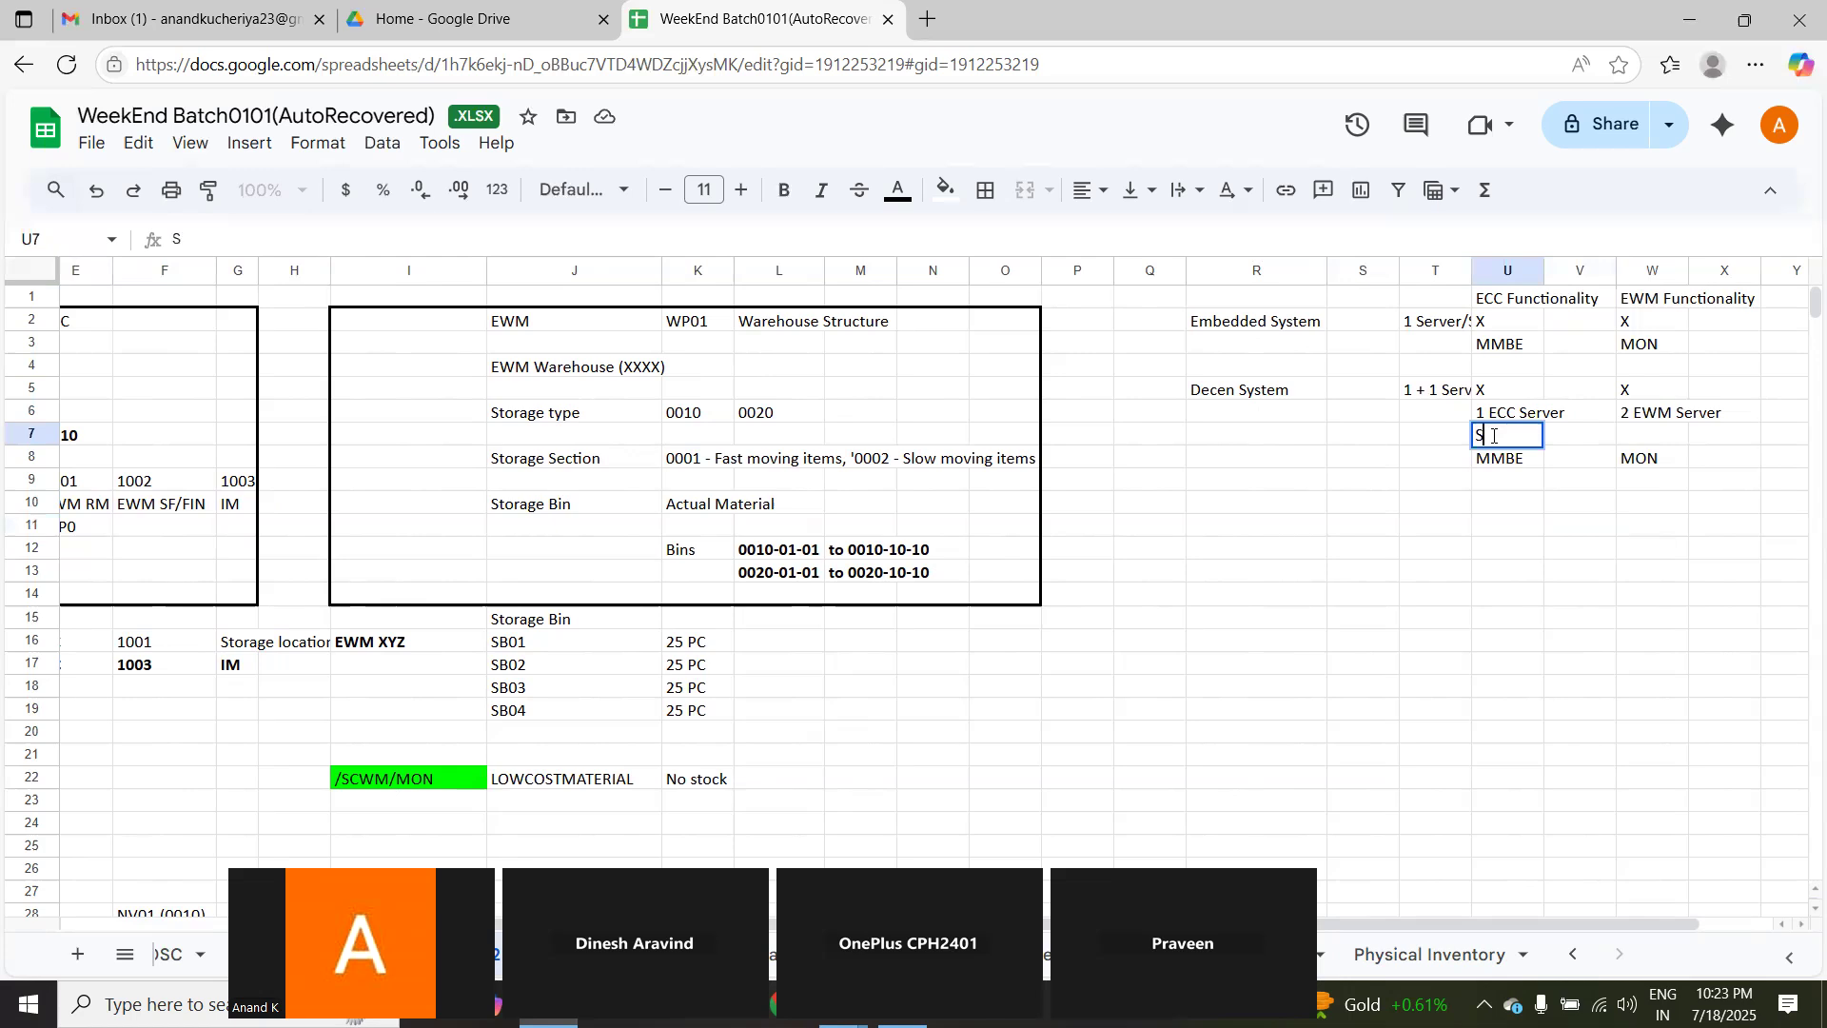
{"action": "type", "text": "4HANA"}
{"action": "left_click", "coordinate": [1668, 441]}
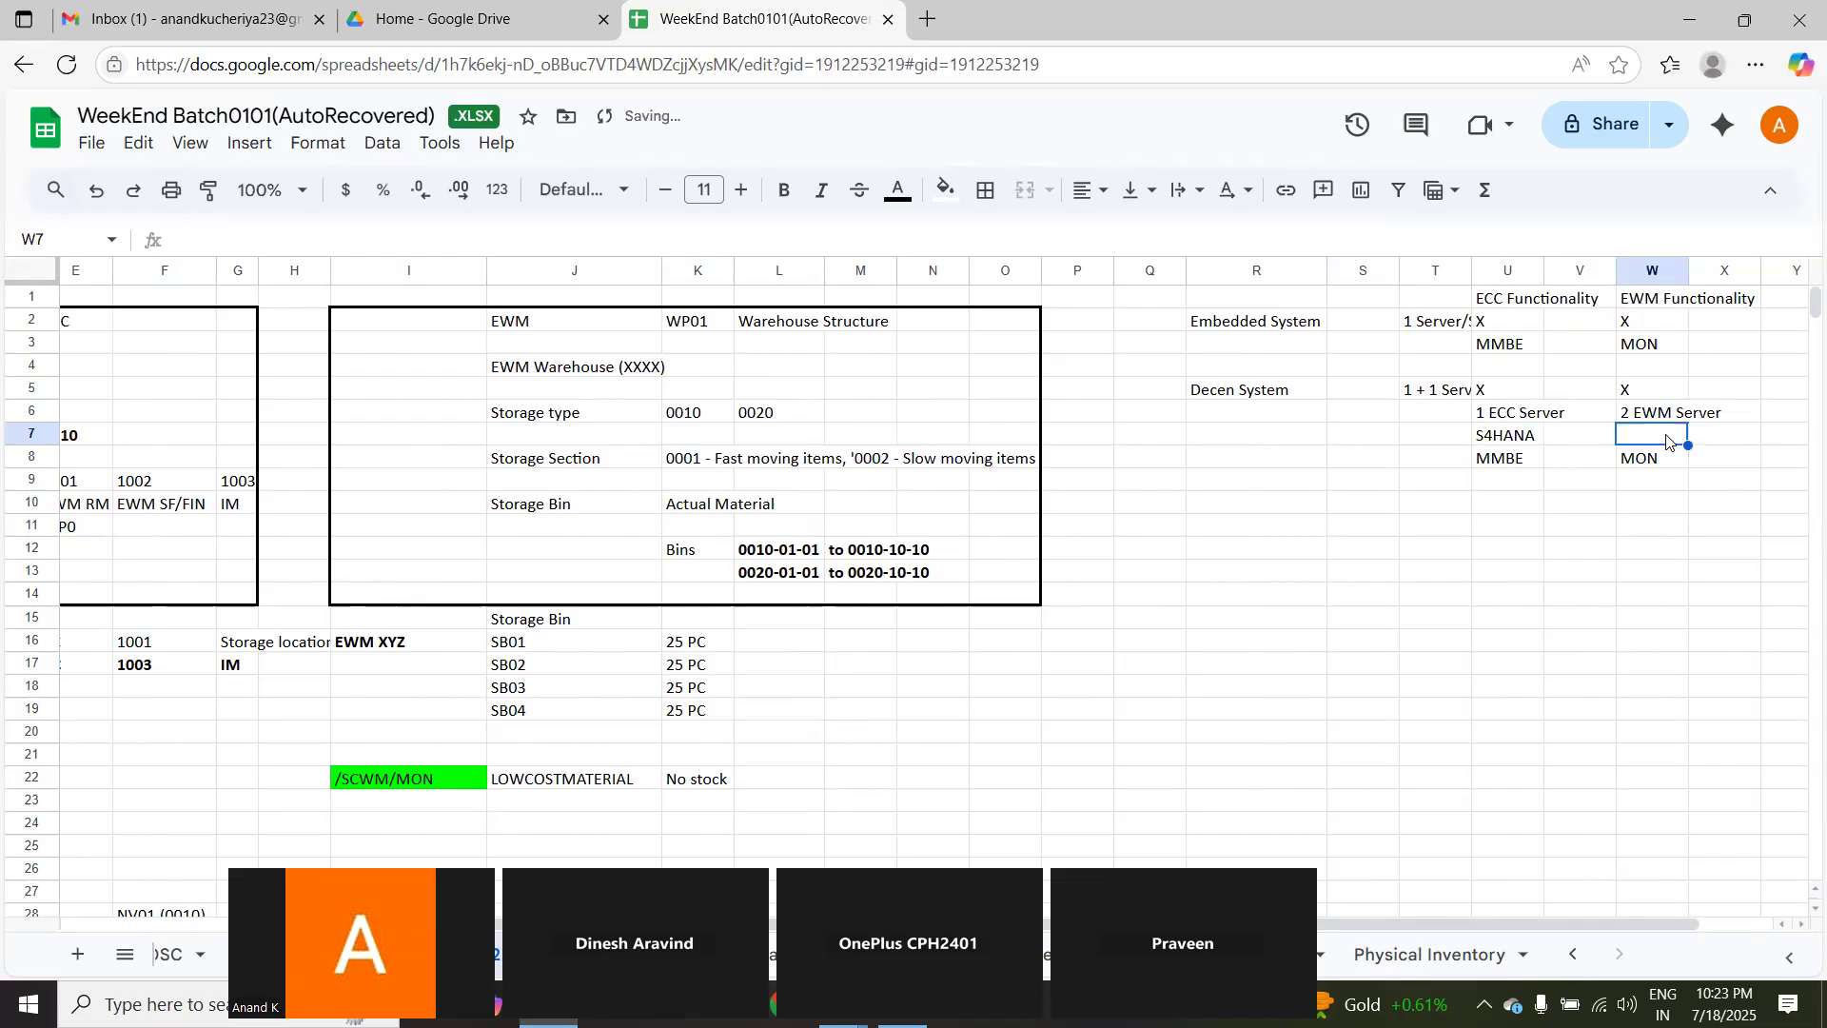
{"action": "type", "text": "S4HANA"}
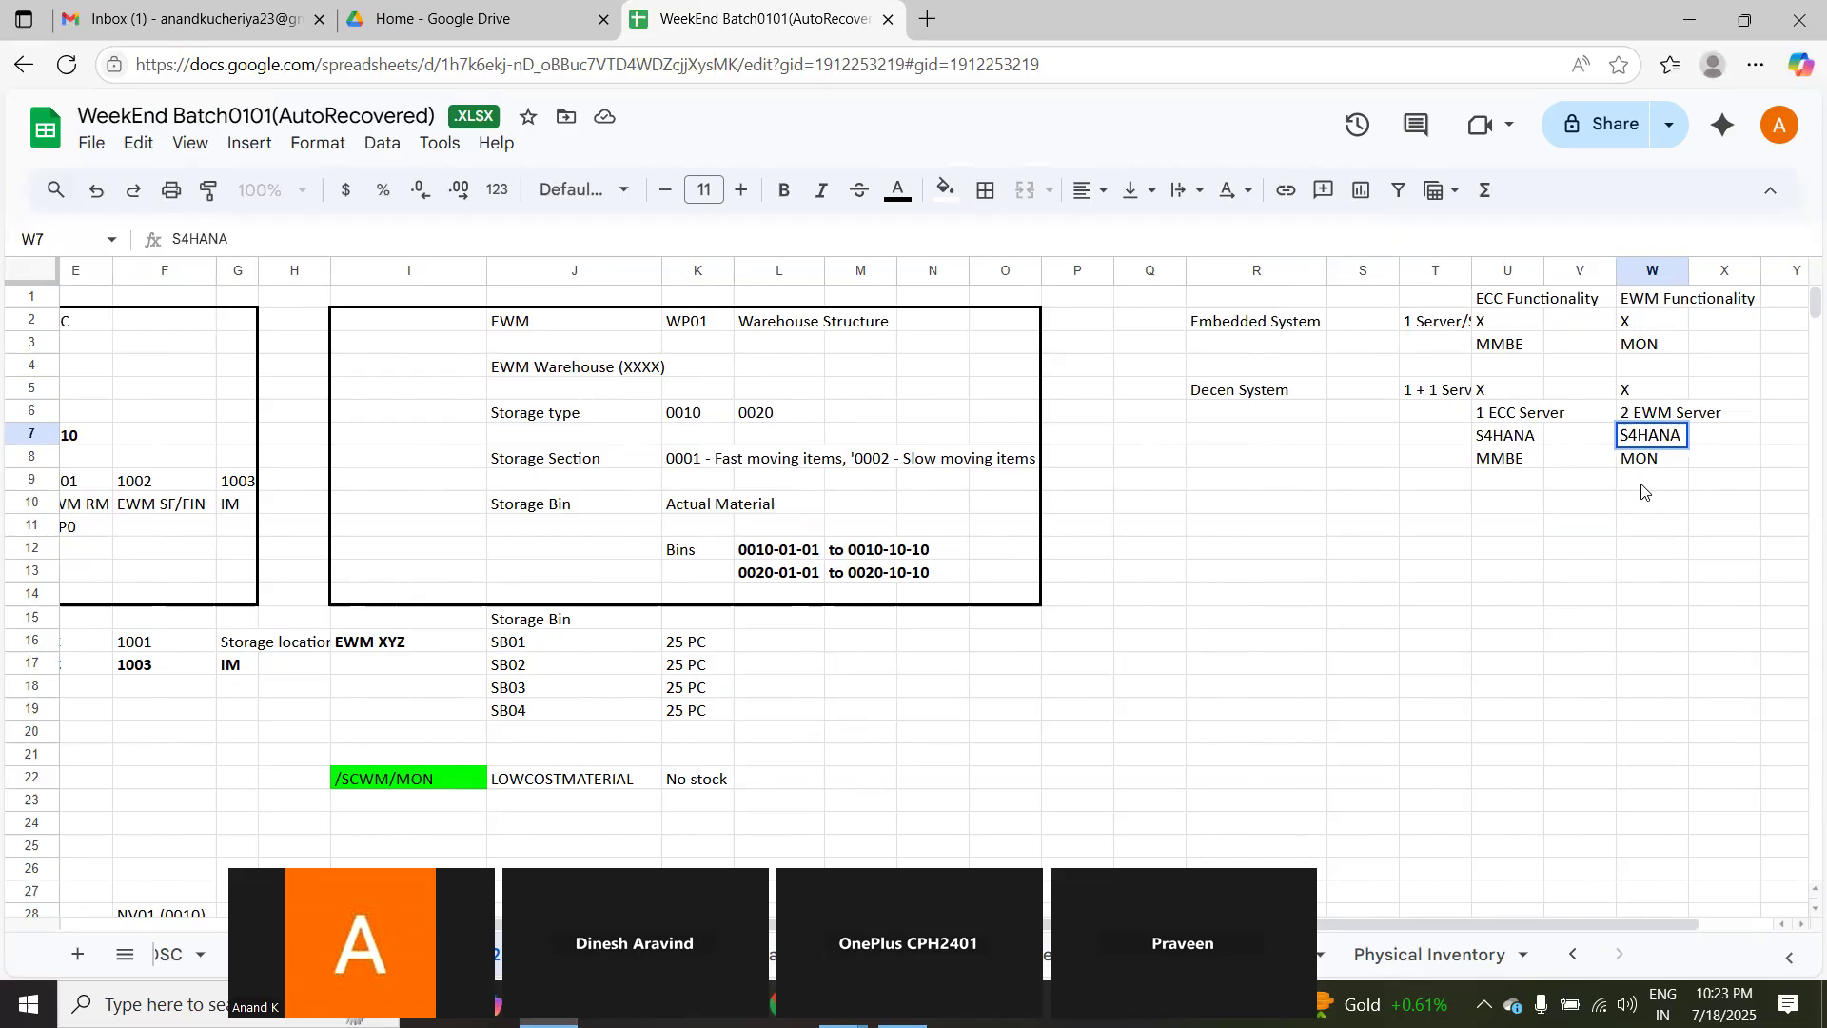
{"action": "left_click", "coordinate": [1580, 594]}
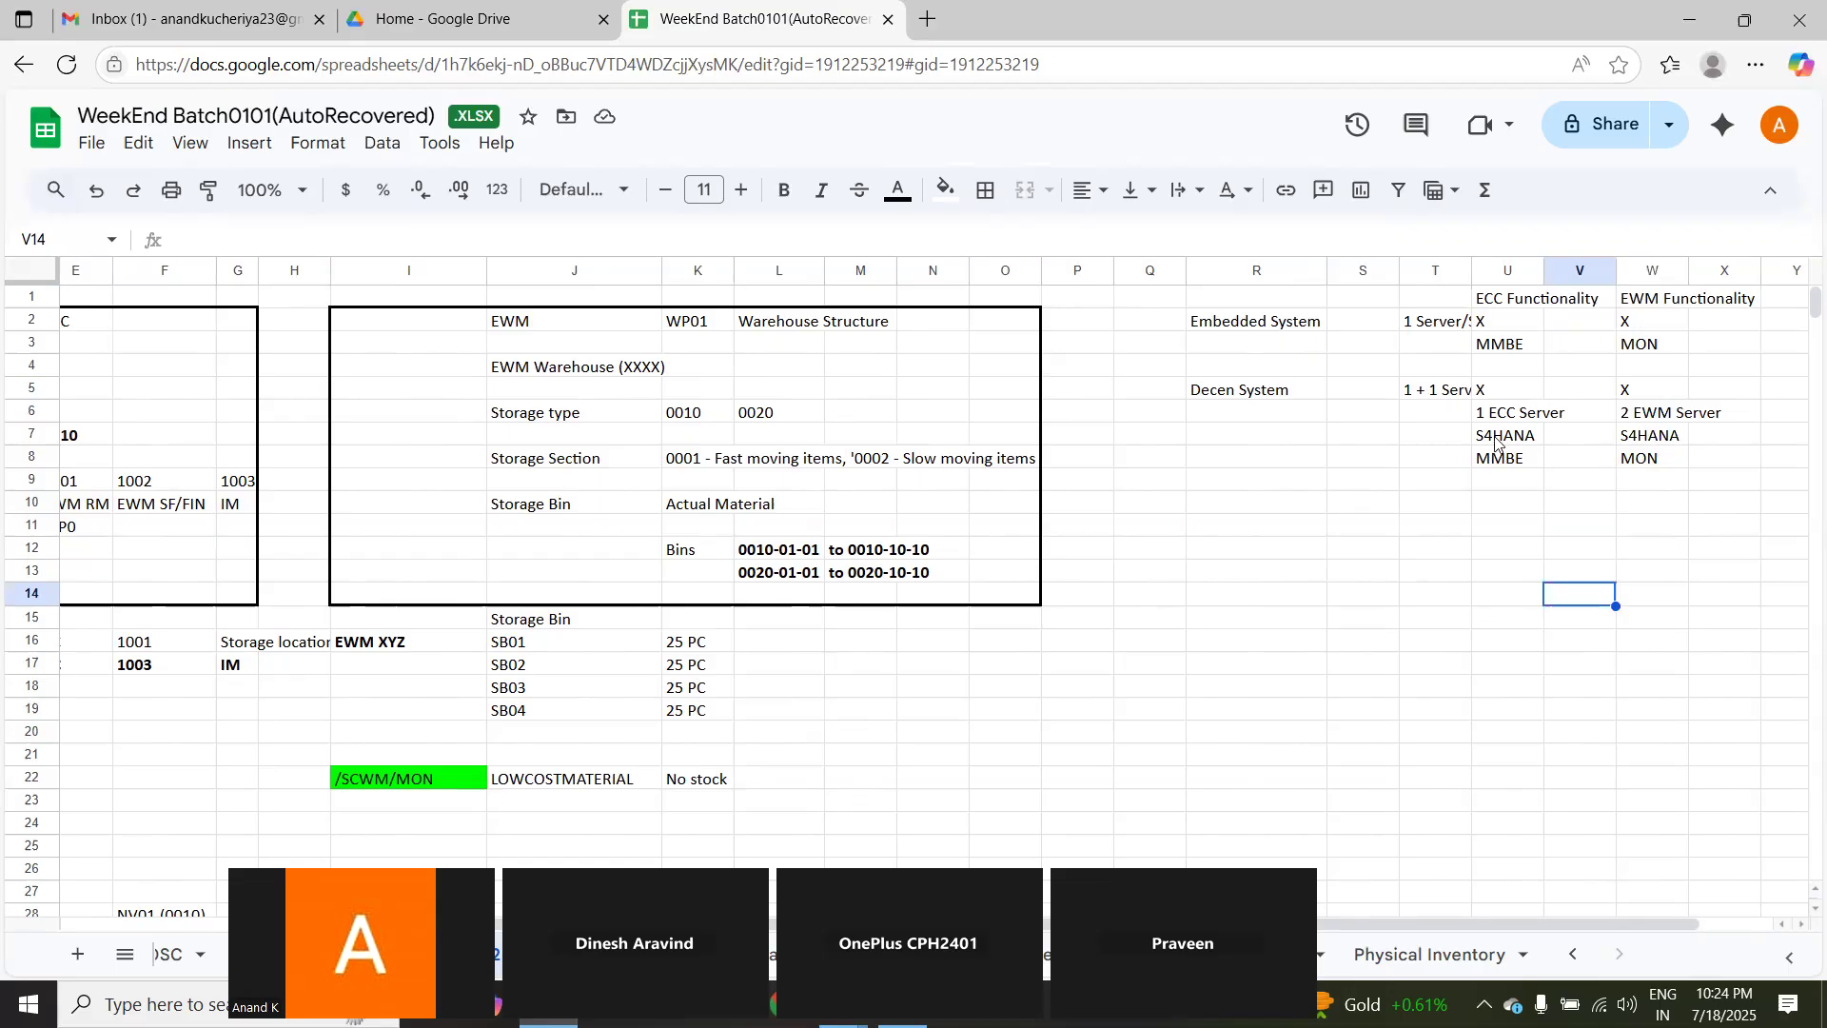
Step: Review the Decen System entries and compare the ECC Warehouse (XXX) entry with the EWM warehouse WP01 in the structure notes
{"action": "left_click", "coordinate": [1521, 439]}
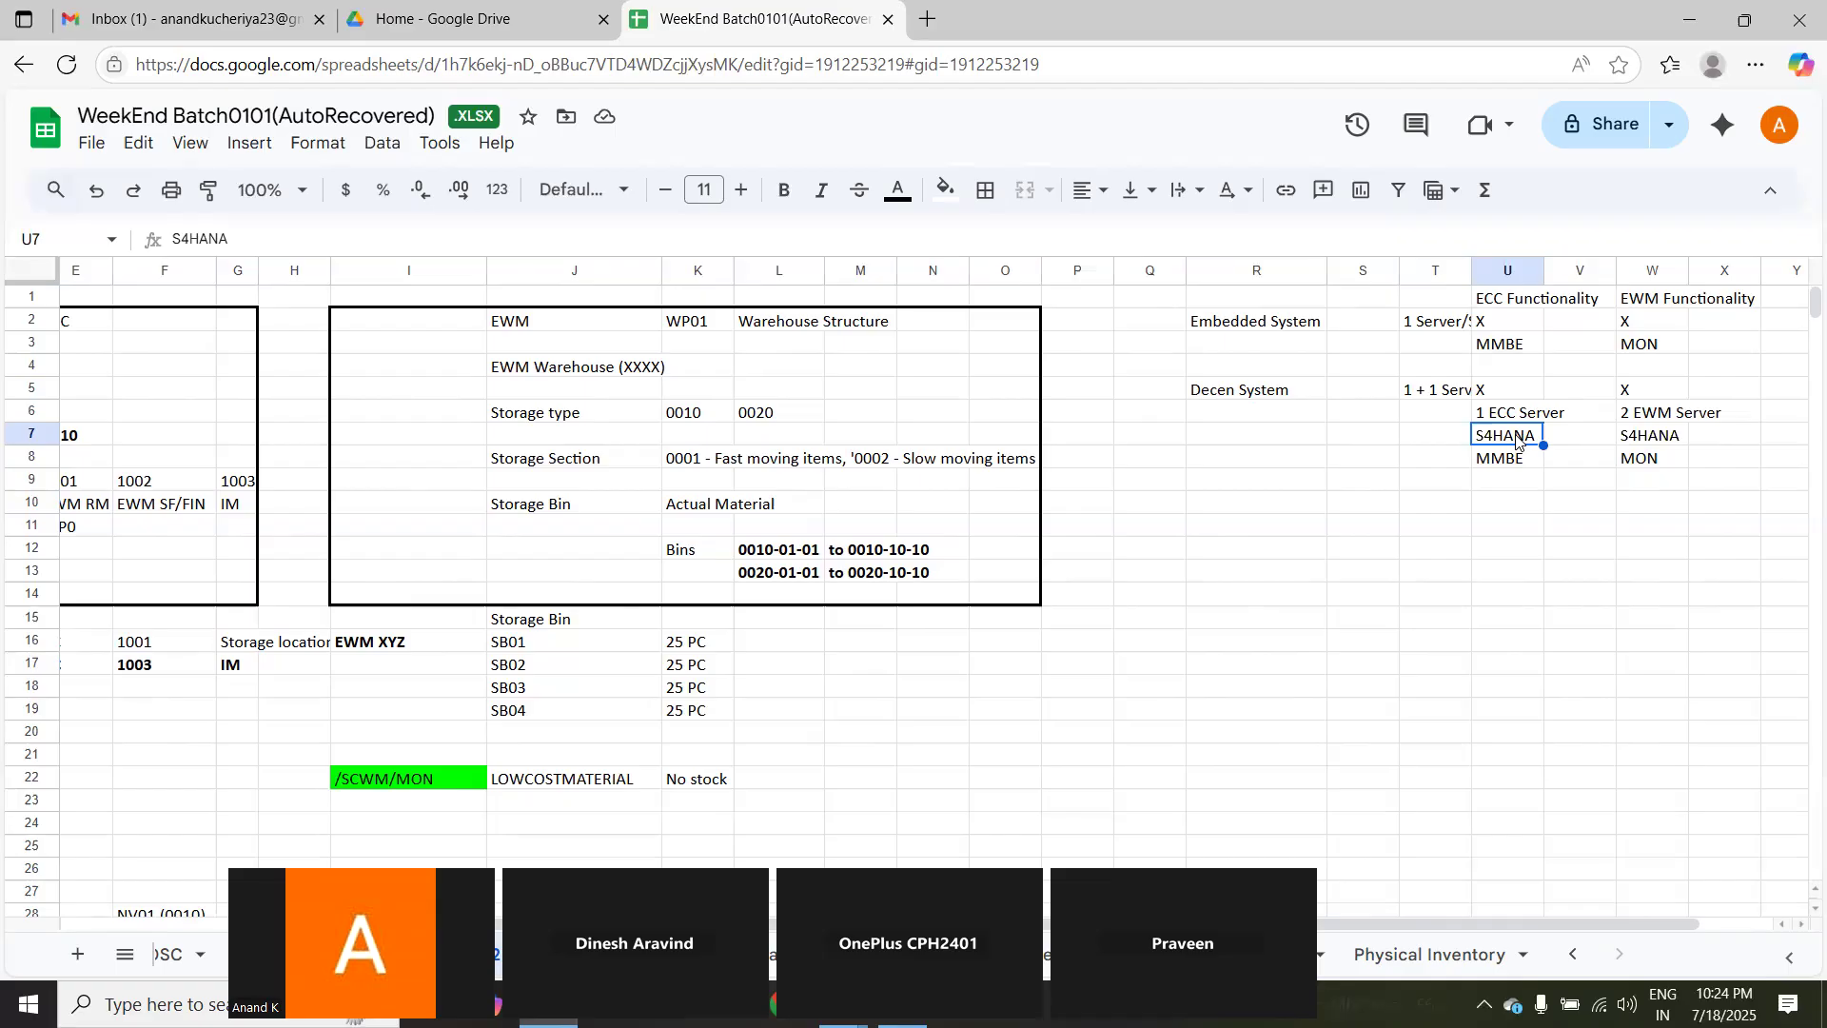
{"action": "left_click", "coordinate": [1514, 850]}
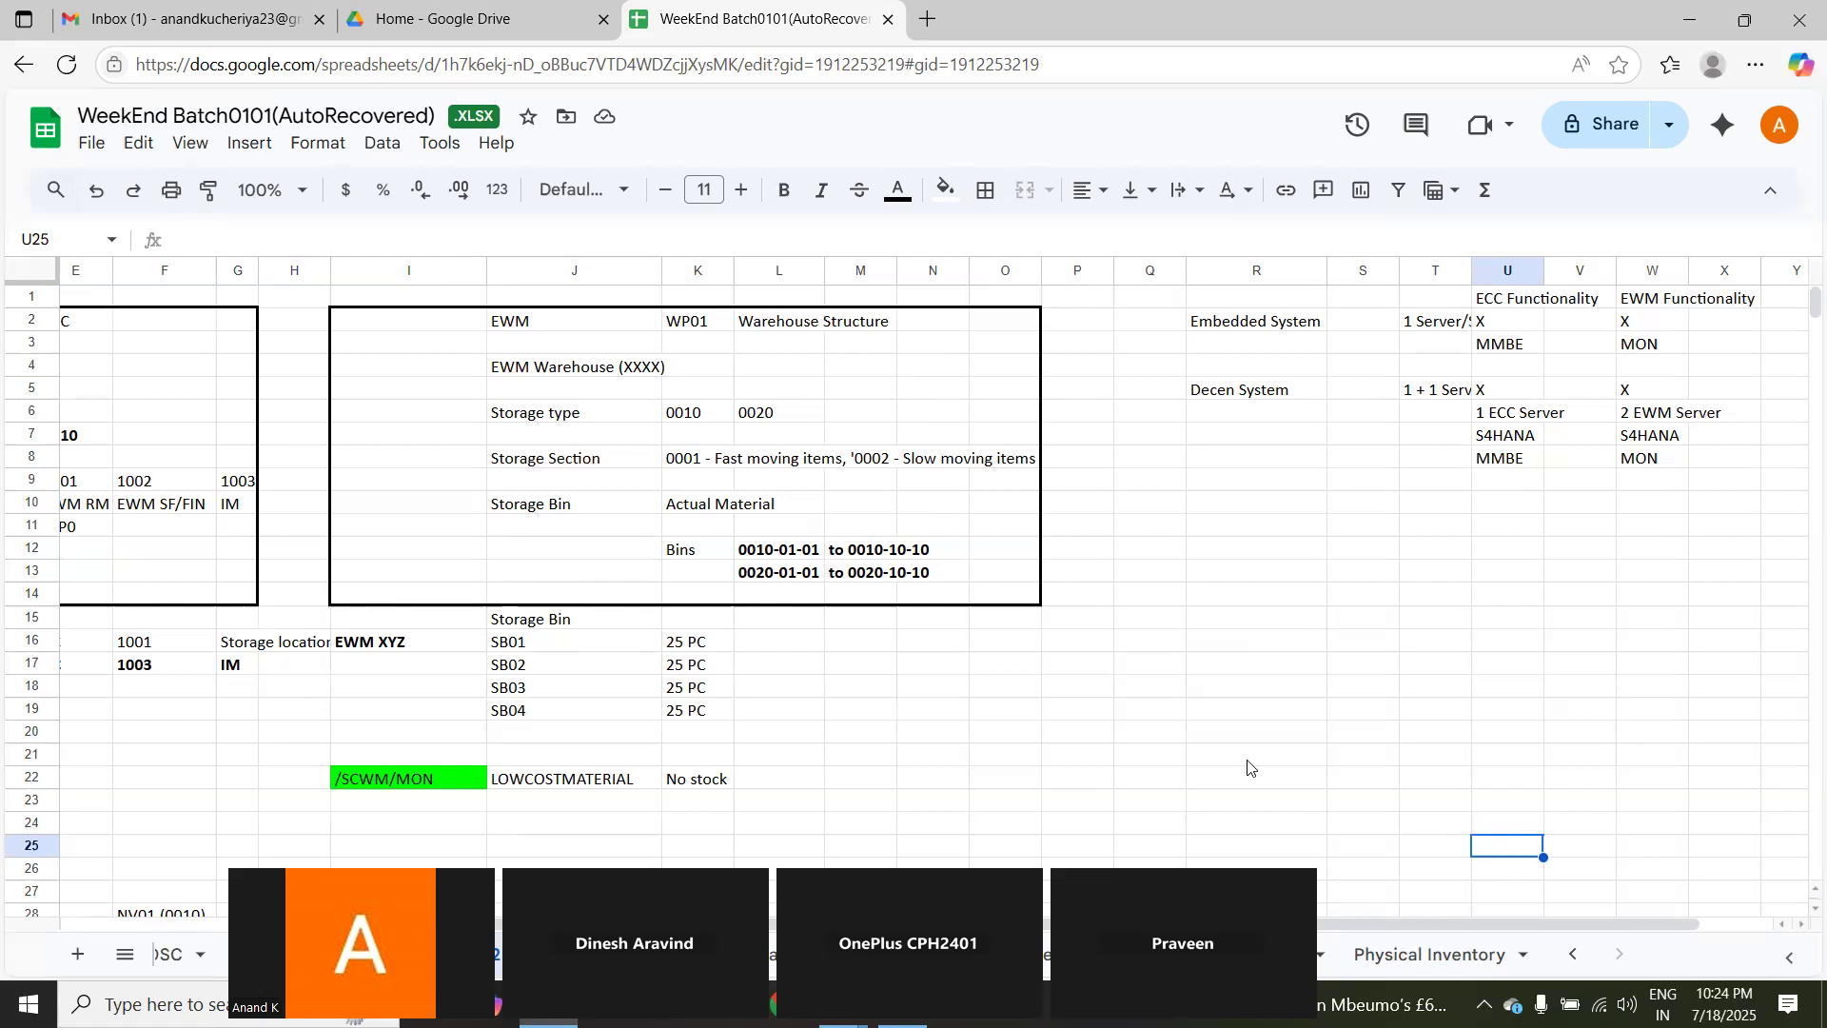
{"action": "left_click", "coordinate": [885, 755]}
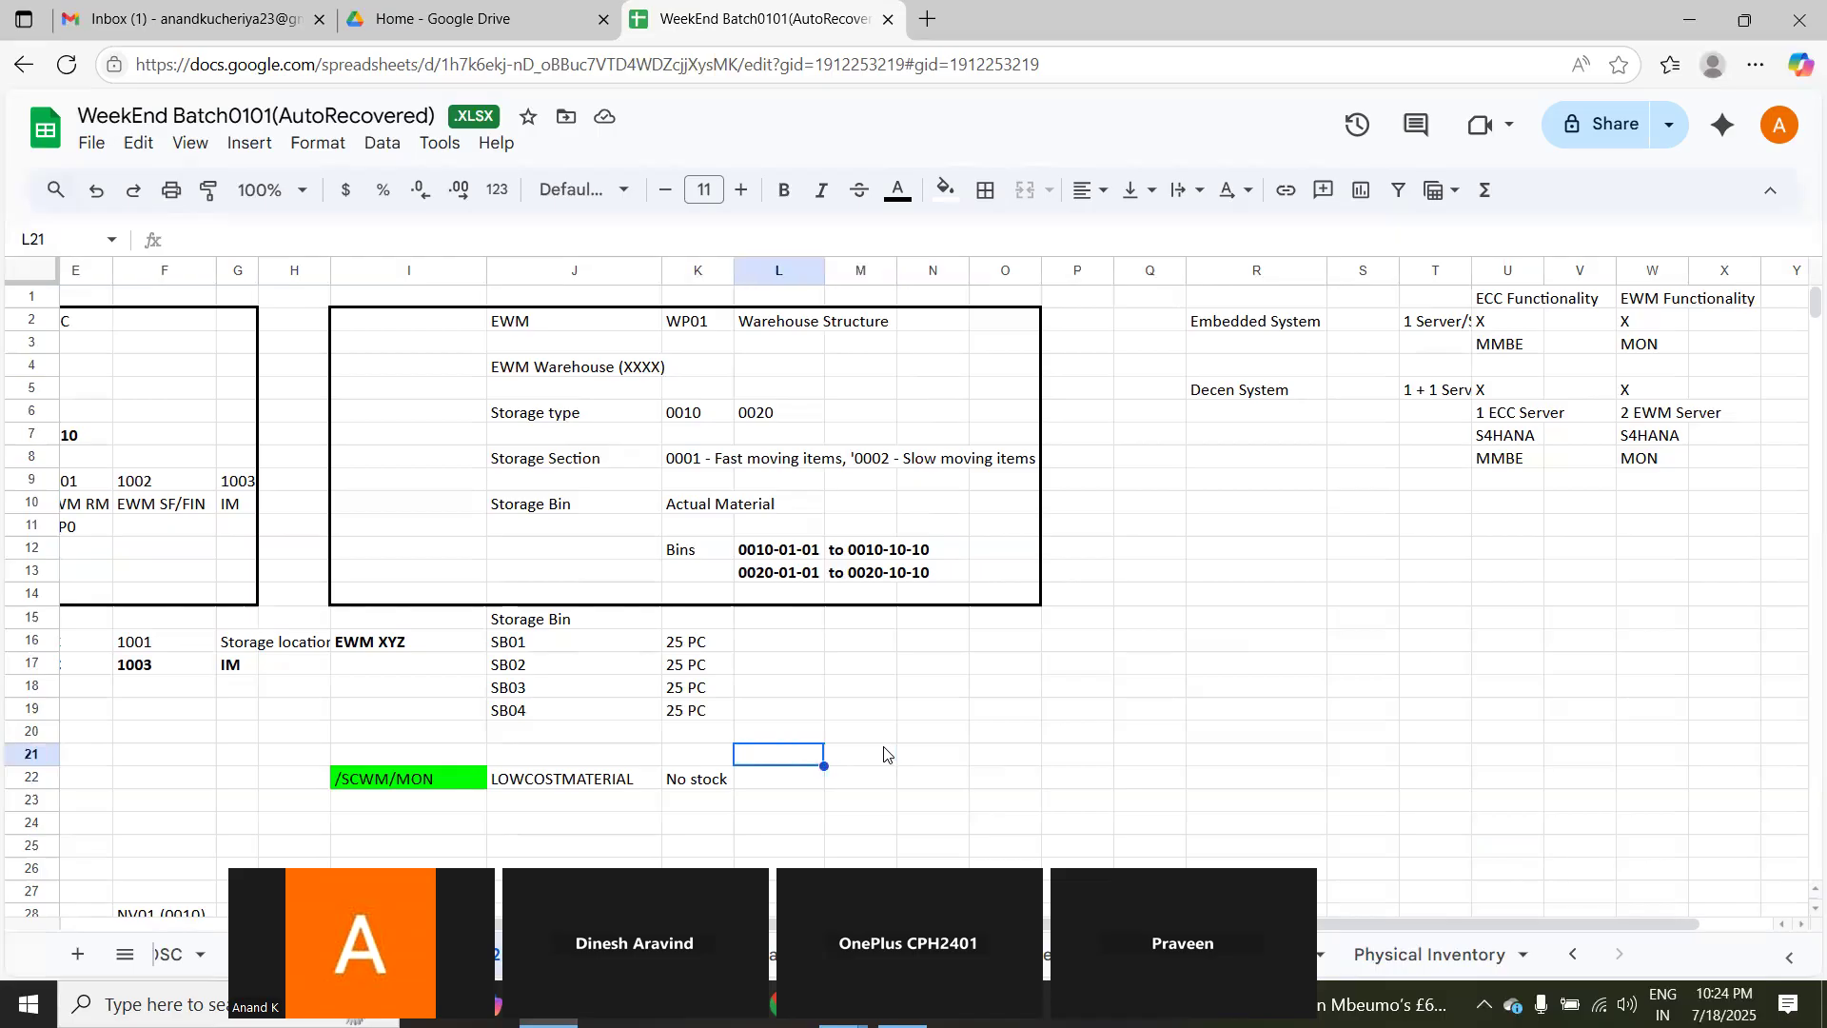
{"action": "key", "text": "Home"}
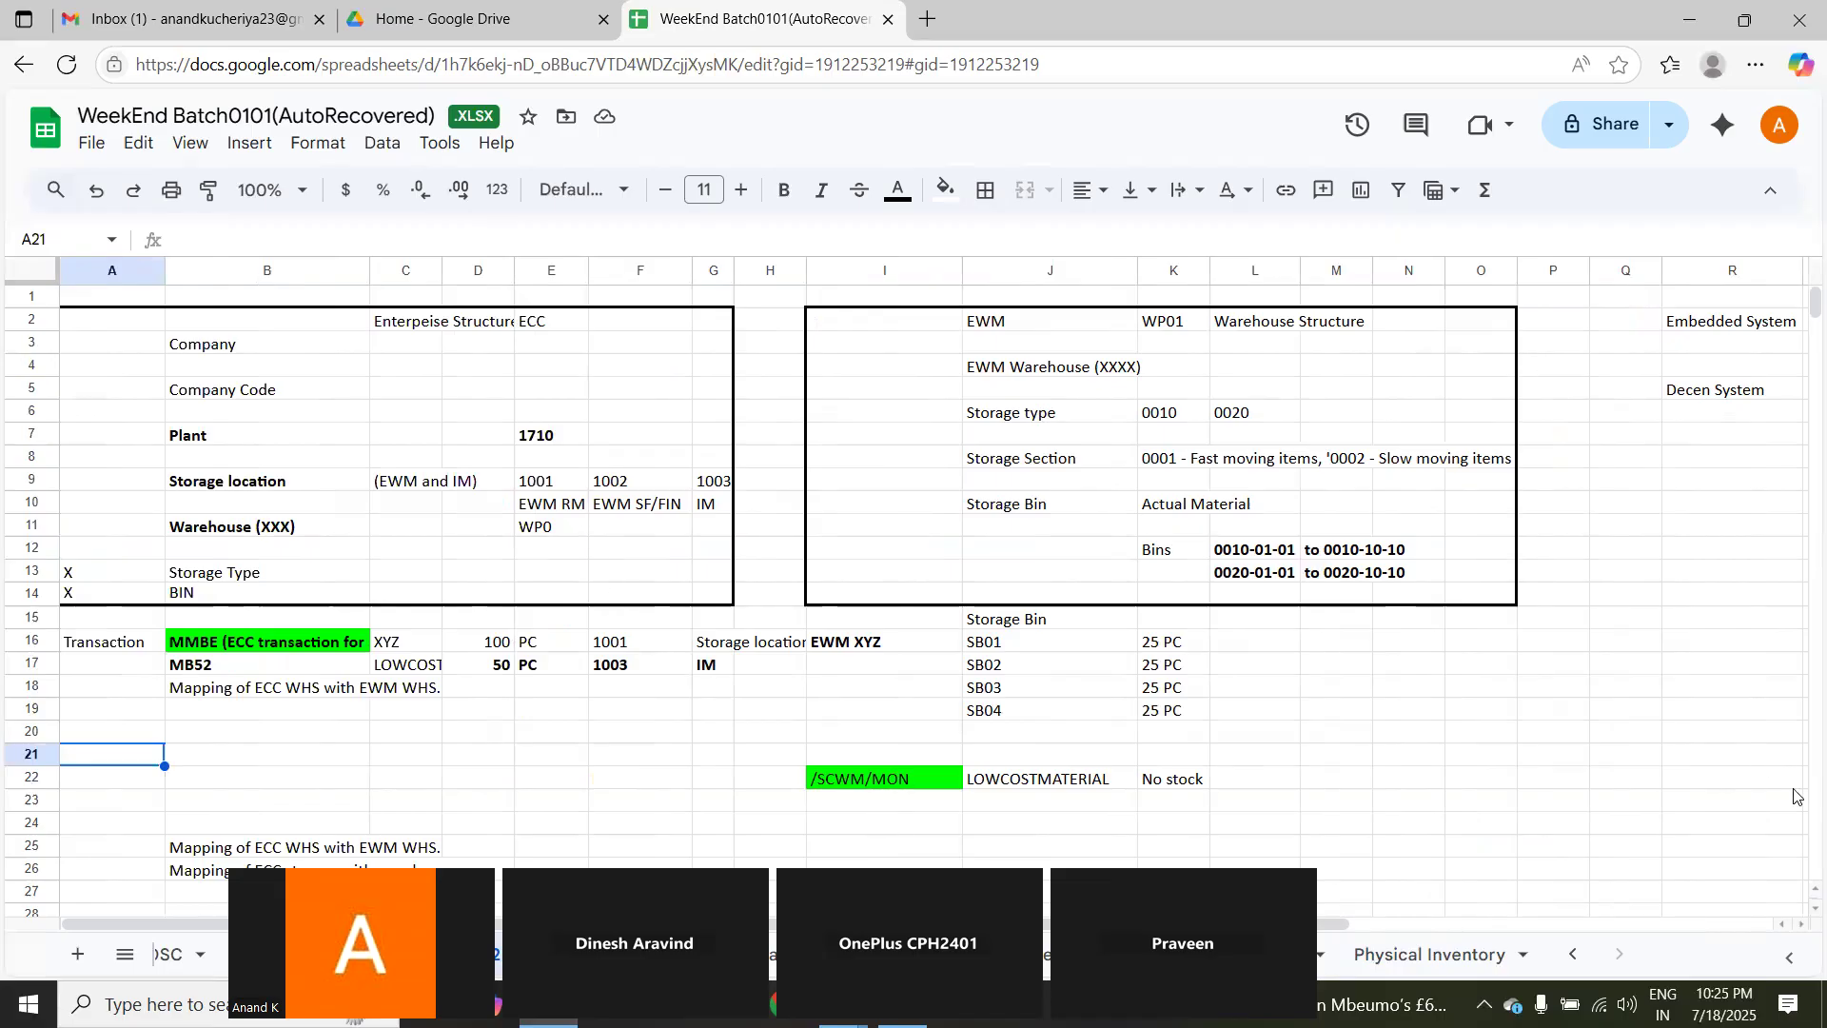
{"action": "scroll", "coordinate": [1798, 909], "scroll_direction": "down", "scroll_amount": 2}
{"action": "scroll", "coordinate": [1798, 913], "scroll_direction": "down", "scroll_amount": 2}
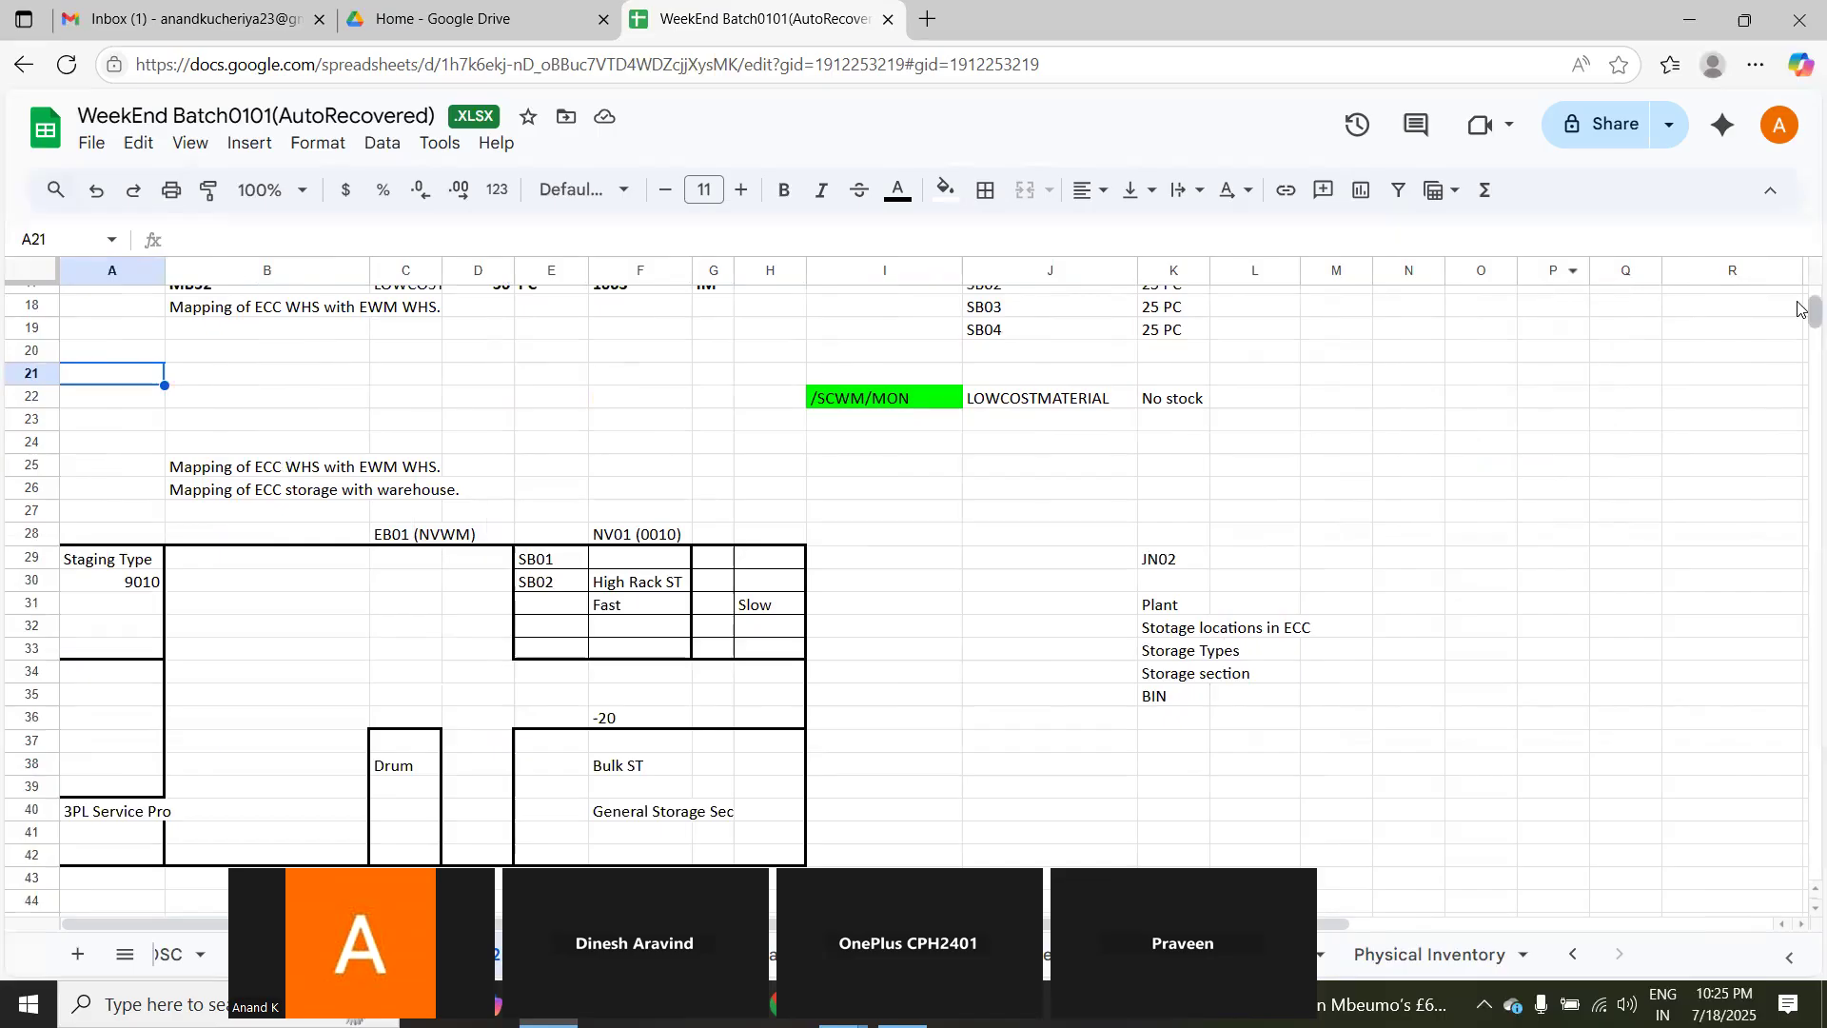
{"action": "scroll", "coordinate": [1798, 300], "scroll_direction": "up", "scroll_amount": 5}
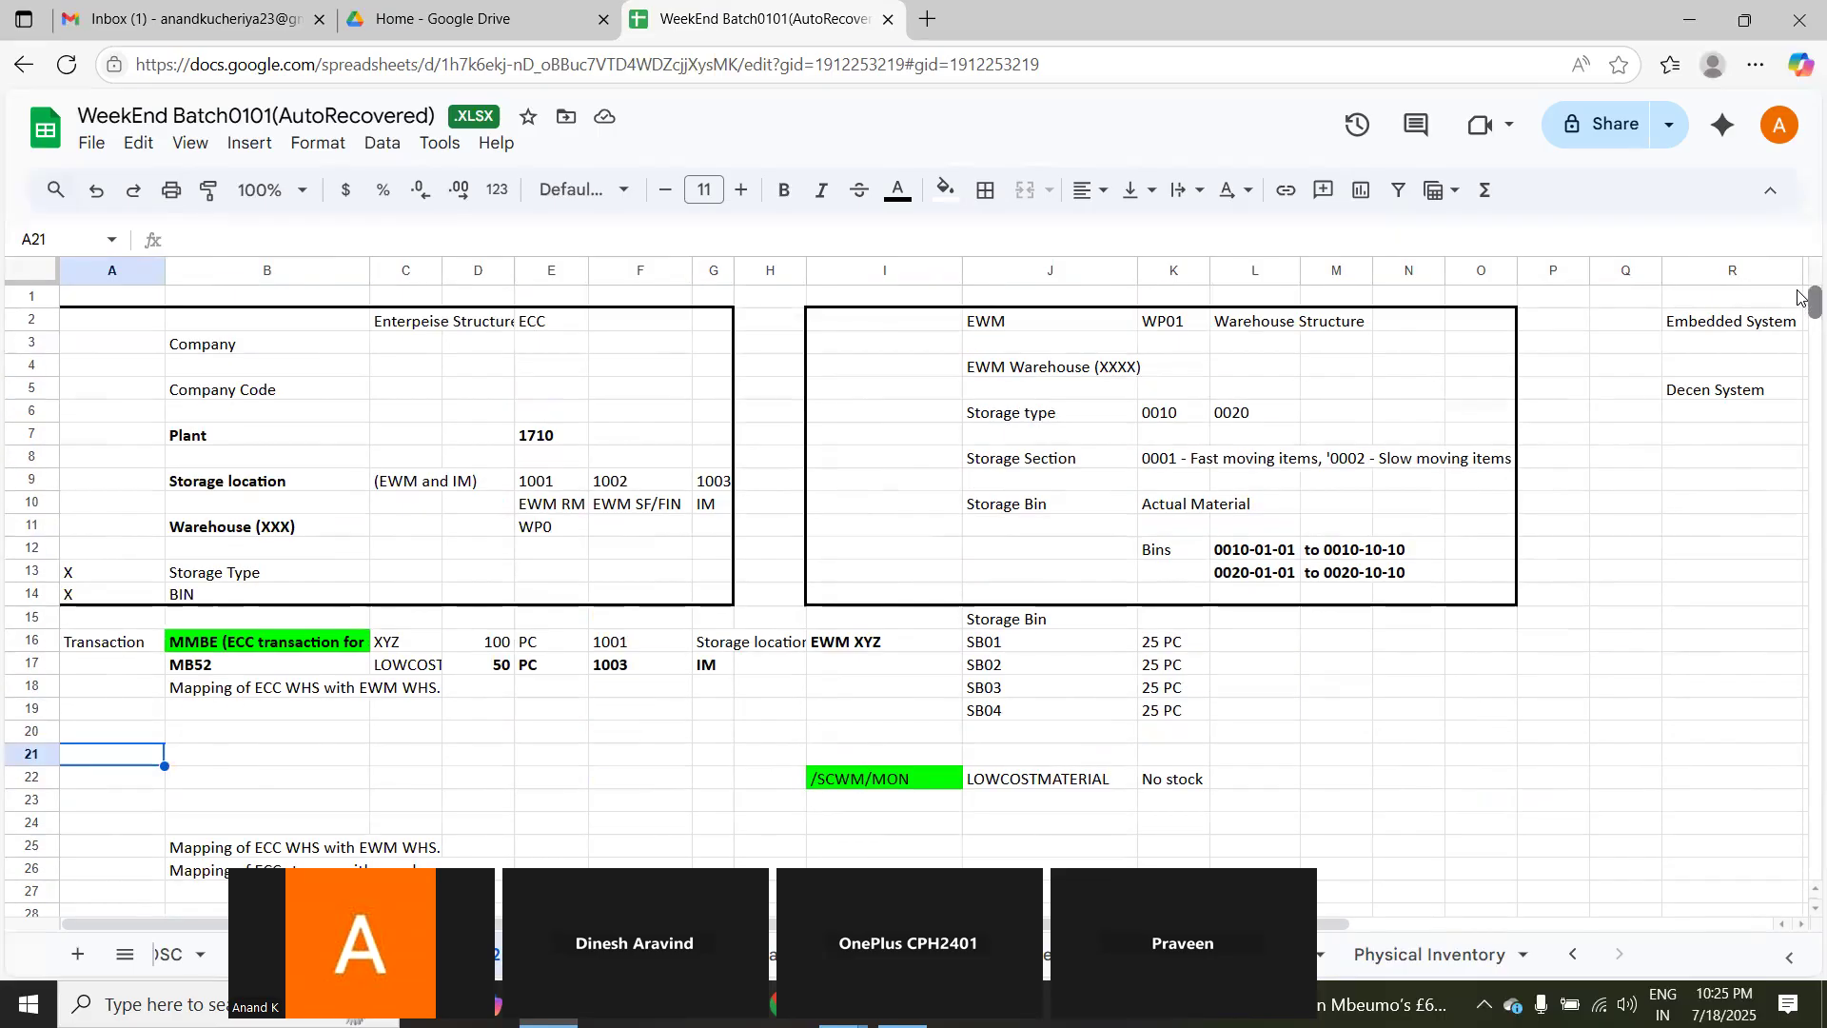
{"action": "left_click", "coordinate": [220, 531]}
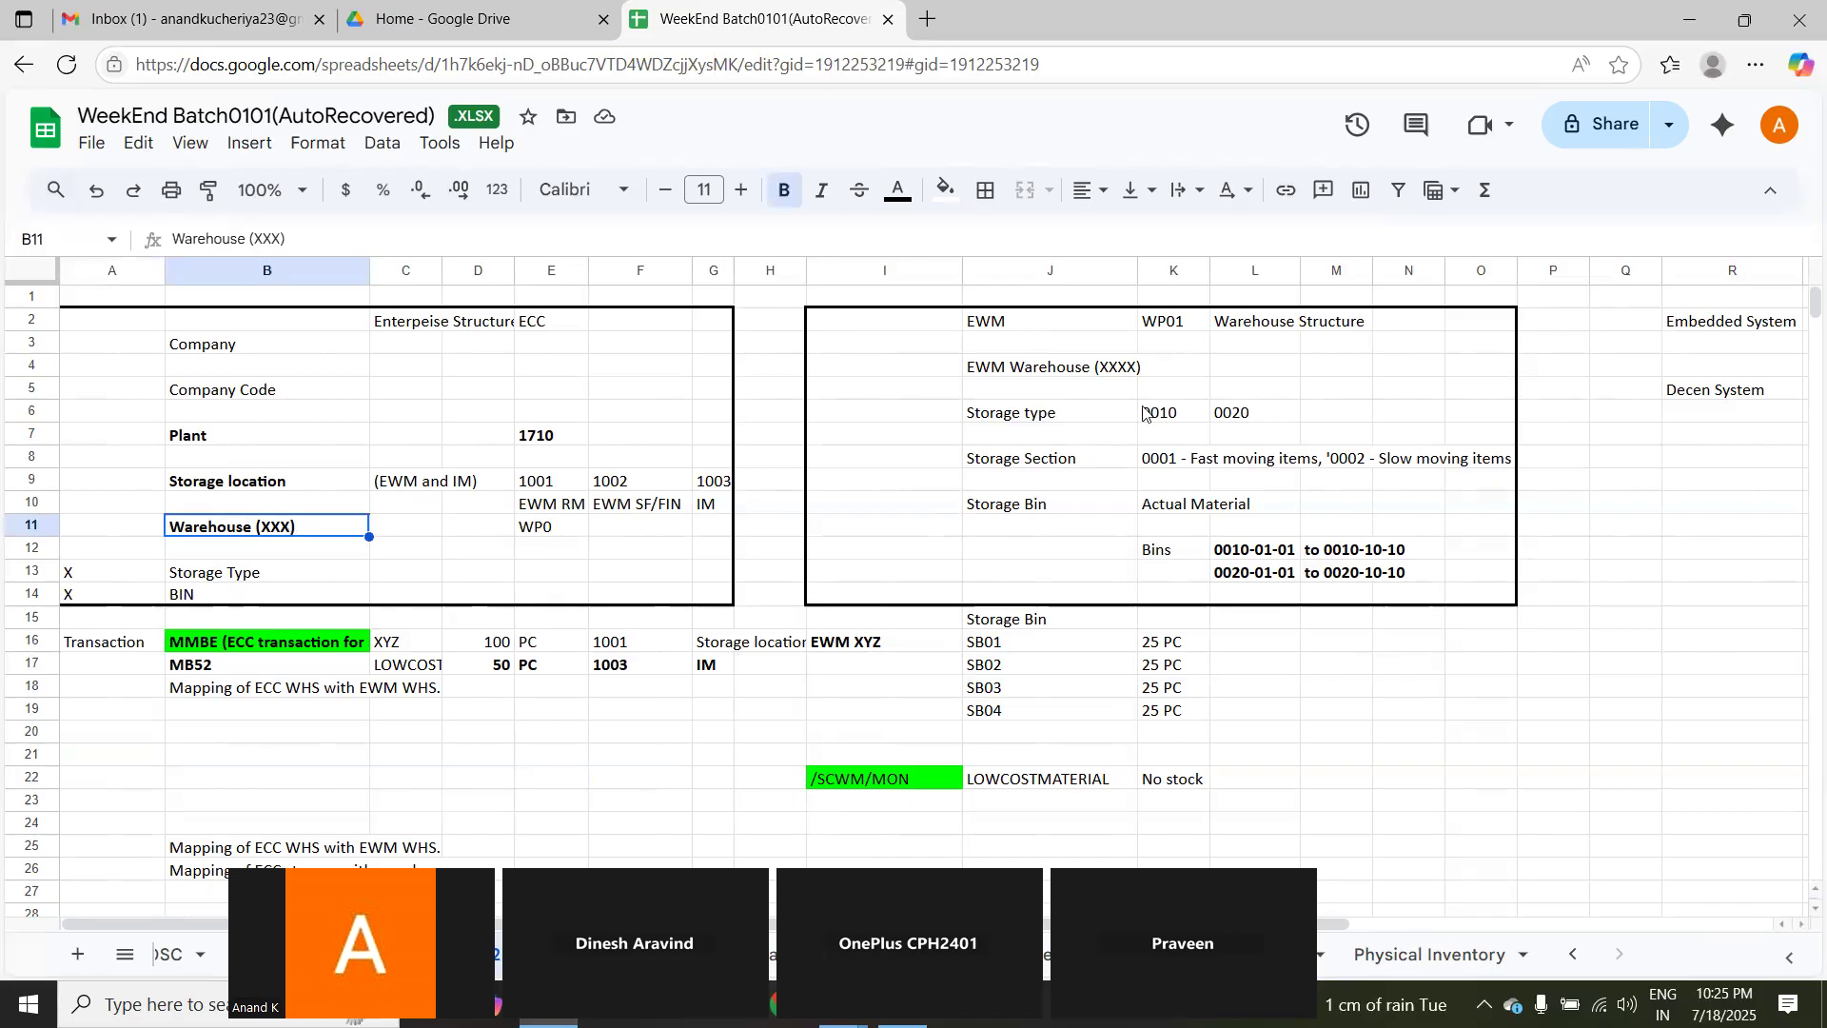
{"action": "left_click", "coordinate": [1184, 323]}
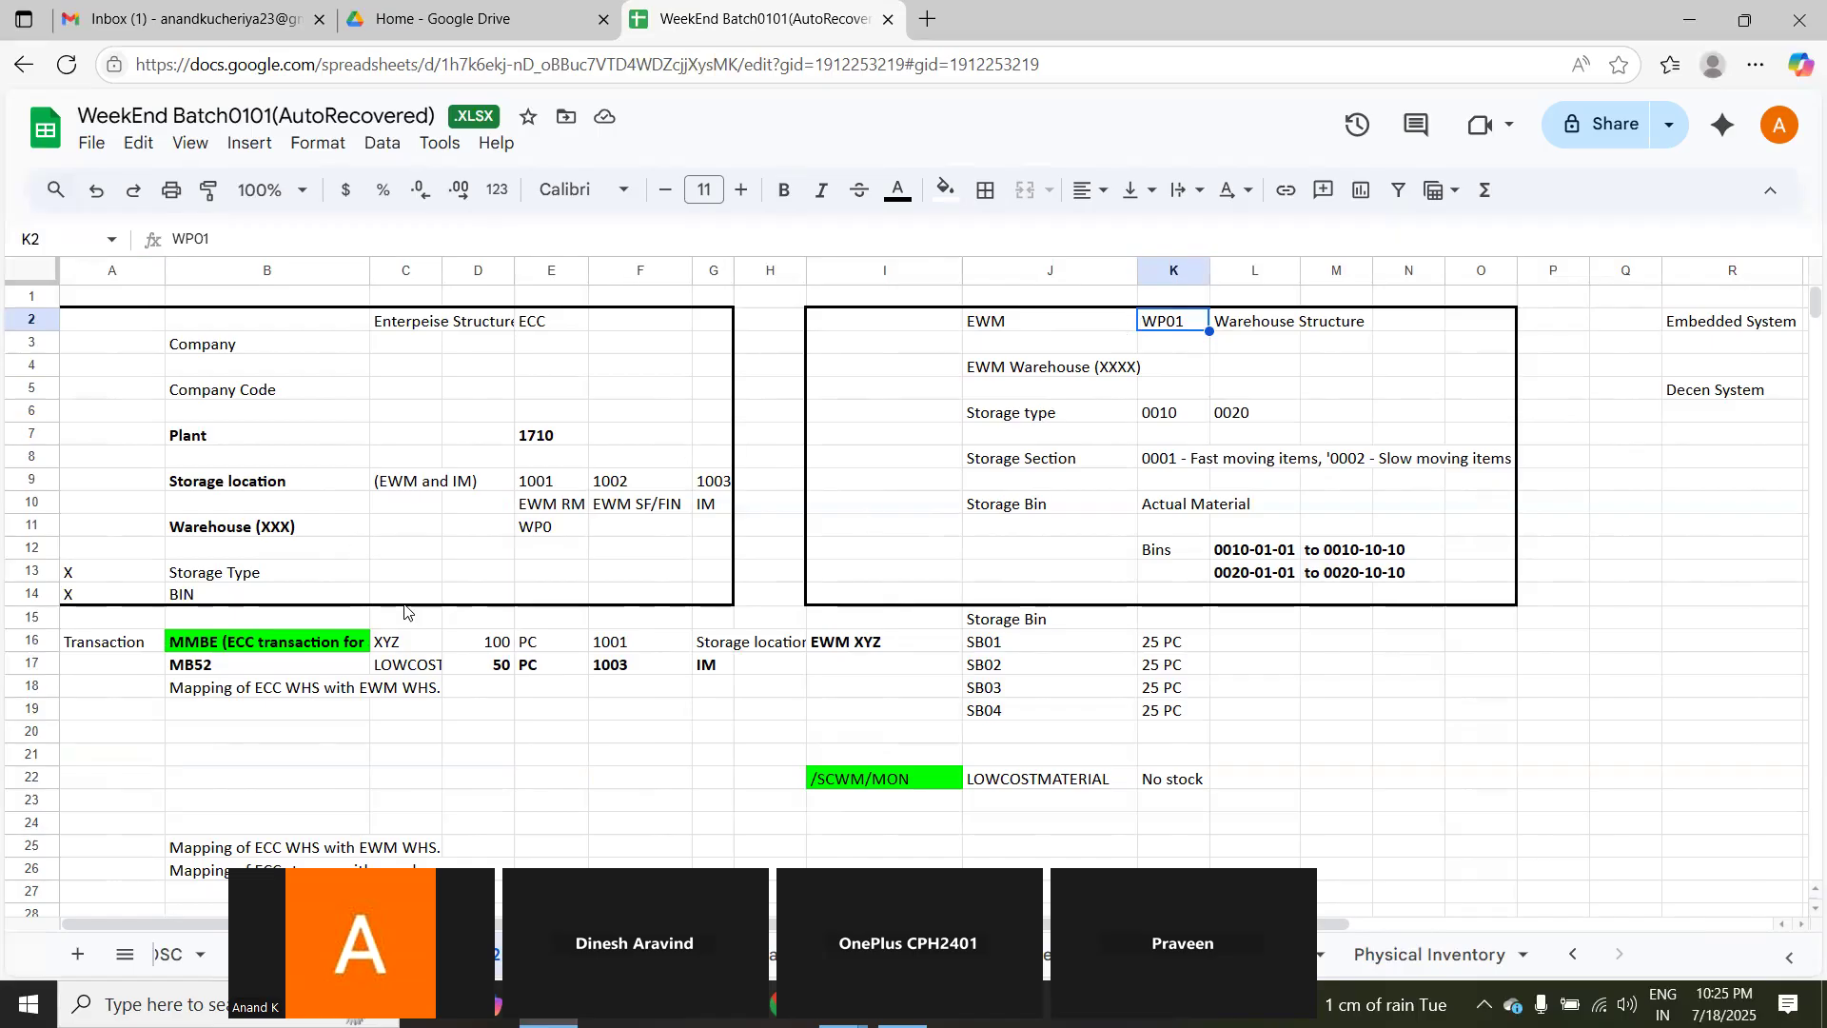
{"action": "left_click", "coordinate": [219, 529]}
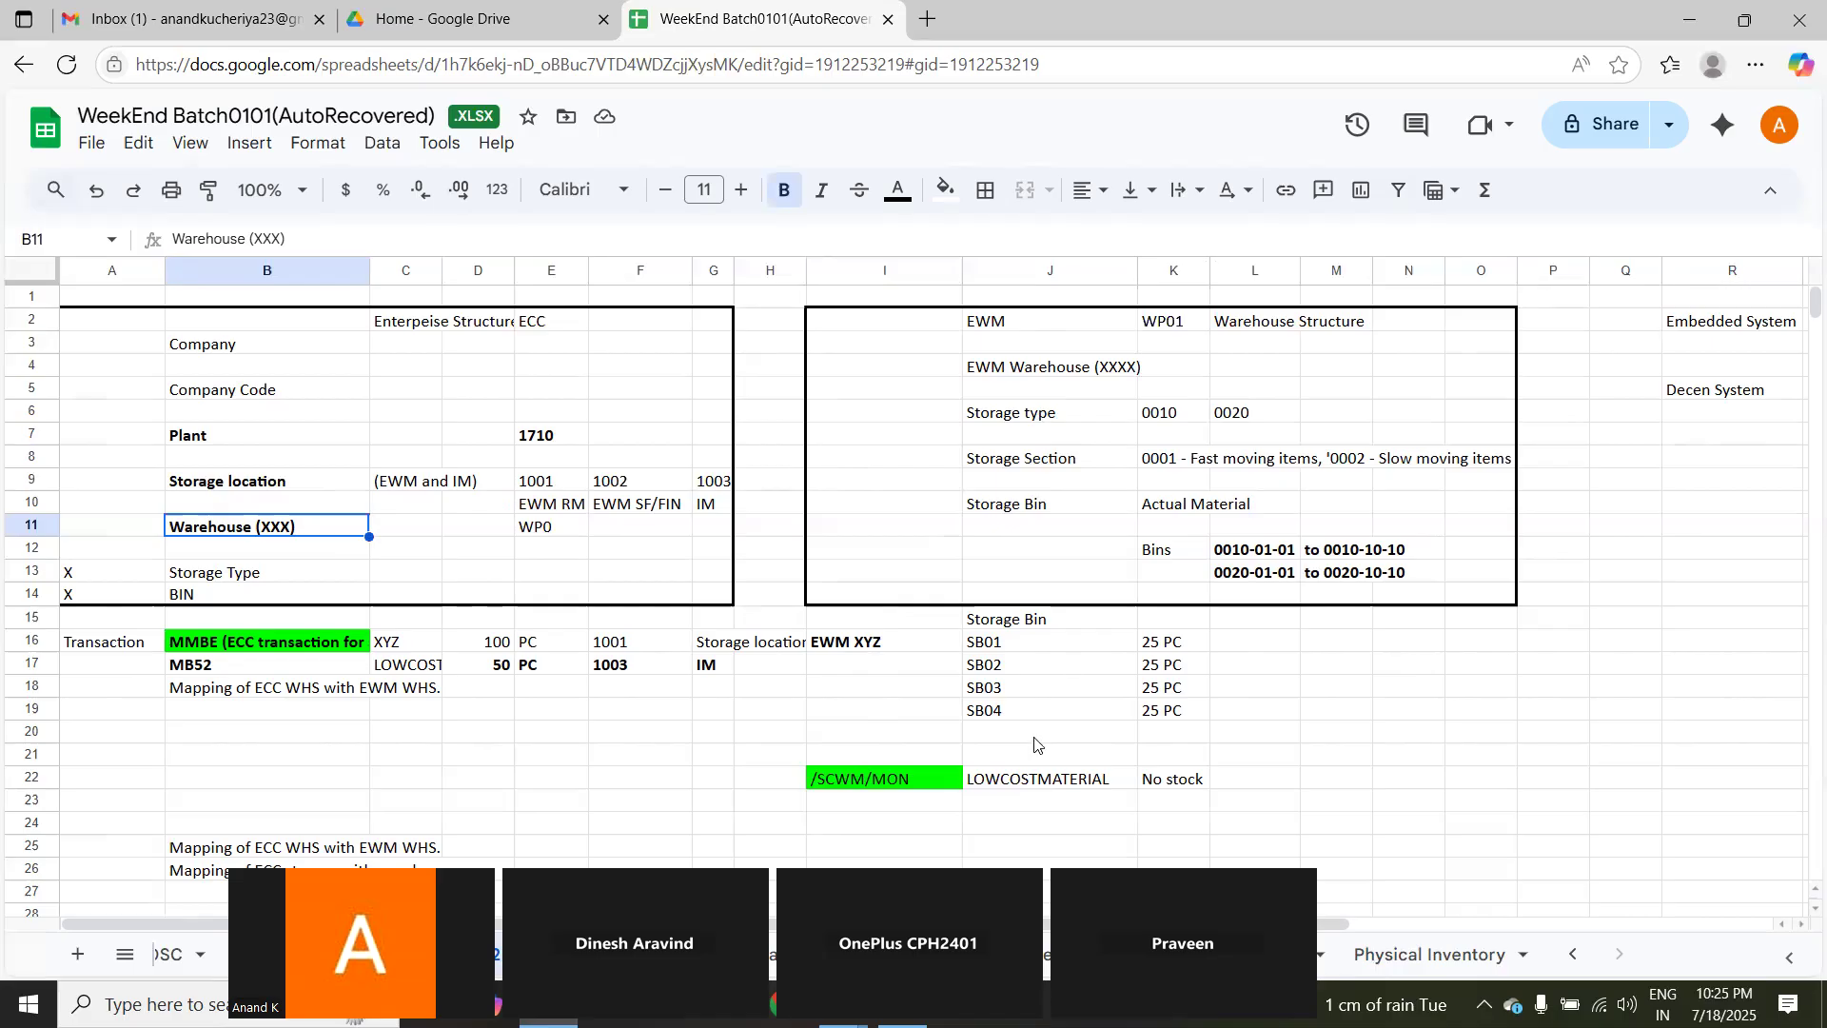
Step: Launch Remote Desktop Connection with mstsc, connect to the preselected computer using the saved credentials, and dismiss the leftover connection window
{"action": "key", "text": "super+r"}
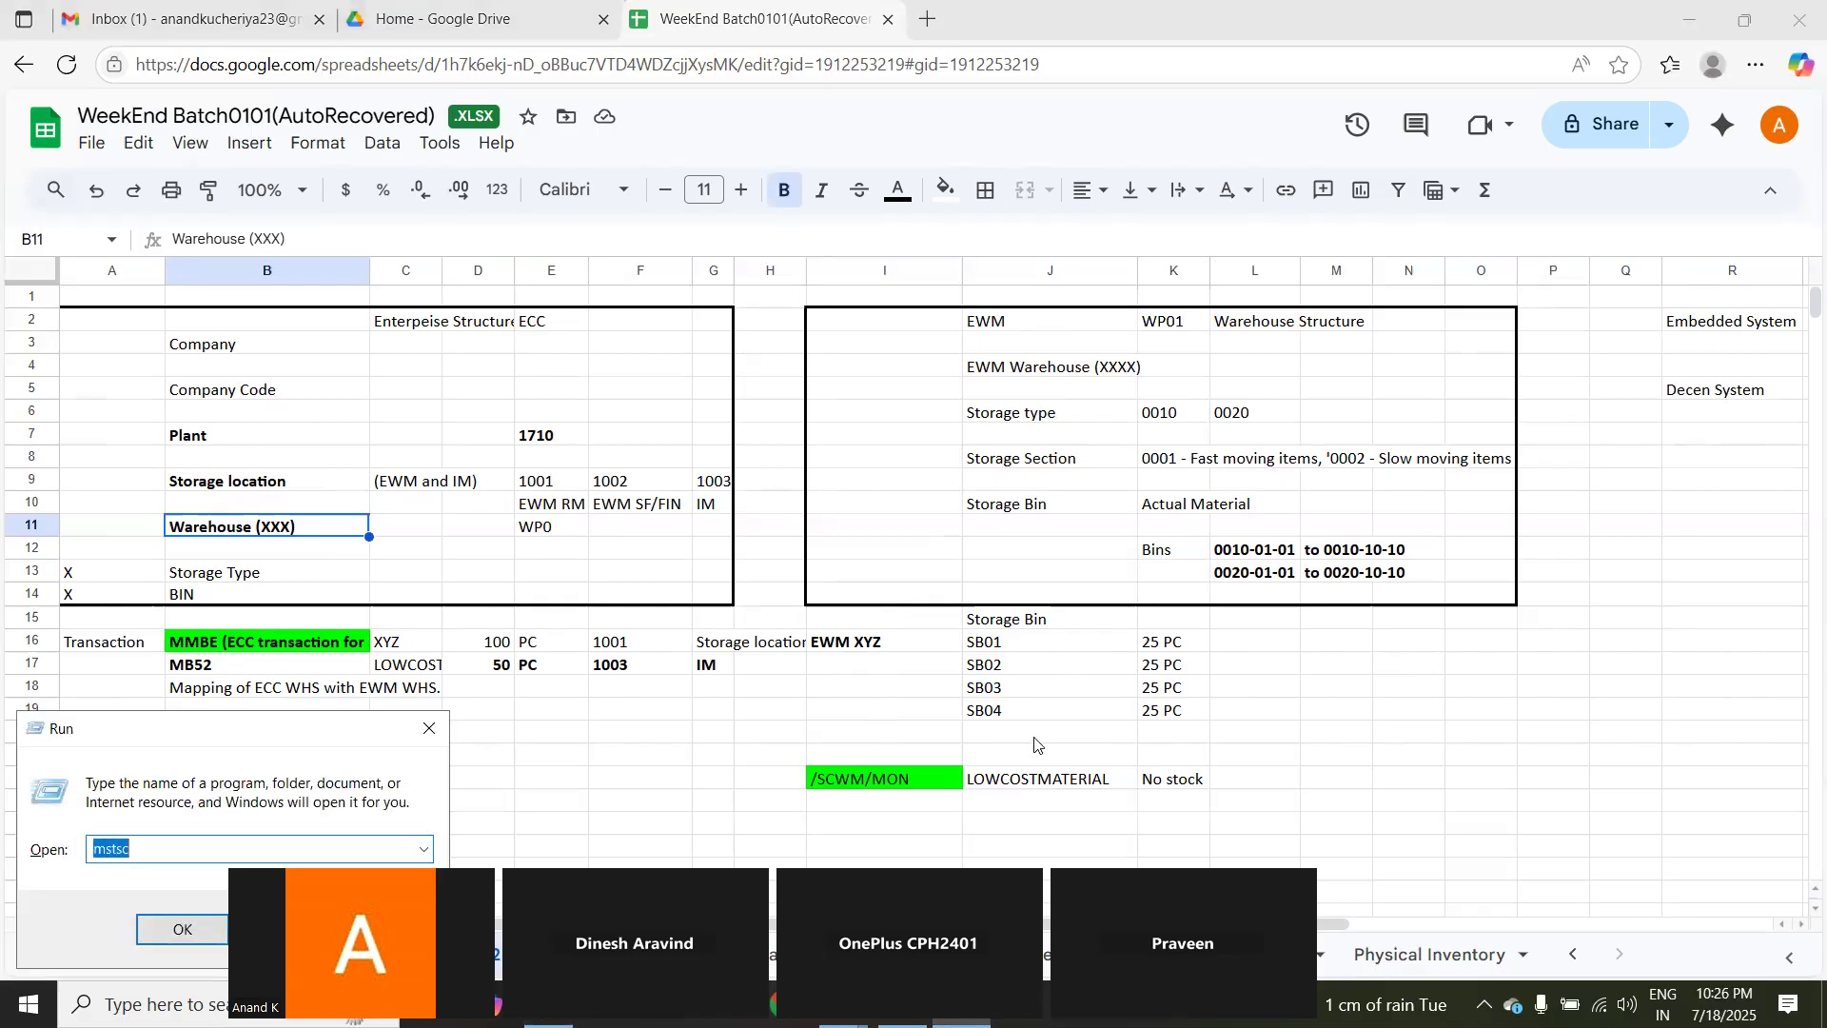
{"action": "key", "text": "Return"}
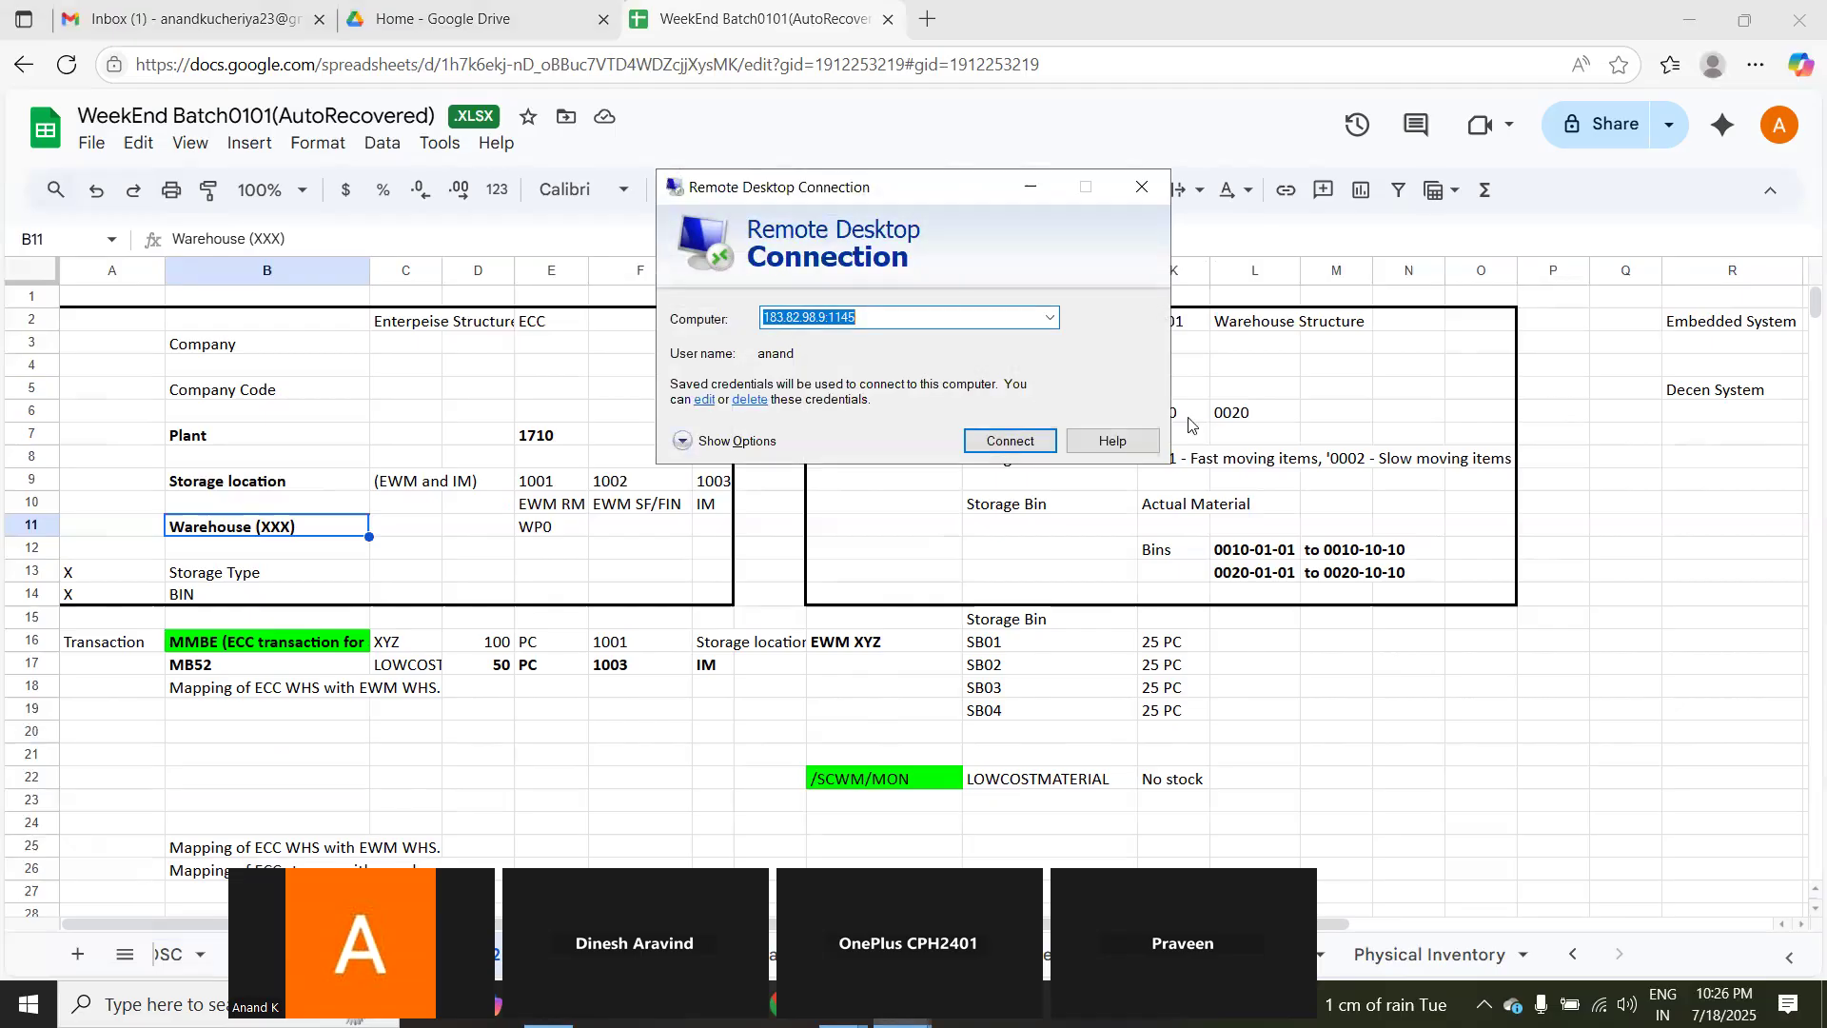
{"action": "left_click", "coordinate": [1017, 441]}
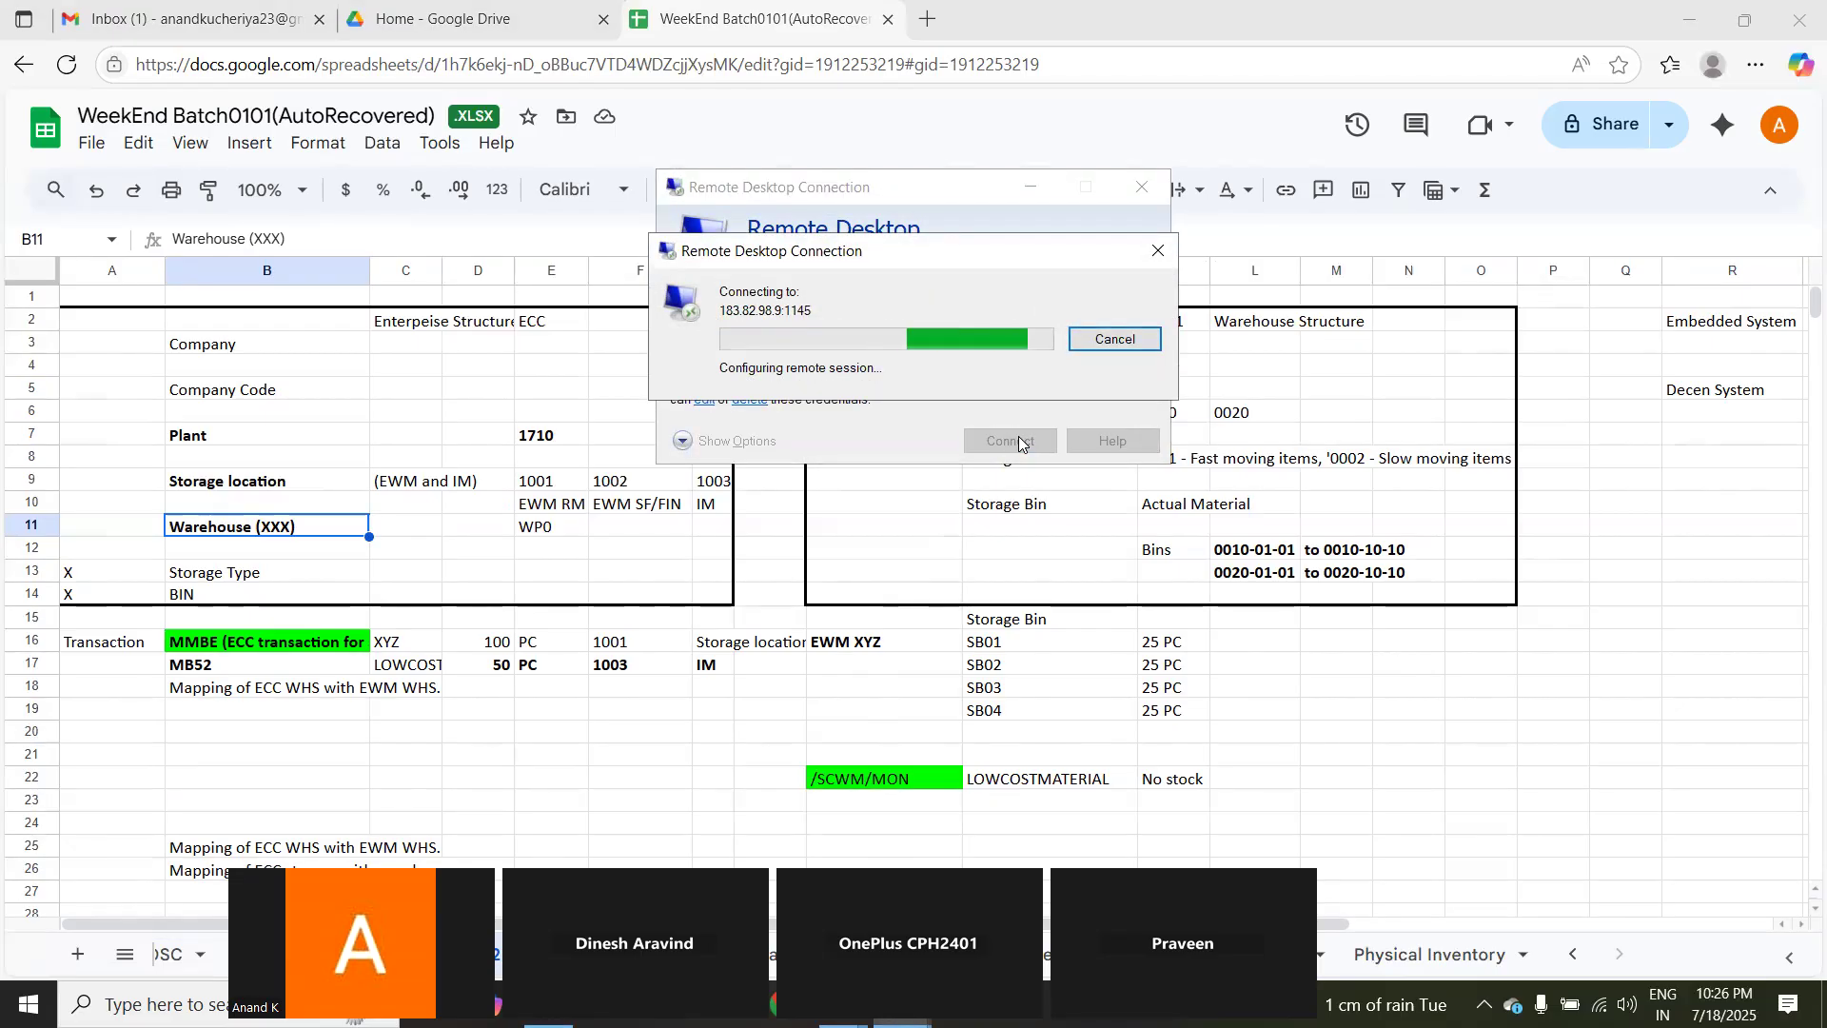
{"action": "left_click", "coordinate": [969, 521]}
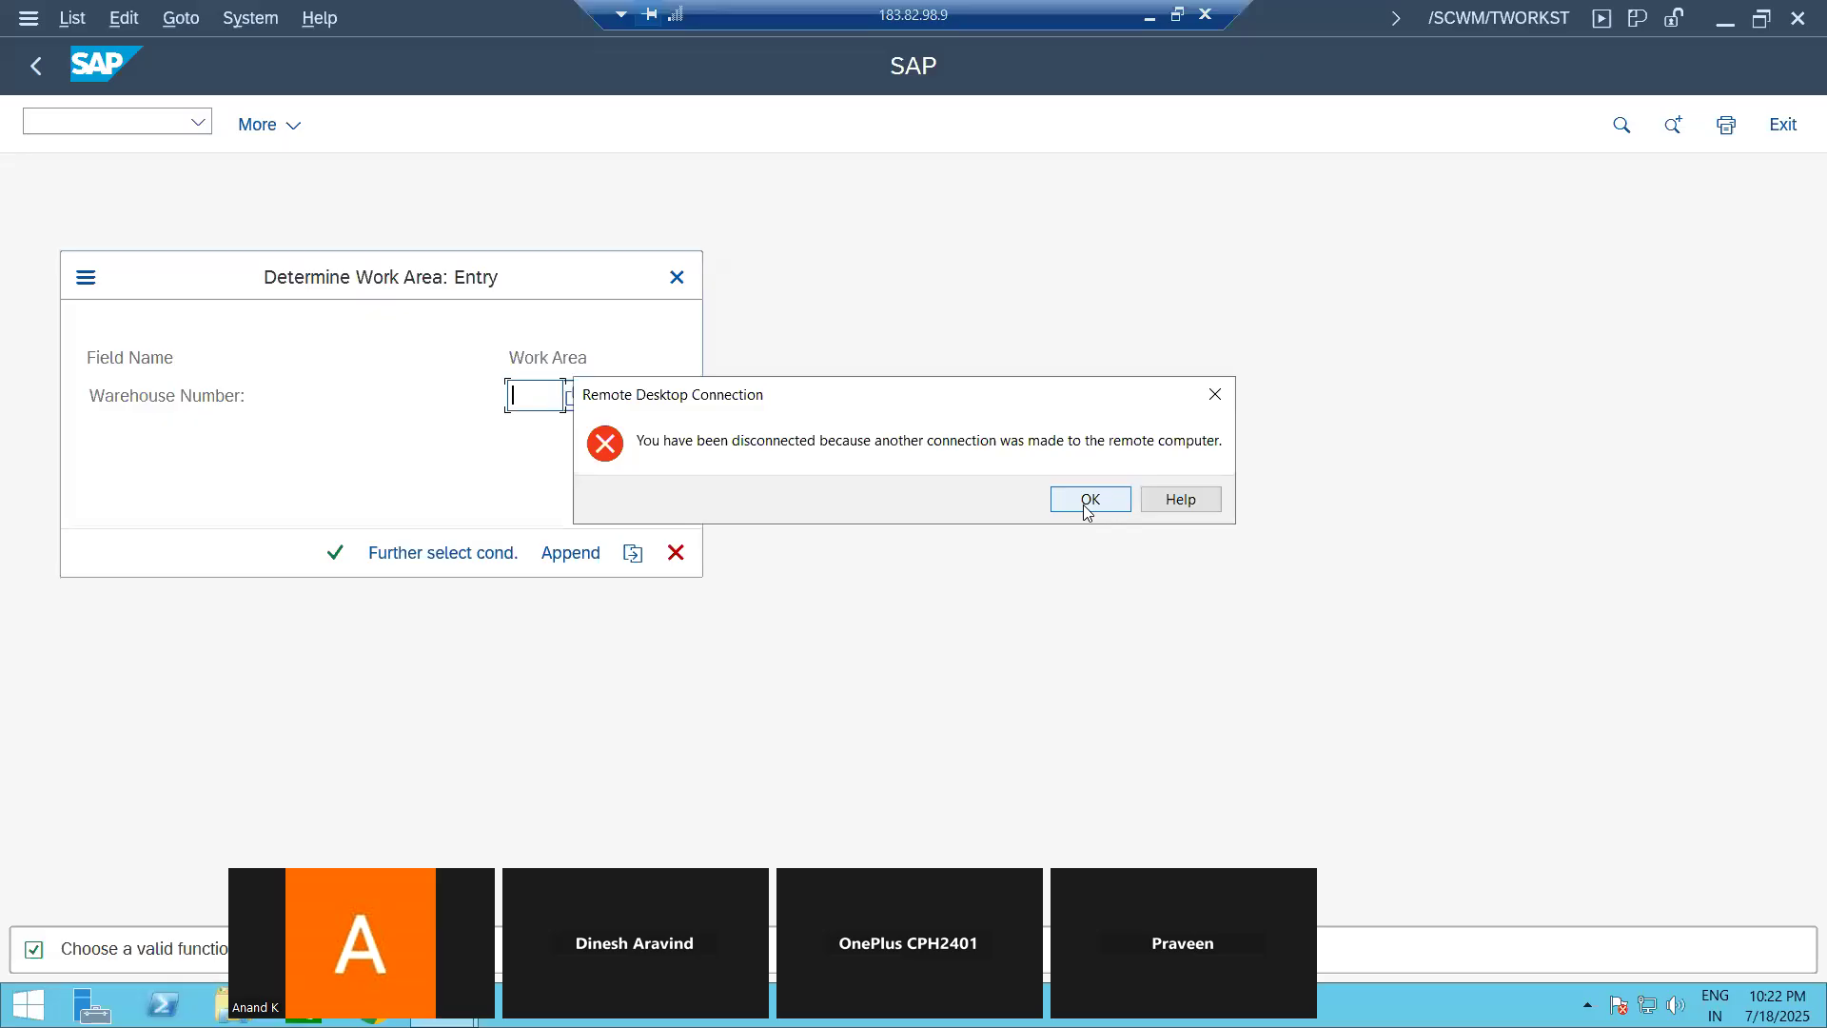
{"action": "left_click", "coordinate": [1087, 507]}
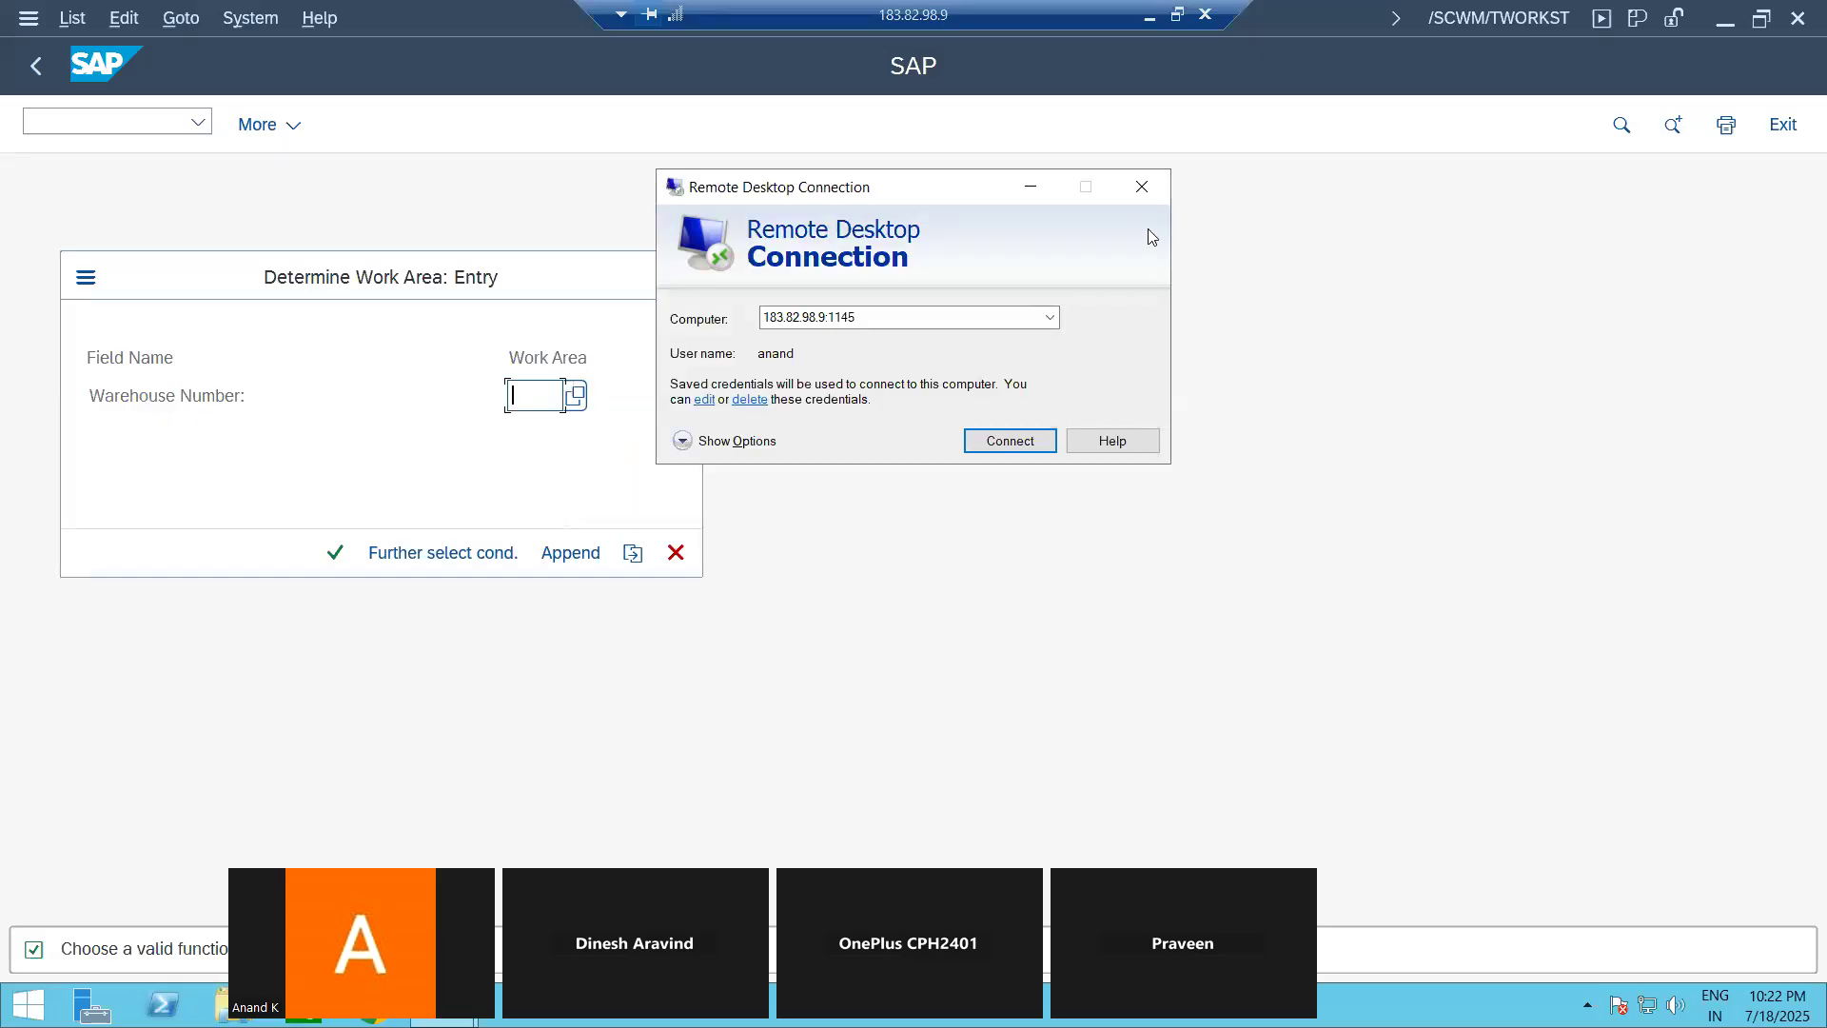
{"action": "left_click", "coordinate": [1141, 186]}
Step: Exit the /SCWM/TWORKST work area entry without a warehouse number and return to SAP Easy Access, ready for a transaction code
{"action": "left_click", "coordinate": [676, 268]}
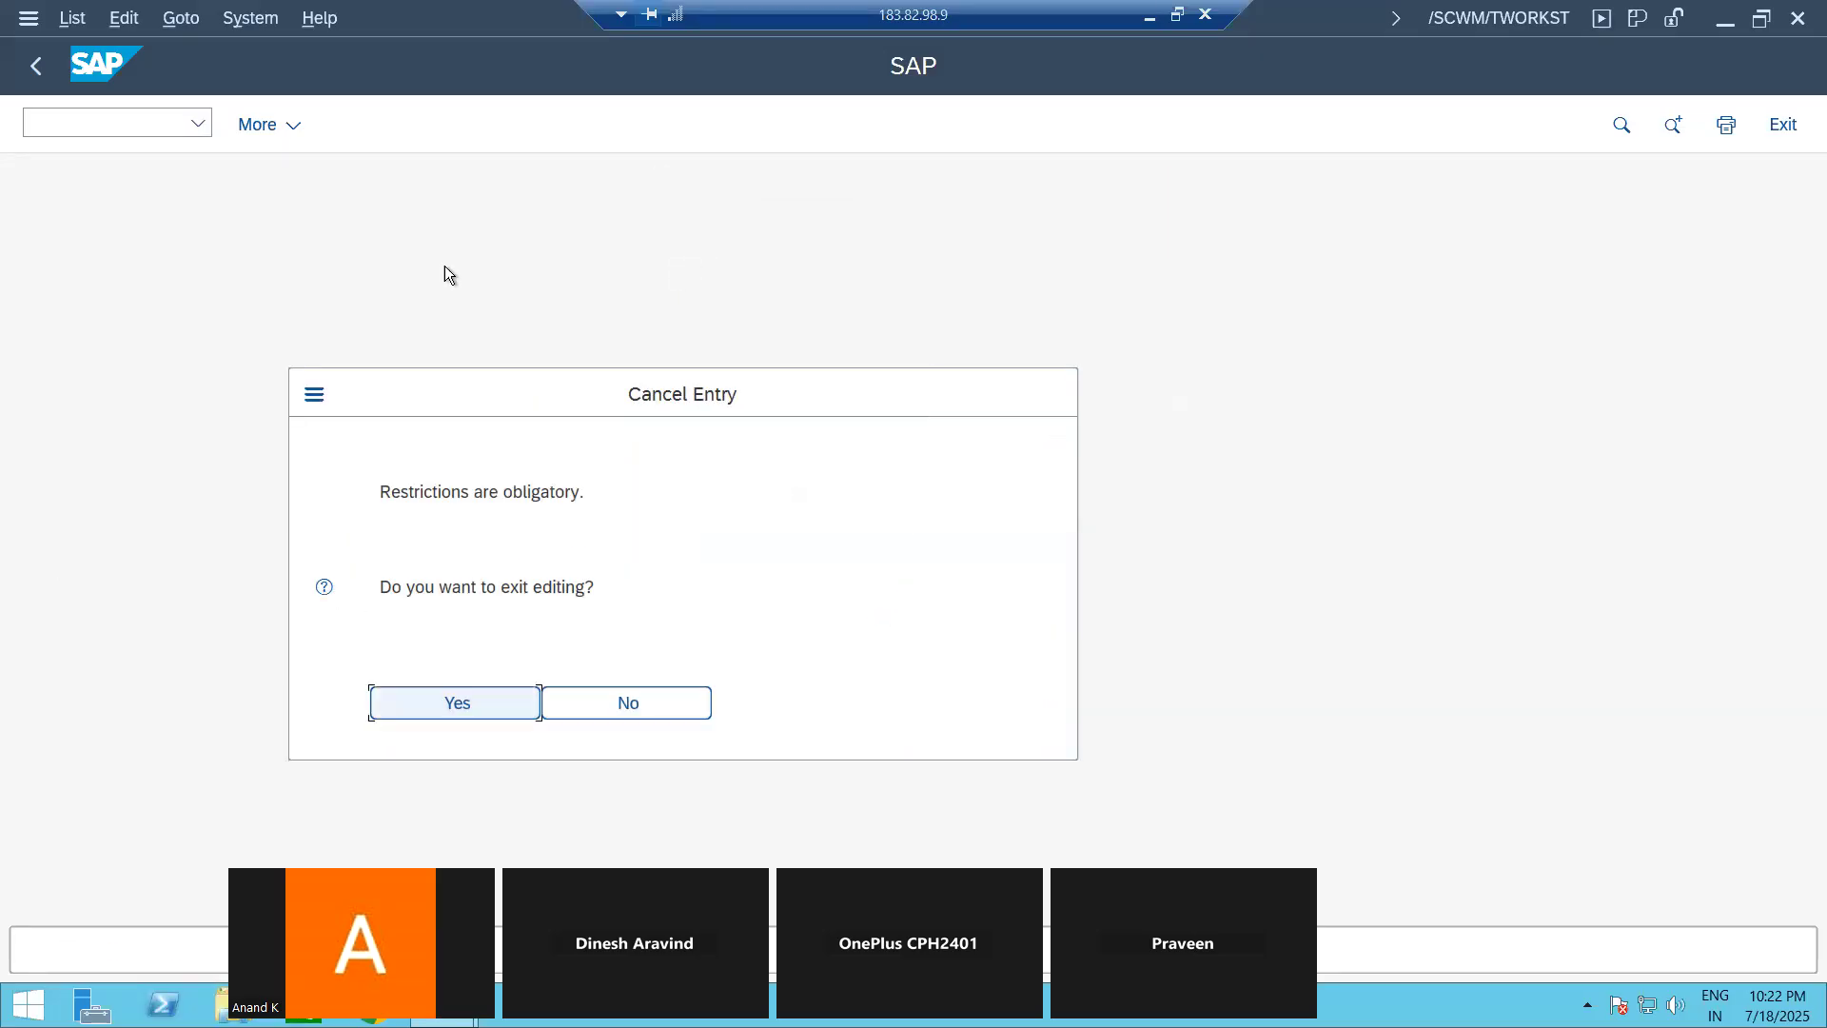
{"action": "left_click", "coordinate": [643, 703]}
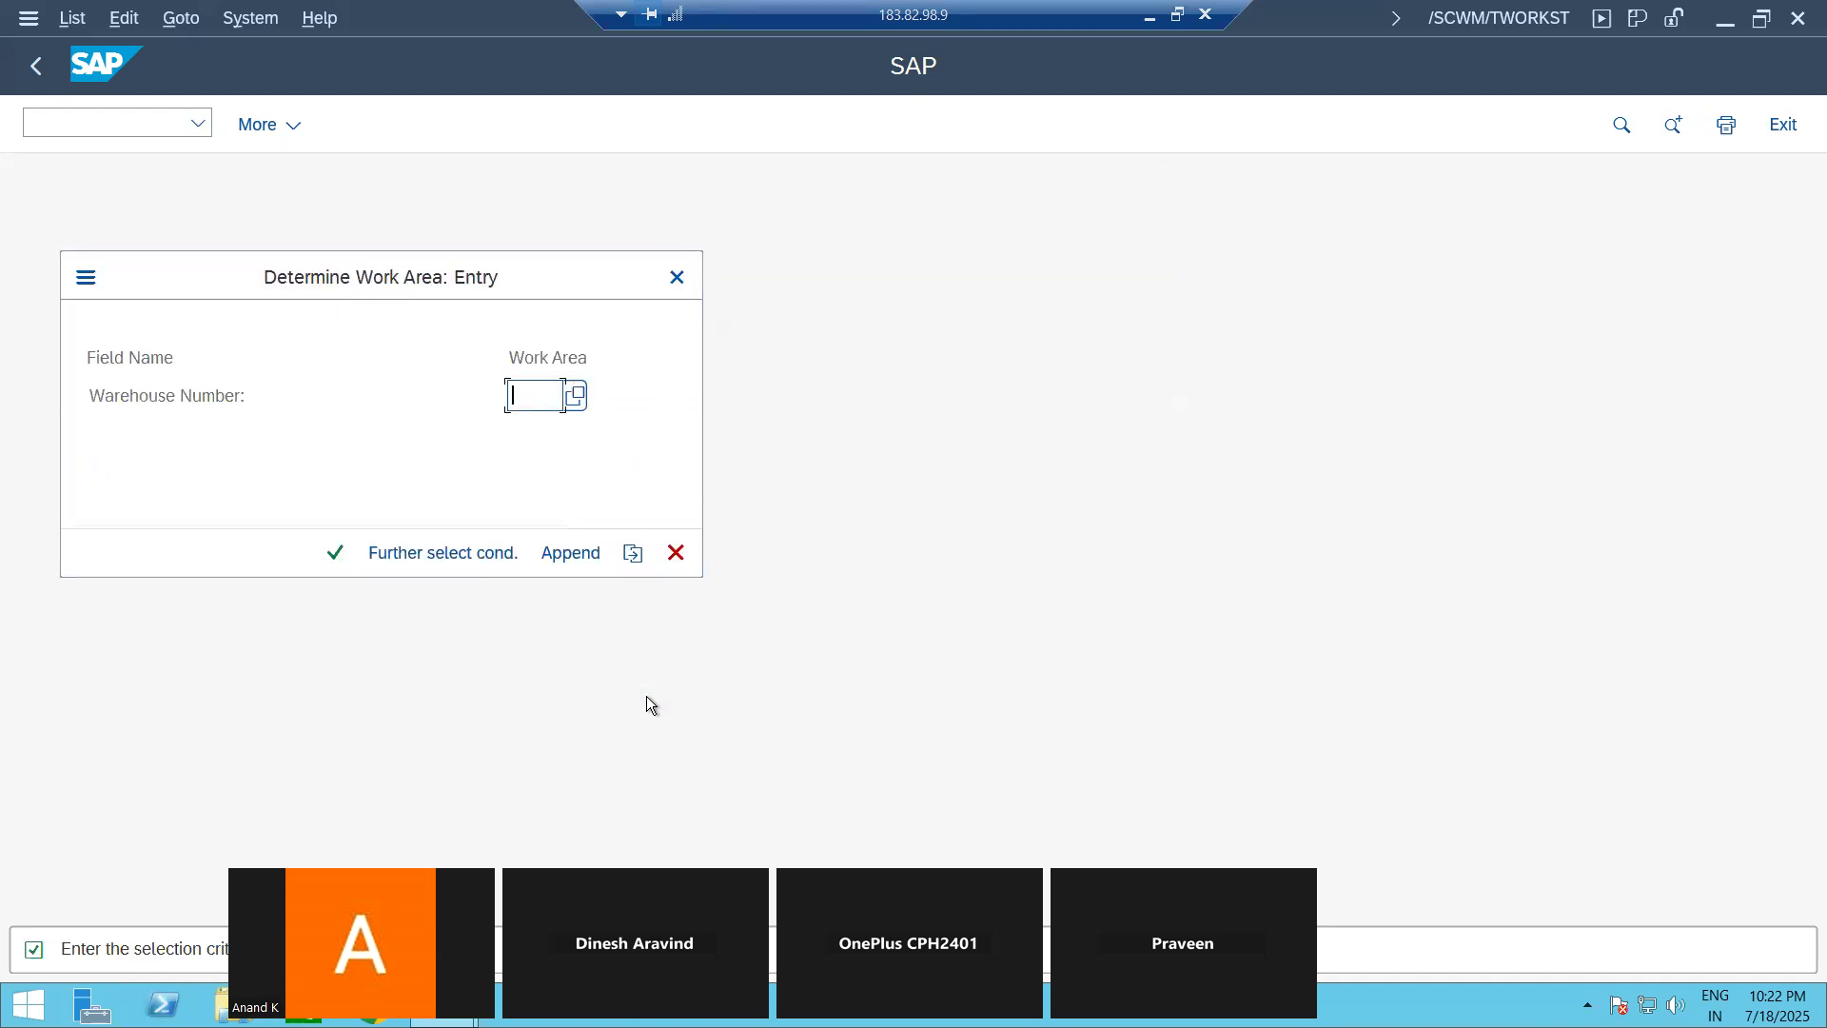
{"action": "left_click", "coordinate": [677, 278]}
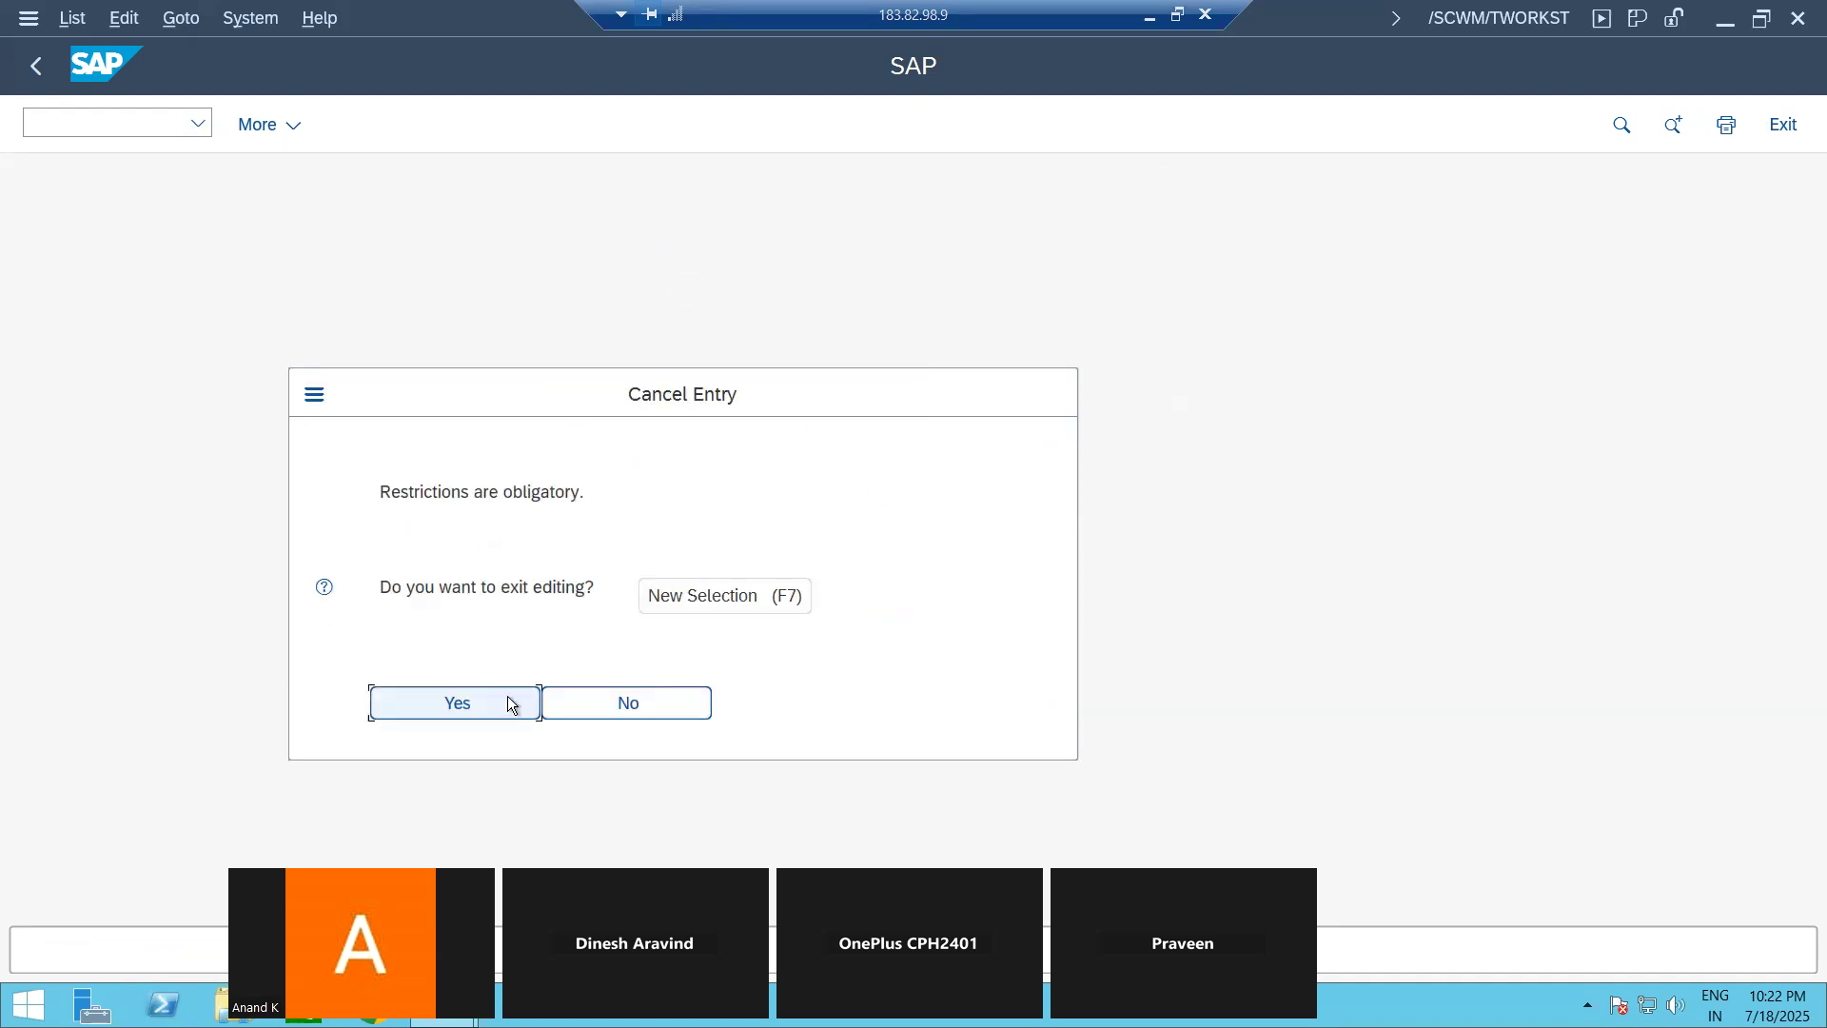
{"action": "left_click", "coordinate": [502, 702]}
{"action": "left_click", "coordinate": [120, 120]}
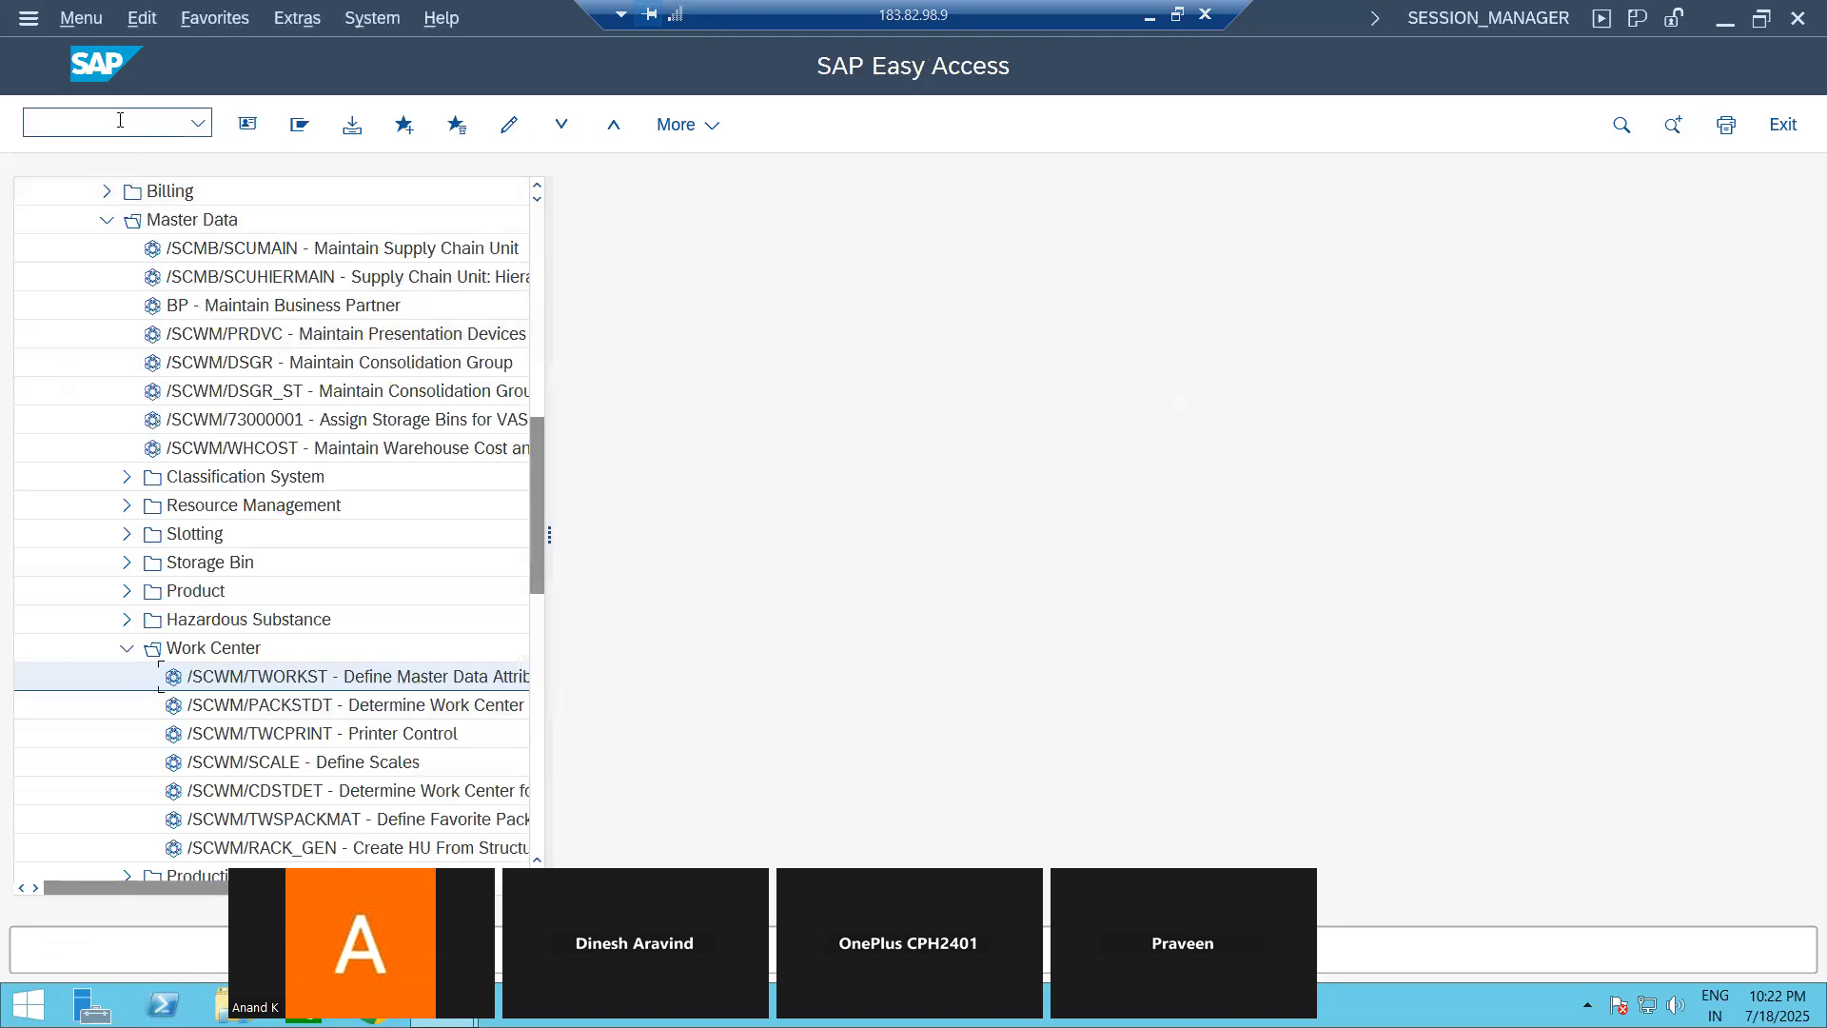
Step: Open the SAP Reference IMG from /nspro and expand Enterprise Structure > Definition > Materials Management
{"action": "type", "text": "/nspro"}
{"action": "key", "text": "Return"}
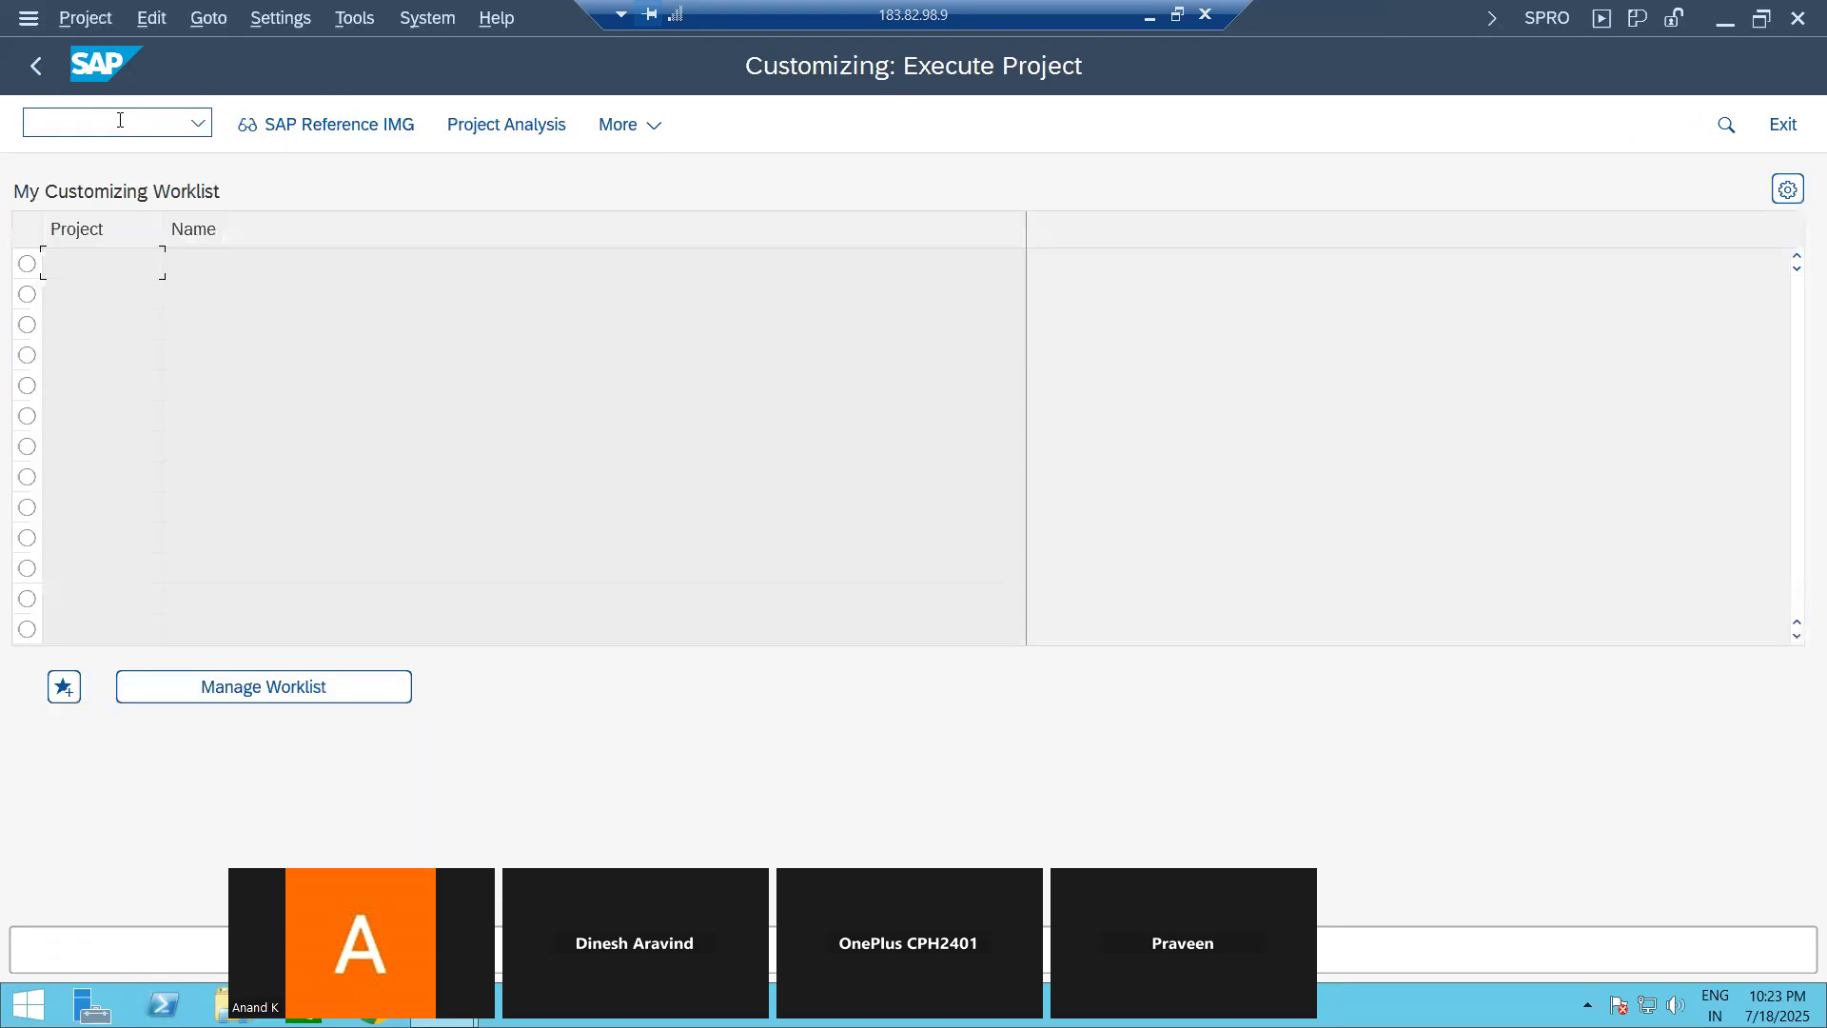
{"action": "left_click", "coordinate": [346, 123]}
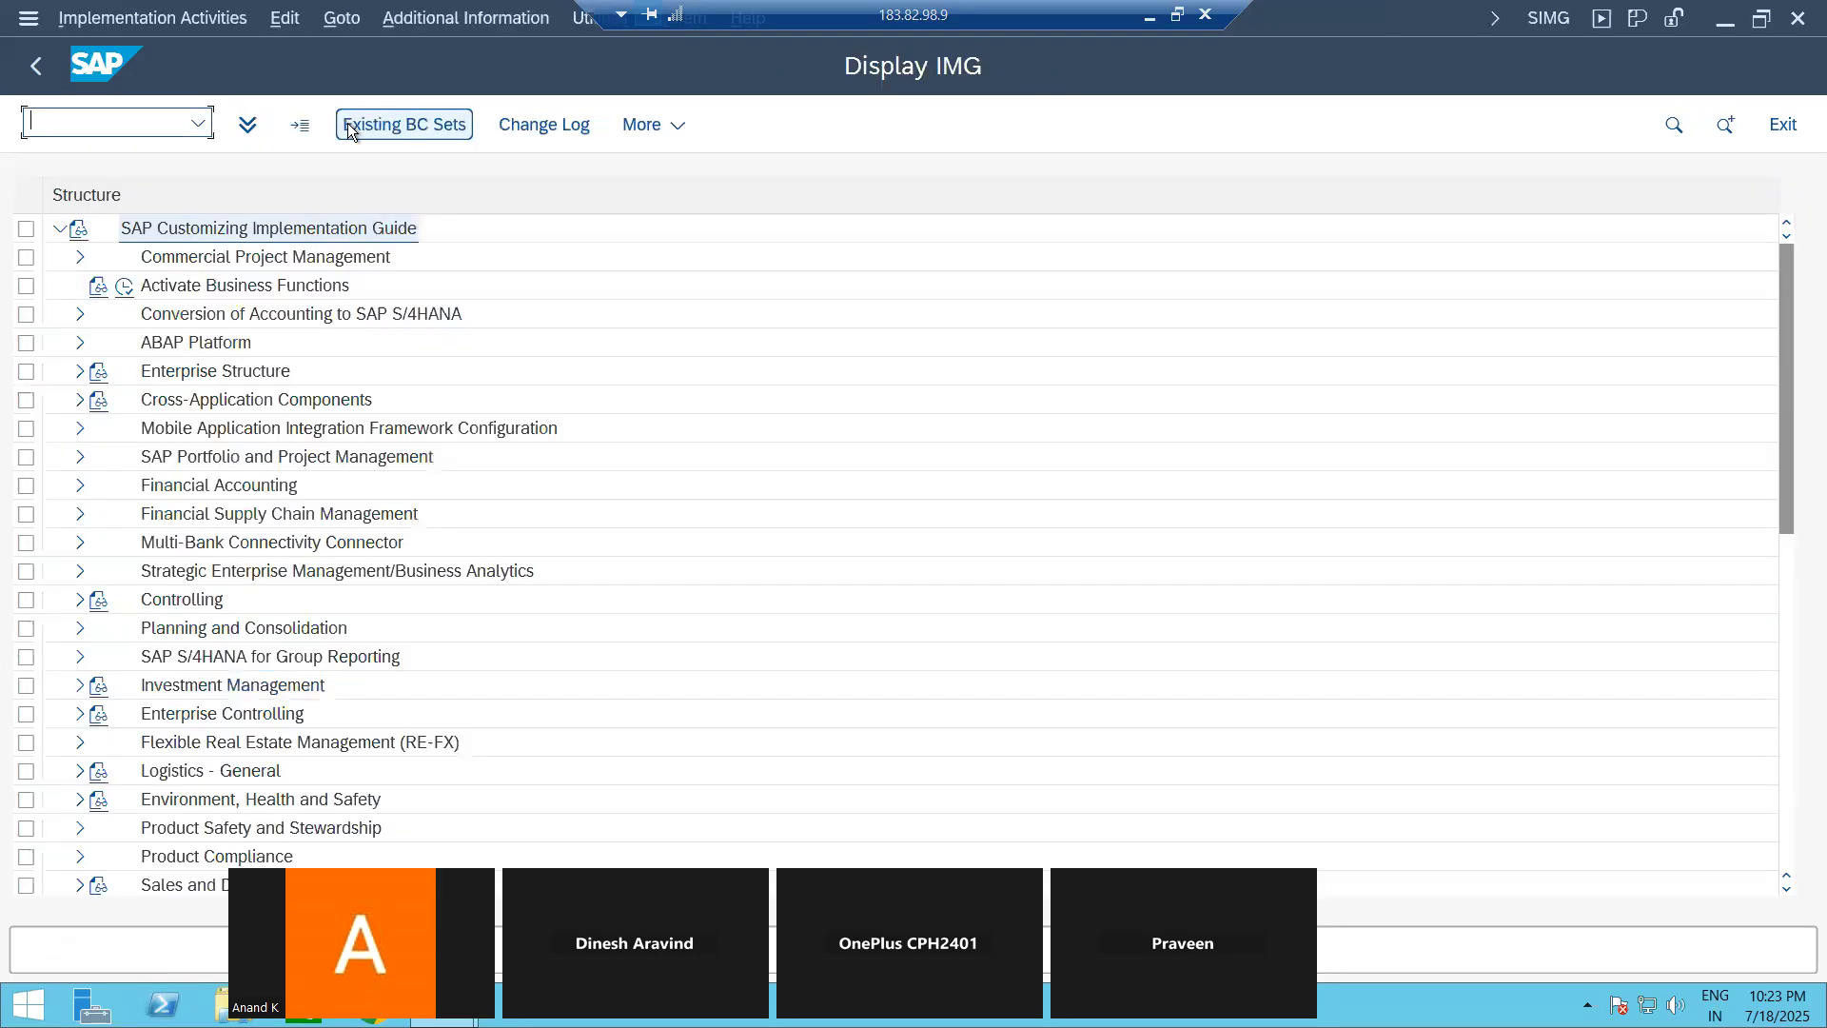
{"action": "left_click", "coordinate": [79, 372]}
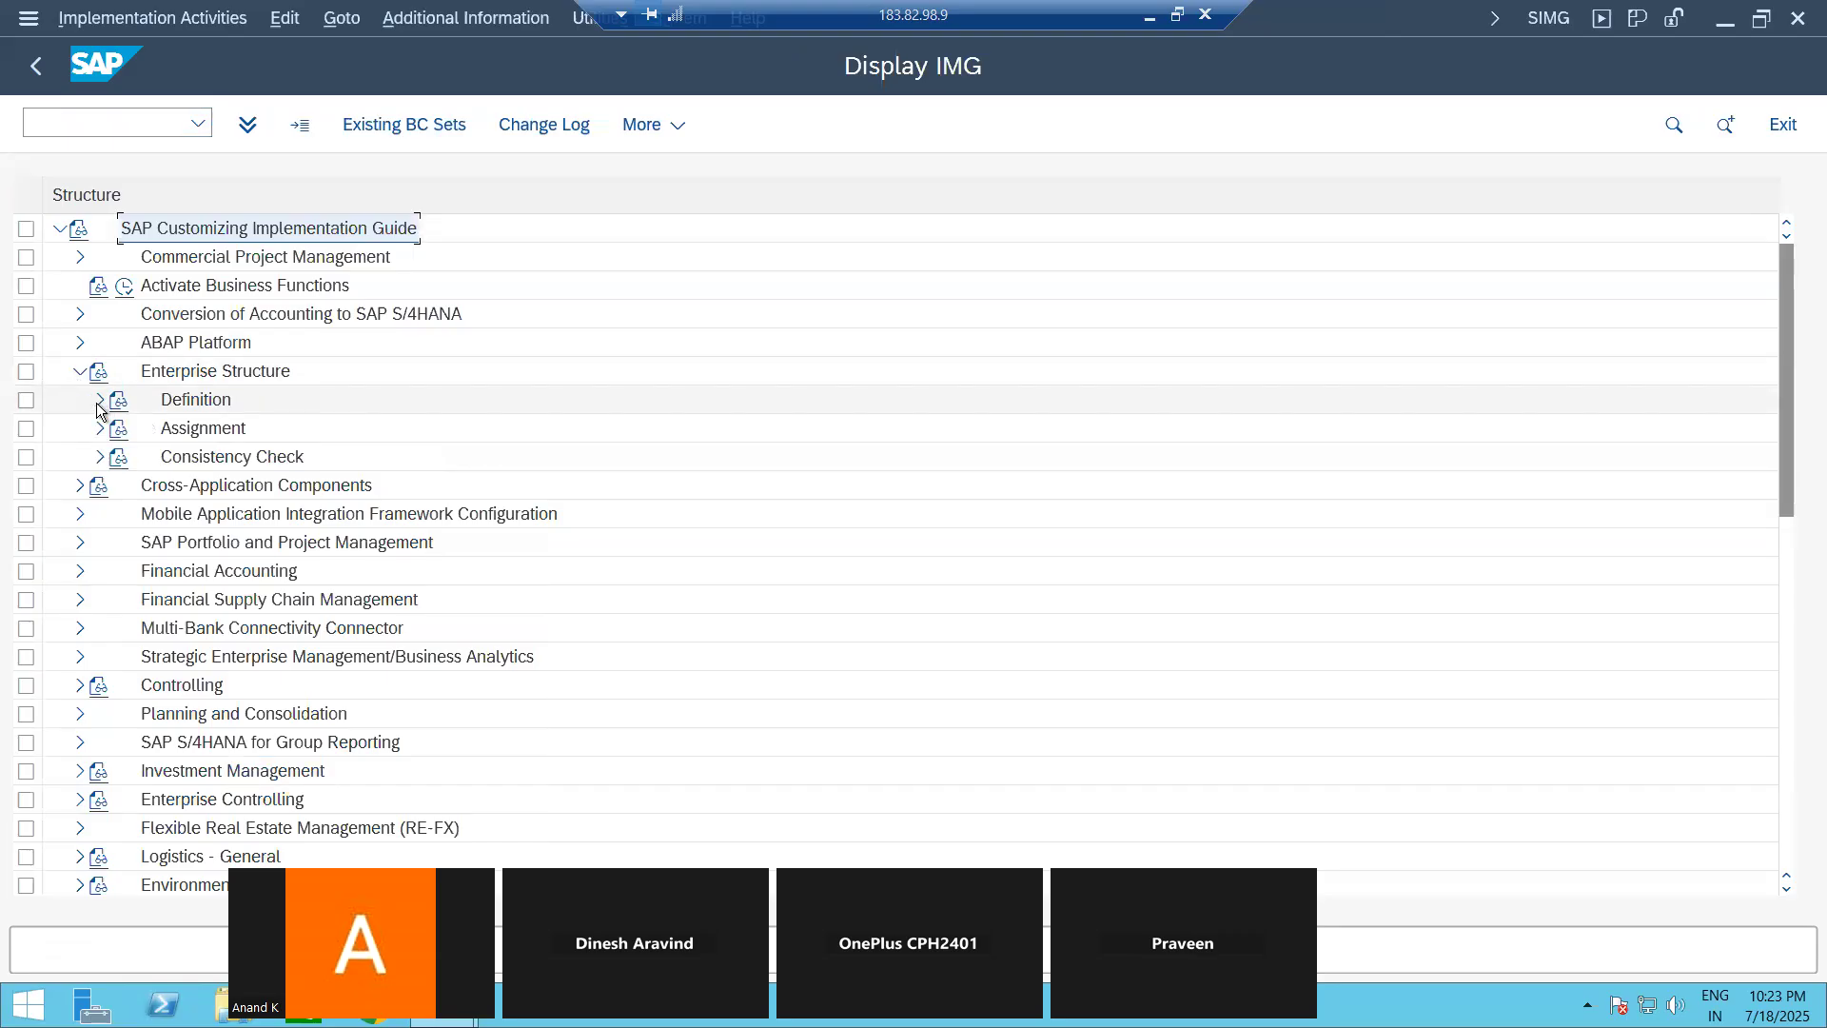
{"action": "left_click", "coordinate": [98, 401]}
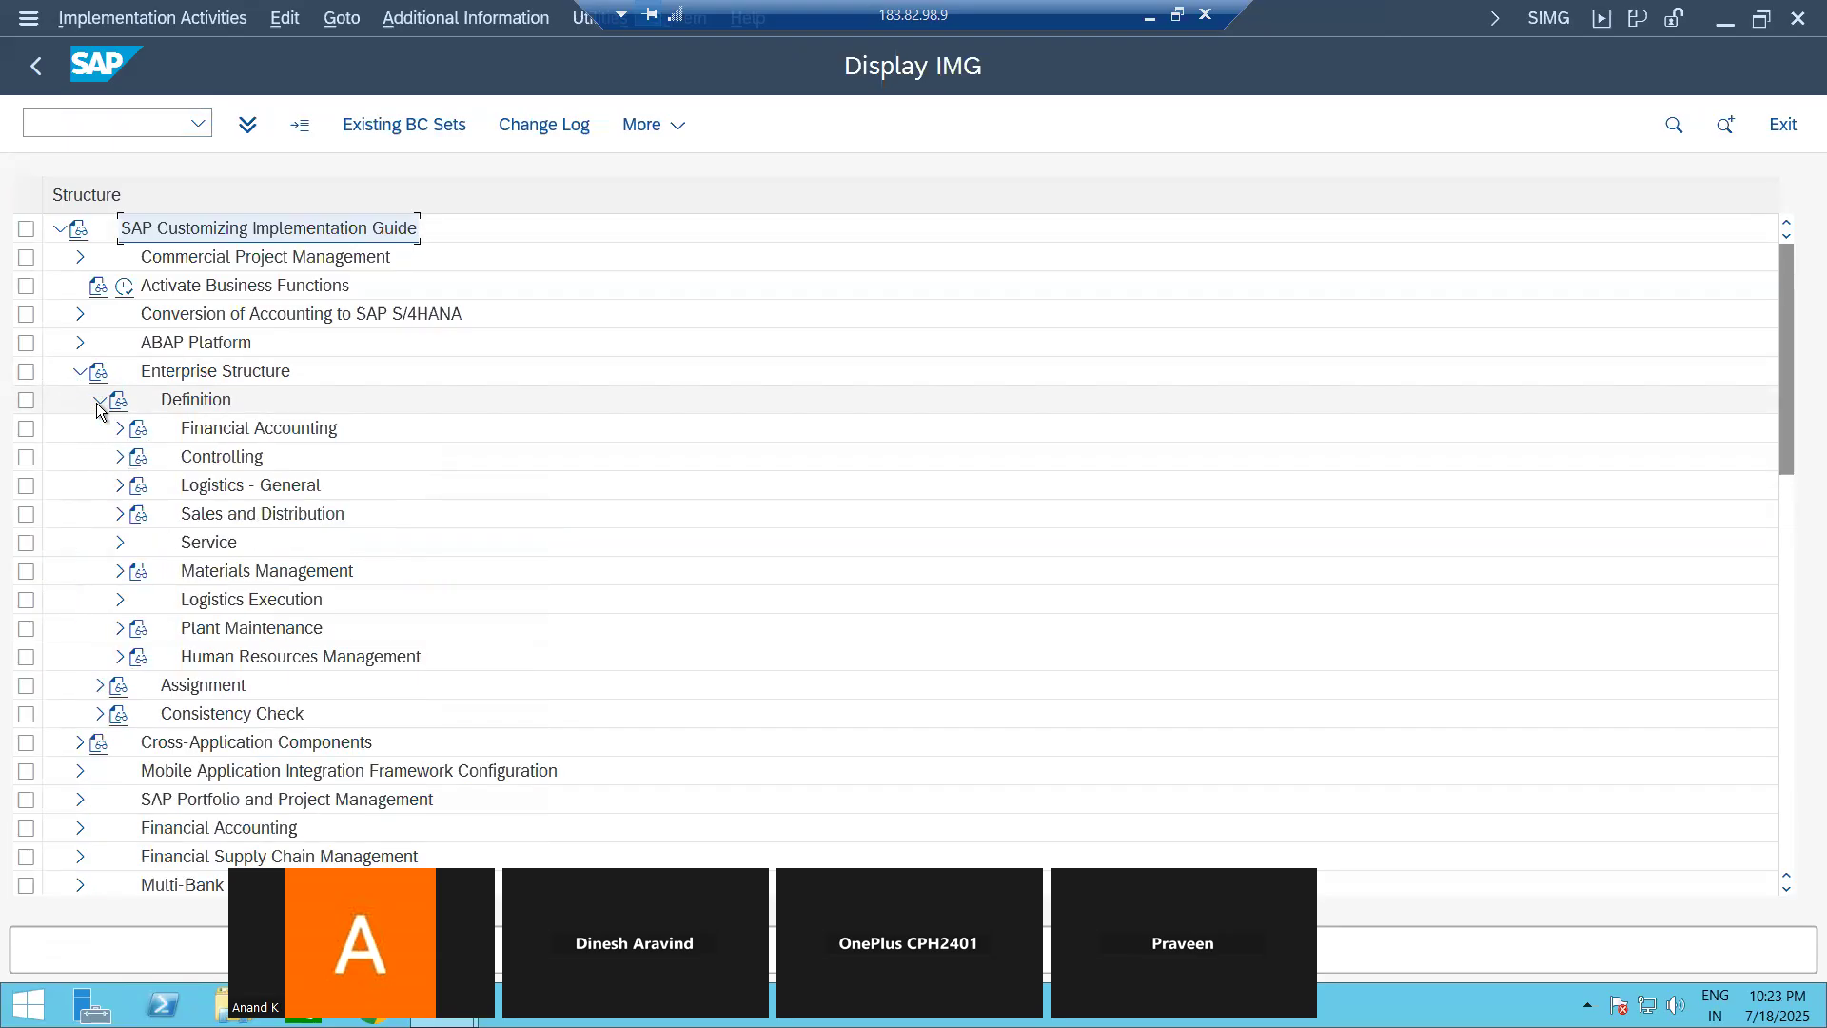
{"action": "left_click", "coordinate": [120, 574]}
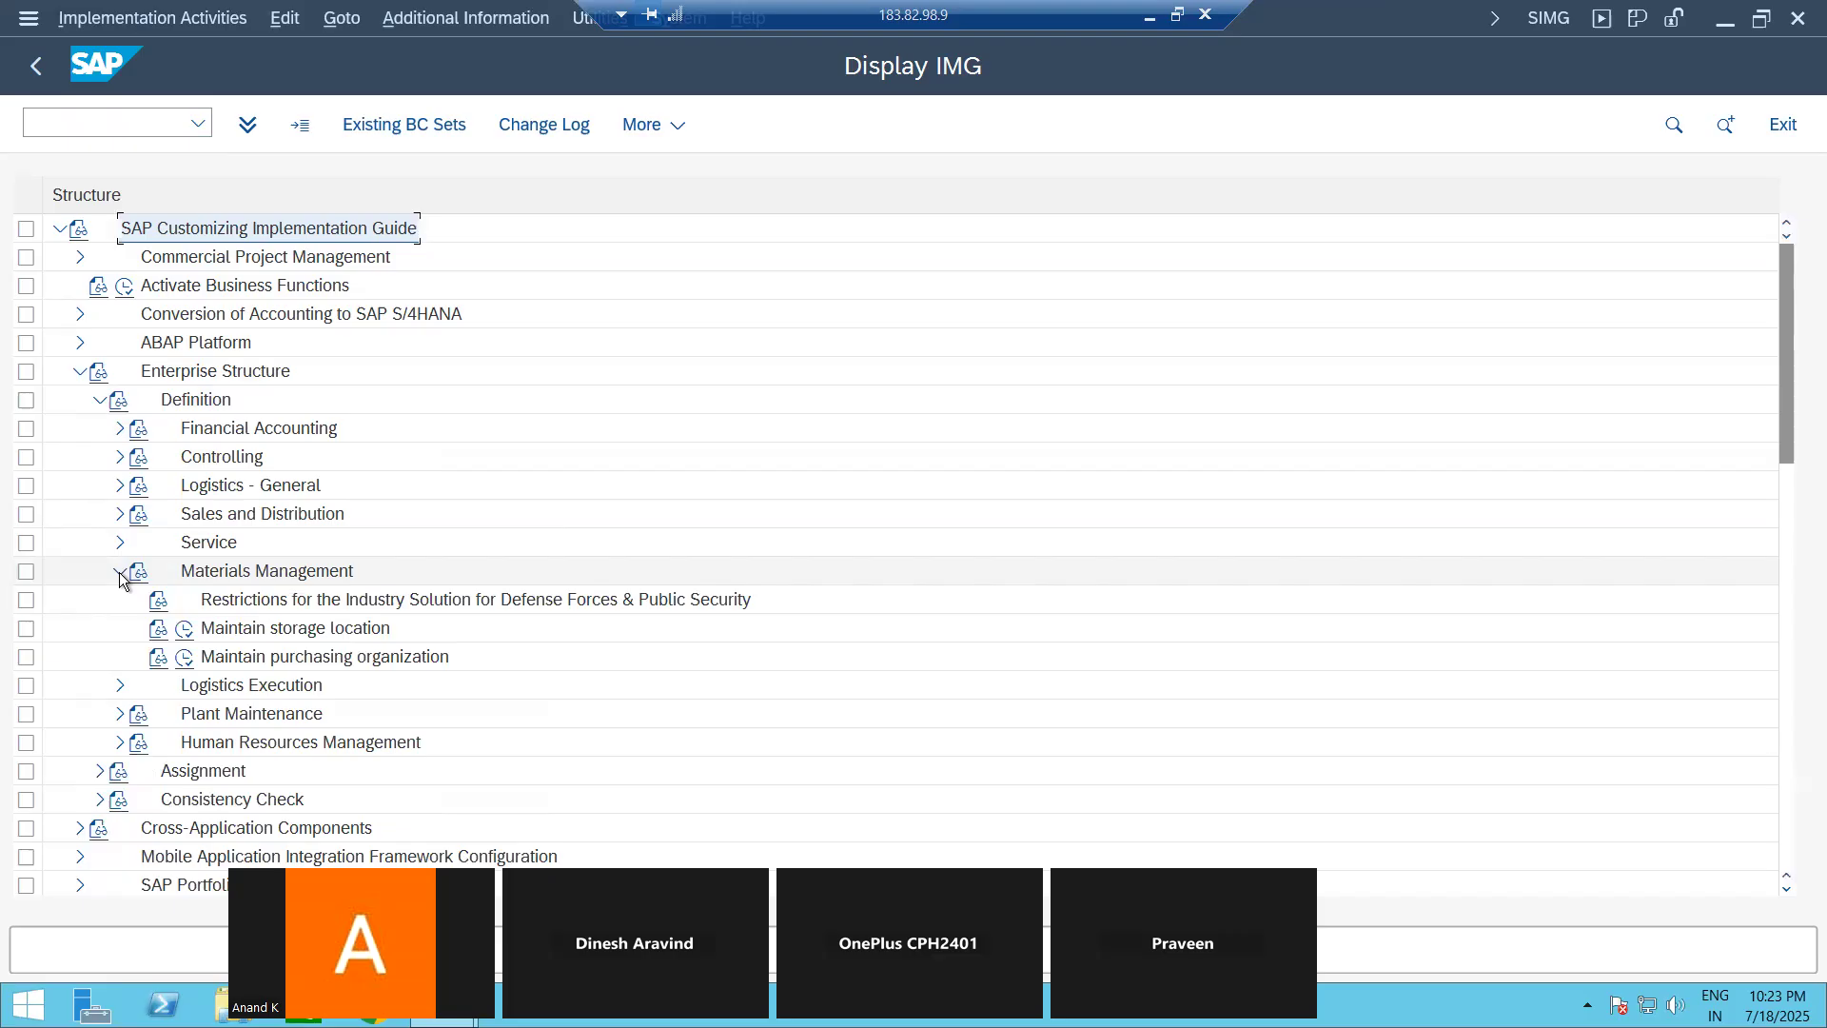
Step: Open the Maintain storage location activity for plant 1710
{"action": "left_click", "coordinate": [182, 634]}
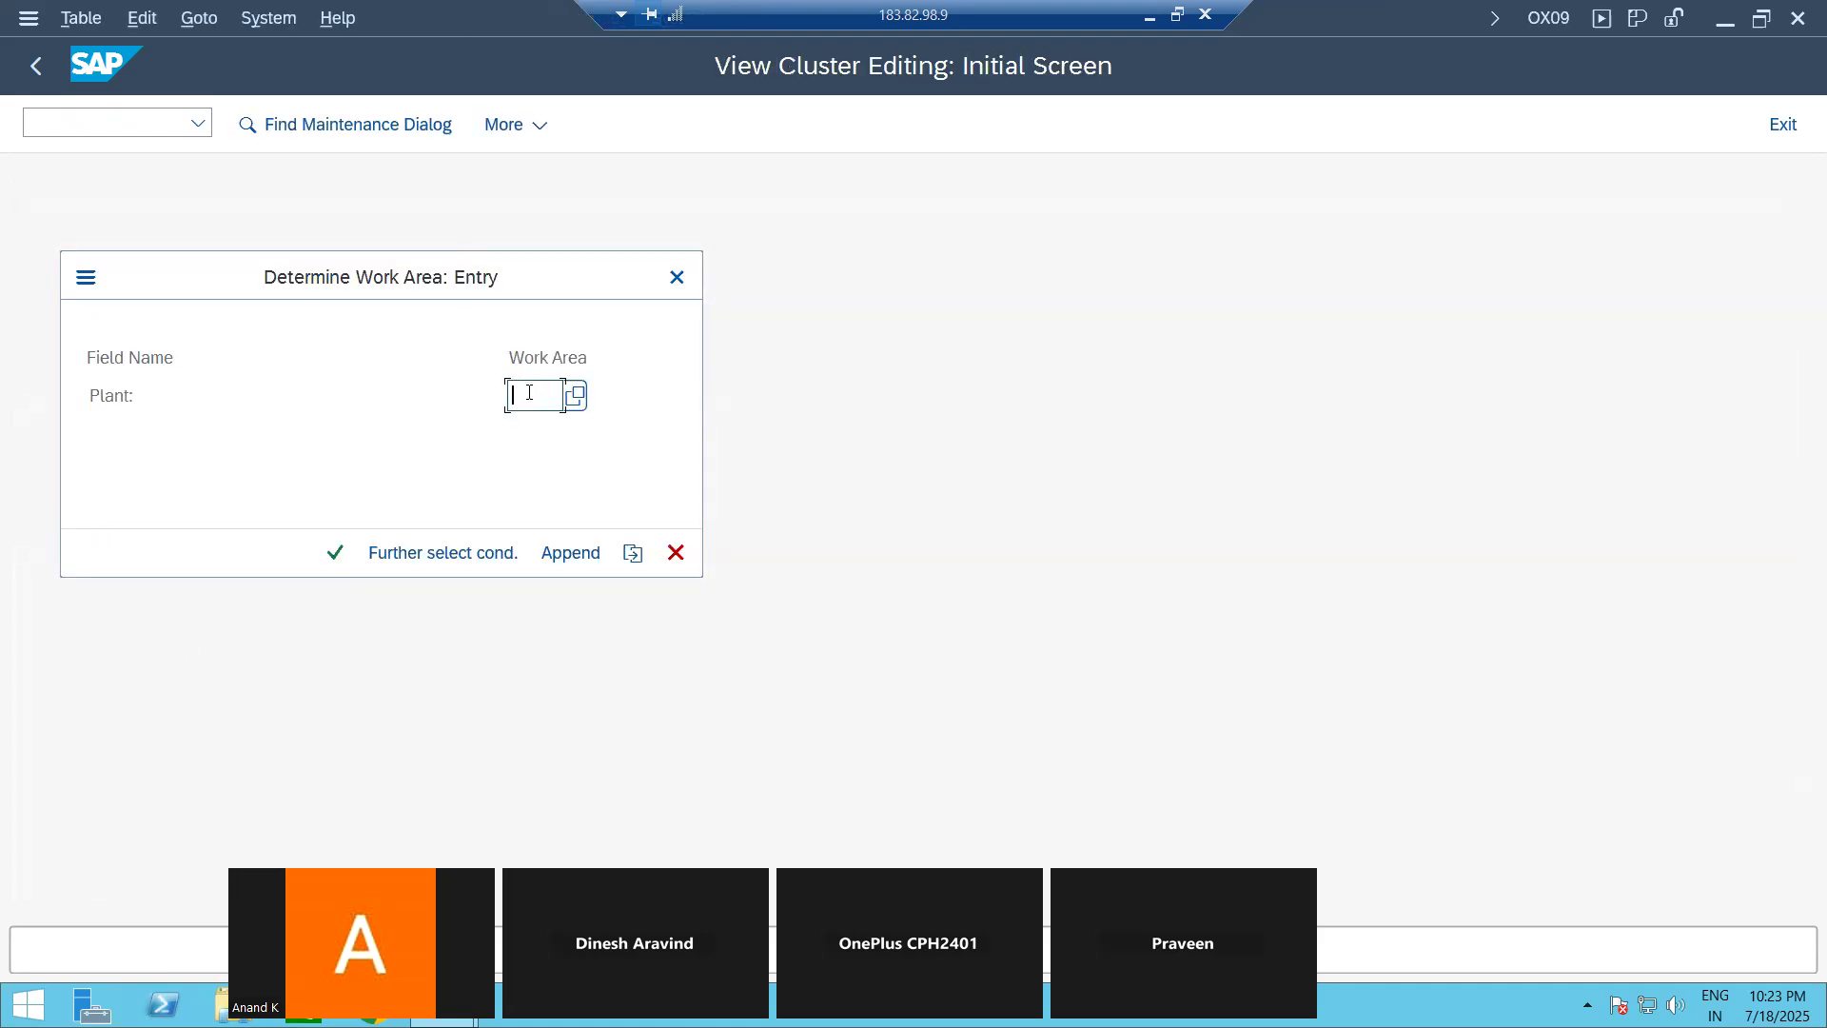
{"action": "type", "text": "1710"}
{"action": "key", "text": "Return"}
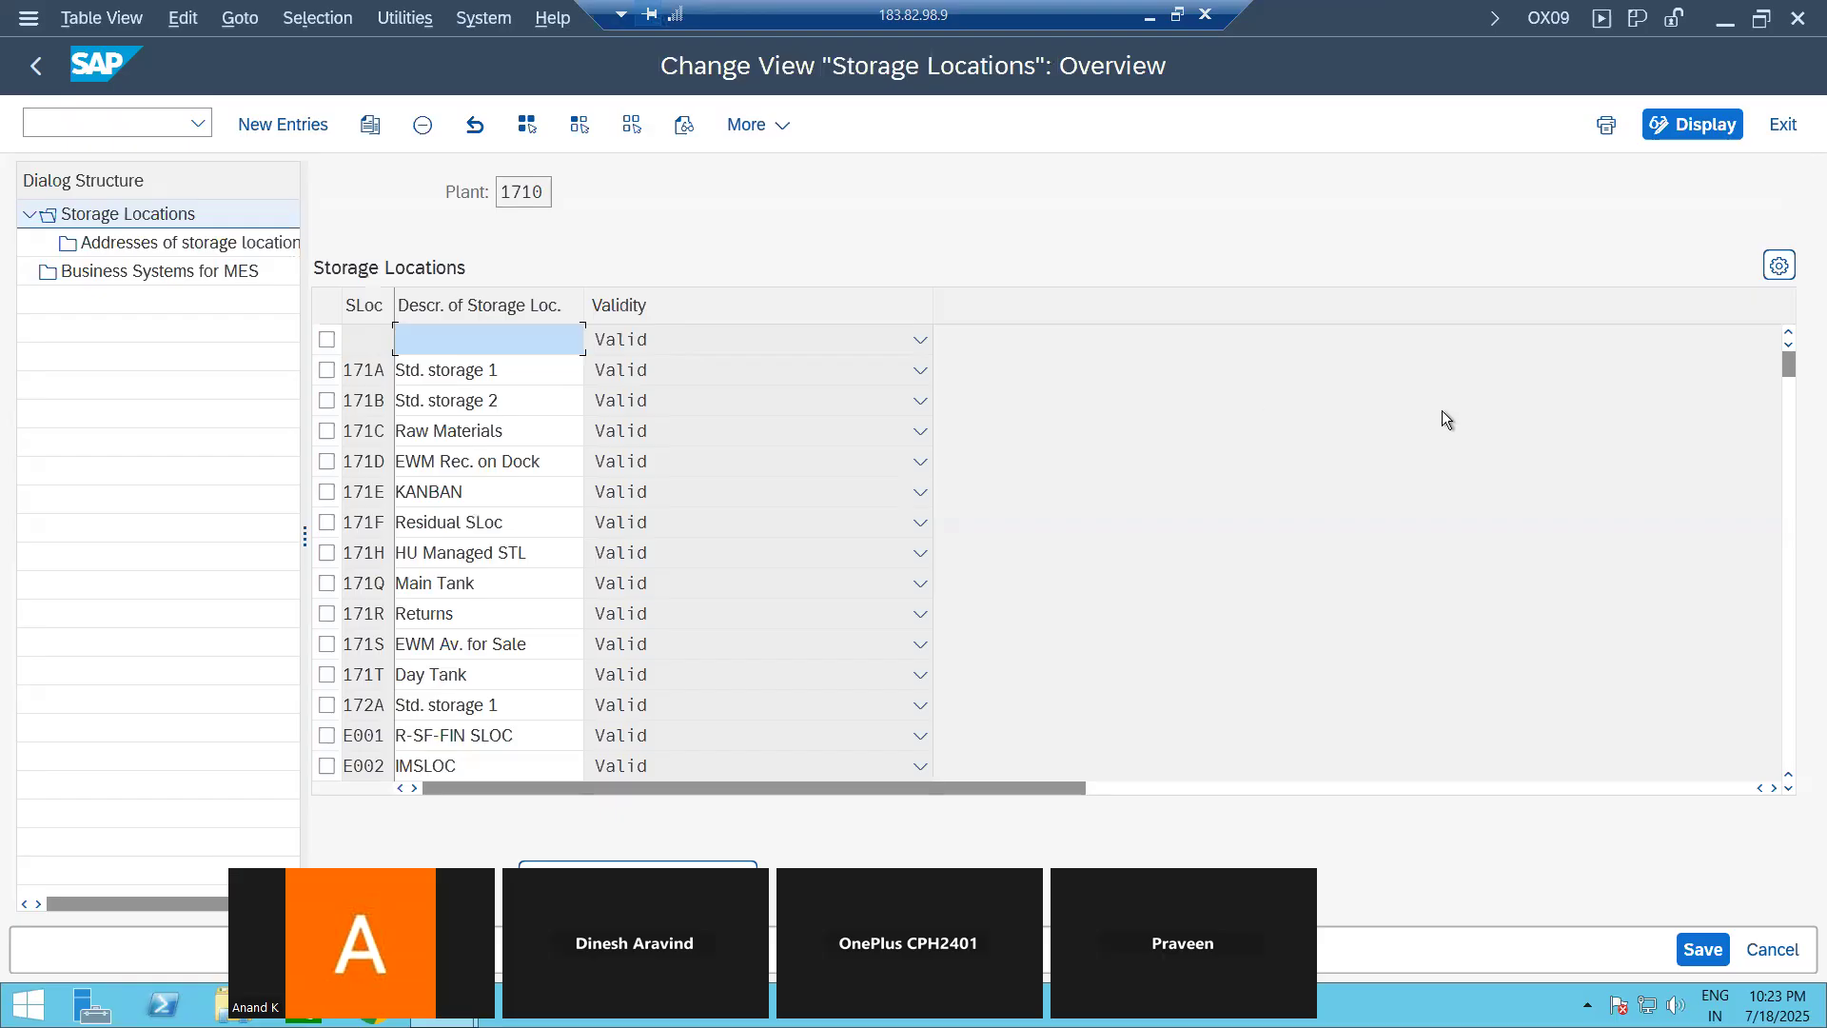
Step: Select storage locations EB01, EB02 and EB03 of plant 1710 and start copying them
{"action": "scroll", "coordinate": [1442, 419], "scroll_direction": "down", "scroll_amount": 5}
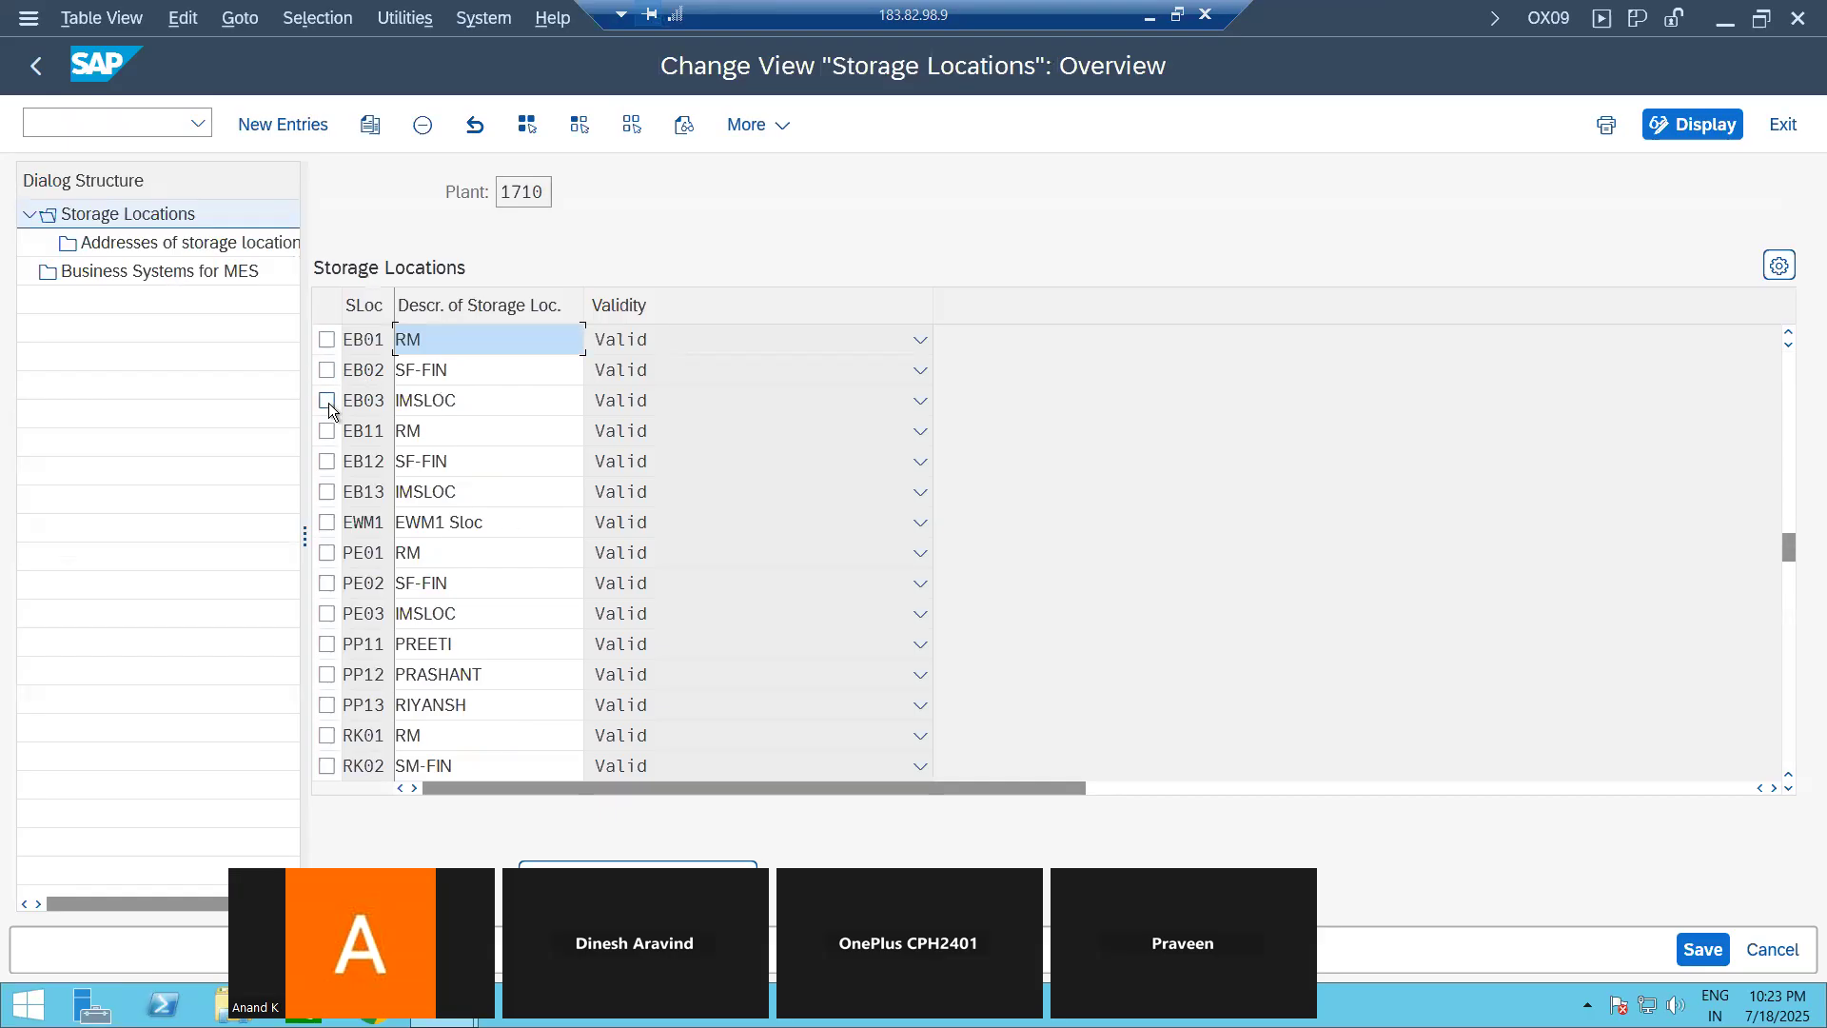
{"action": "left_click", "coordinate": [328, 343]}
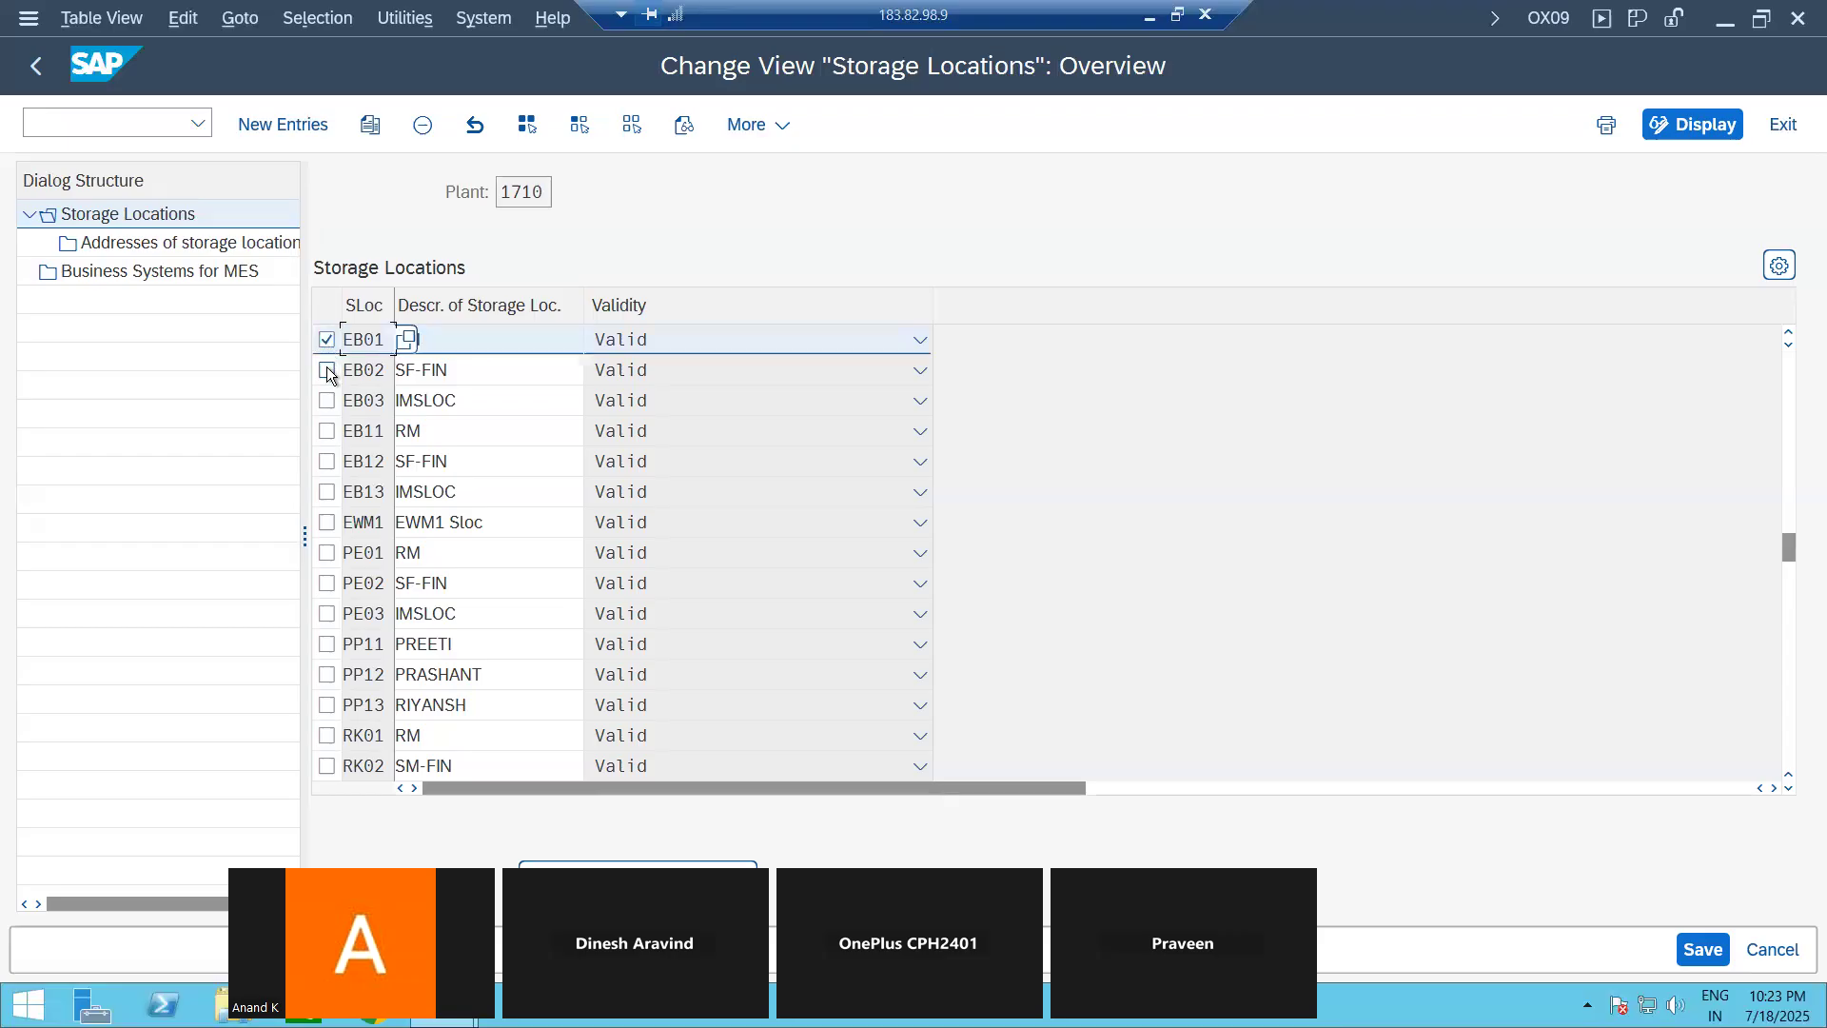
{"action": "left_click", "coordinate": [327, 370]}
{"action": "left_click", "coordinate": [328, 401]}
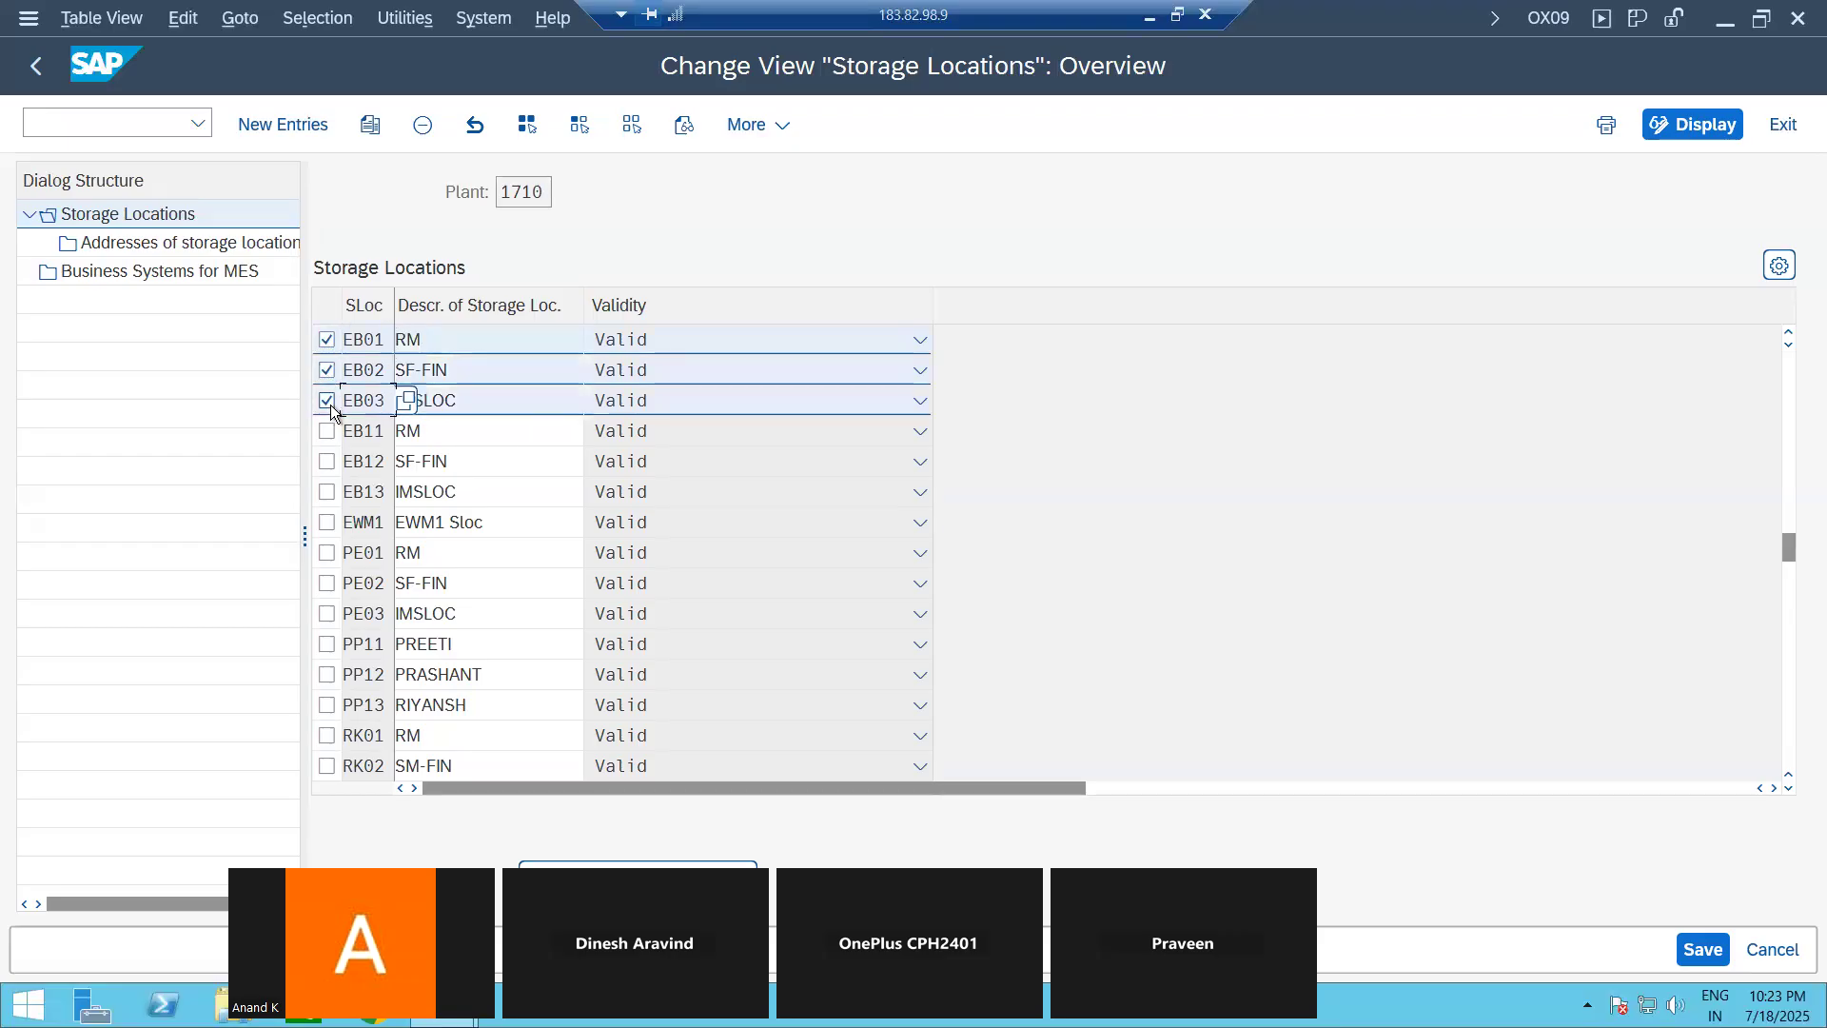
{"action": "left_click", "coordinate": [371, 124]}
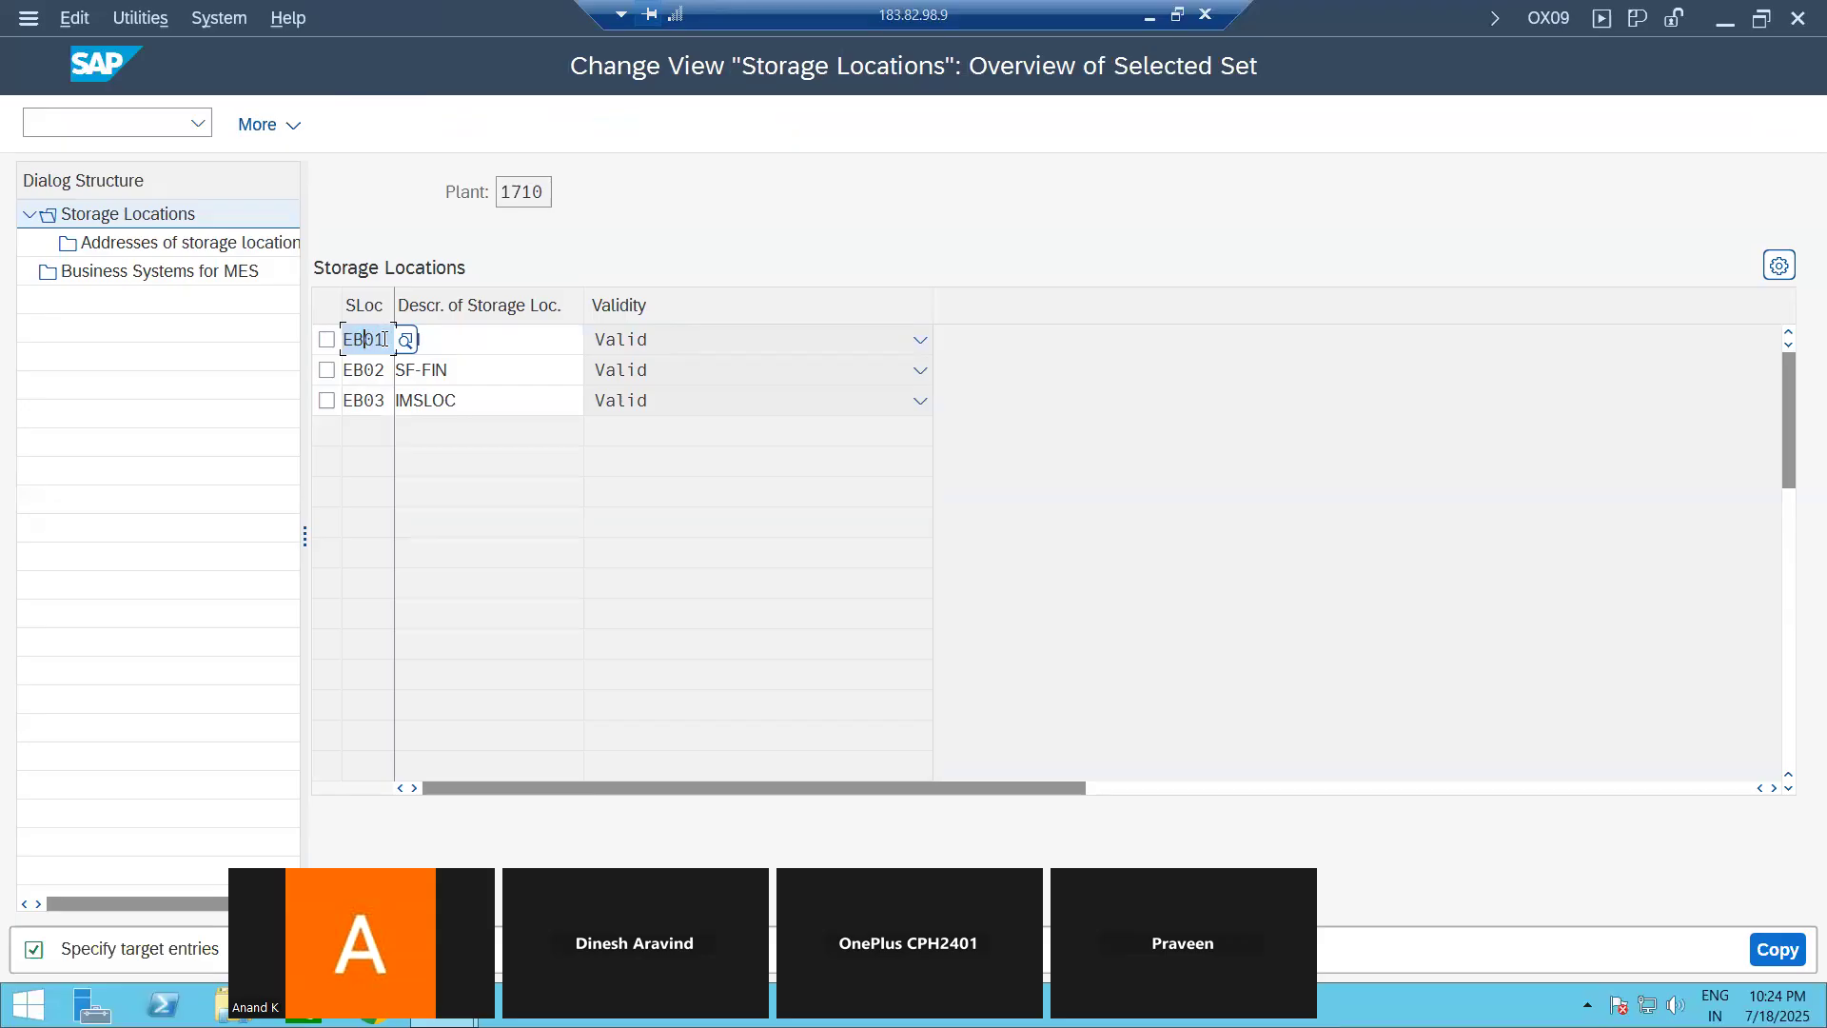
Step: Set the target storage locations to EB04, EB05 and EB06, keep their descriptions, and carry out the copy
{"action": "type", "text": "EB04"}
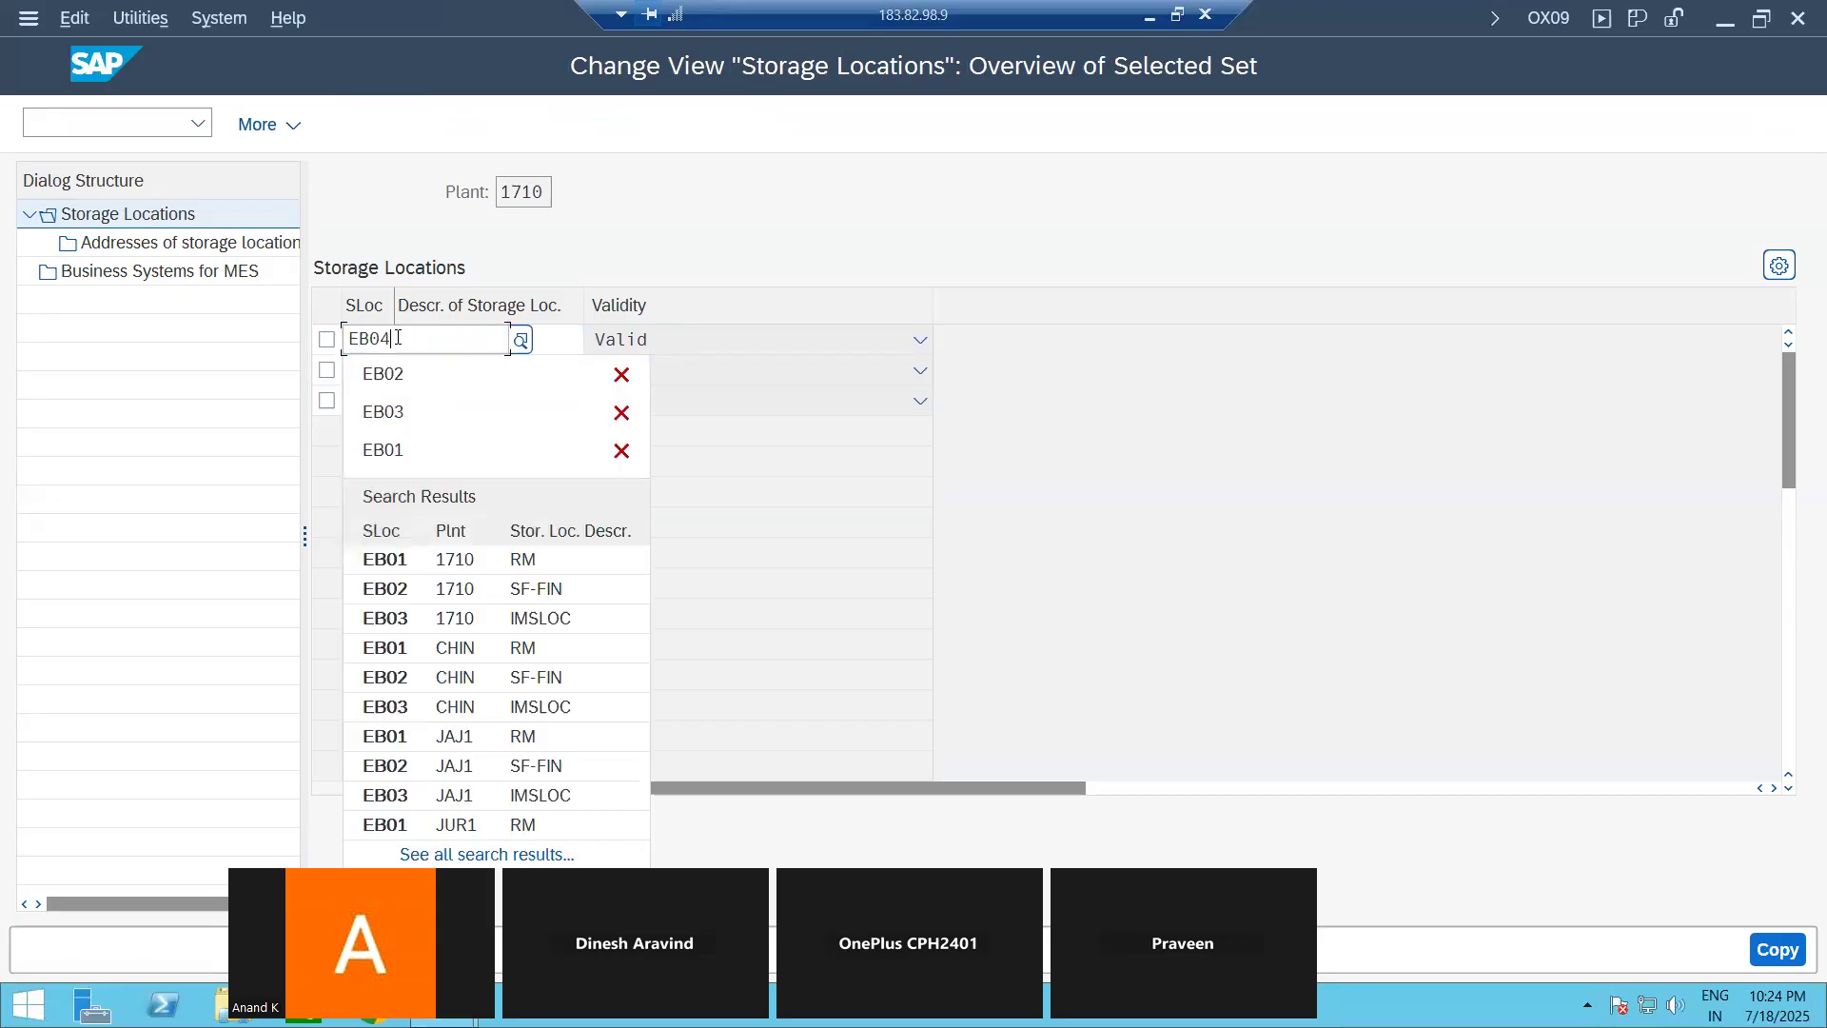
{"action": "key", "text": "Return"}
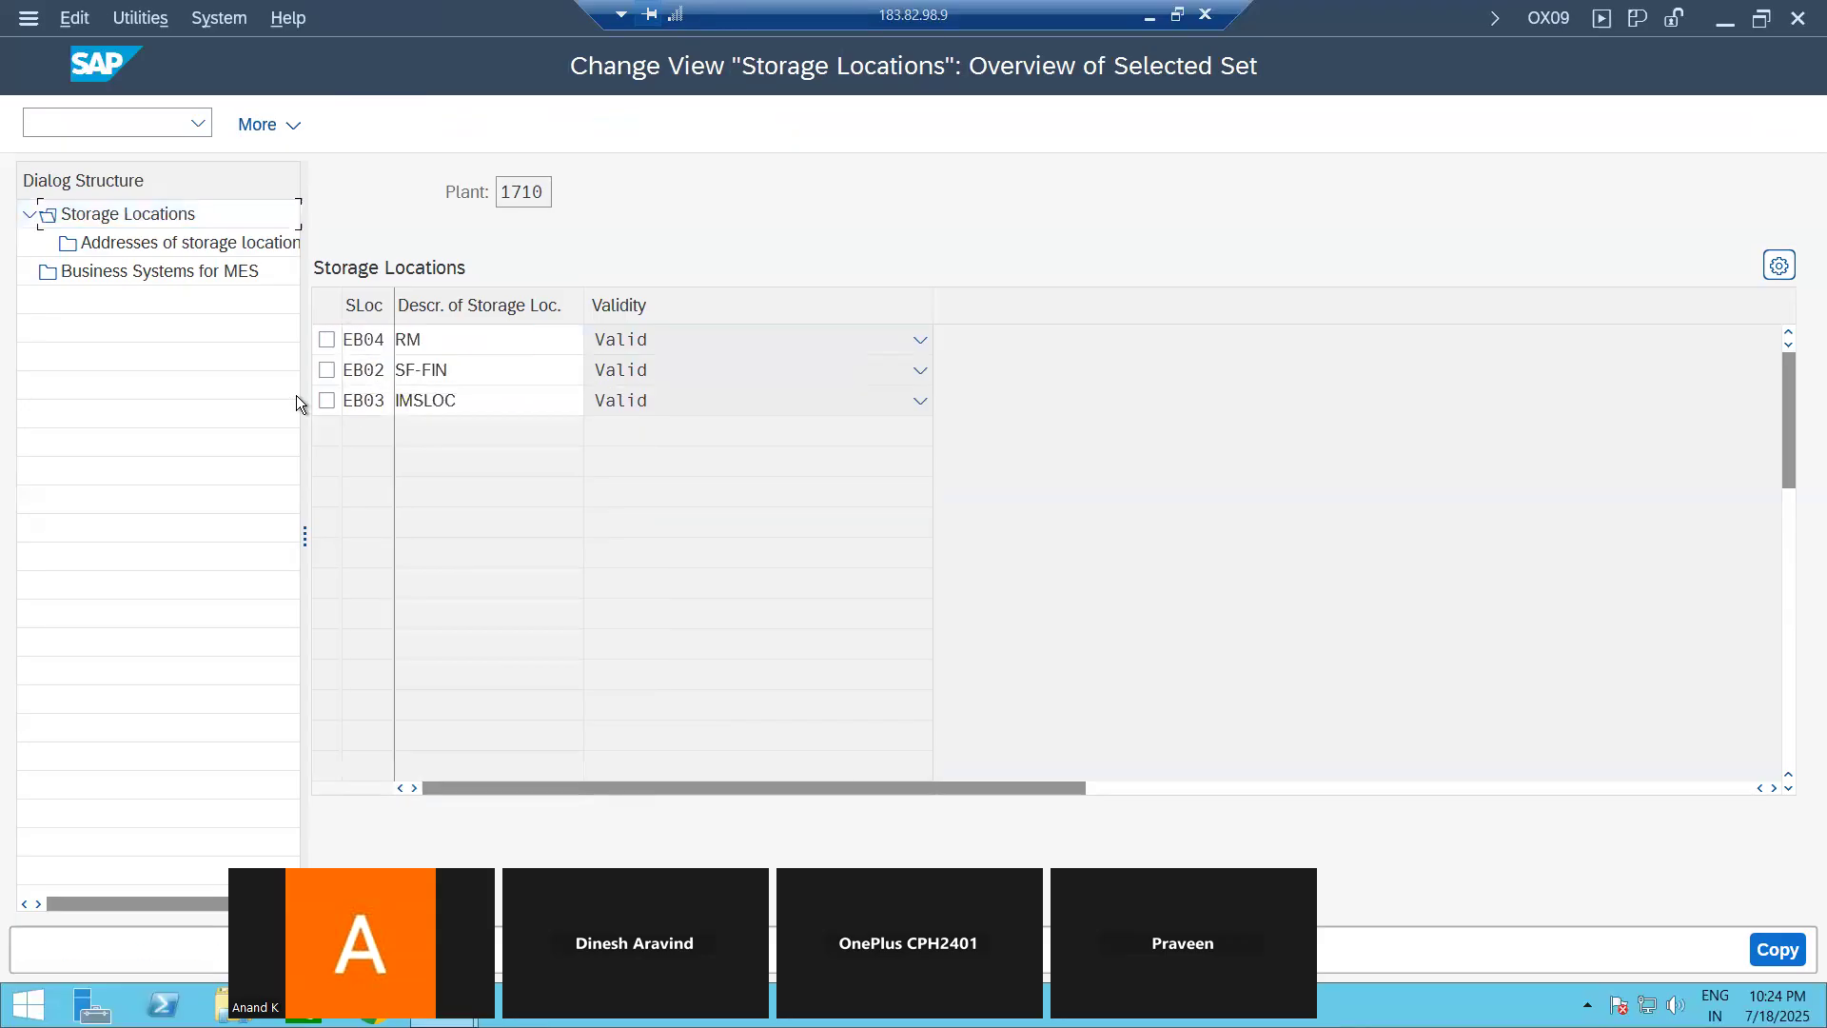
{"action": "double_click", "coordinate": [381, 371]}
{"action": "type", "text": "EB05"}
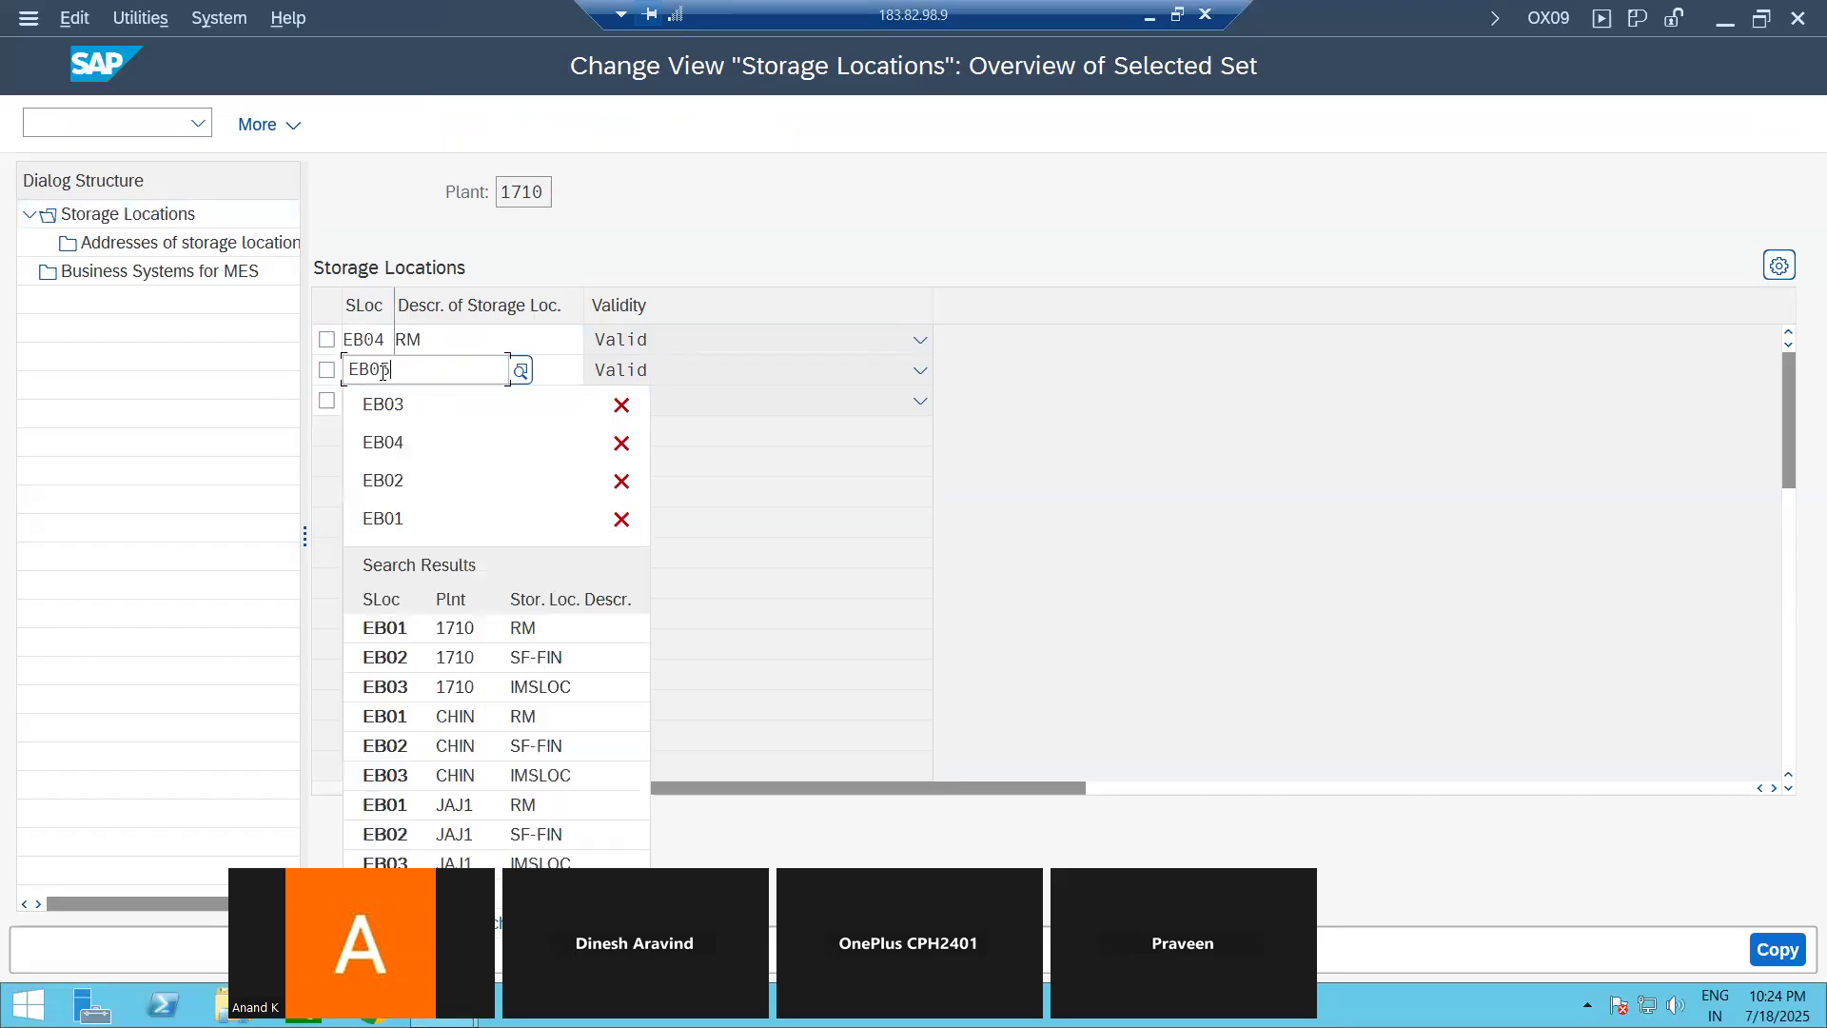
{"action": "key", "text": "Return"}
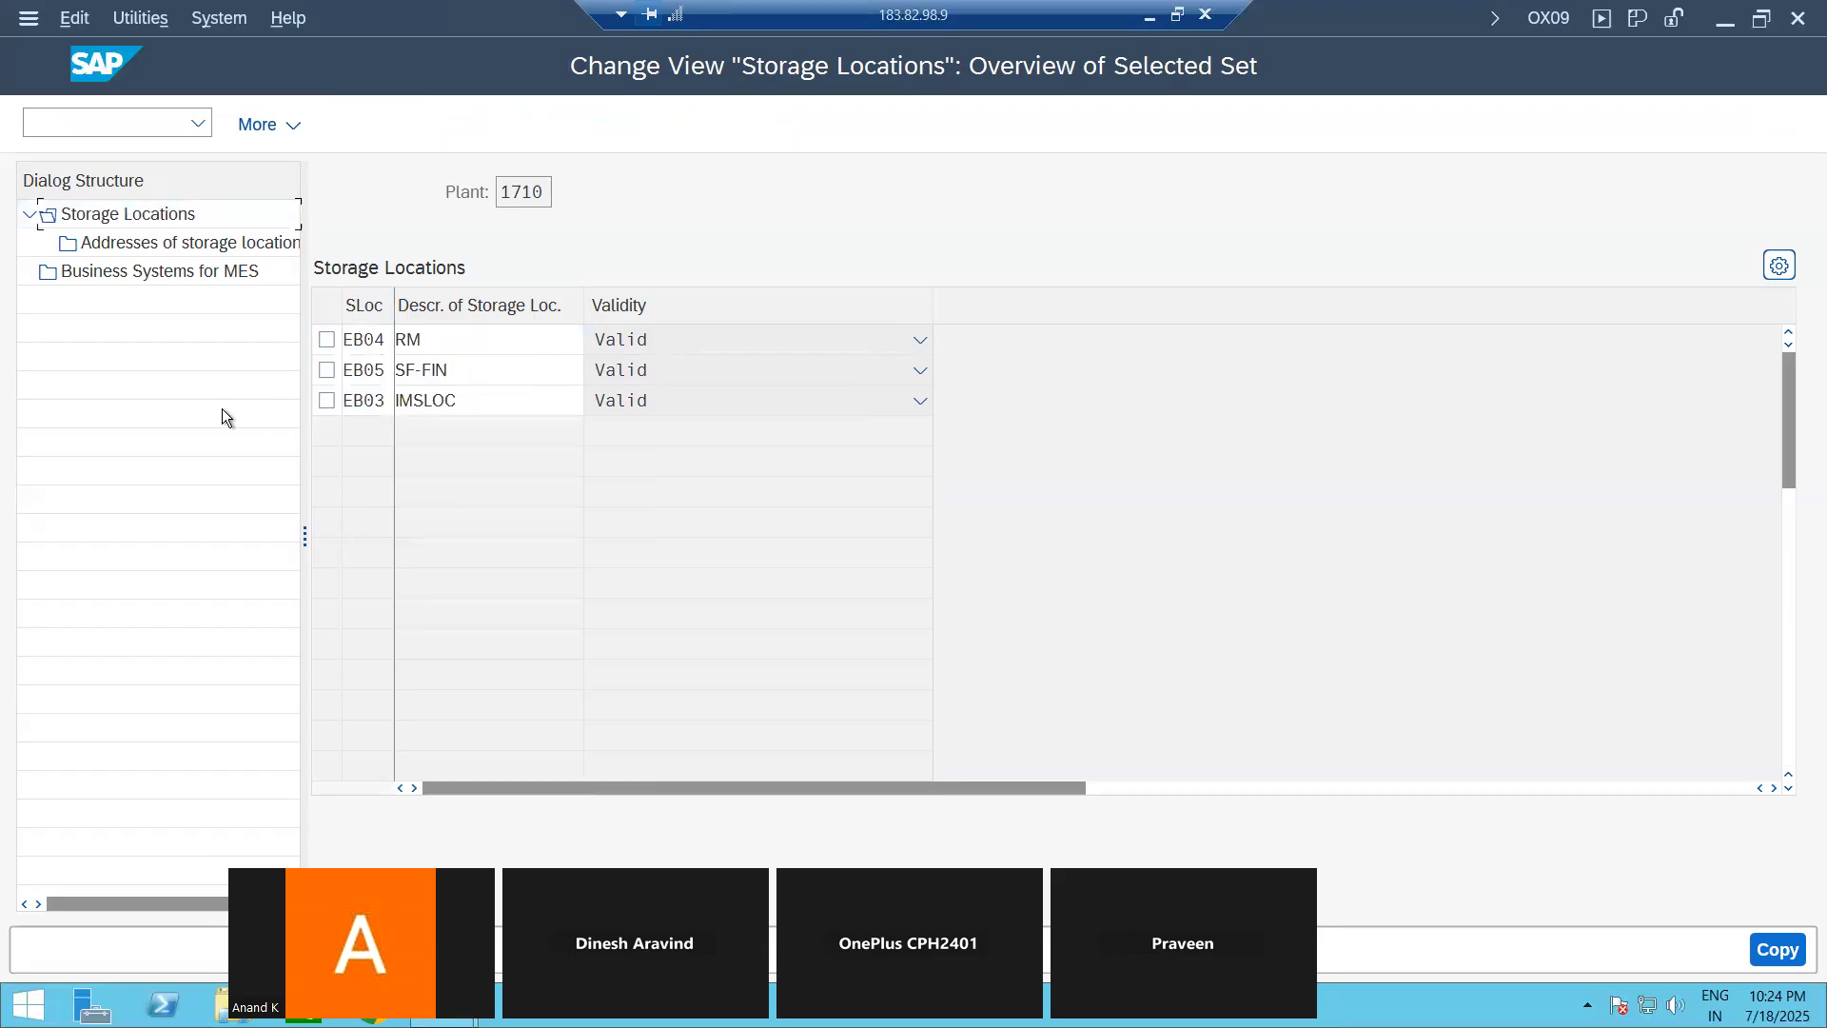
{"action": "double_click", "coordinate": [387, 400]}
{"action": "type", "text": "EB06"}
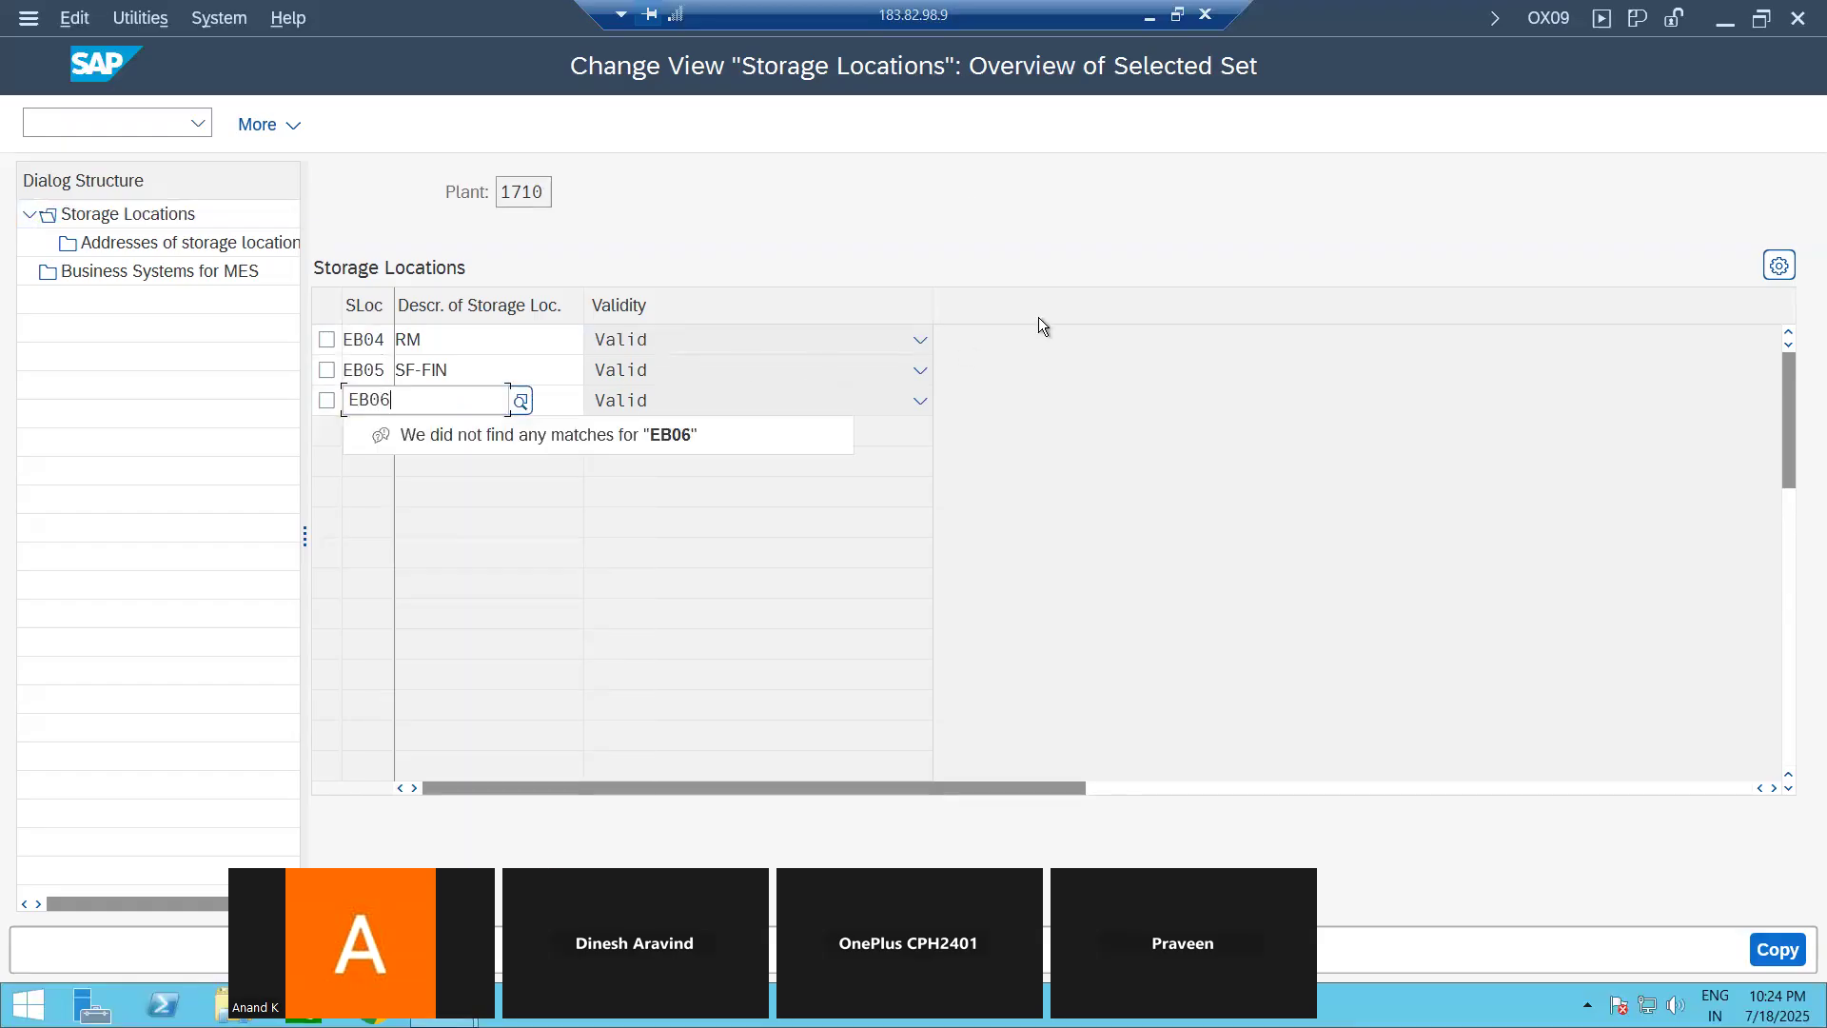
{"action": "key", "text": "Return"}
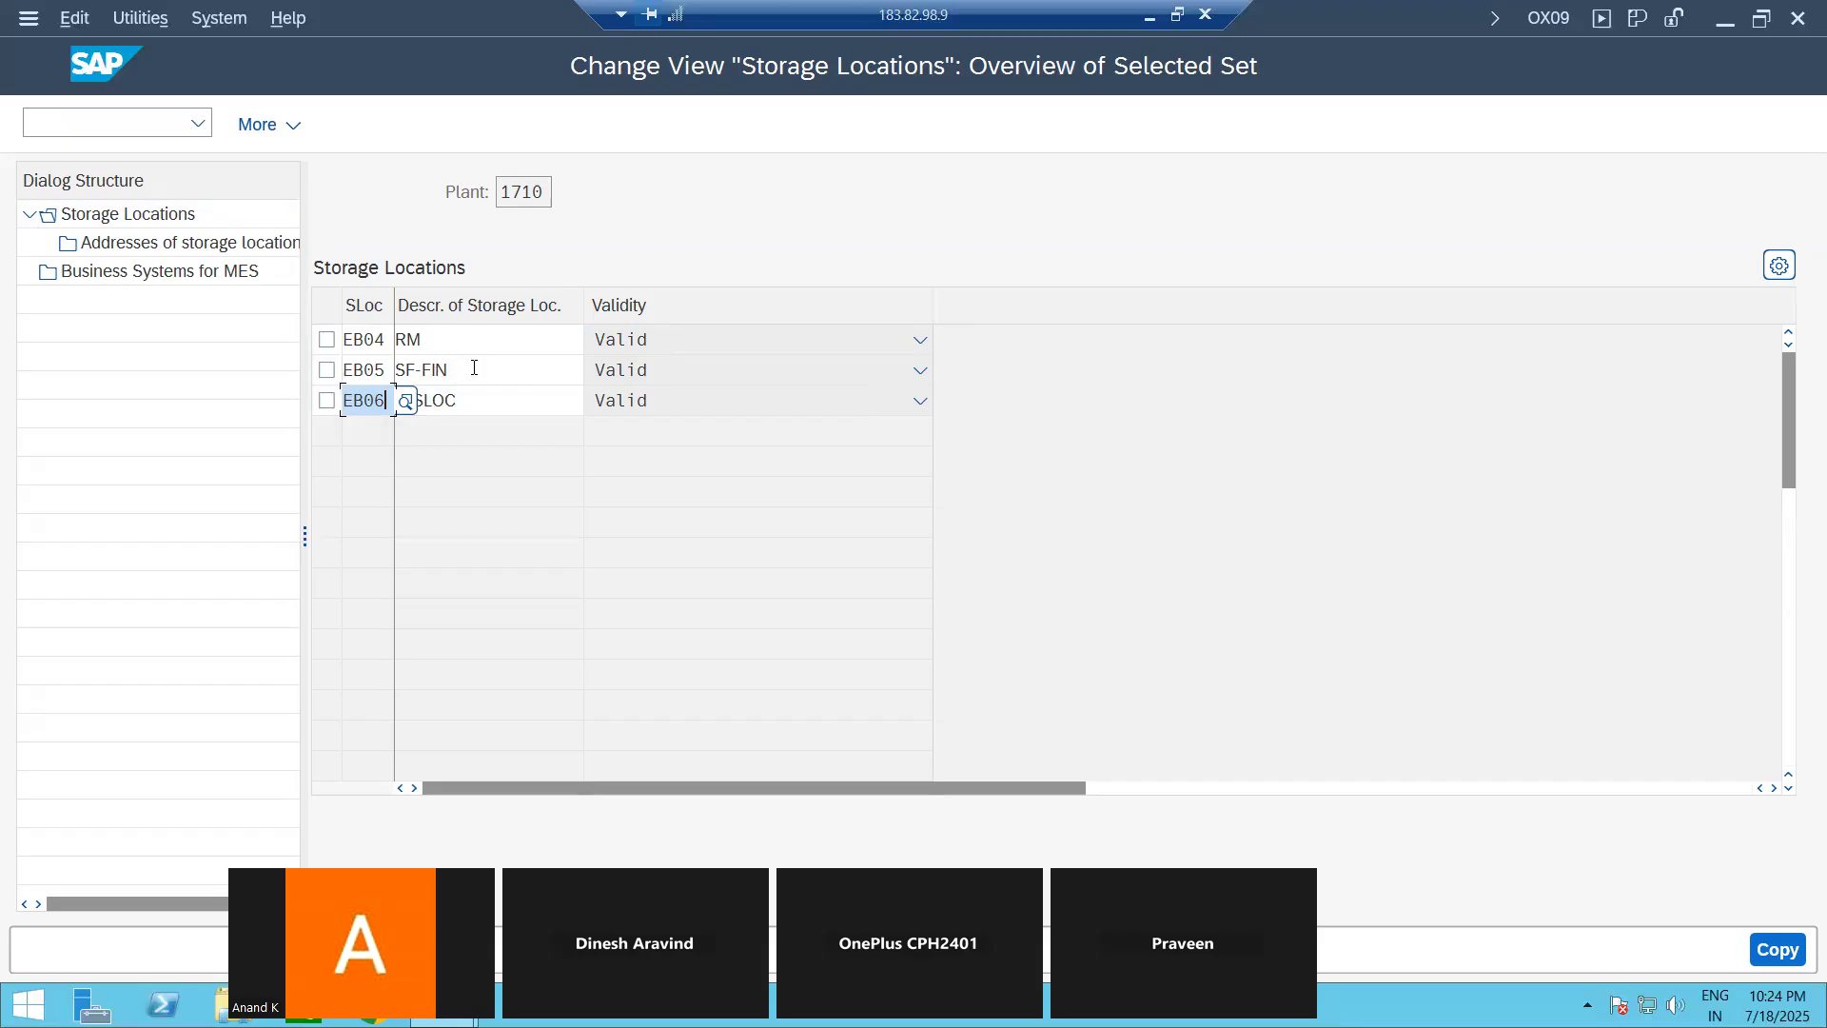
{"action": "left_click", "coordinate": [481, 405]}
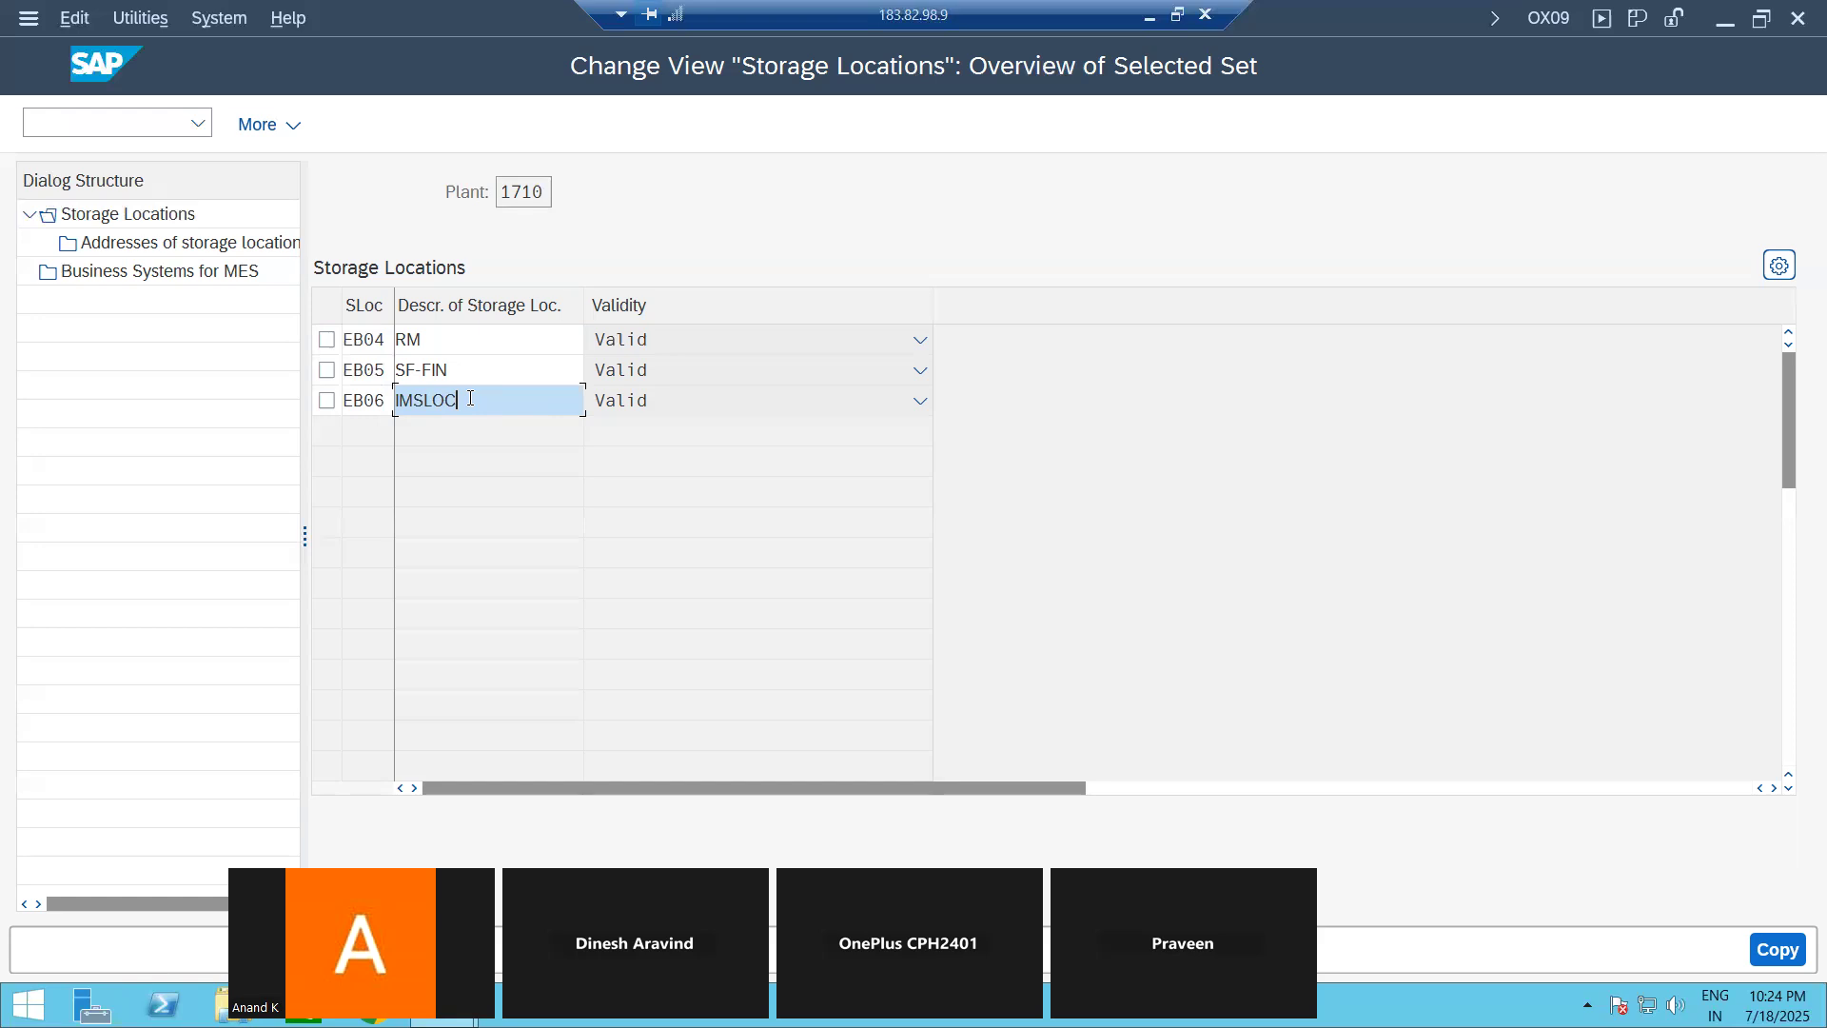
{"action": "left_click", "coordinate": [1776, 949]}
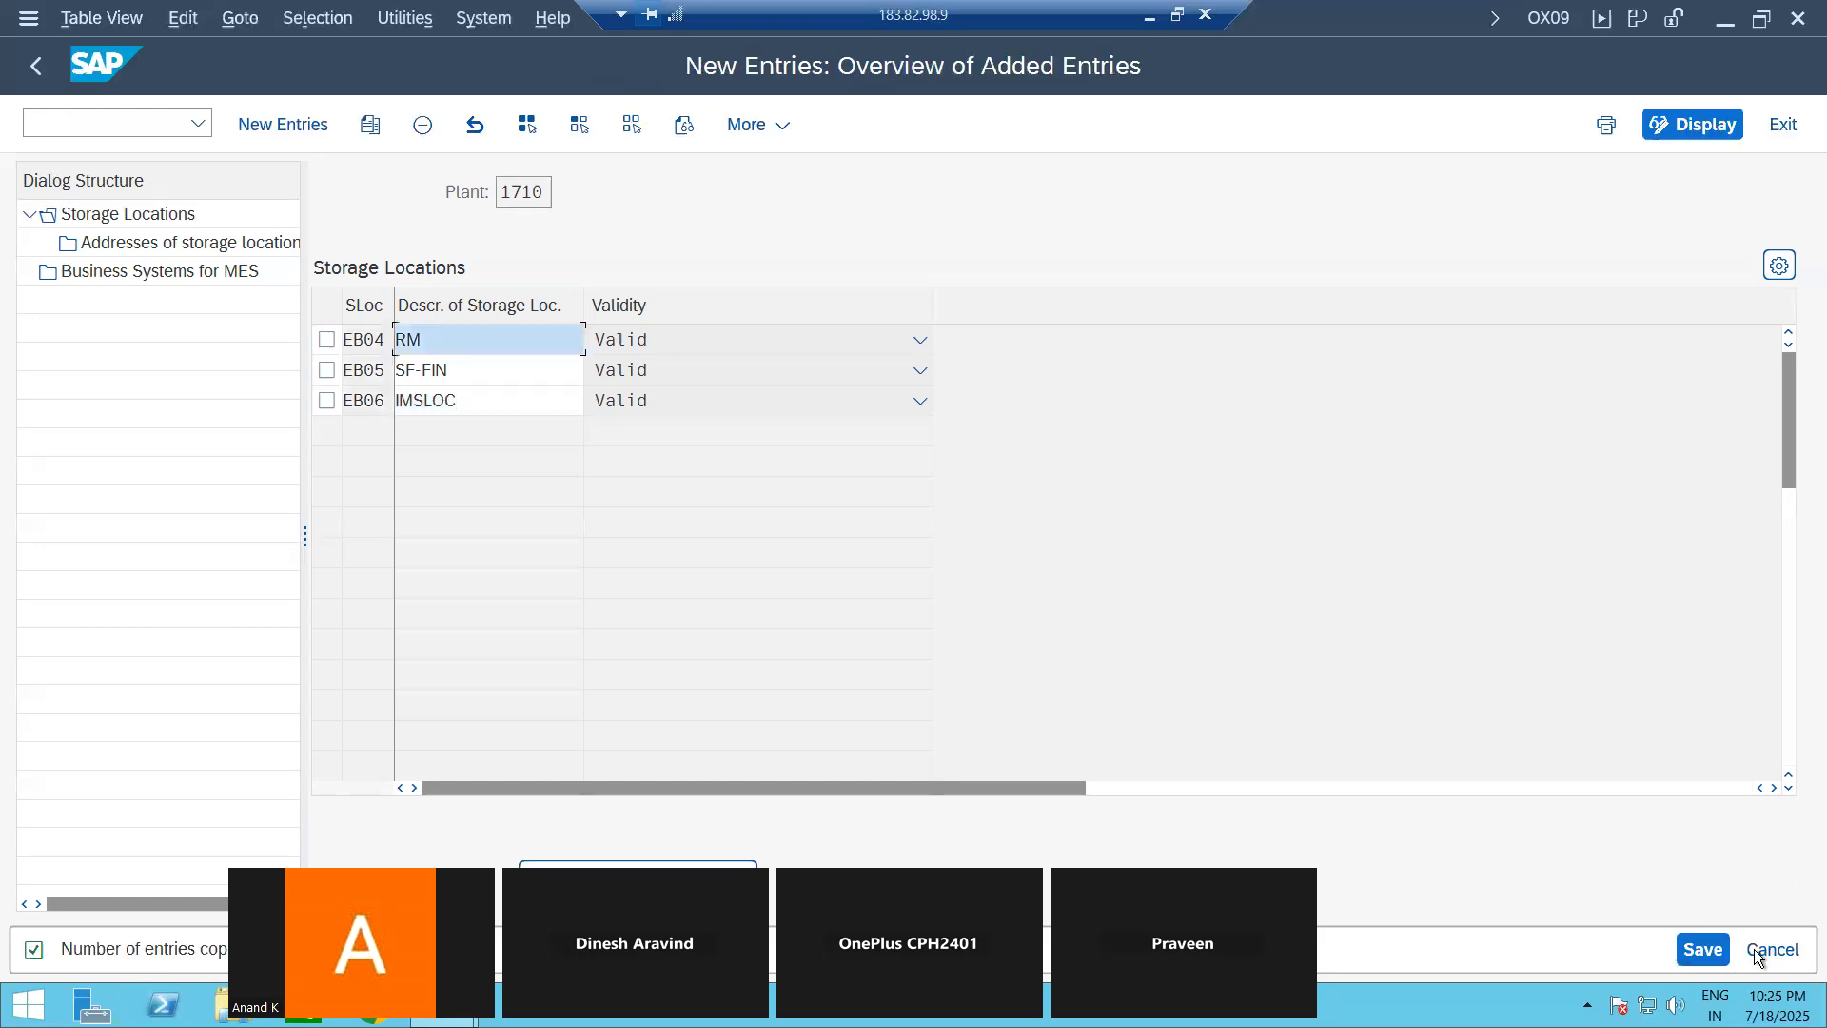
Step: Save the copied storage locations and create a customizing request with the short description "New EnterpriseStructure"
{"action": "left_click", "coordinate": [1701, 951]}
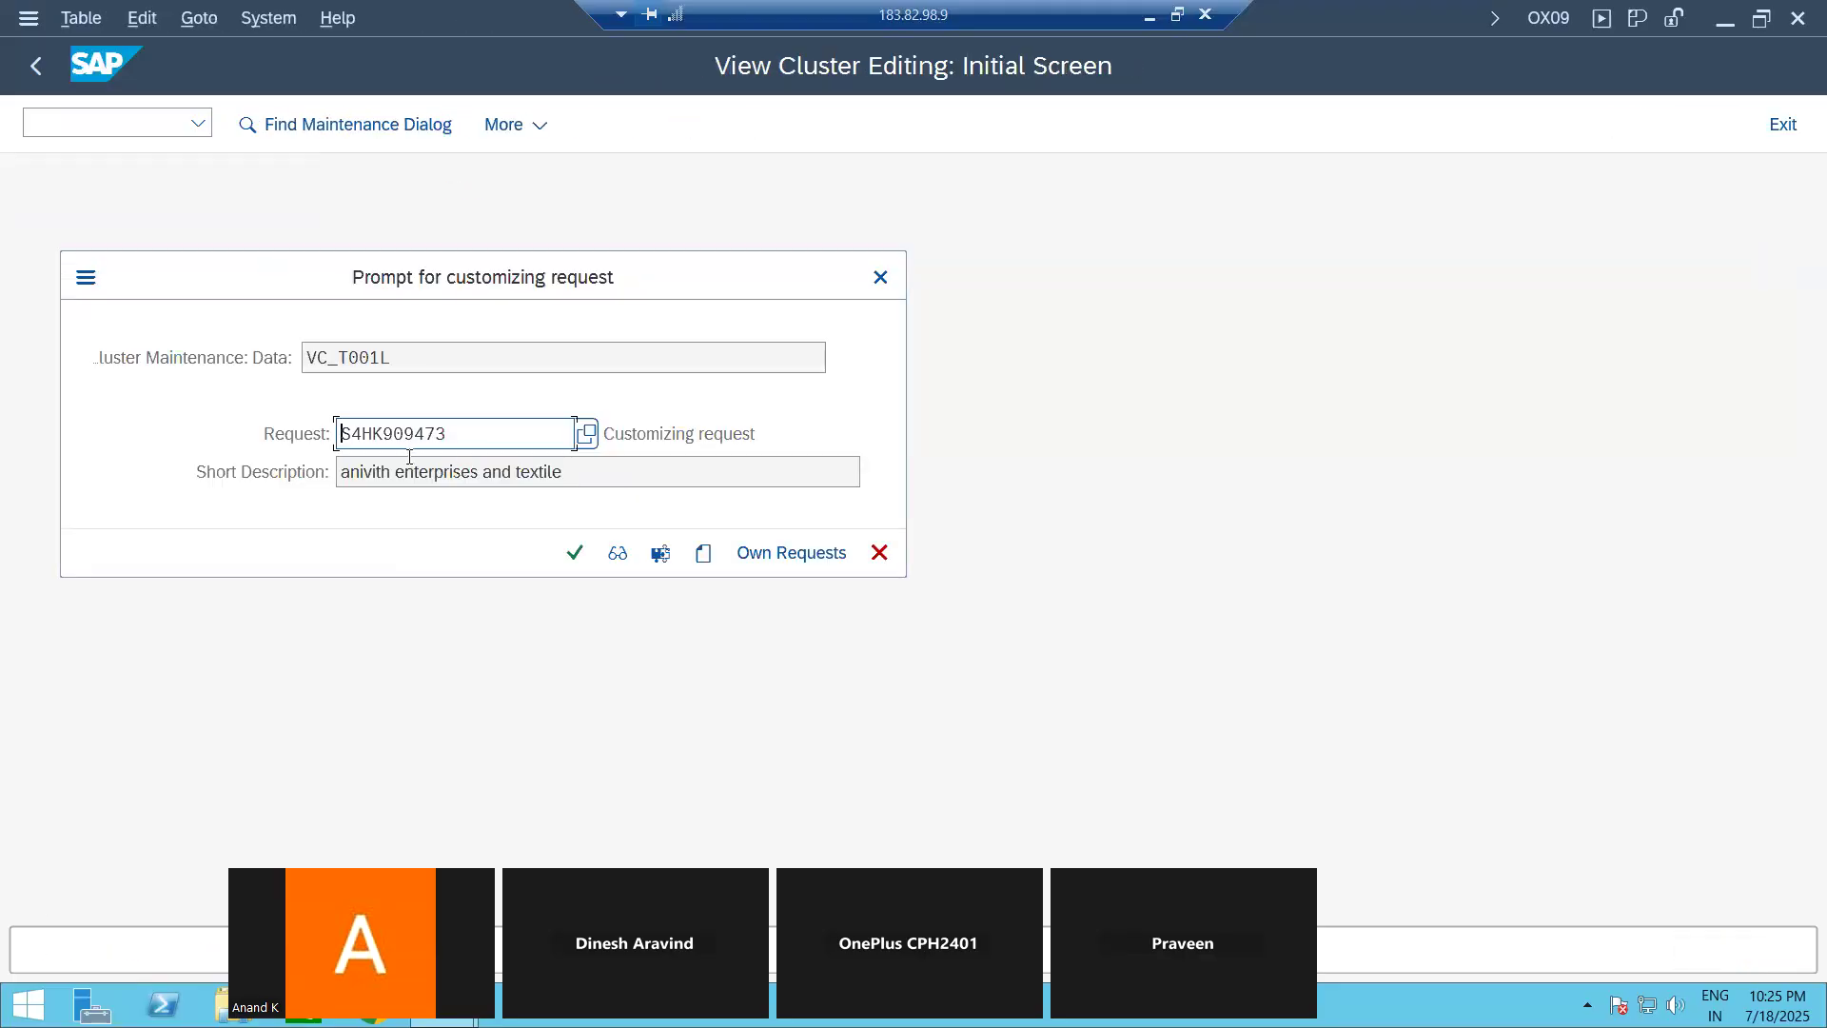
{"action": "left_click", "coordinate": [702, 553]}
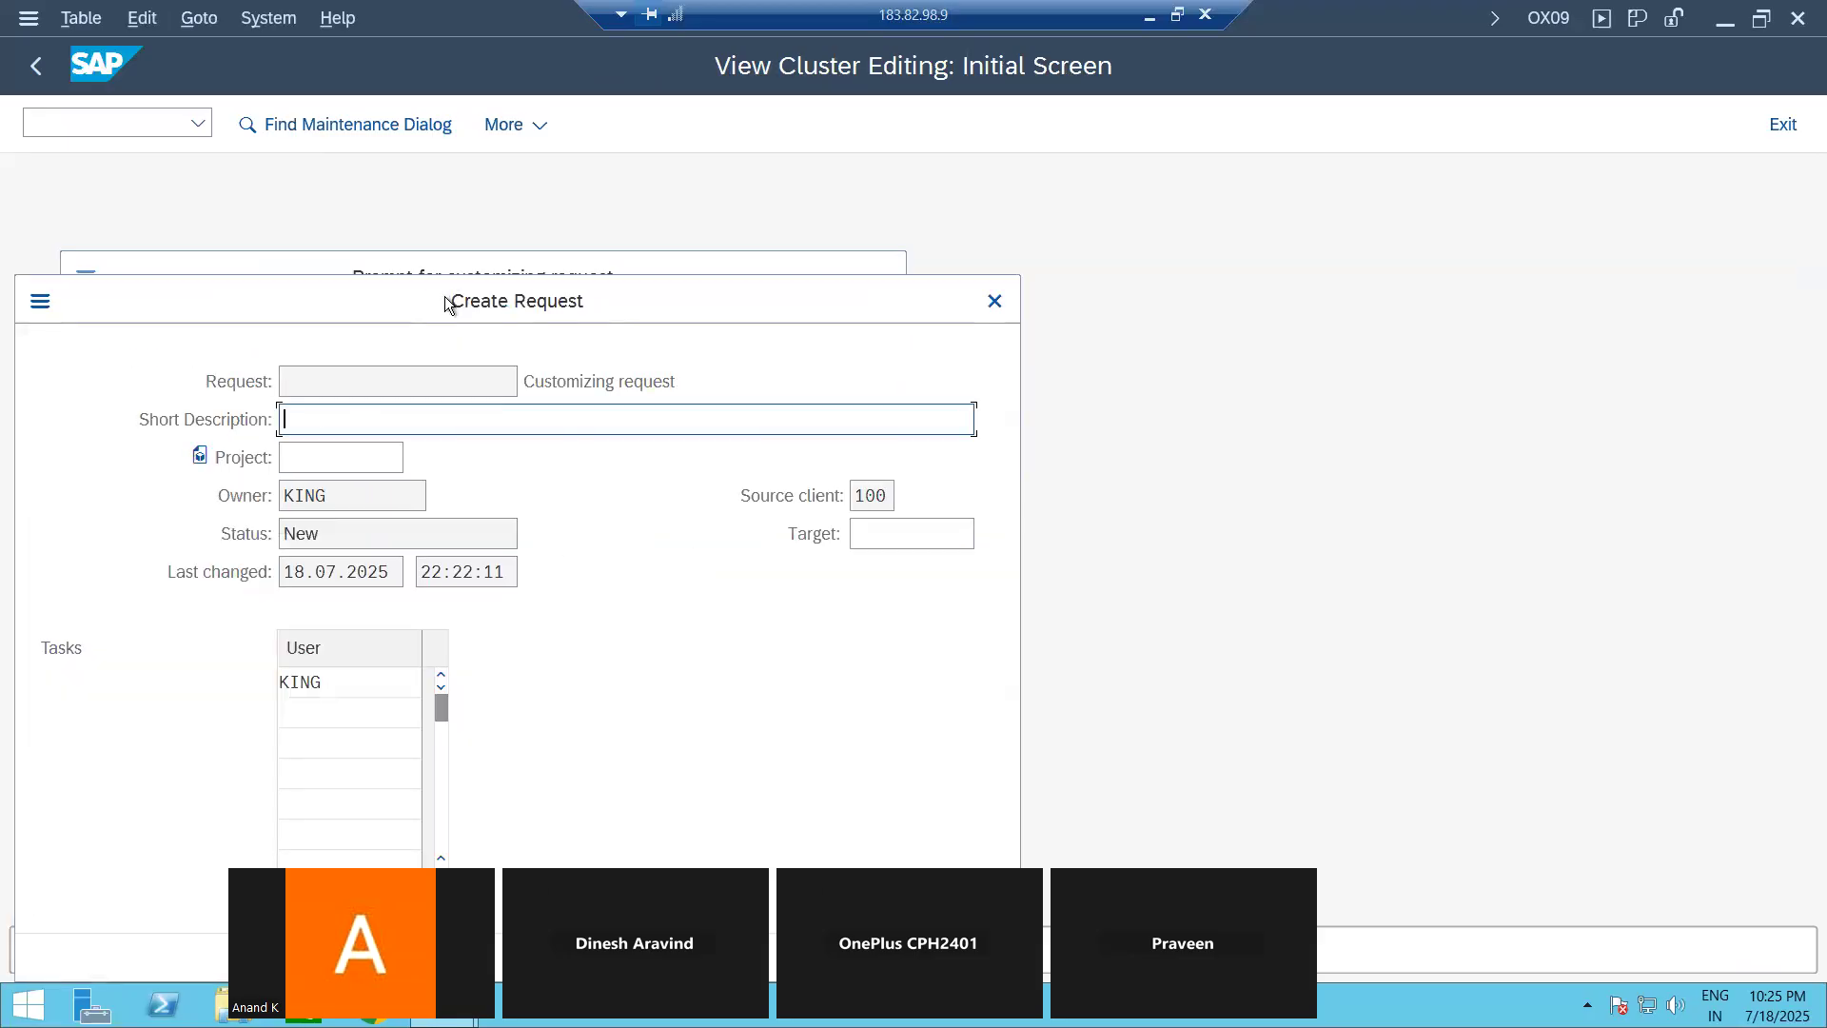
{"action": "left_click_drag", "start_coordinate": [447, 303], "coordinate": [922, 243]}
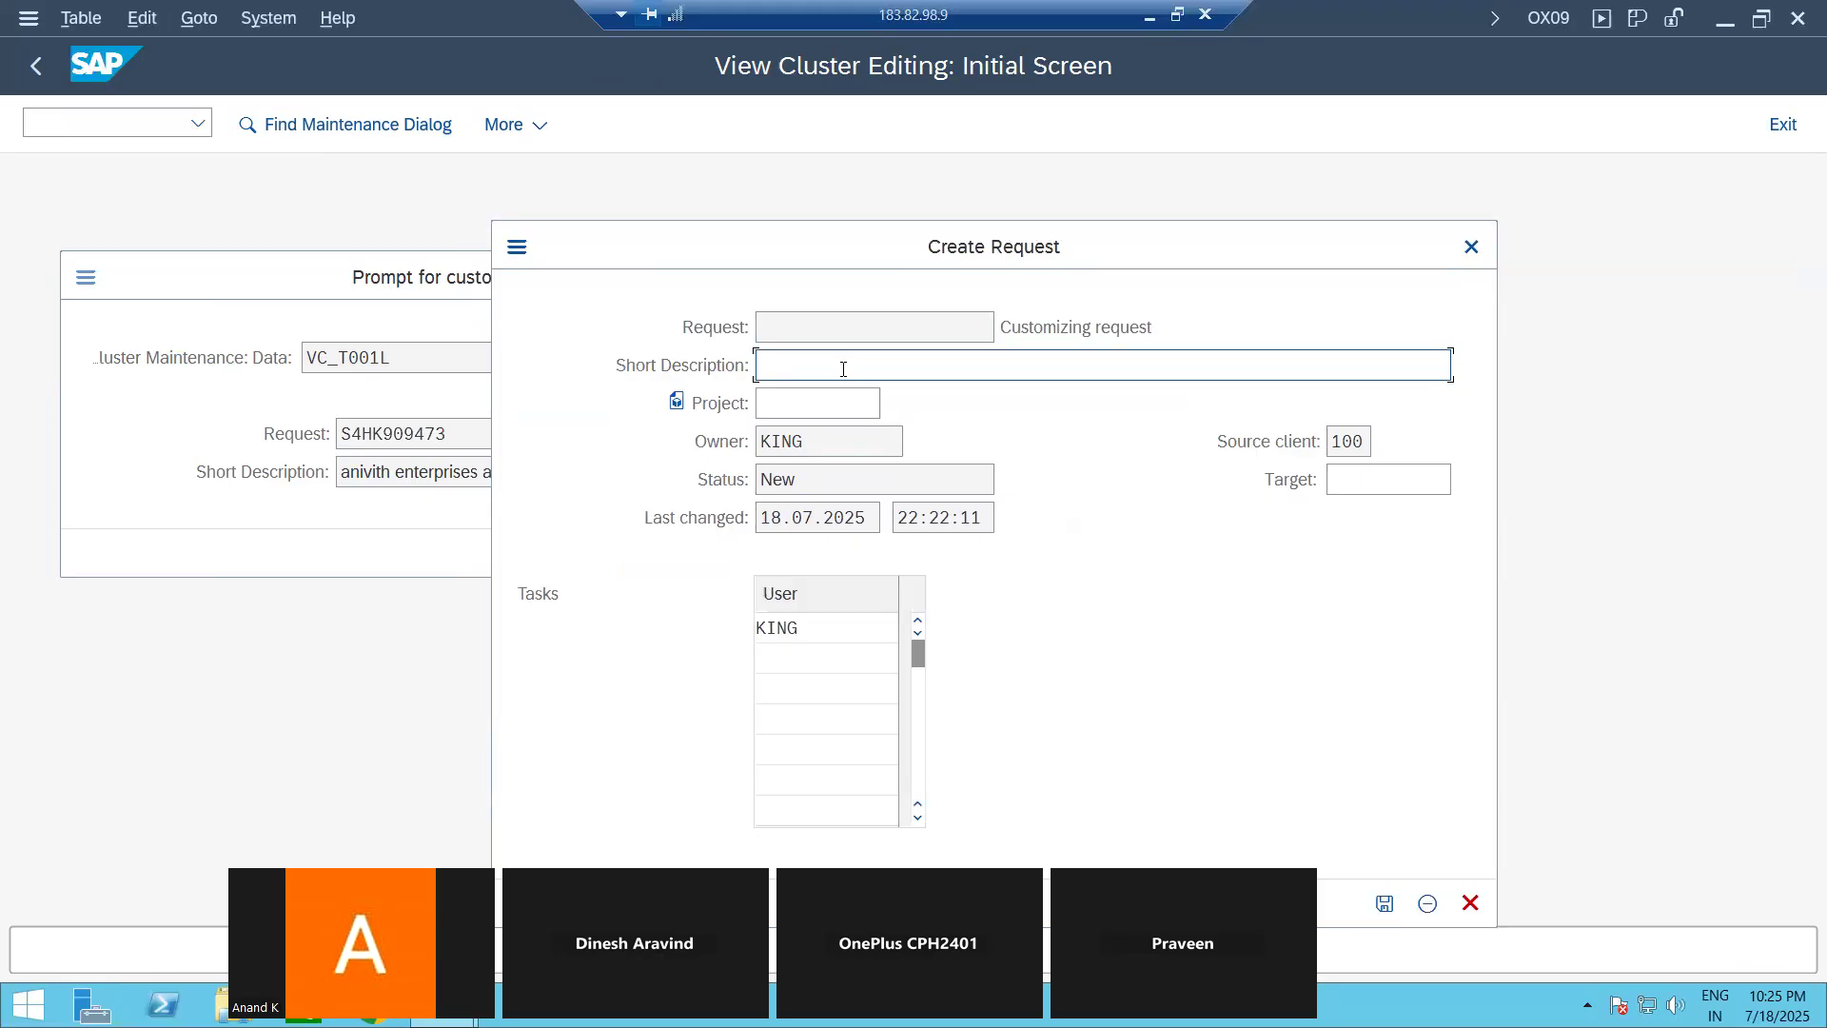
{"action": "type", "text": "New Enterprose Structure"}
{"action": "left_click", "coordinate": [862, 365]}
{"action": "key", "text": "BackSpace"}
{"action": "type", "text": "ise"}
{"action": "left_click_drag", "start_coordinate": [1059, 249], "coordinate": [1205, 127]}
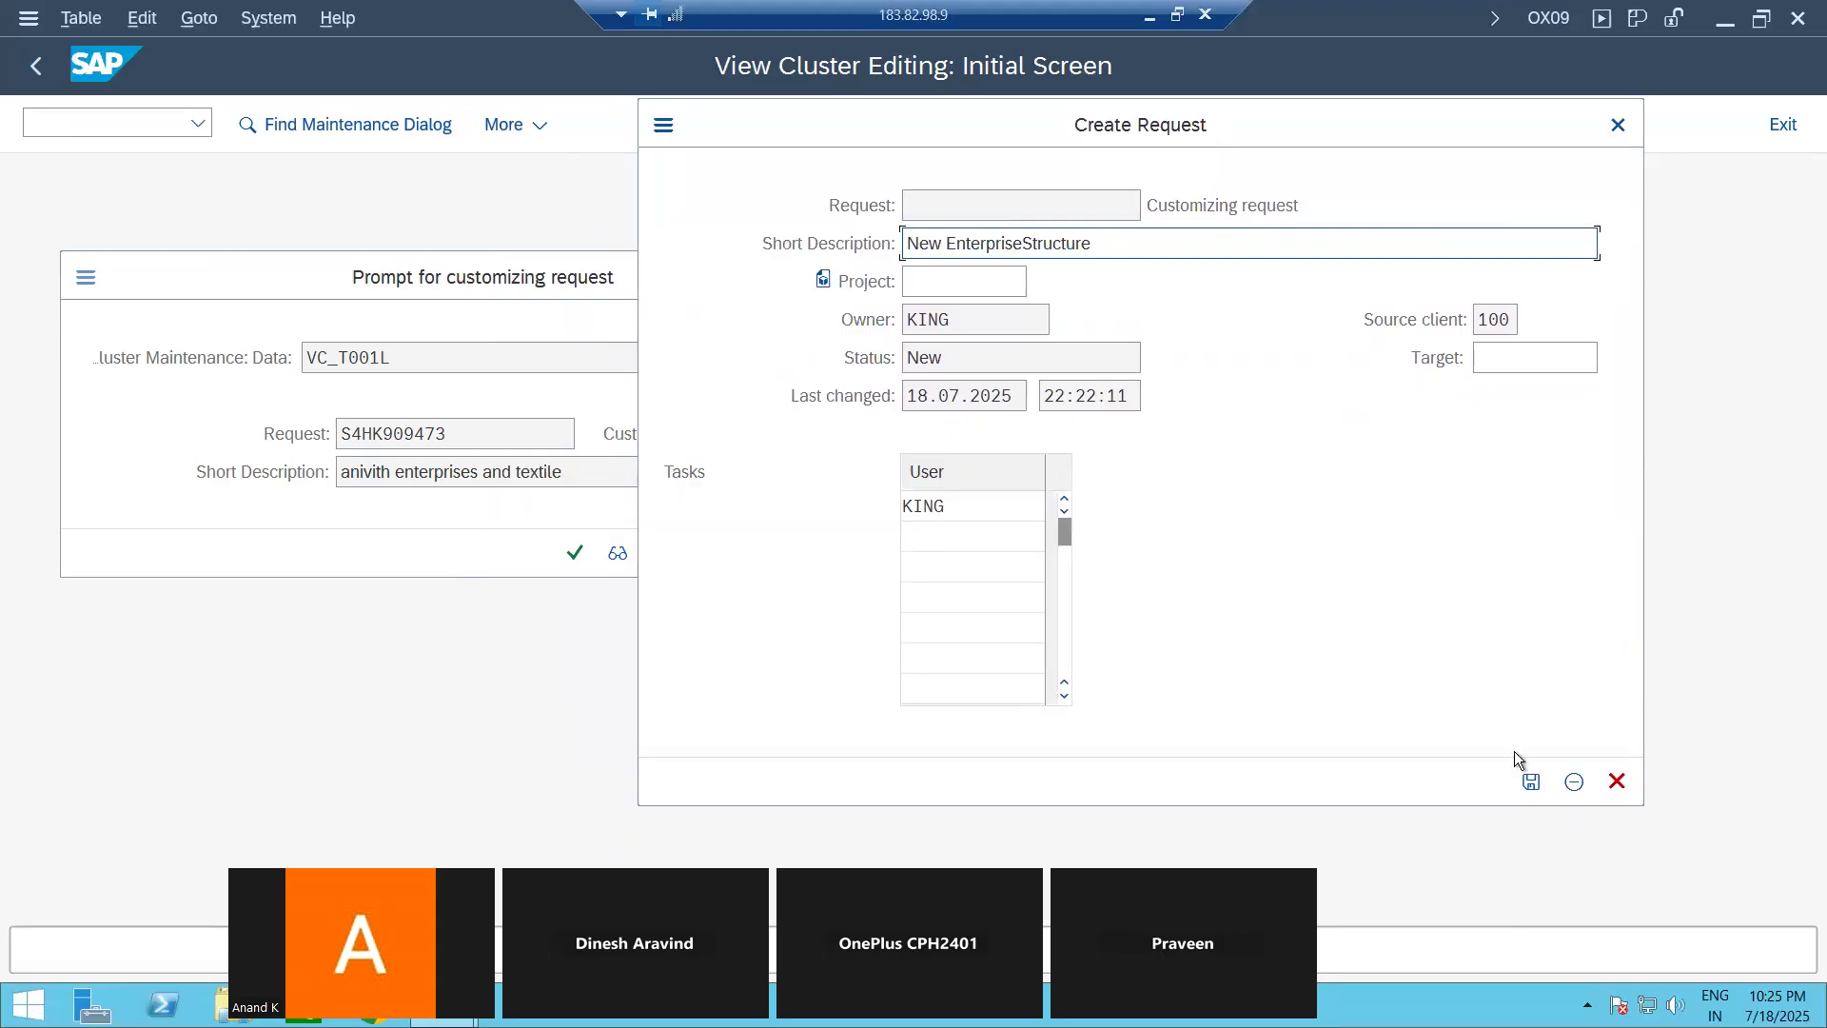
{"action": "left_click", "coordinate": [1531, 783]}
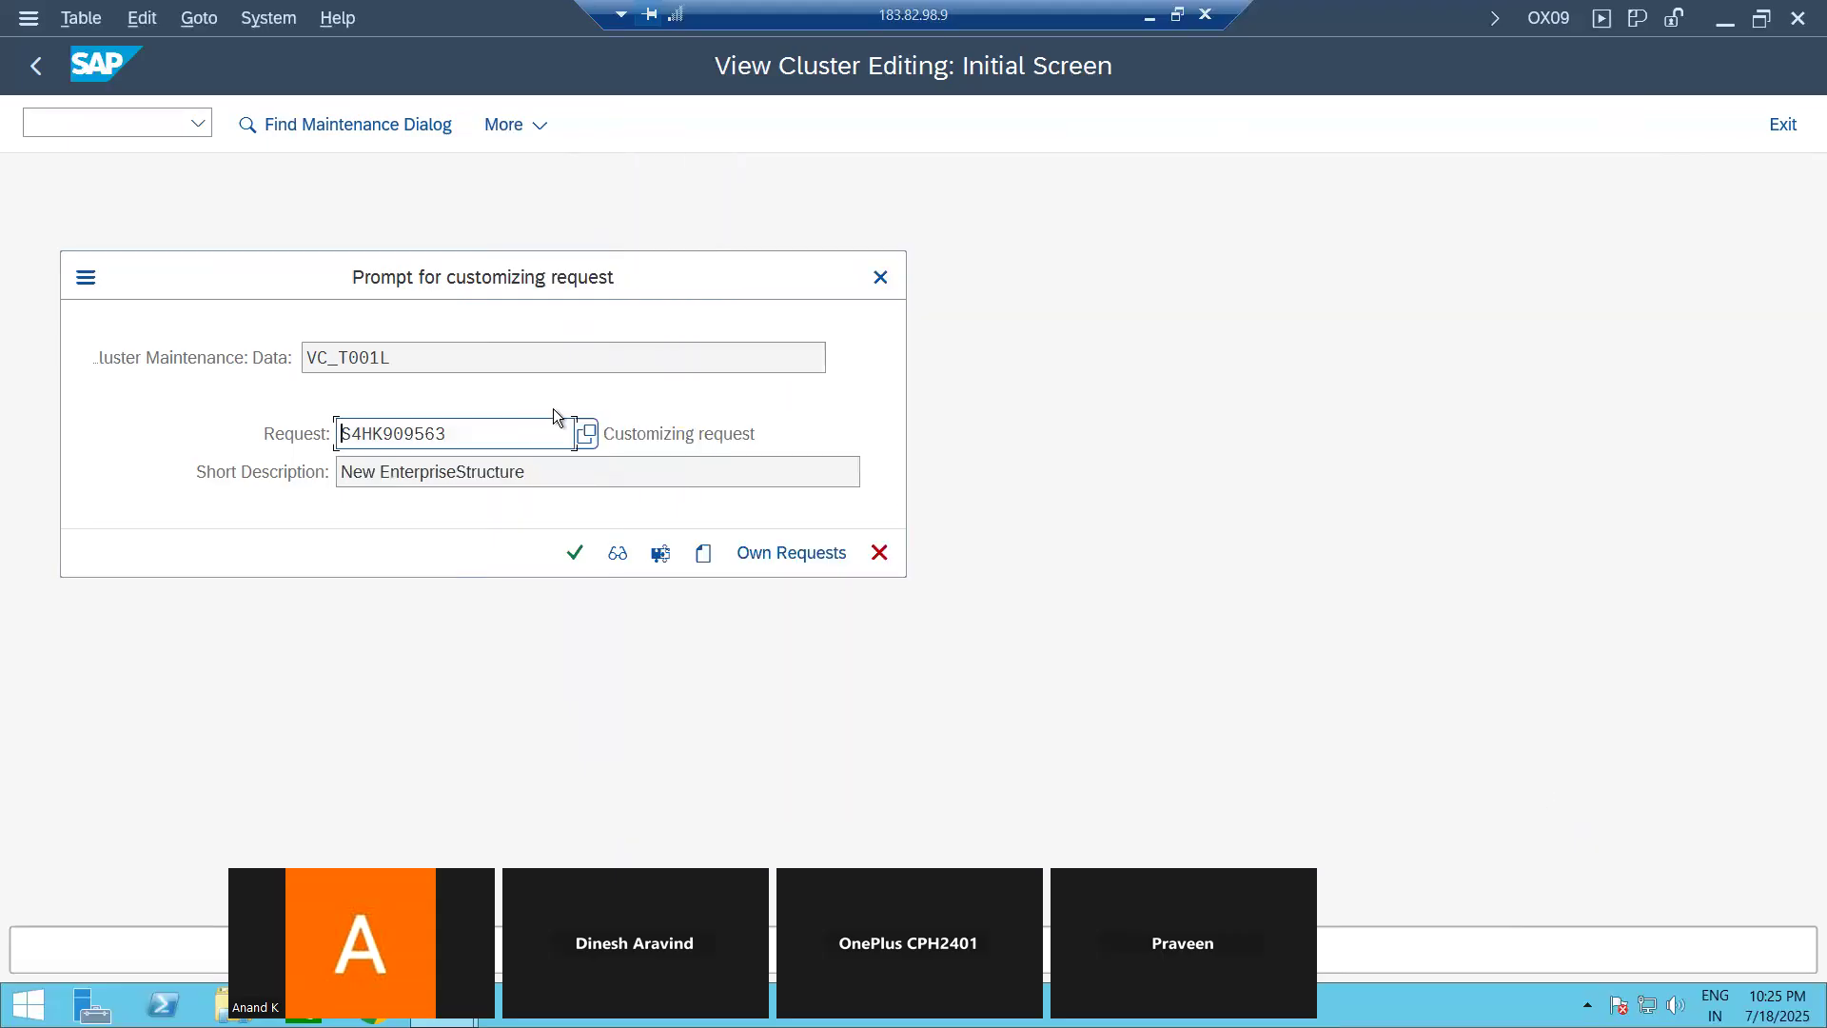
Step: Record the storage locations in the new customizing request, save, and return to the IMG structure
{"action": "left_click", "coordinate": [574, 552]}
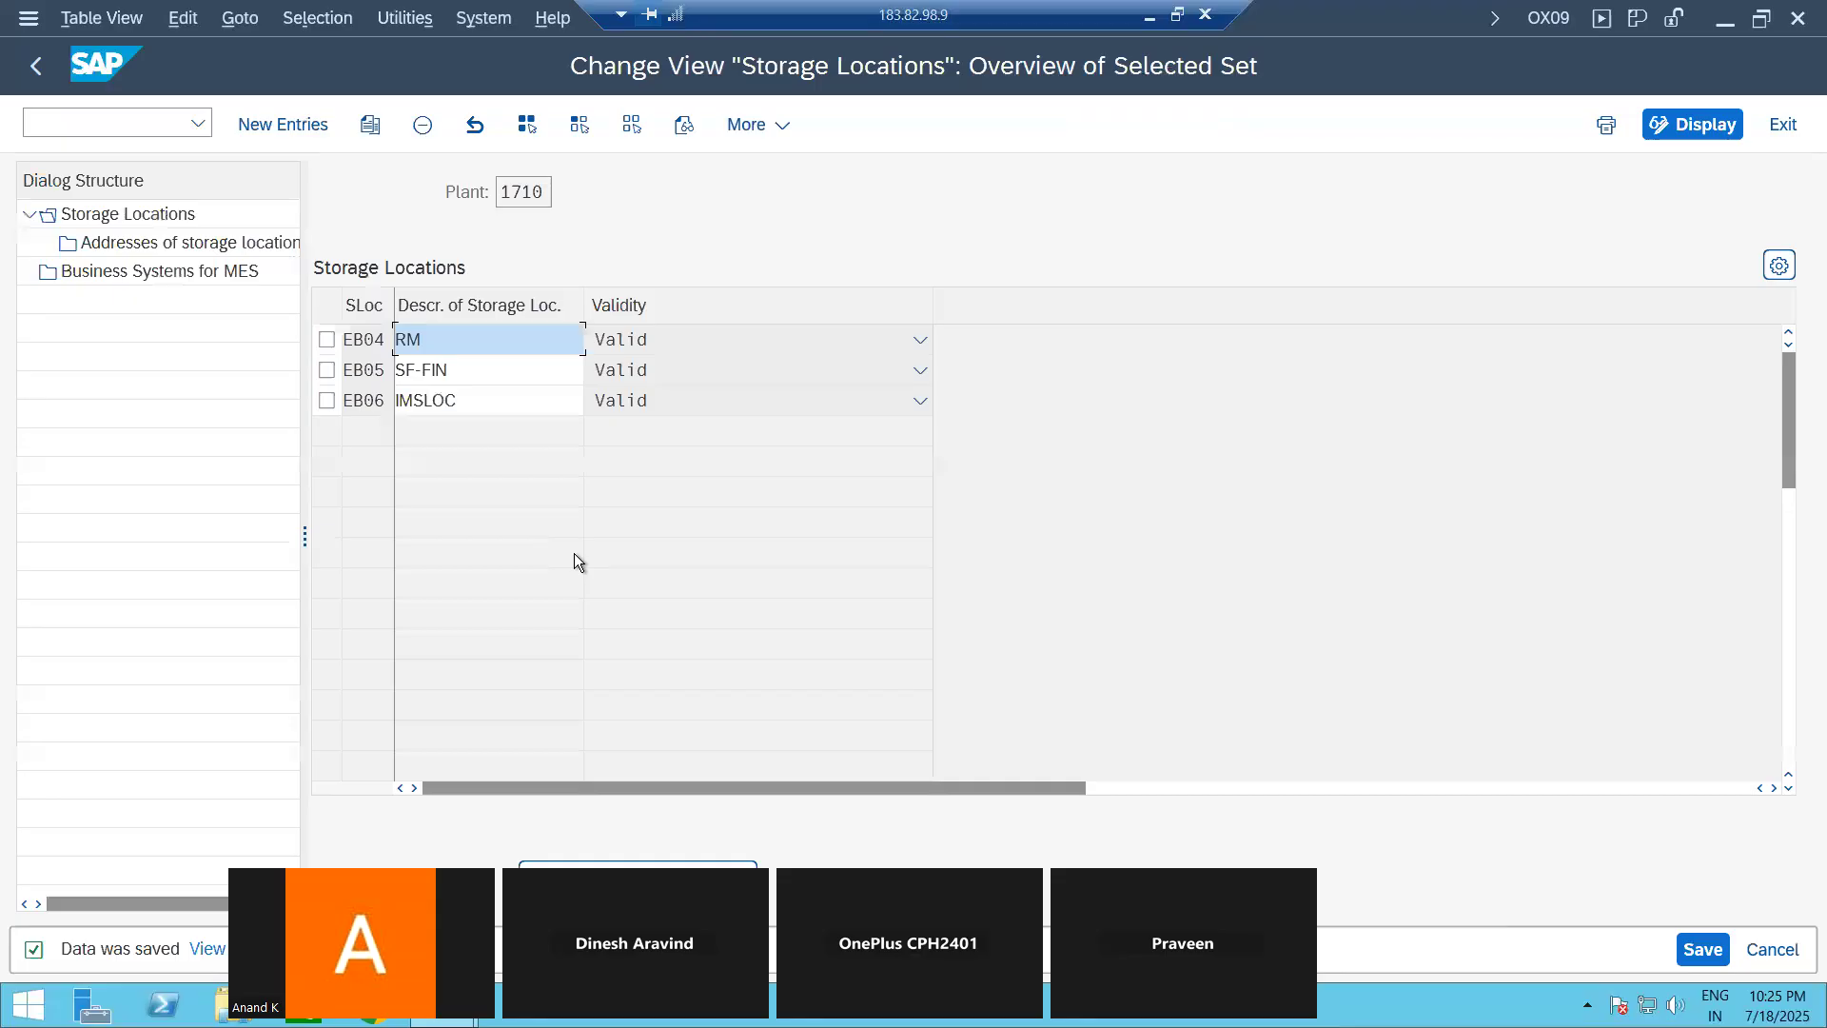
{"action": "left_click", "coordinate": [1699, 951]}
{"action": "left_click", "coordinate": [36, 71]}
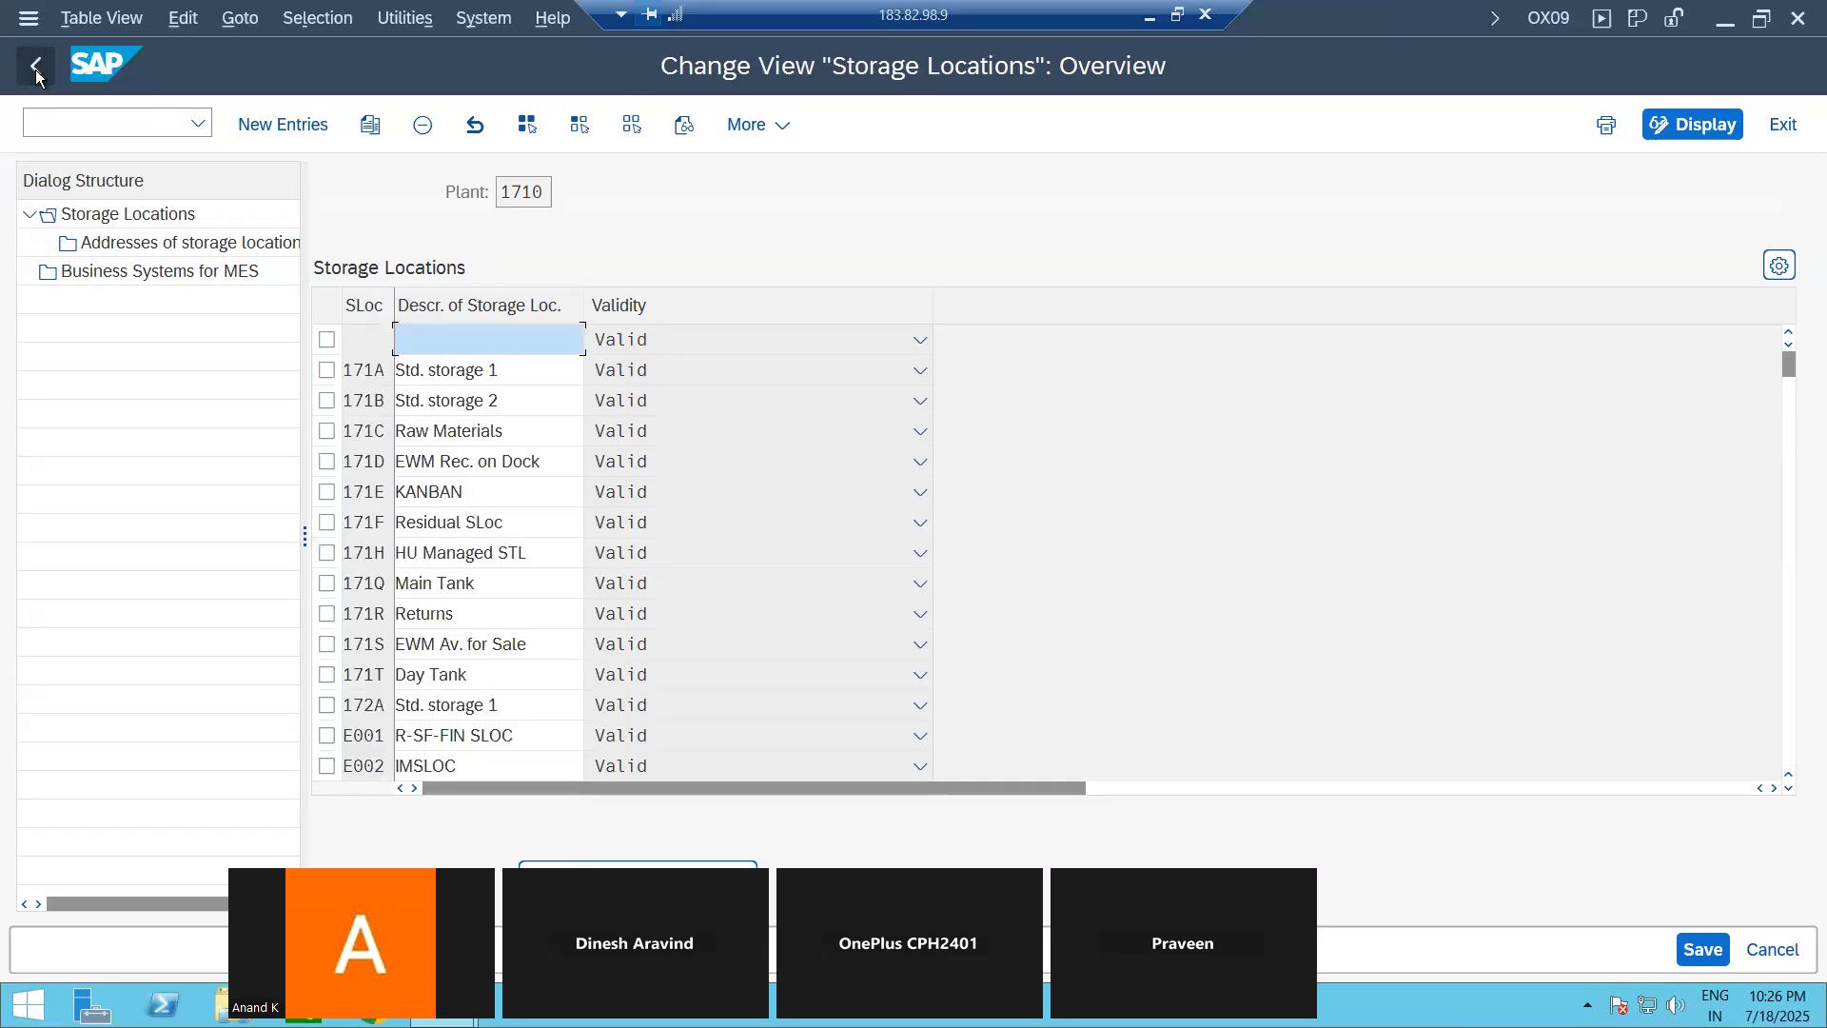
{"action": "left_click", "coordinate": [36, 70]}
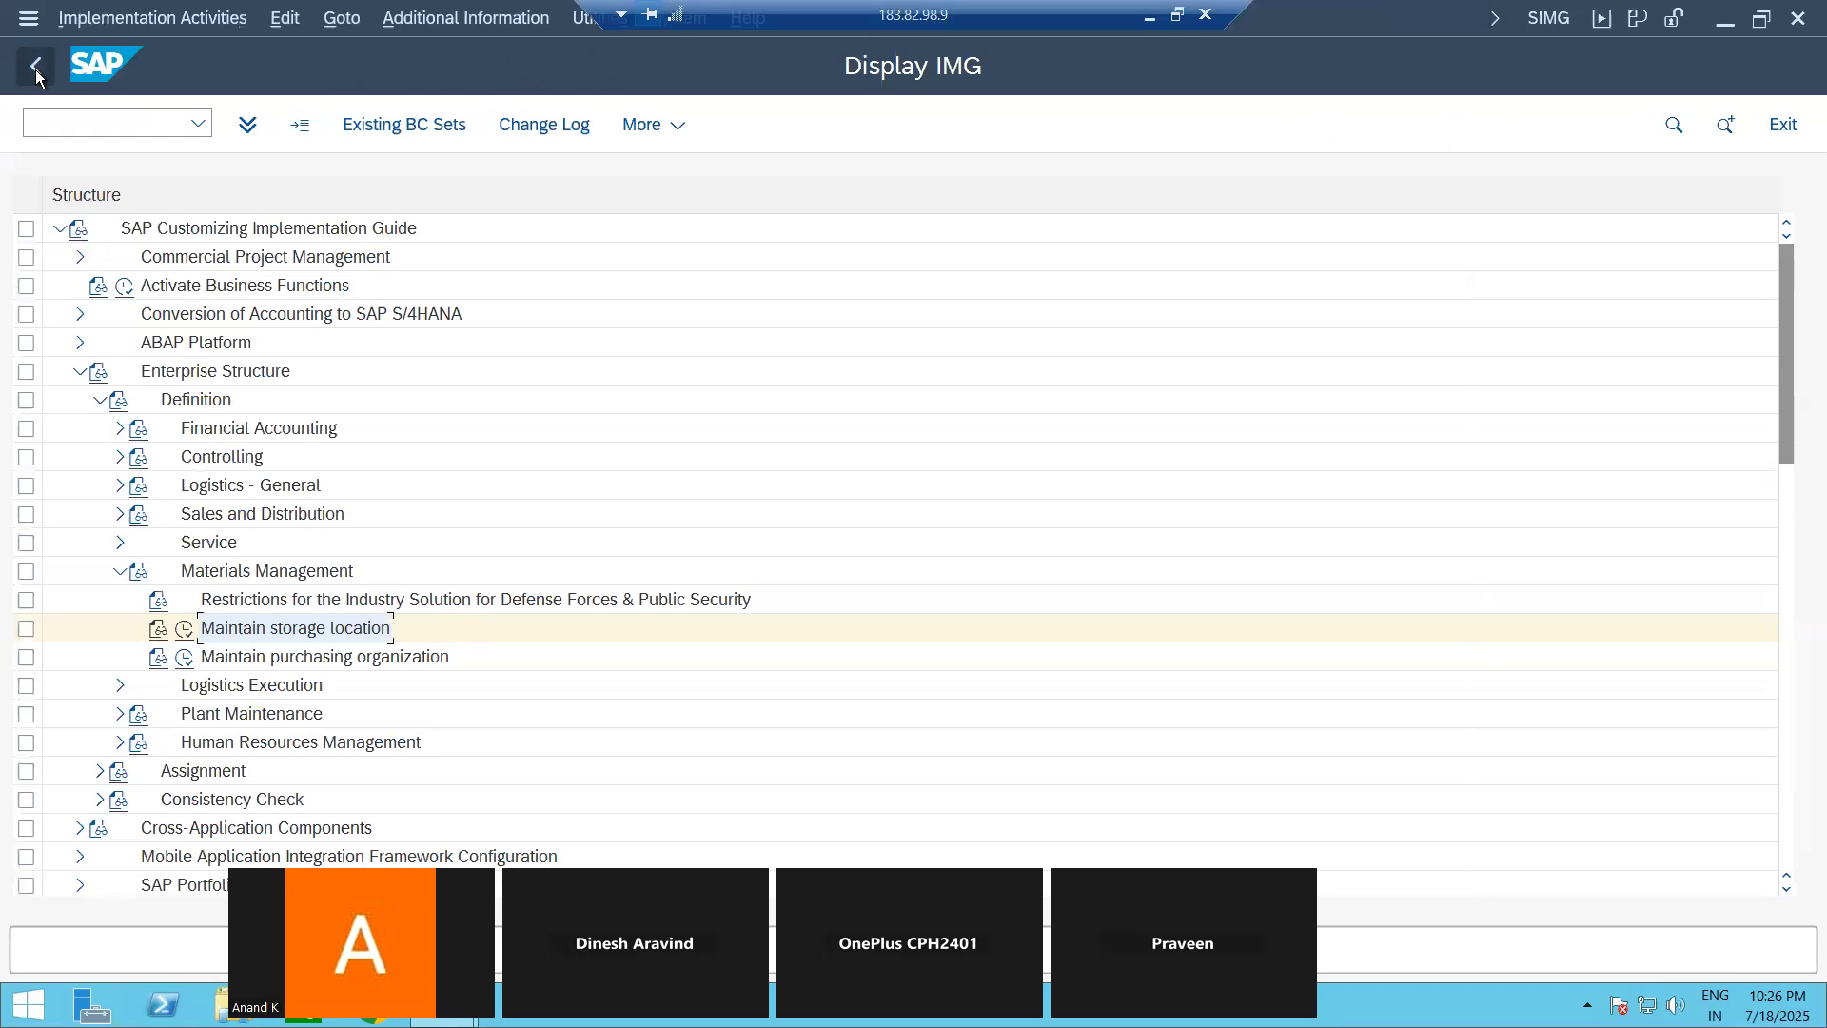
Step: Open the Define Warehouse Number activity under Logistics Execution in the enterprise structure definition
{"action": "left_click", "coordinate": [120, 686]}
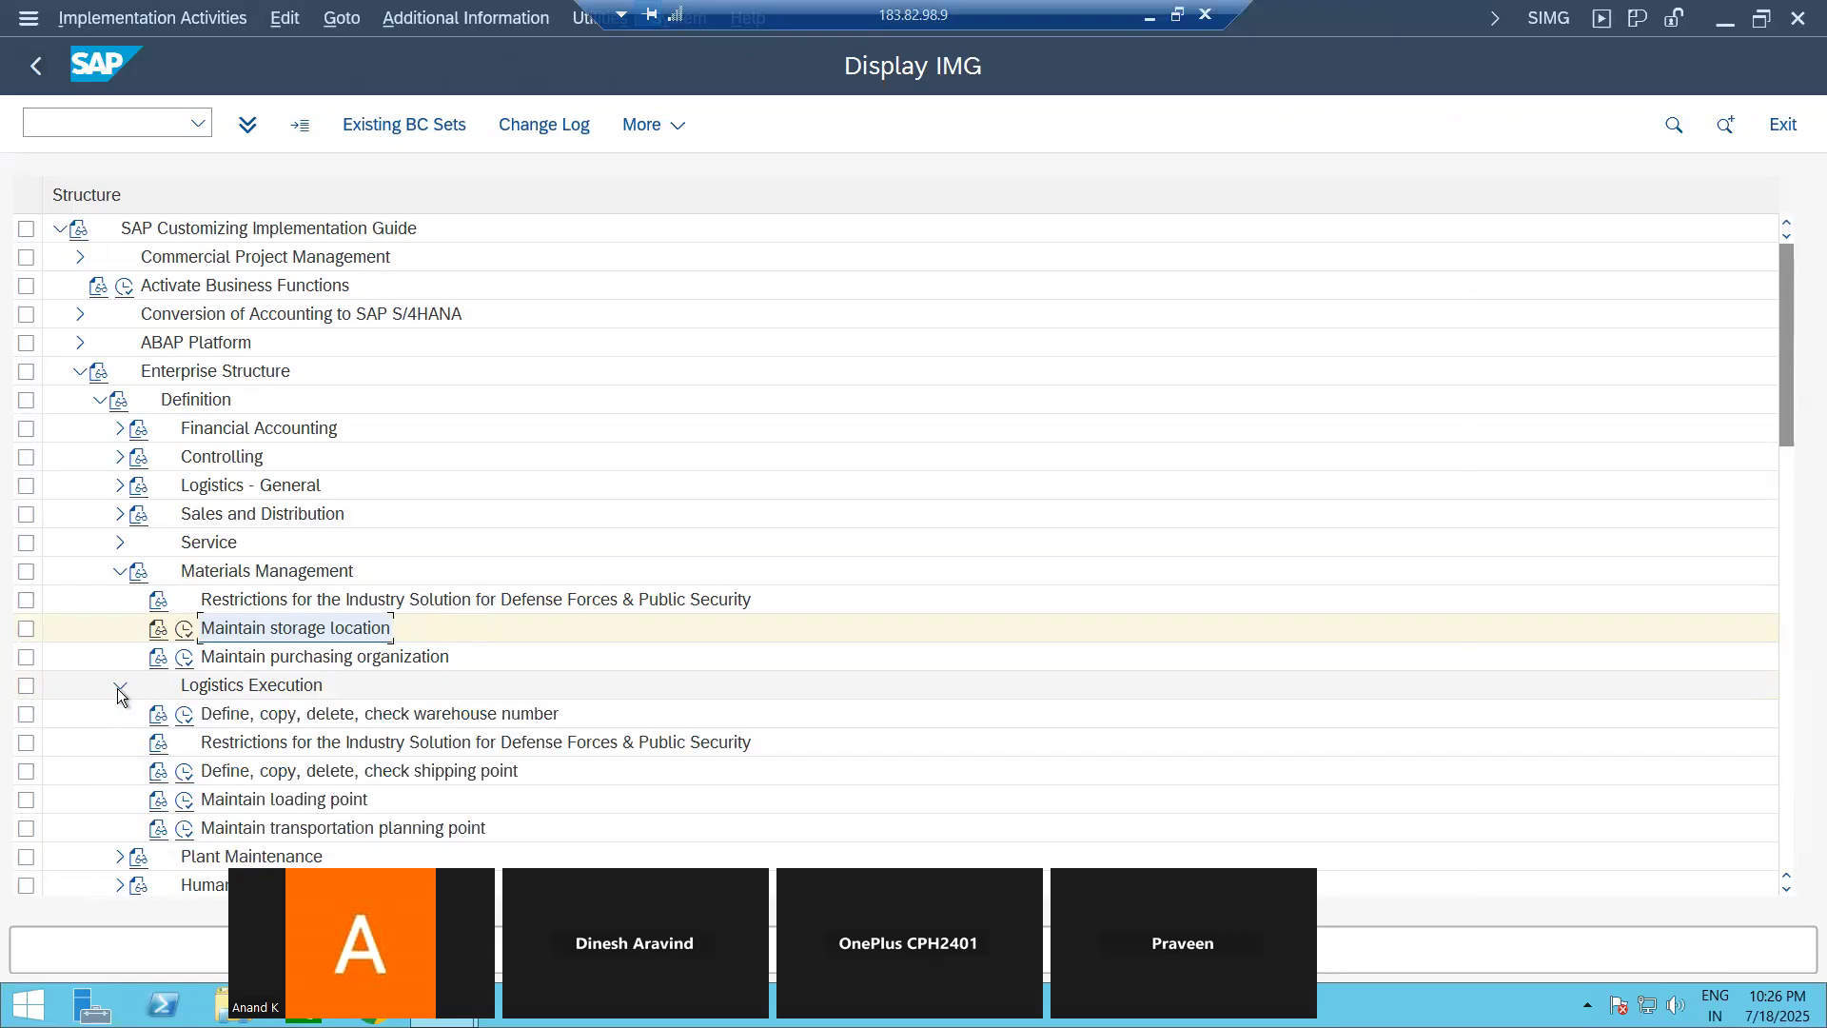
{"action": "left_click", "coordinate": [186, 720]}
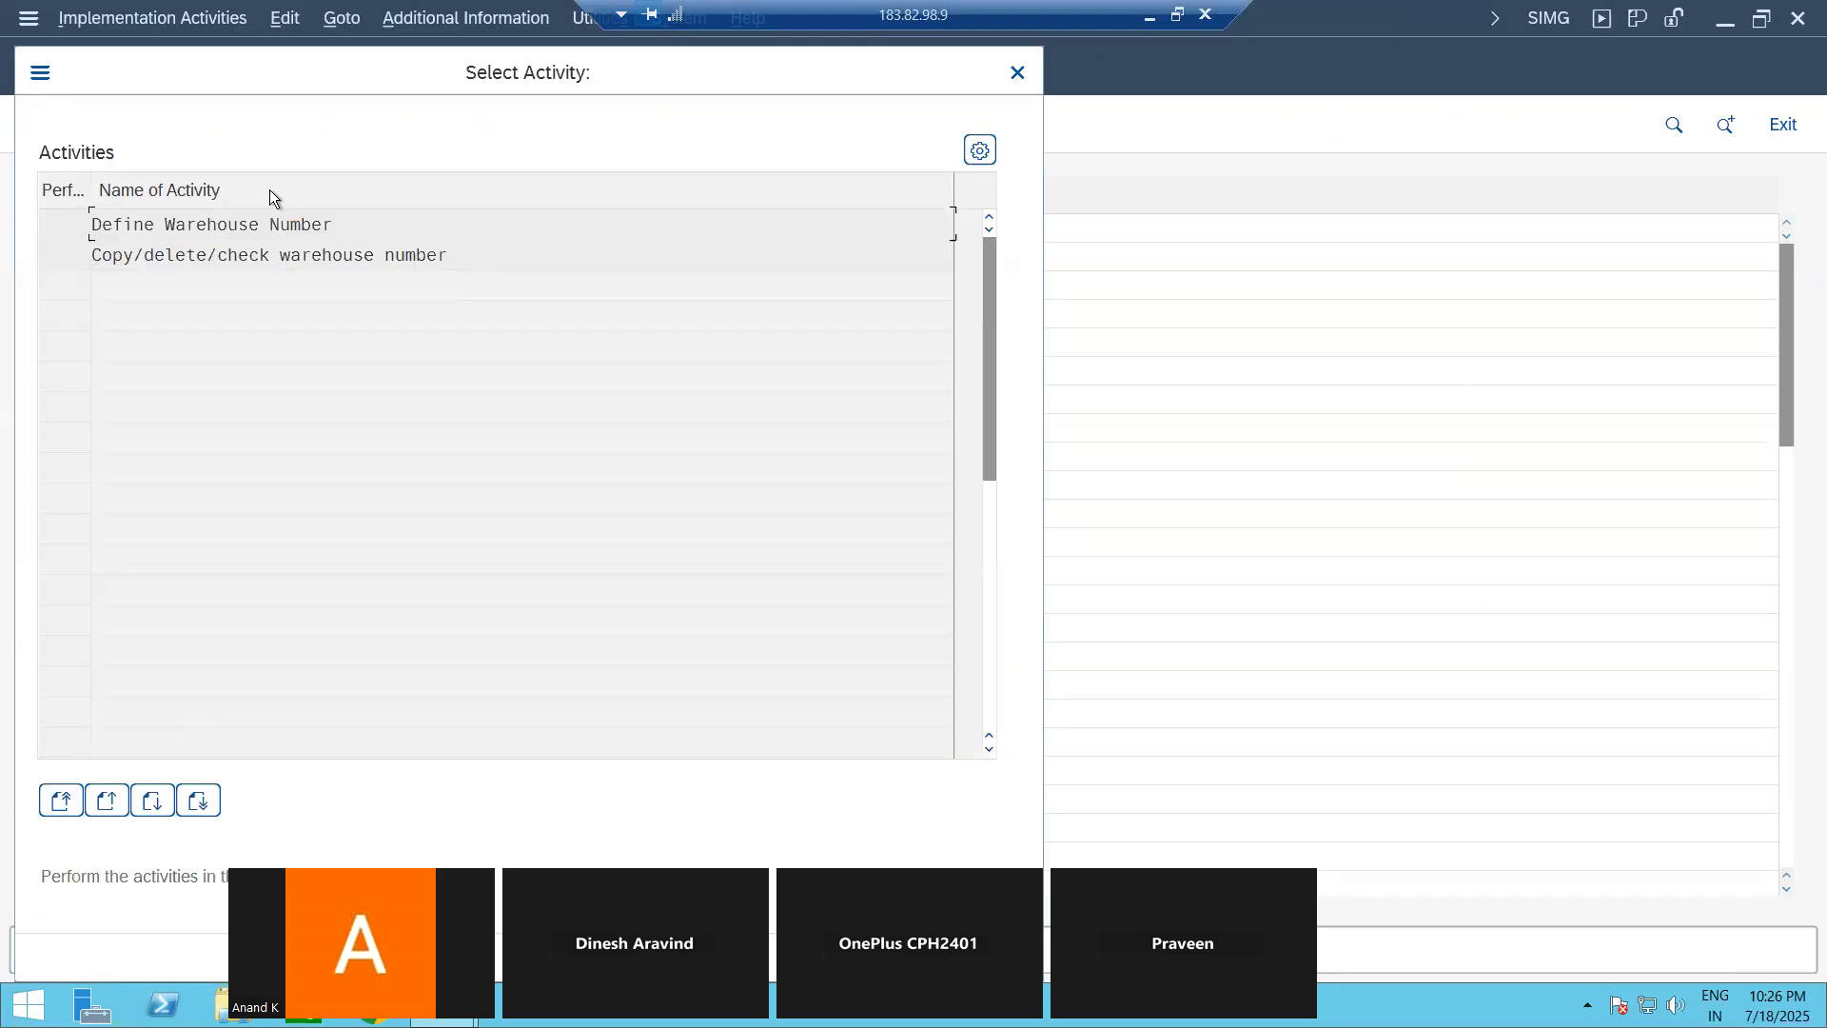
{"action": "double_click", "coordinate": [244, 227]}
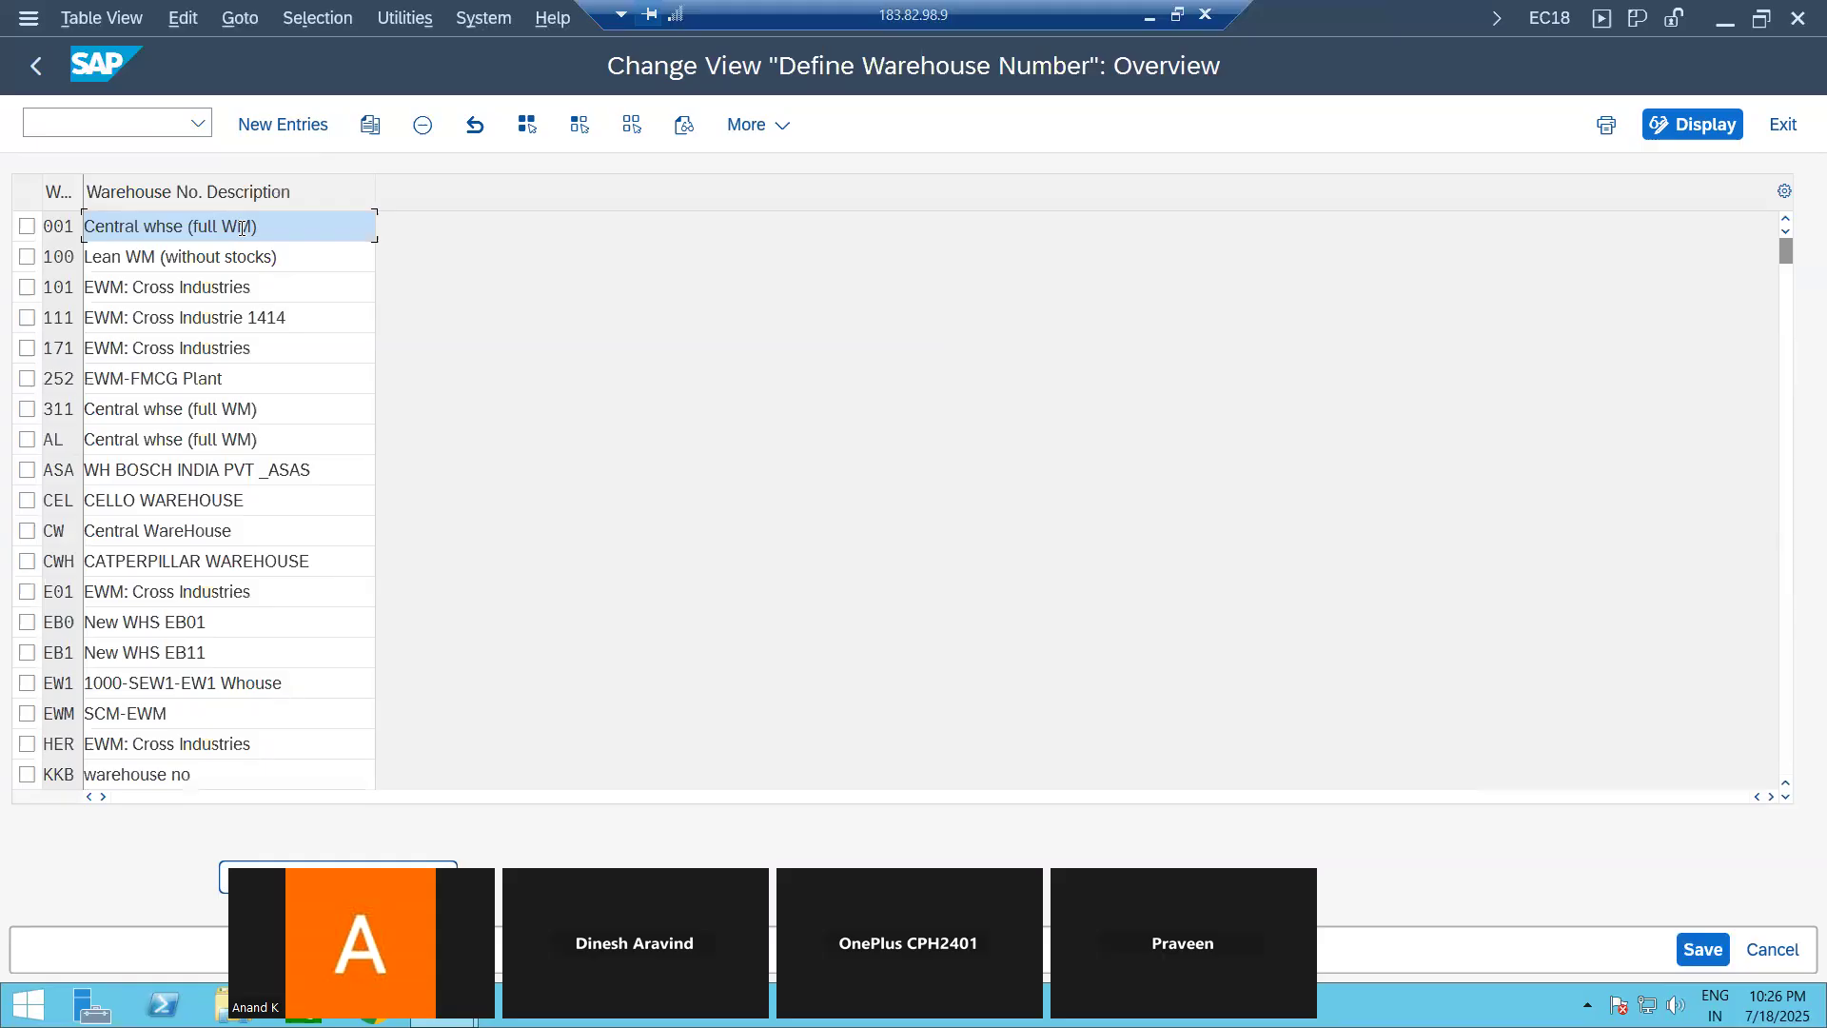
Step: Copy warehouse number EB1 as EB2 with the description "New WHS EB12", widening the warehouse number column
{"action": "left_click", "coordinate": [27, 656]}
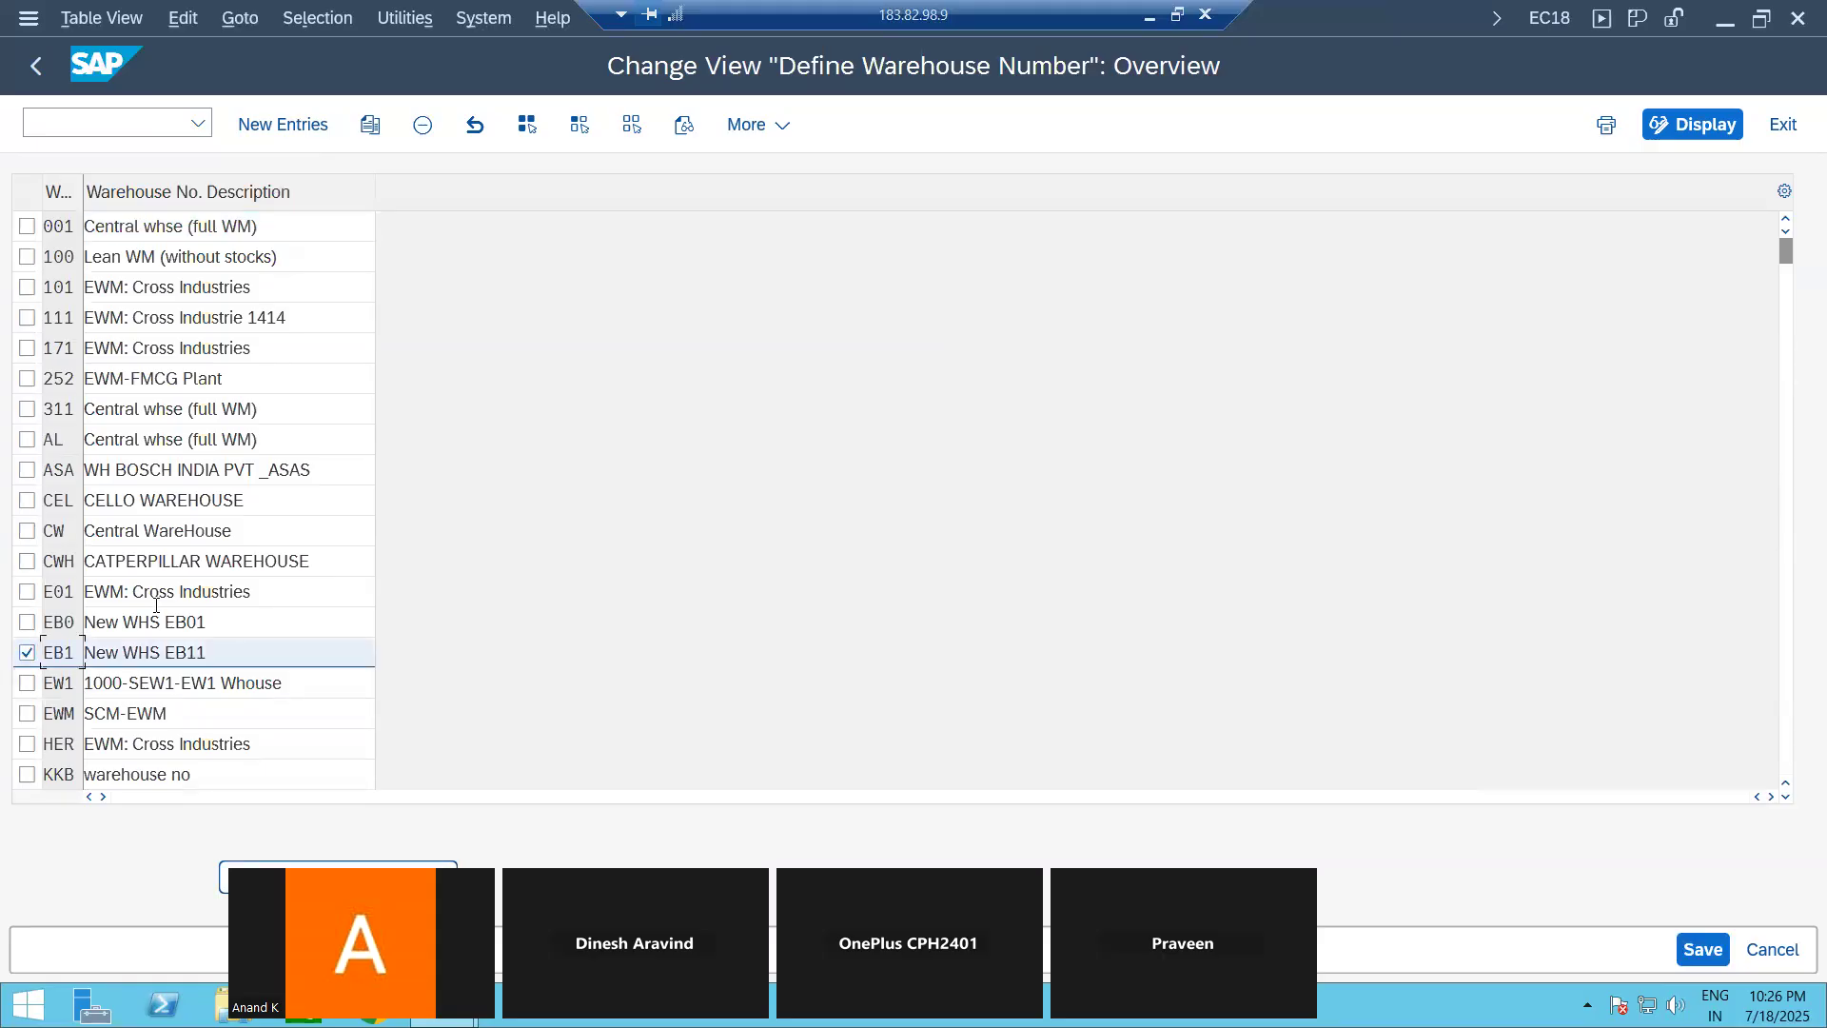
{"action": "left_click", "coordinate": [370, 125]}
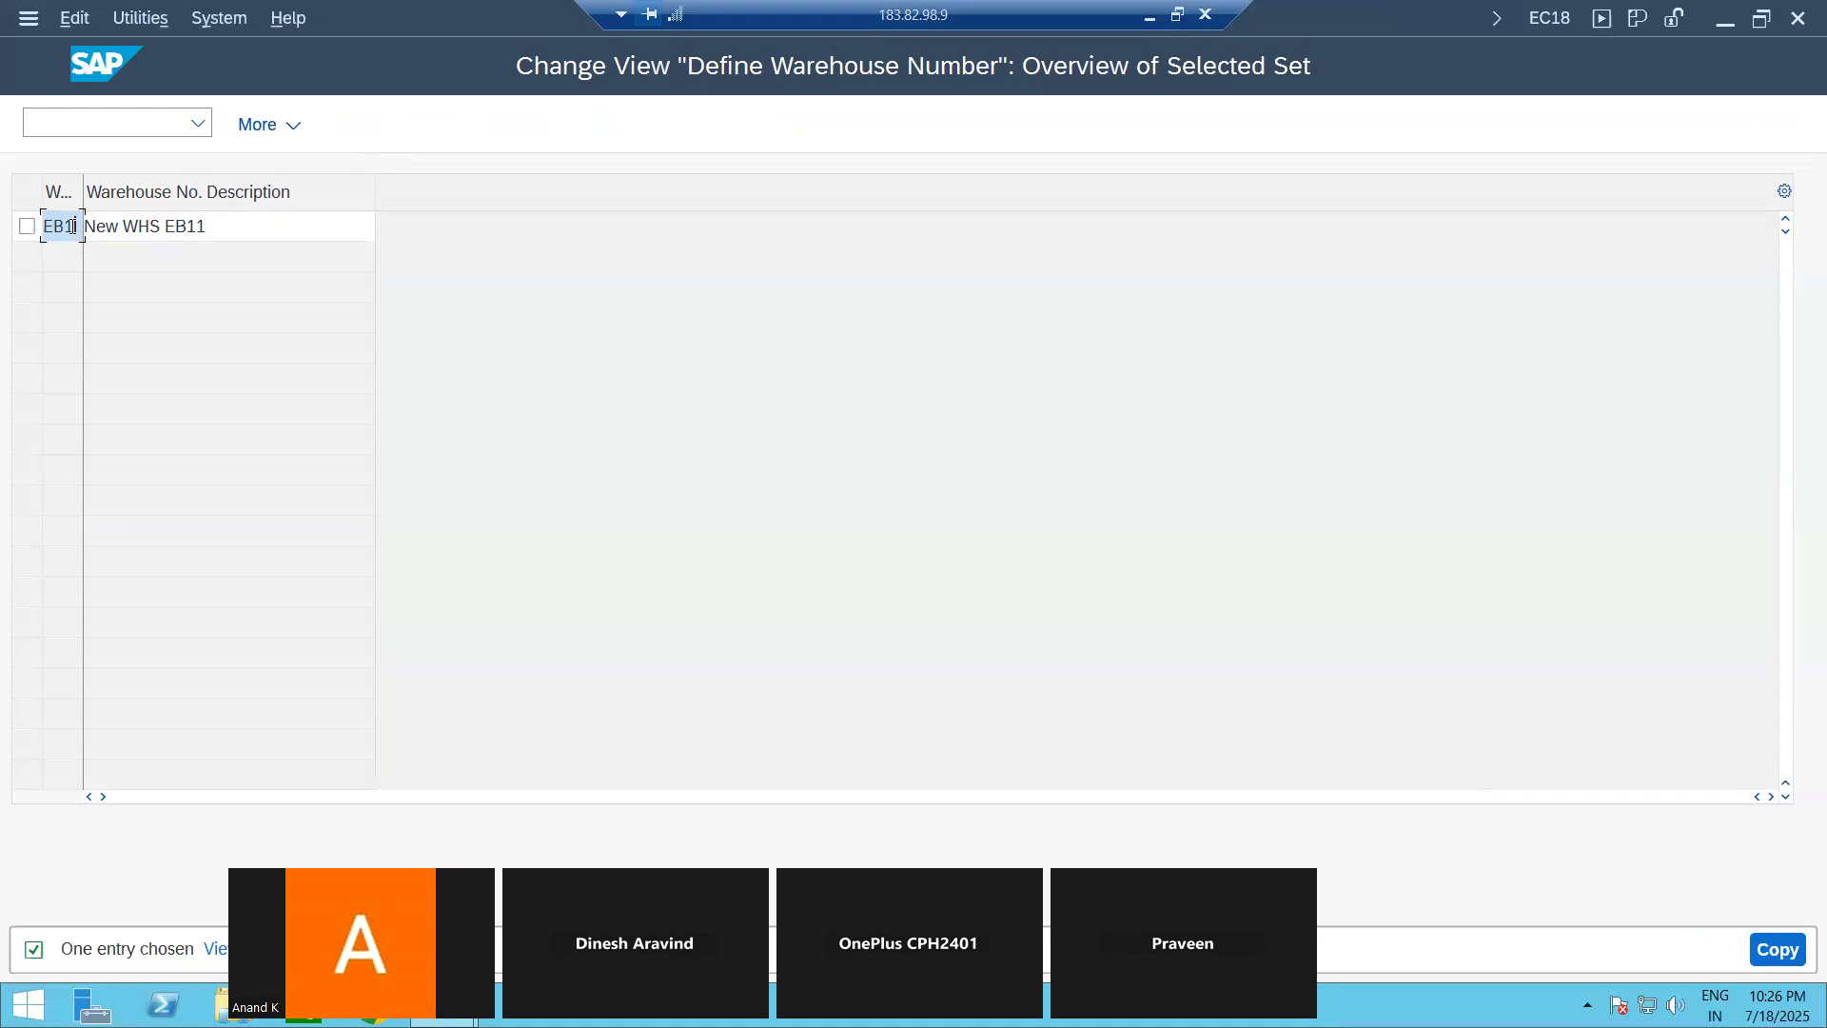
{"action": "type", "text": "EB2"}
{"action": "left_click", "coordinate": [228, 225]}
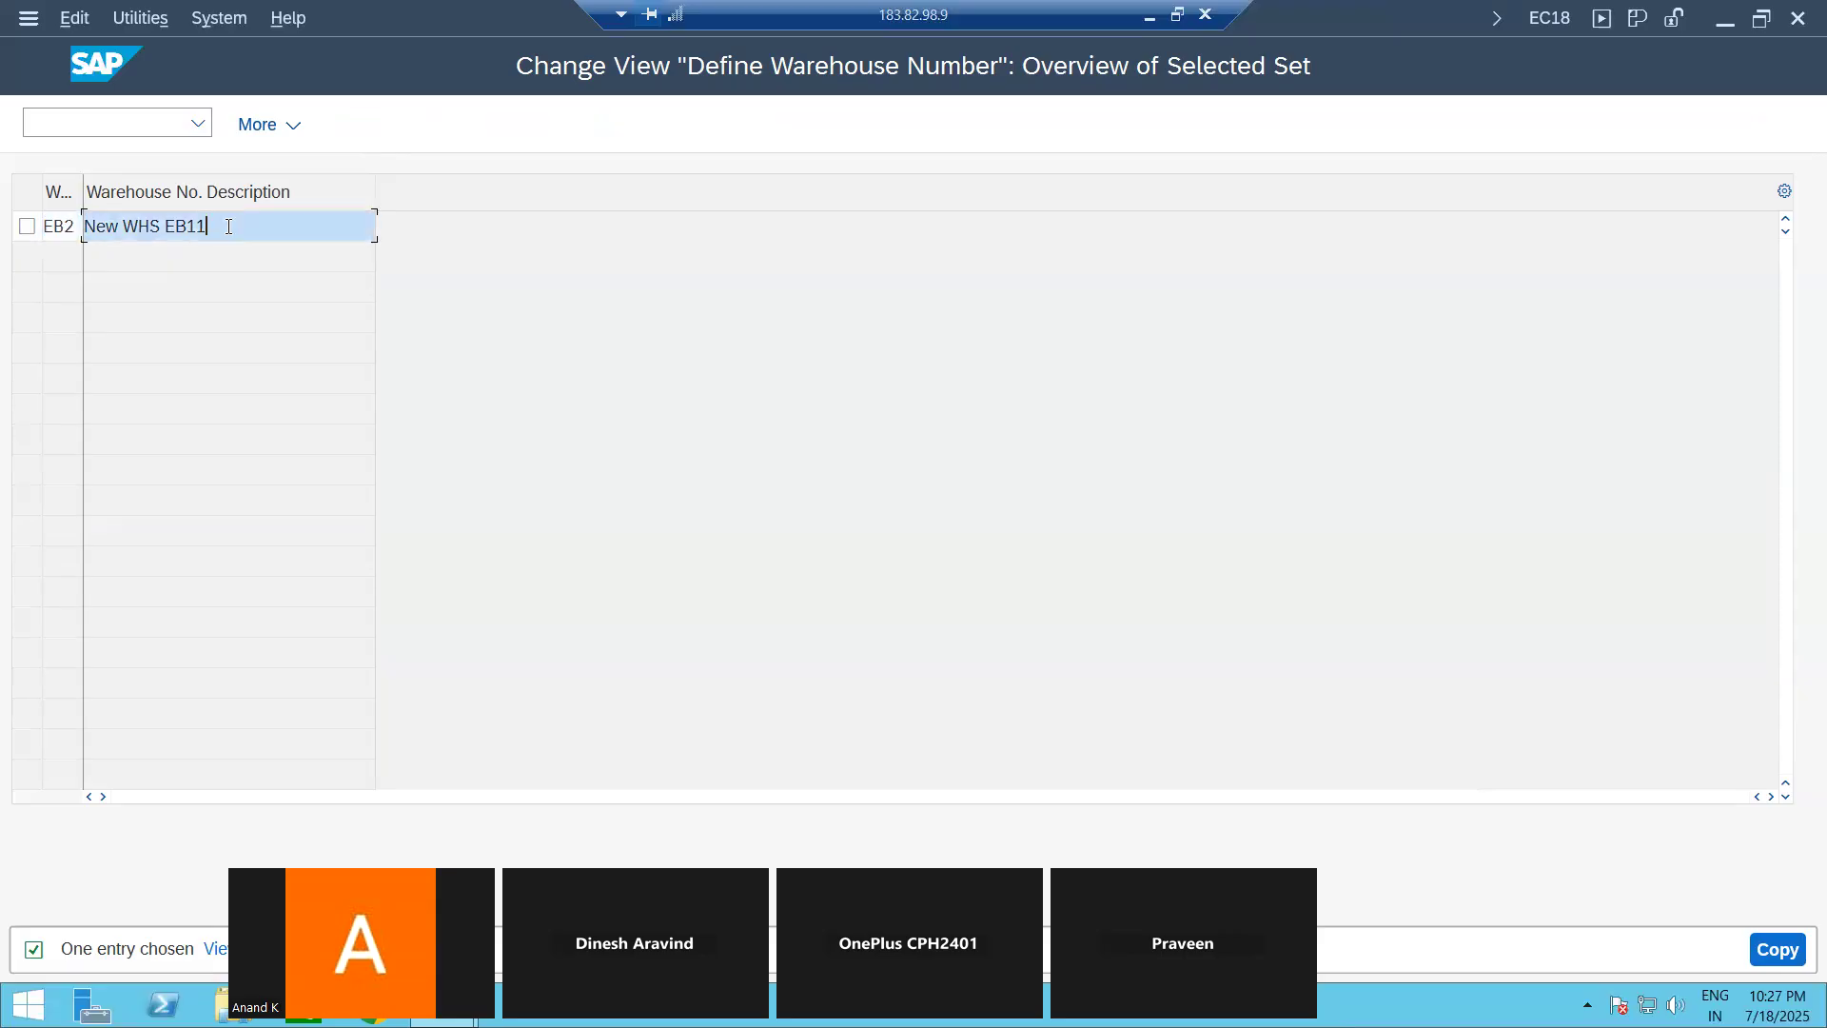
{"action": "key", "text": "BackSpace"}
{"action": "type", "text": "2"}
{"action": "left_click_drag", "start_coordinate": [83, 192], "coordinate": [162, 193]}
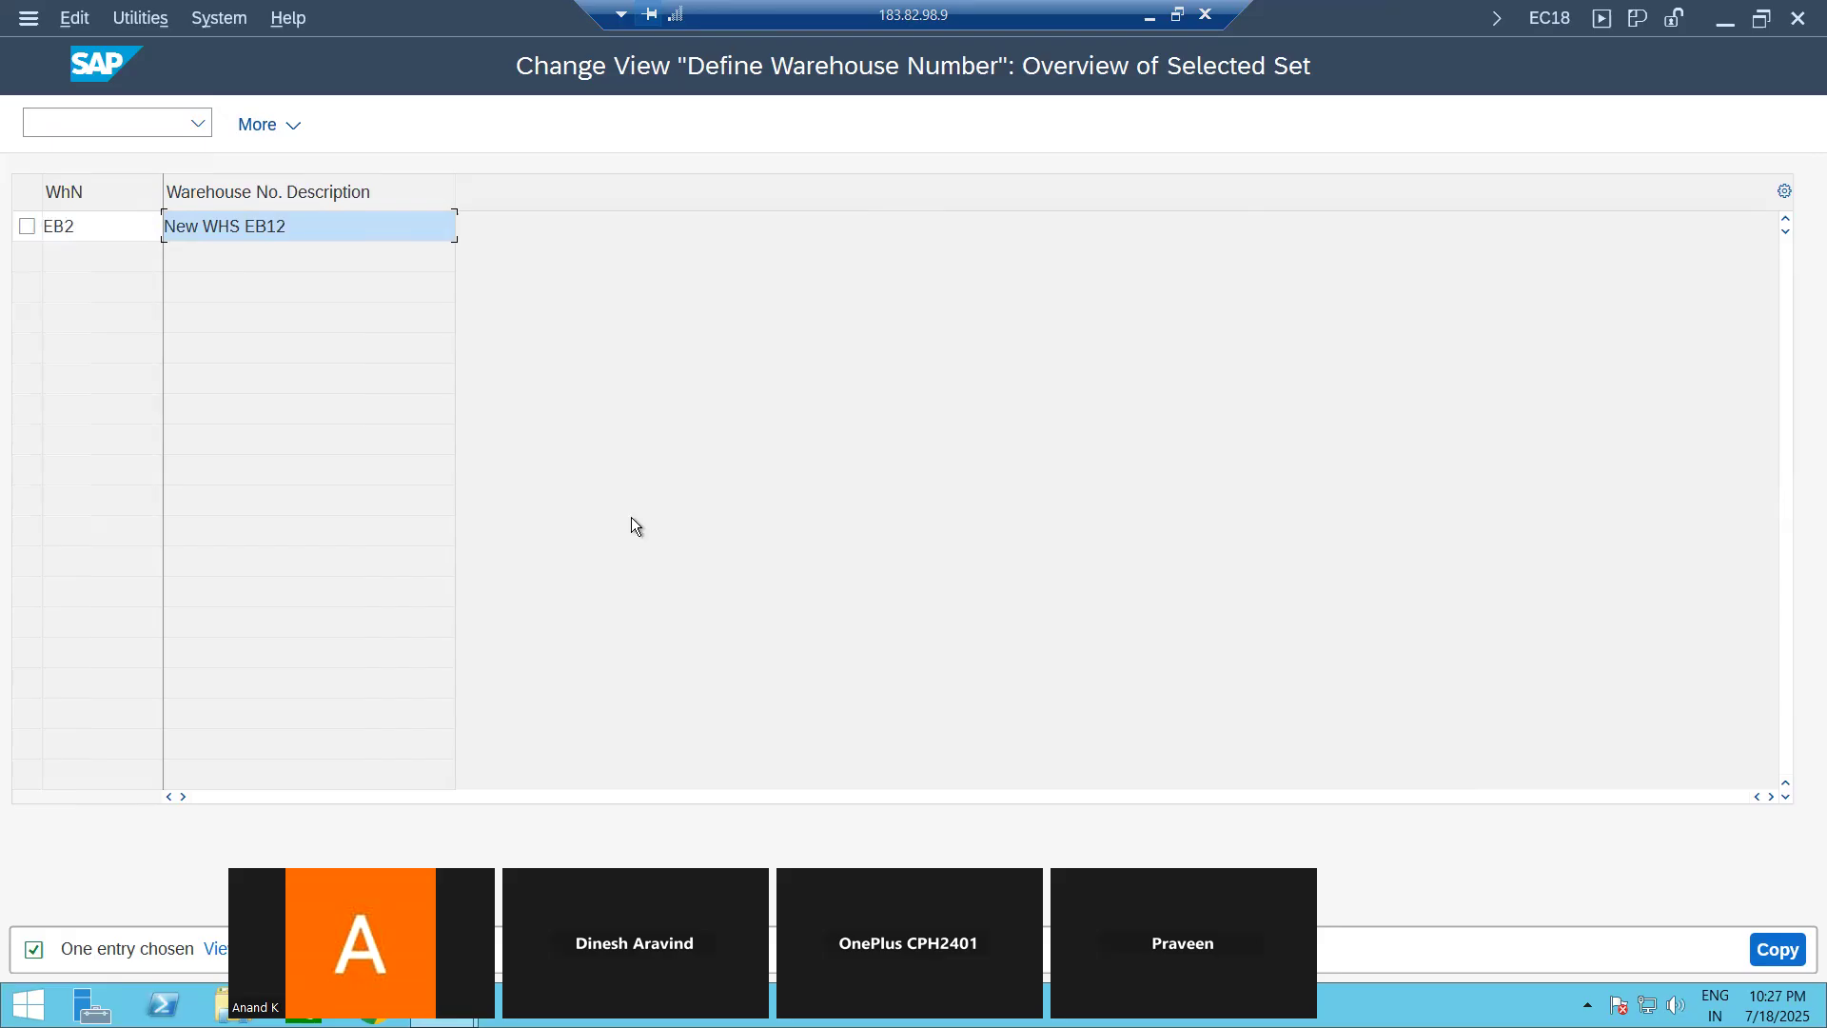
{"action": "left_click", "coordinate": [1771, 947]}
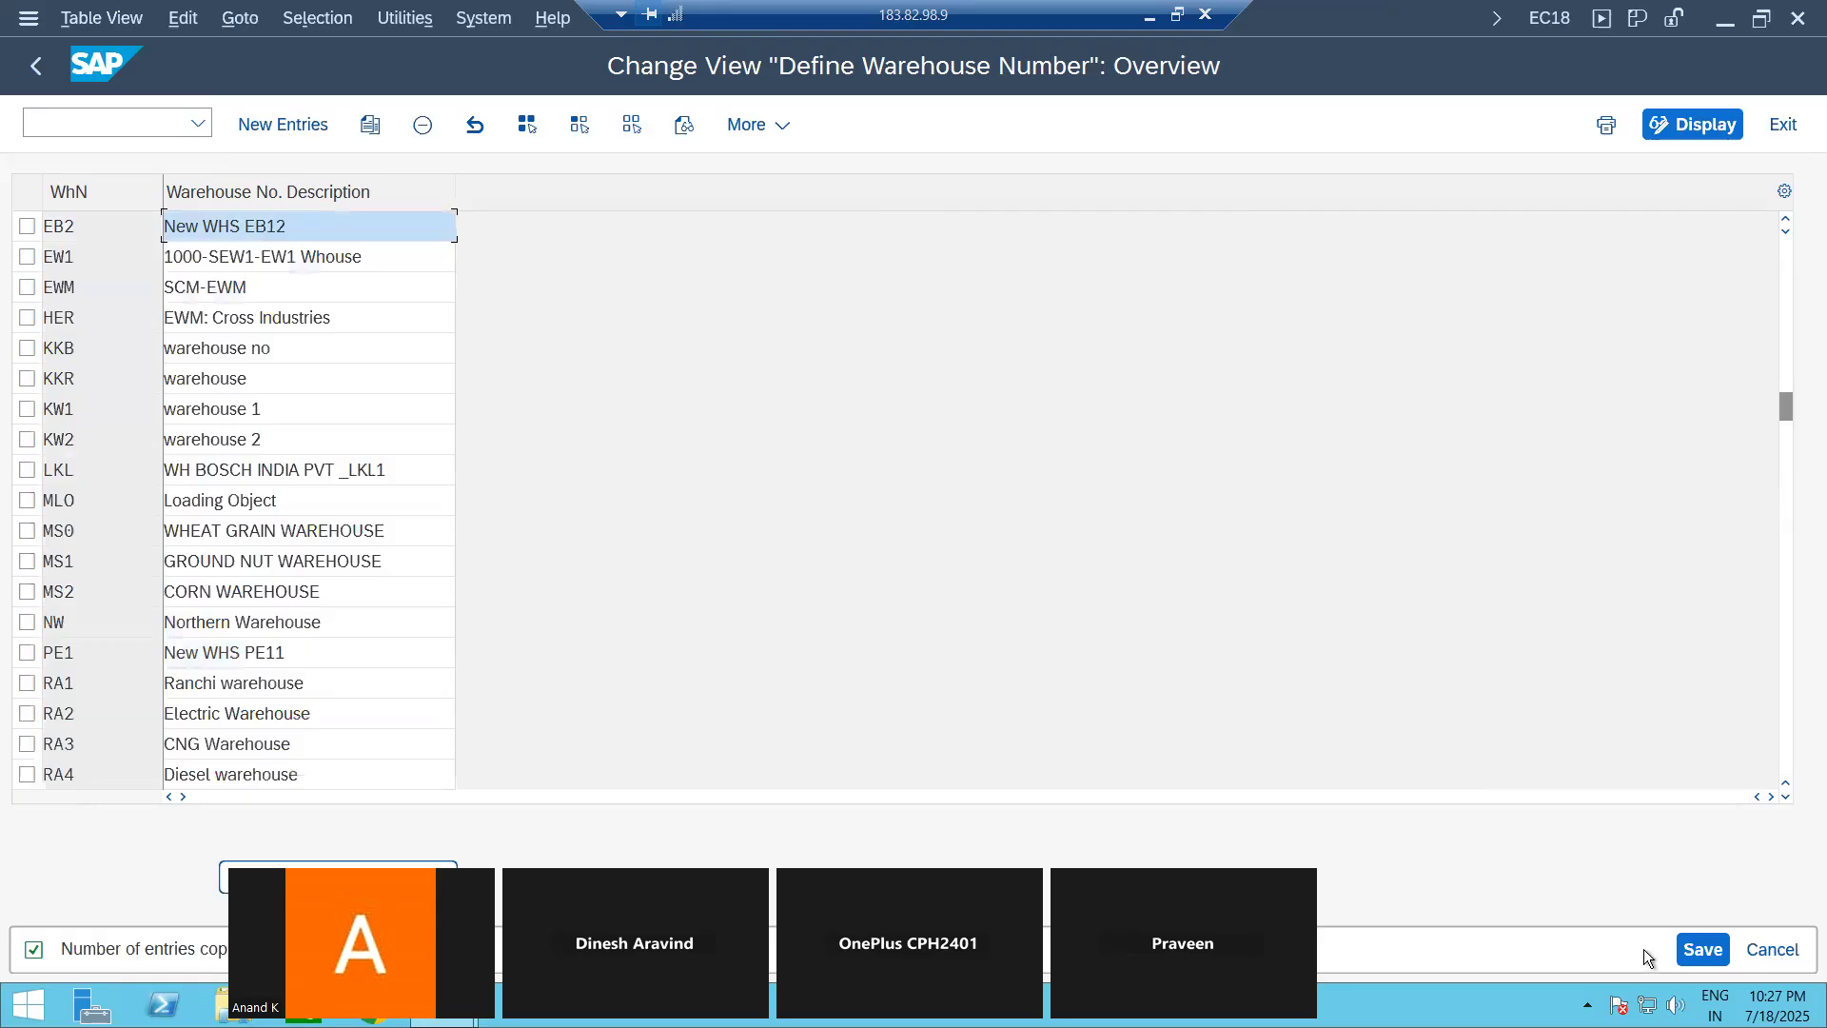
Step: Save warehouse number EB2 in the customizing request "New EnterpriseStructure" and return to the IMG structure
{"action": "left_click", "coordinate": [1704, 946]}
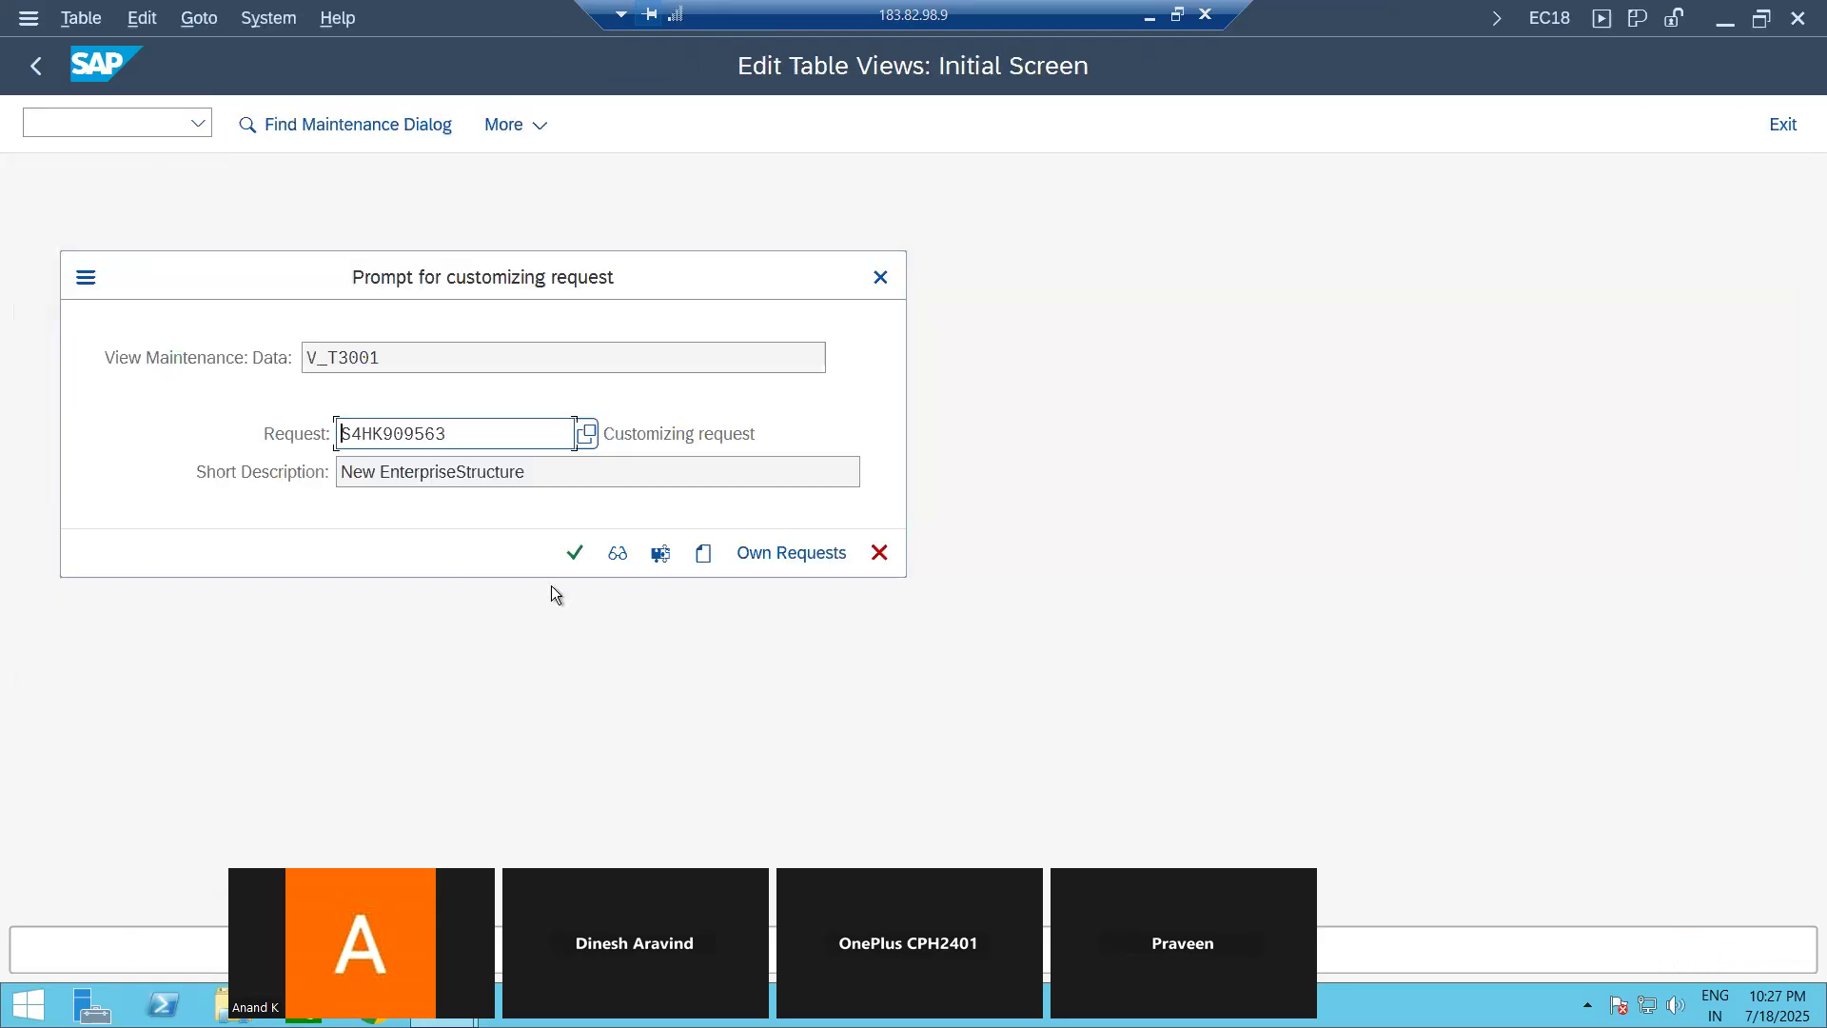
{"action": "left_click", "coordinate": [576, 552]}
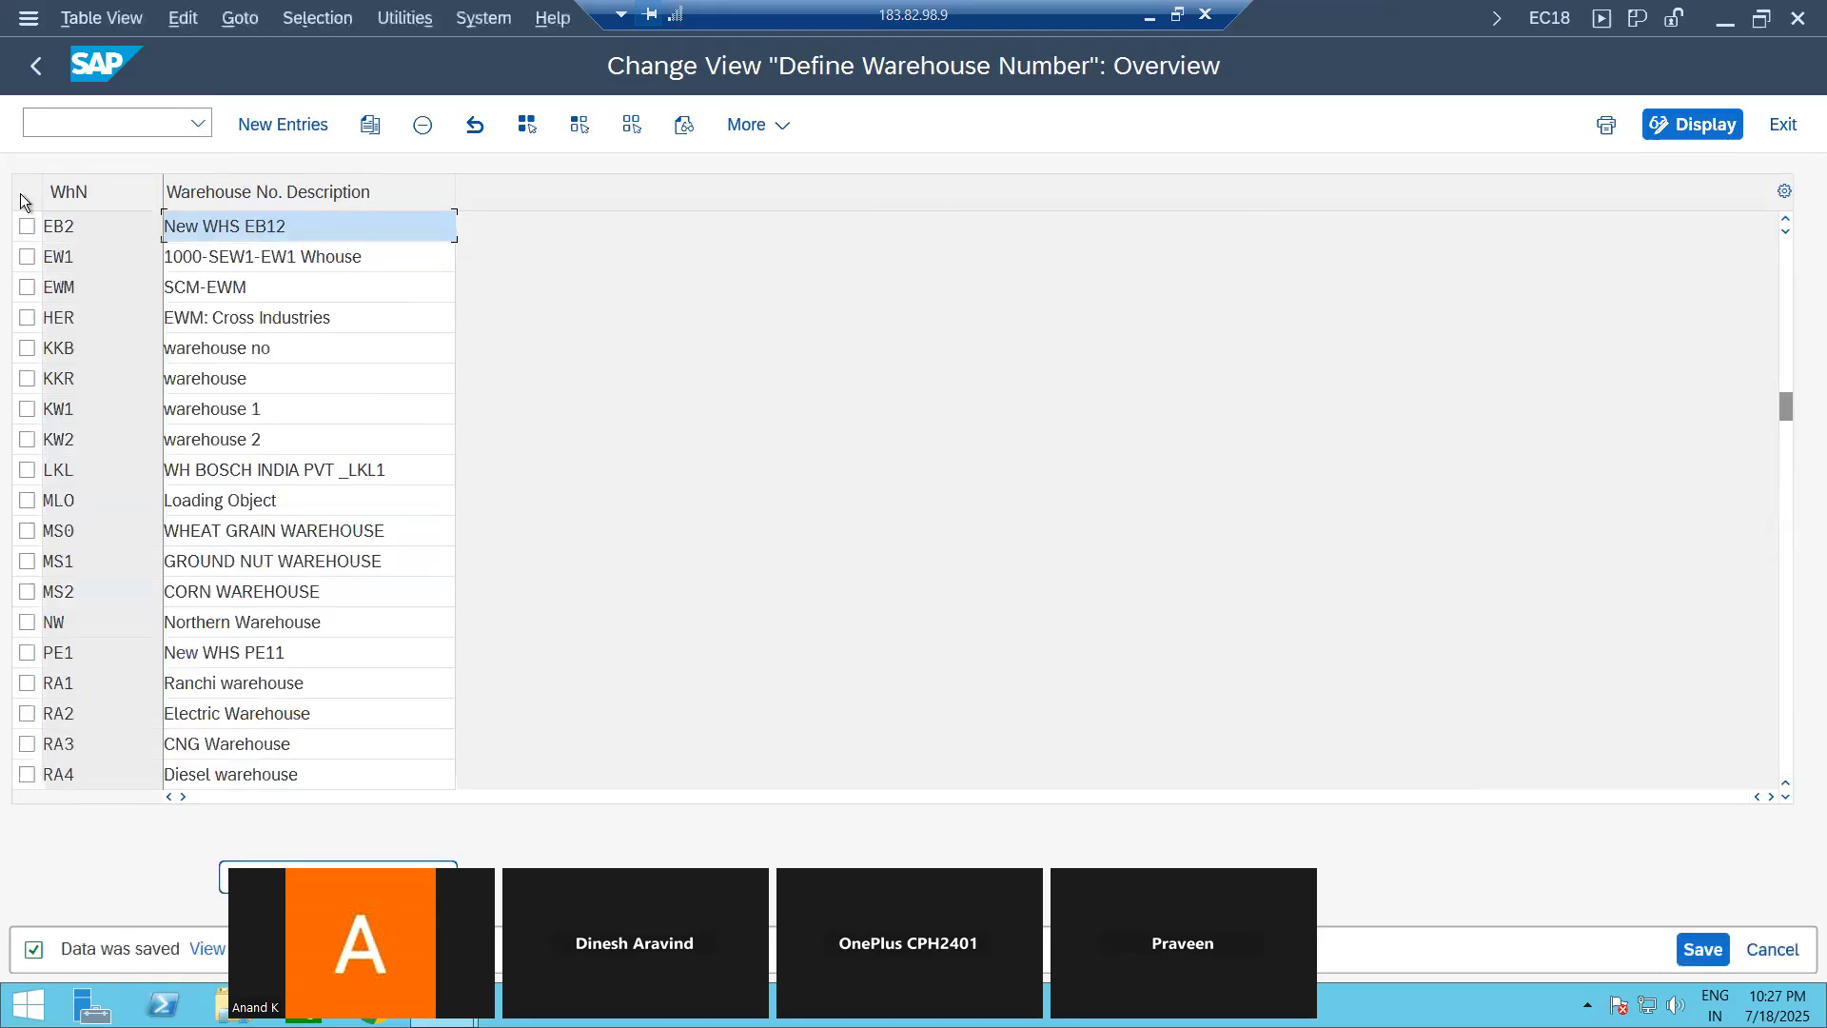
{"action": "left_click", "coordinate": [35, 69]}
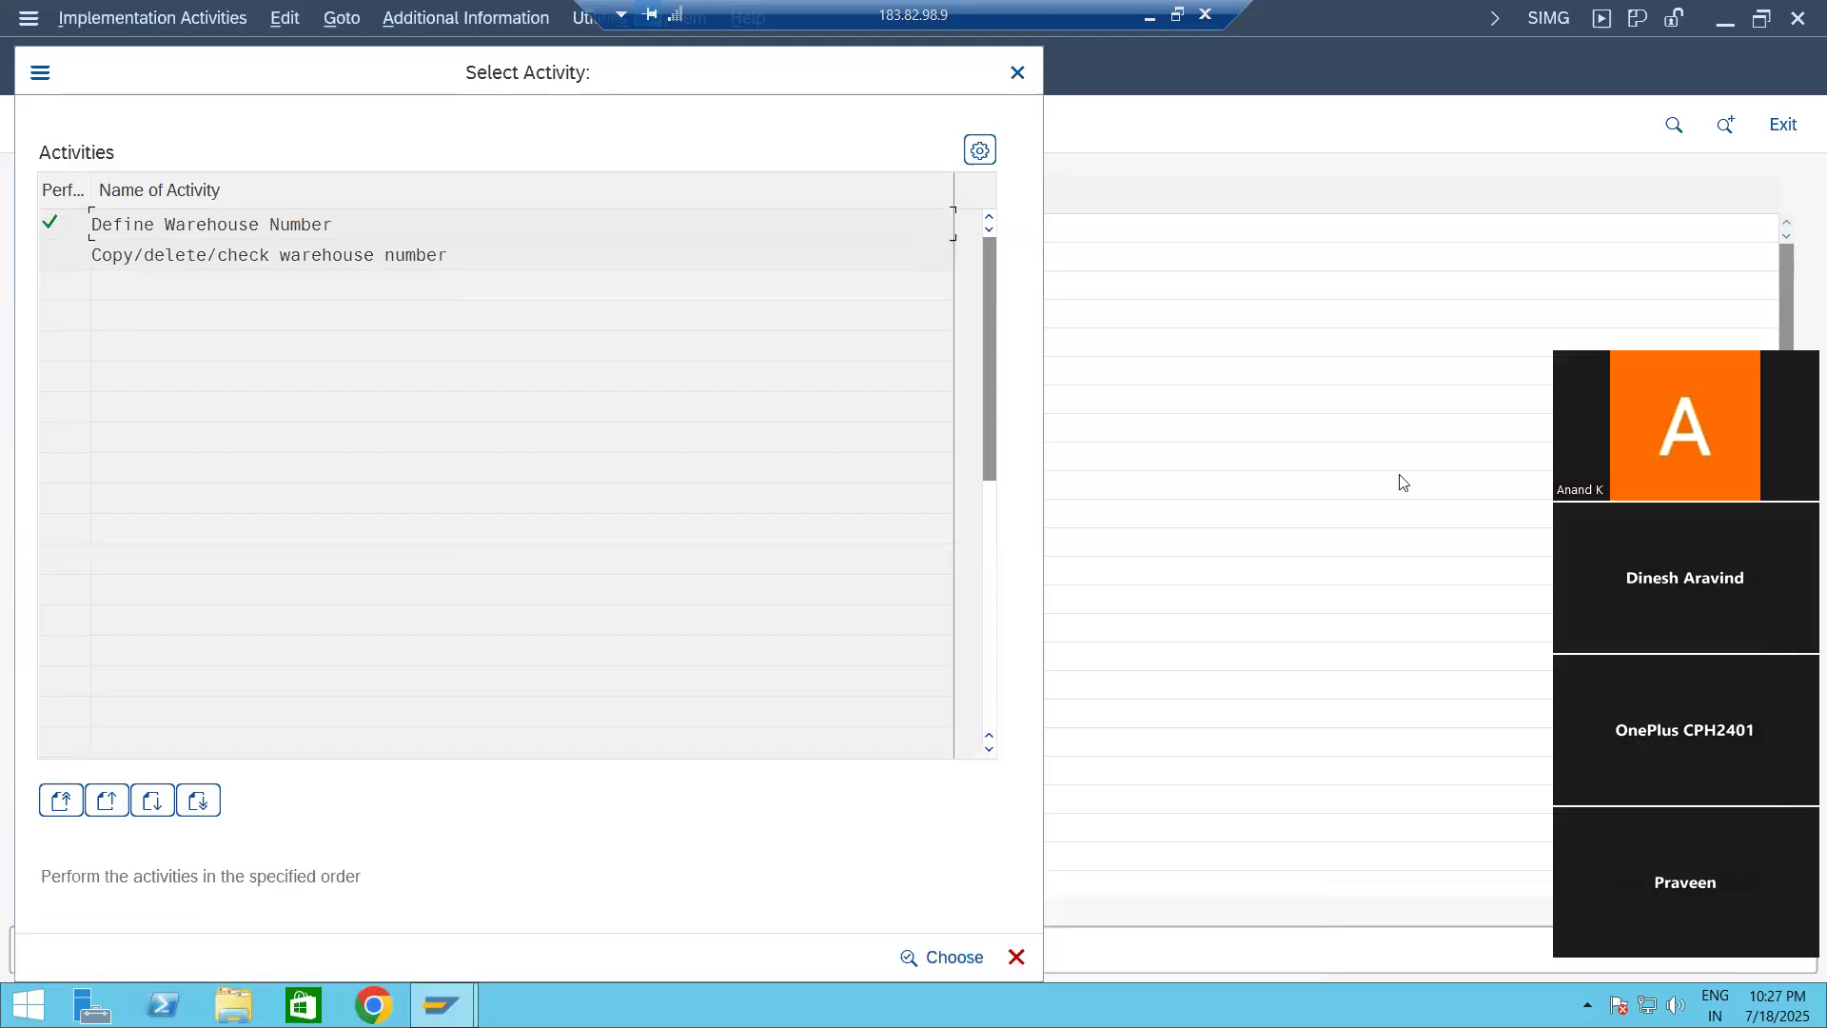
{"action": "left_click", "coordinate": [1019, 958]}
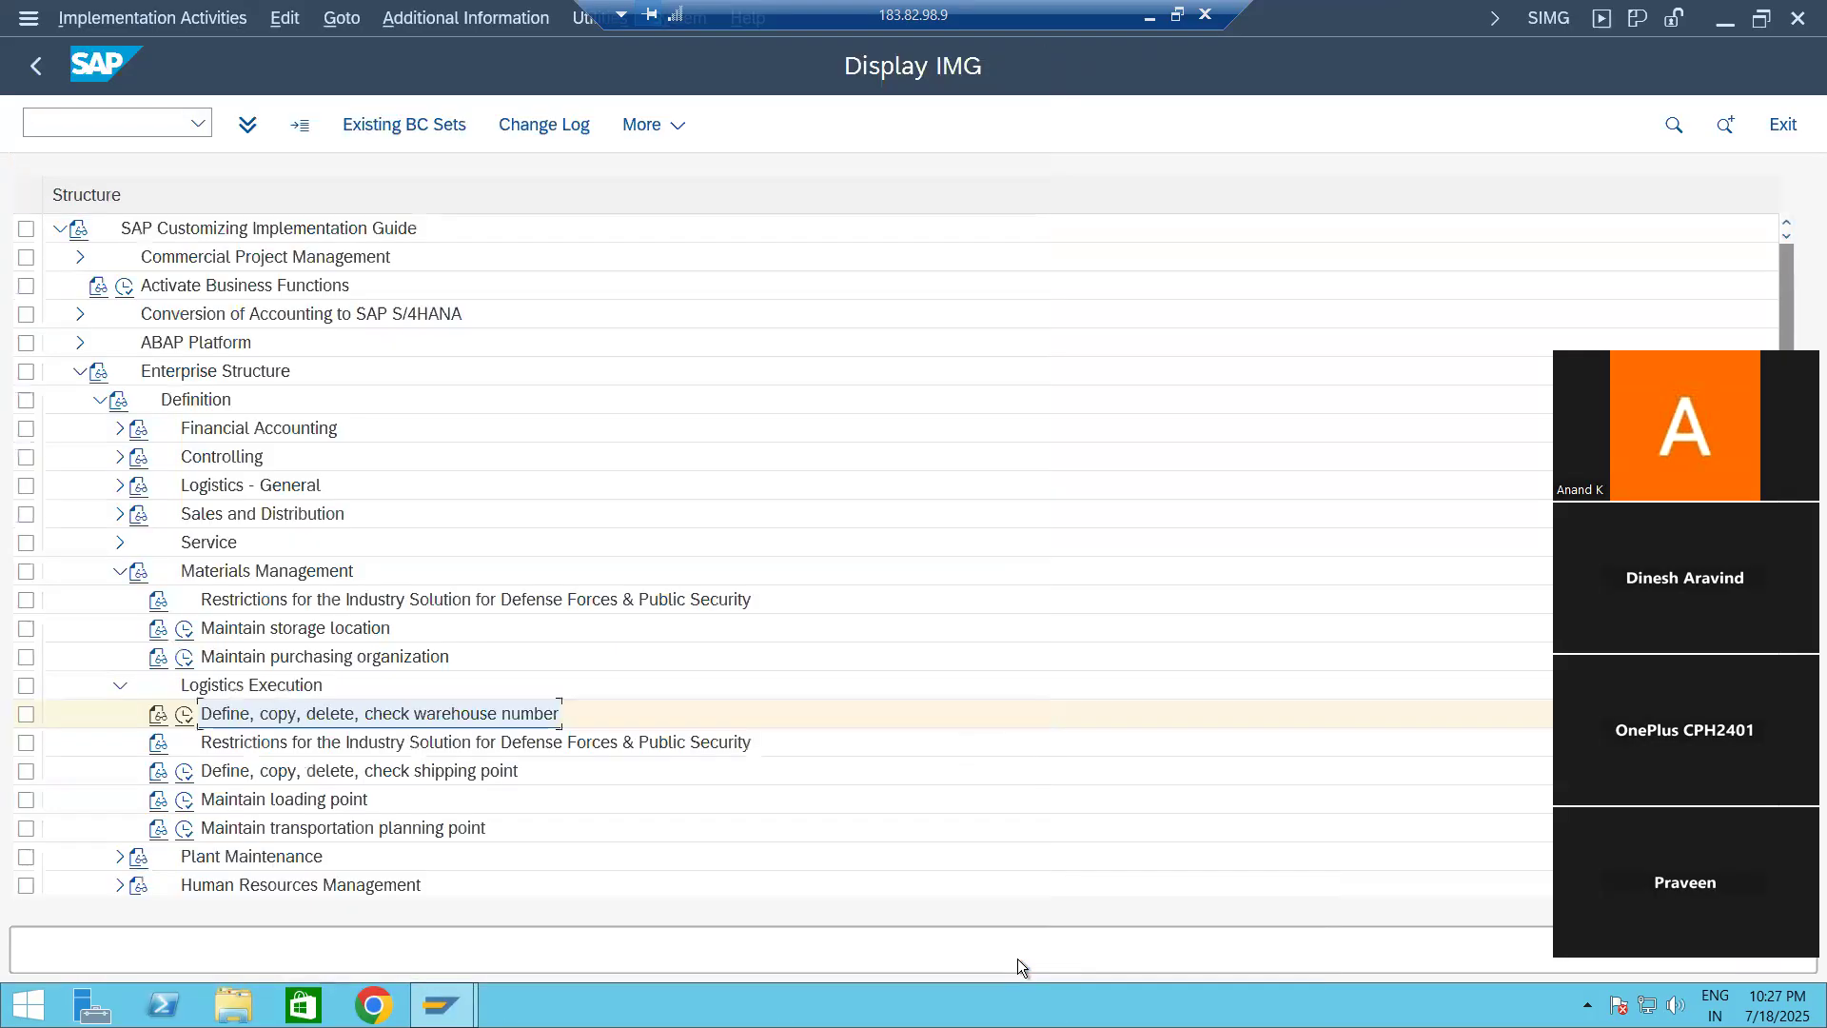
Step: Collapse the enterprise structure definition and open Assign Warehouse Number to Plant and Storage Location under the Logistics Execution assignments
{"action": "left_click", "coordinate": [121, 685]}
{"action": "left_click", "coordinate": [118, 571]}
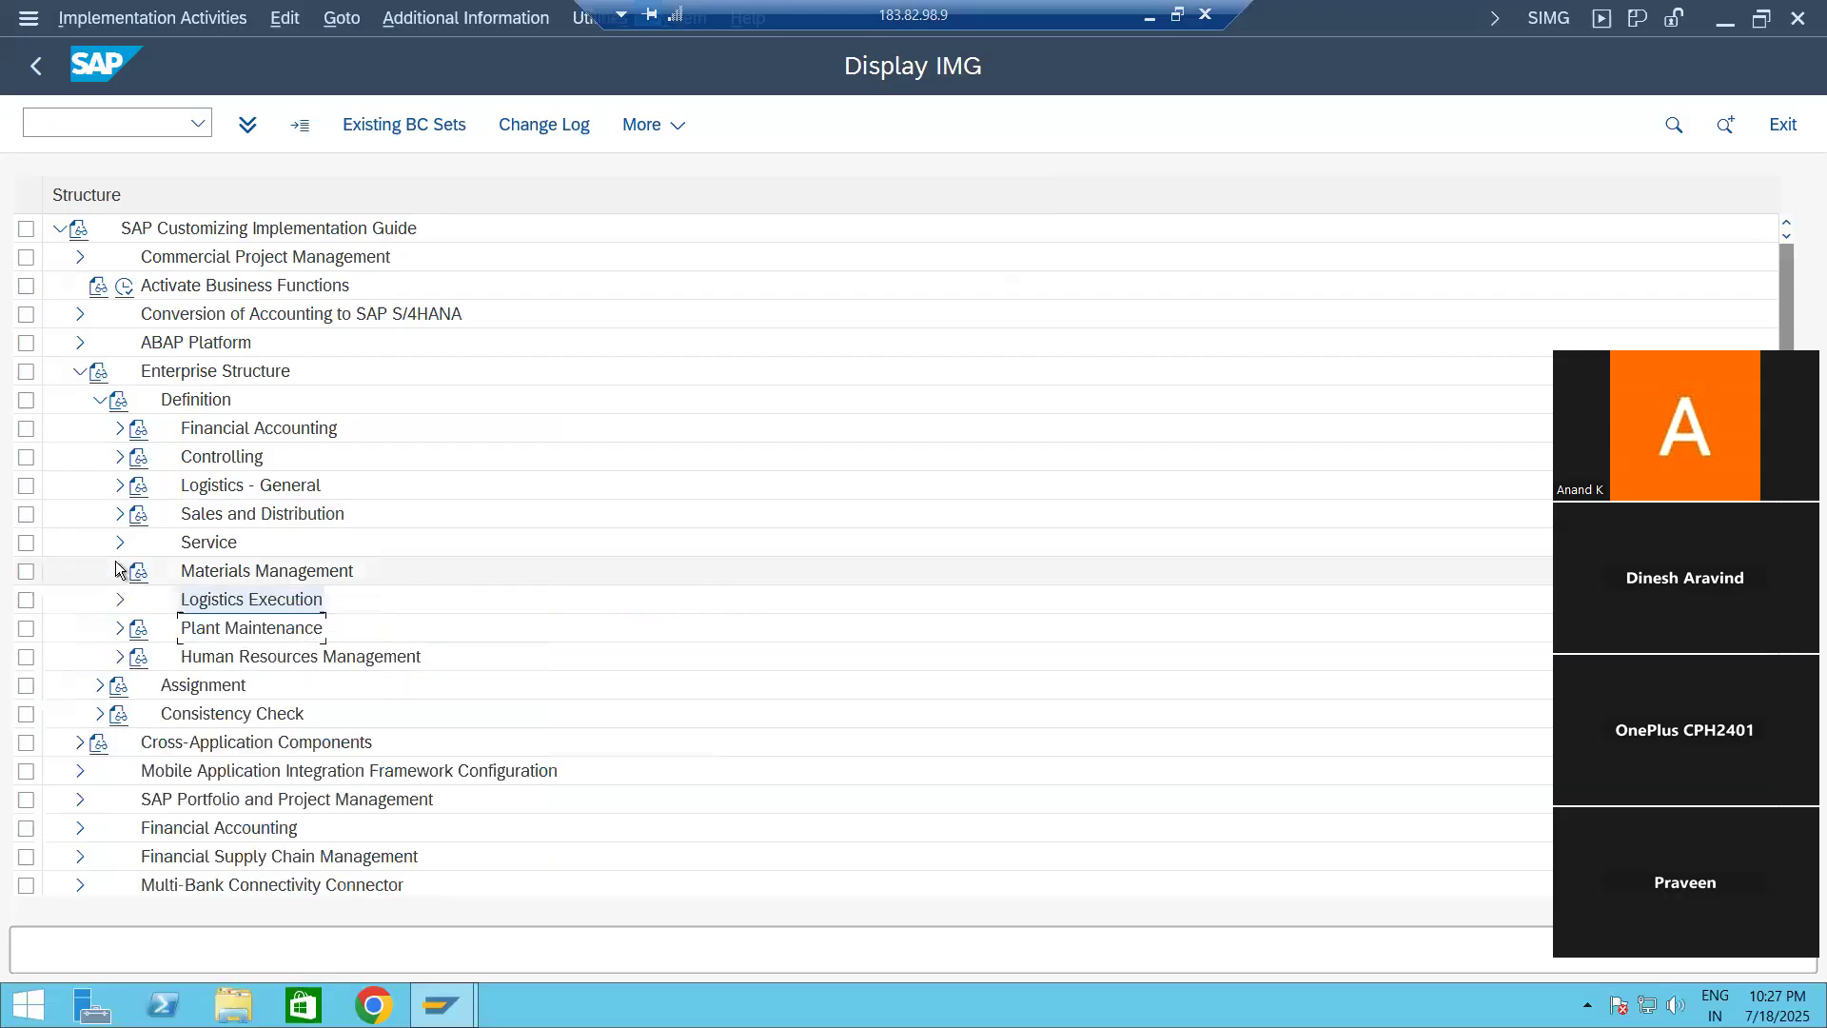
{"action": "left_click", "coordinate": [96, 400]}
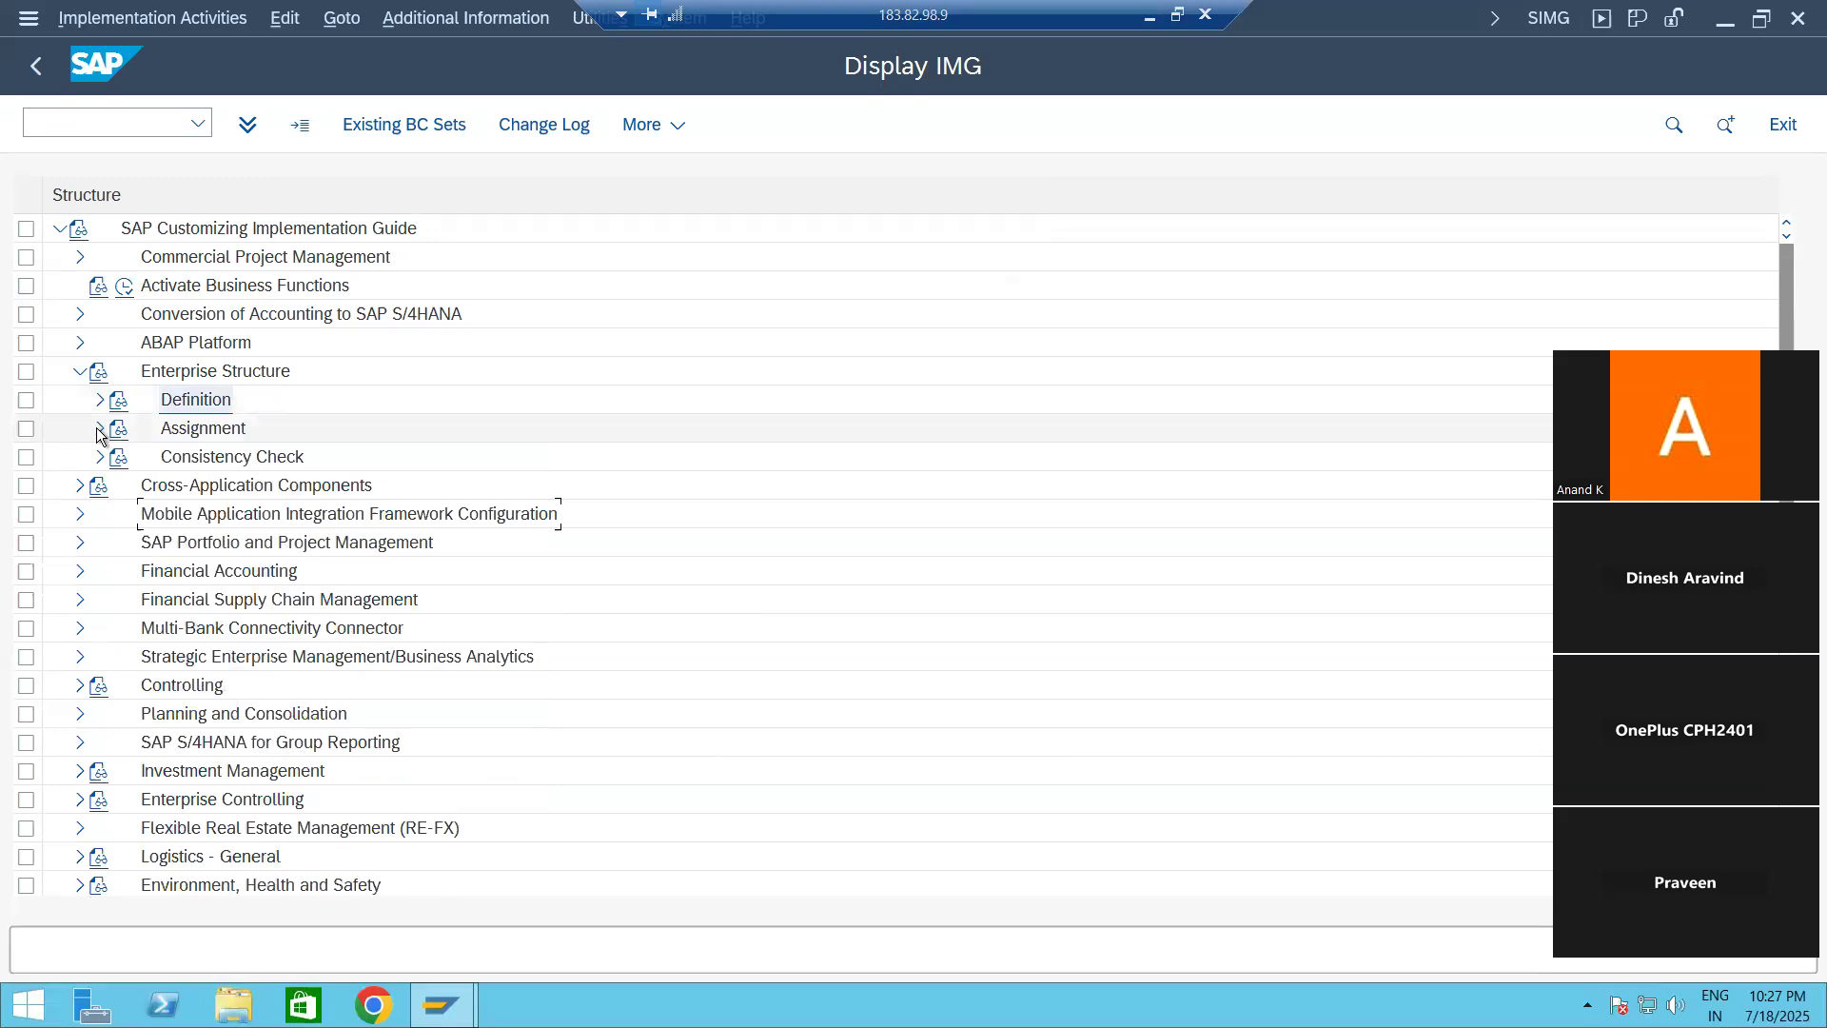
{"action": "left_click", "coordinate": [99, 429]}
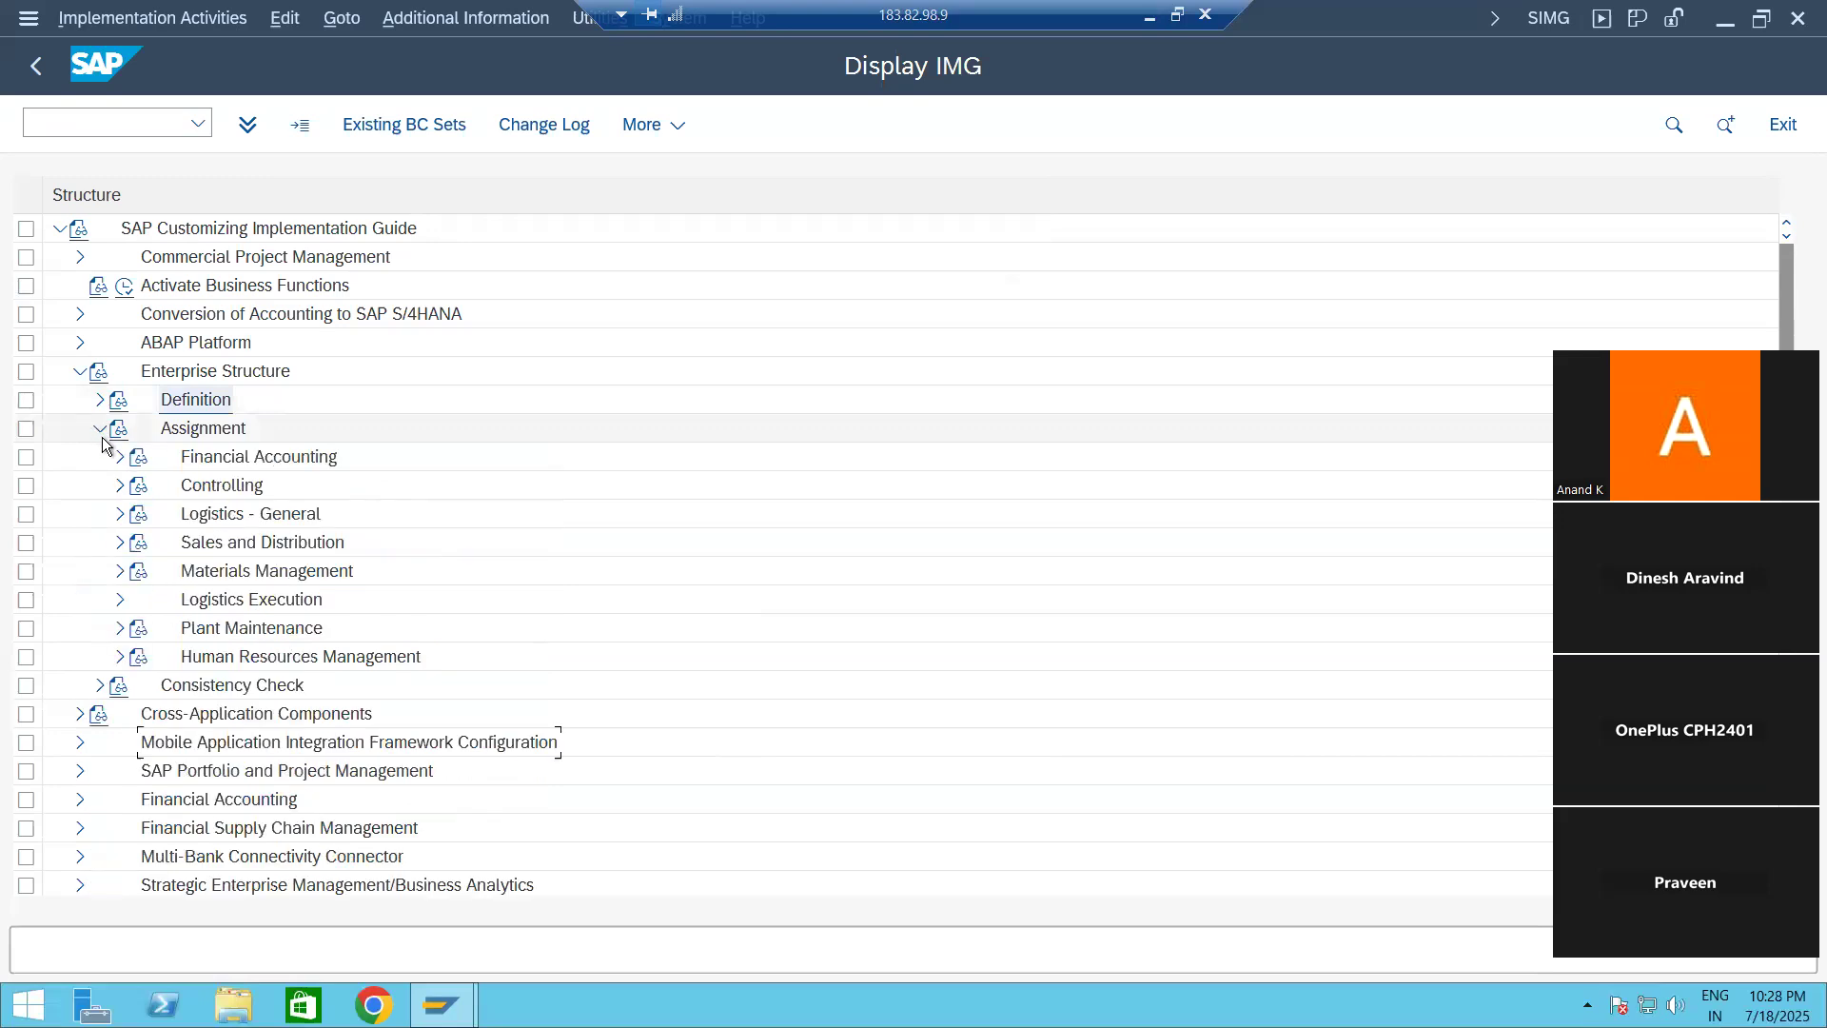
{"action": "left_click", "coordinate": [119, 602]}
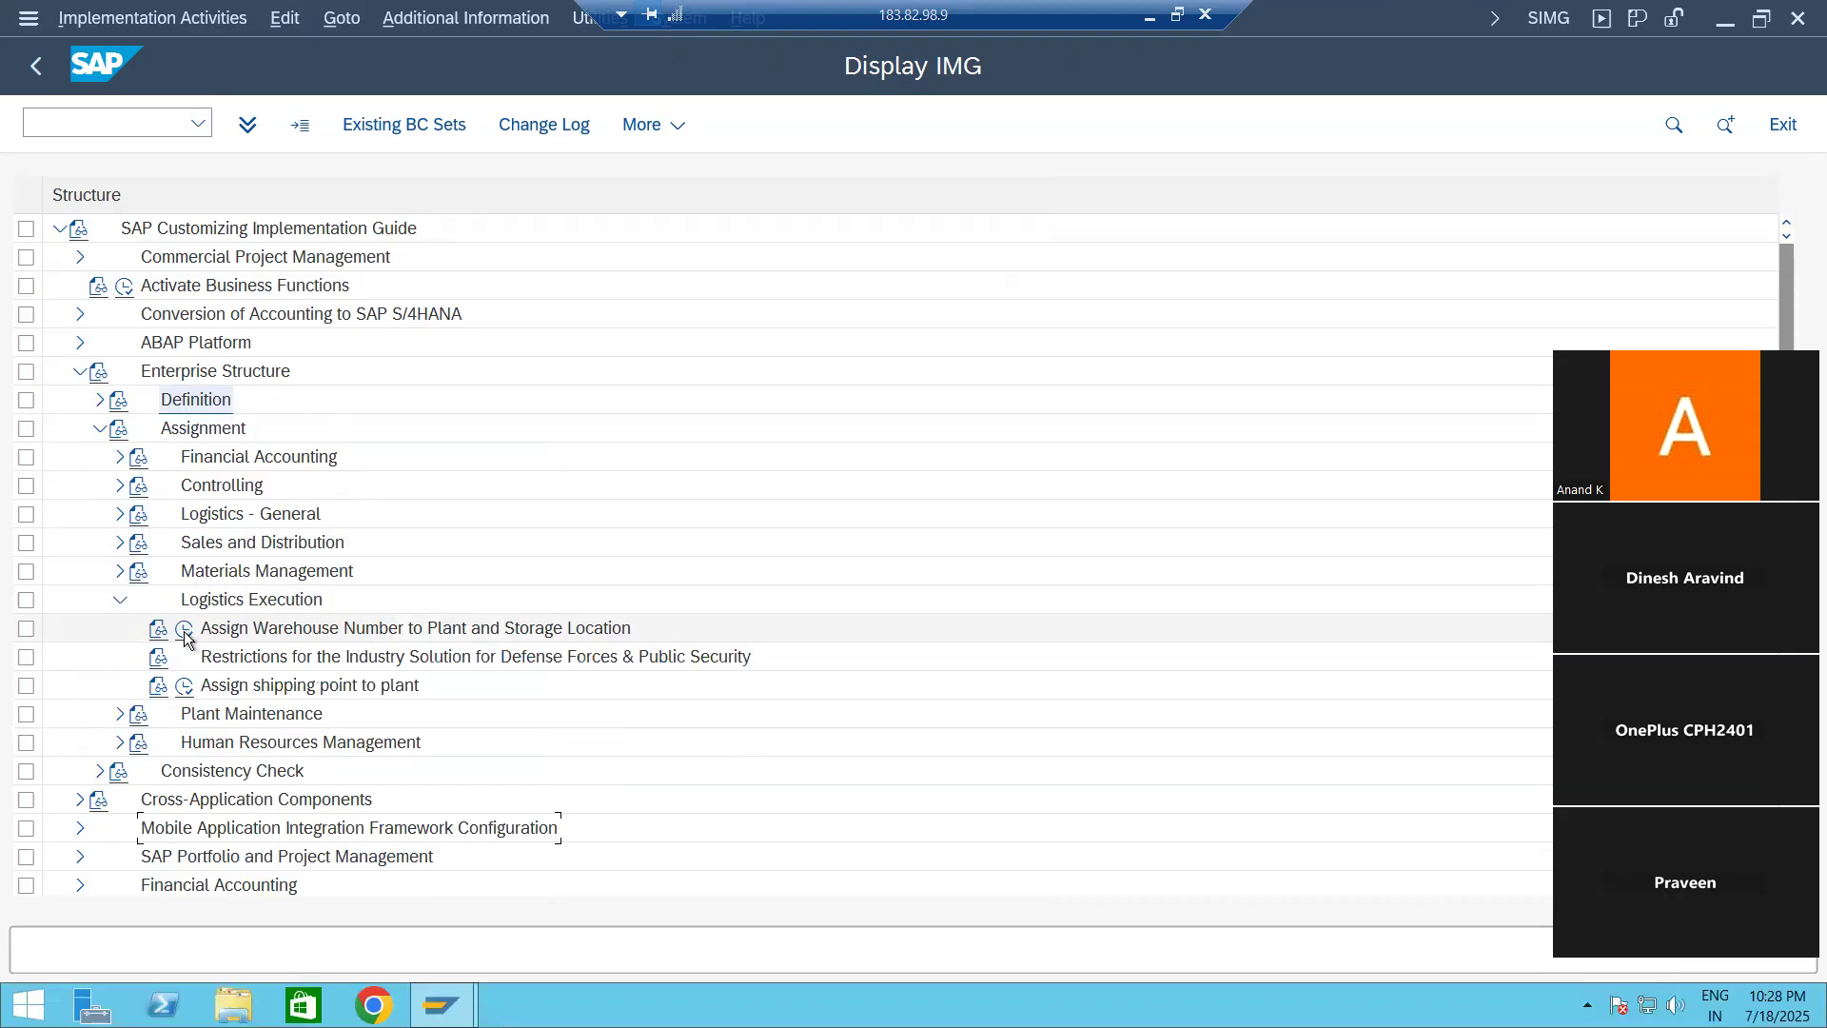
{"action": "left_click", "coordinate": [185, 629]}
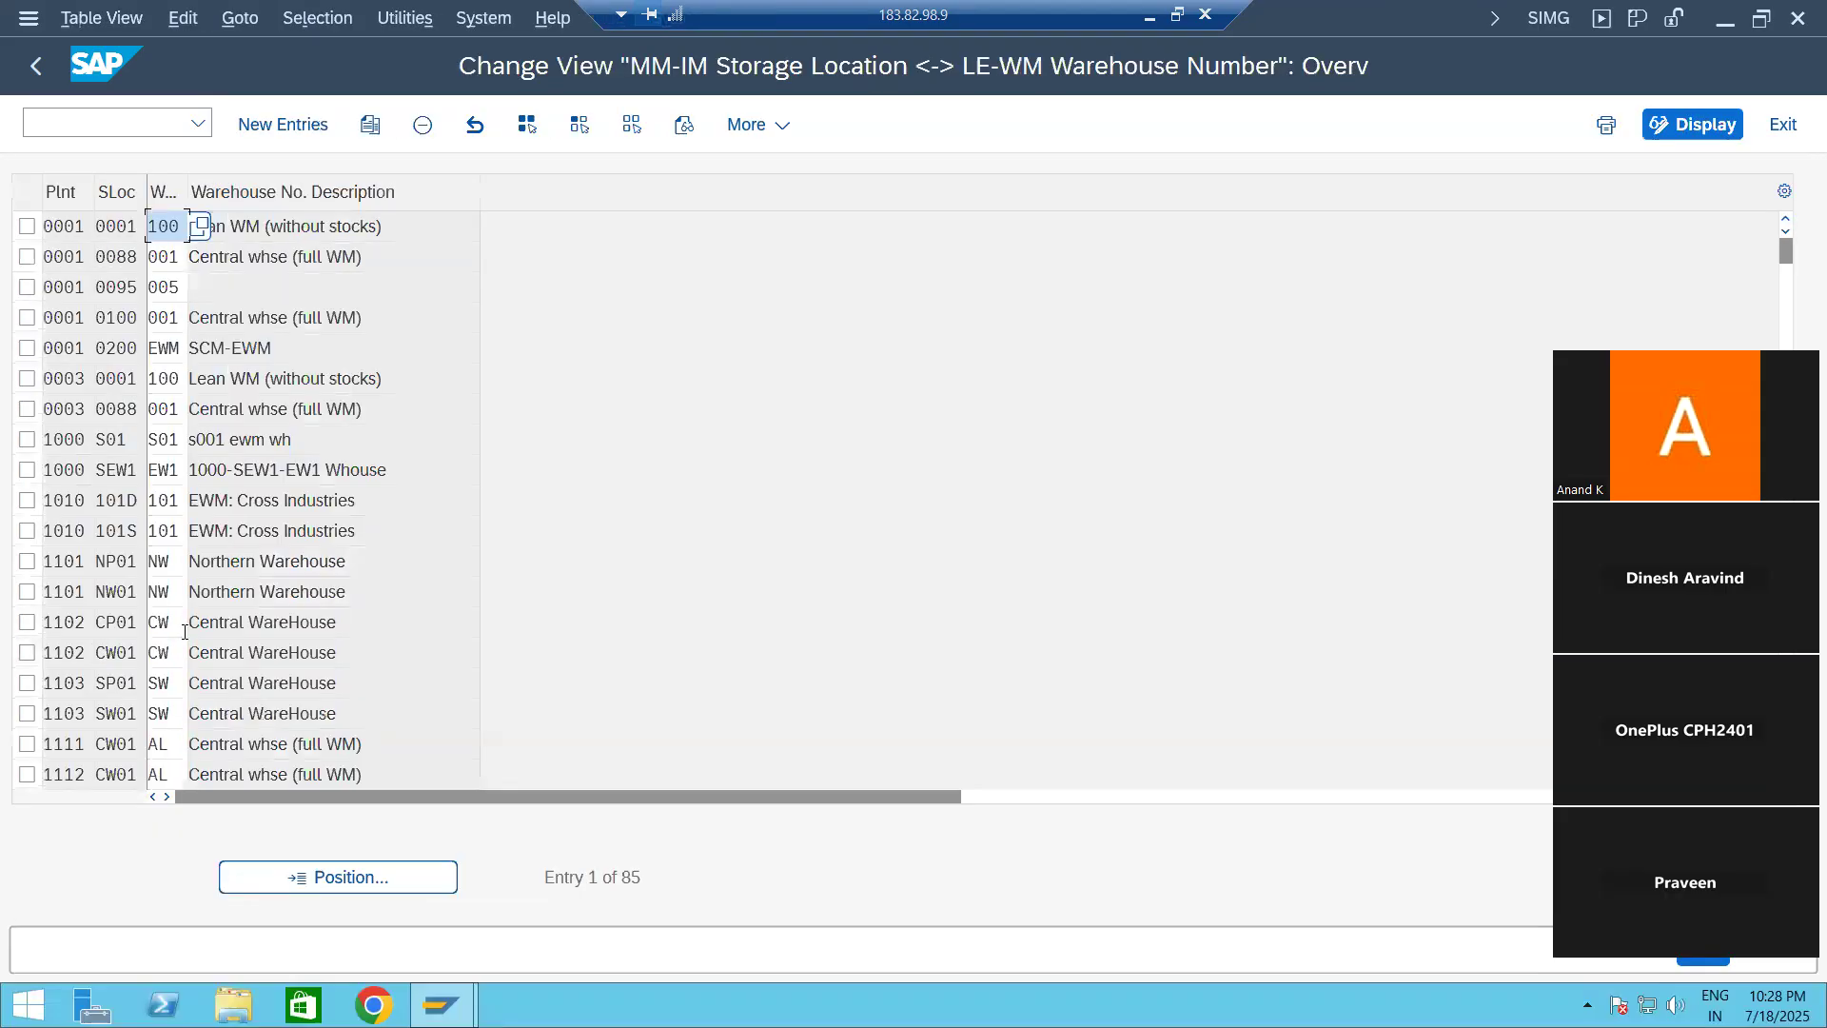
Step: Position the storage location to warehouse number assignments at plant 1710
{"action": "left_click", "coordinate": [346, 877]}
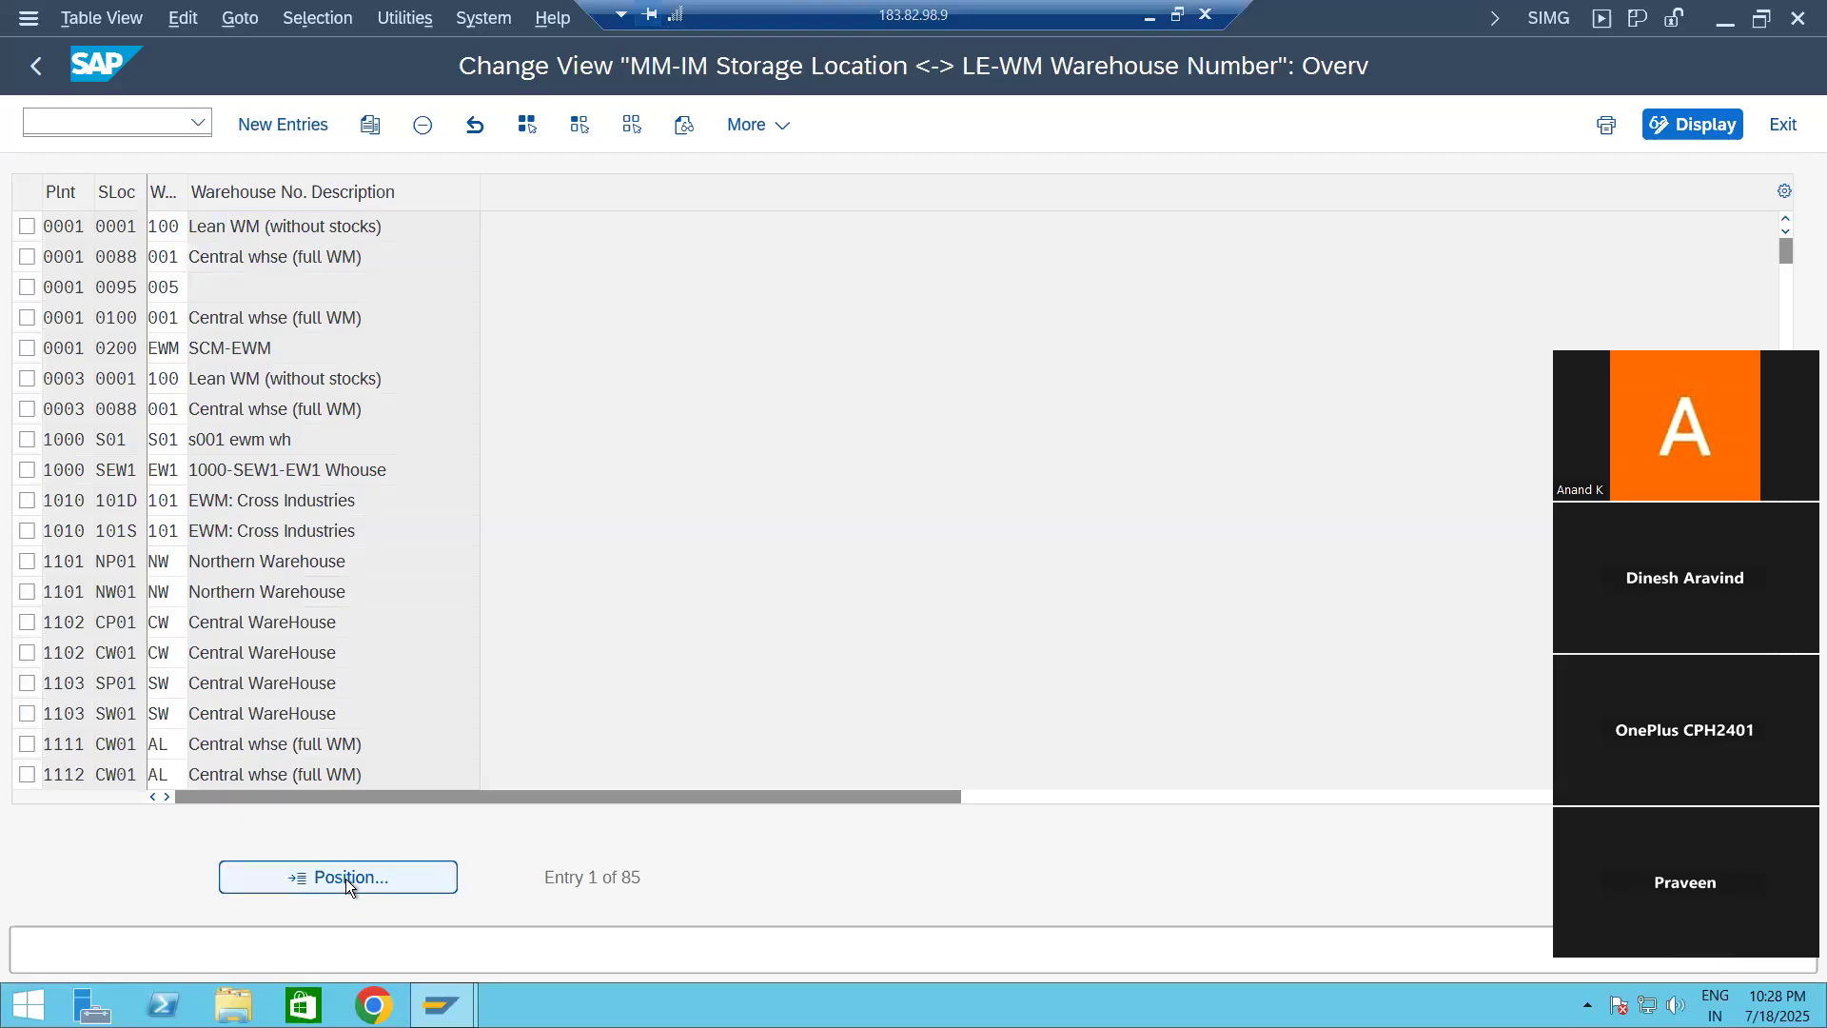
{"action": "type", "text": "1710"}
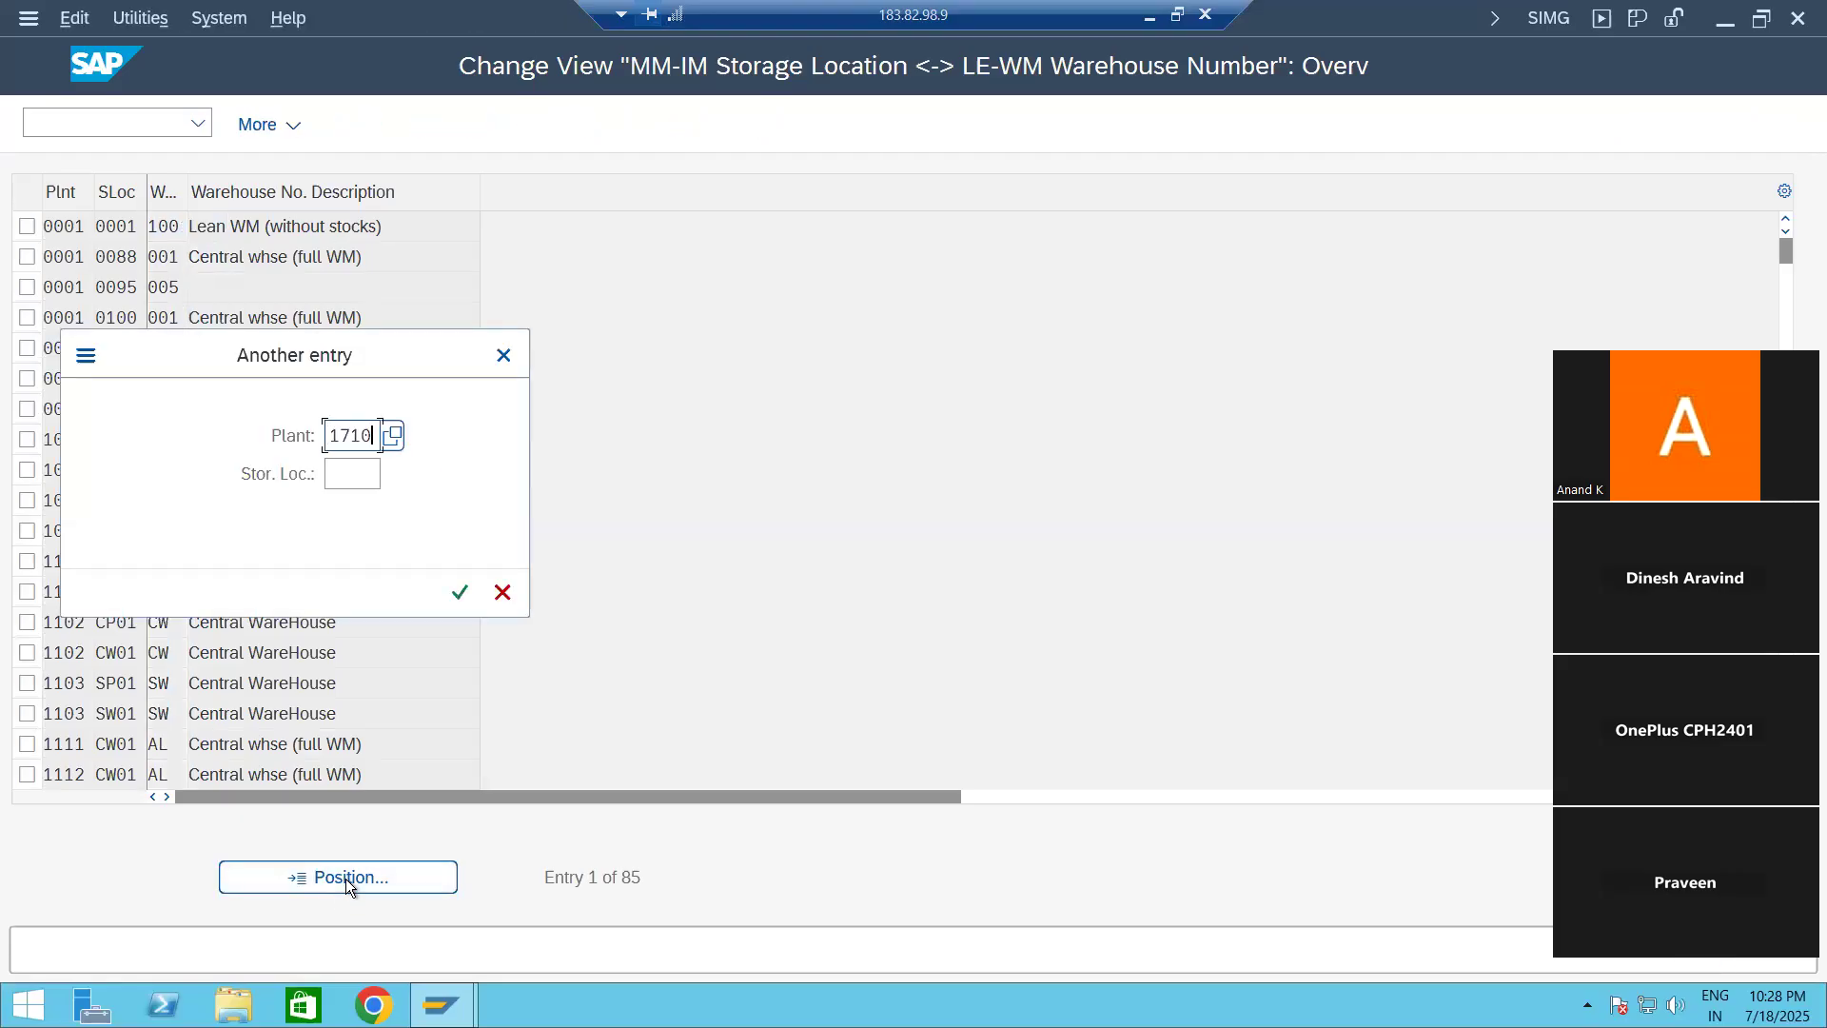
{"action": "key", "text": "Return"}
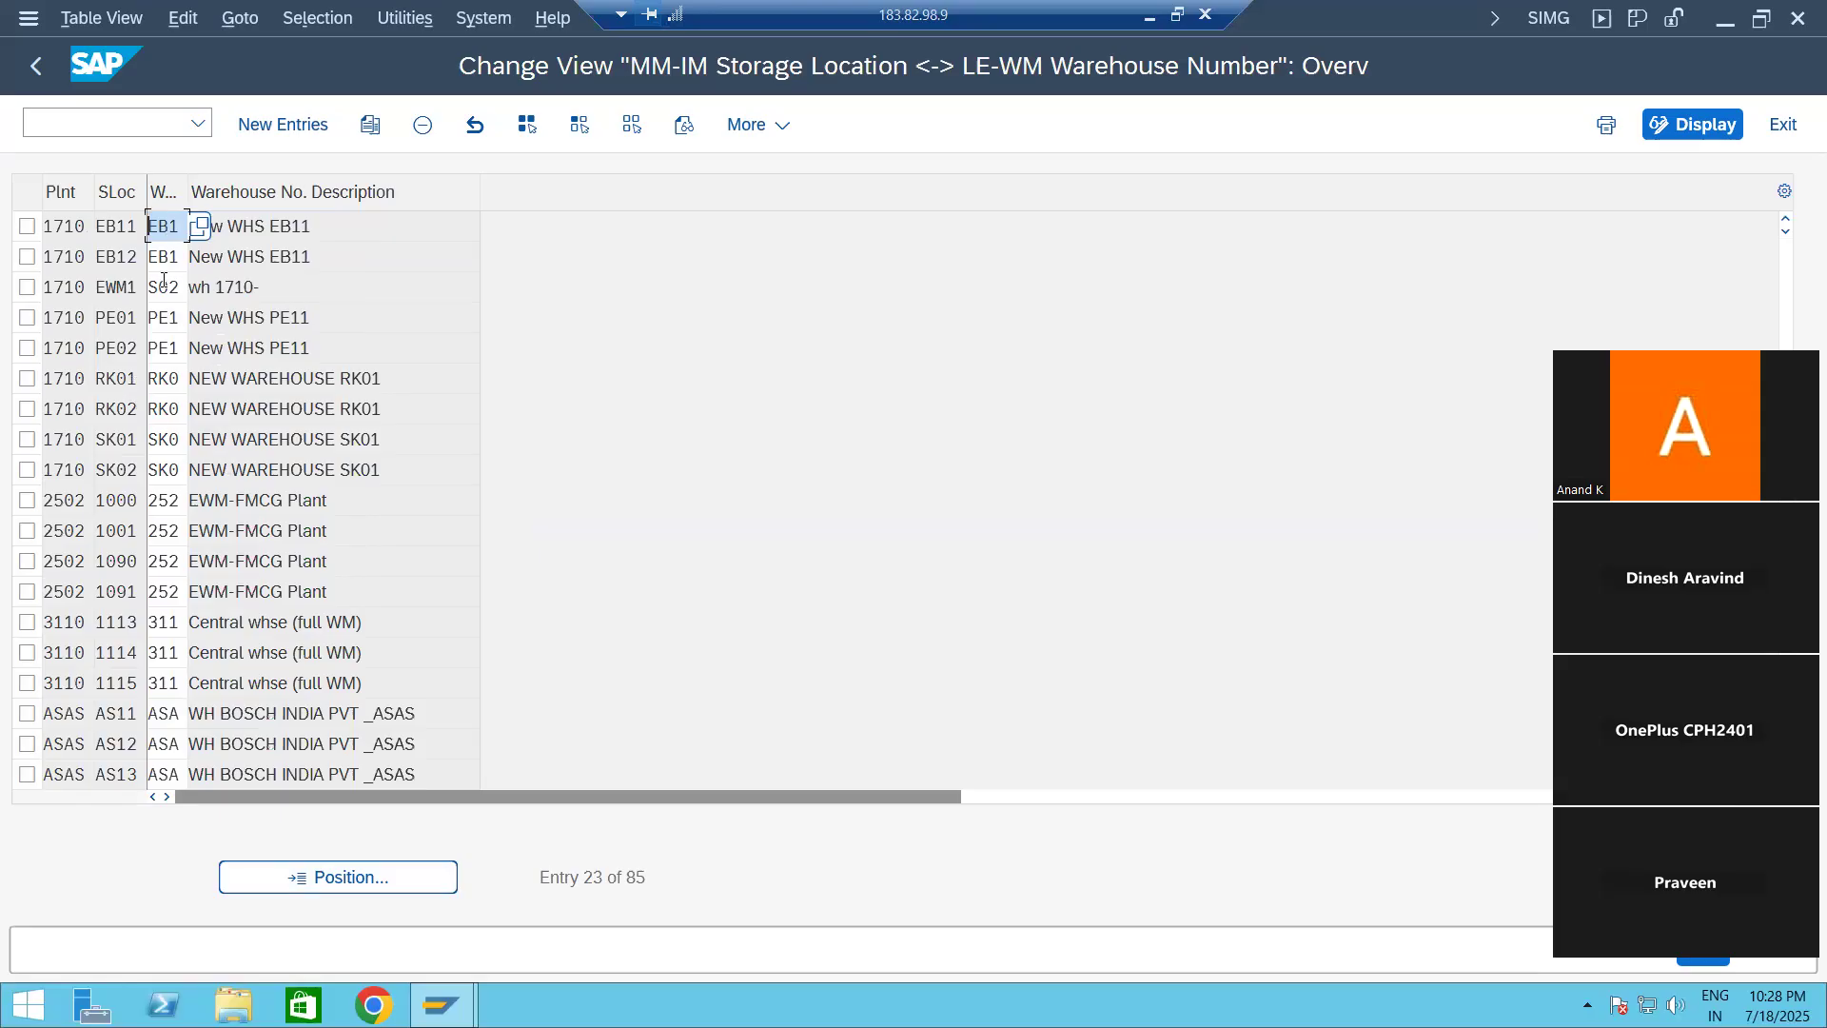
{"action": "left_click", "coordinate": [25, 230]}
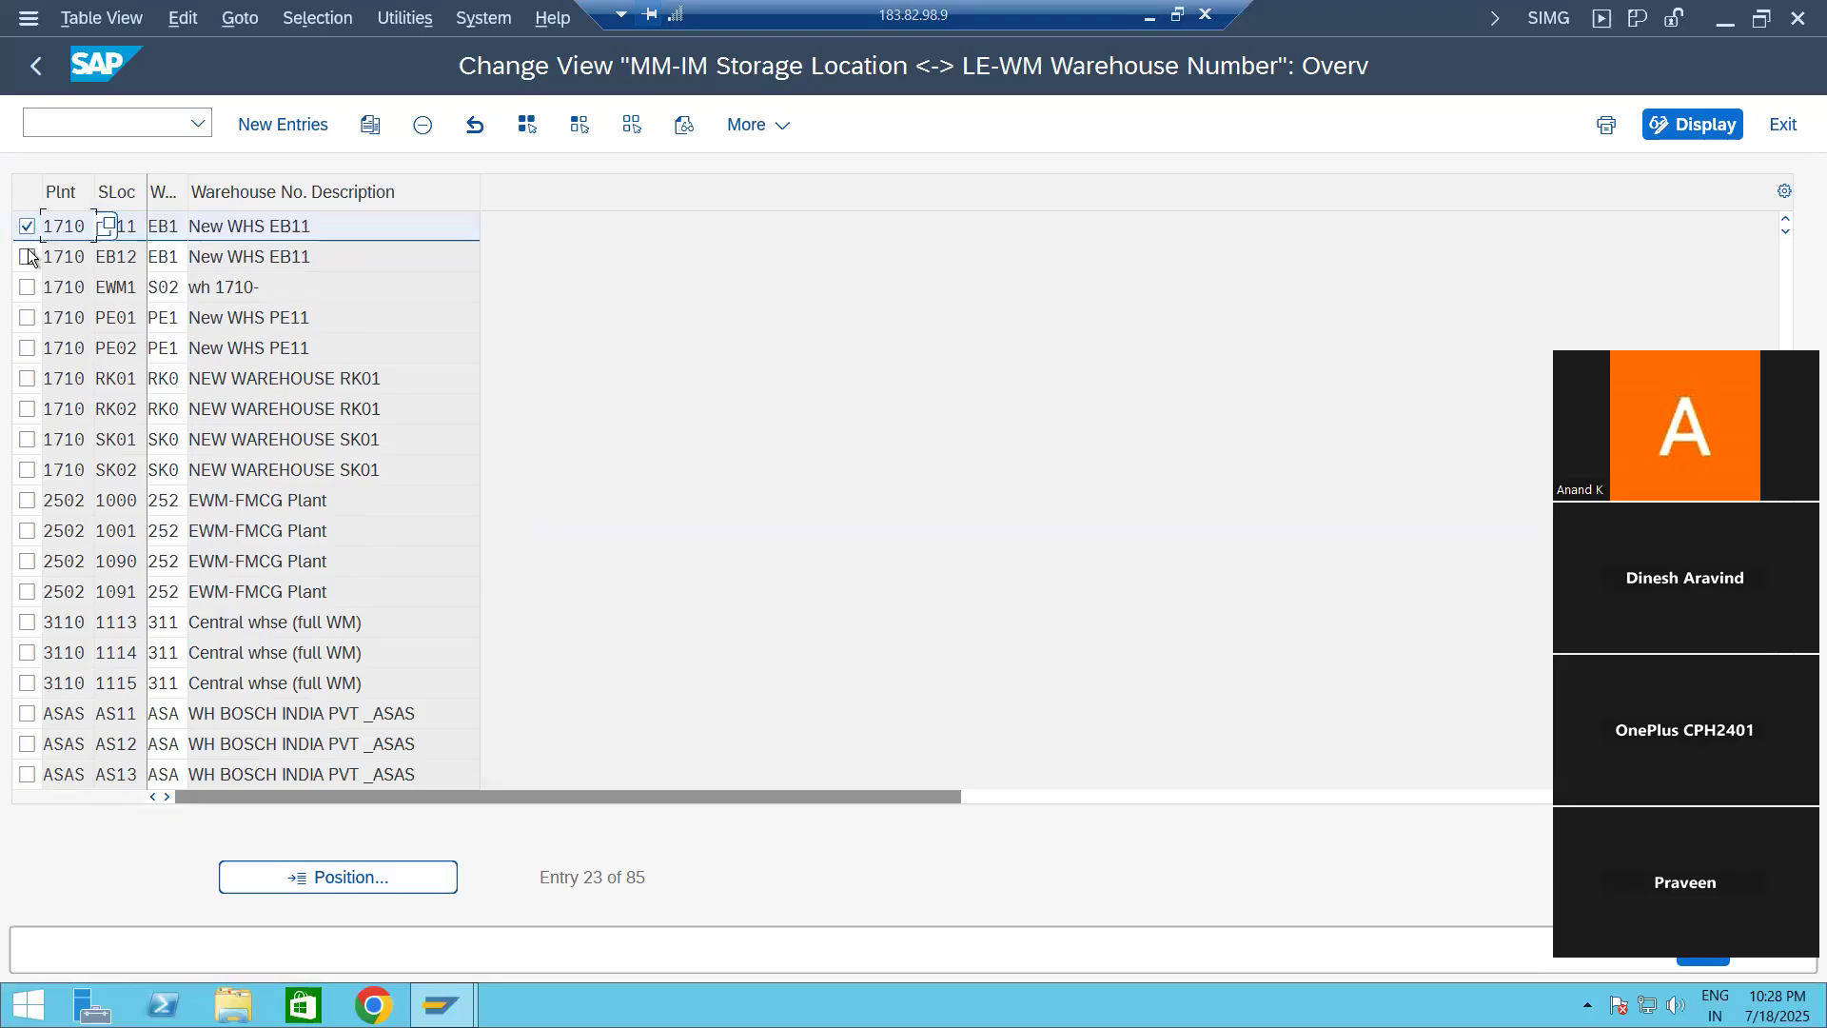
{"action": "left_click", "coordinate": [28, 257]}
{"action": "left_click", "coordinate": [26, 227]}
{"action": "left_click", "coordinate": [26, 255]}
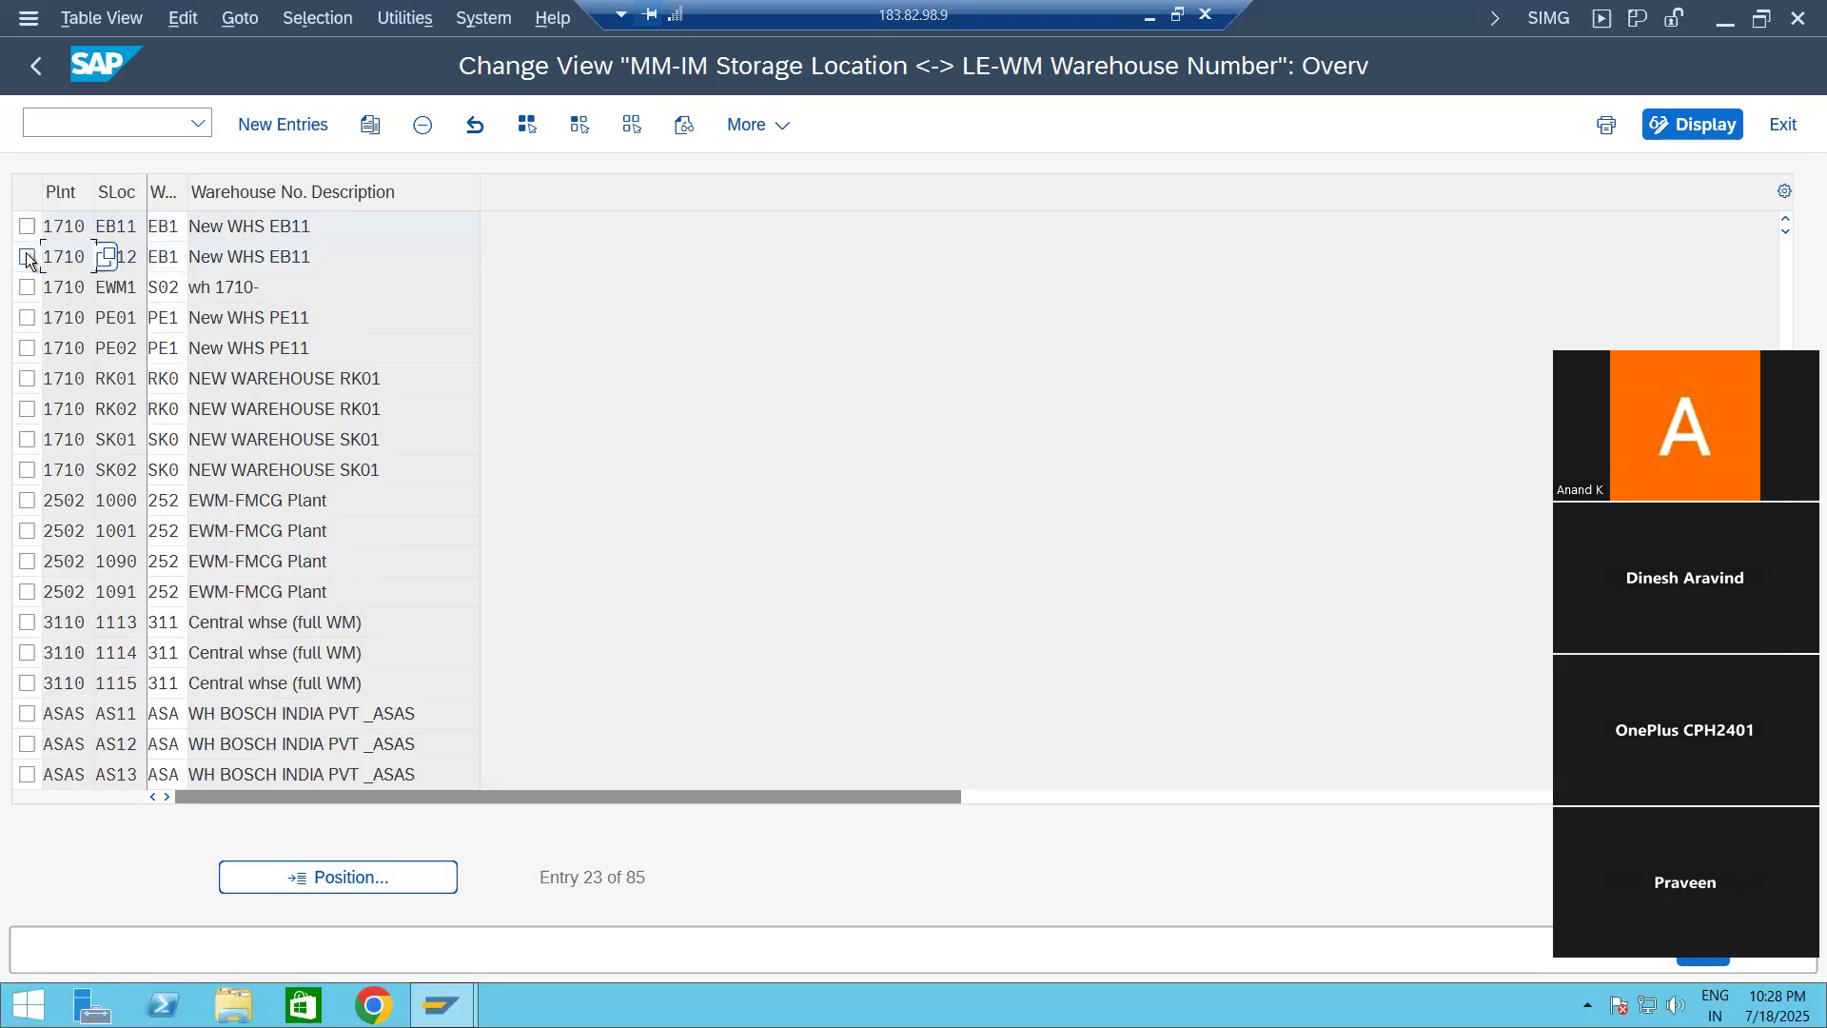
Step: Add a new entry assigning plant 1710, storage location EB04 to warehouse number EB2
{"action": "left_click", "coordinate": [273, 124]}
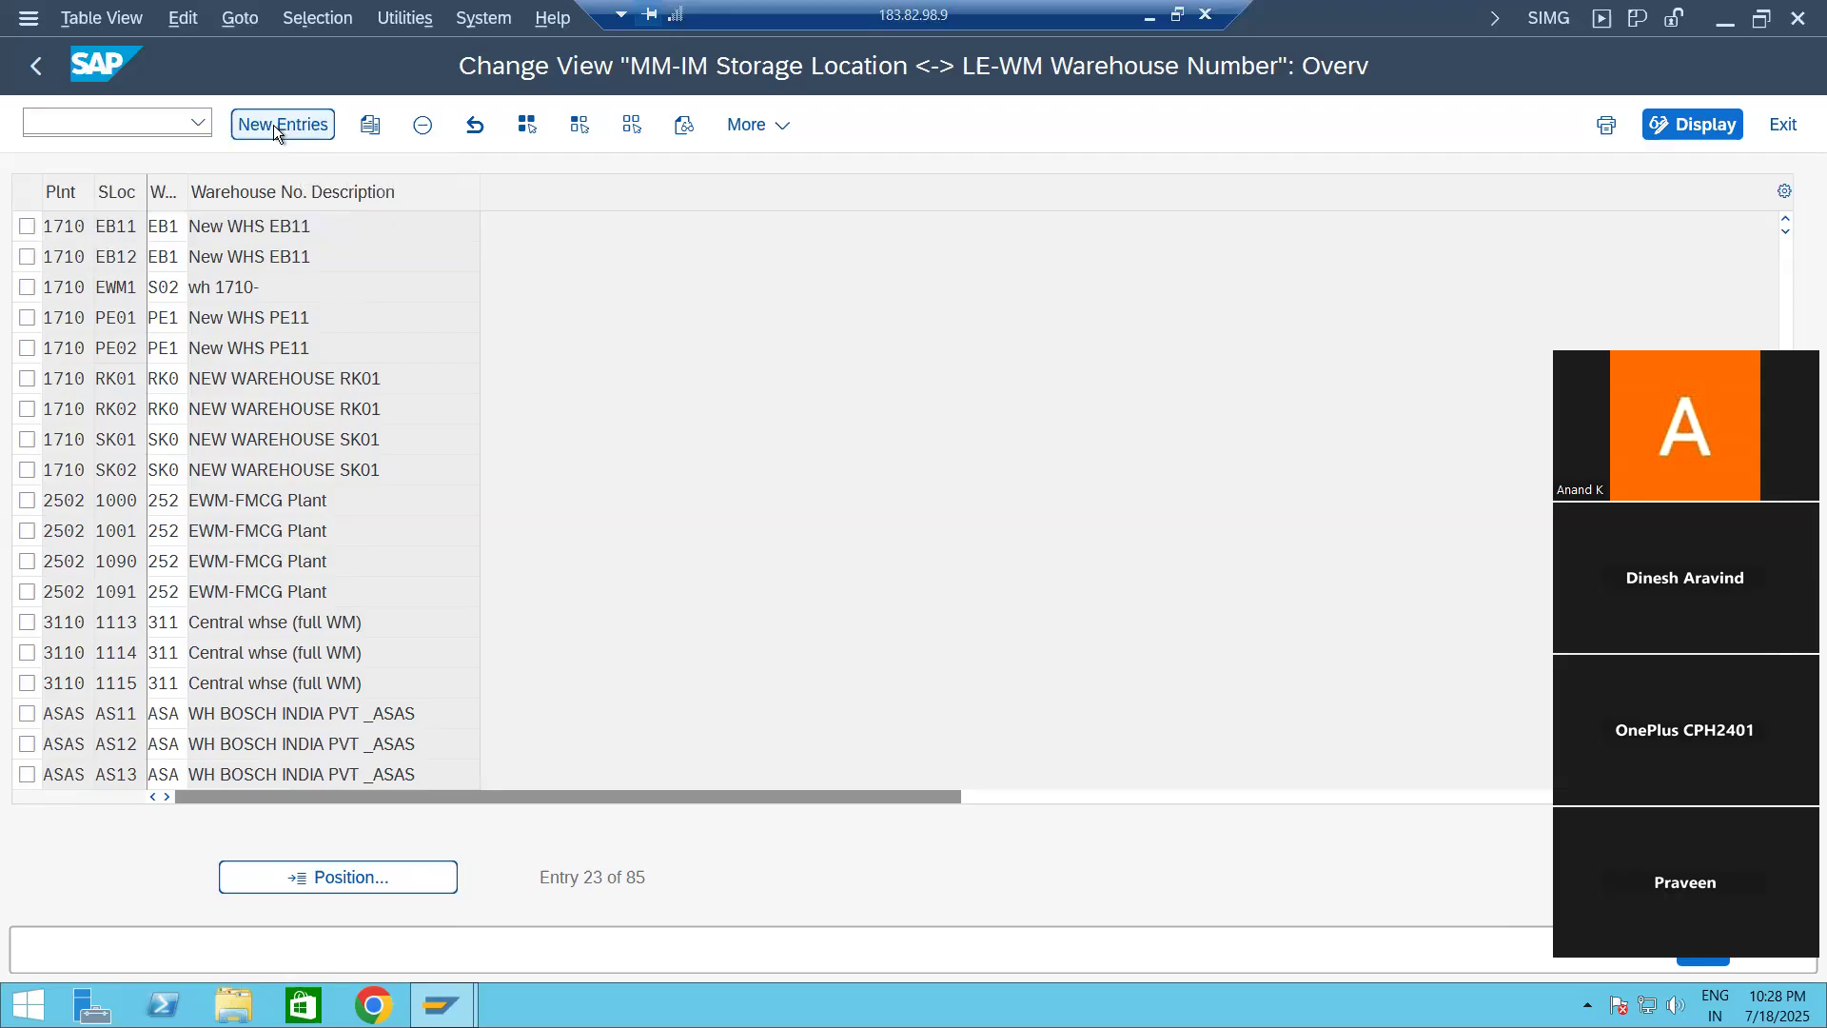
{"action": "type", "text": "1"}
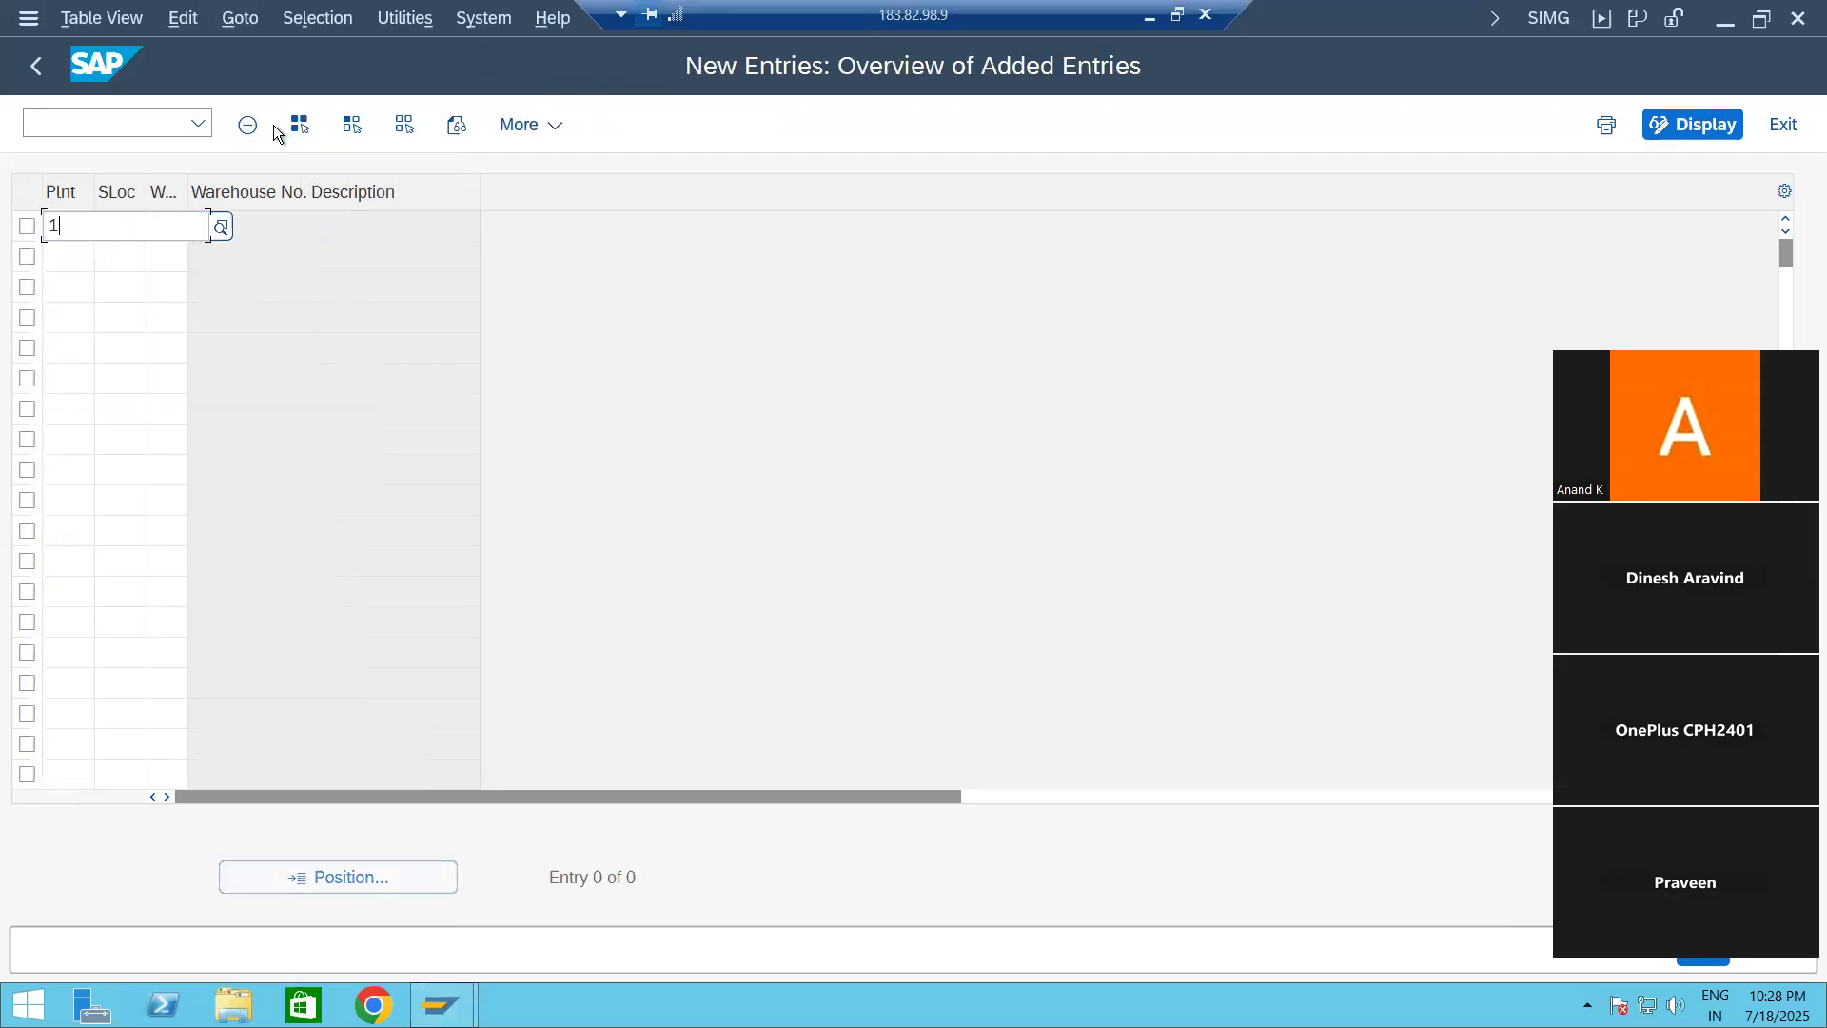
{"action": "type", "text": "710"}
{"action": "key", "text": "Tab"}
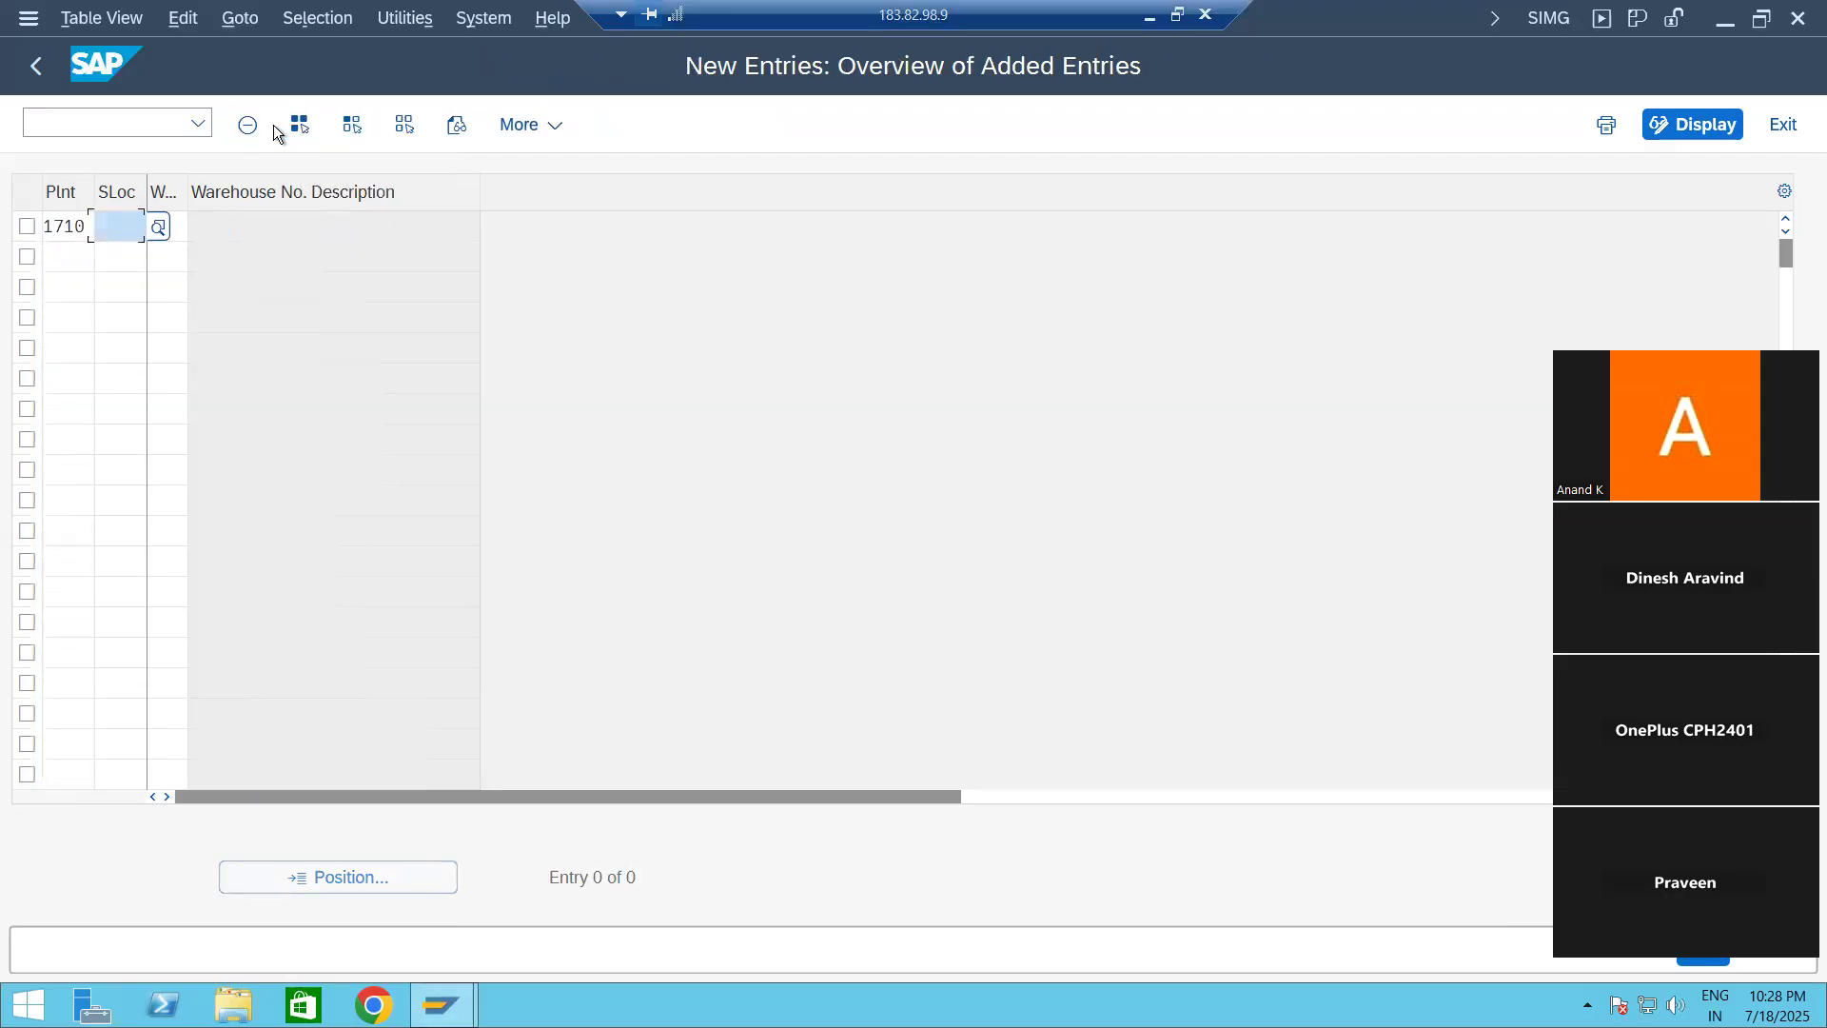
{"action": "type", "text": "EB"}
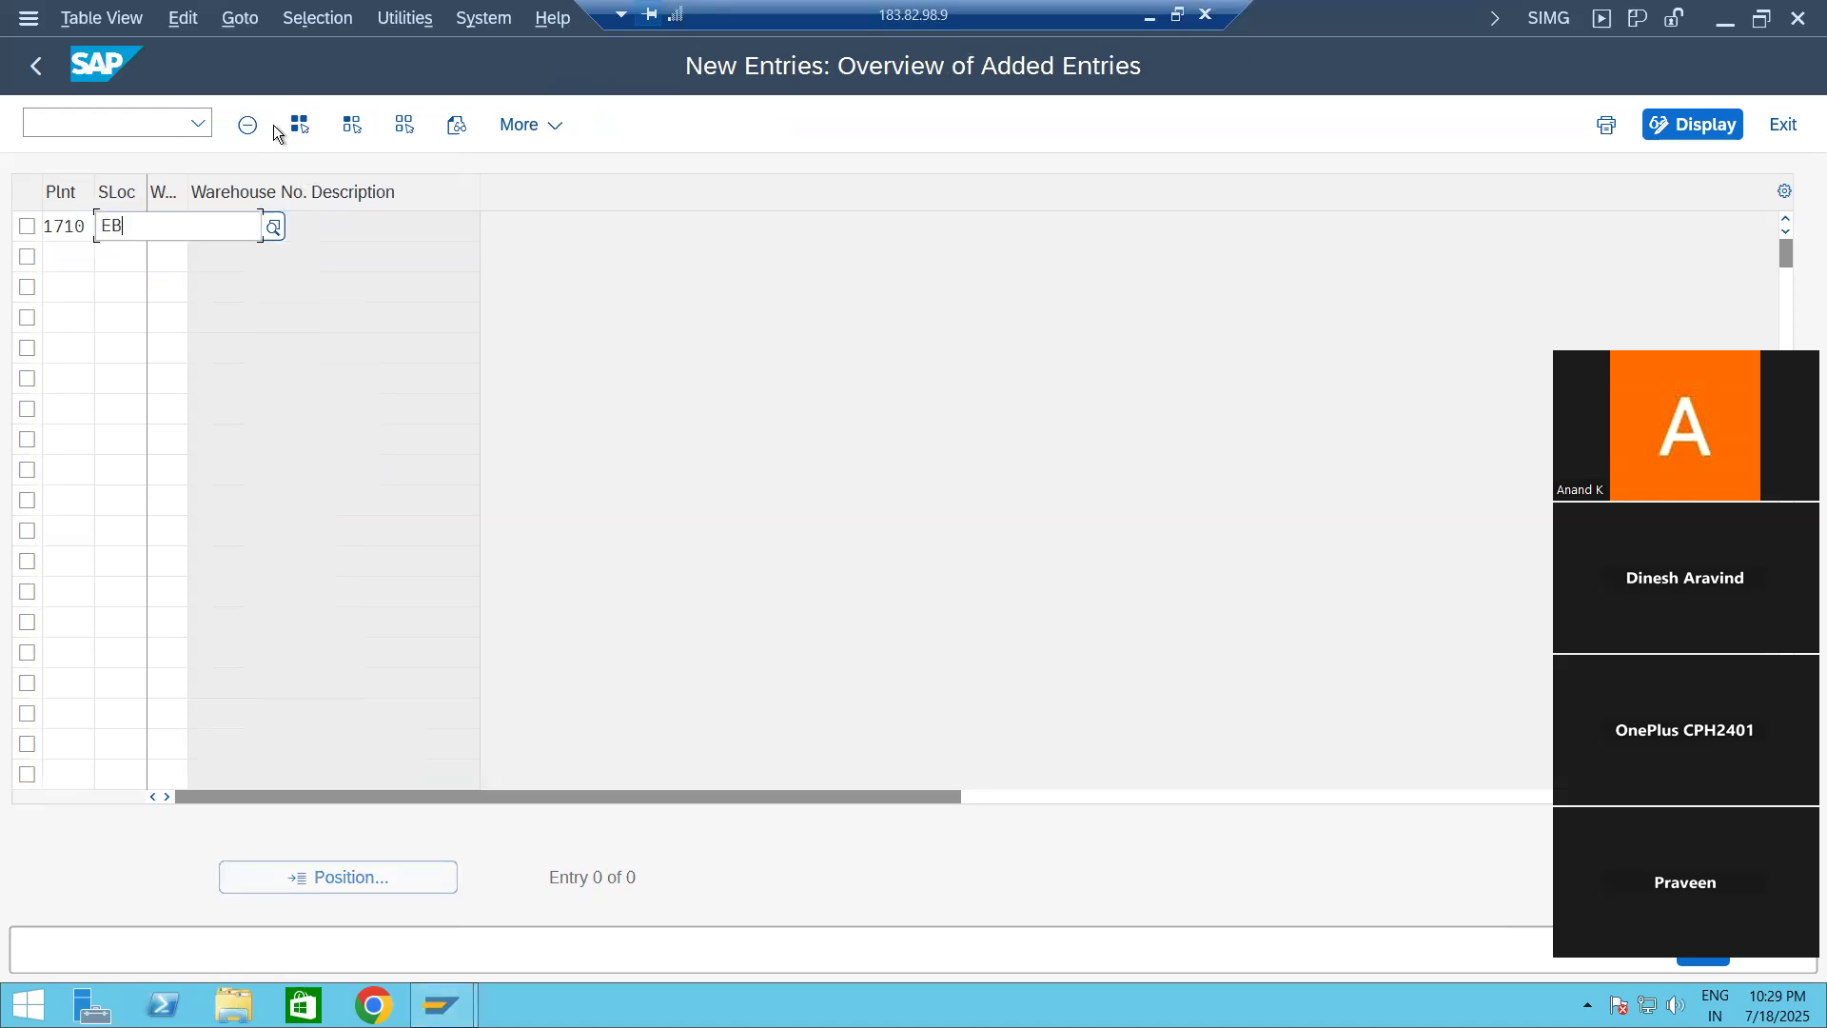
{"action": "type", "text": "04"}
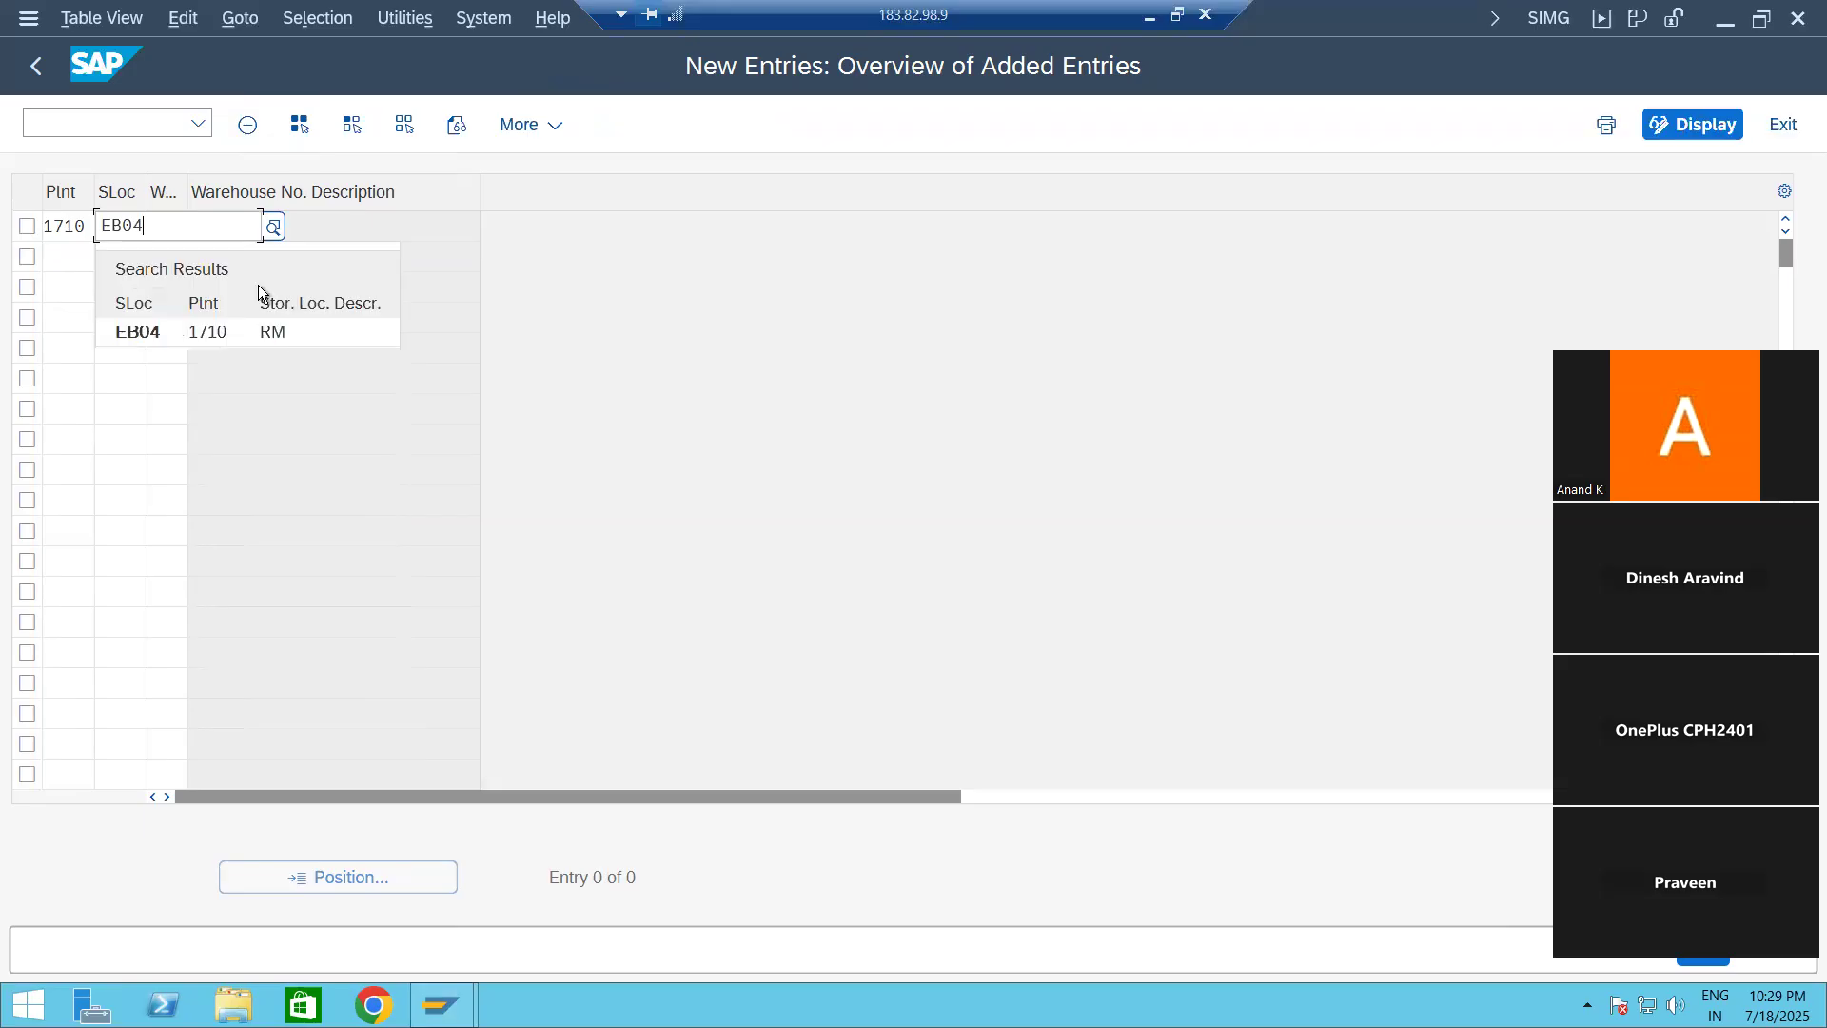
{"action": "left_click", "coordinate": [179, 333]}
{"action": "key", "text": "Tab"}
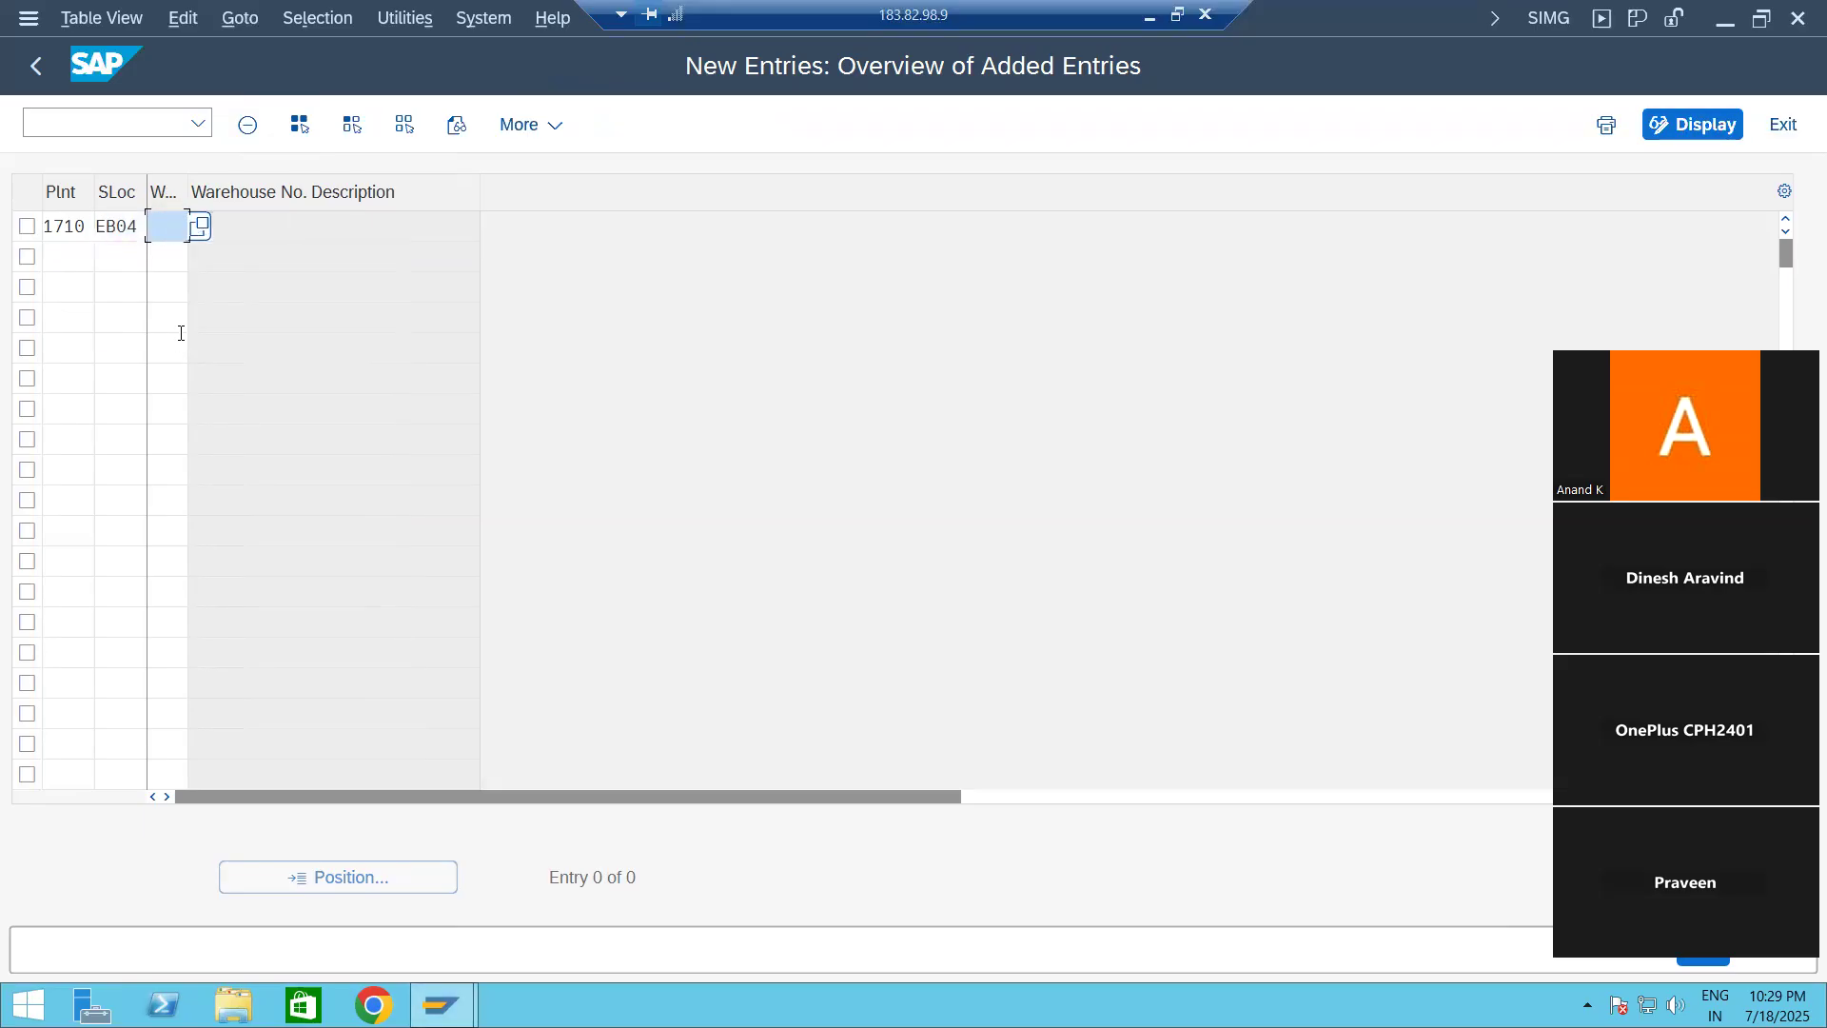
{"action": "type", "text": "EB2"}
{"action": "key", "text": "Return"}
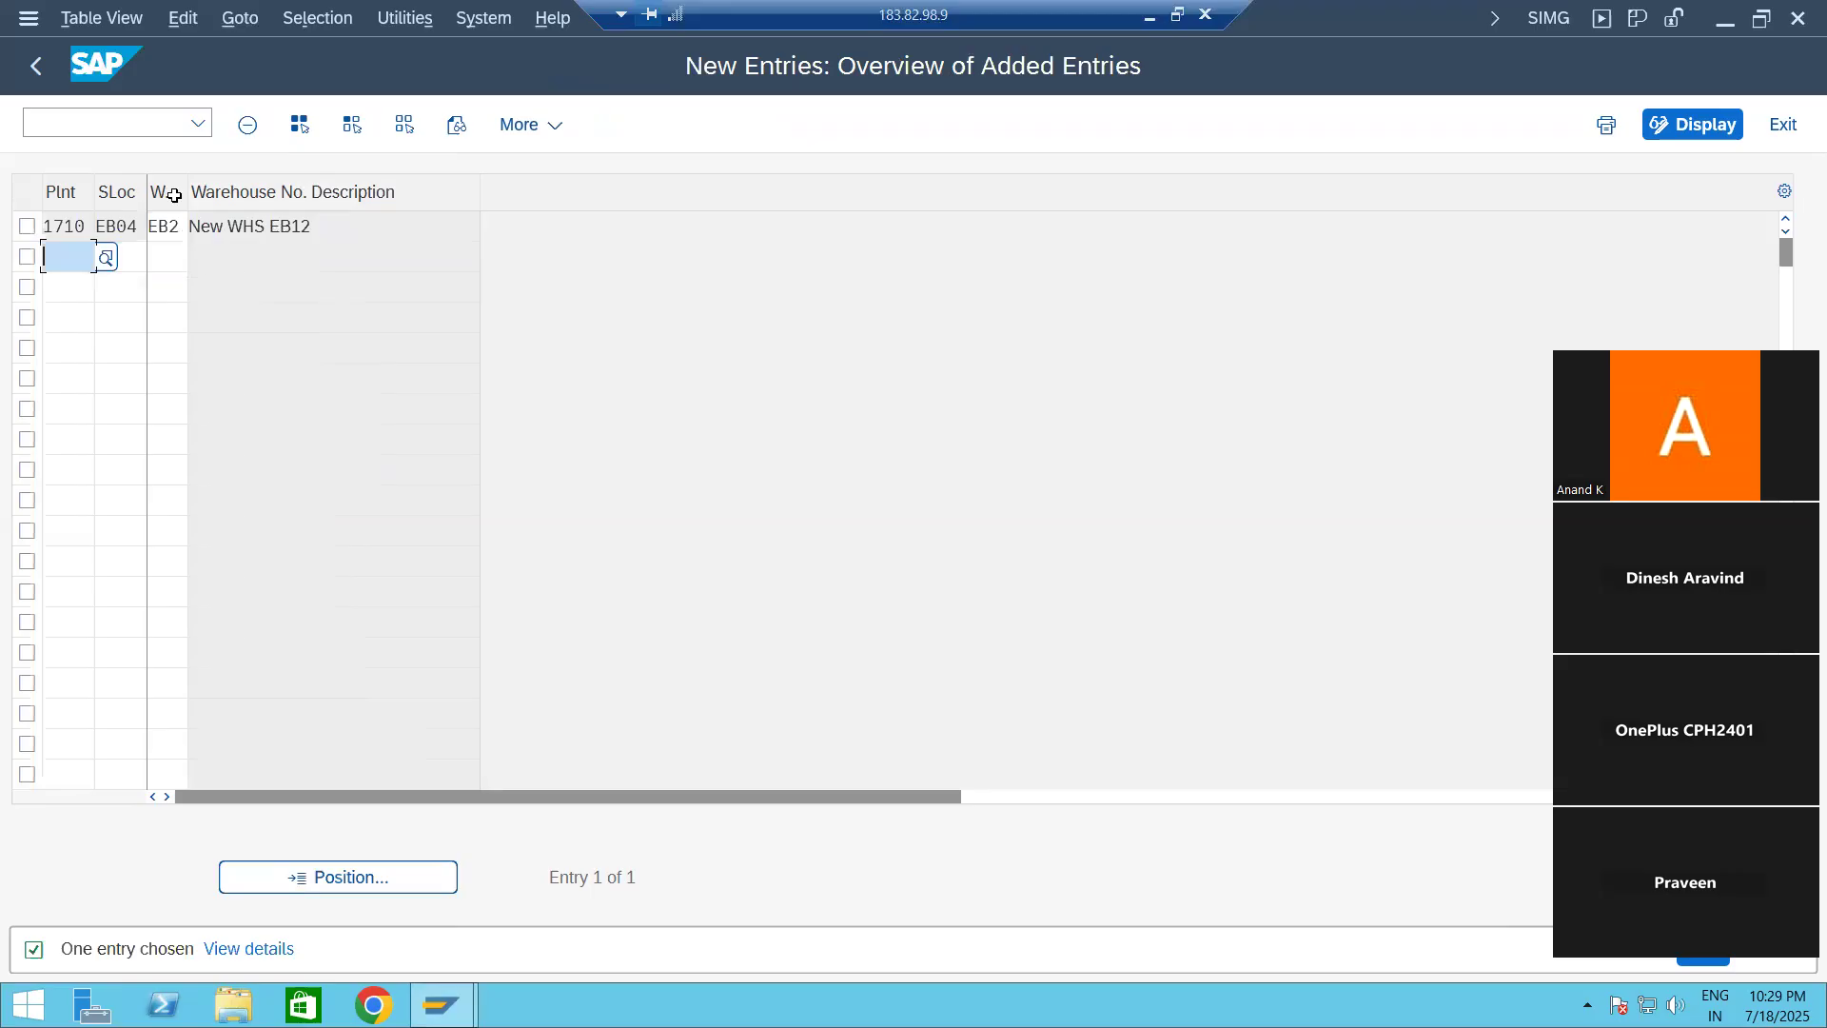
Step: Widen the warehouse number column in the new entries table
{"action": "left_click_drag", "start_coordinate": [136, 225], "coordinate": [90, 227]}
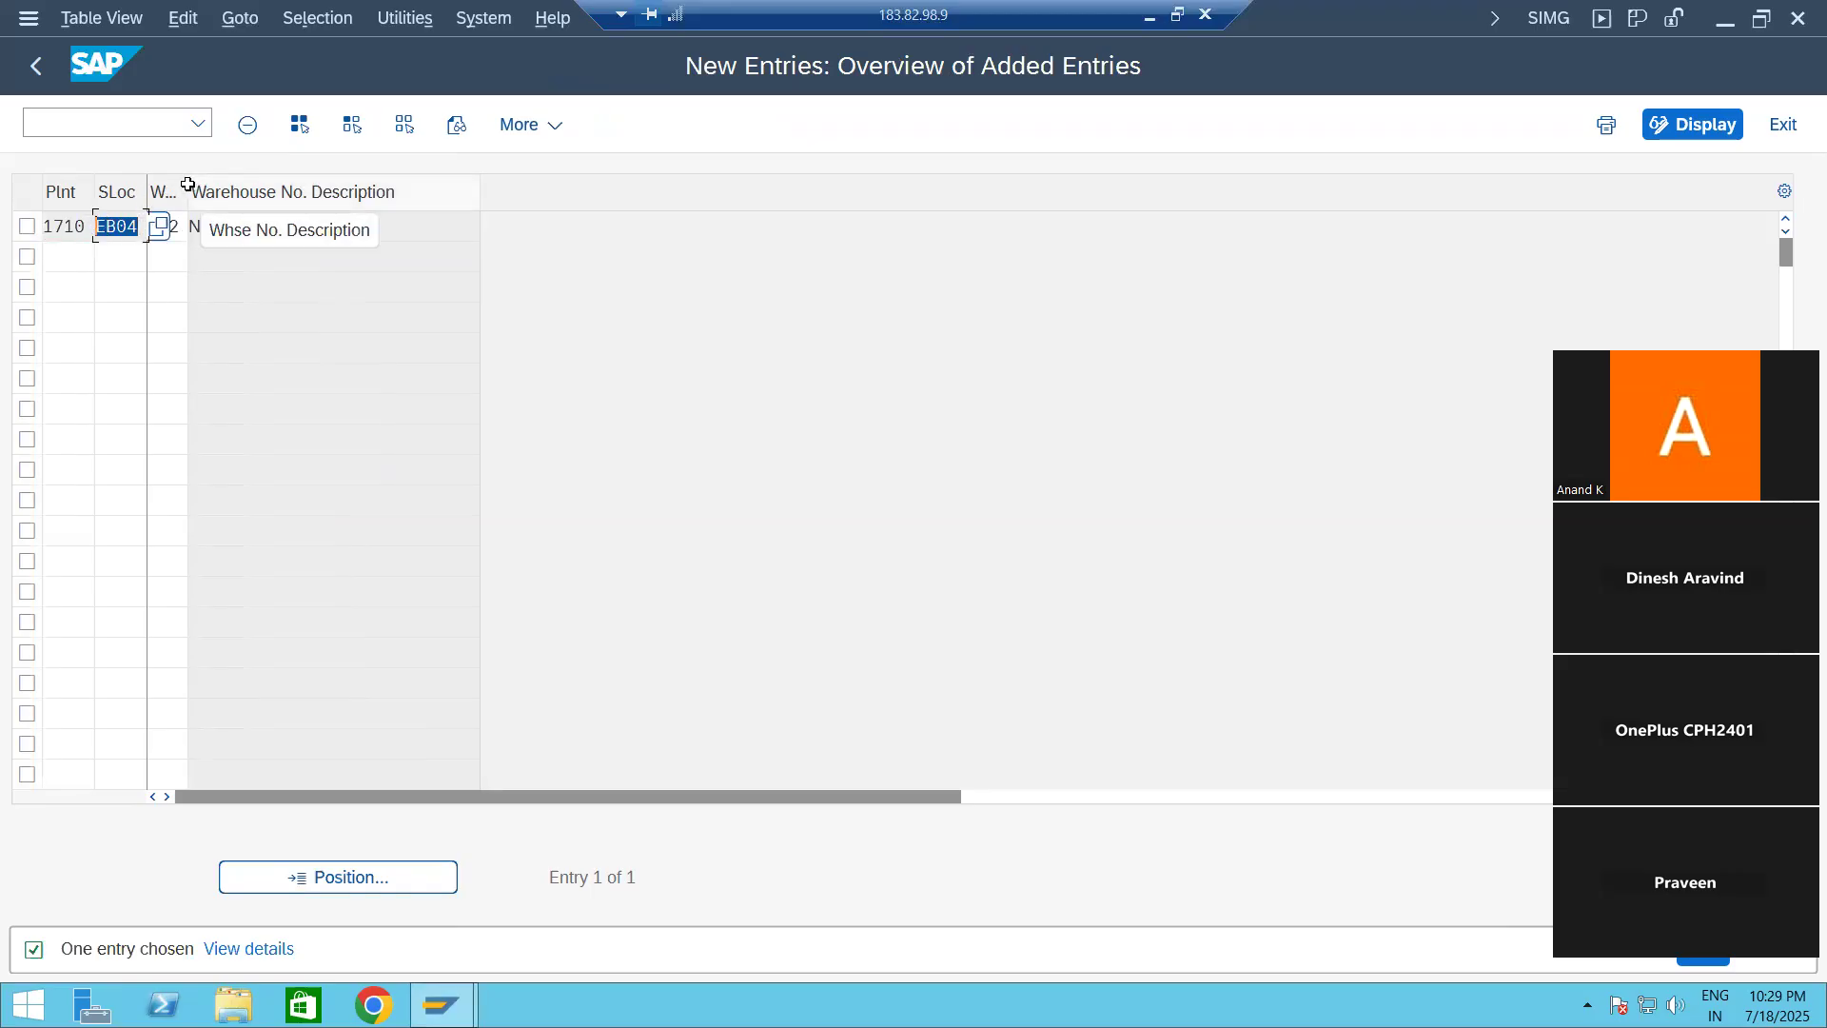
{"action": "left_click_drag", "start_coordinate": [227, 188], "coordinate": [234, 190]}
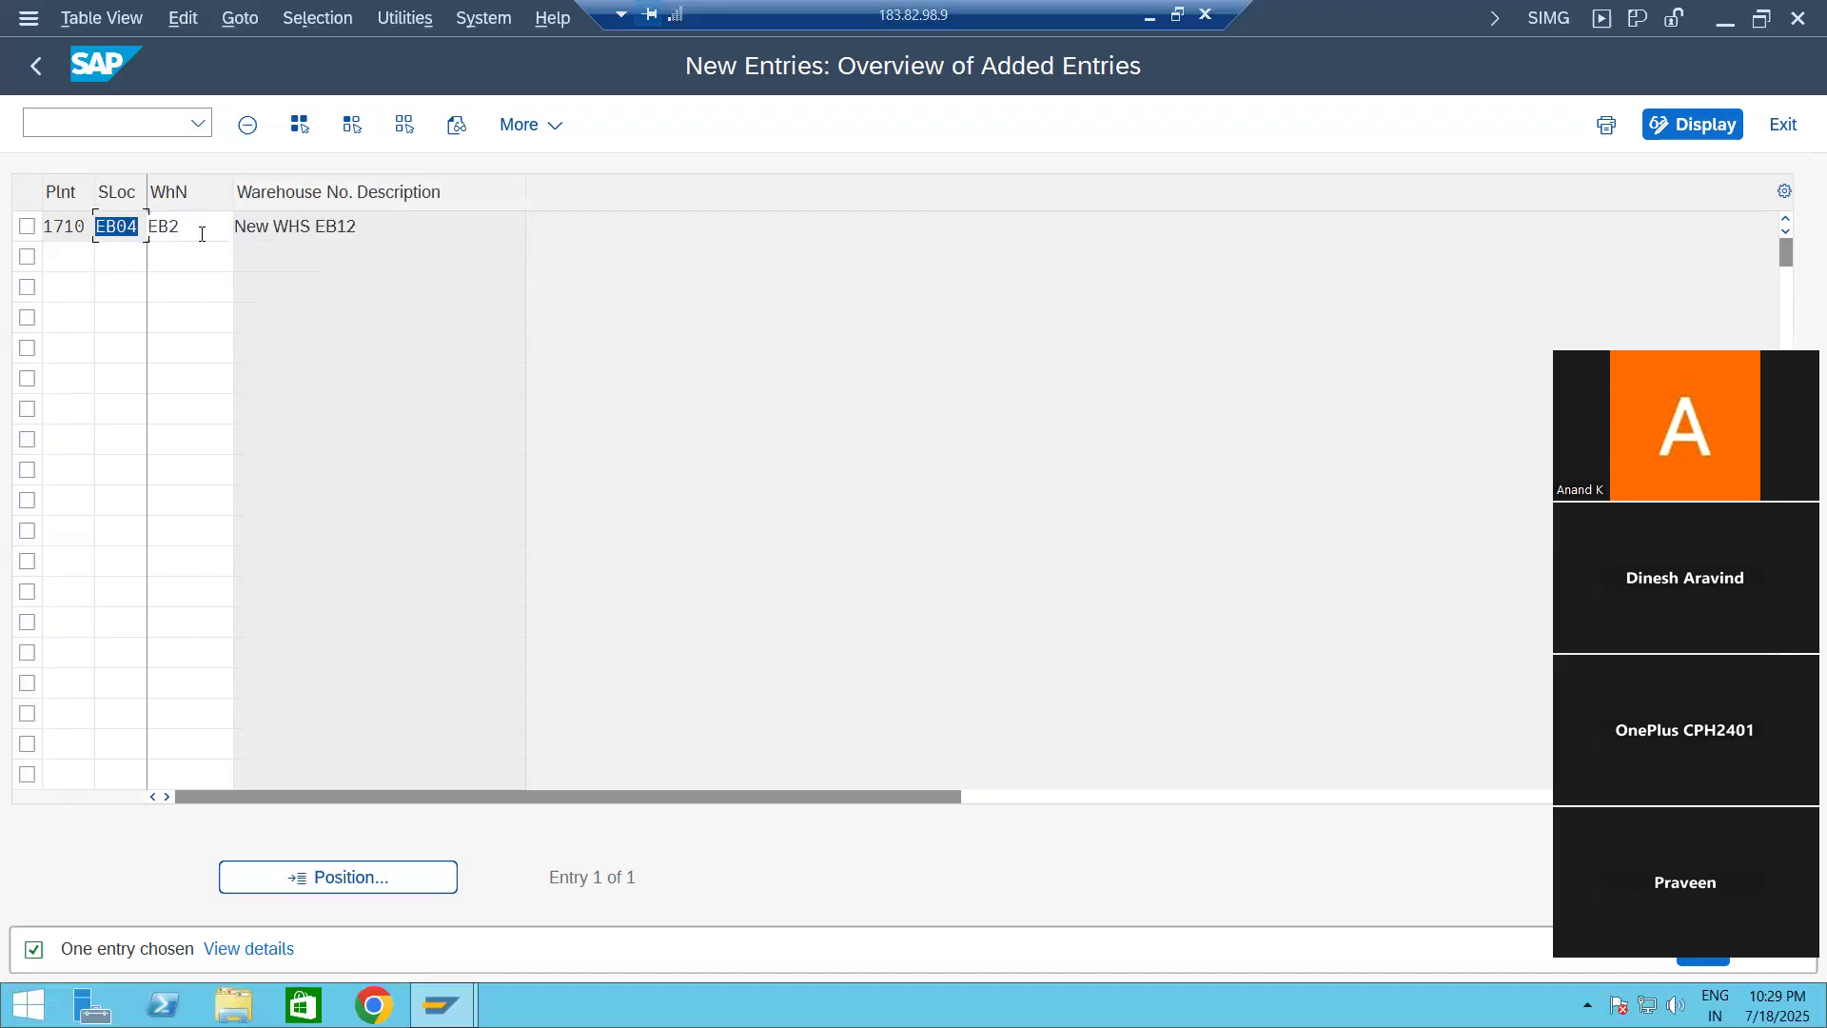
{"action": "left_click", "coordinate": [224, 225]}
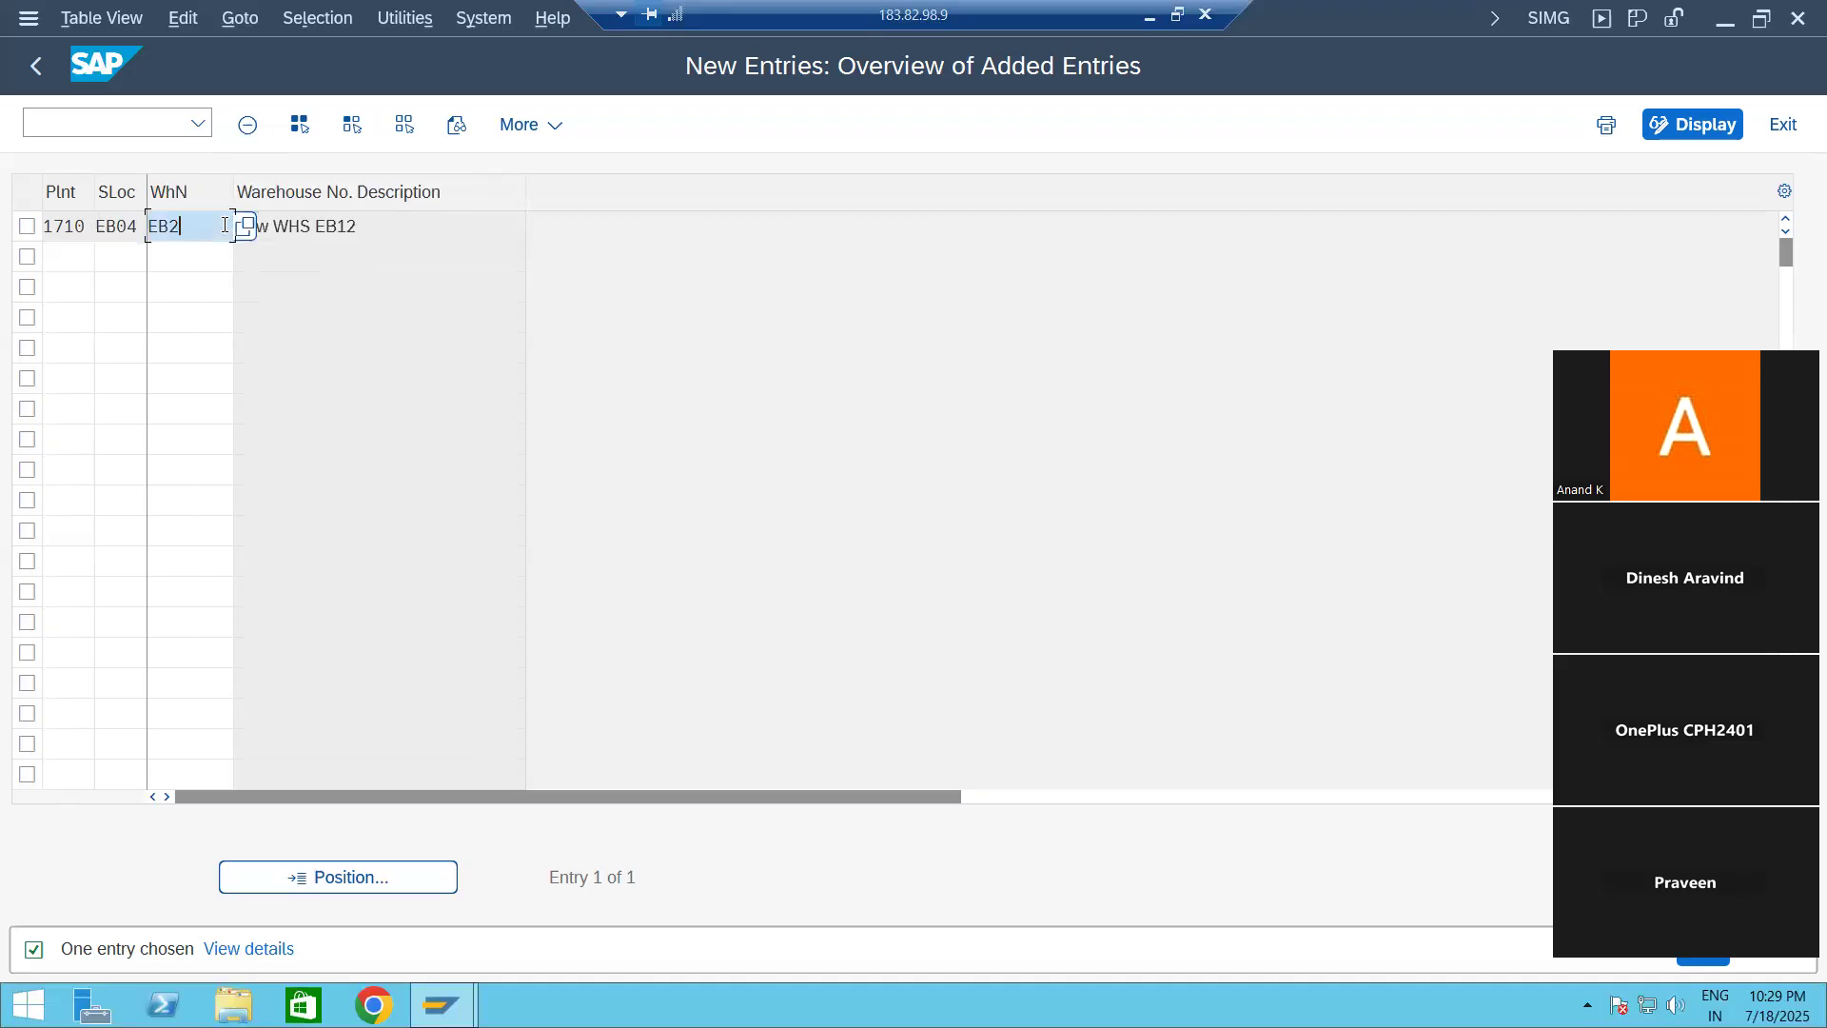
Step: Add a second entry assigning plant 1710, storage location EB05 to warehouse number EB2
{"action": "left_click", "coordinate": [74, 255]}
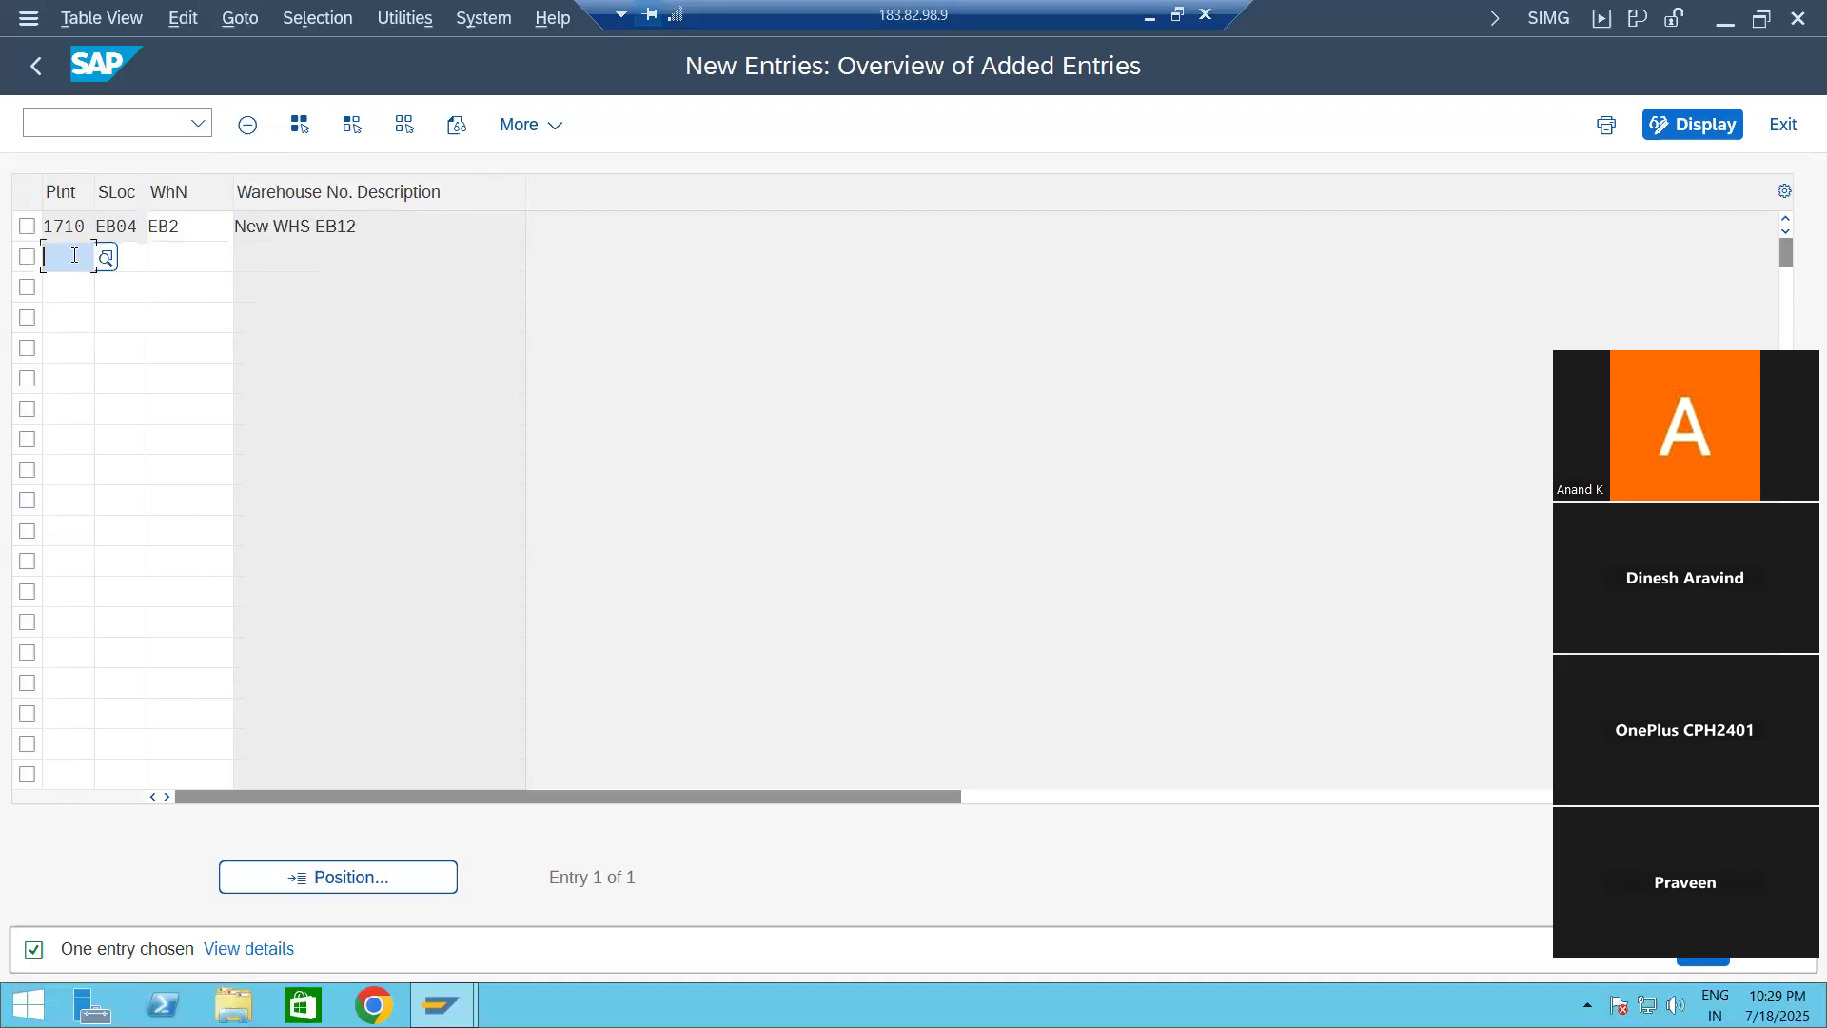
{"action": "type", "text": "171"}
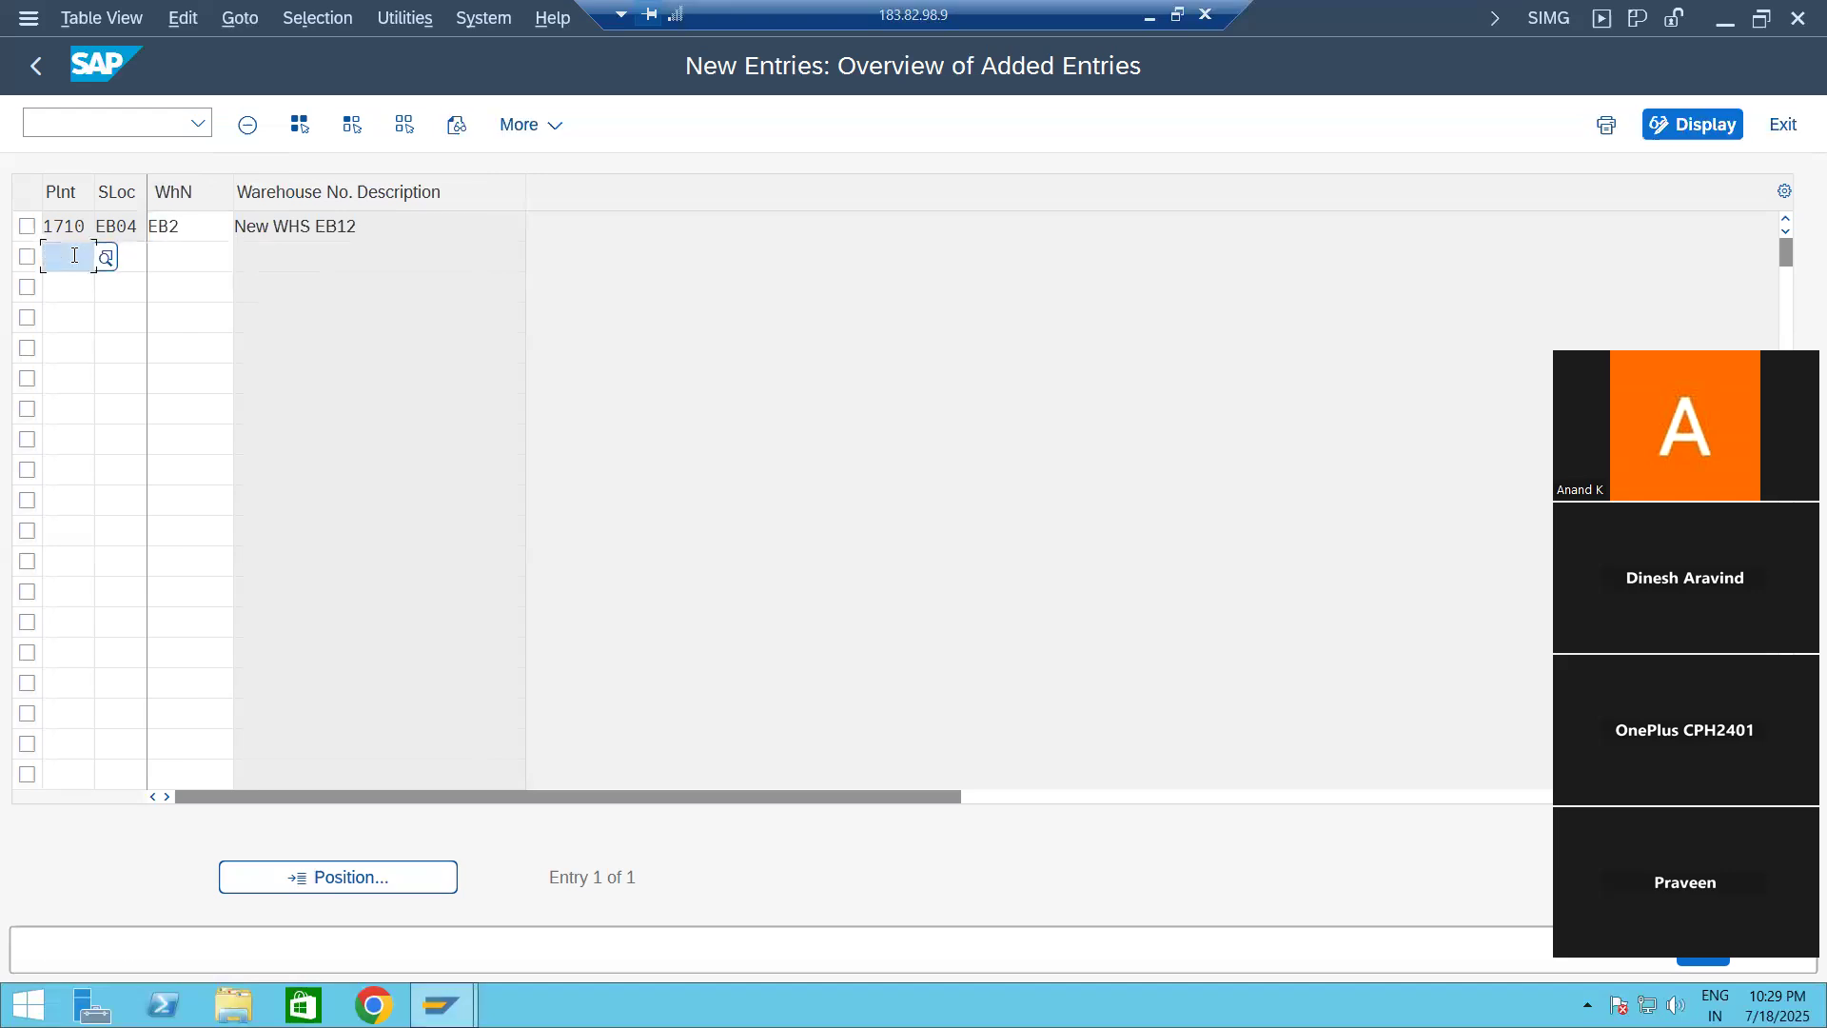
{"action": "type", "text": "0"}
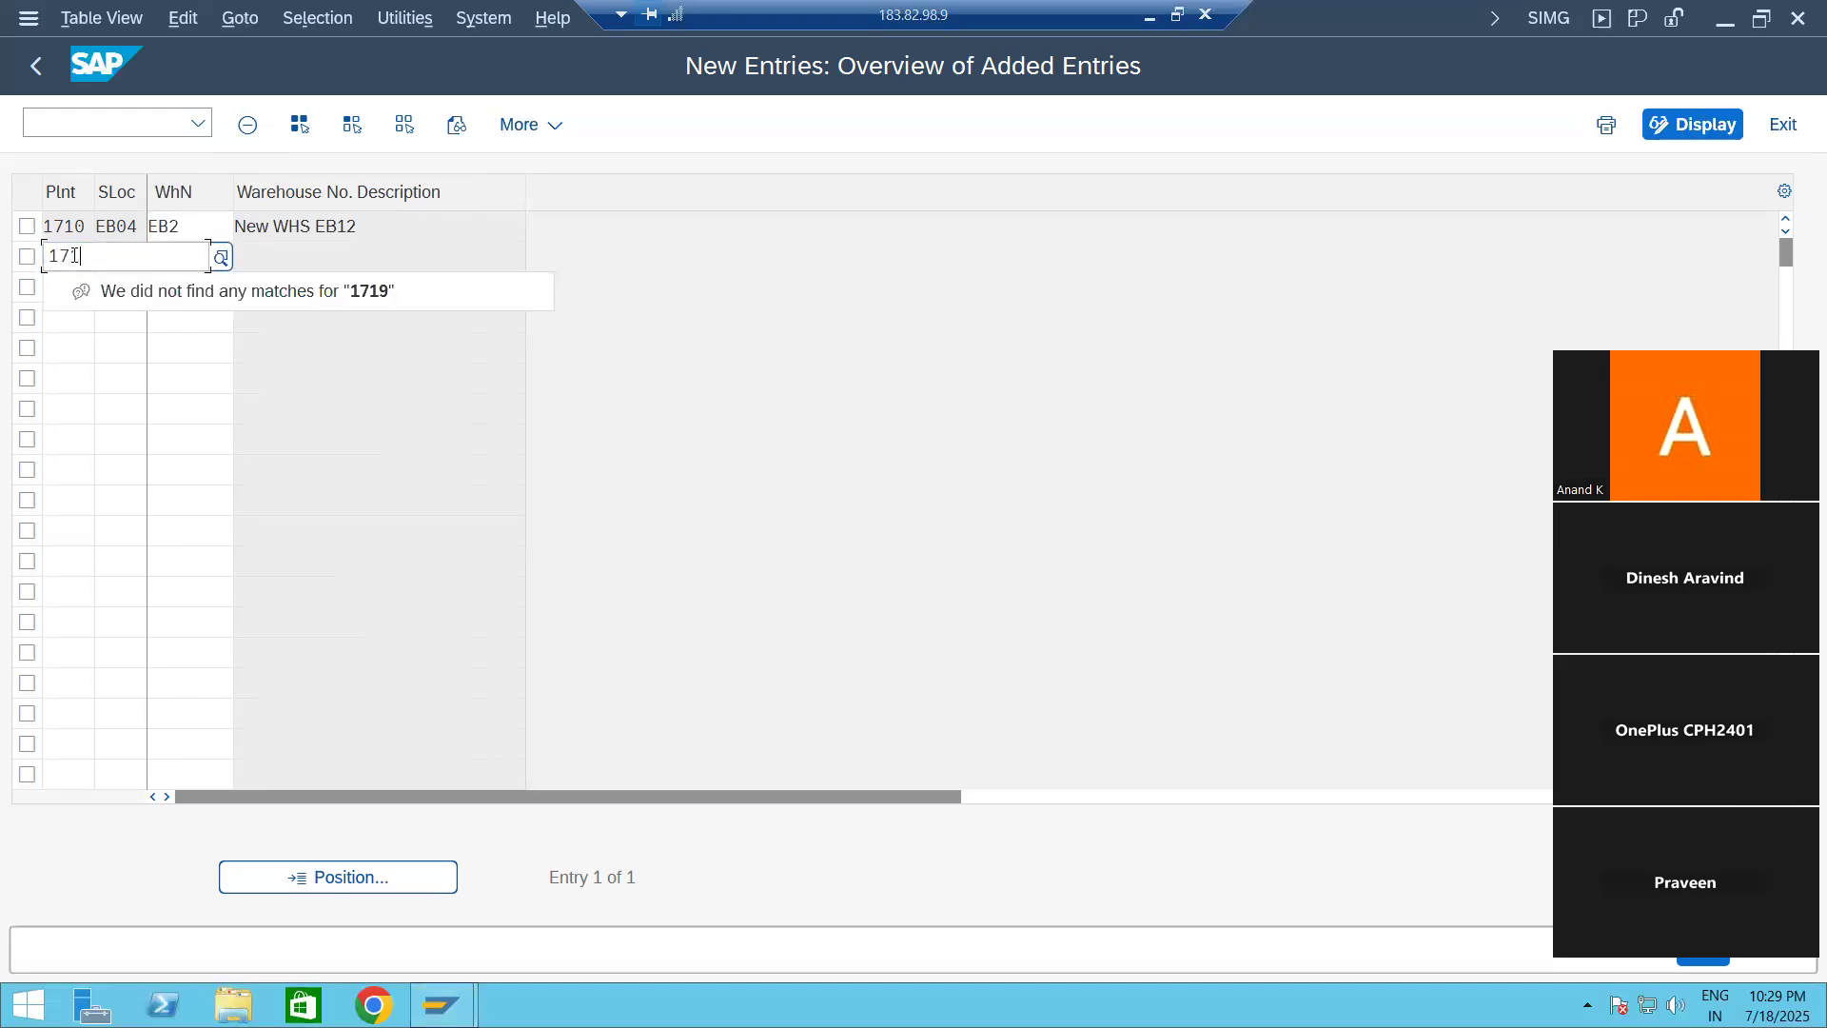
{"action": "key", "text": "Tab"}
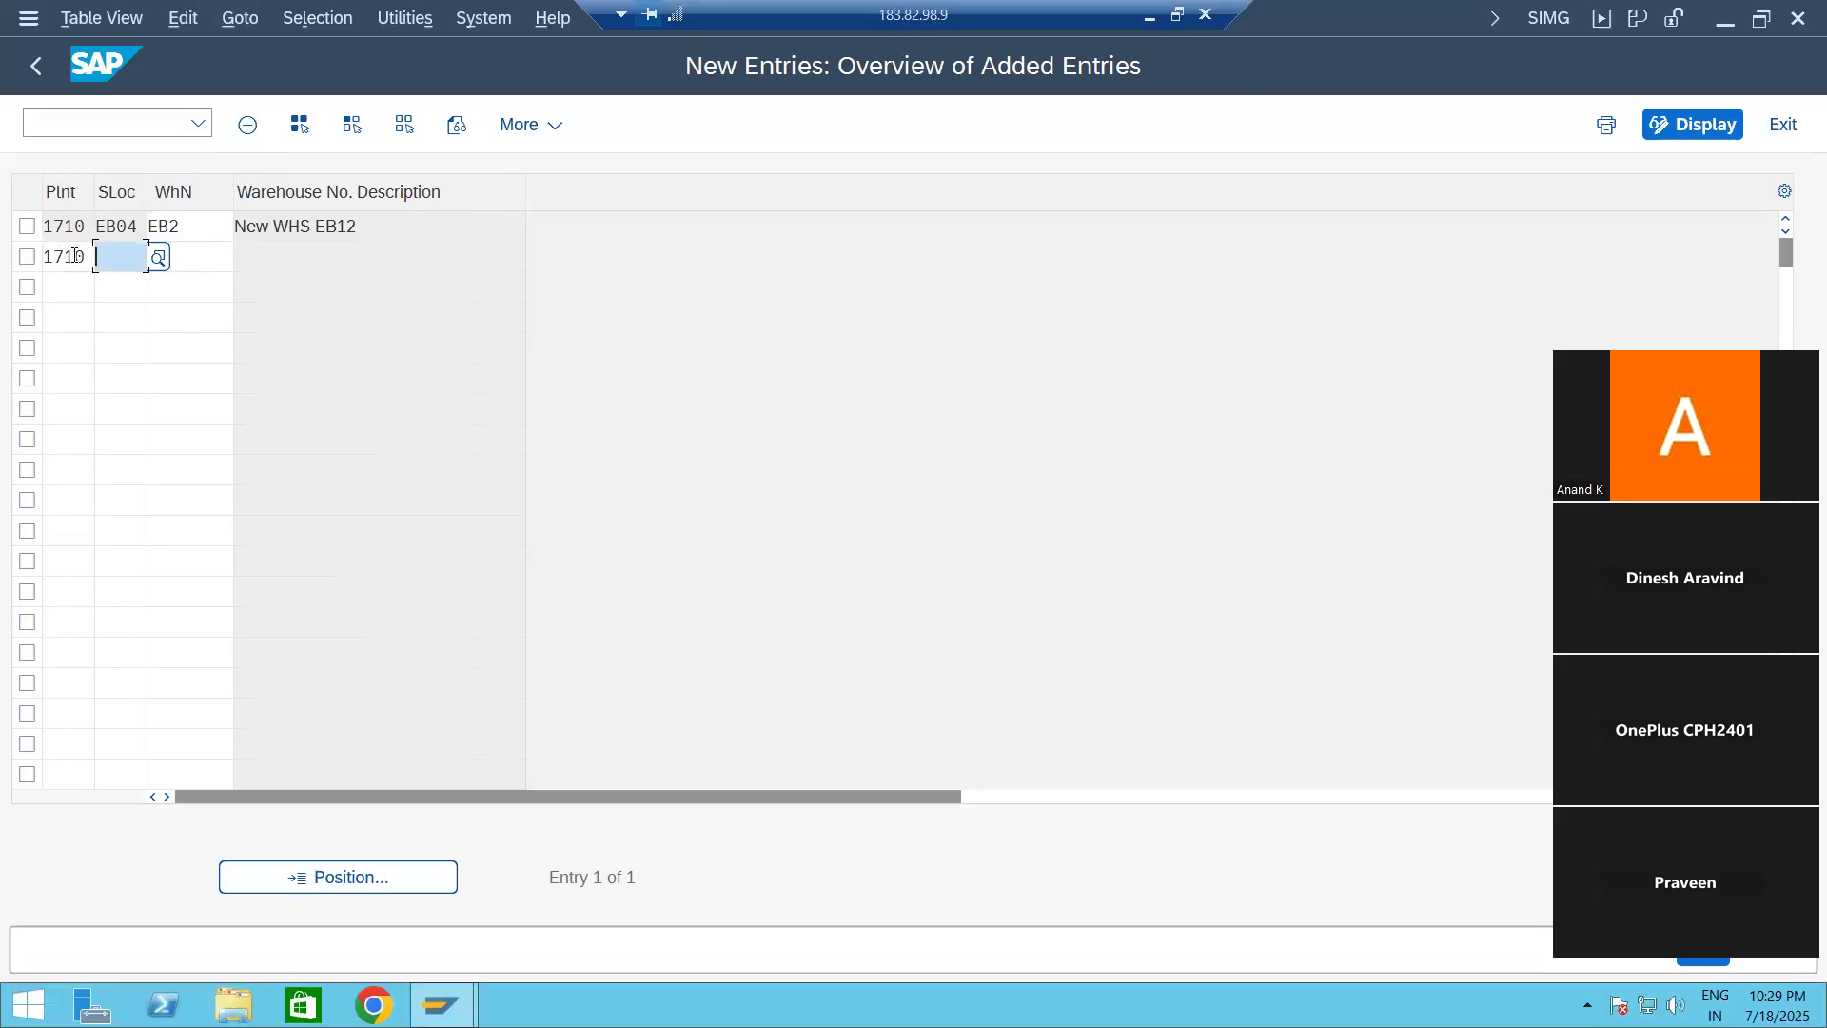
{"action": "type", "text": "EB05"}
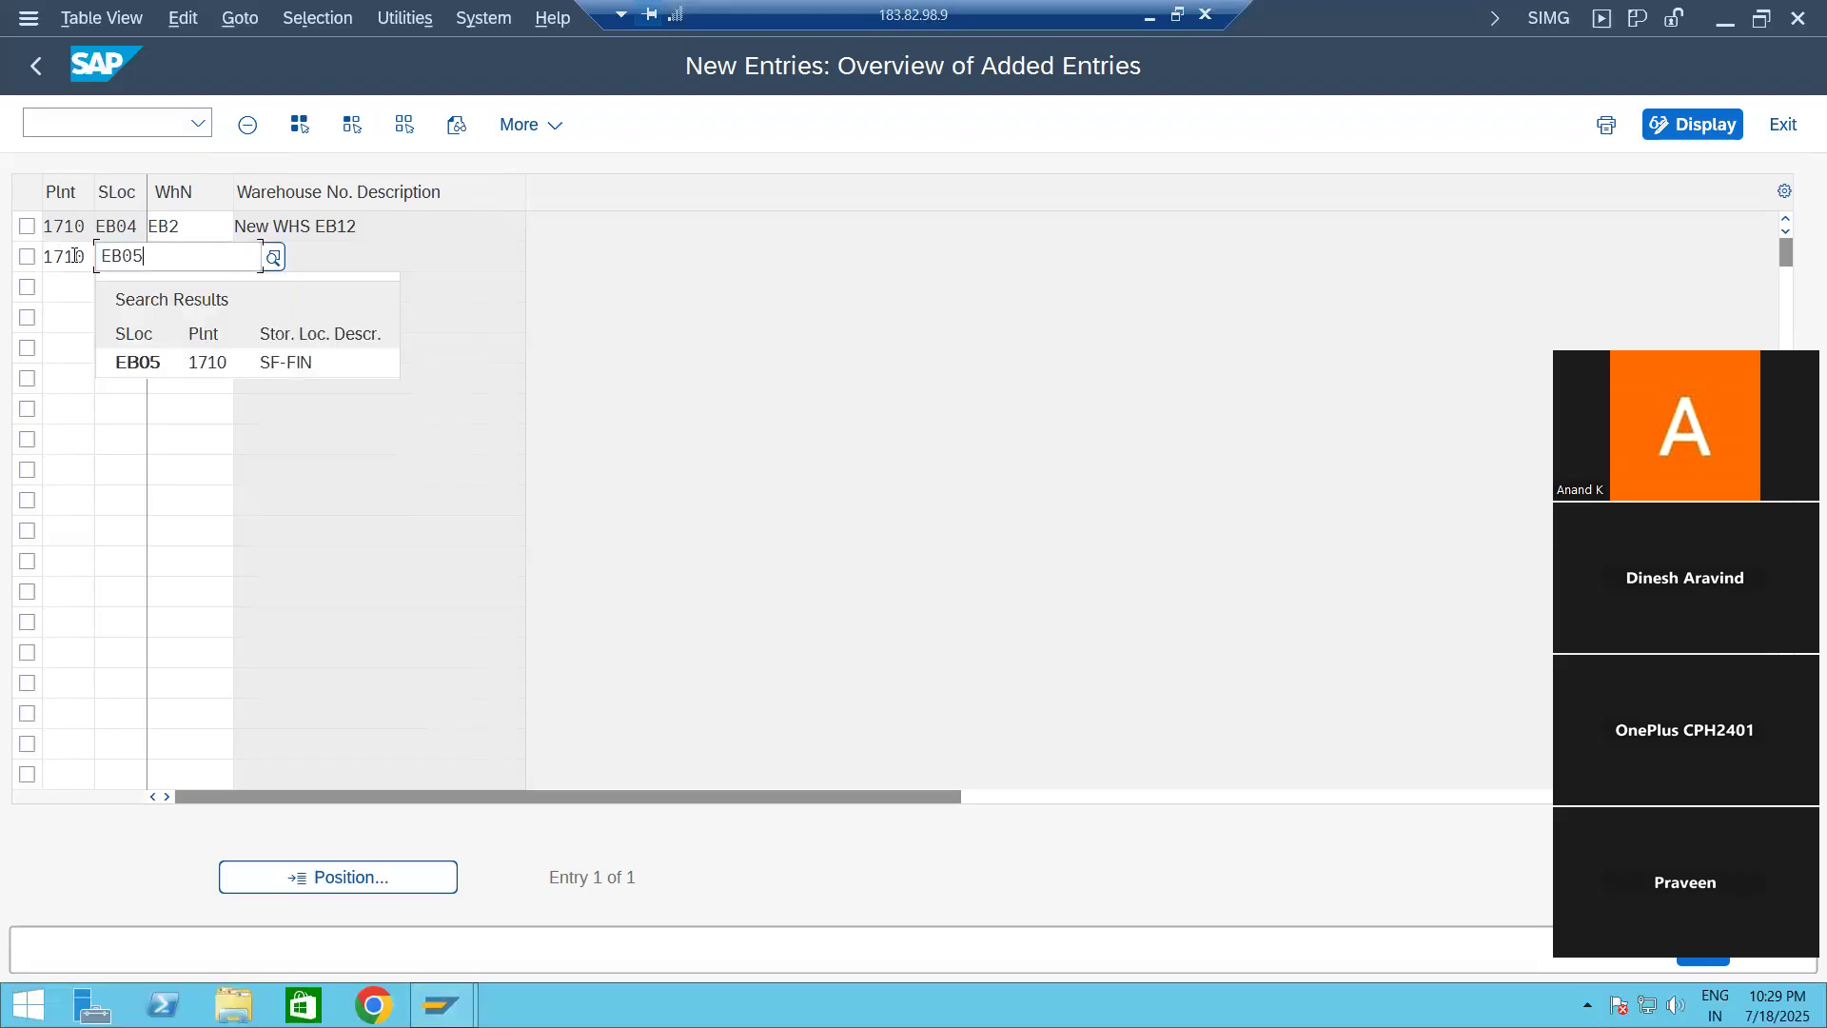
{"action": "key", "text": "Tab"}
{"action": "type", "text": "EB"}
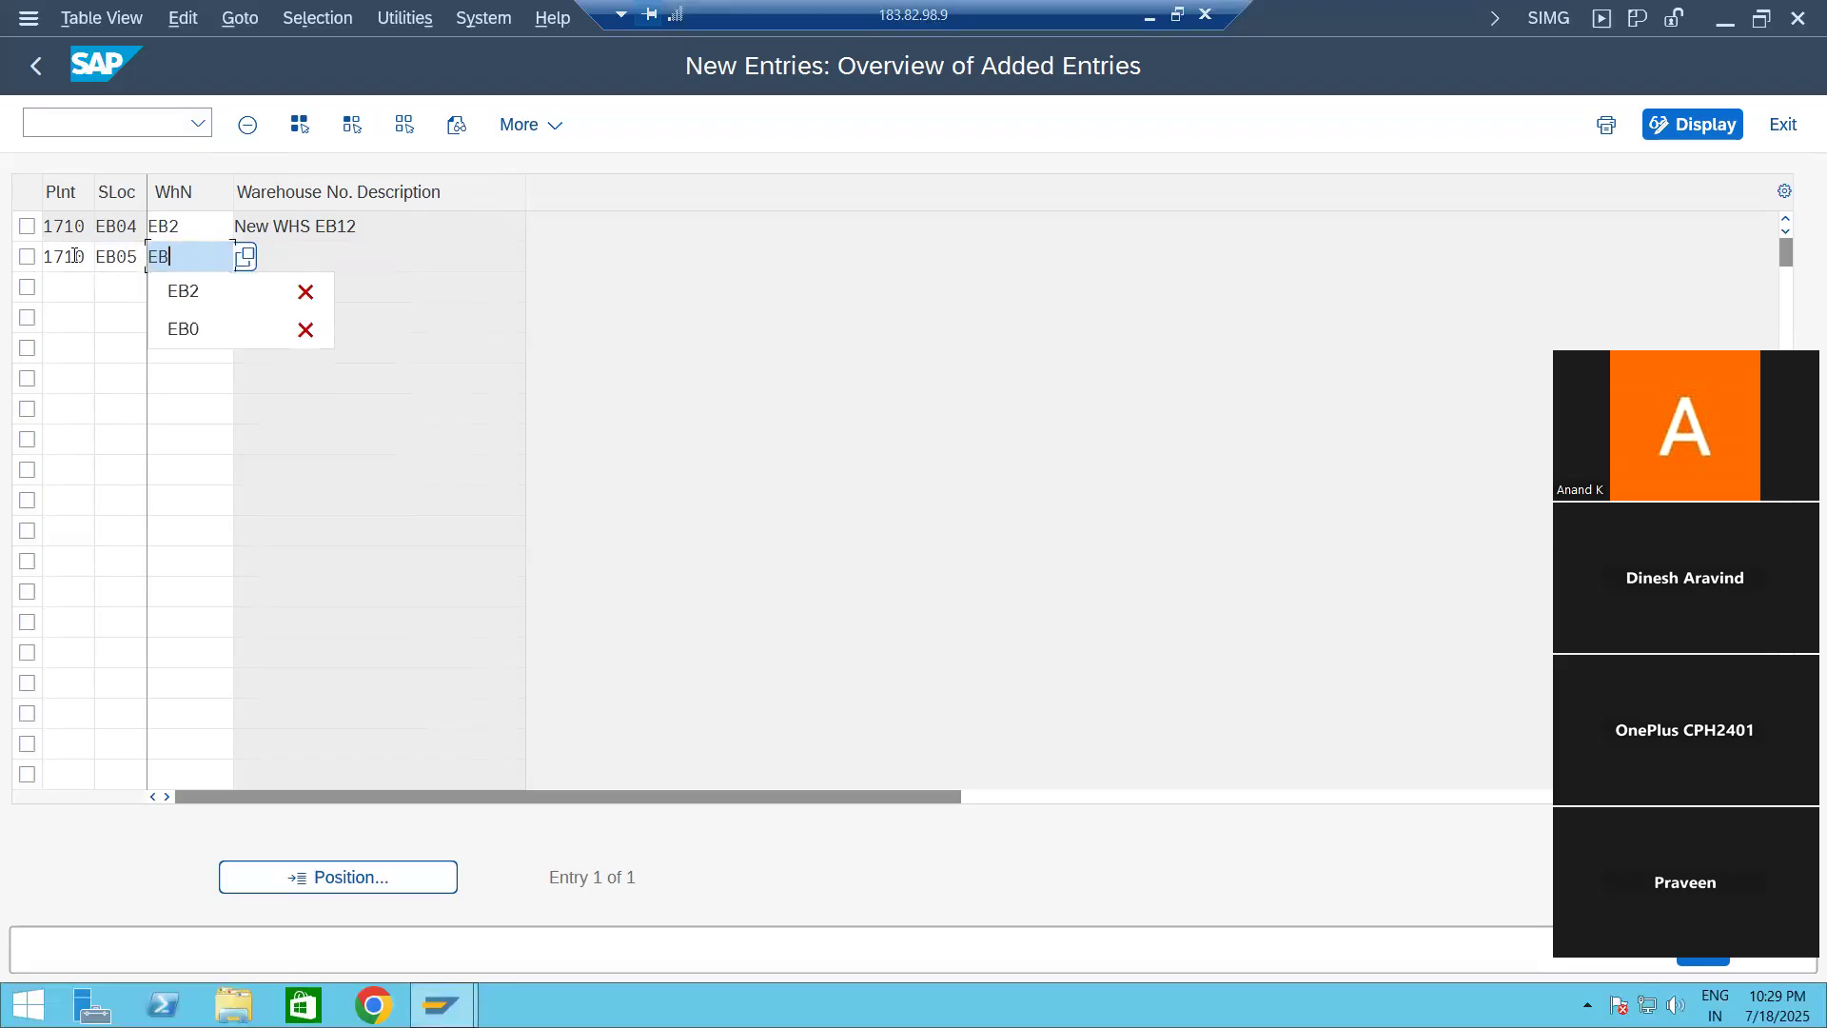
{"action": "type", "text": "2"}
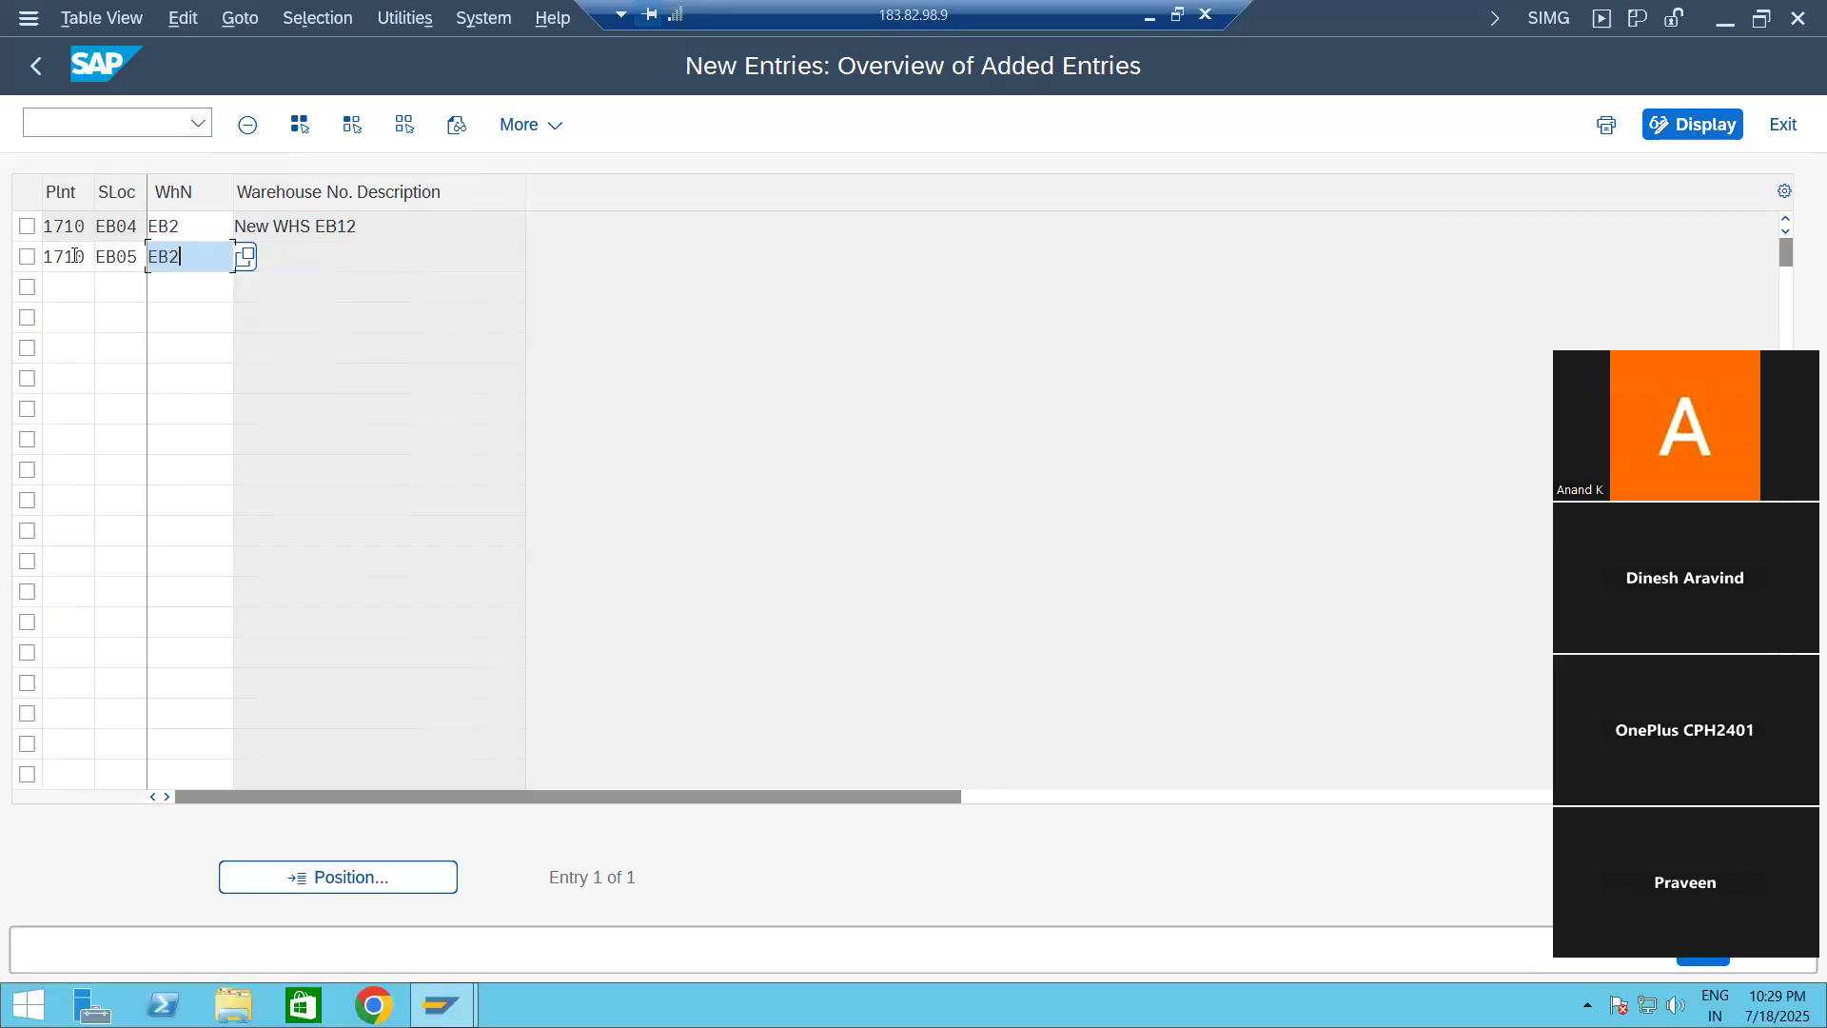
{"action": "key", "text": "Return"}
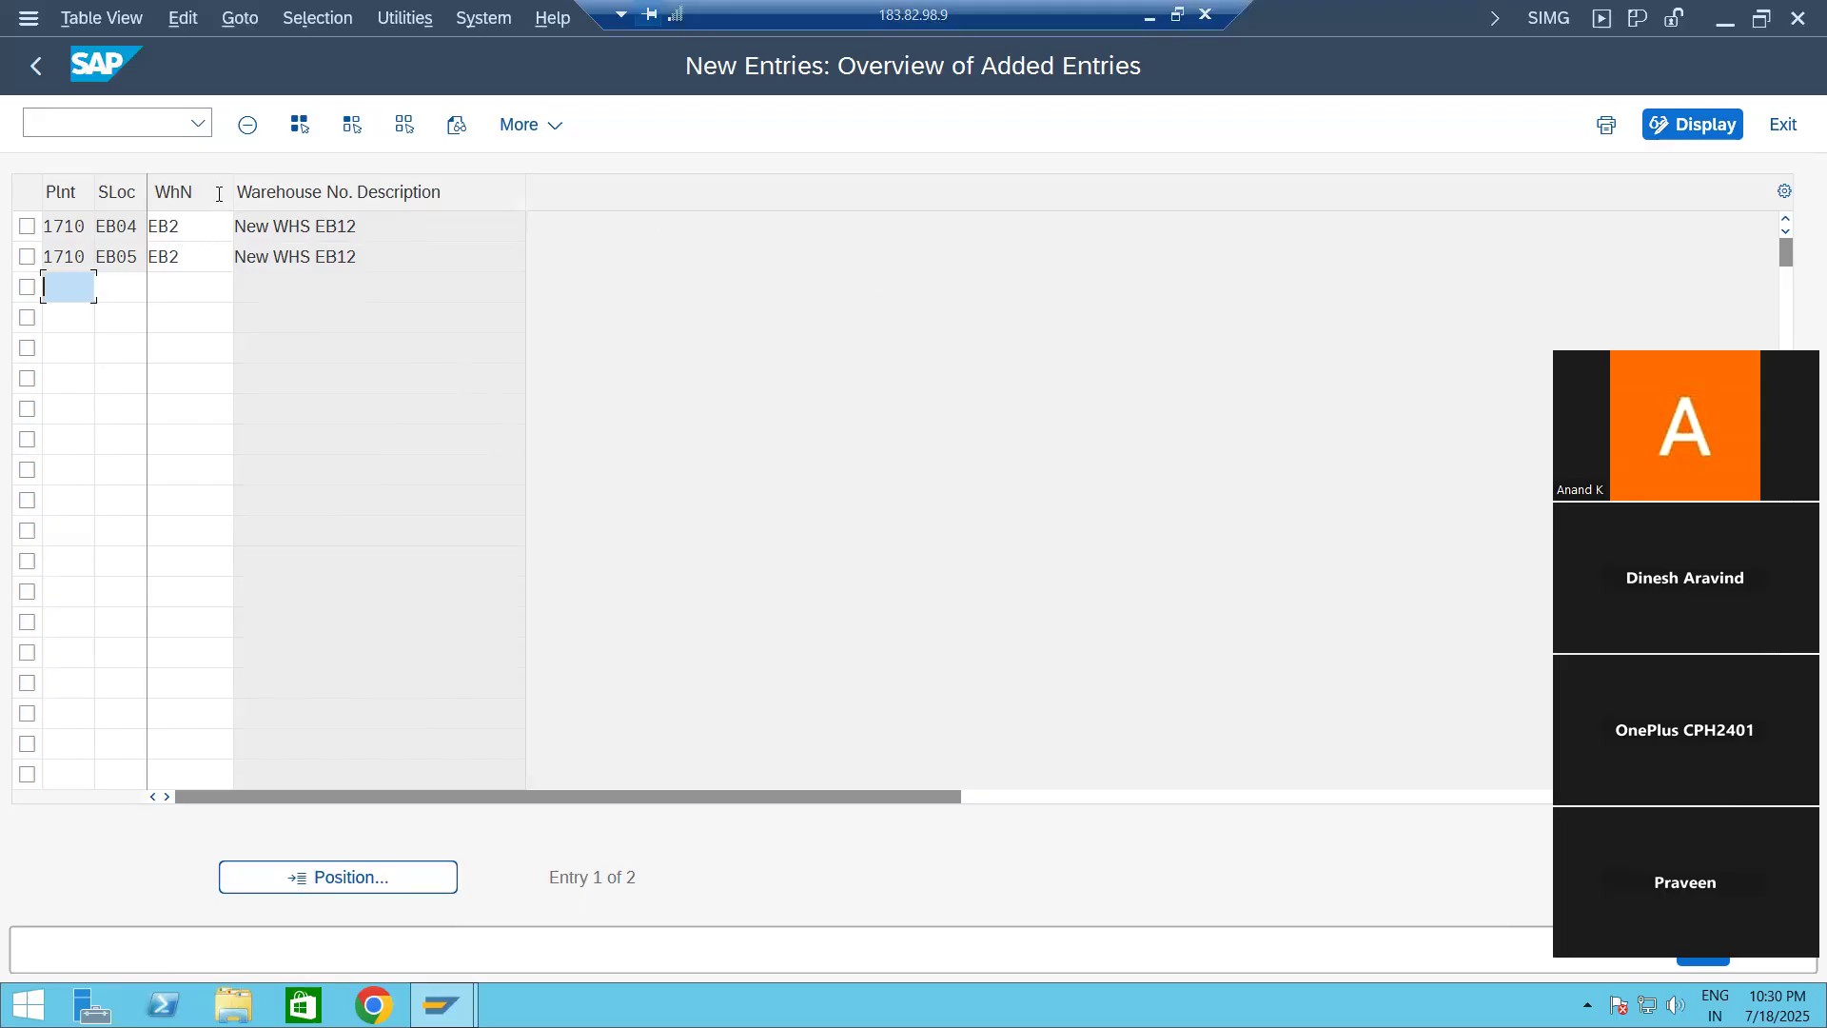
Step: Save the EB04 and EB05 warehouse assignments and record them in the customizing request "New EnterpriseStructure"
{"action": "left_click", "coordinate": [198, 224]}
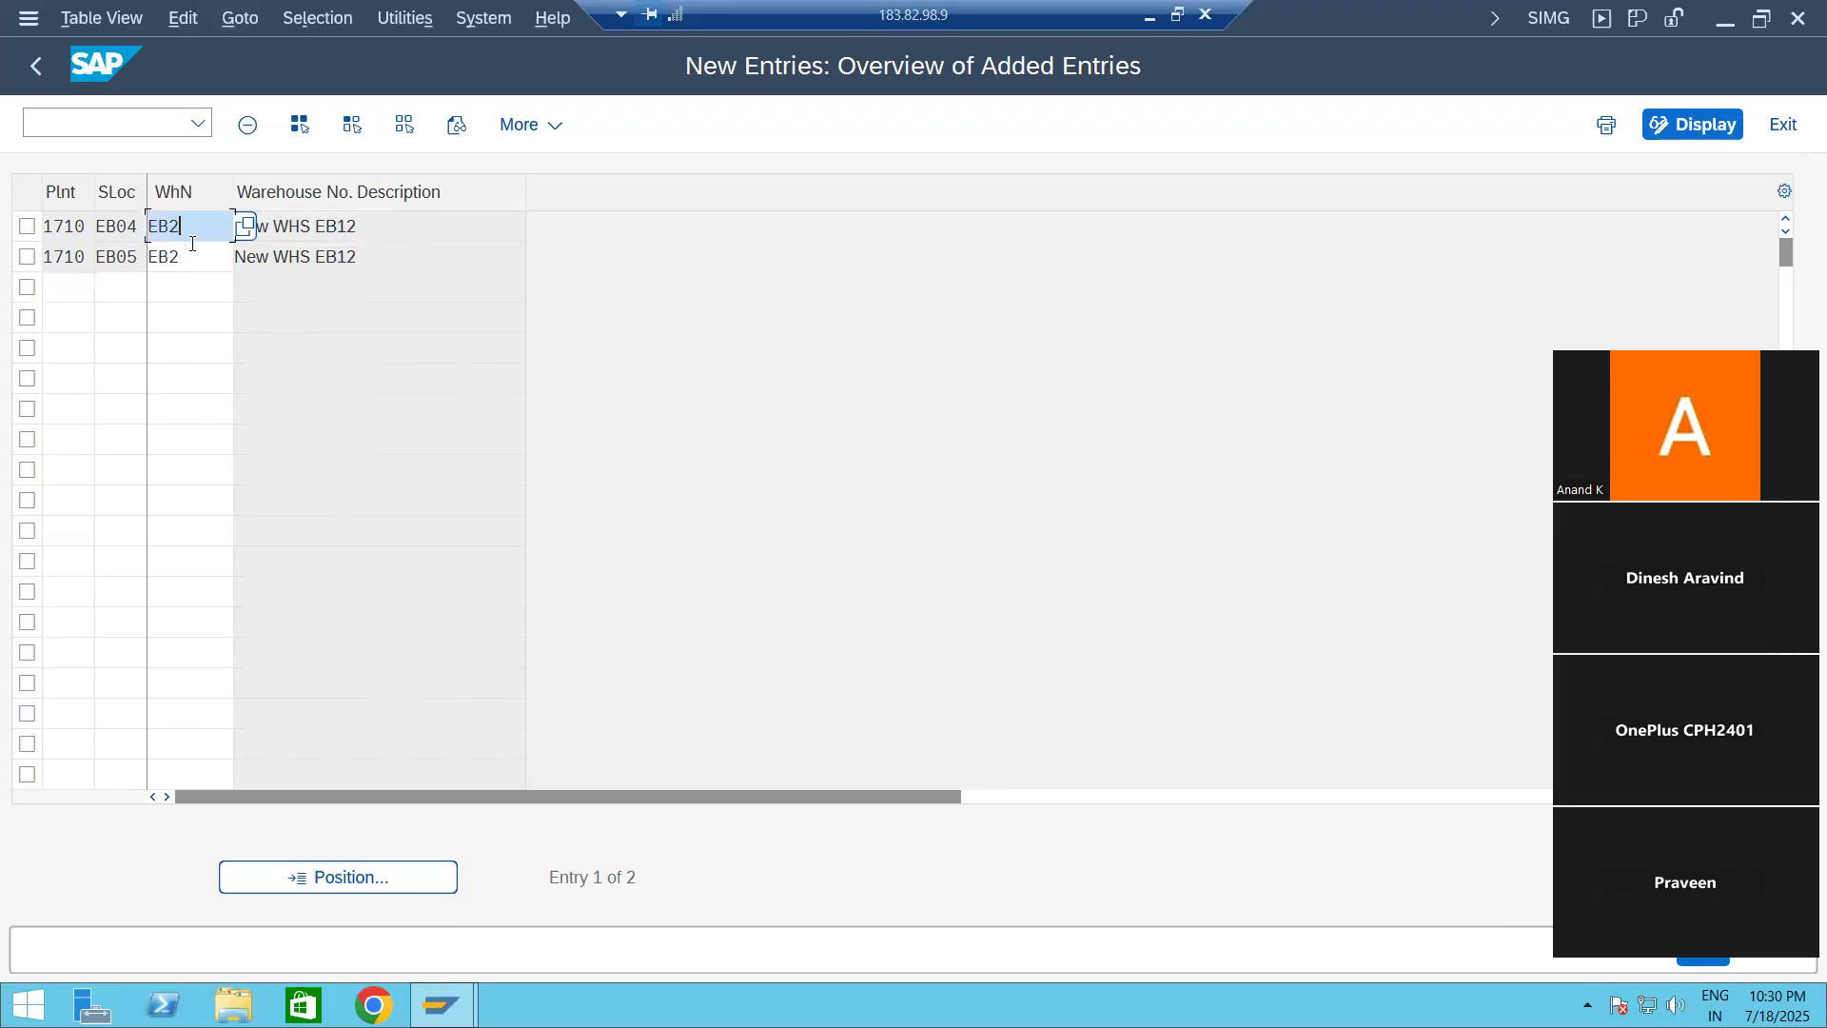
{"action": "left_click", "coordinate": [190, 257]}
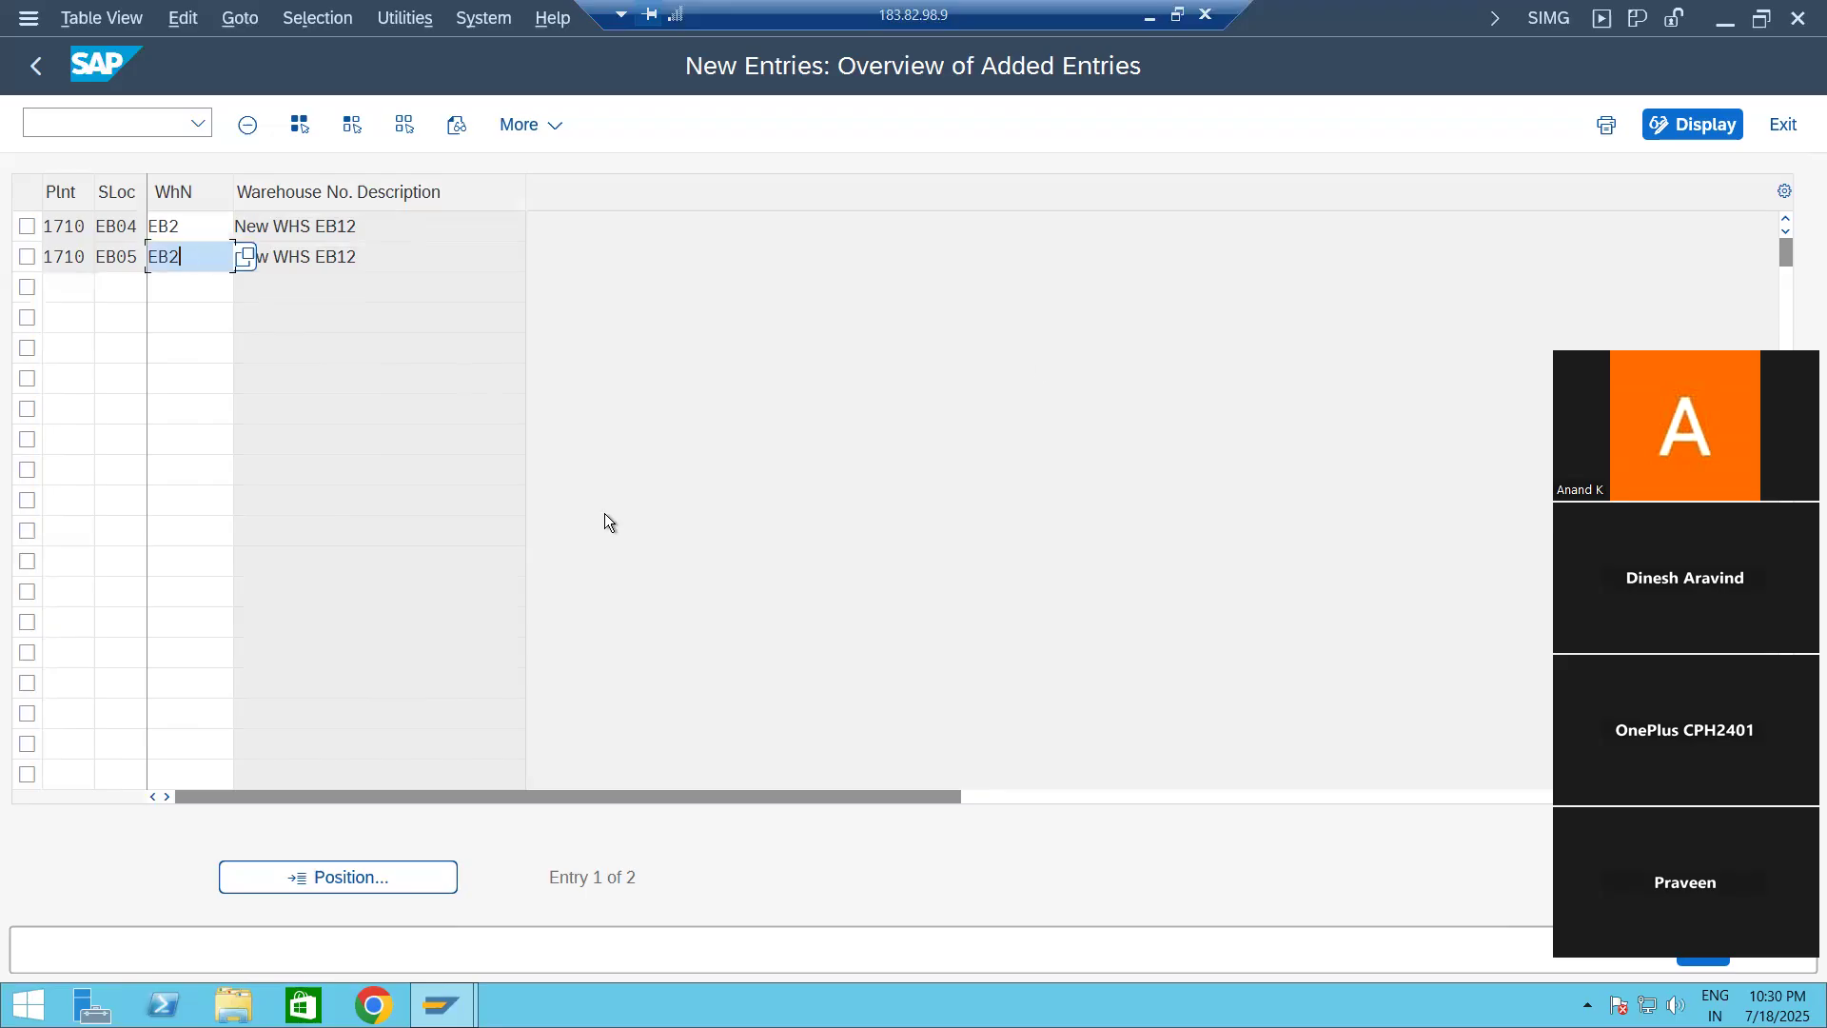
{"action": "key", "text": "Tab"}
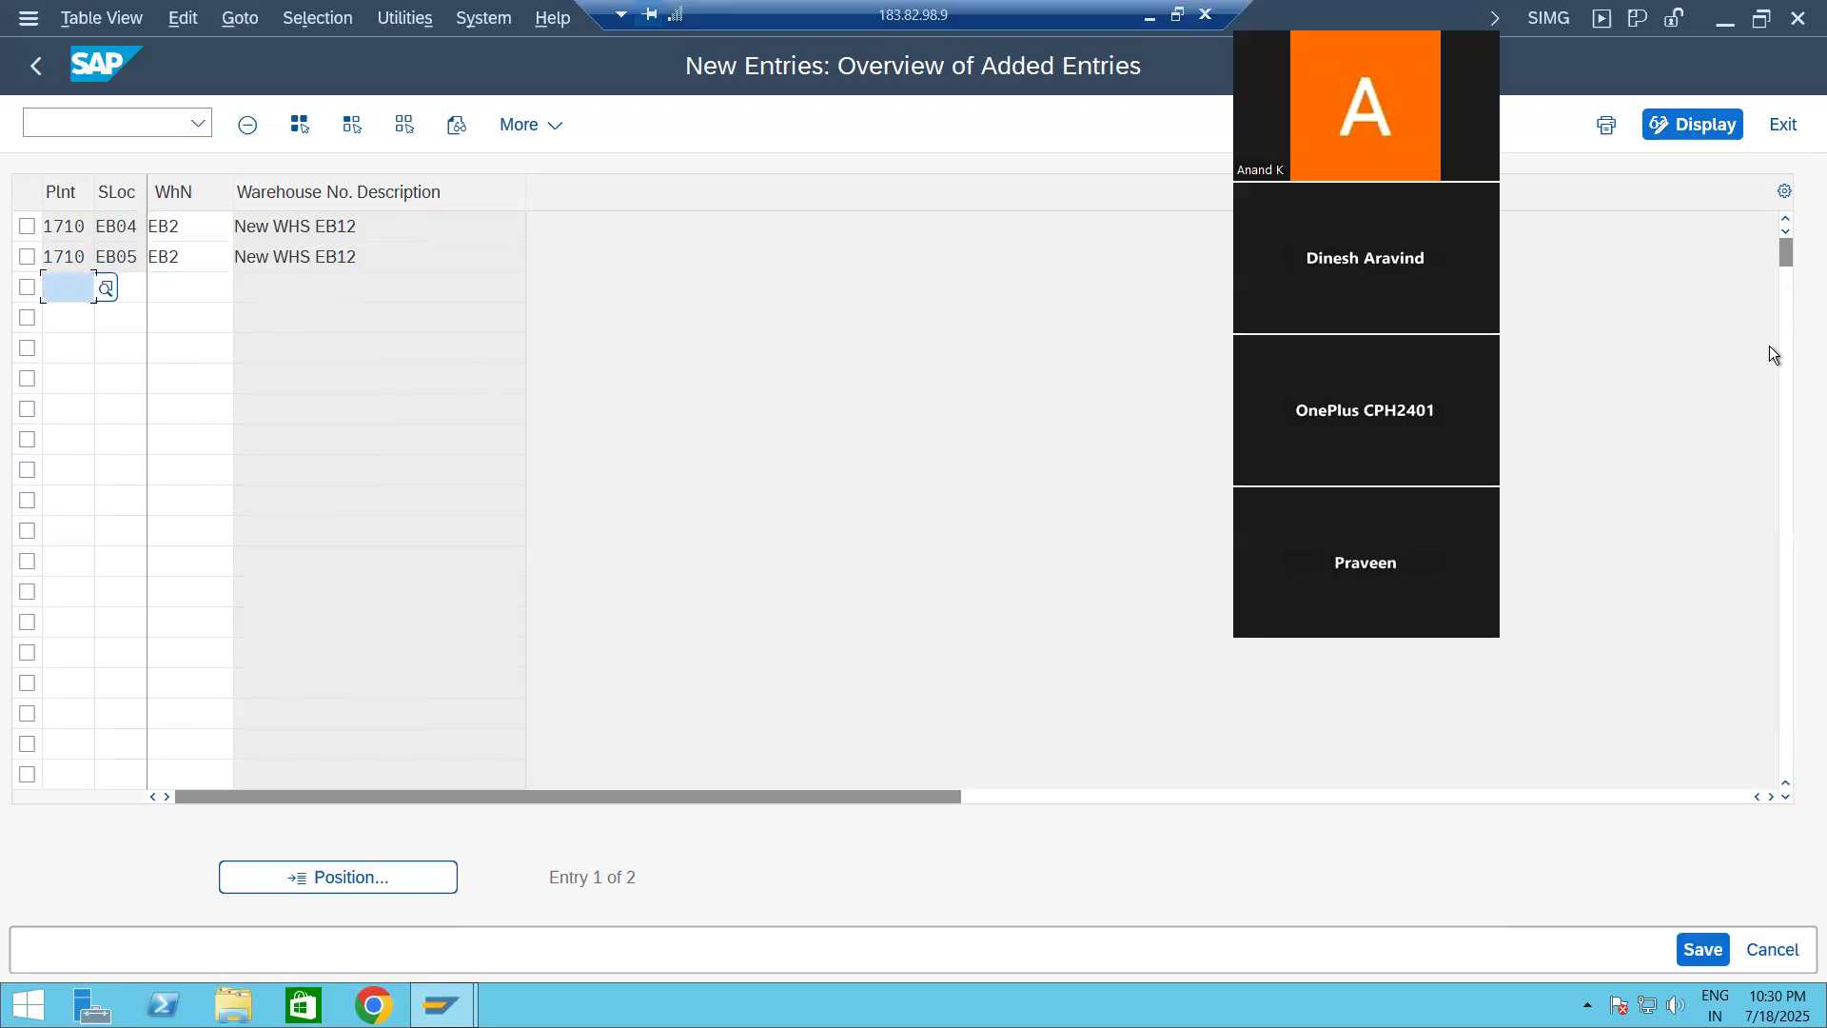
{"action": "left_click", "coordinate": [1696, 947]}
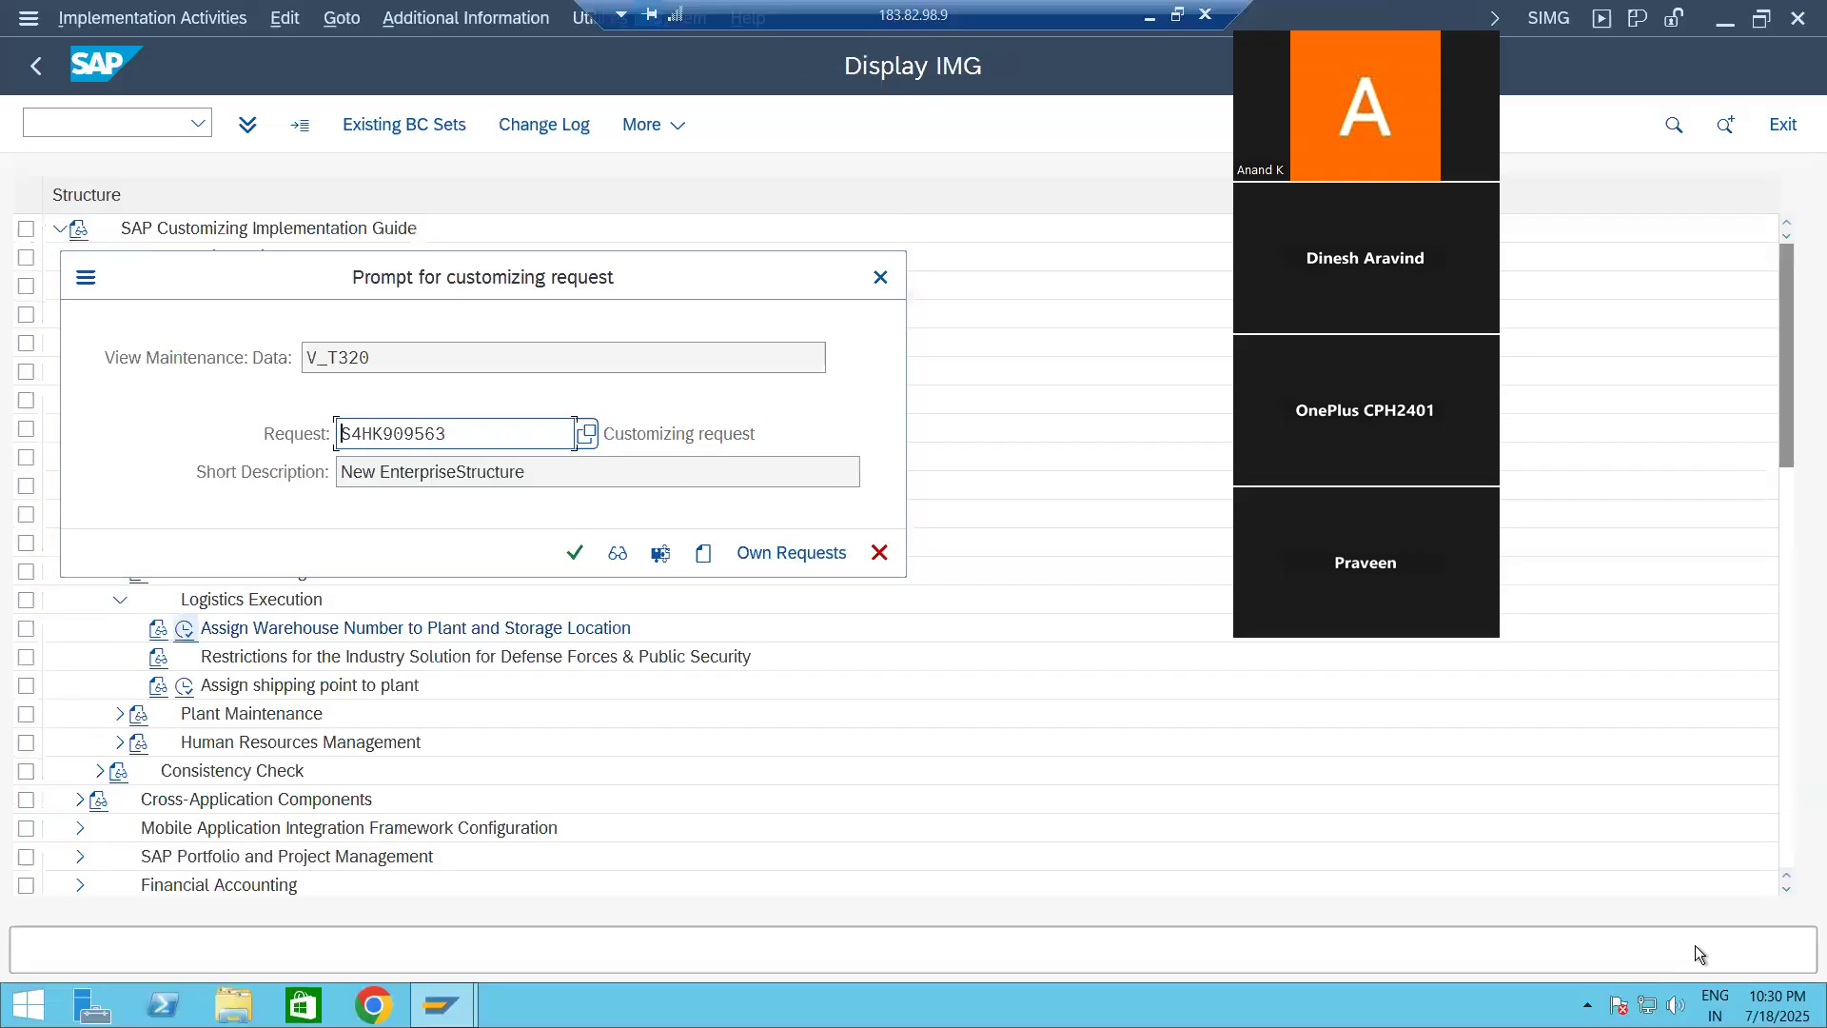
{"action": "left_click", "coordinate": [575, 553]}
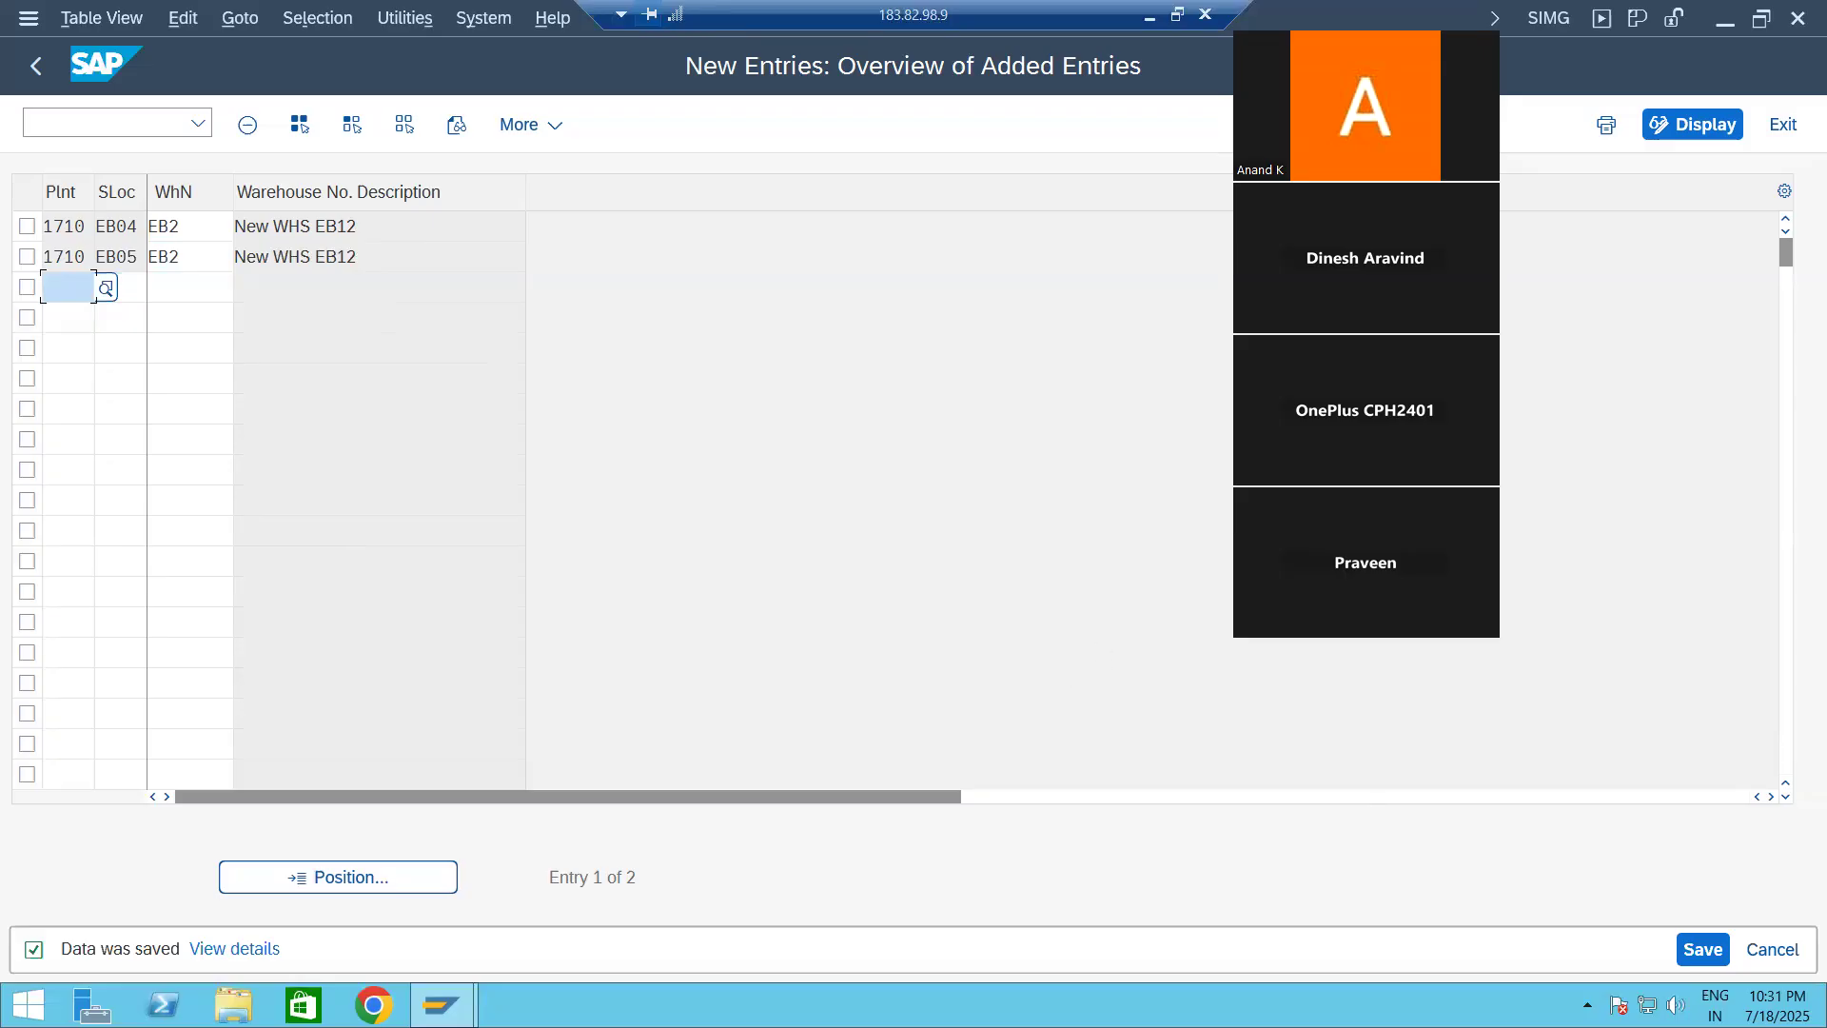
Step: Save the warehouse assignments again, return to the customizing guide, and collapse the Enterprise Structure branch
{"action": "left_click", "coordinate": [1694, 951]}
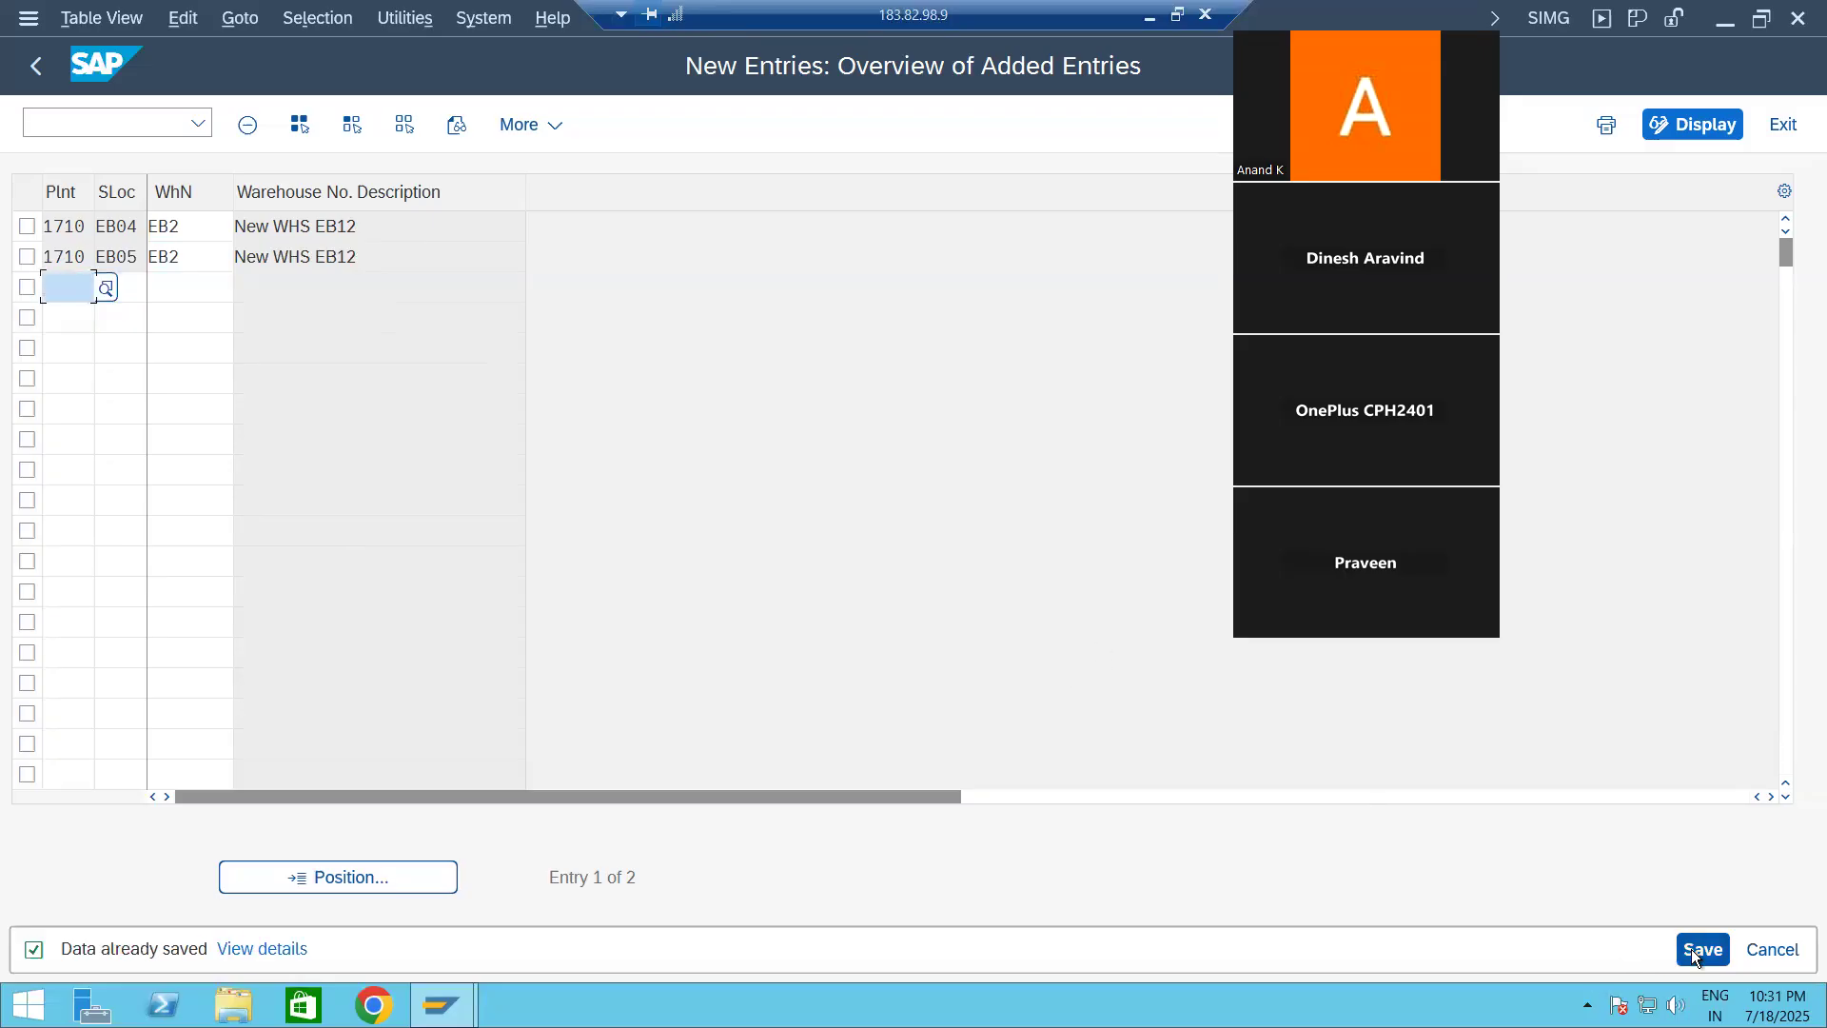
{"action": "left_click", "coordinate": [38, 65]}
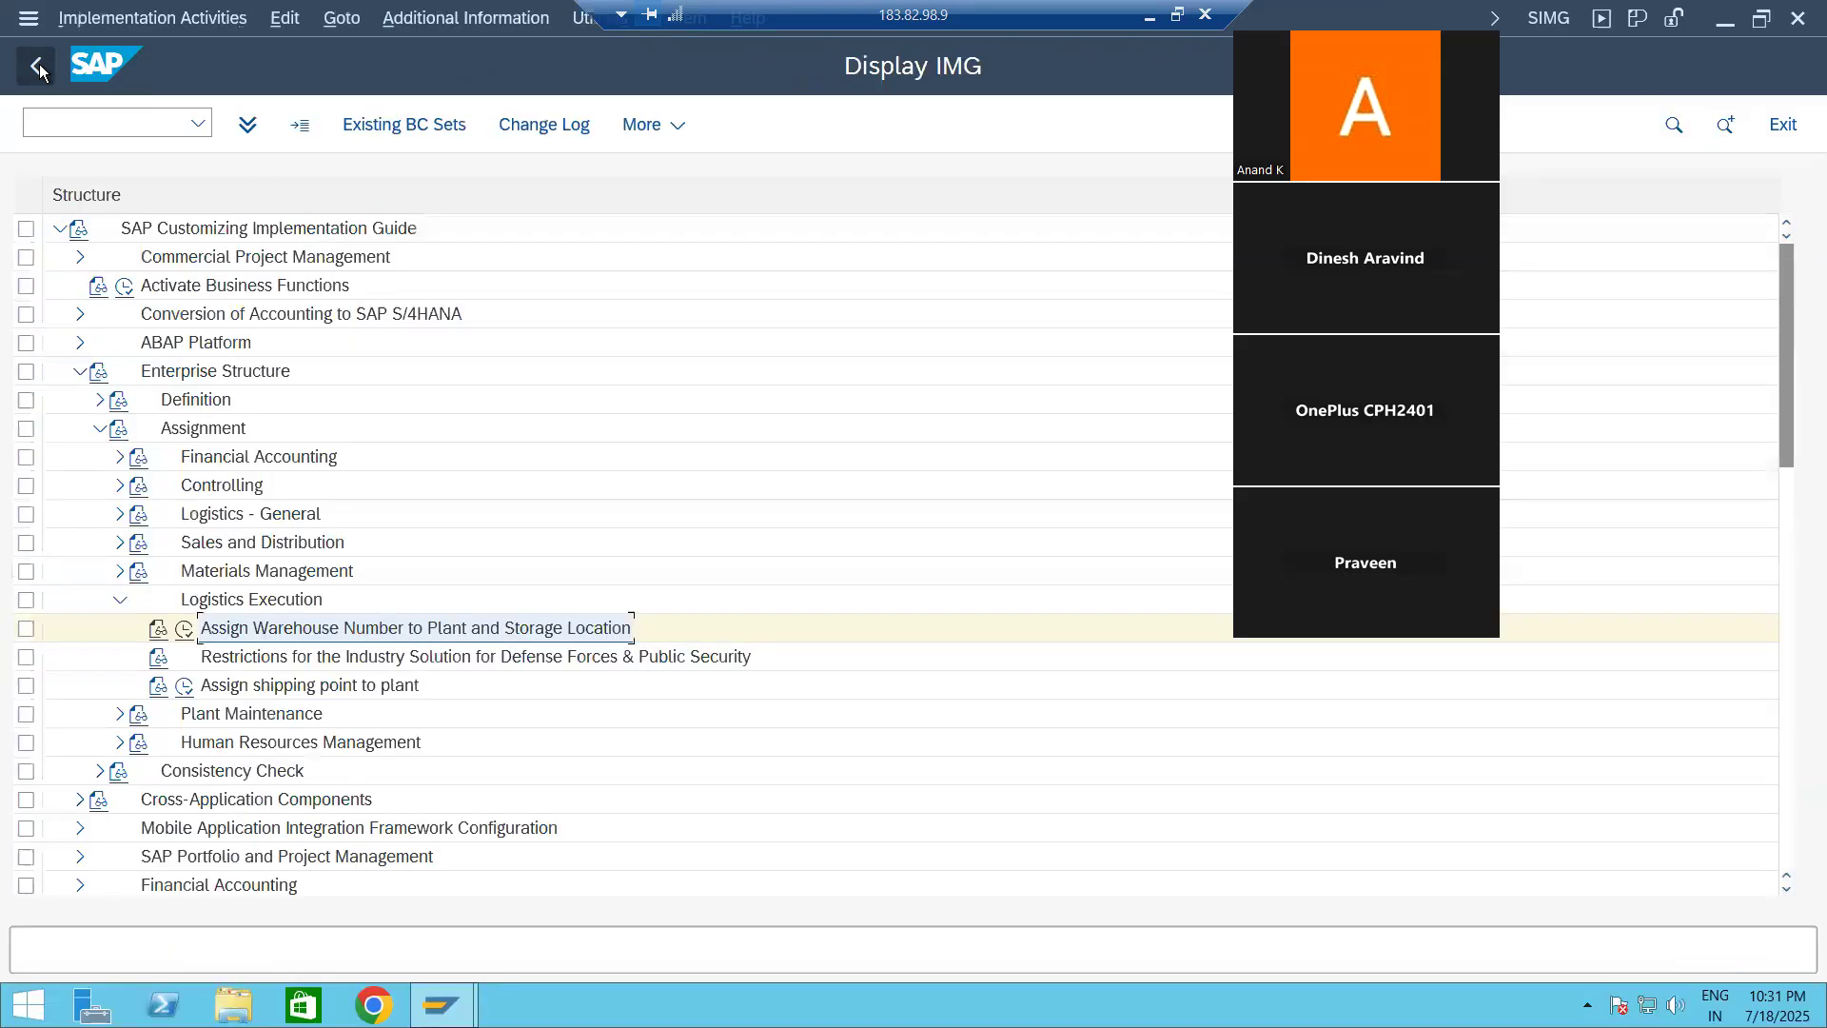
{"action": "left_click", "coordinate": [121, 601]}
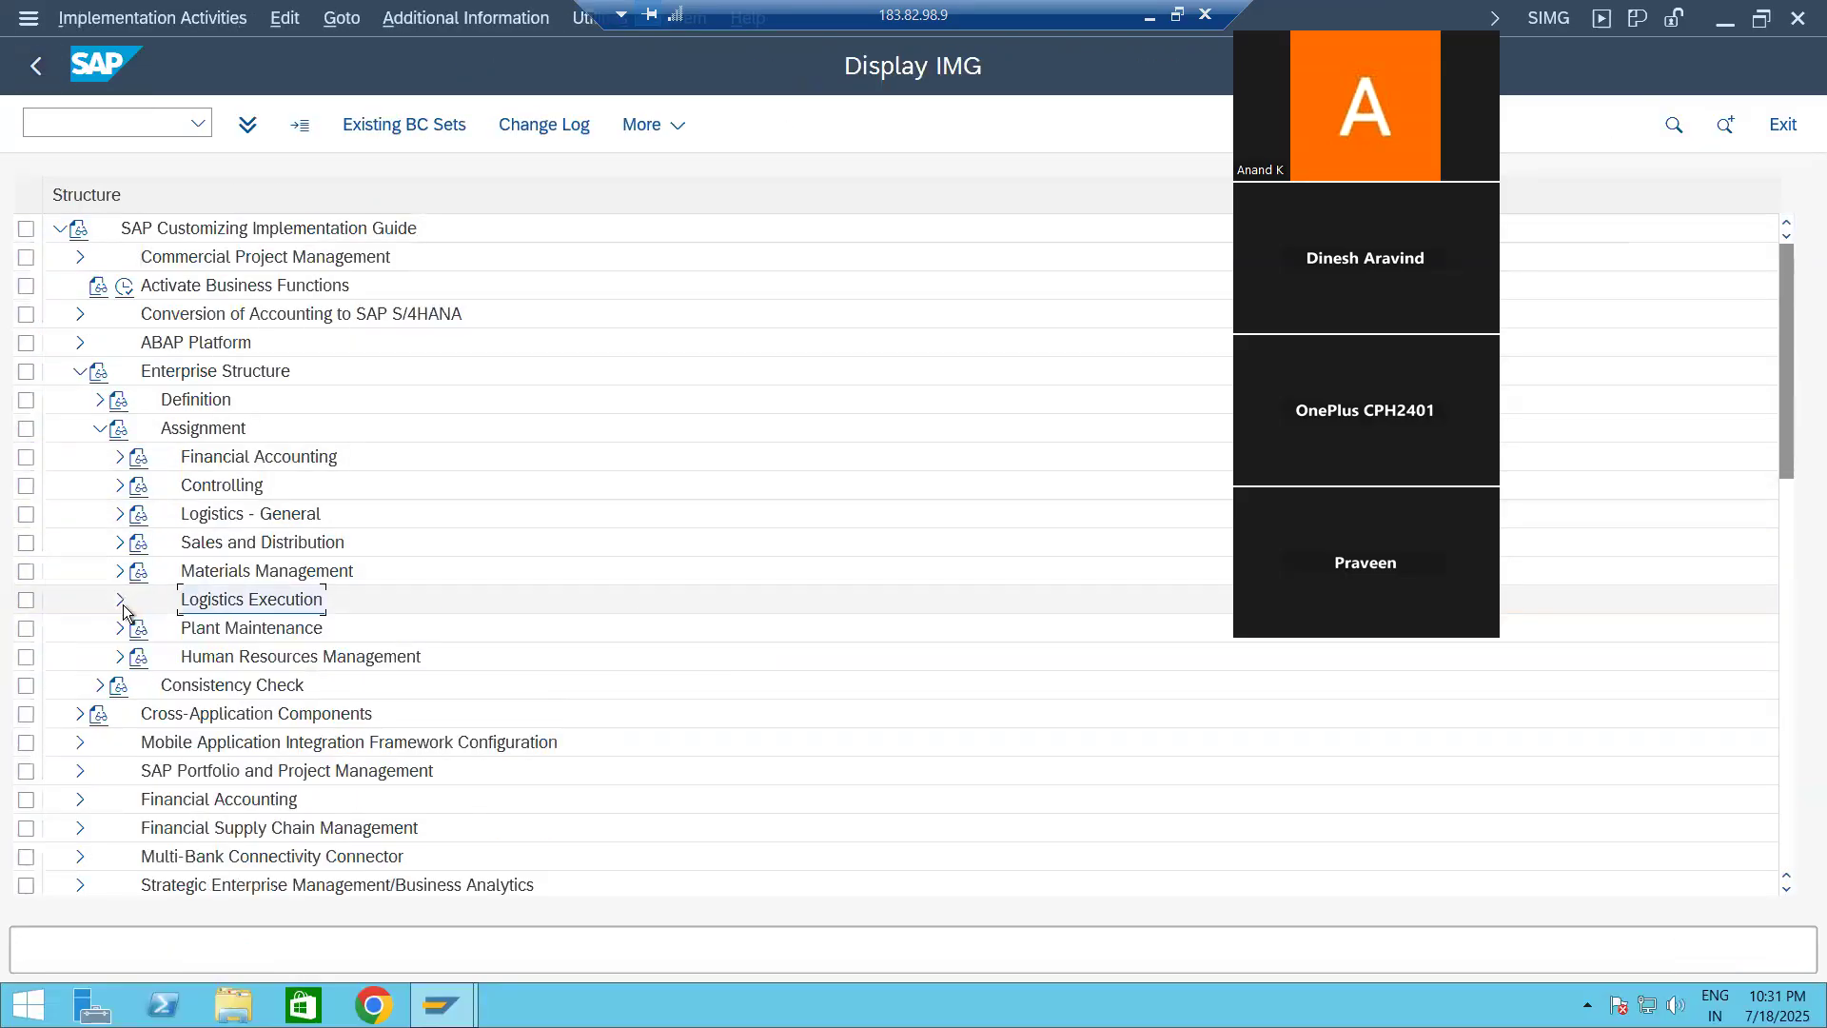
{"action": "left_click", "coordinate": [101, 428]}
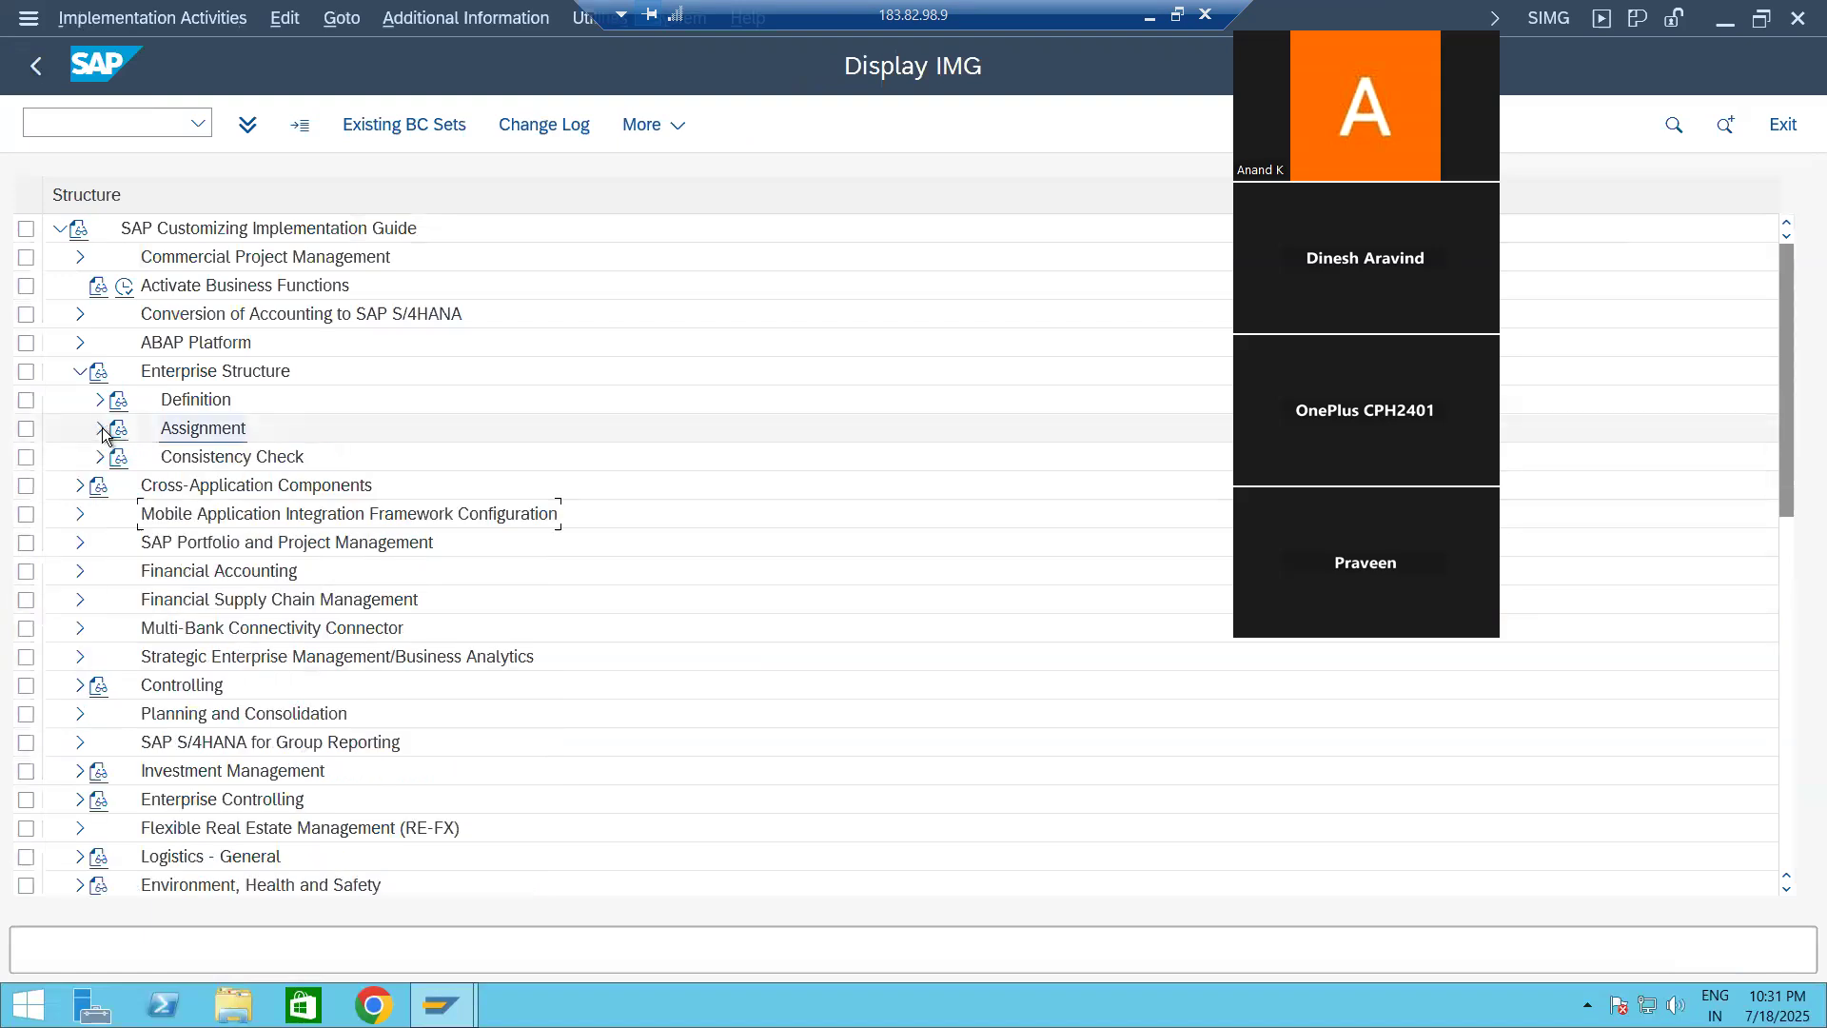
{"action": "left_click", "coordinate": [82, 373]}
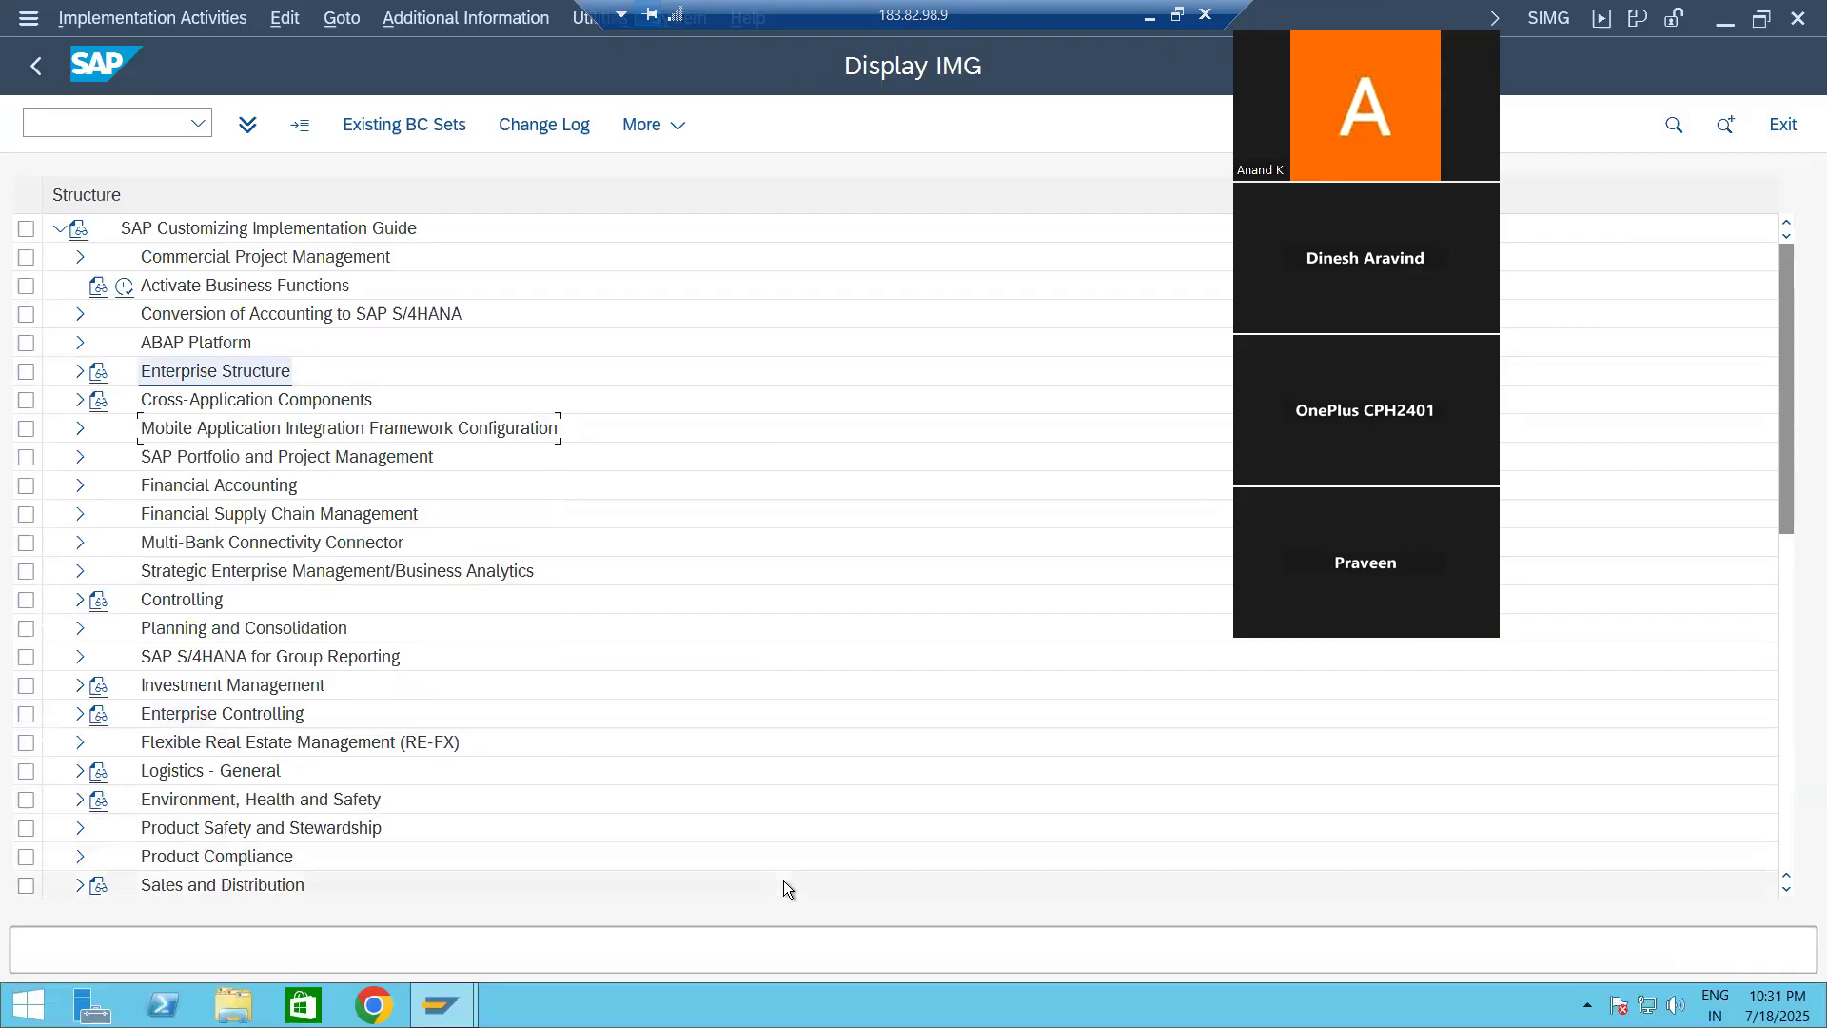
Step: Open the overview of Define Warehouse Numbers under SCM Extended Warehouse Management, Extended Warehouse Management, Master Data
{"action": "left_click", "coordinate": [1787, 889]}
{"action": "left_click", "coordinate": [1786, 889]}
{"action": "left_click", "coordinate": [1786, 889]}
{"action": "left_click", "coordinate": [1787, 889]}
{"action": "left_click", "coordinate": [1787, 889]}
{"action": "left_click", "coordinate": [1786, 889]}
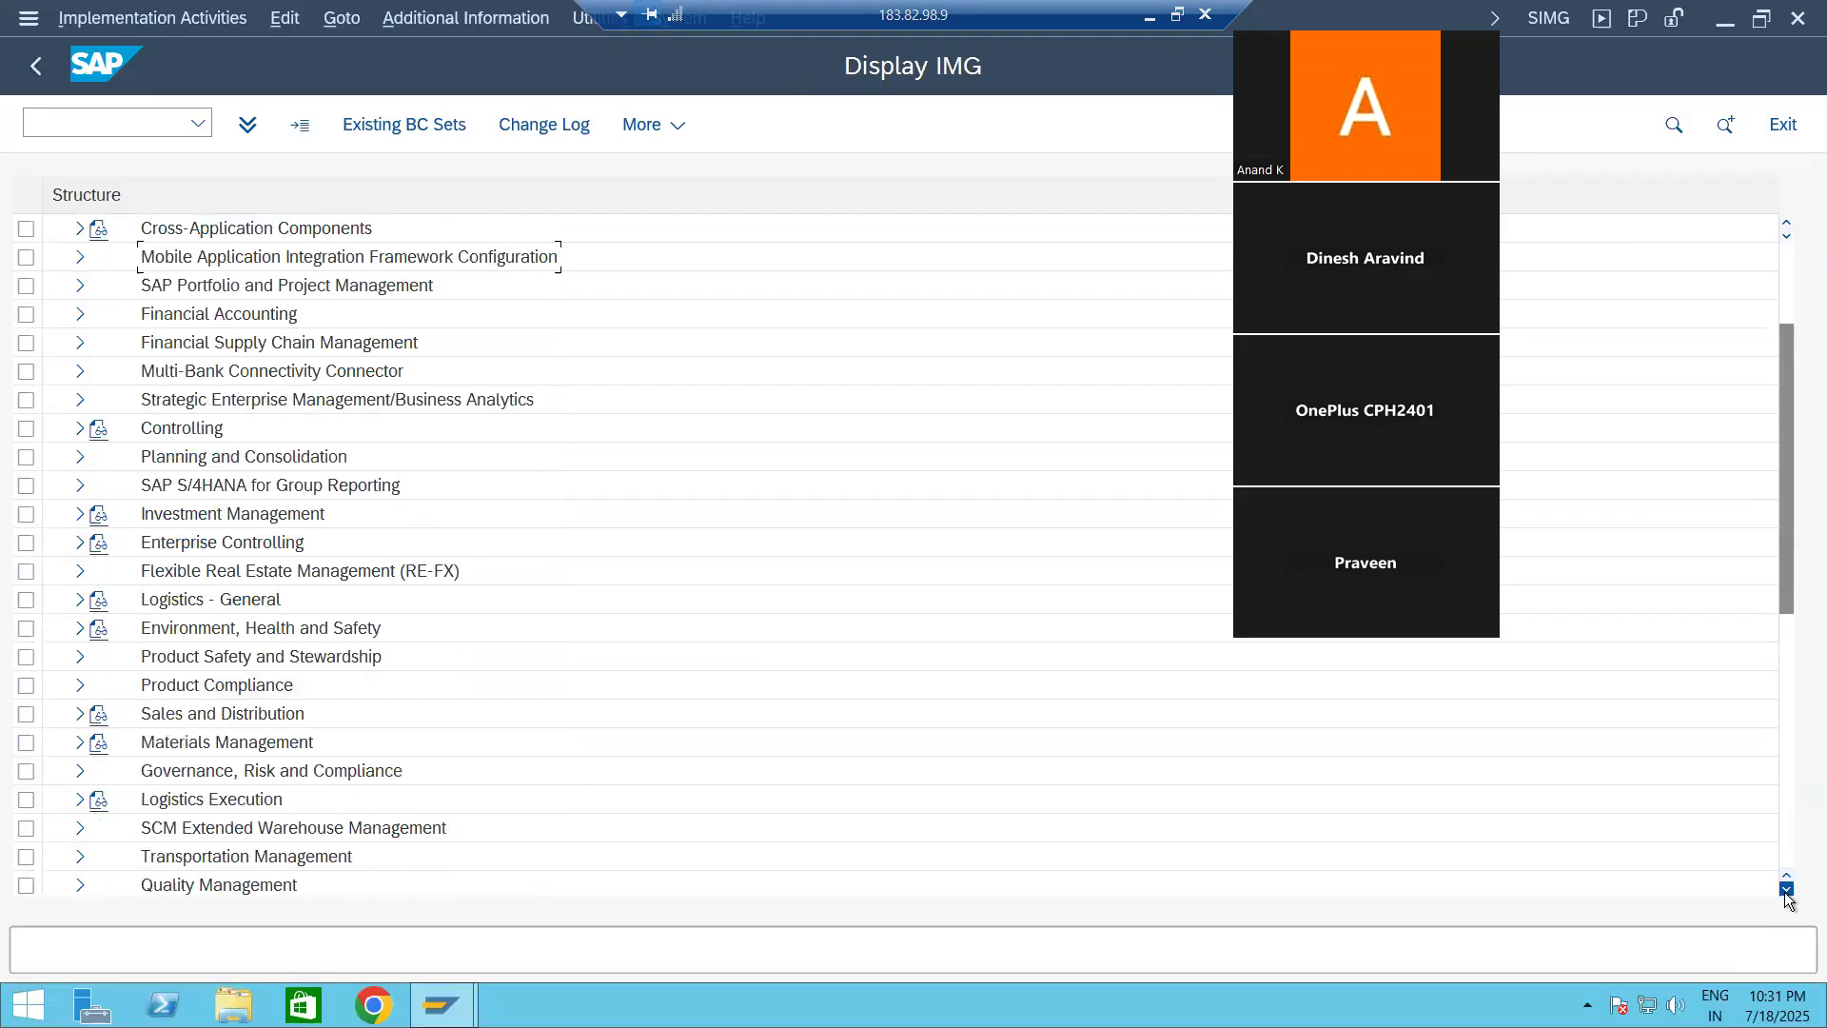
{"action": "left_click", "coordinate": [1786, 889]}
{"action": "scroll", "coordinate": [1787, 899], "scroll_direction": "down", "scroll_amount": 1}
{"action": "left_click", "coordinate": [77, 716]}
{"action": "left_click", "coordinate": [101, 746]}
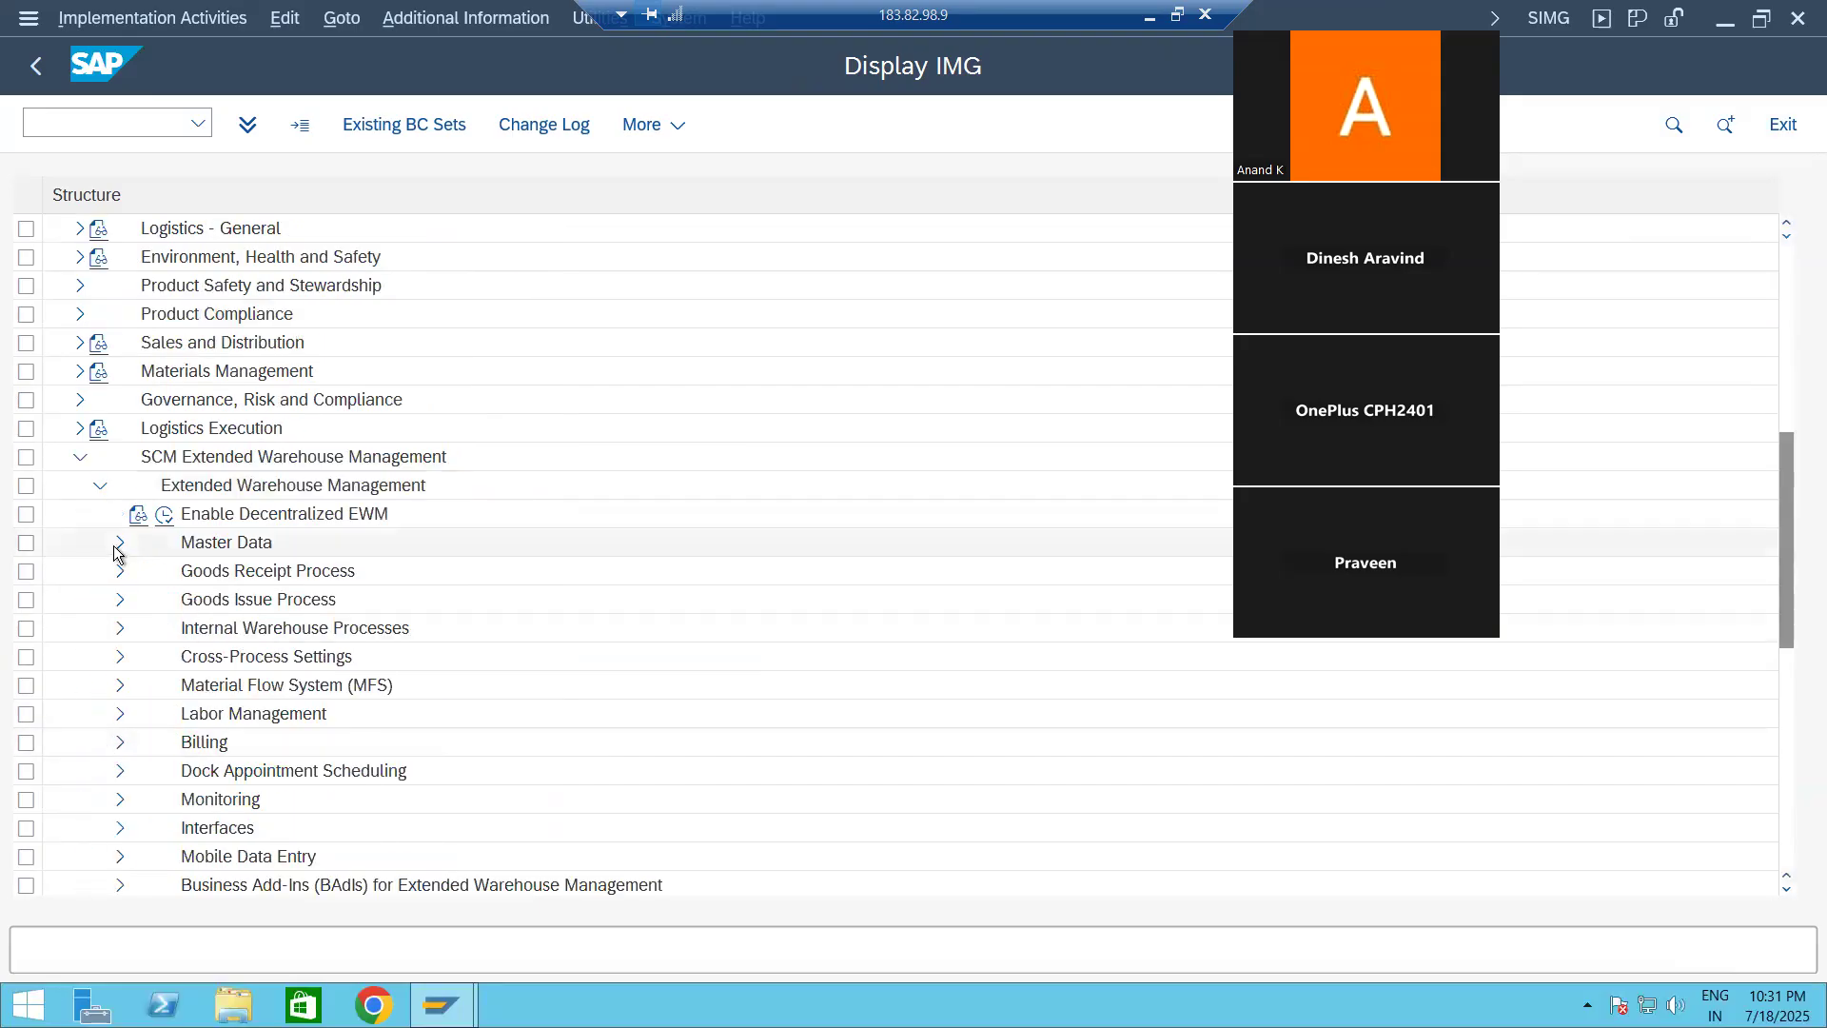
{"action": "left_click", "coordinate": [118, 544]}
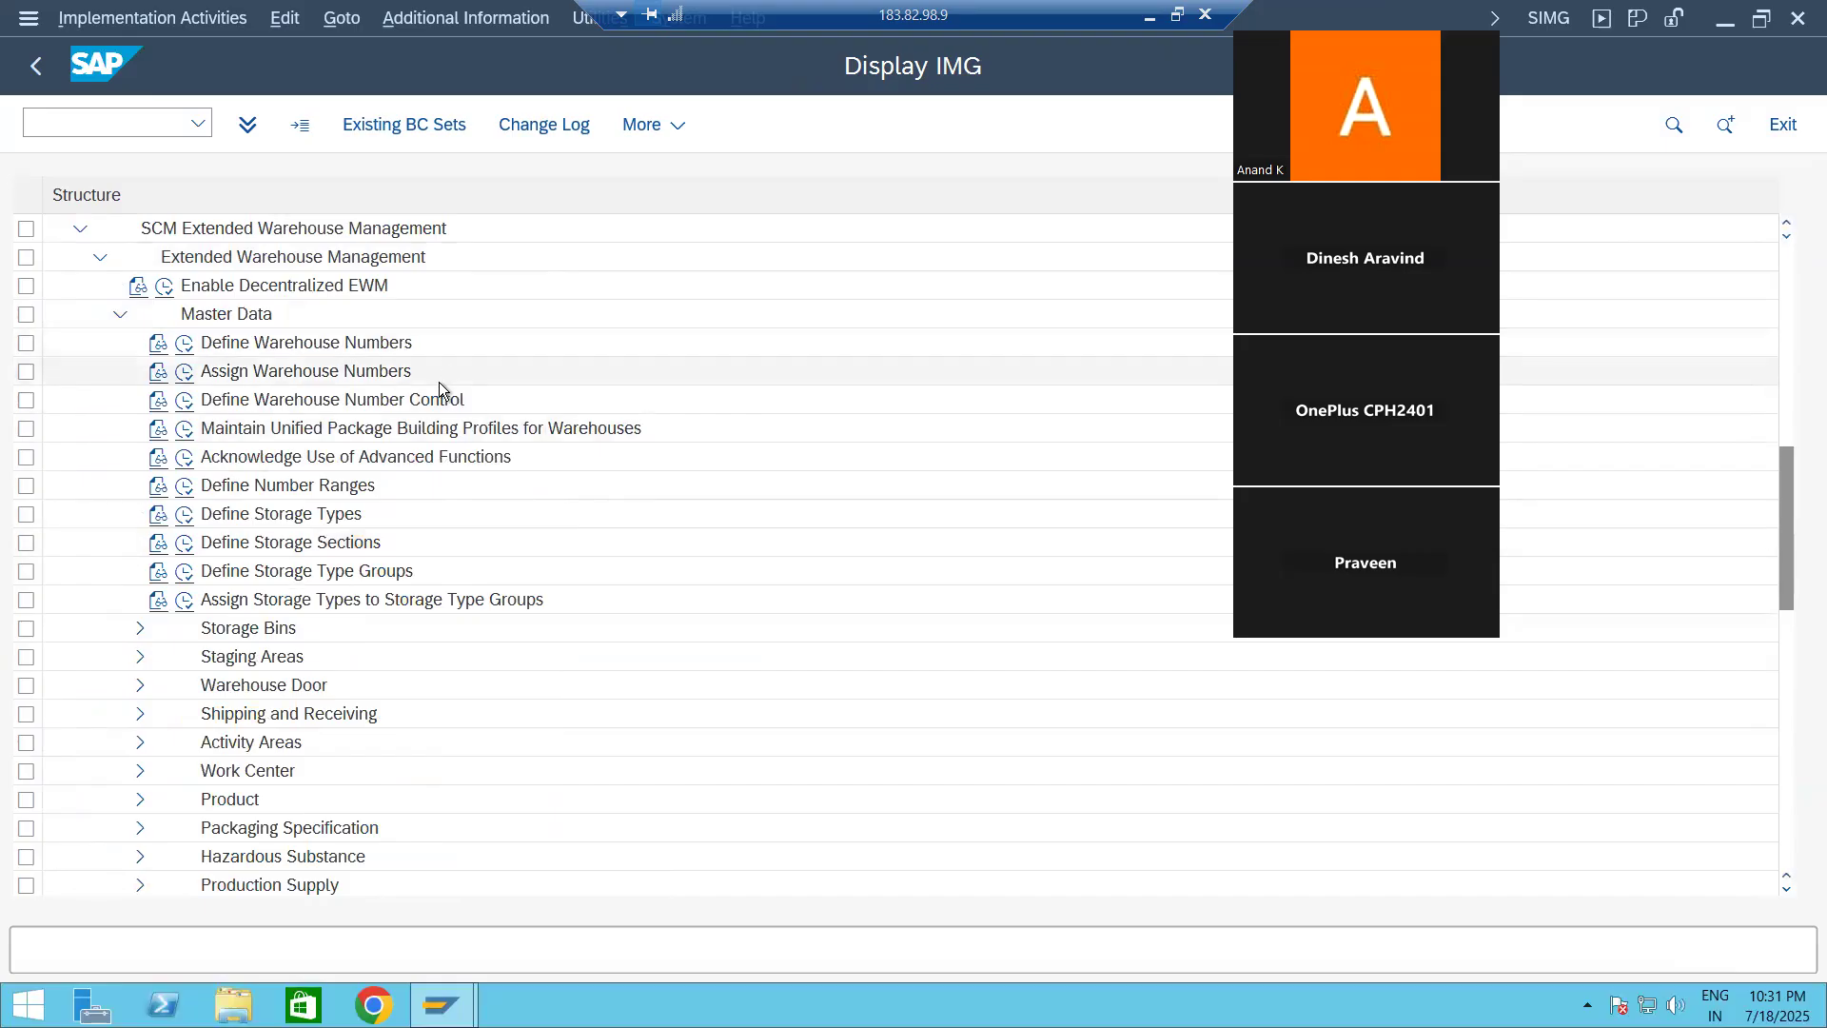
{"action": "double_click", "coordinate": [183, 348]}
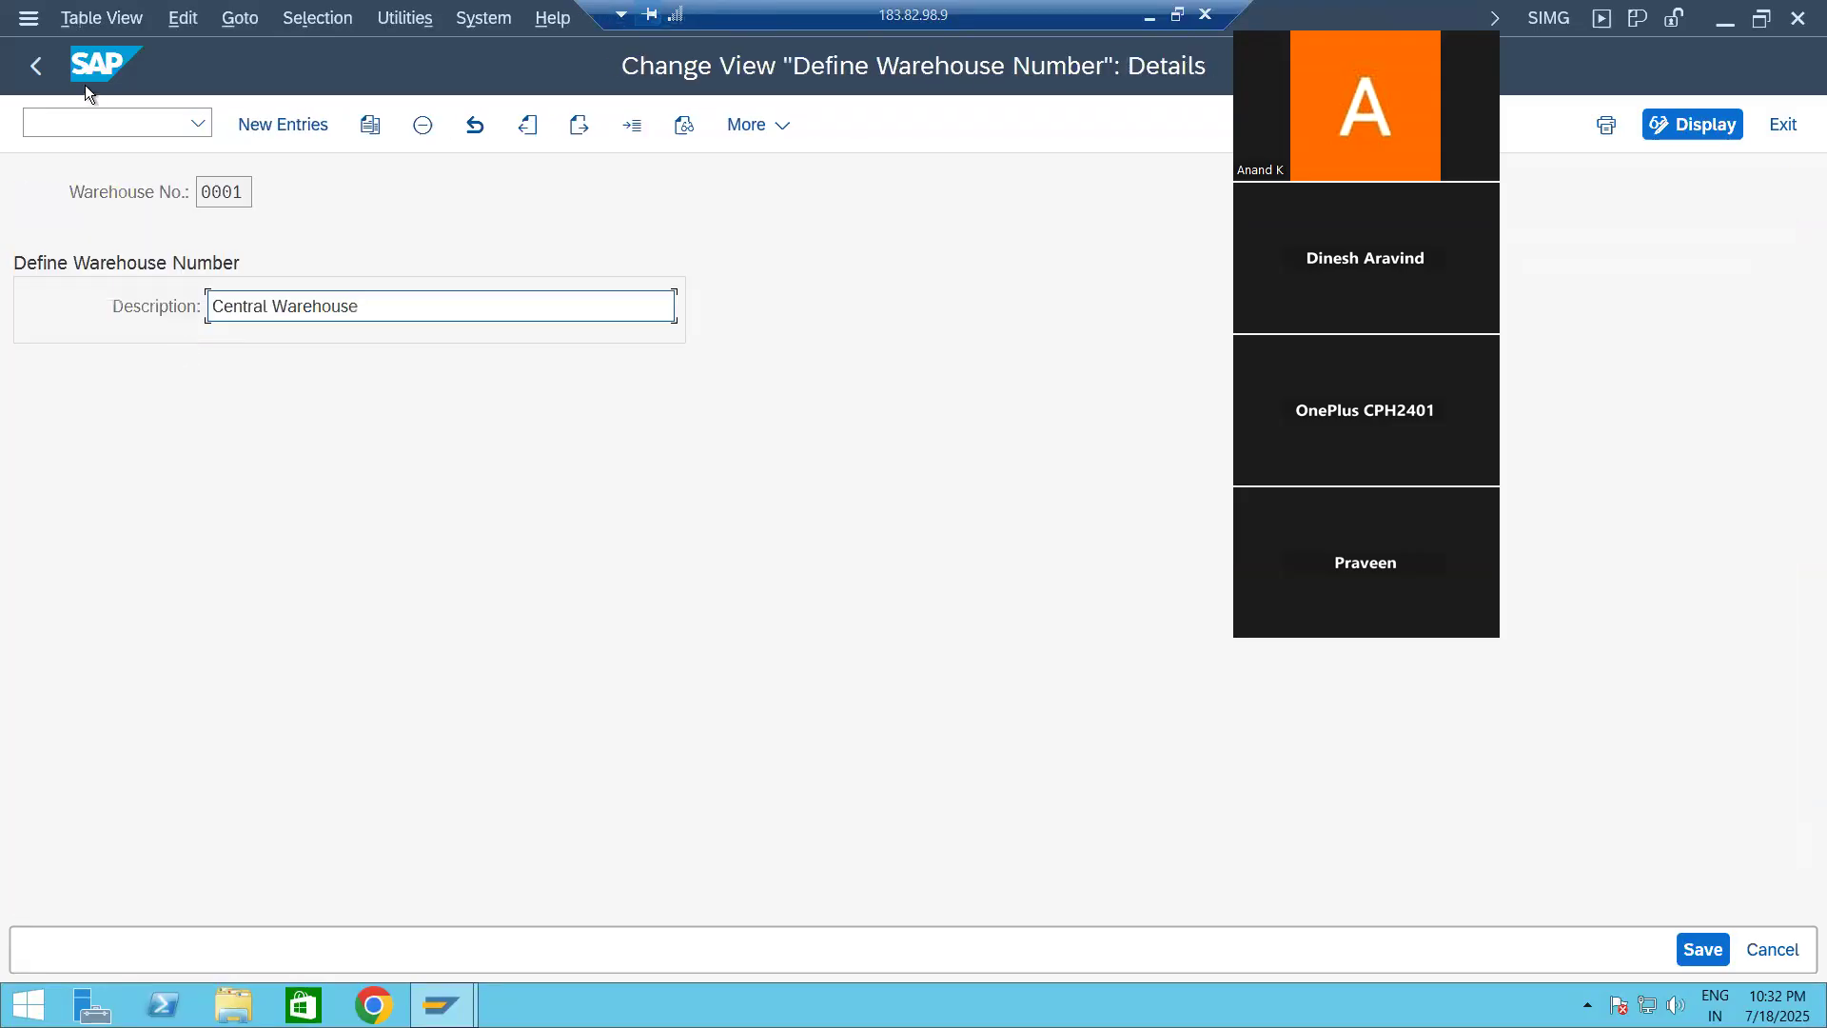
{"action": "left_click", "coordinate": [37, 67]}
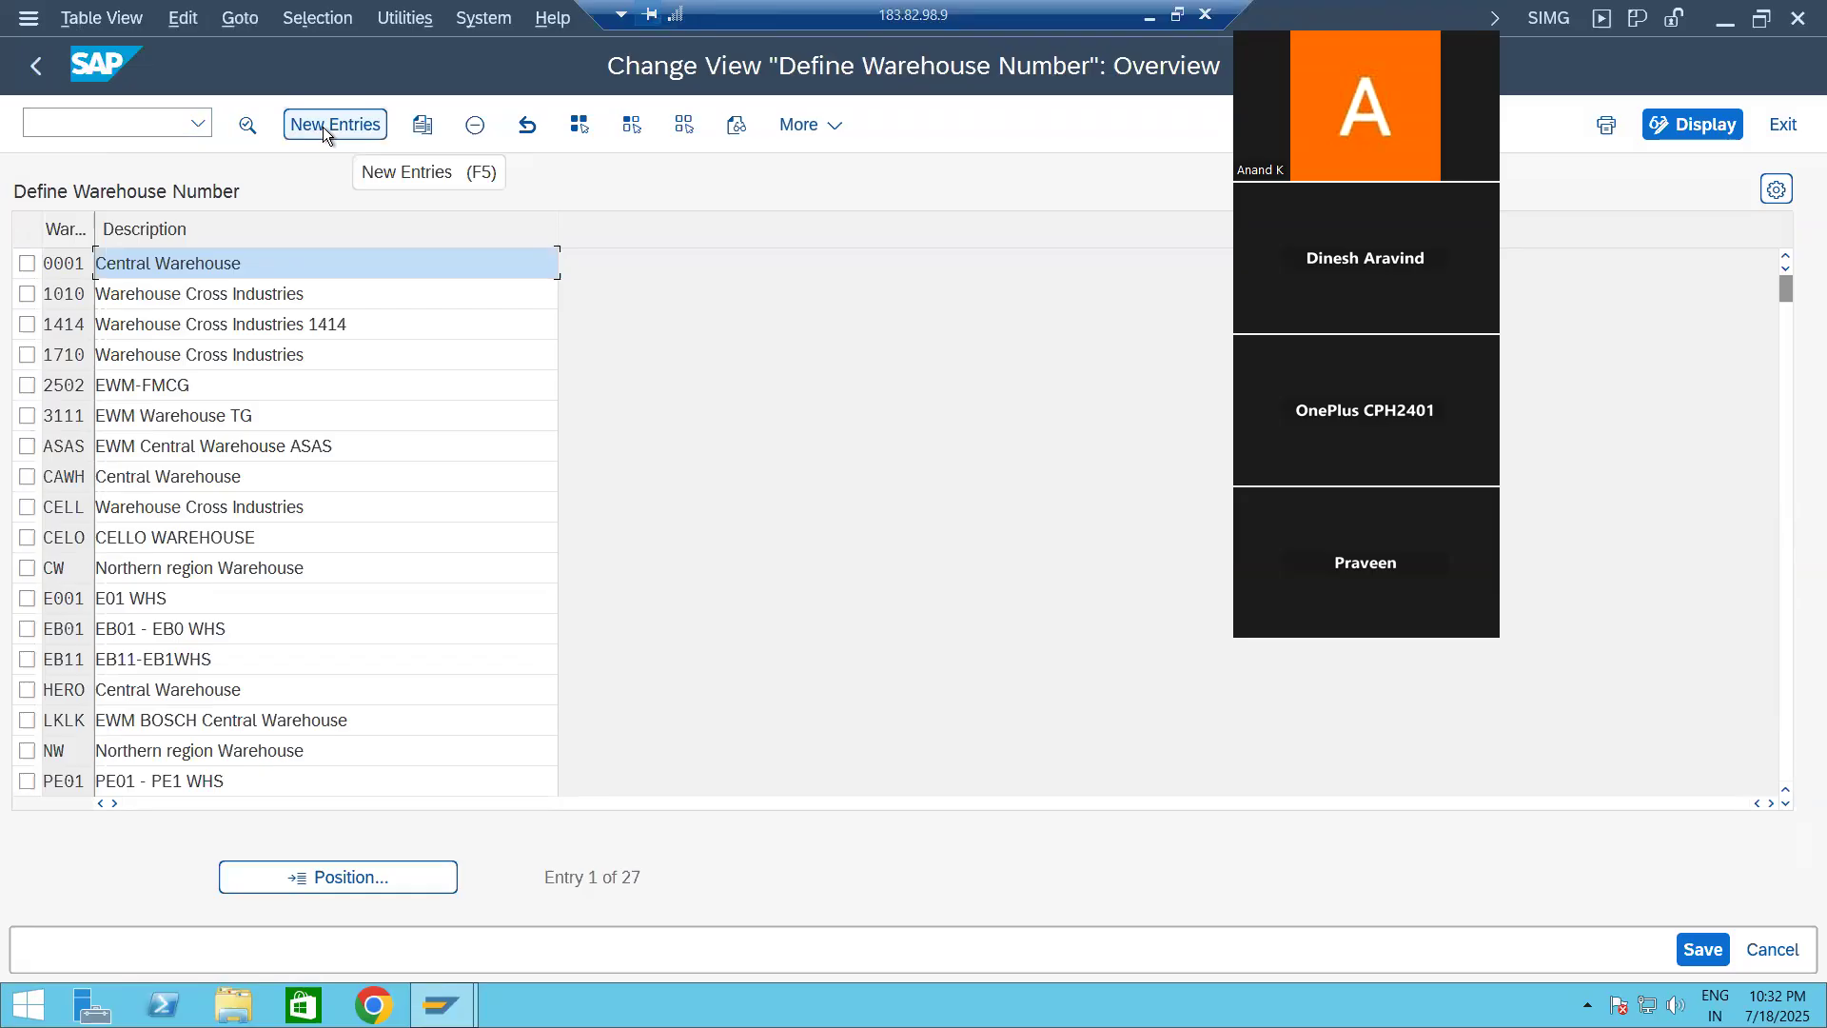
Step: Start a copy of warehouse entry EB11 and set the new warehouse number to EB12
{"action": "left_click", "coordinate": [26, 660]}
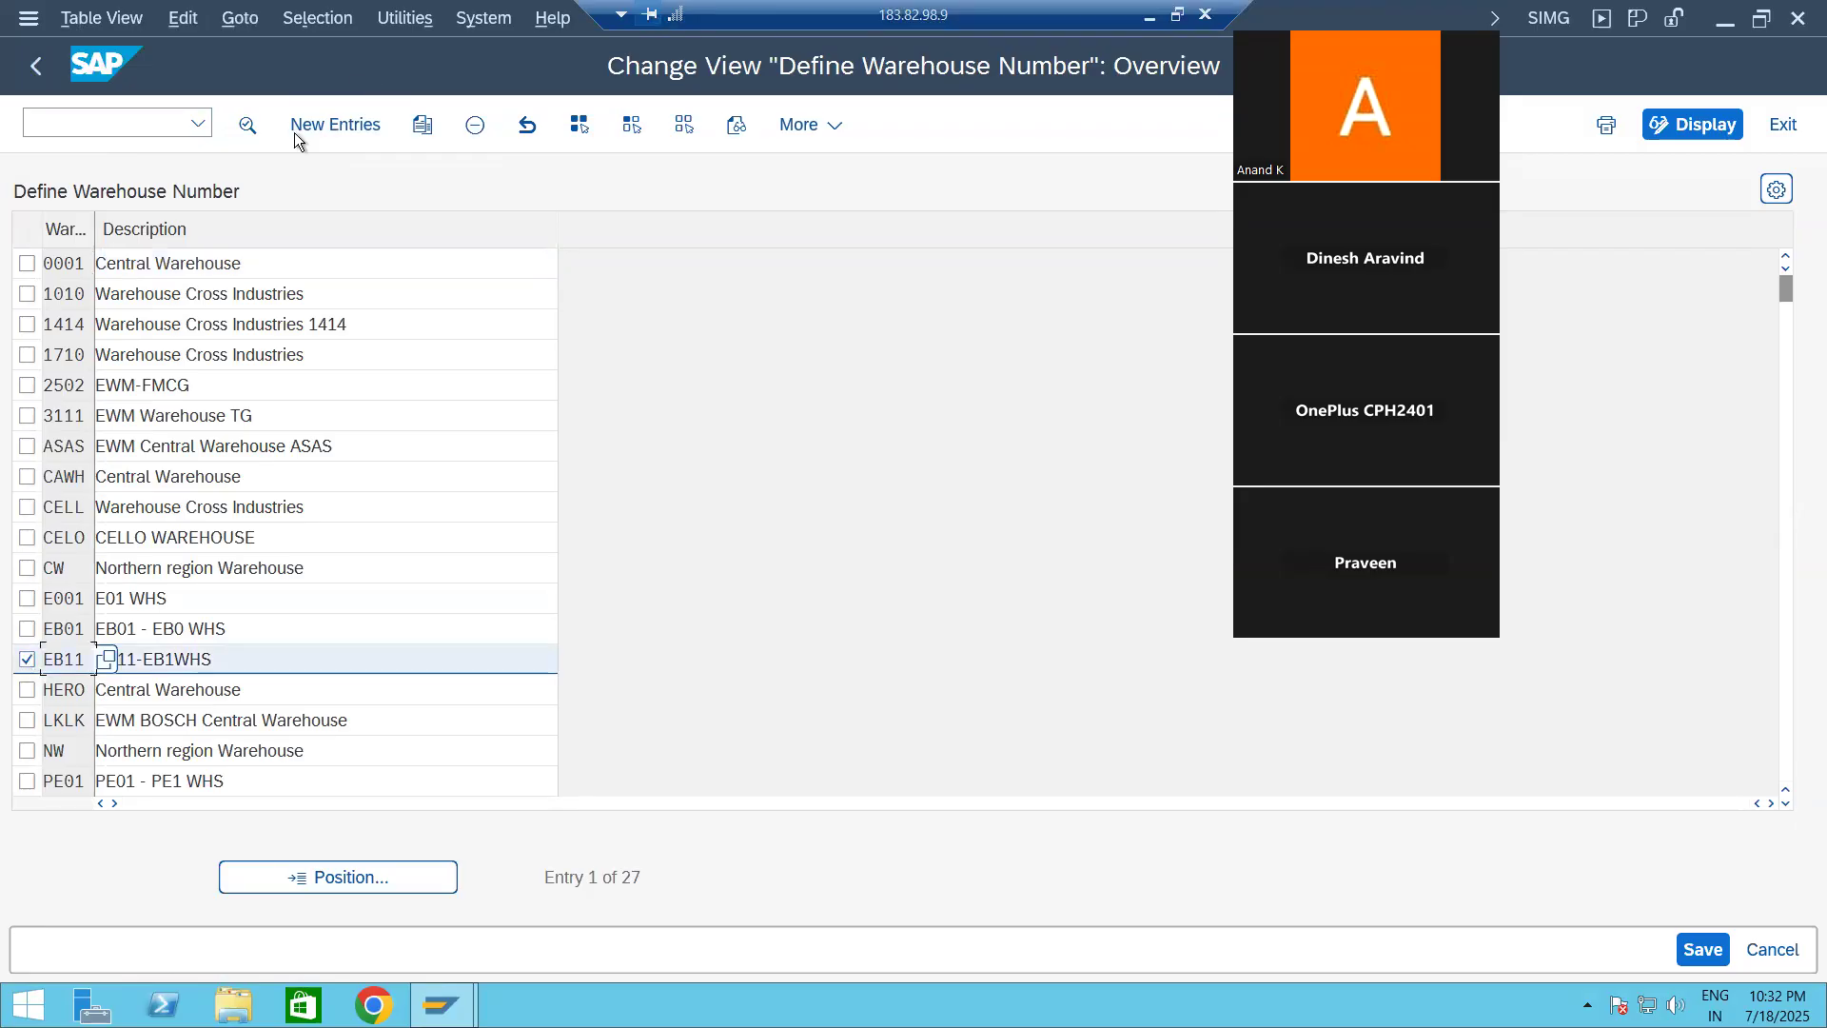
{"action": "left_click", "coordinate": [423, 125]}
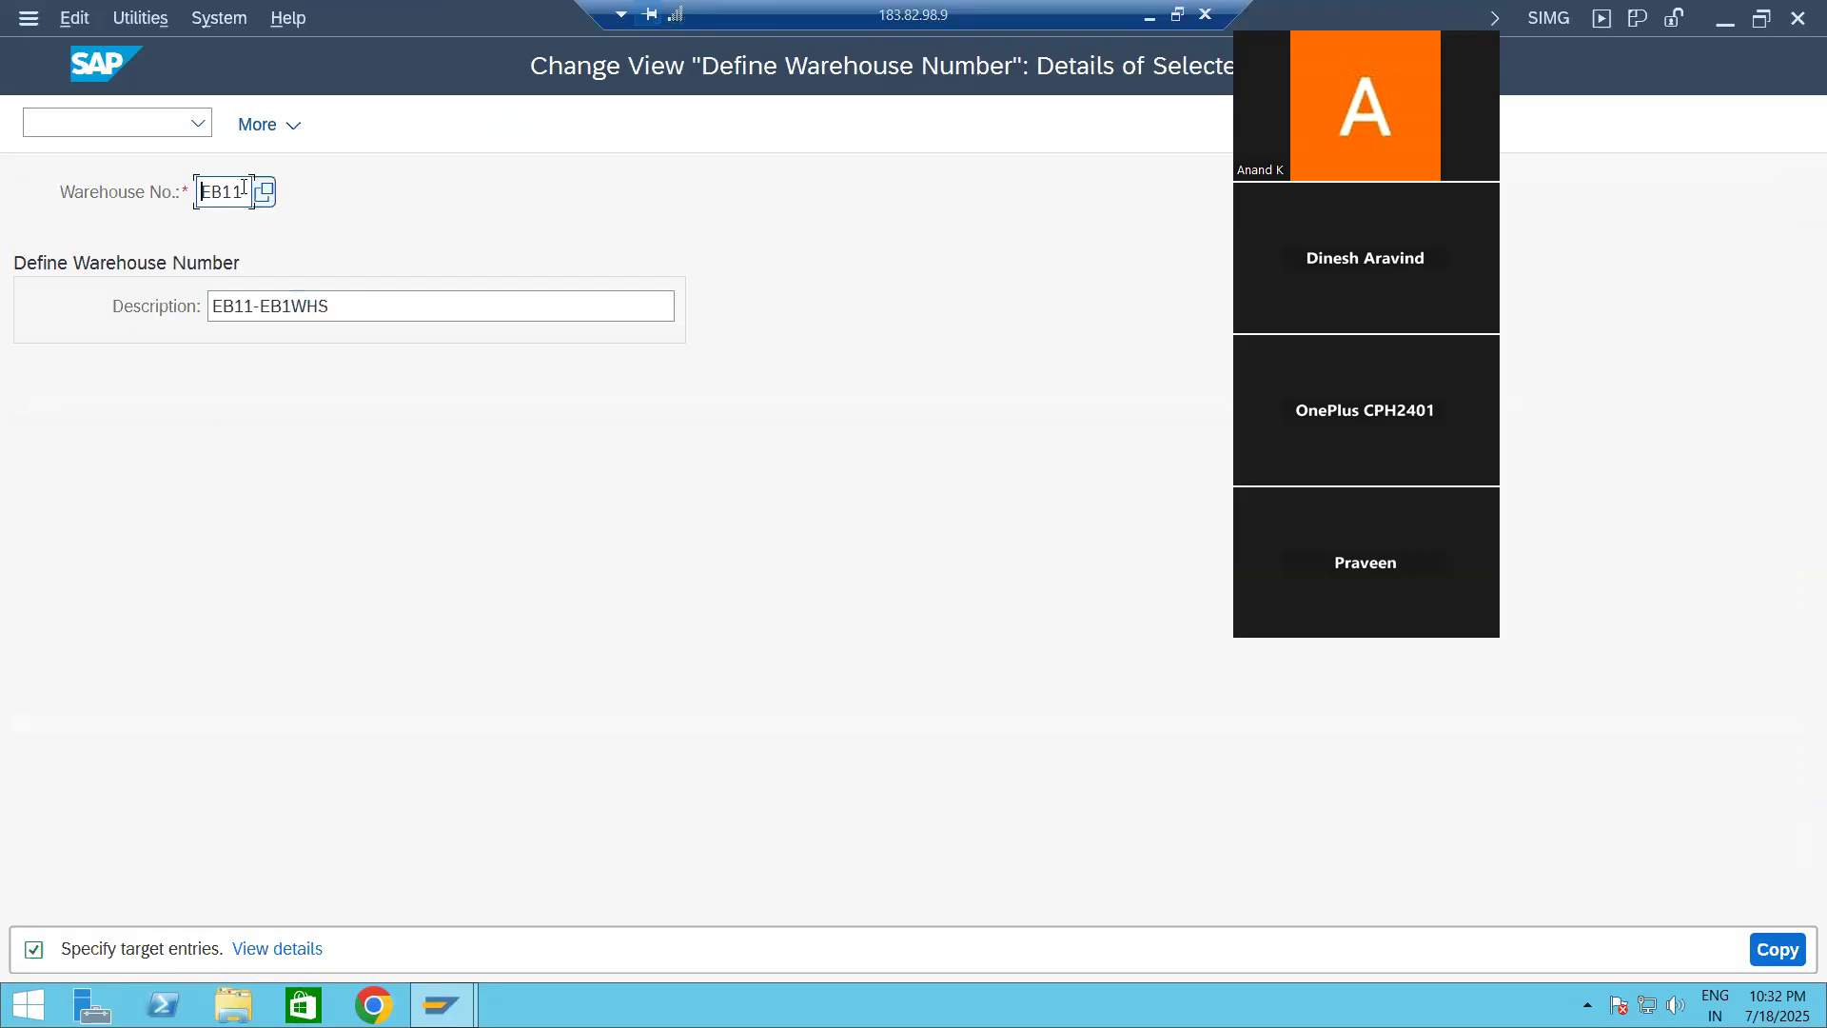
{"action": "key", "text": "BackSpace"}
{"action": "type", "text": "2"}
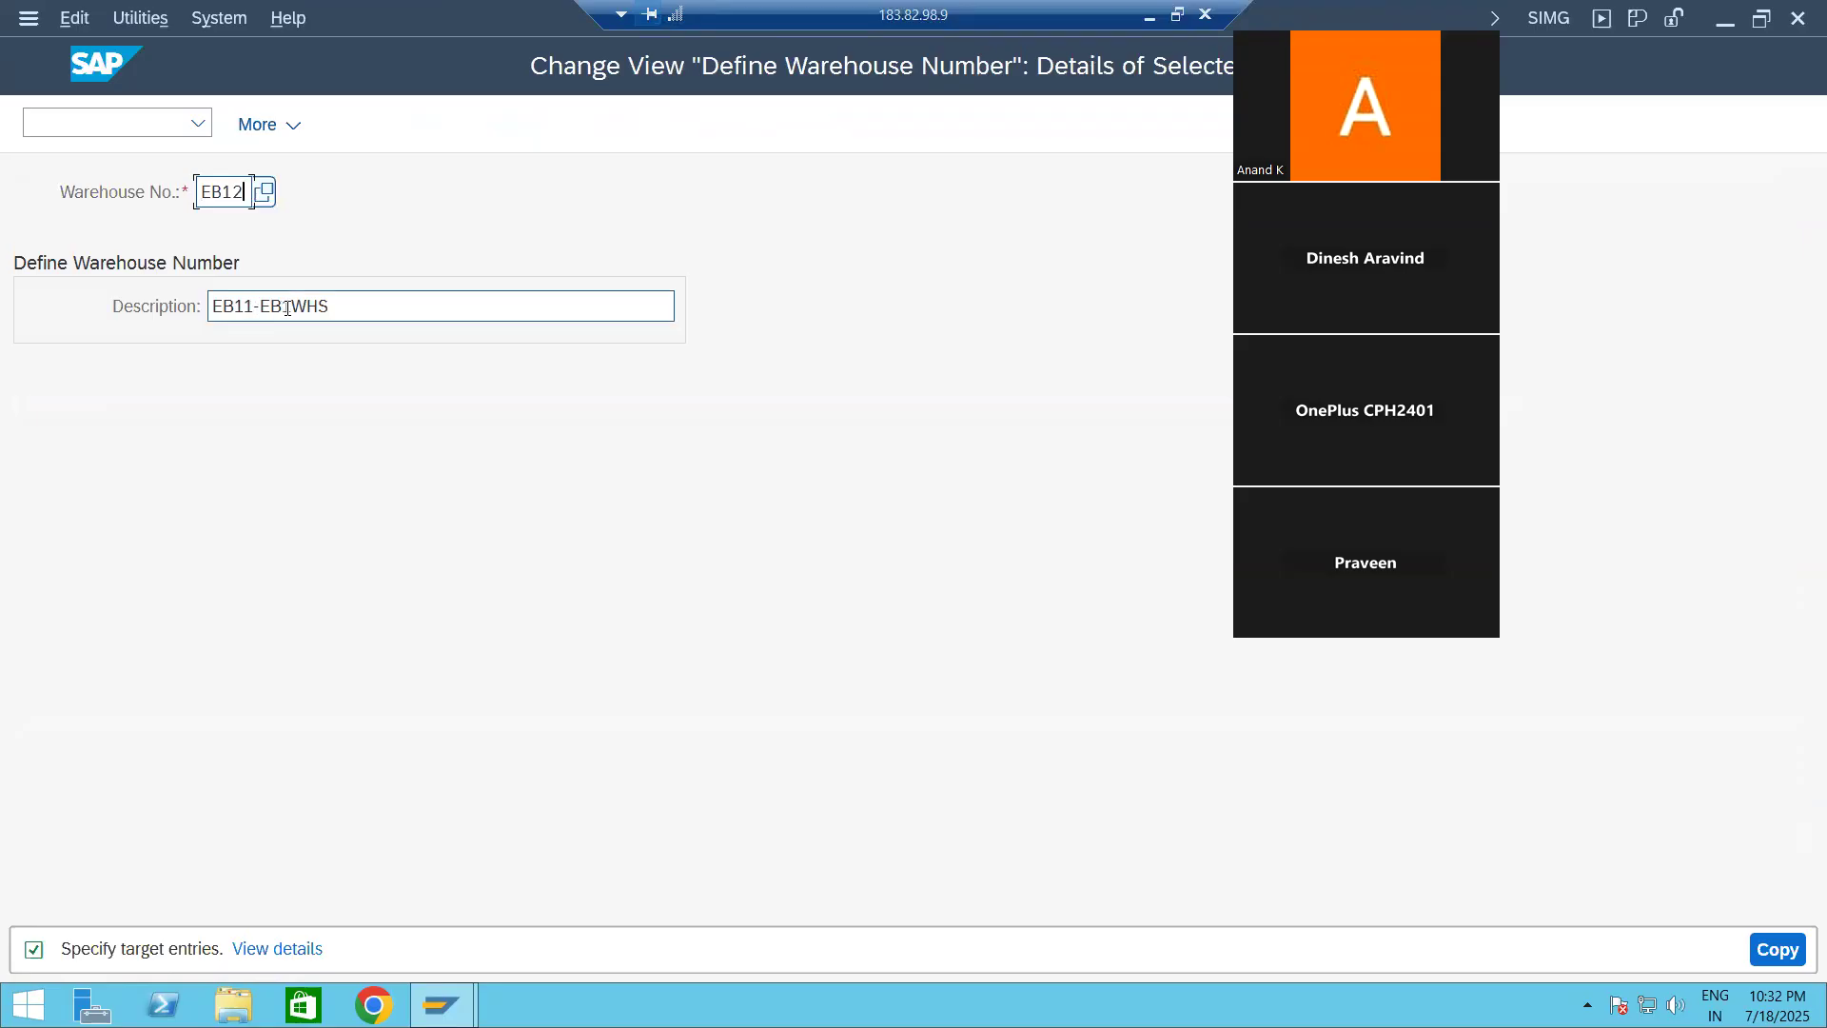
Step: Set the copied warehouse's description to "EB12-EB2 ECC WHS" and complete the copy
{"action": "left_click", "coordinate": [251, 306]}
{"action": "key", "text": "BackSpace"}
{"action": "type", "text": "2"}
{"action": "key", "text": "Delete"}
{"action": "key", "text": "Delete"}
{"action": "type", "text": "-EB2"}
{"action": "key", "text": "Delete"}
{"action": "type", "text": "ECC EHS"}
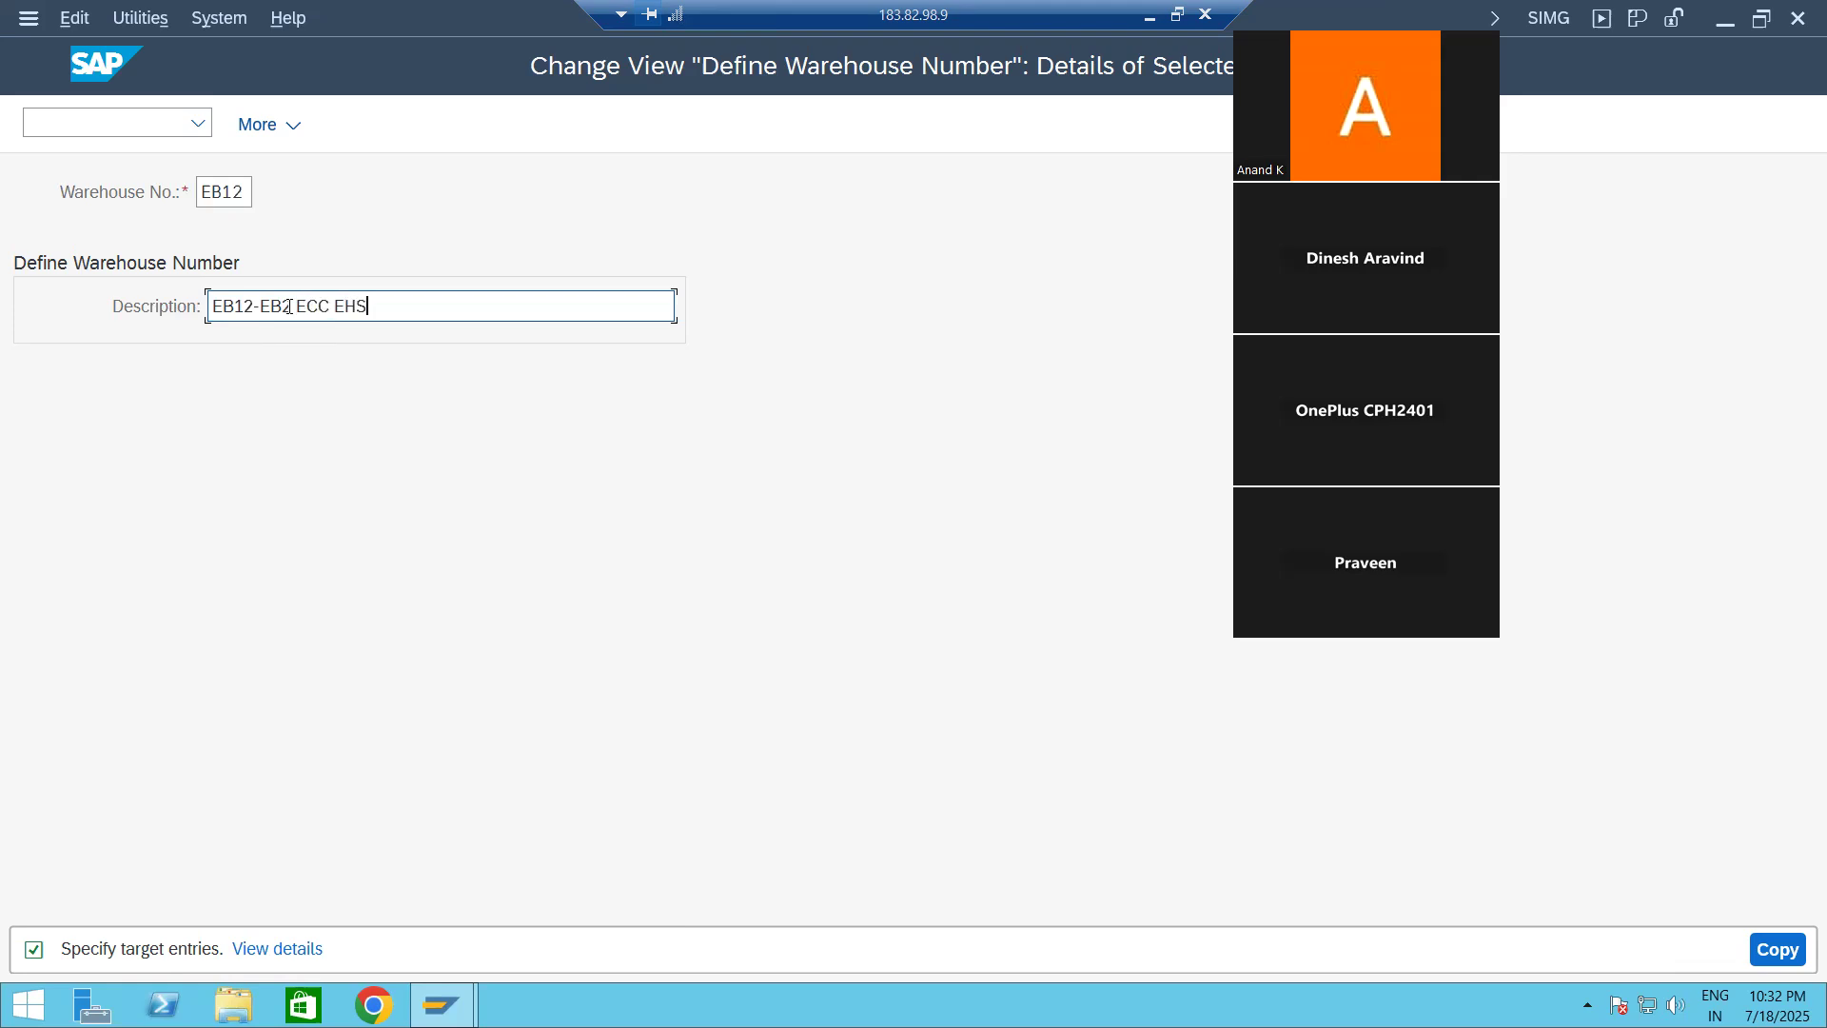
{"action": "key", "text": "BackSpace"}
{"action": "key", "text": "BackSpace"}
{"action": "key", "text": "BackSpace"}
{"action": "type", "text": "WHS"}
{"action": "key", "text": "Return"}
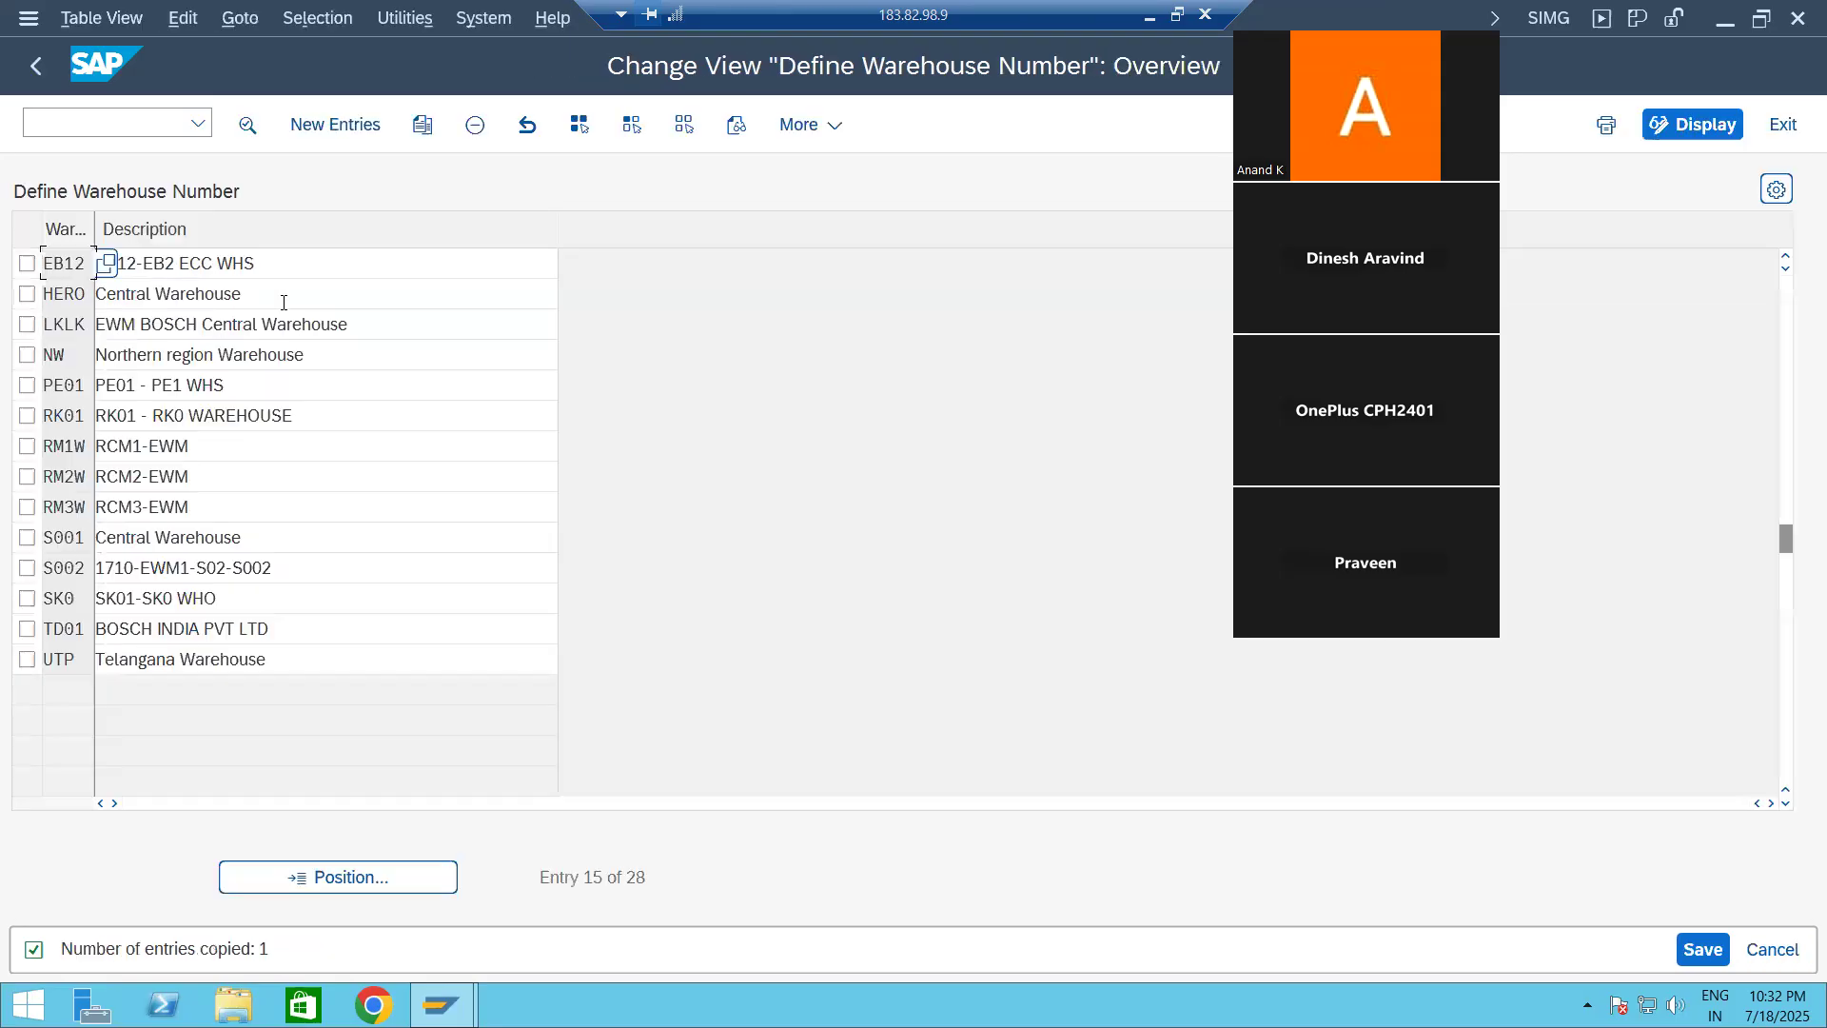
Step: Save warehouse EB12 in the customizing request "New EnterpriseStructure" and return to the customizing guide
{"action": "left_click", "coordinate": [1698, 950]}
{"action": "left_click", "coordinate": [571, 554]}
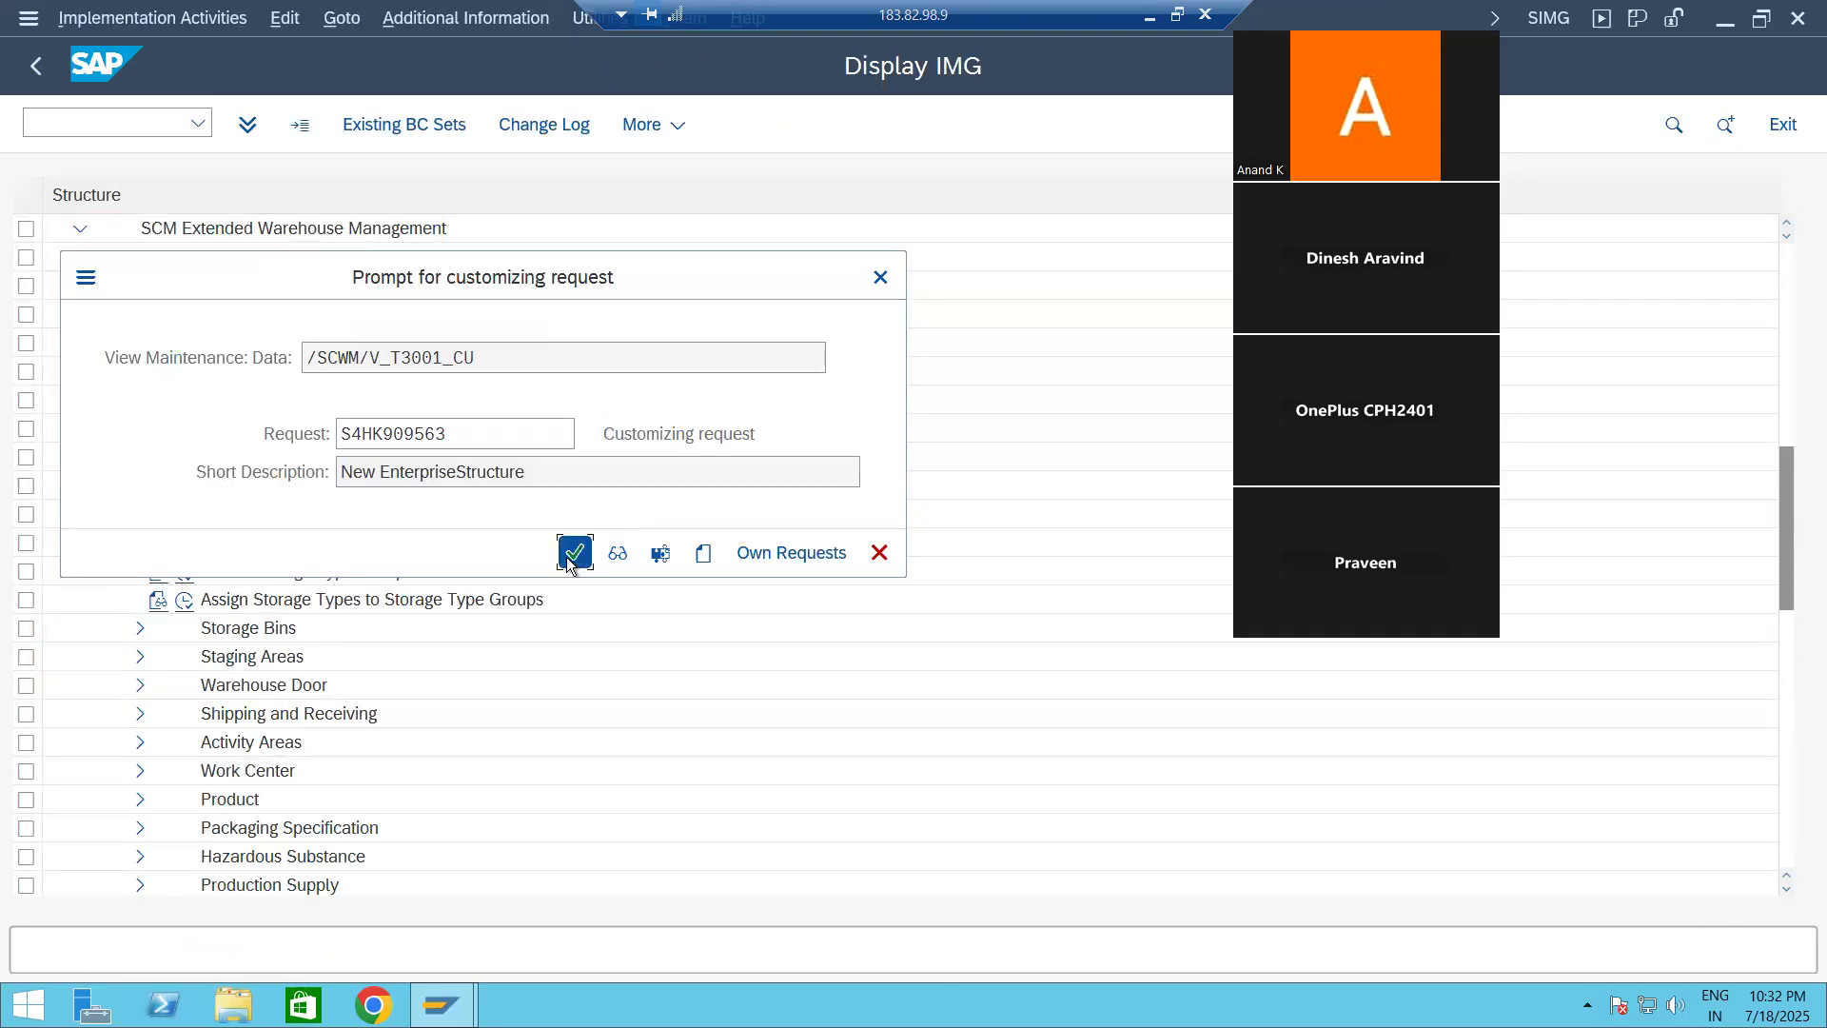
{"action": "left_click", "coordinate": [37, 66]}
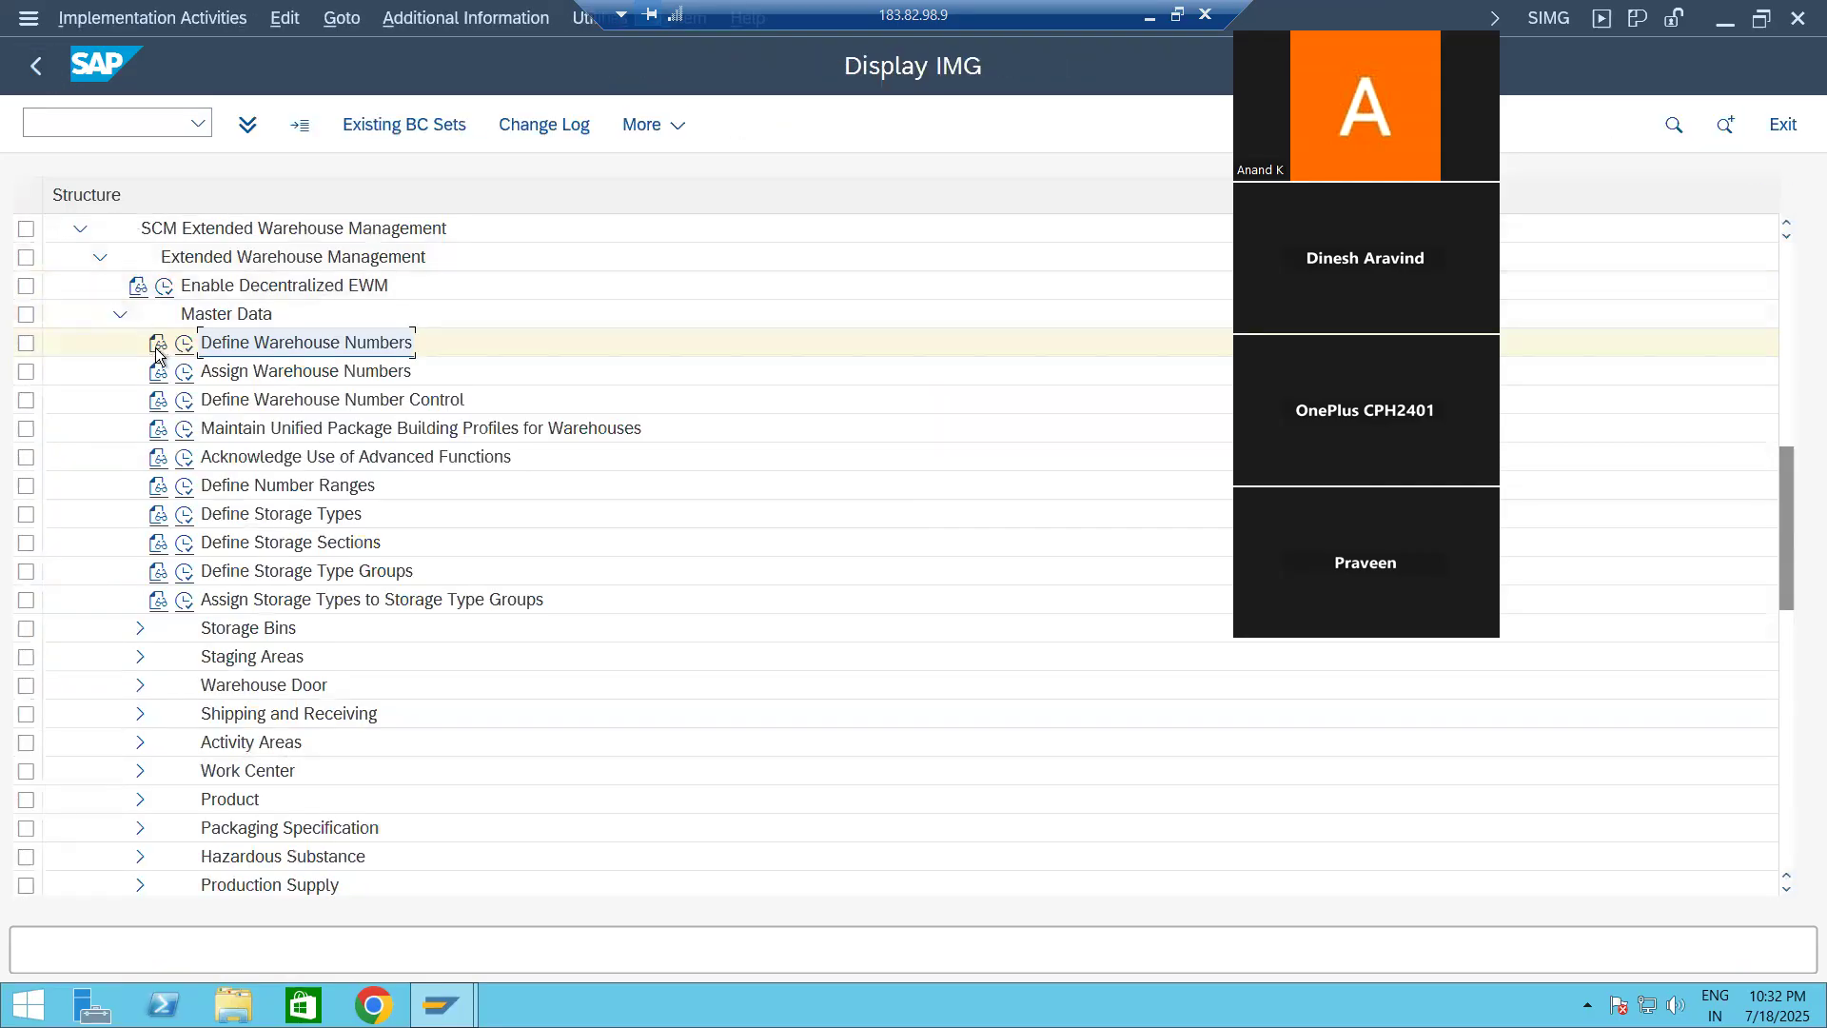
Step: Open Assign Warehouse Numbers with work area EB12 and start a new business partner assignment entry
{"action": "left_click", "coordinate": [183, 373]}
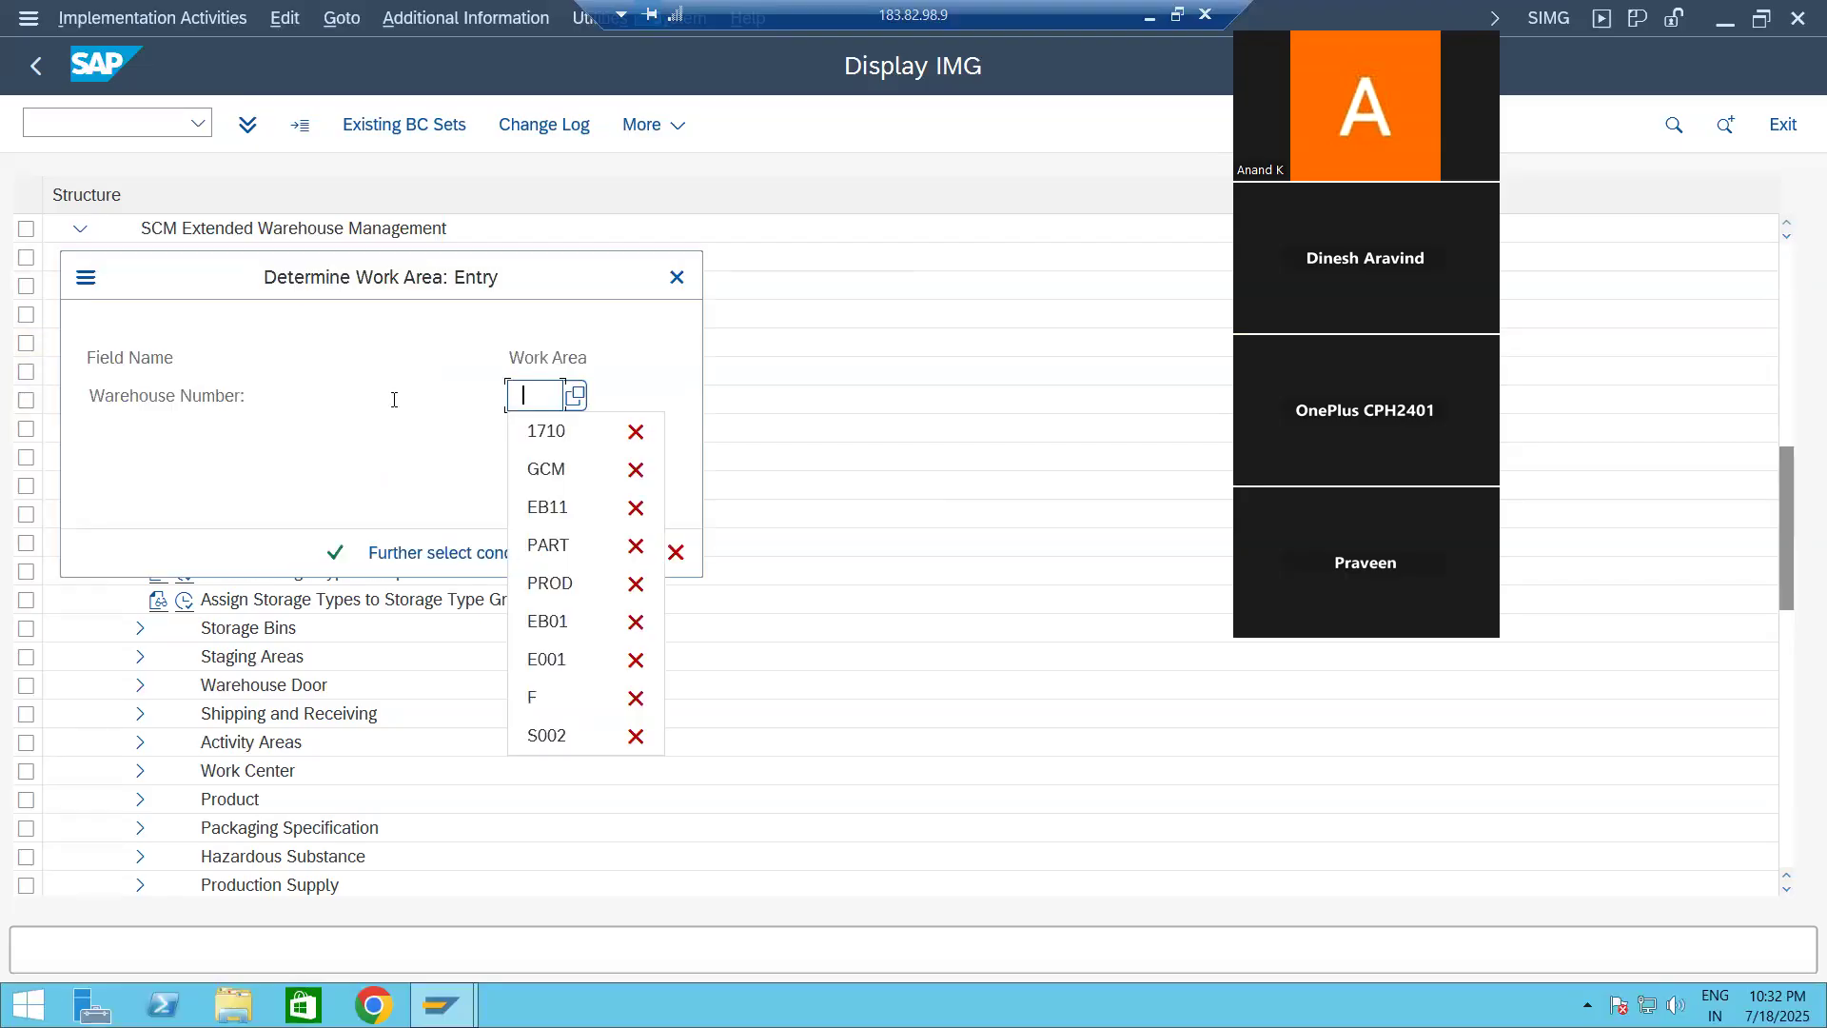
{"action": "left_click", "coordinate": [568, 519]}
{"action": "key", "text": "BackSpace"}
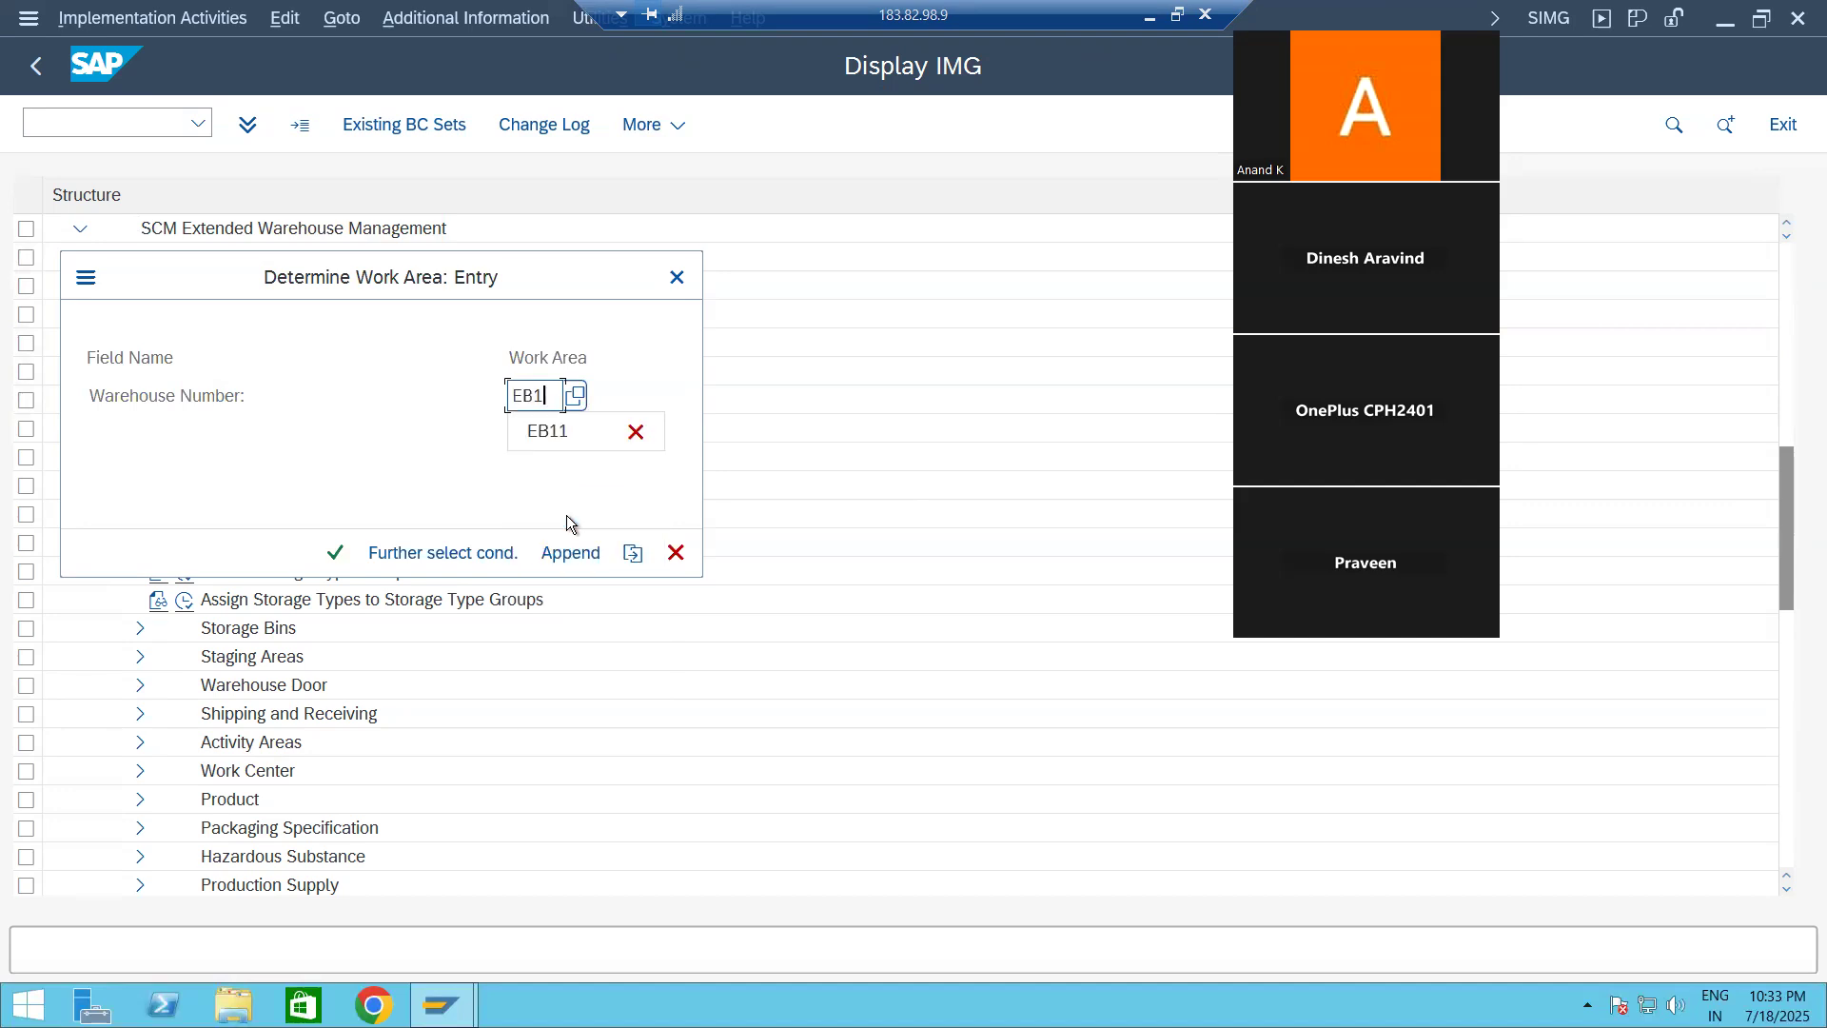
{"action": "key", "text": "Return"}
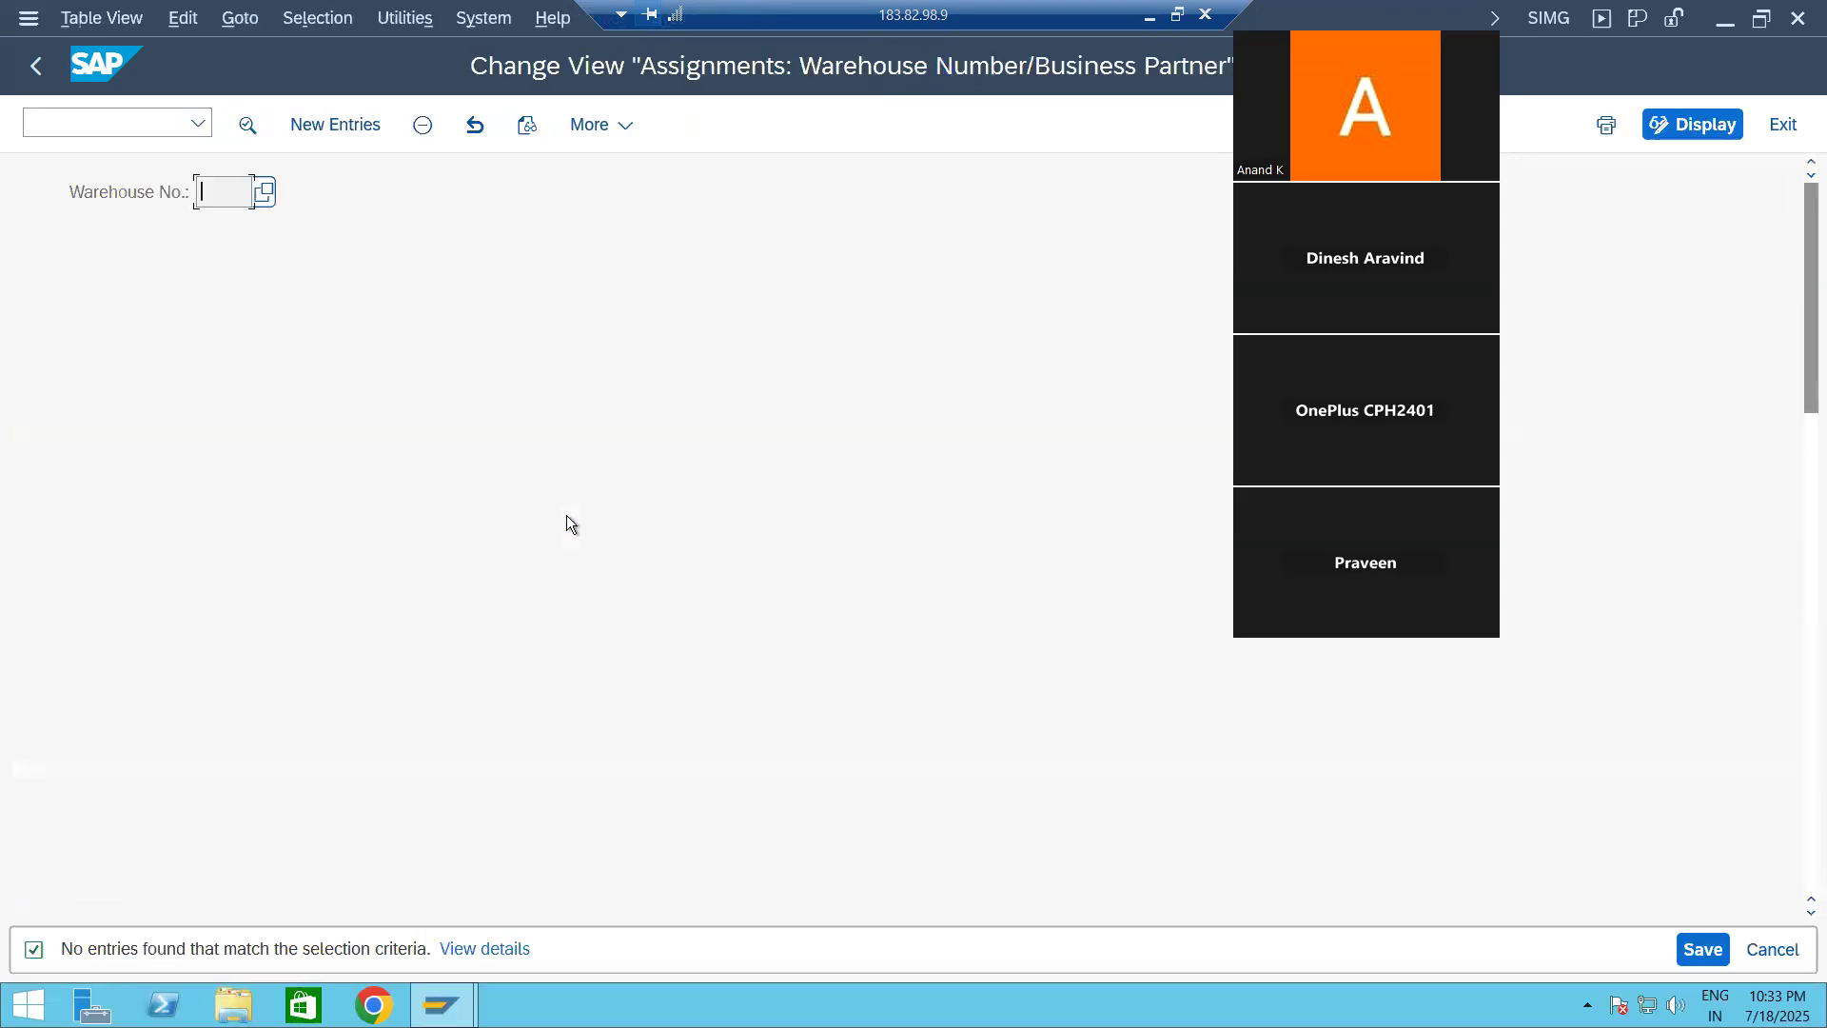
{"action": "left_click", "coordinate": [340, 123]}
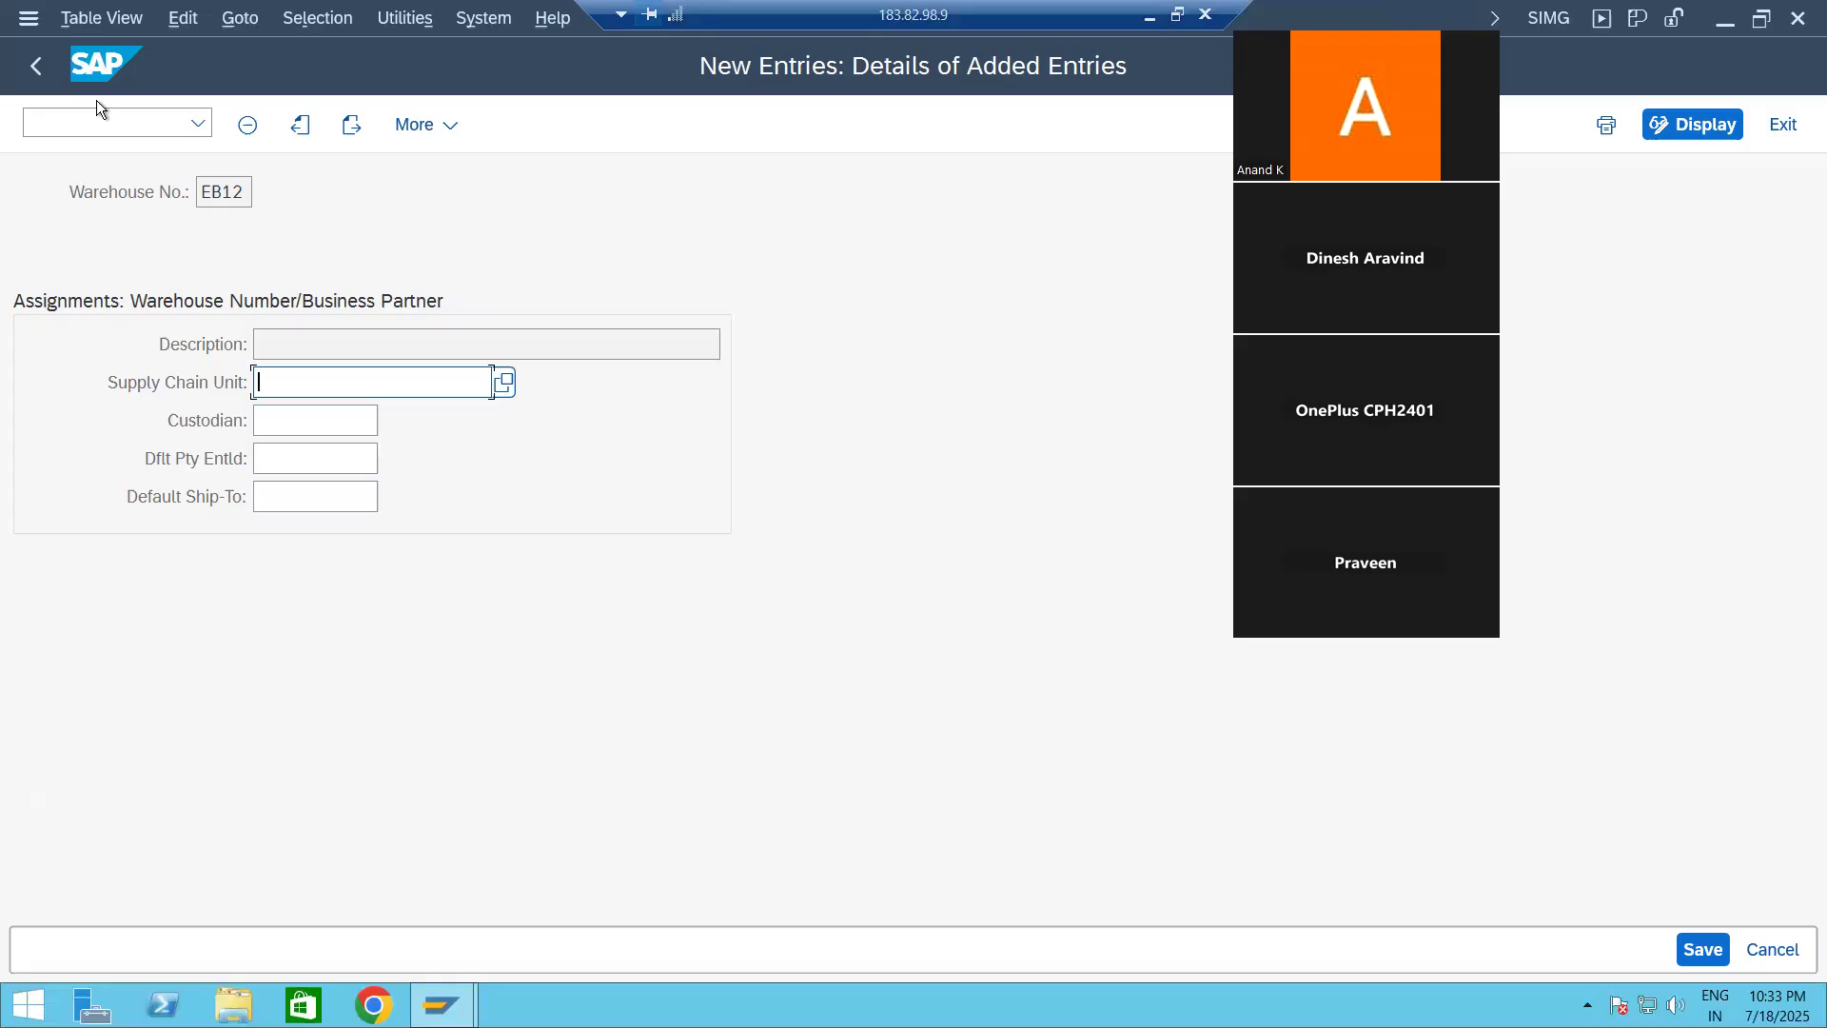
Step: Open the warehouse monitor in a new session with /o/scwm/mon, for warehouse EB12 and monitor SAP
{"action": "mouse_move", "coordinate": [442, 1005]}
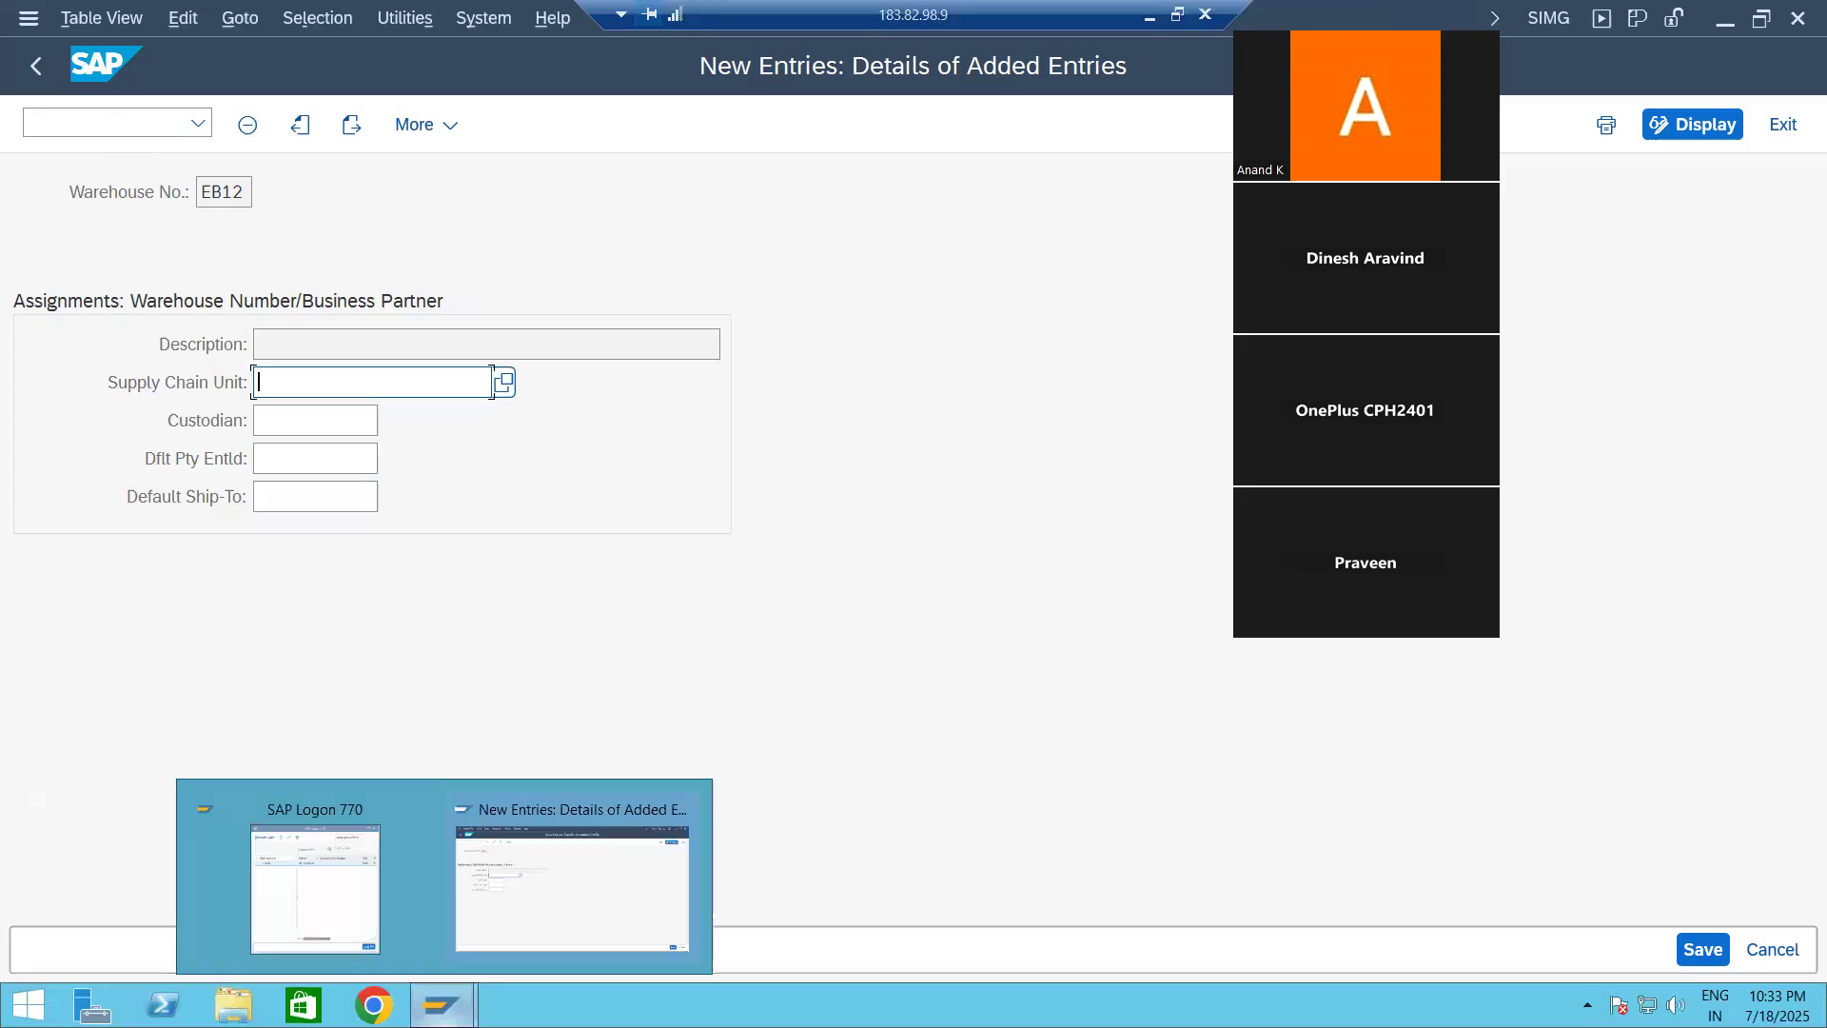
{"action": "left_click", "coordinate": [545, 893]}
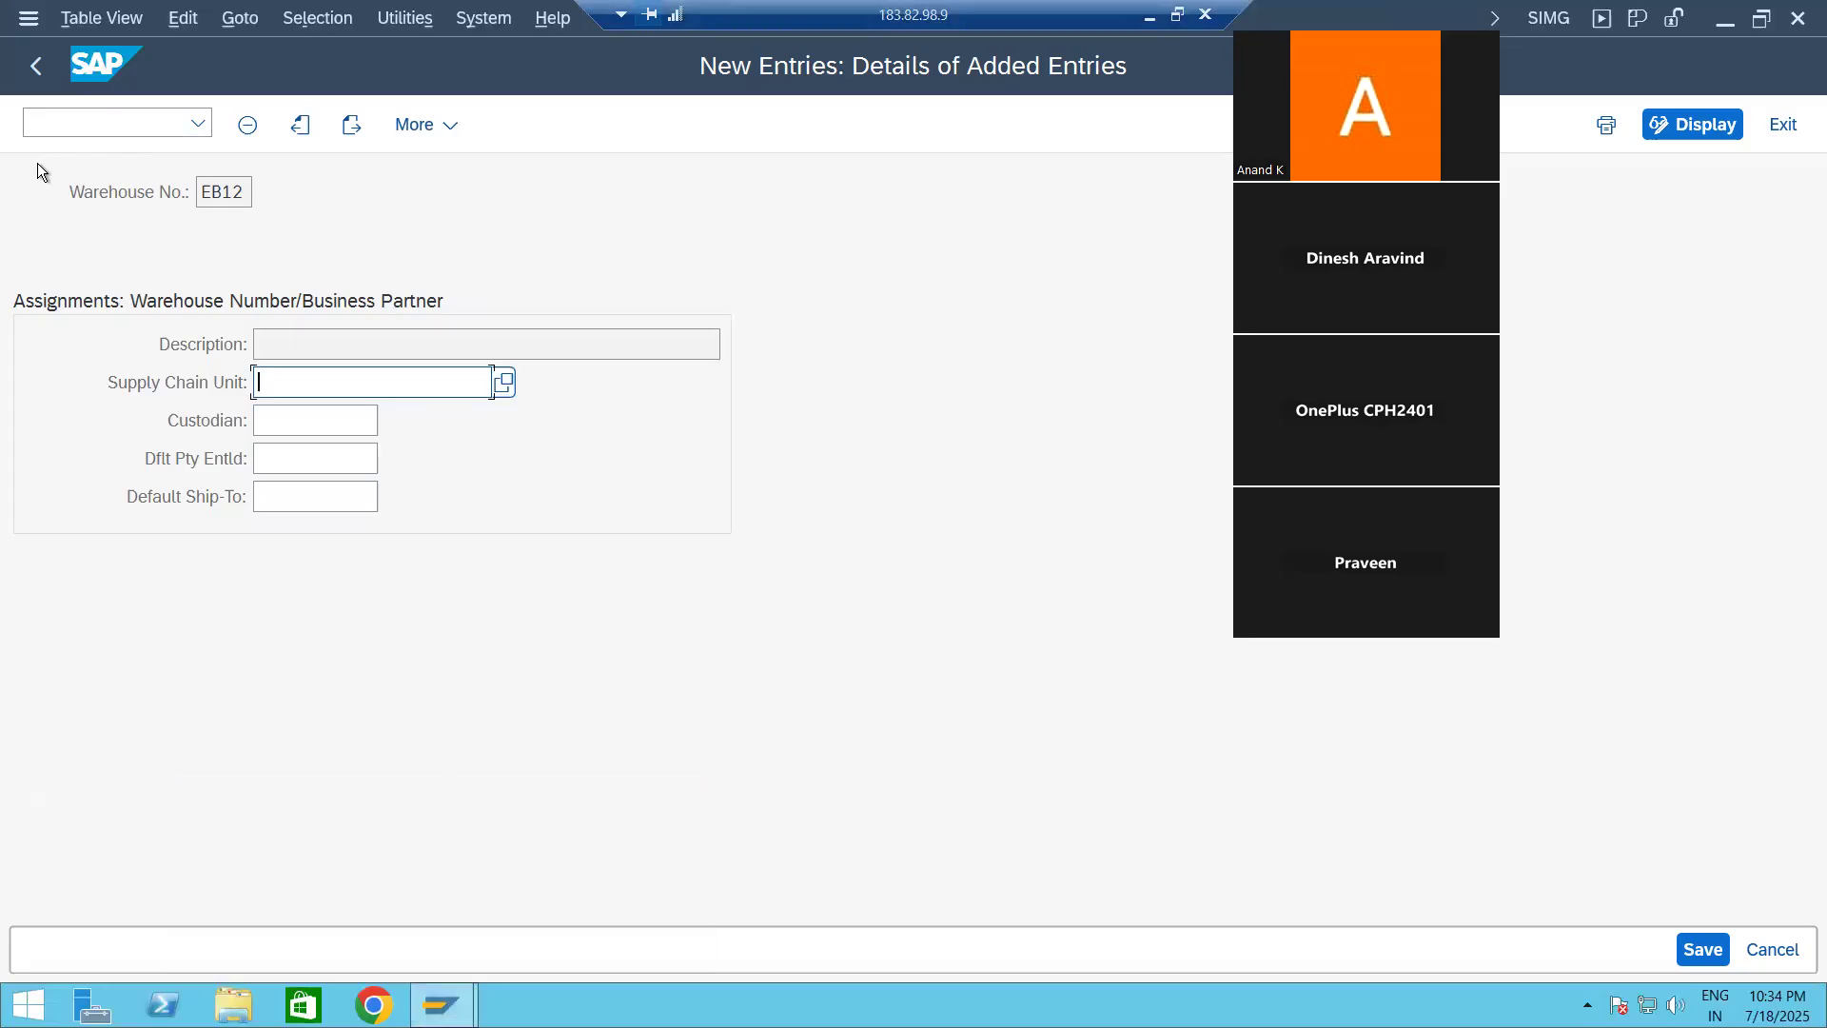
{"action": "left_click", "coordinate": [67, 131]}
{"action": "type", "text": "/o/sc"}
{"action": "type", "text": "m/mon"}
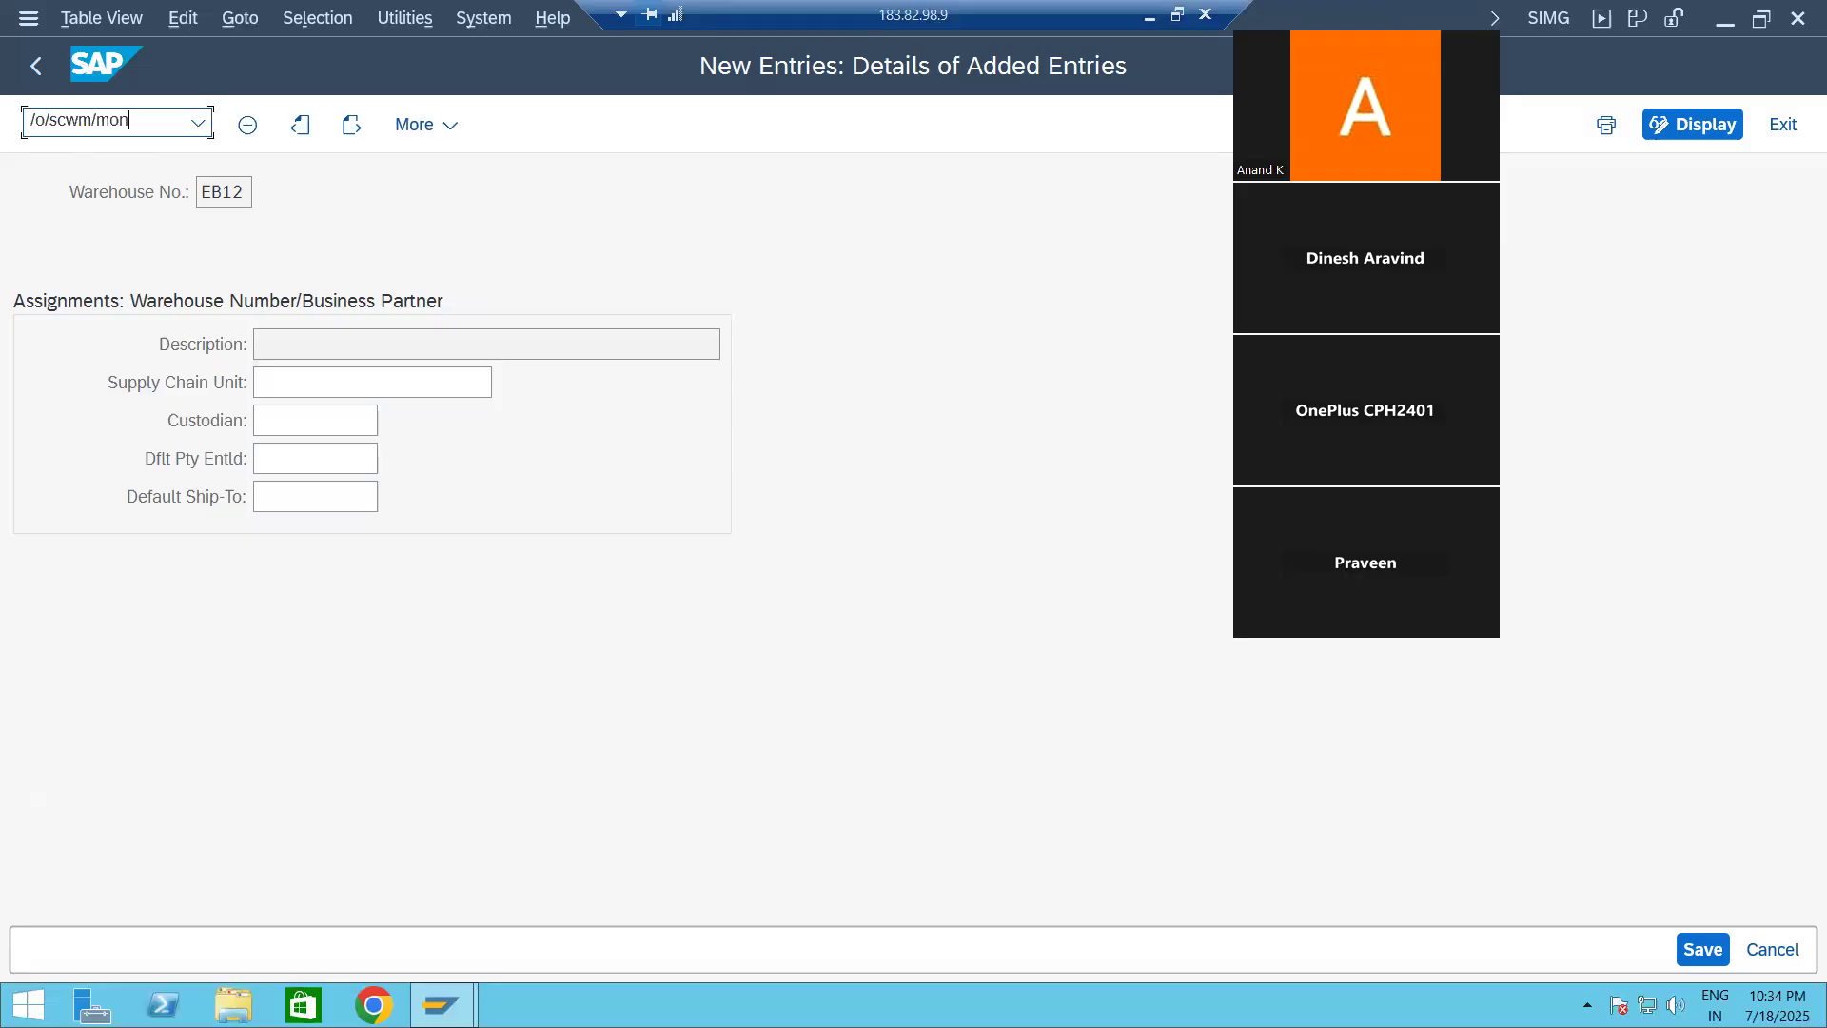
{"action": "key", "text": "Return"}
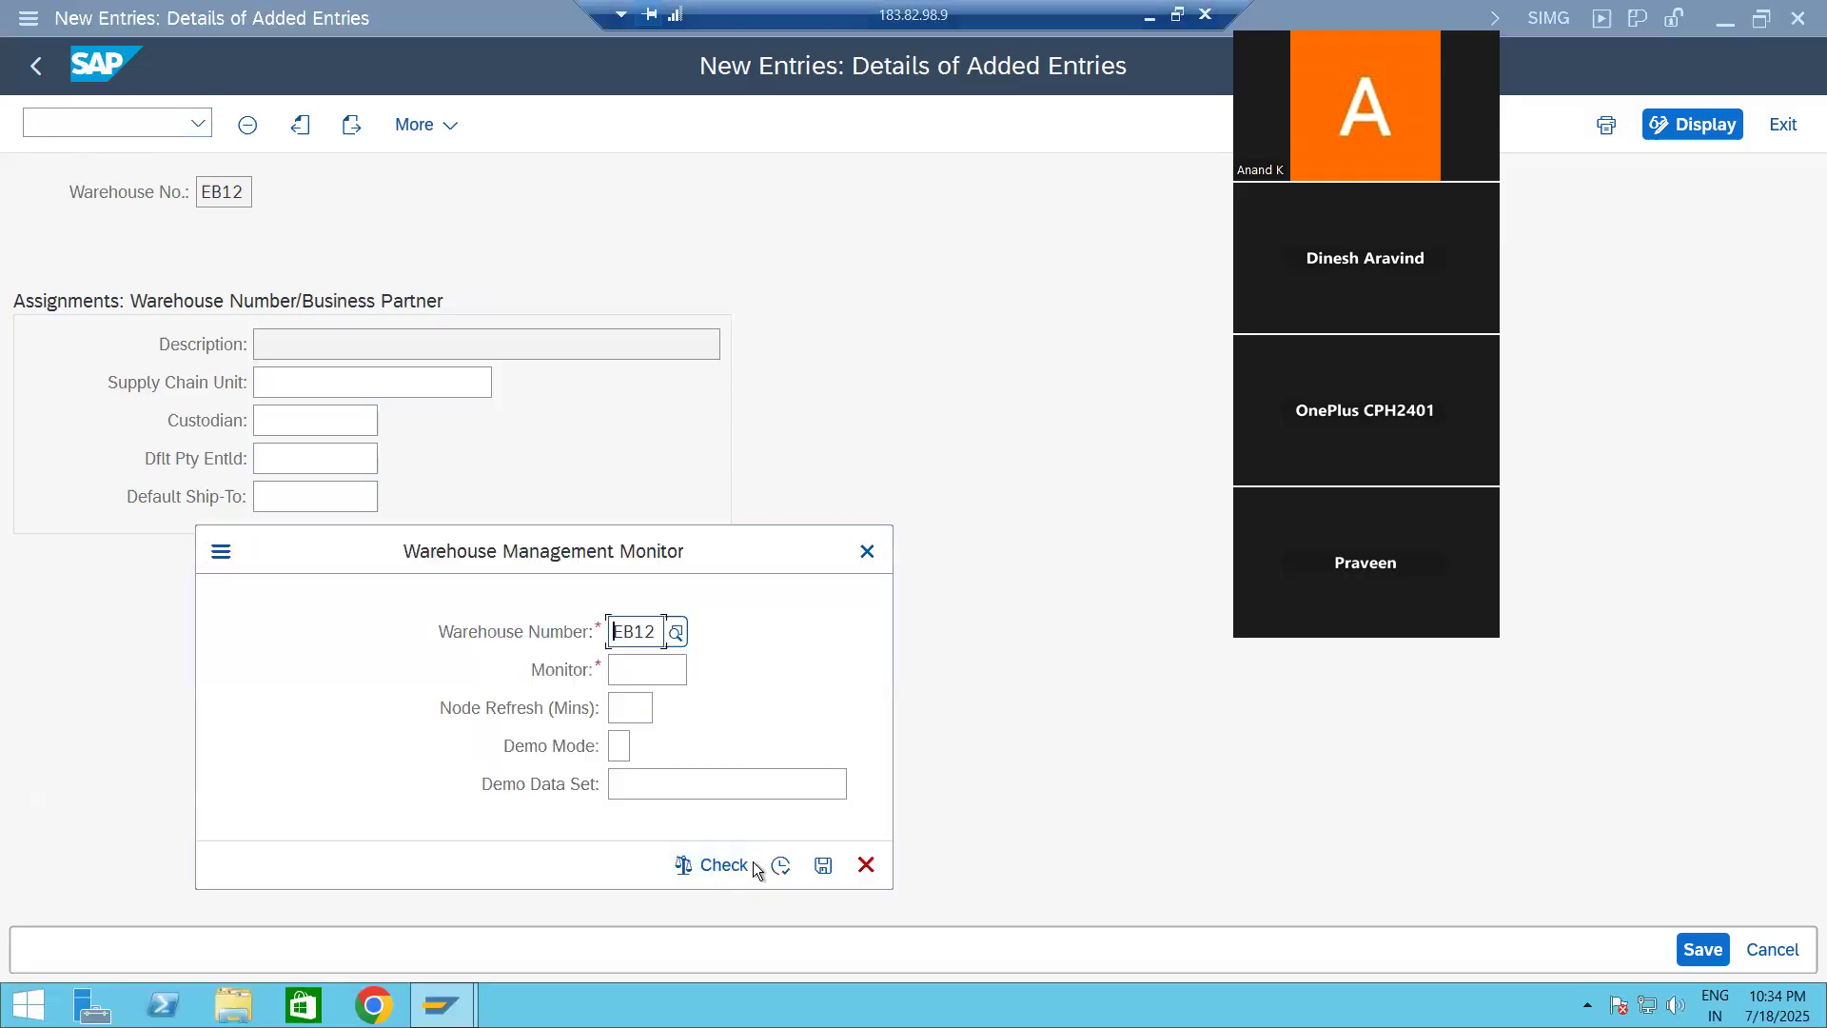
{"action": "left_click", "coordinate": [656, 670]}
{"action": "type", "text": "SAP"}
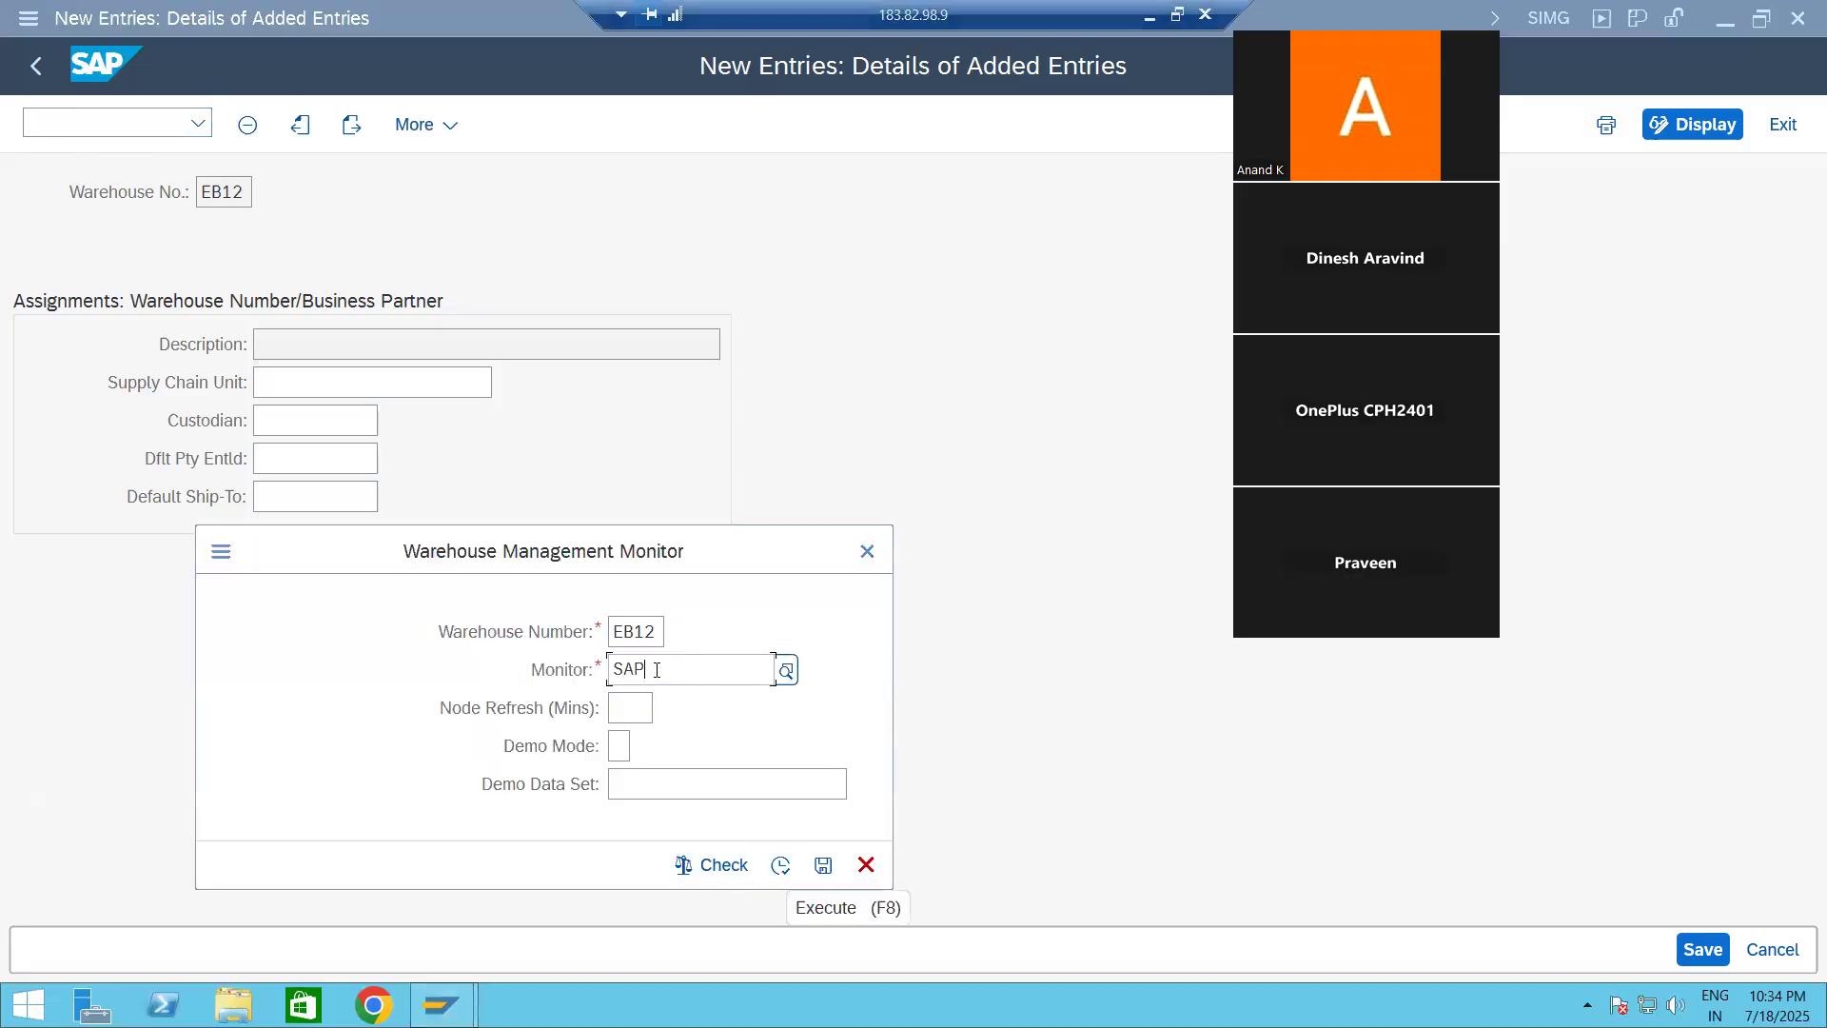
{"action": "left_click", "coordinate": [780, 865]}
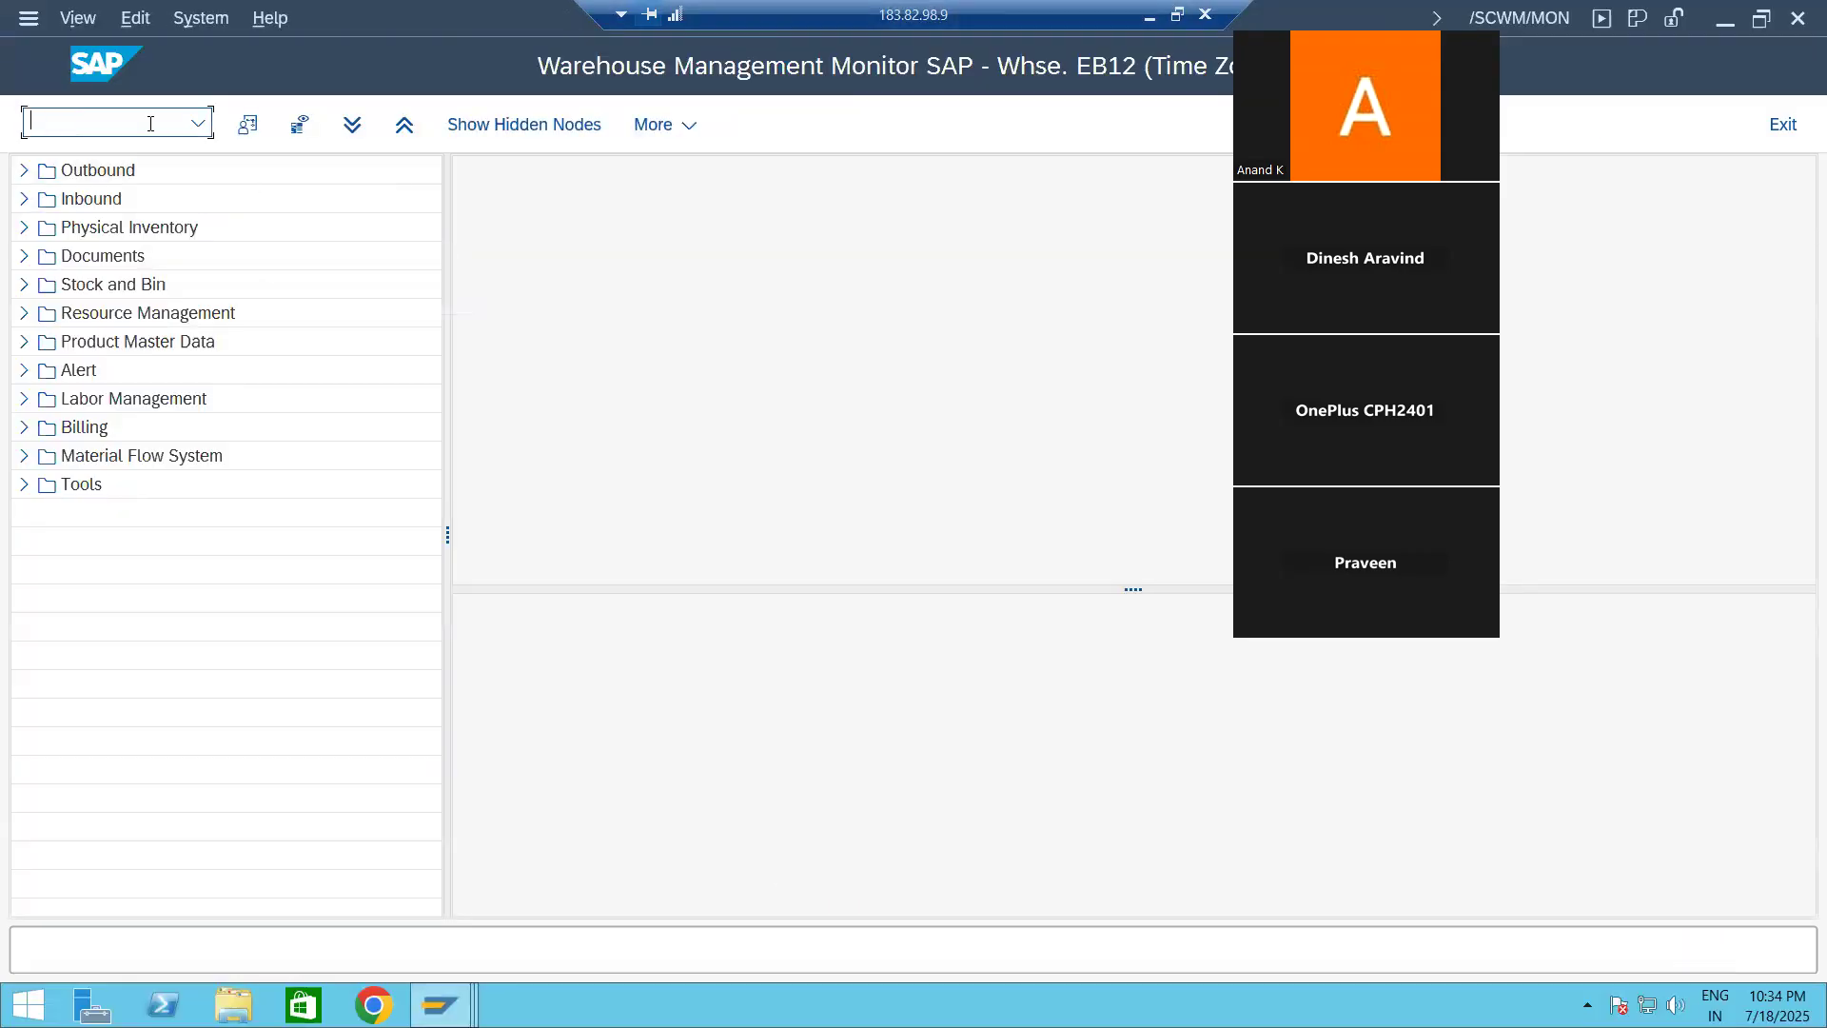
Step: Leave the monitor with /n and open /SCMB/SCUMAIN from the Extended Warehouse Management master data in the Logistics menu
{"action": "type", "text": "/n"}
{"action": "key", "text": "Return"}
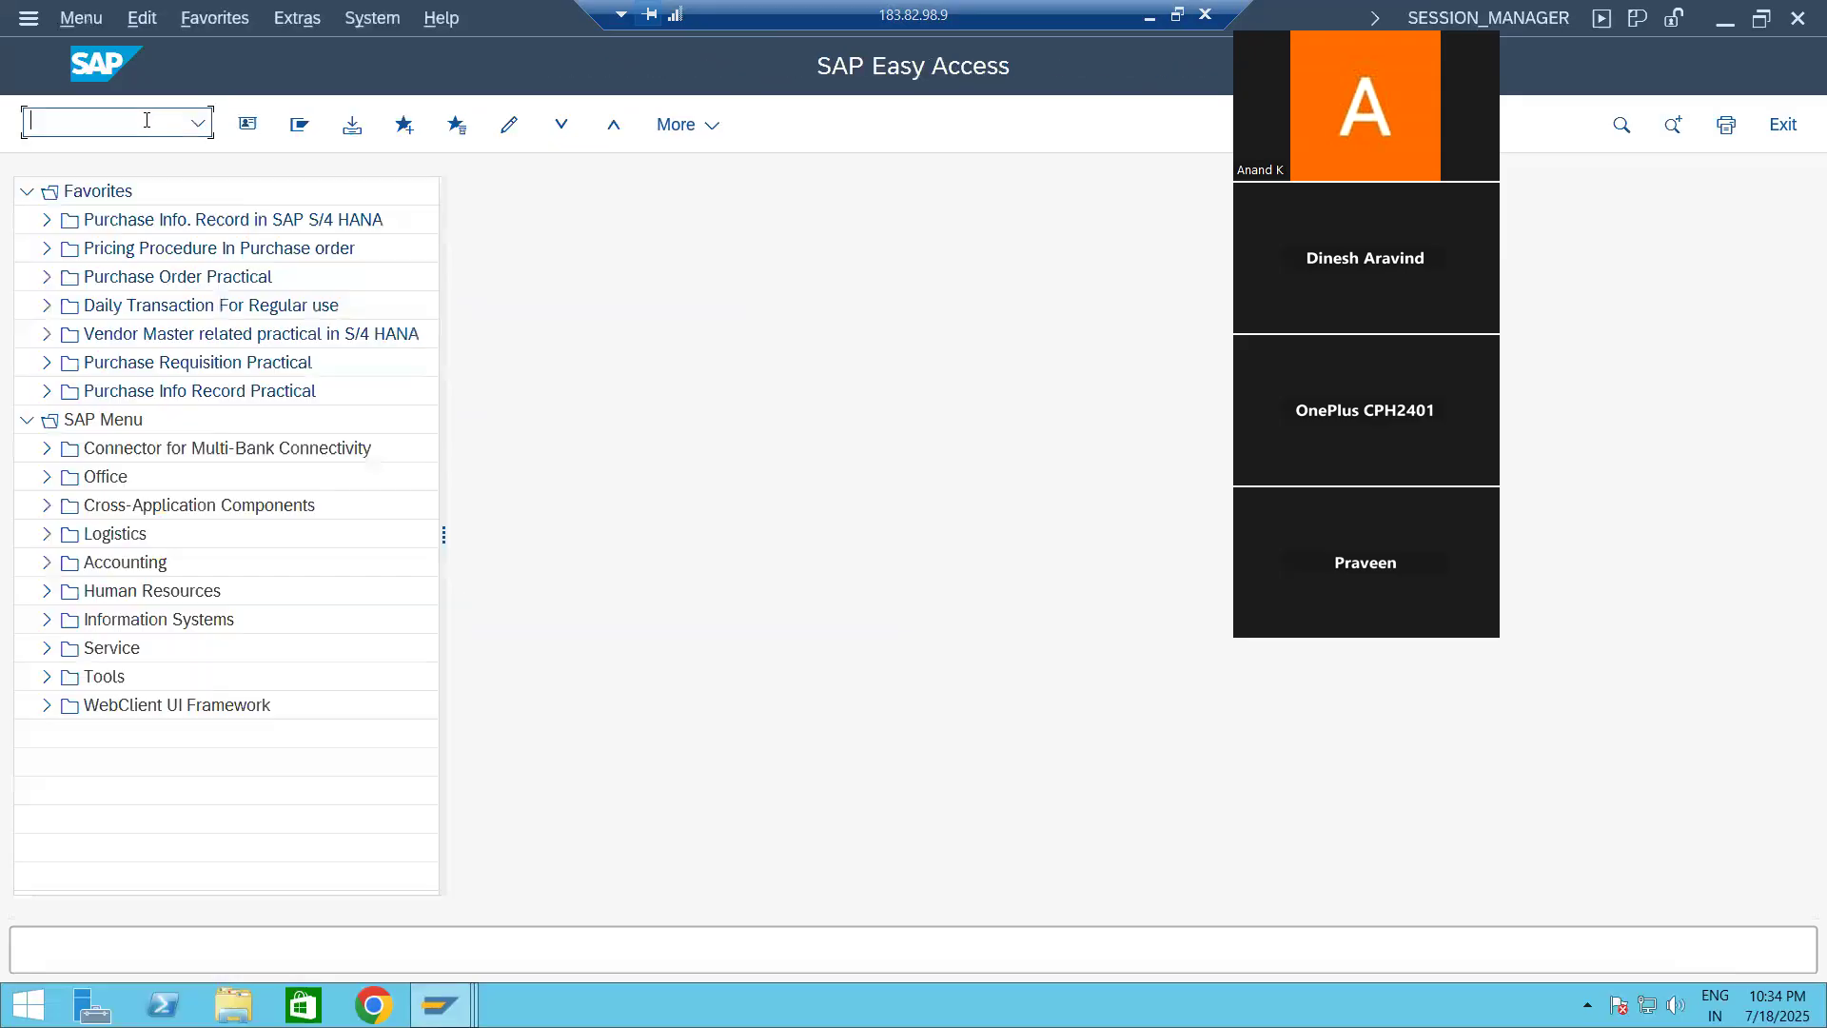
{"action": "left_click", "coordinate": [48, 534]}
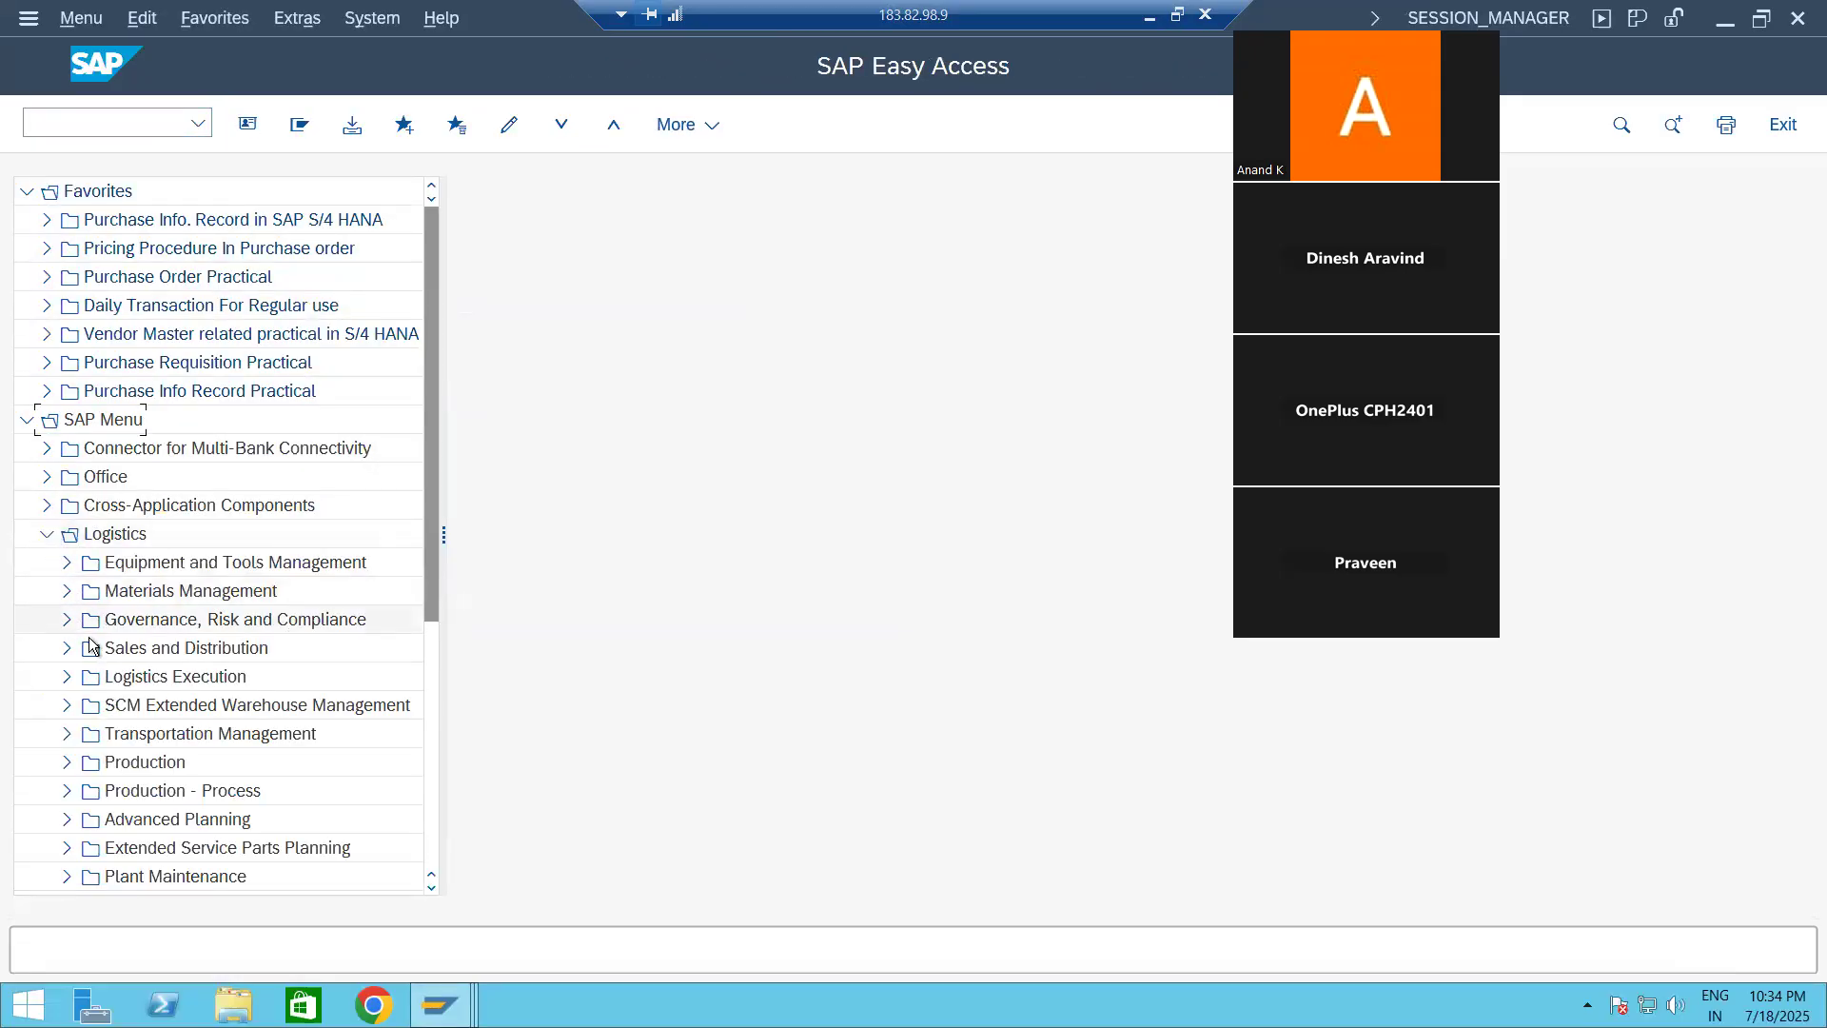
{"action": "left_click", "coordinate": [66, 706]}
{"action": "left_click", "coordinate": [87, 734]}
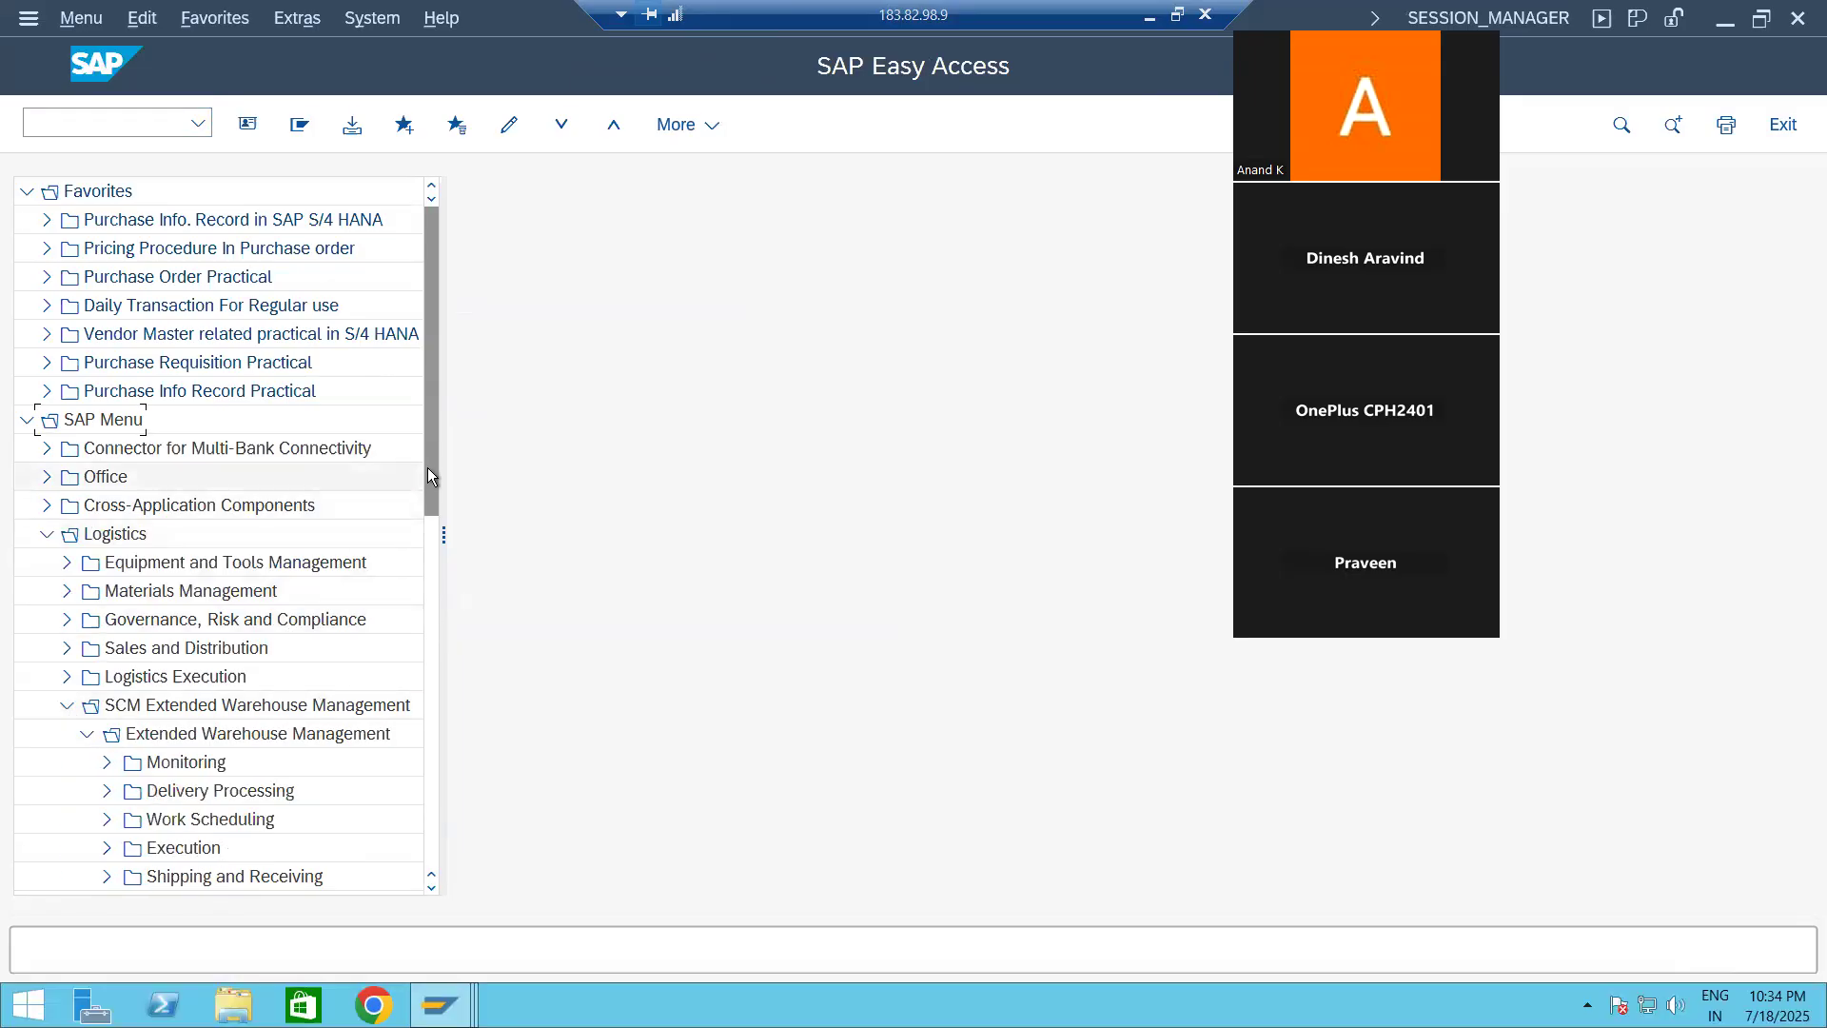
{"action": "left_click_drag", "start_coordinate": [437, 471], "coordinate": [420, 627]}
{"action": "left_click", "coordinate": [108, 649]}
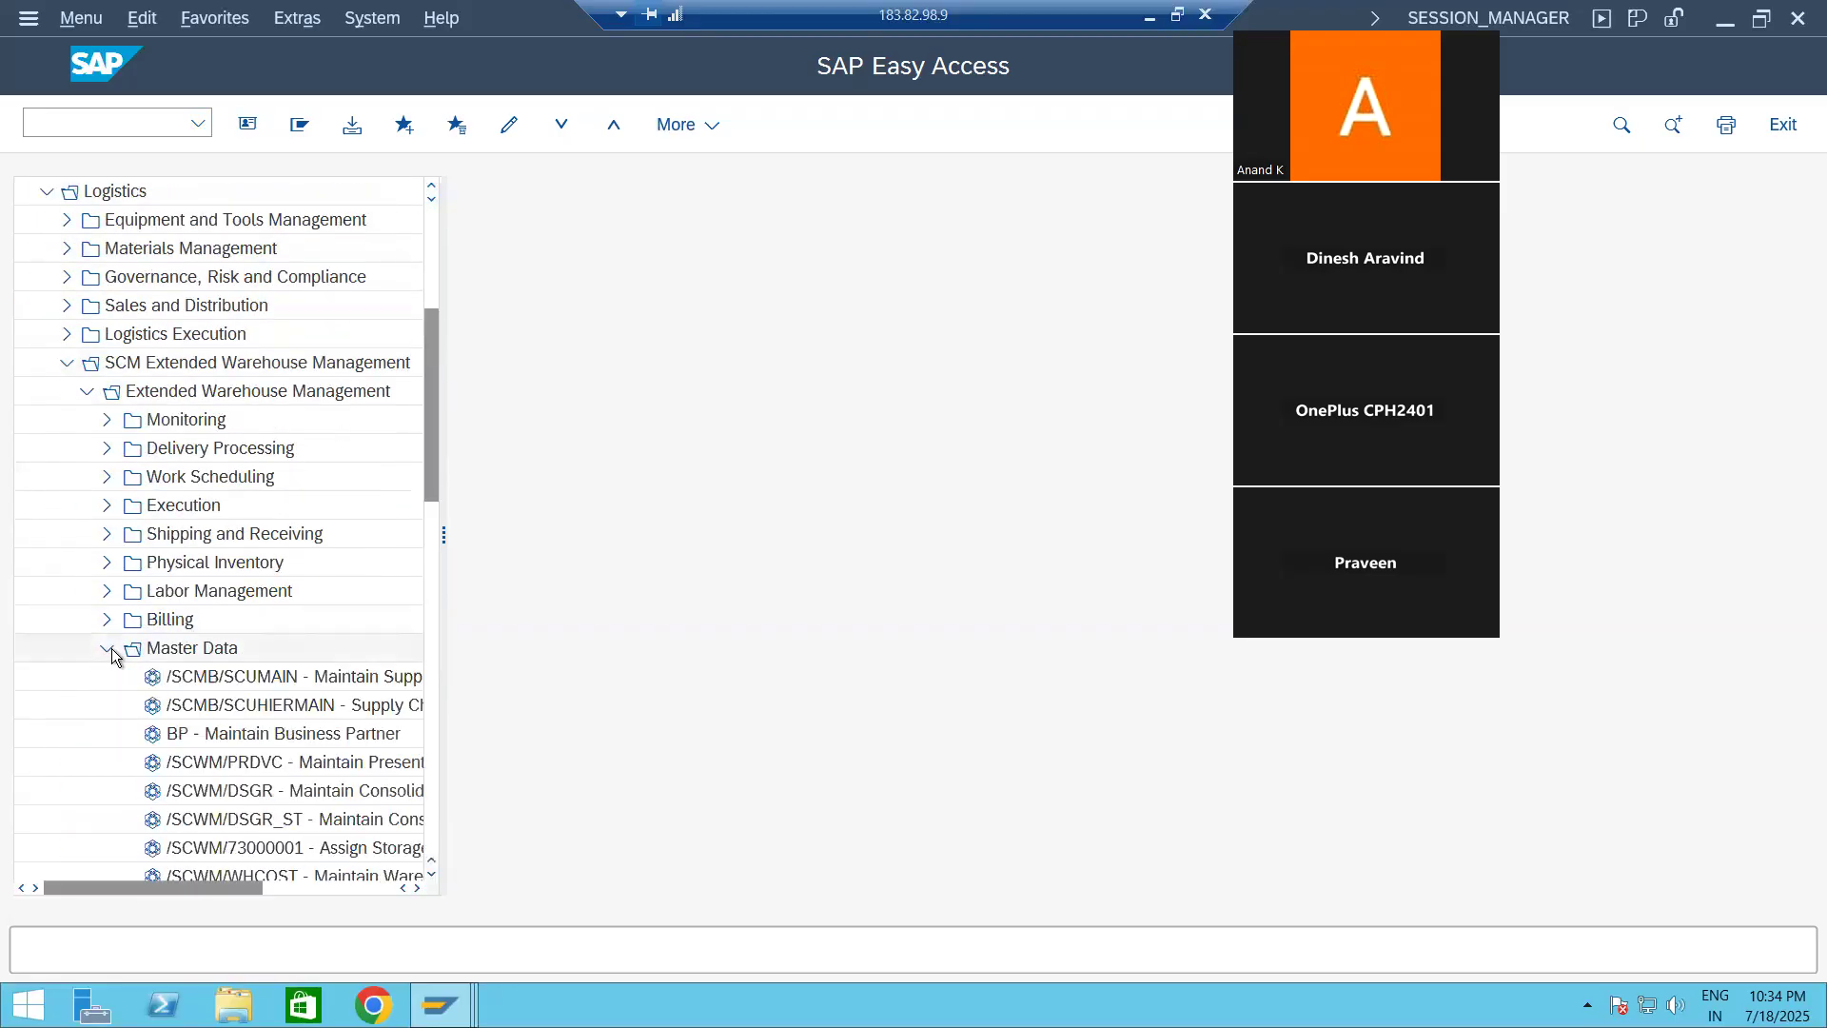
{"action": "double_click", "coordinate": [238, 676]}
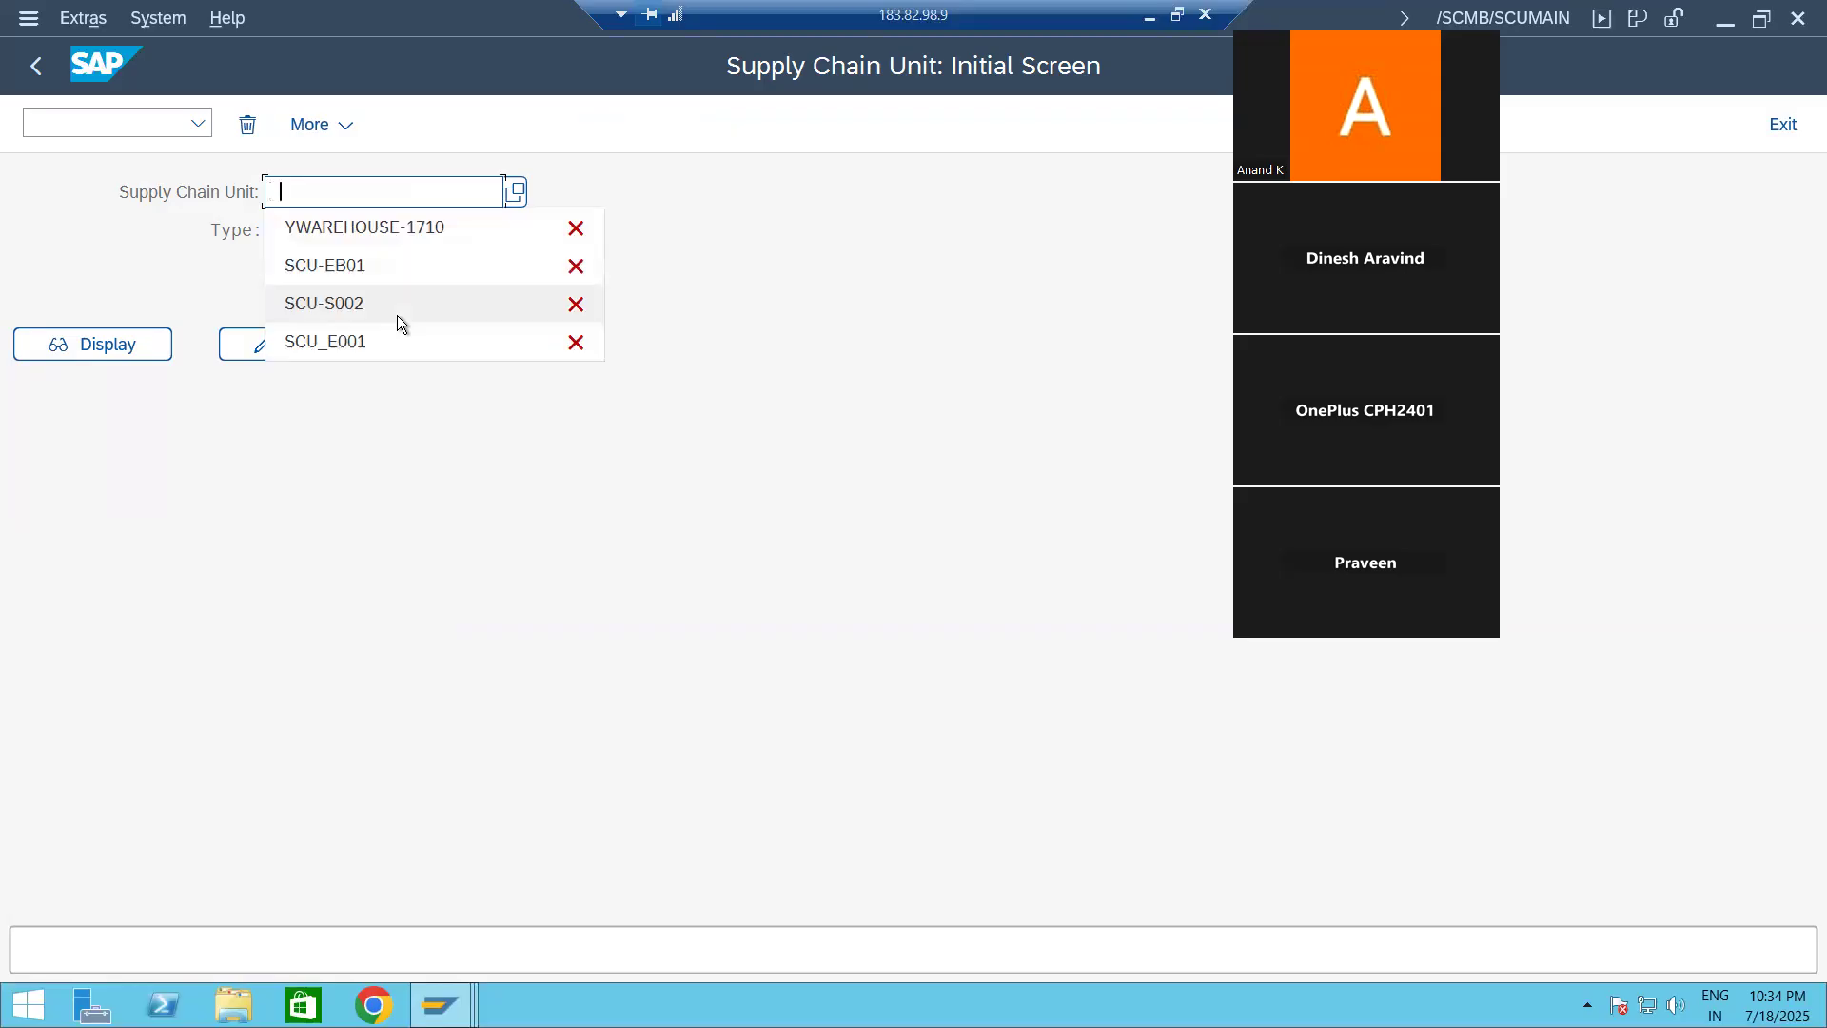
Step: Start creating supply chain unit SCU-EB12 with type 1008, Warehouse
{"action": "left_click", "coordinate": [323, 259]}
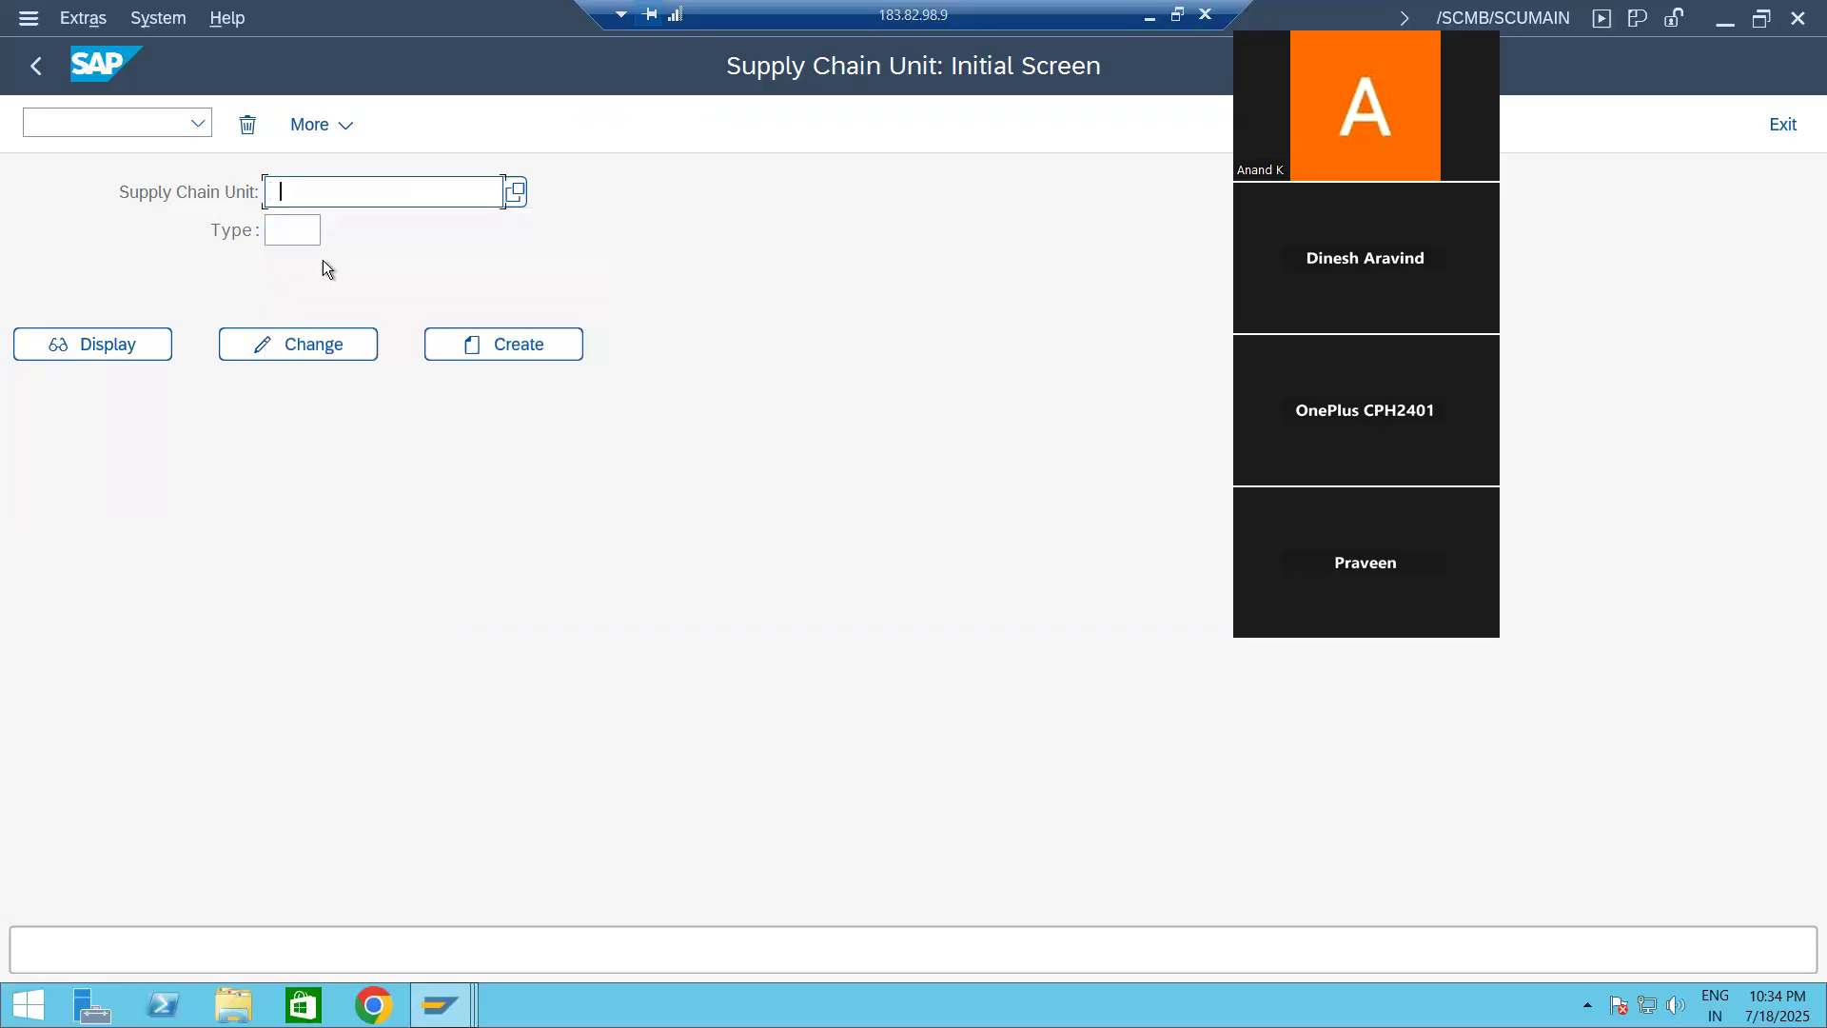
{"action": "key", "text": "BackSpace"}
{"action": "key", "text": "BackSpace"}
{"action": "key", "text": "BackSpace"}
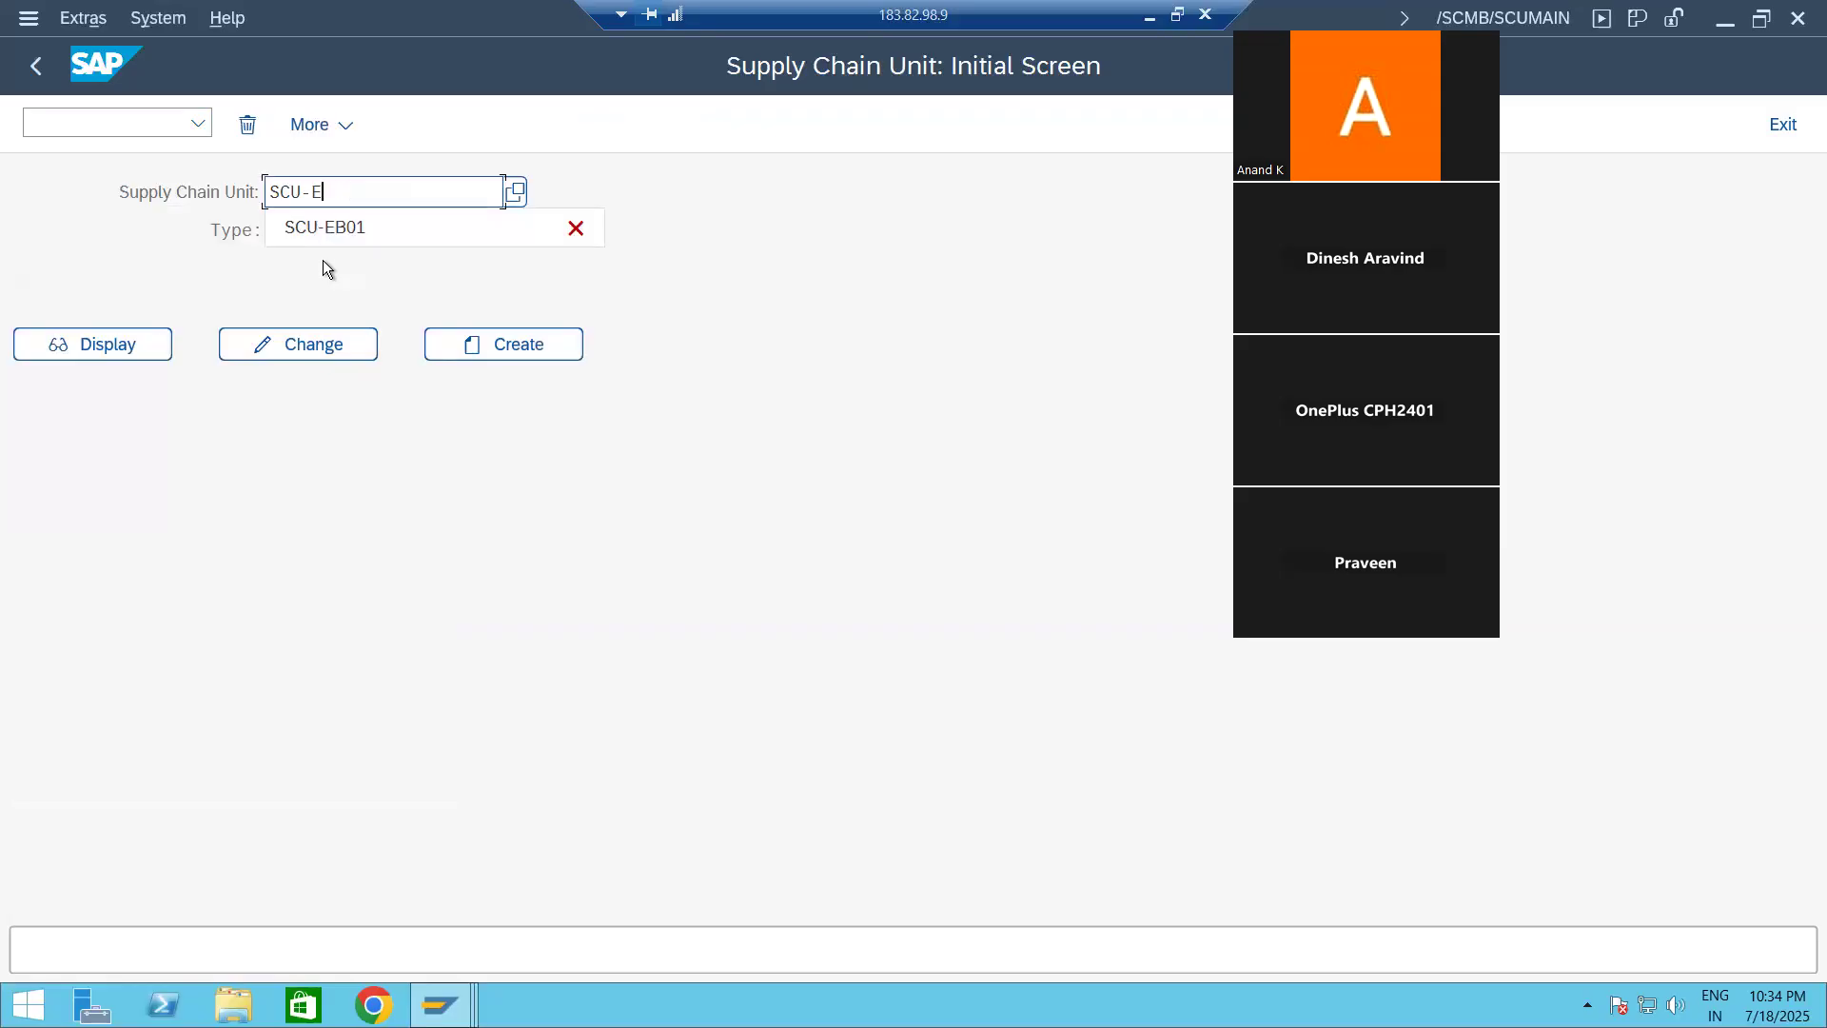
{"action": "type", "text": "B12"}
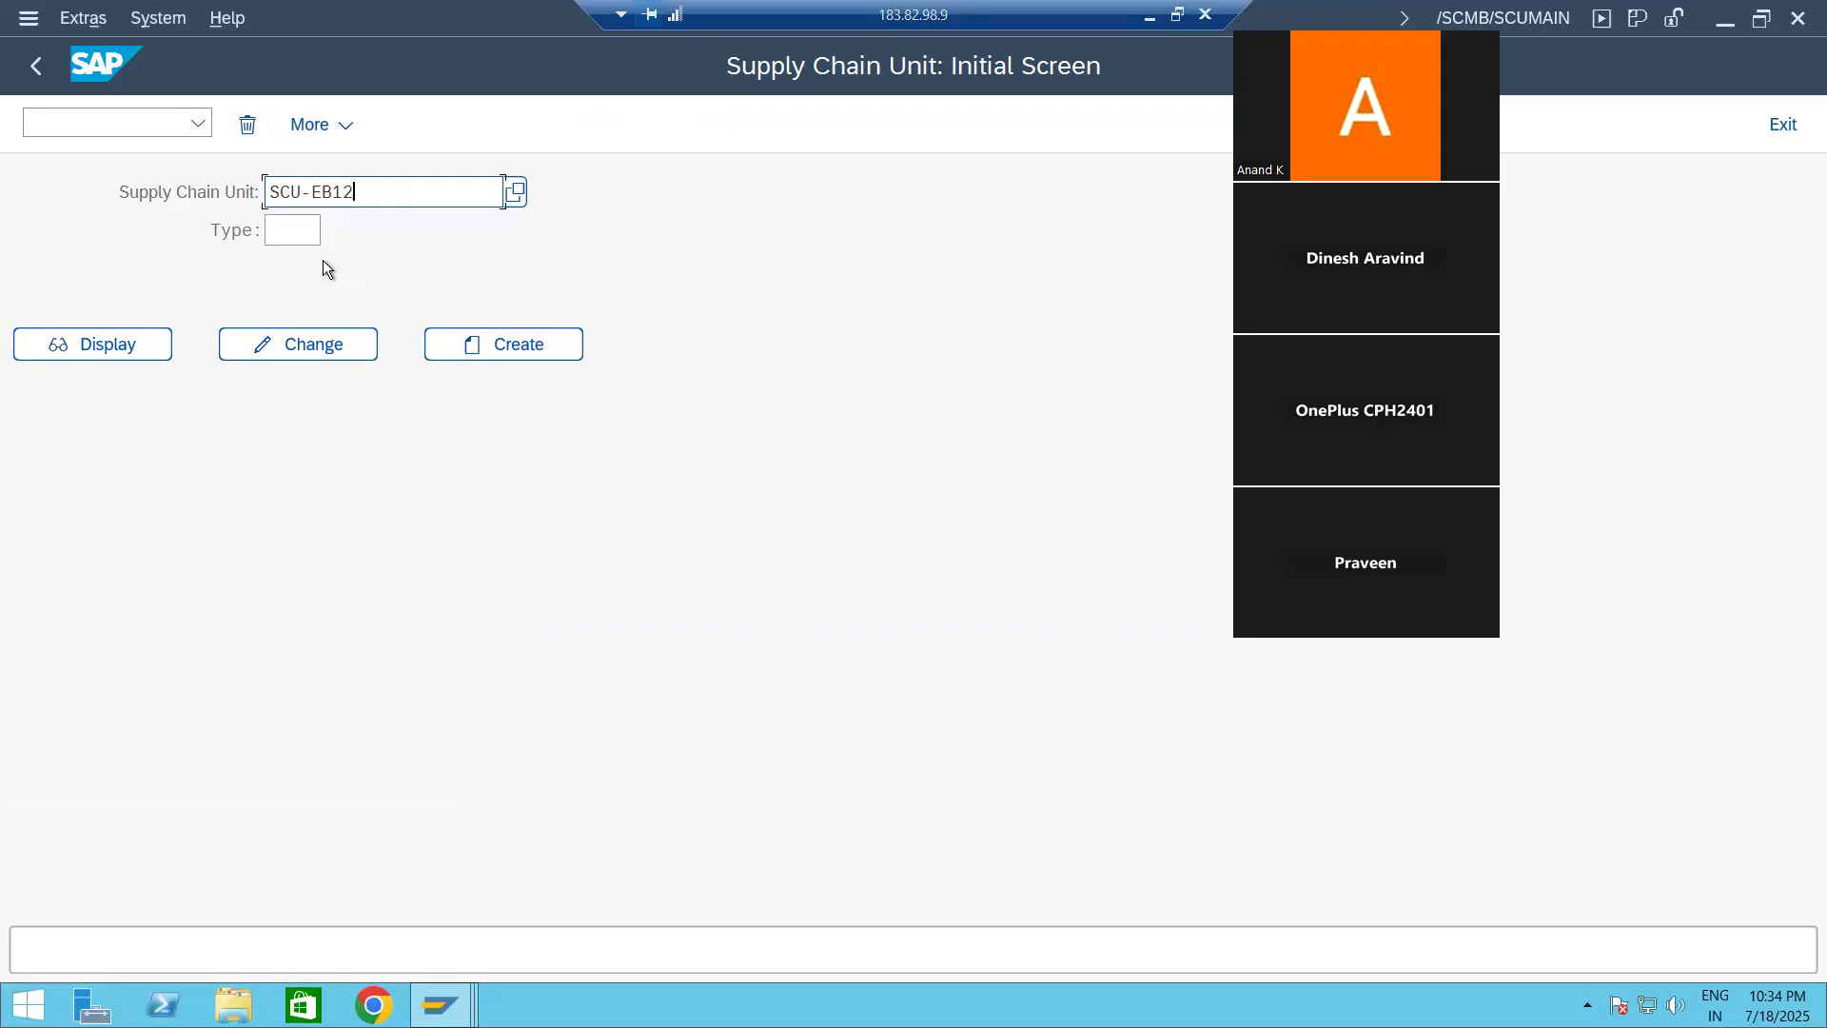
{"action": "left_click", "coordinate": [315, 232]}
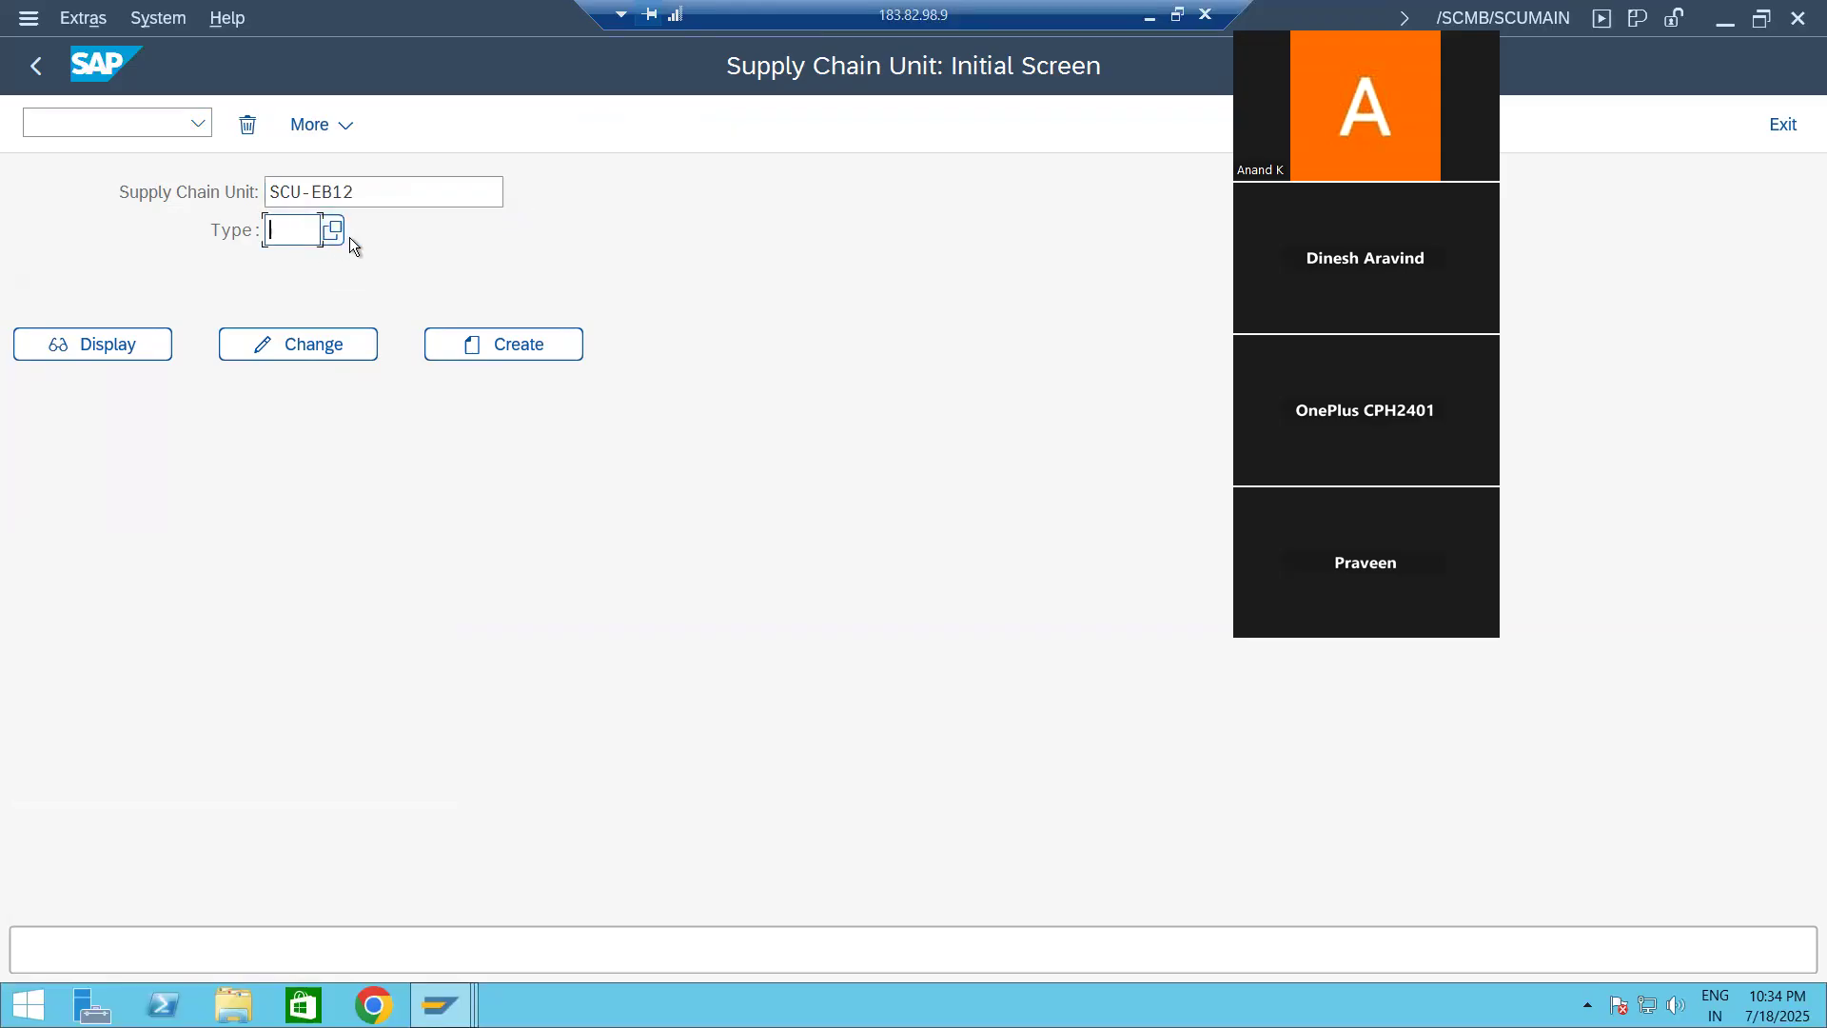
{"action": "left_click", "coordinate": [330, 234]}
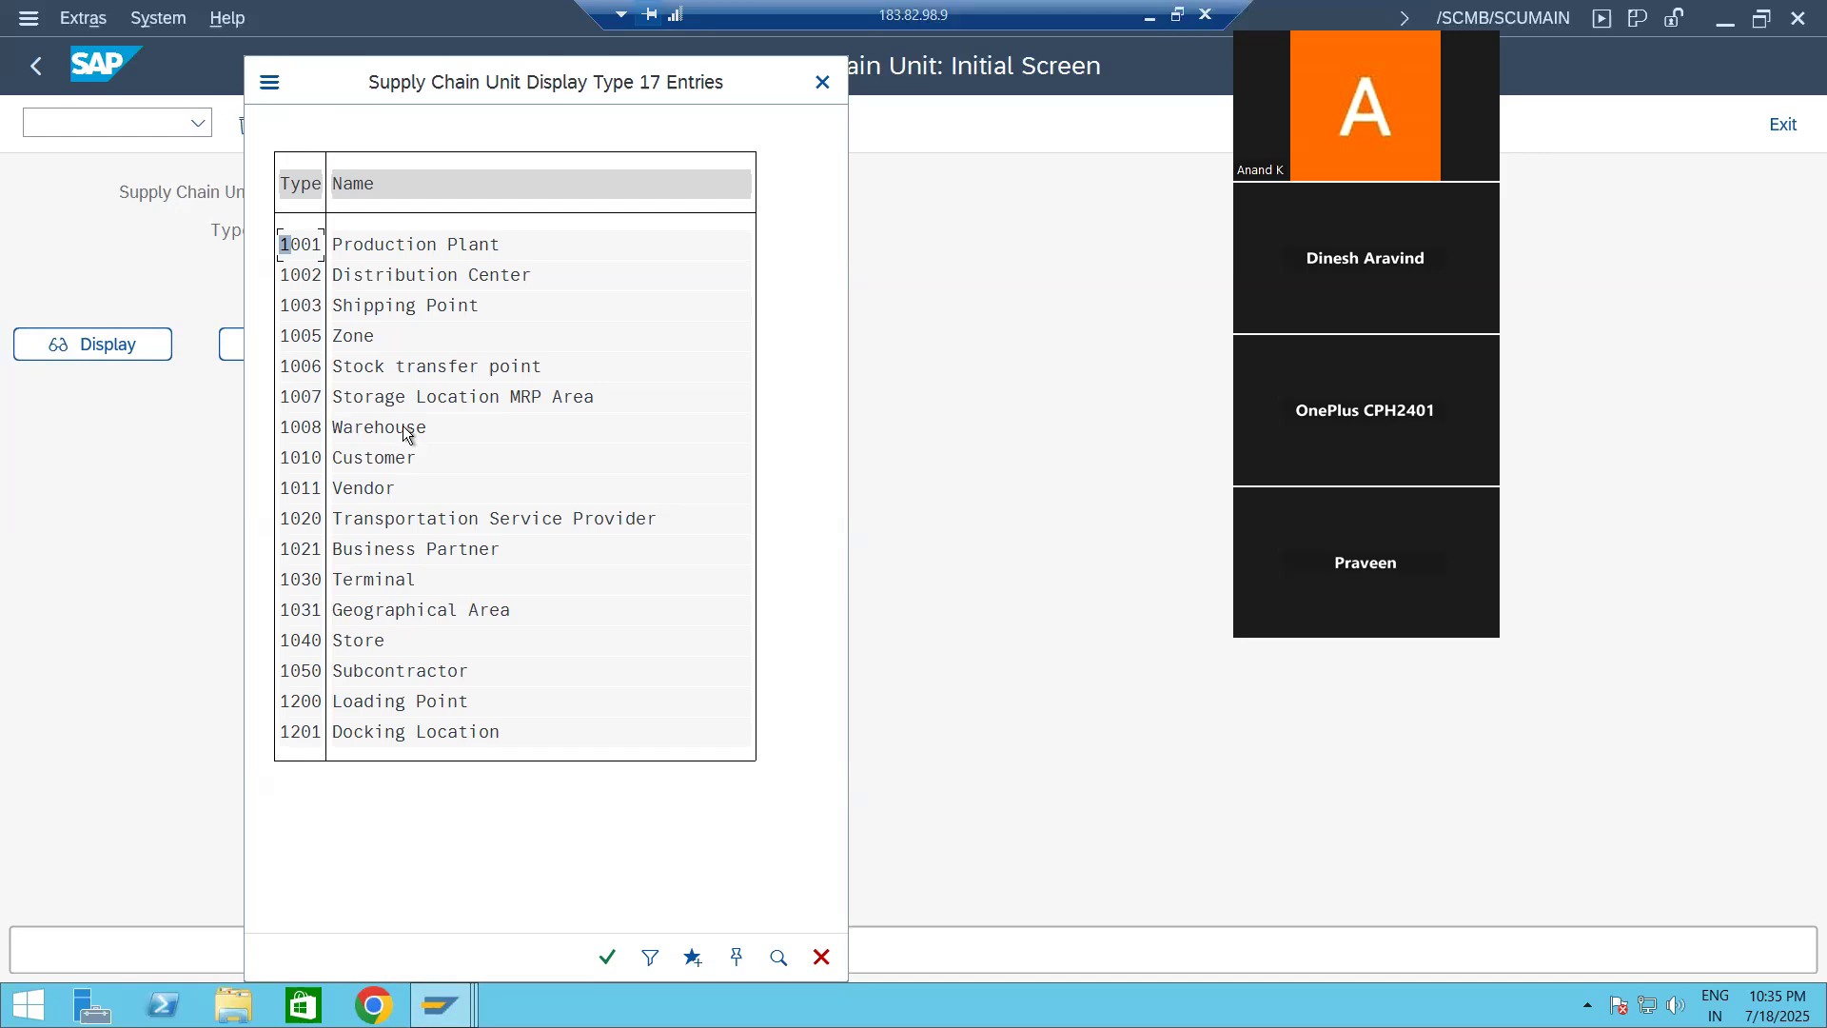
{"action": "double_click", "coordinate": [300, 429]}
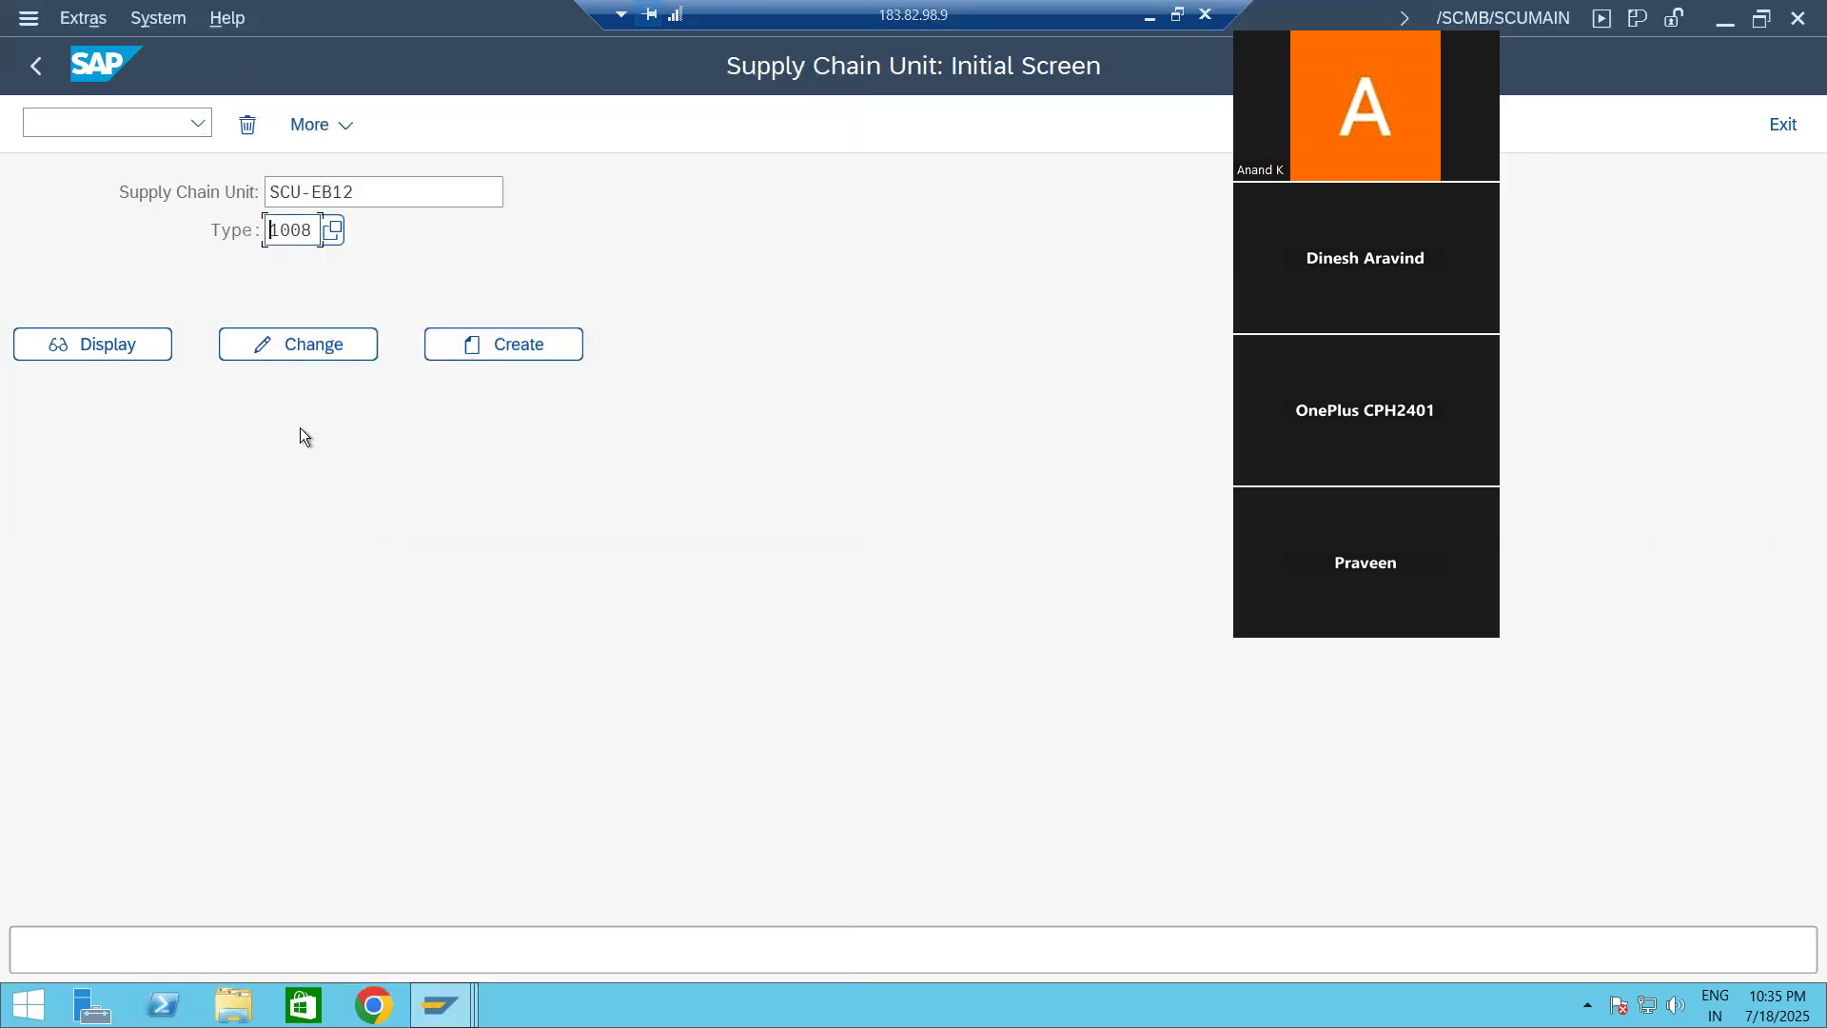
{"action": "left_click", "coordinate": [518, 349]}
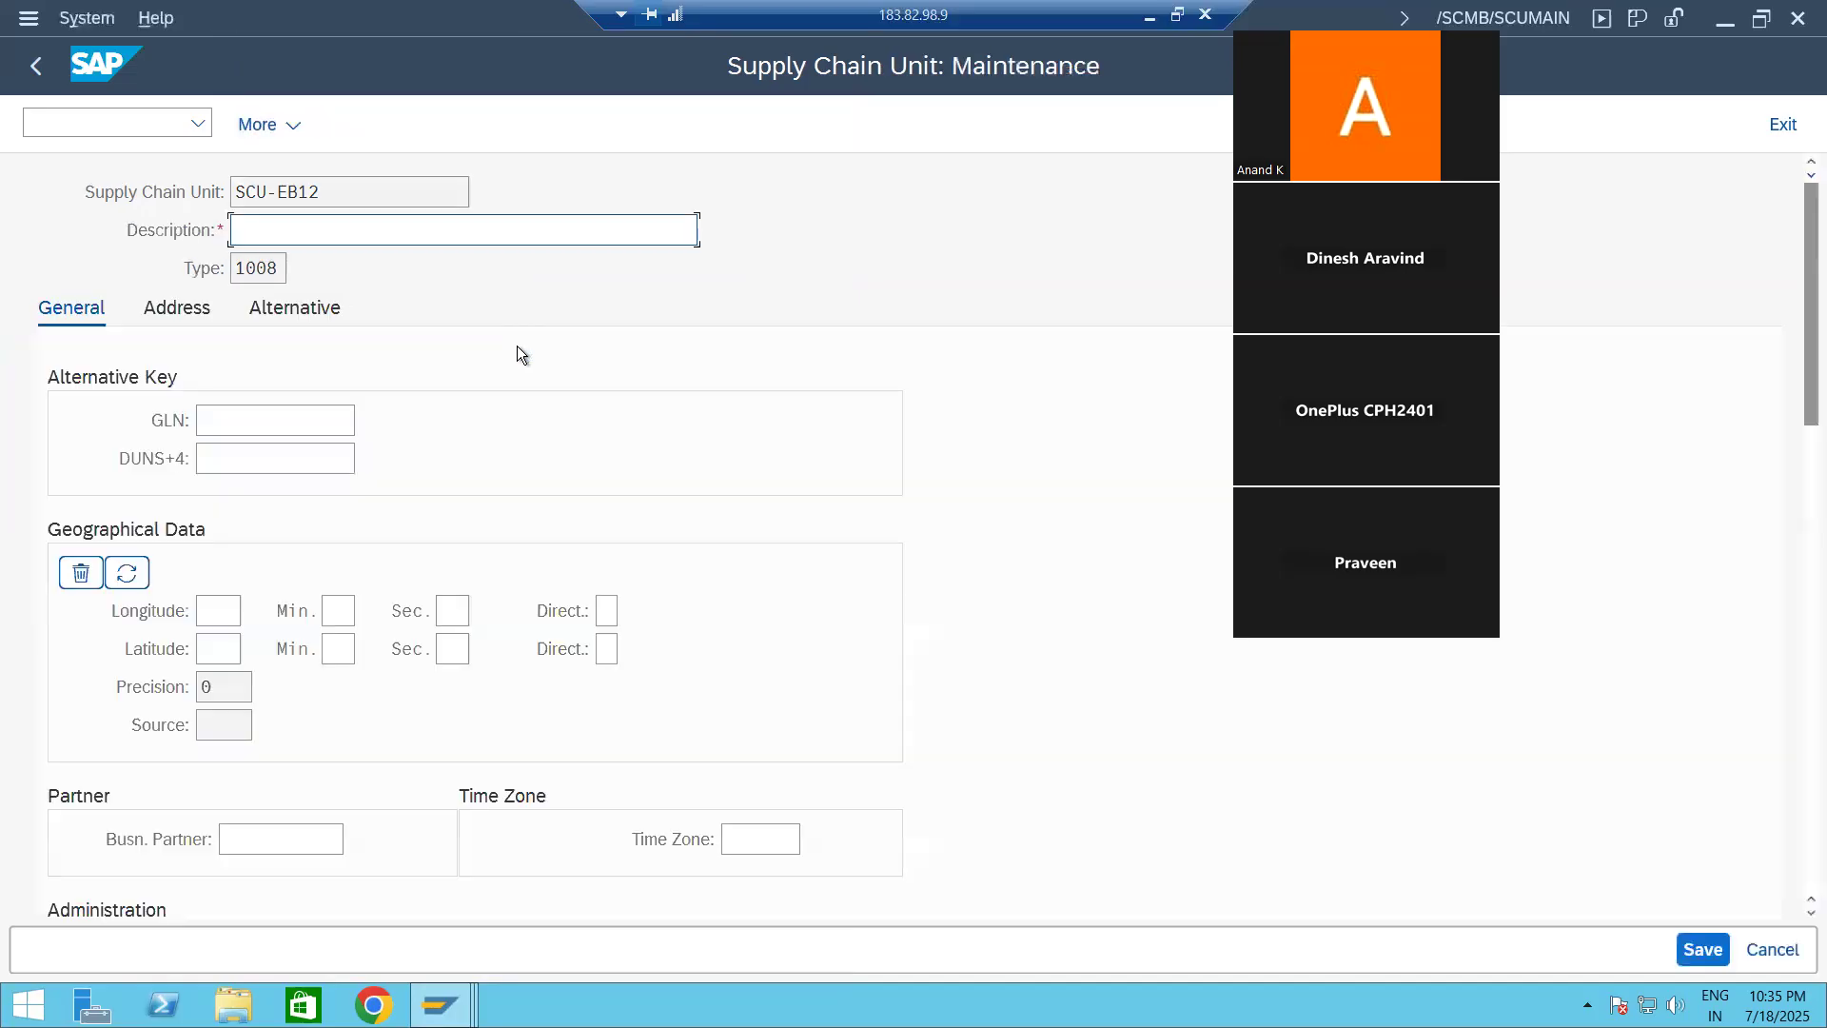
Step: Copy the supply chain unit's name SCU-EB12 into its description
{"action": "left_click_drag", "start_coordinate": [324, 201], "coordinate": [116, 168]}
{"action": "key", "text": "ctrl+c"}
{"action": "left_click", "coordinate": [276, 230]}
{"action": "key", "text": "ctrl+v"}
Step: Add the alternative business attributes SO (Shipping Office) and RO (Goods Receipt Office) to supply chain unit SCU-EB12
{"action": "left_click", "coordinate": [327, 306]}
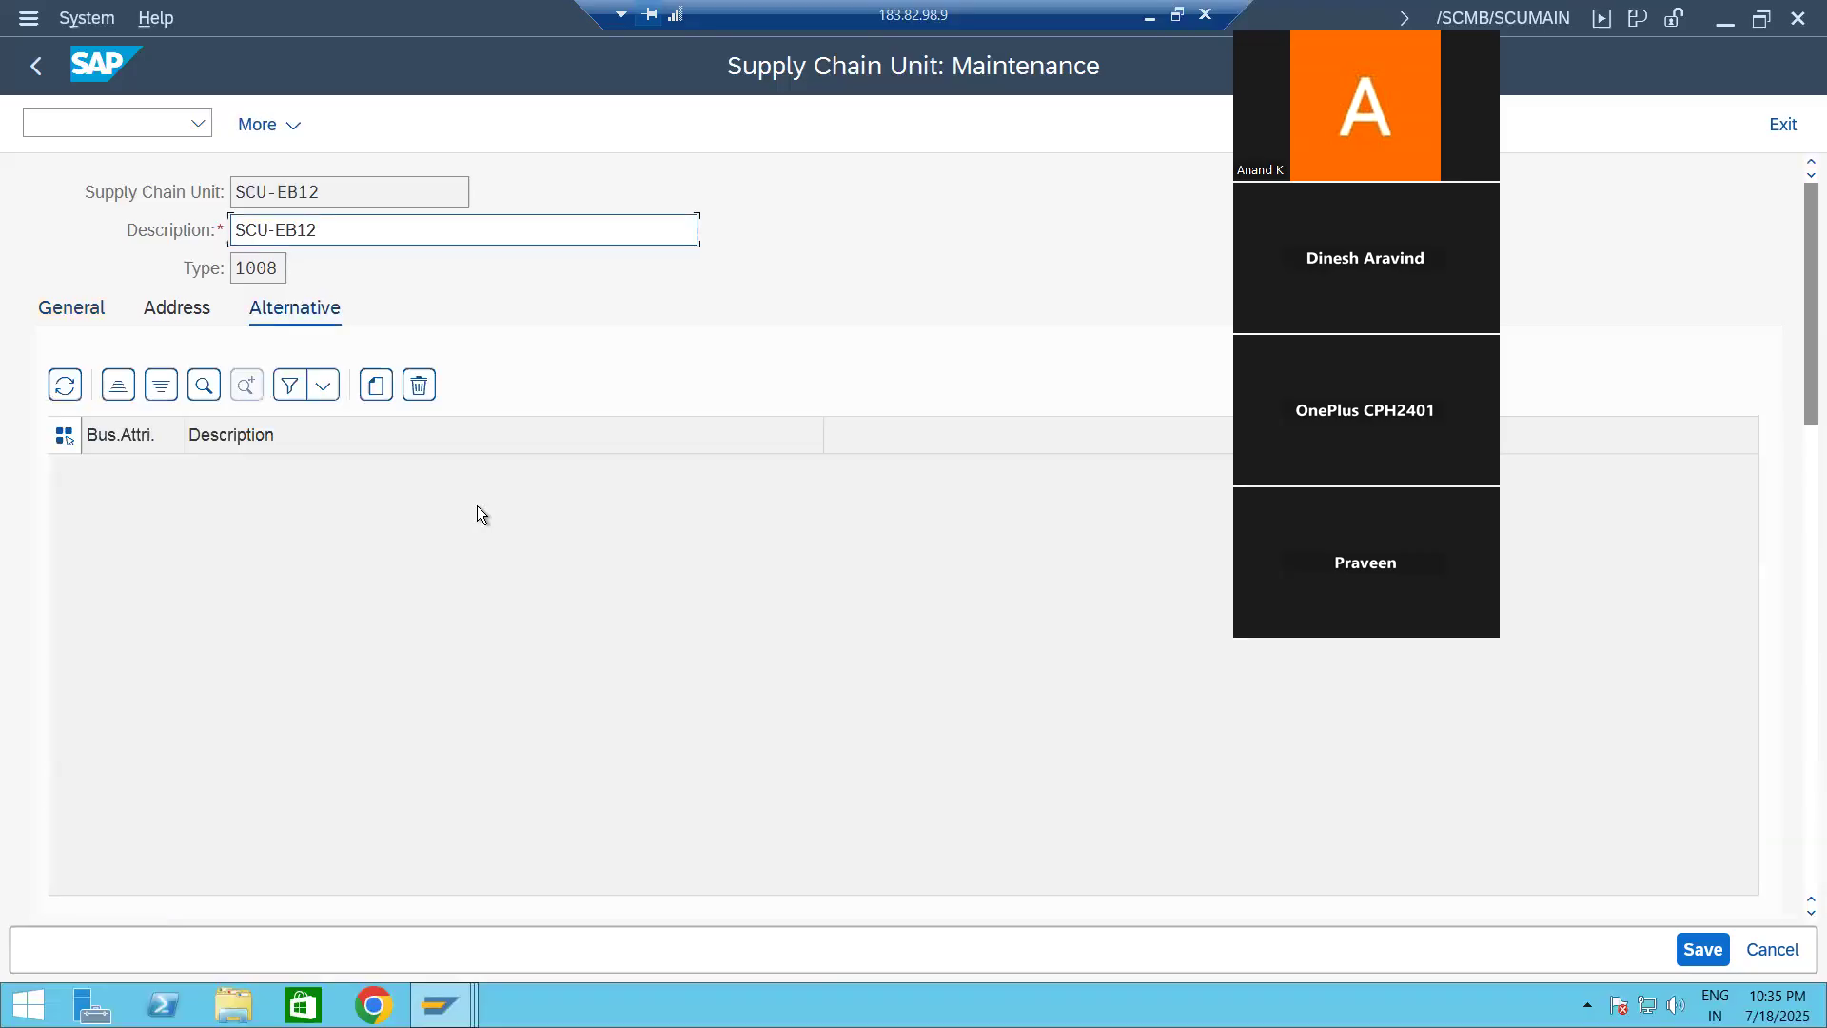
{"action": "left_click", "coordinate": [375, 384]}
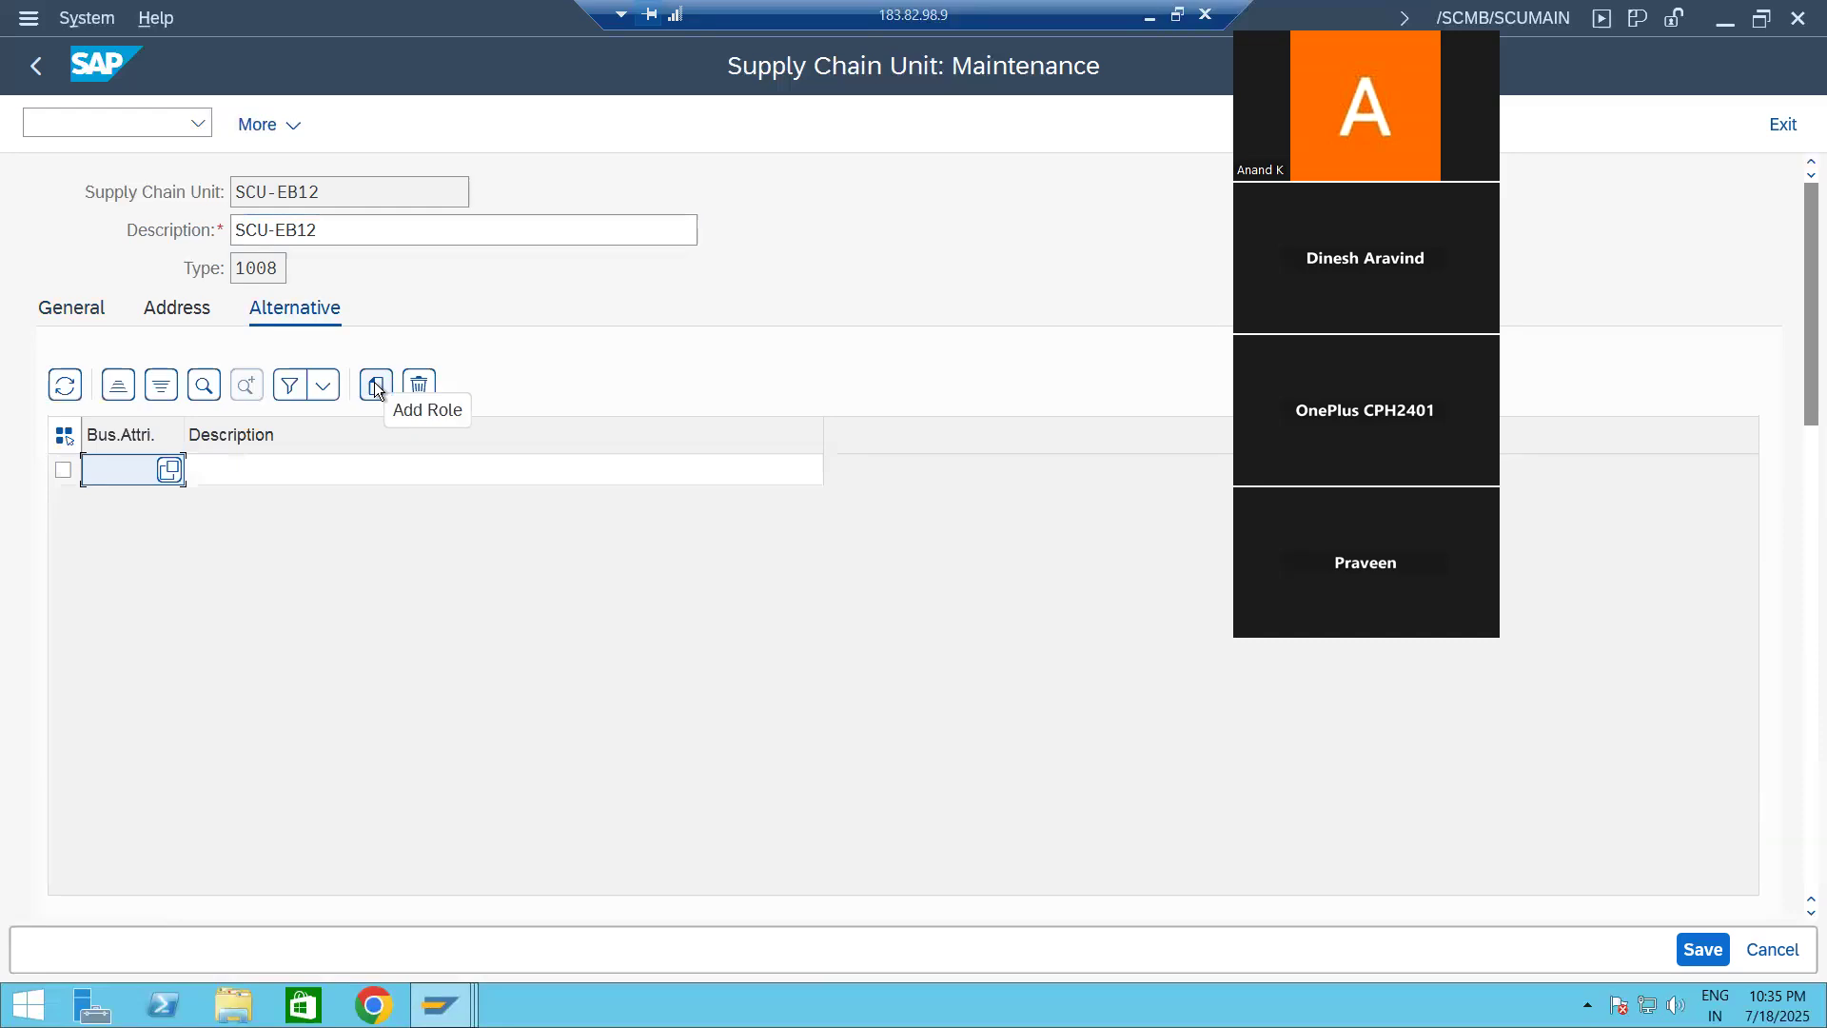
{"action": "left_click", "coordinate": [170, 474]}
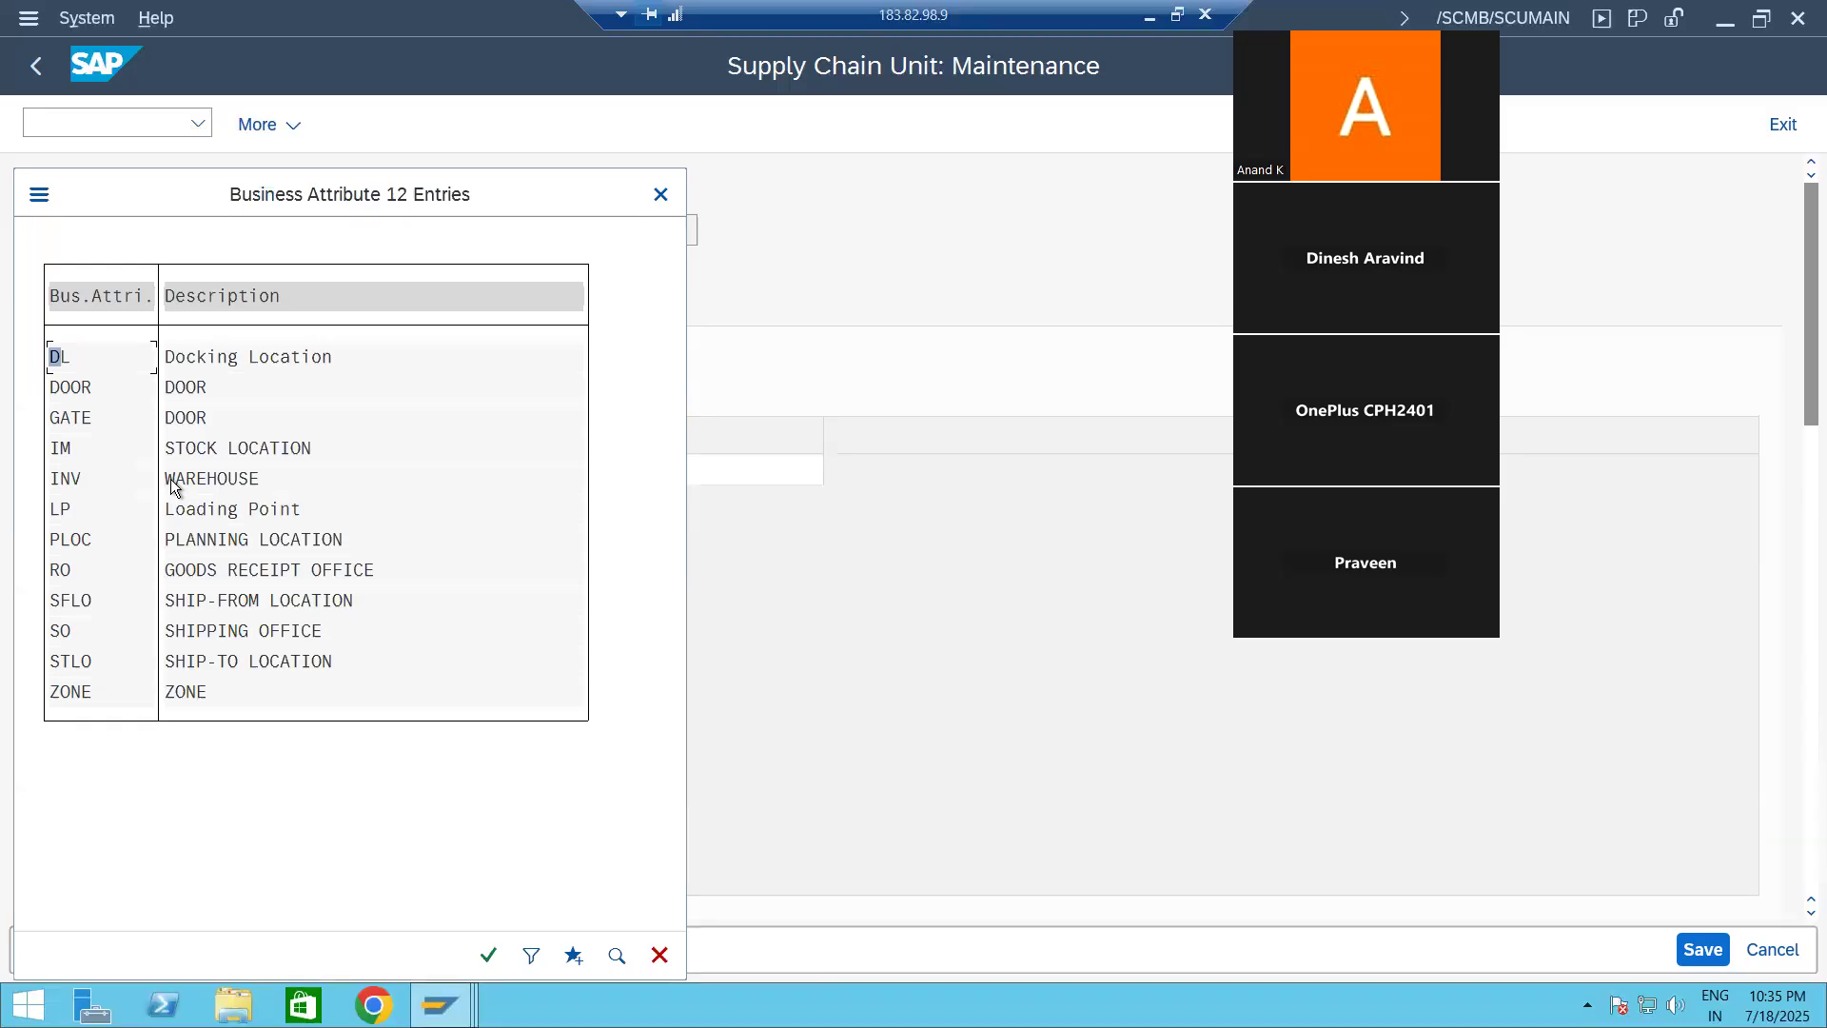
{"action": "double_click", "coordinate": [231, 636]}
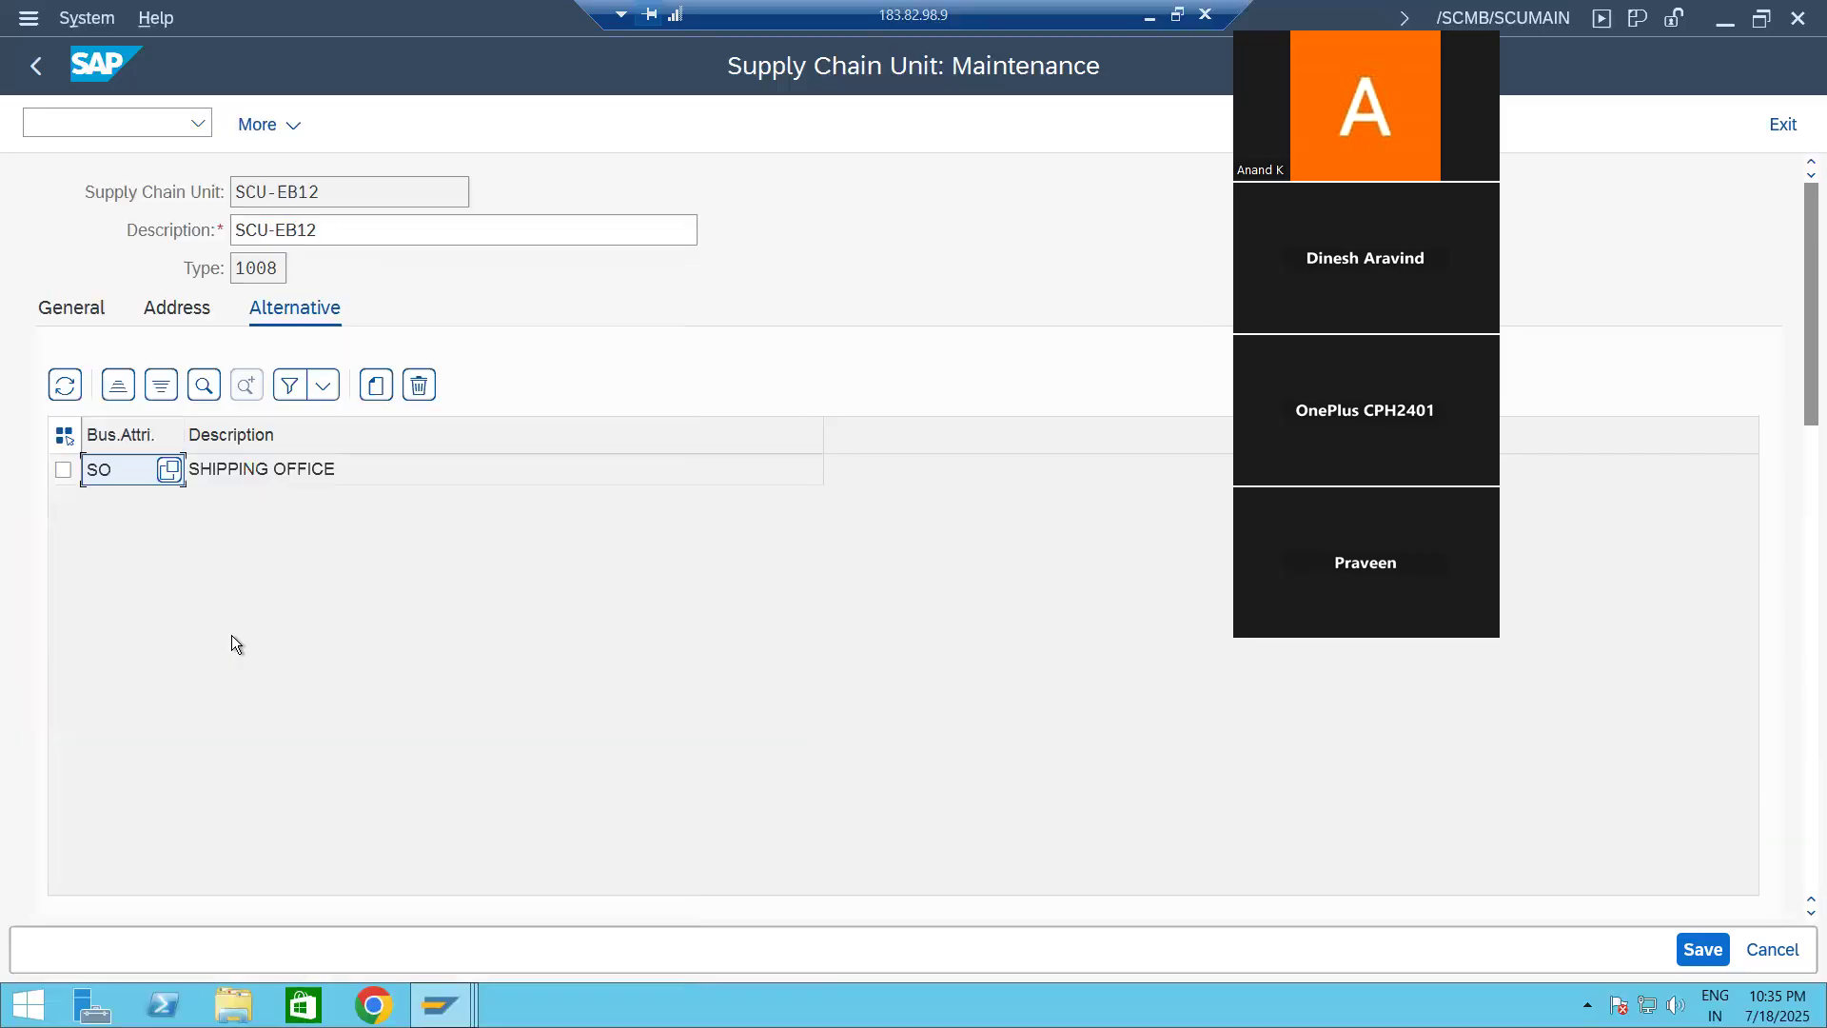
{"action": "left_click", "coordinate": [377, 391]}
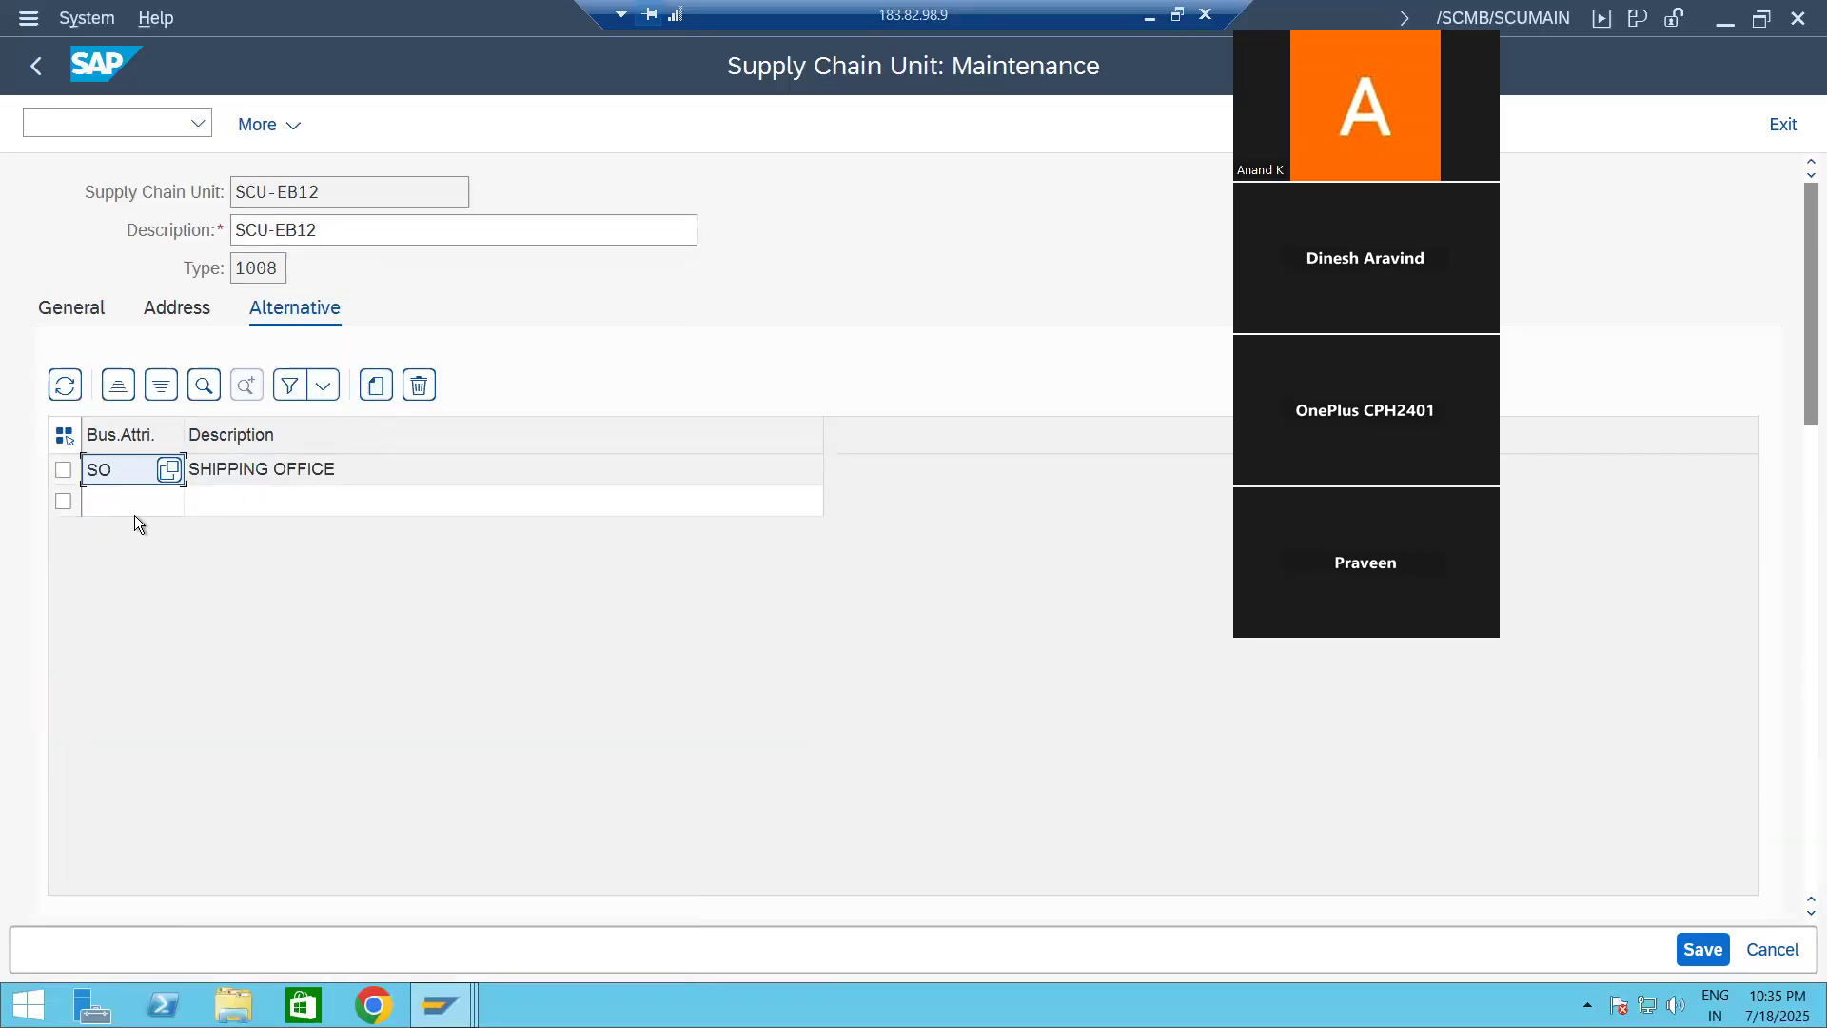
{"action": "left_click", "coordinate": [134, 516]}
{"action": "left_click", "coordinate": [171, 502]}
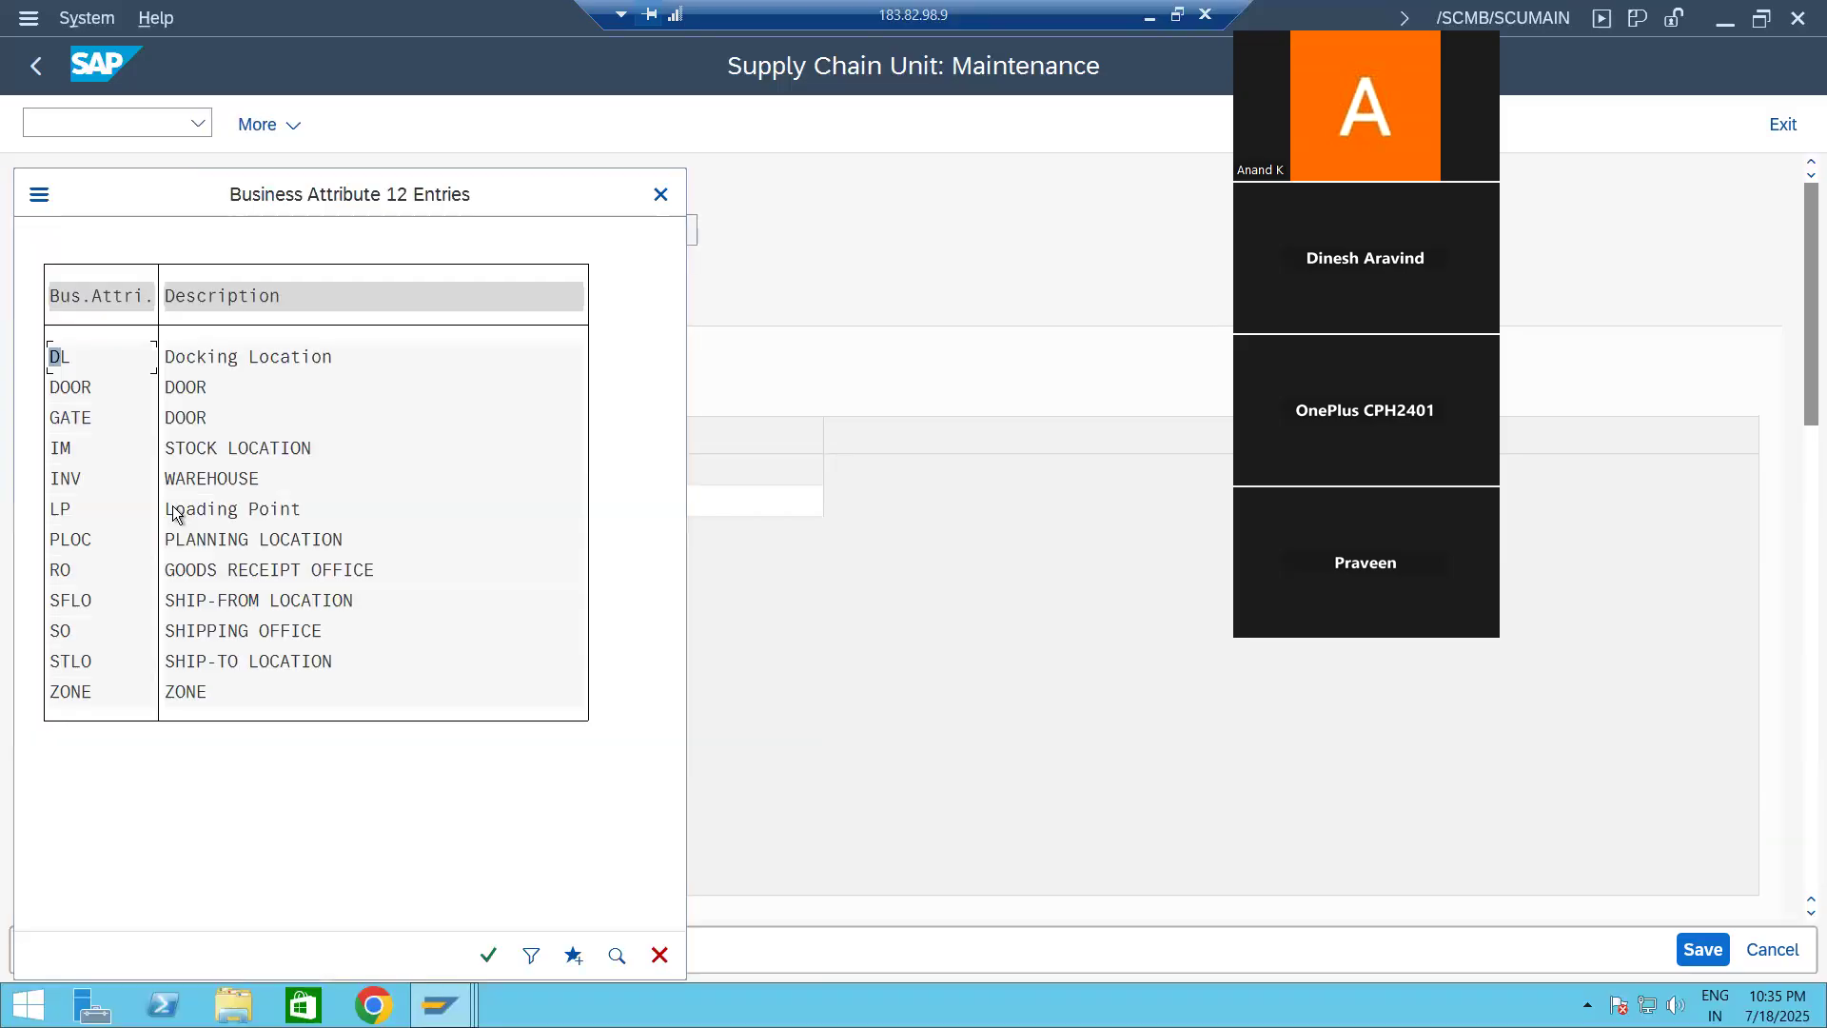
{"action": "double_click", "coordinate": [232, 569]}
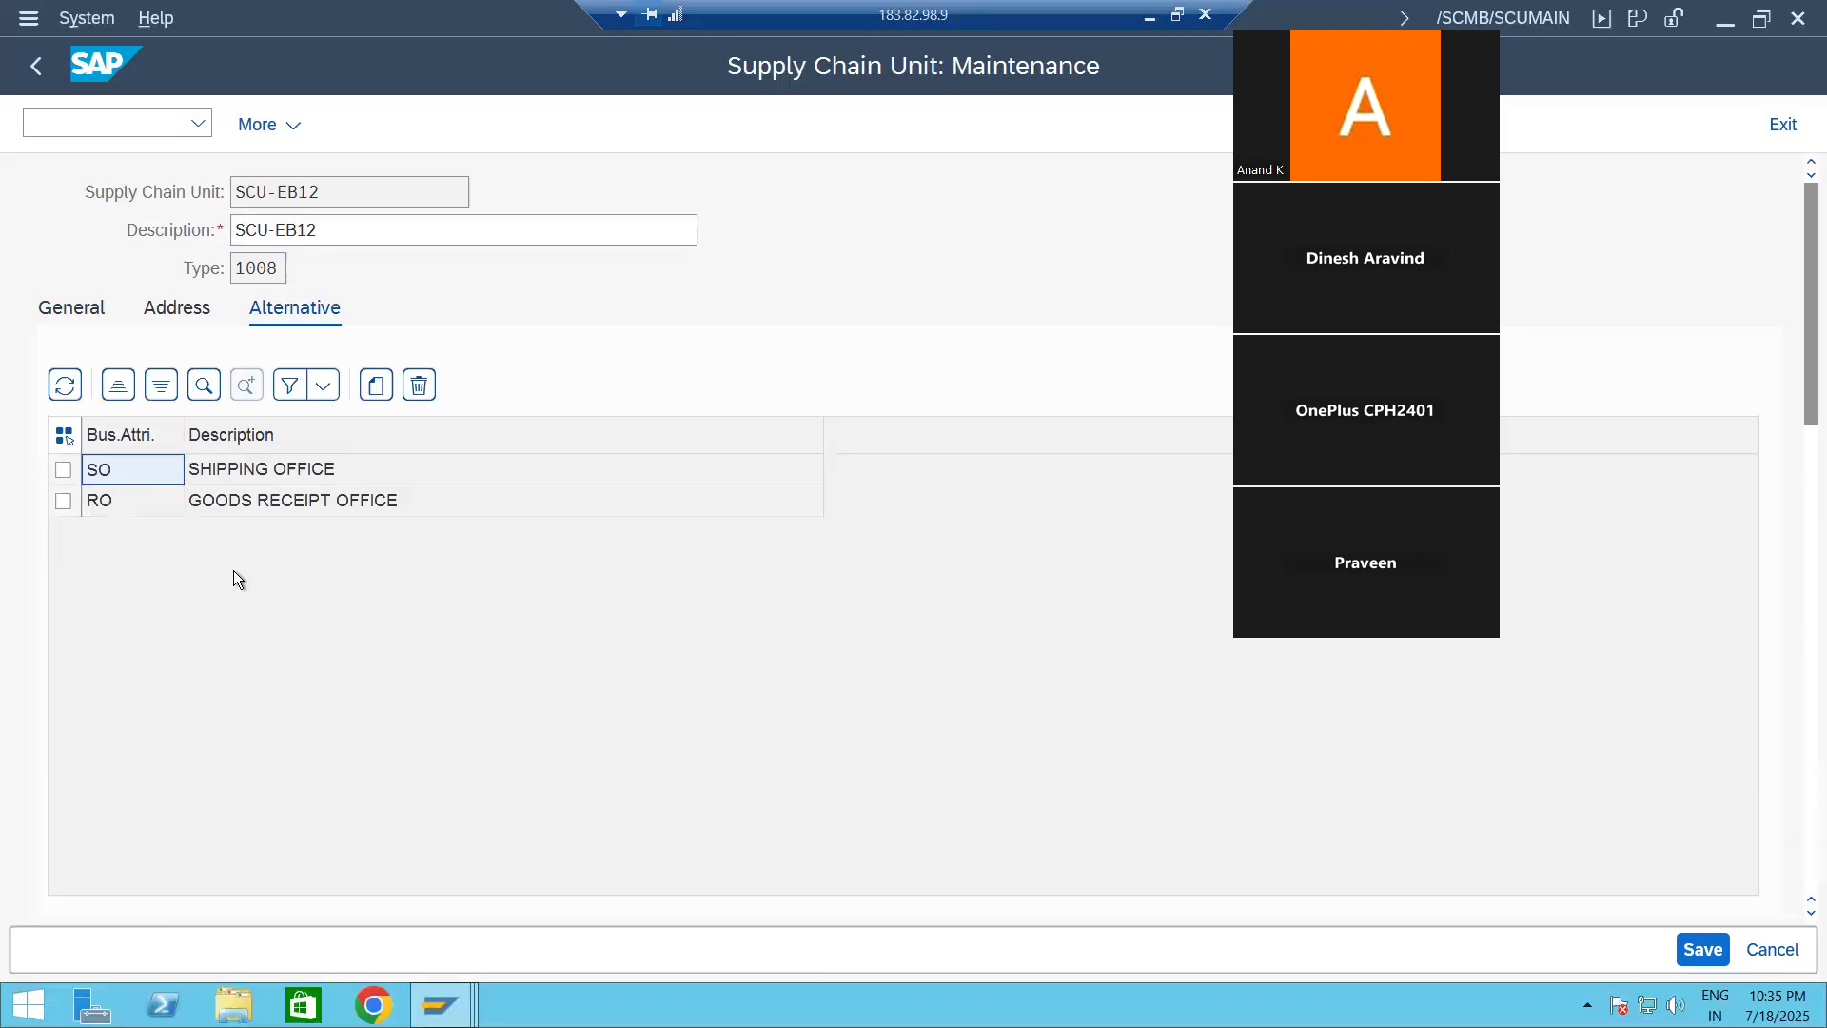
Step: Add INV (Warehouse) as the third alternative business attribute of supply chain unit SCU-EB12
{"action": "left_click", "coordinate": [377, 387]}
{"action": "left_click", "coordinate": [141, 533]}
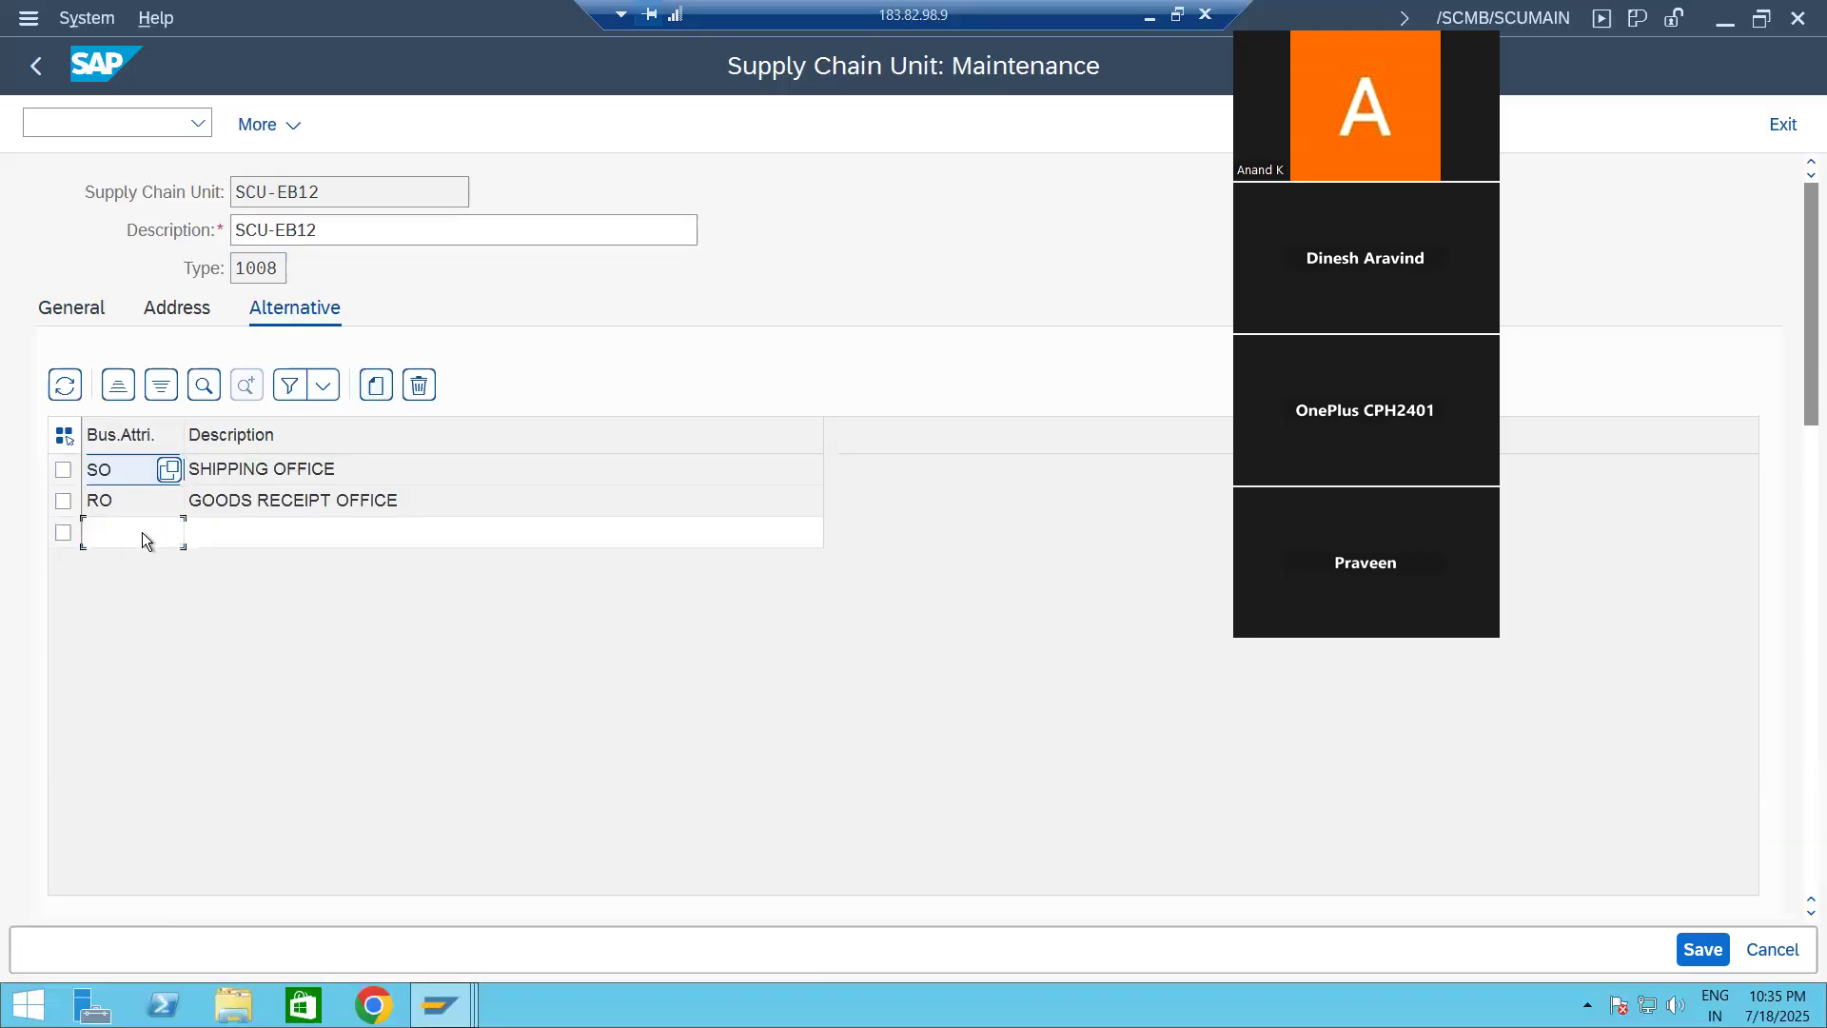
{"action": "left_click", "coordinate": [169, 533]}
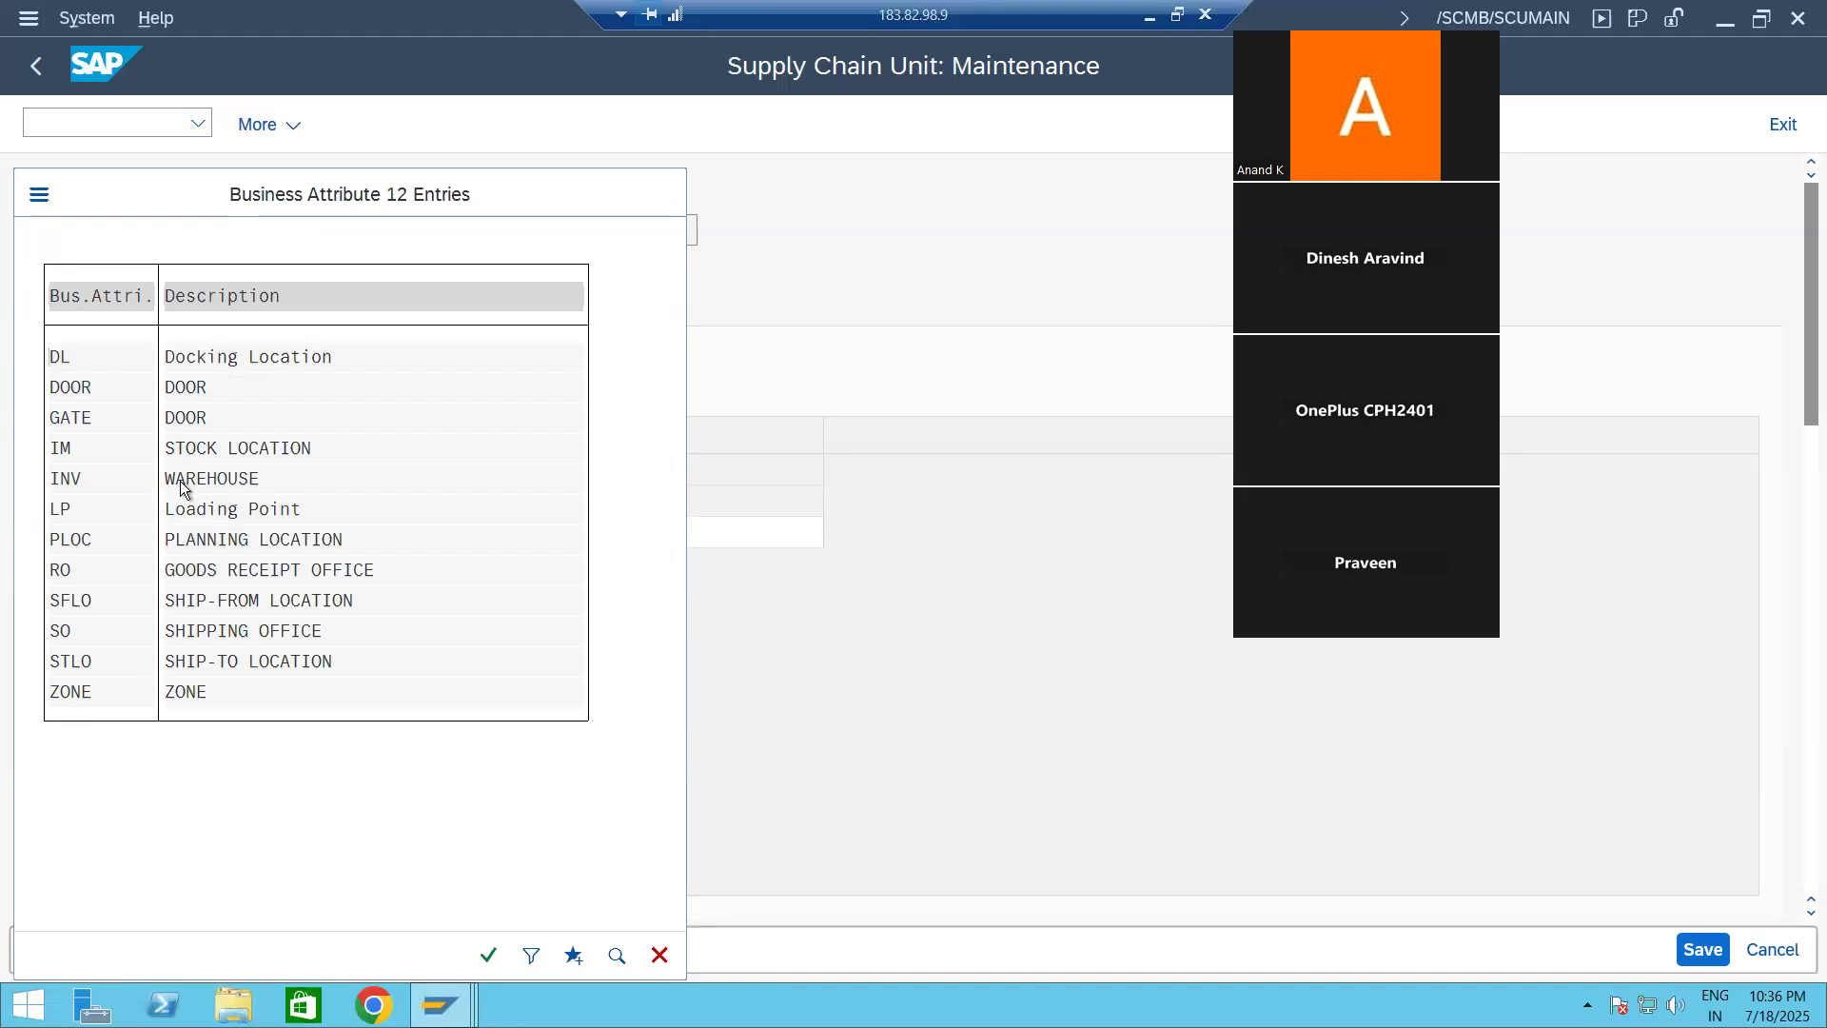
{"action": "double_click", "coordinate": [180, 482]}
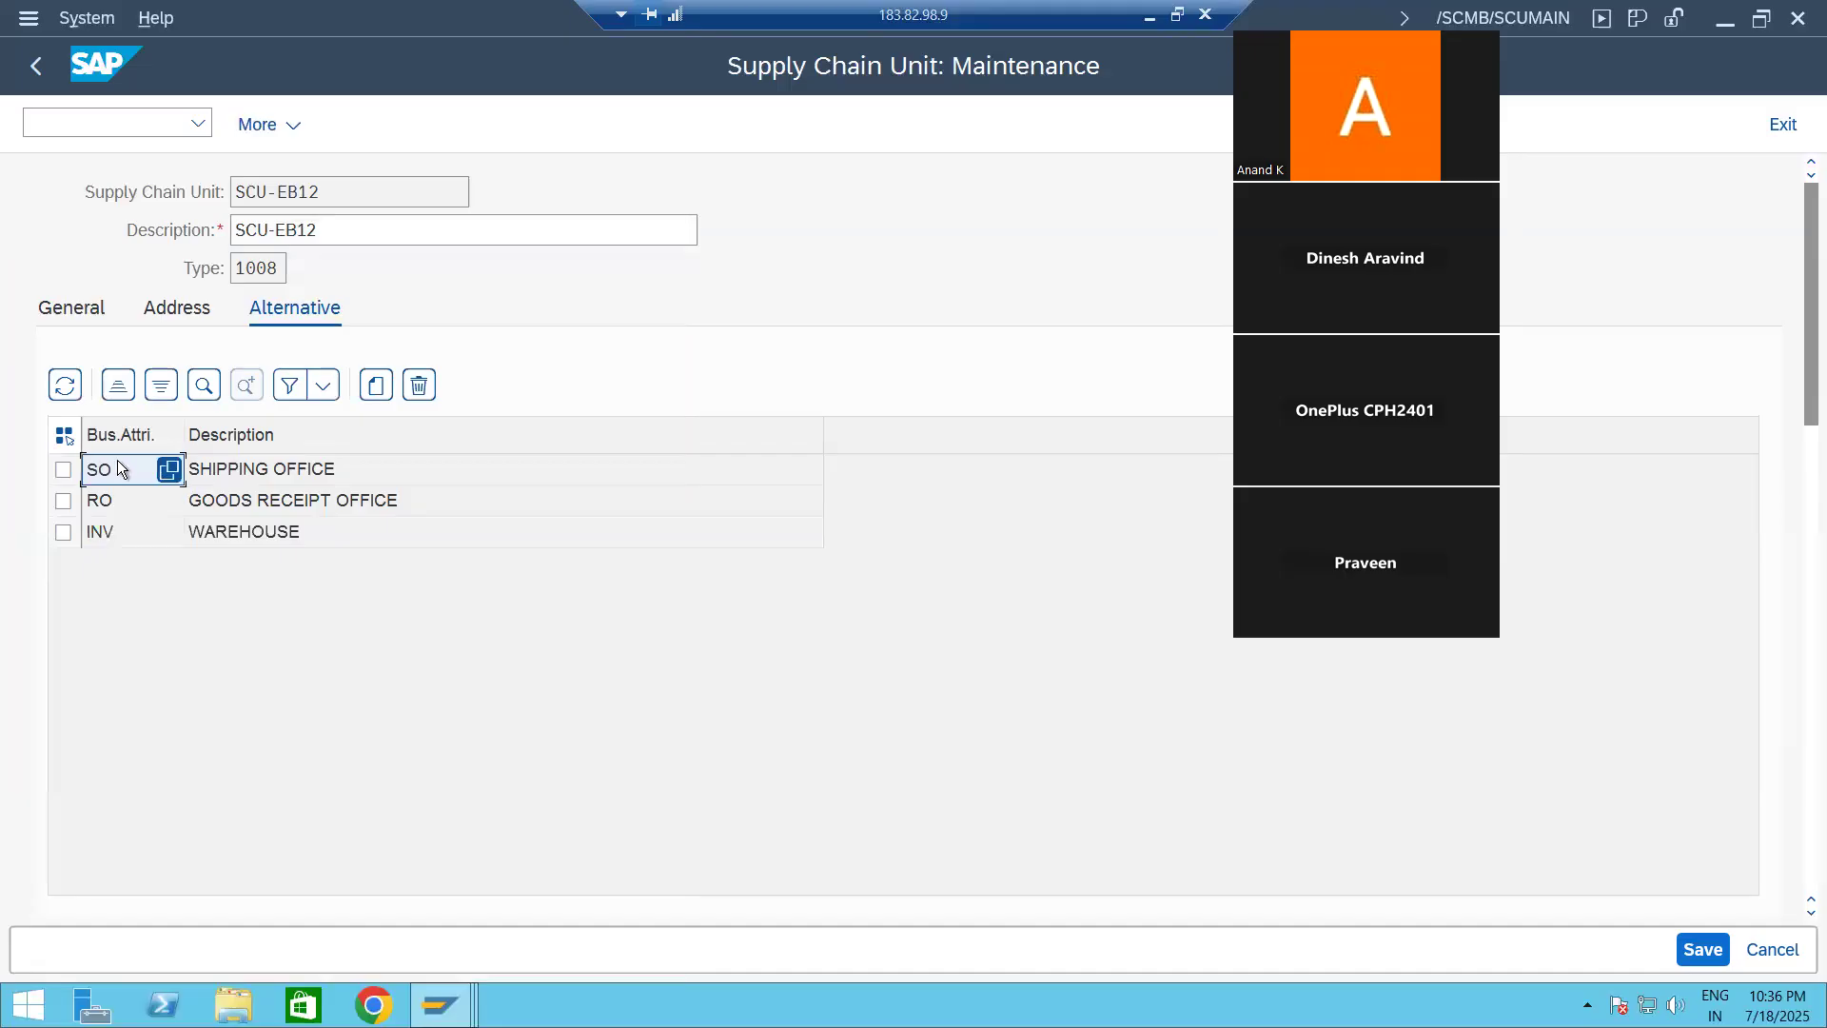